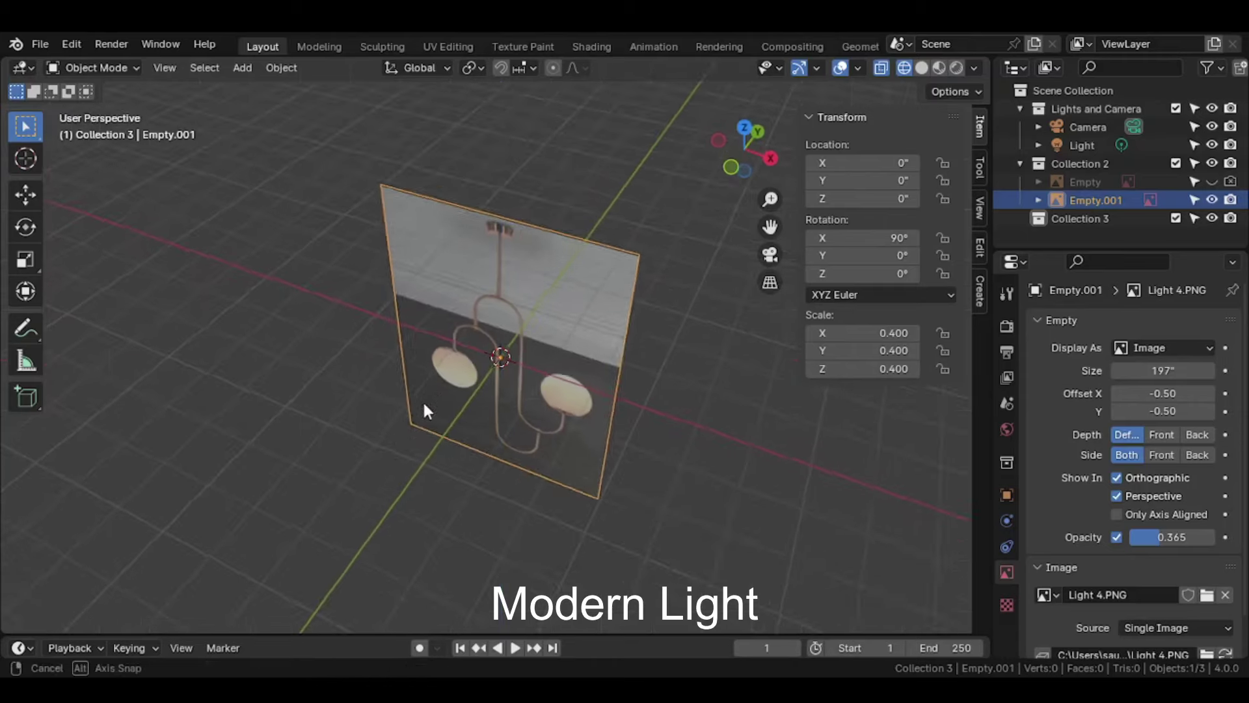
# Step: Push the reference image back along Y, make it unselectable, and view it from the front
pyautogui.press('g')
pyautogui.press('y')
pyautogui.click(545, 260)
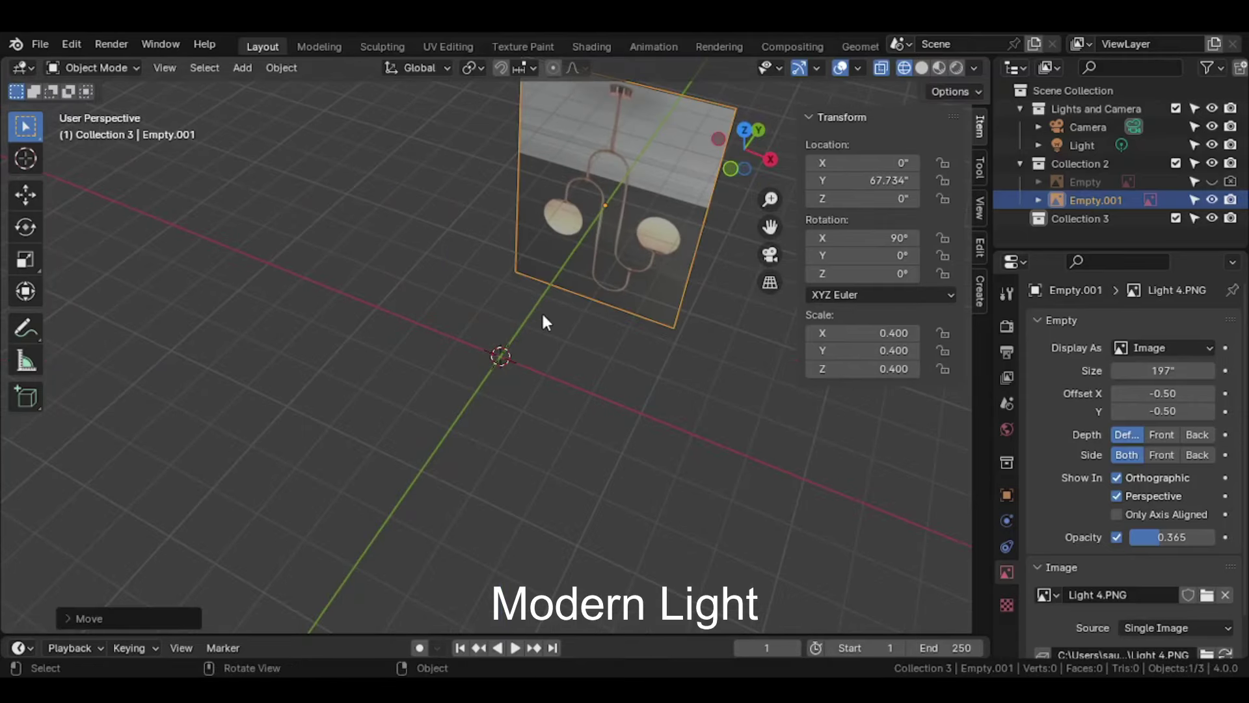
pyautogui.click(1193, 198)
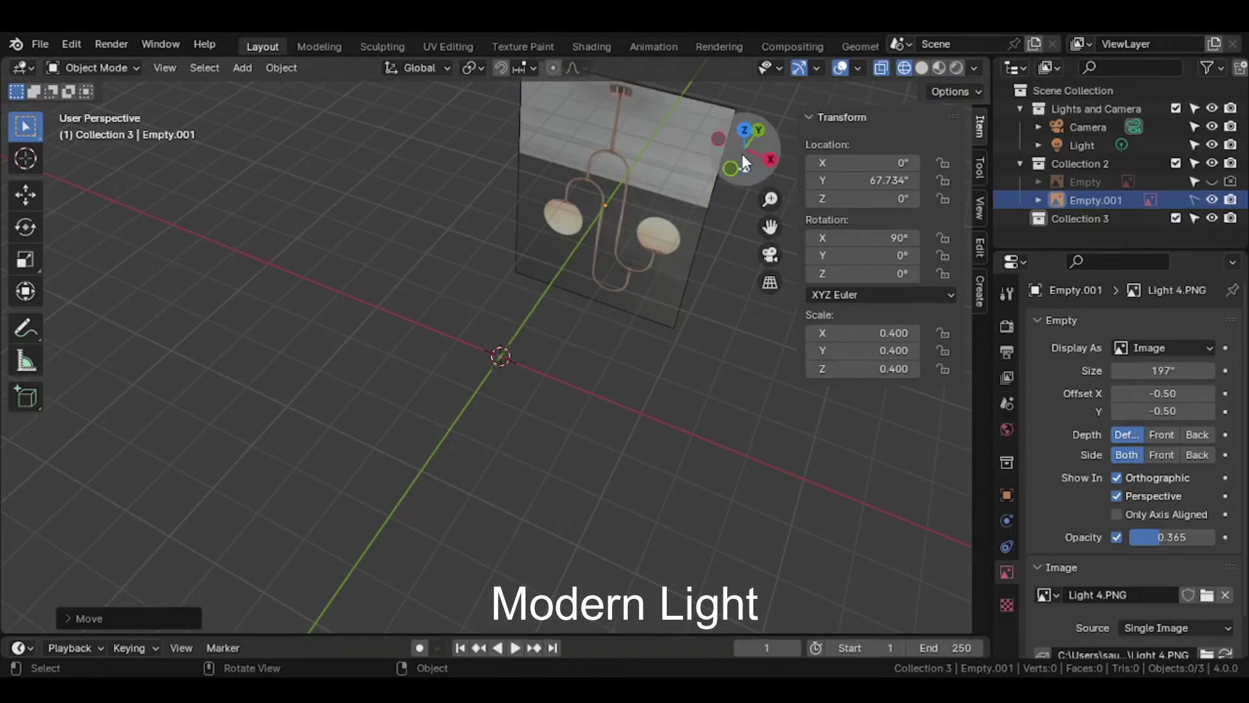
pyautogui.click(730, 169)
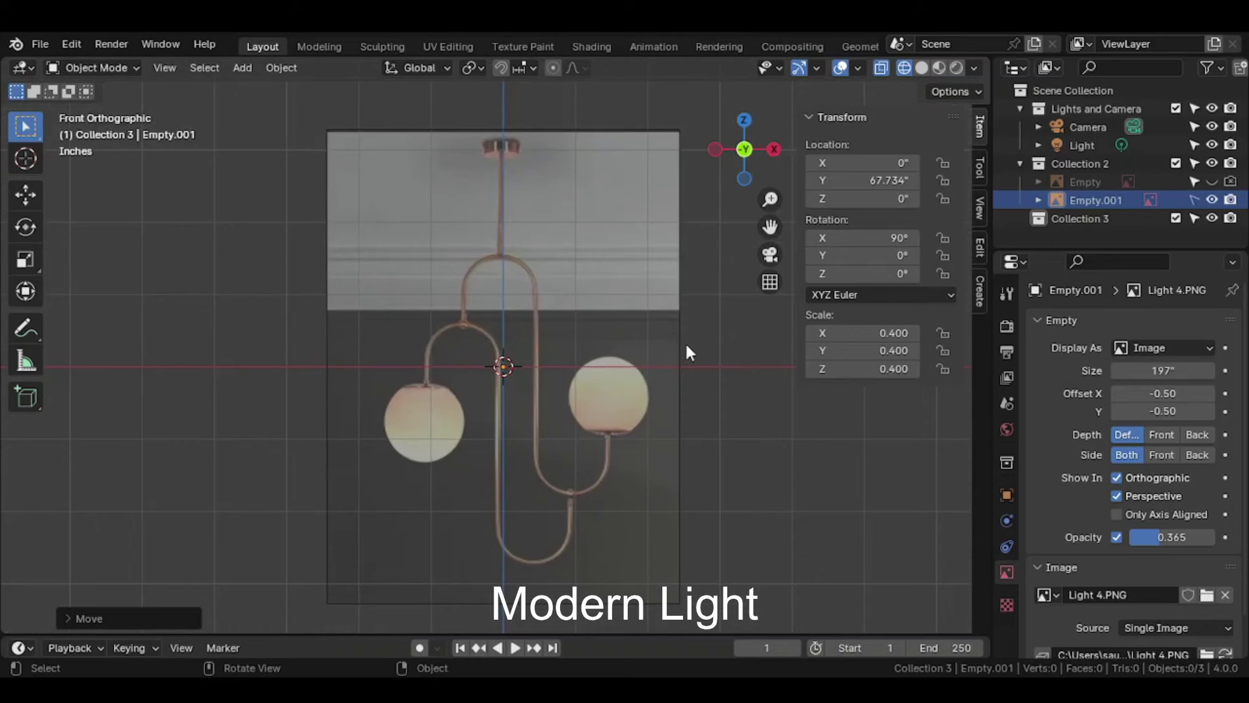
pyautogui.hotkey('shift', 'a')
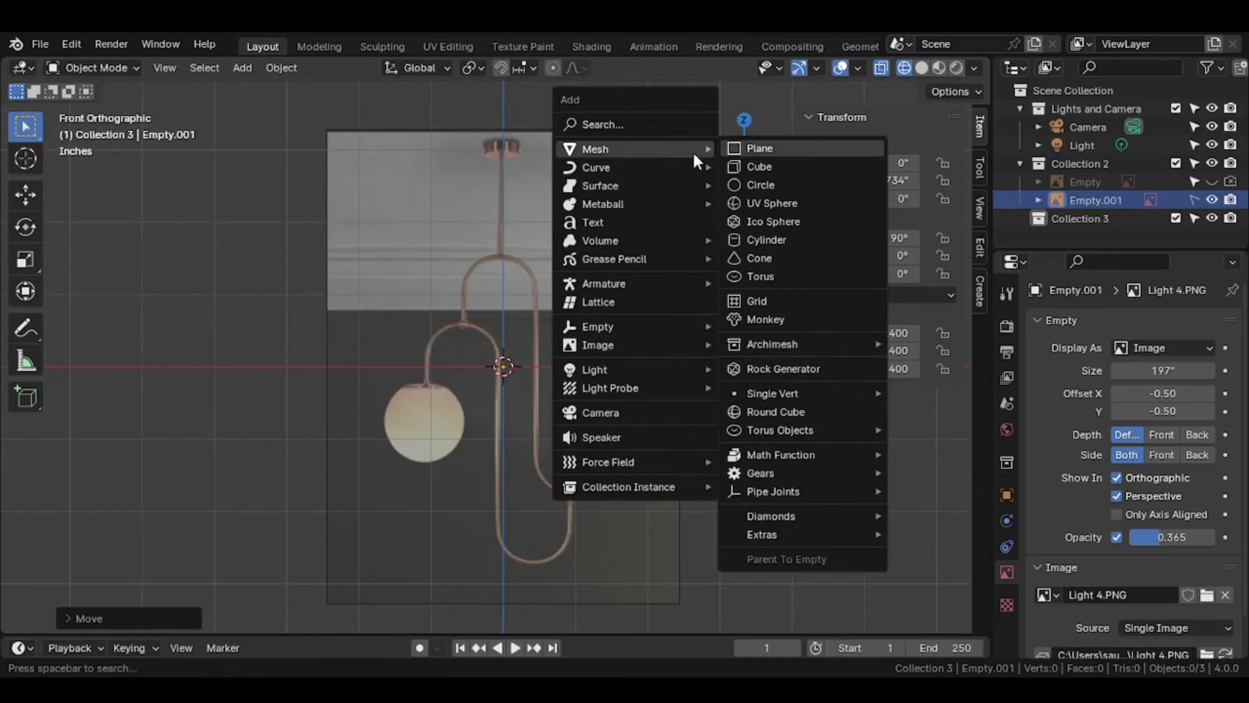
pyautogui.moveTo(596, 166)
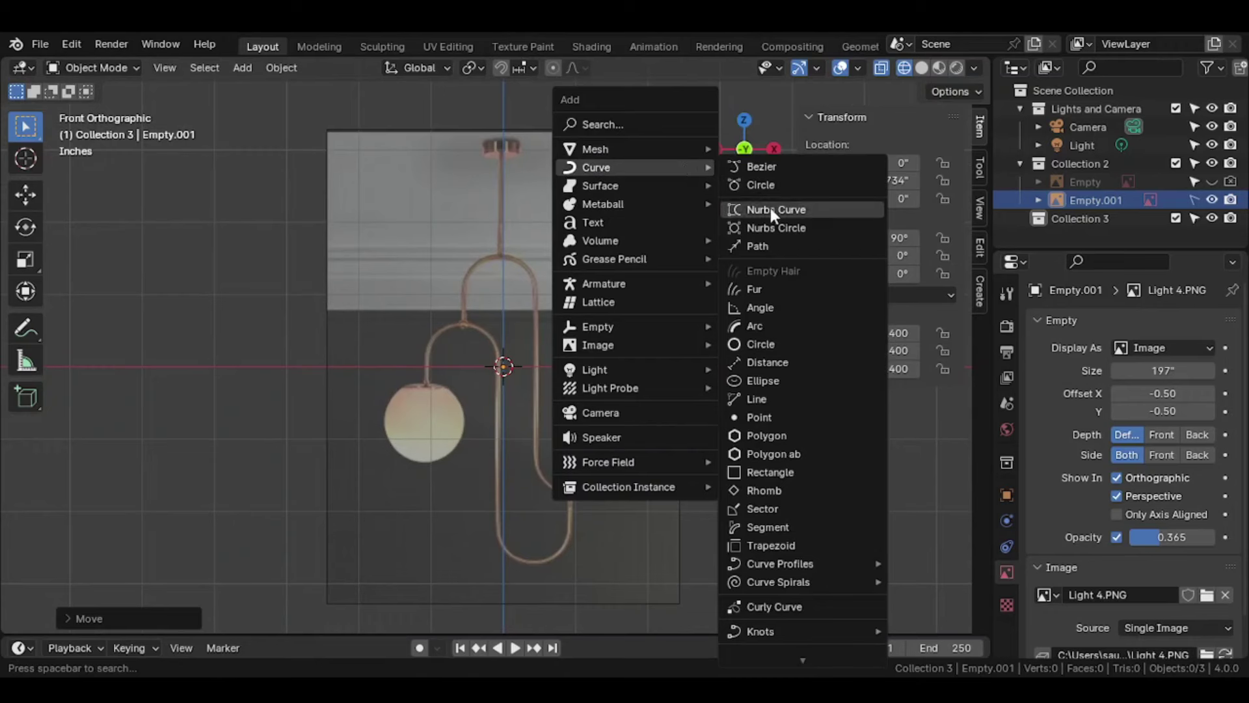
pyautogui.click(758, 246)
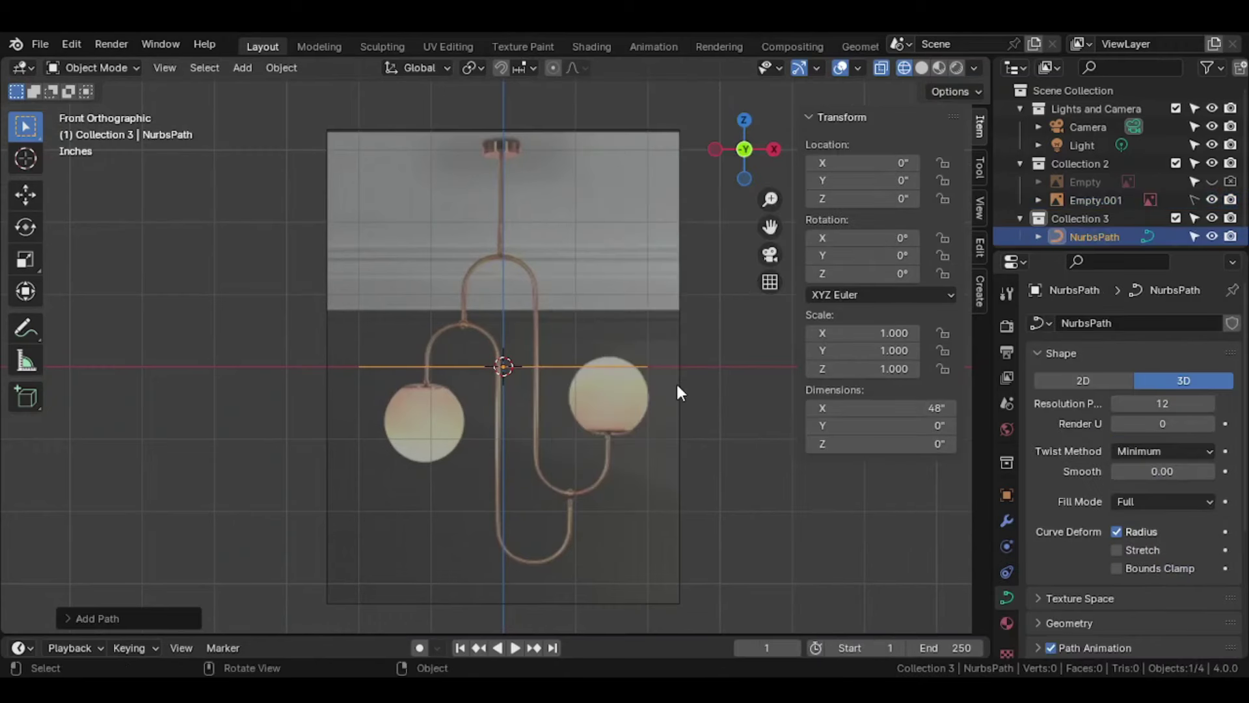
pyautogui.press('r')
pyautogui.press('x')
pyautogui.press('9')
pyautogui.press('0')
pyautogui.press('Return')
pyautogui.press('r')
pyautogui.press('y')
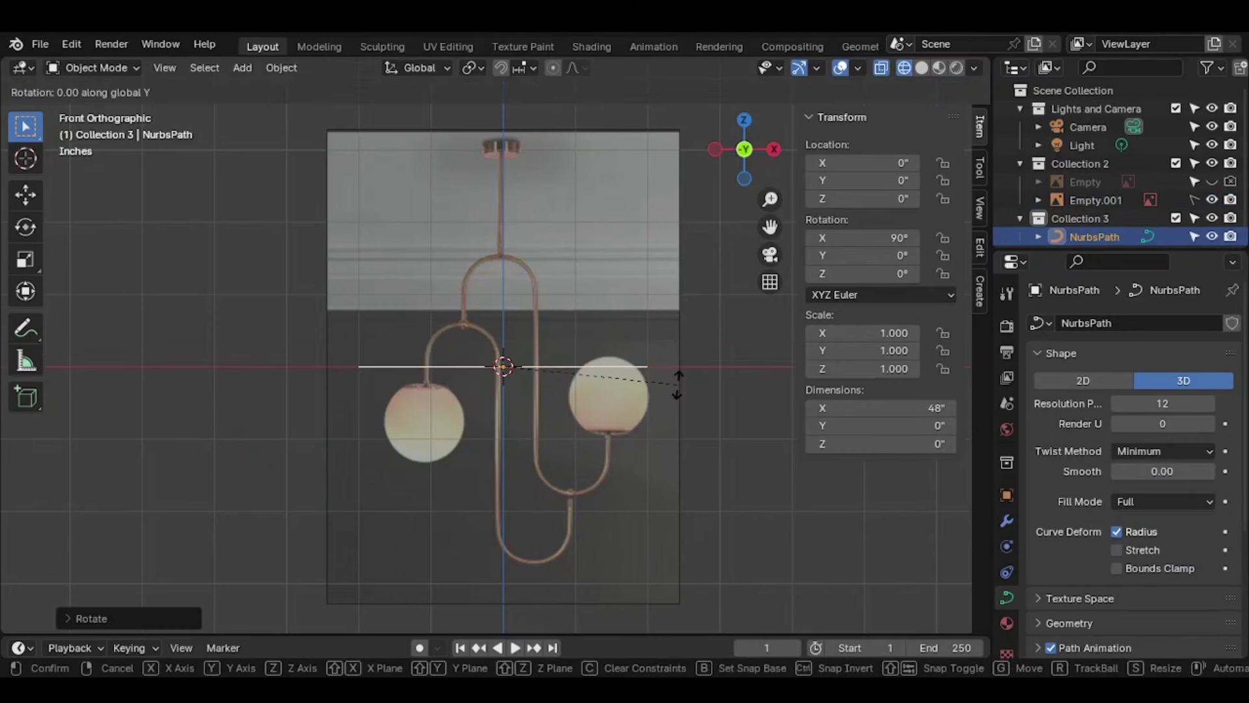
pyautogui.press('9')
pyautogui.press('0')
pyautogui.press('Return')
pyautogui.scroll(1, 672, 394)
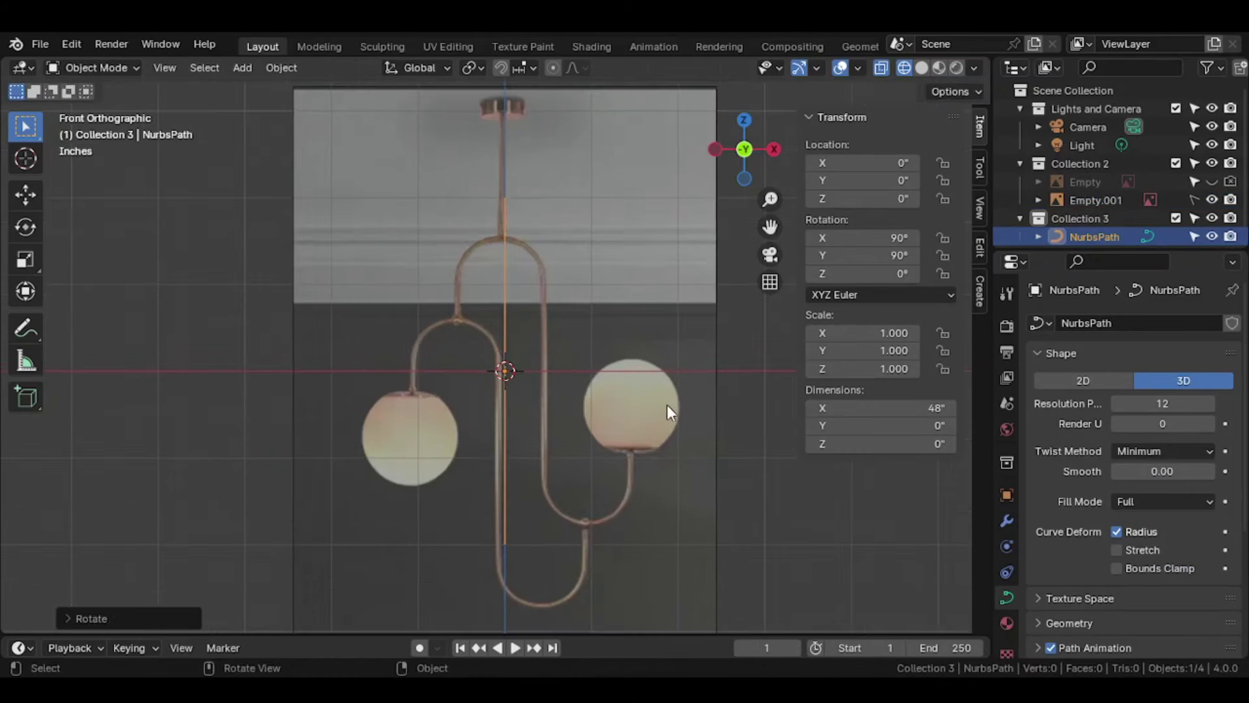
pyautogui.press('g')
pyautogui.press('x')
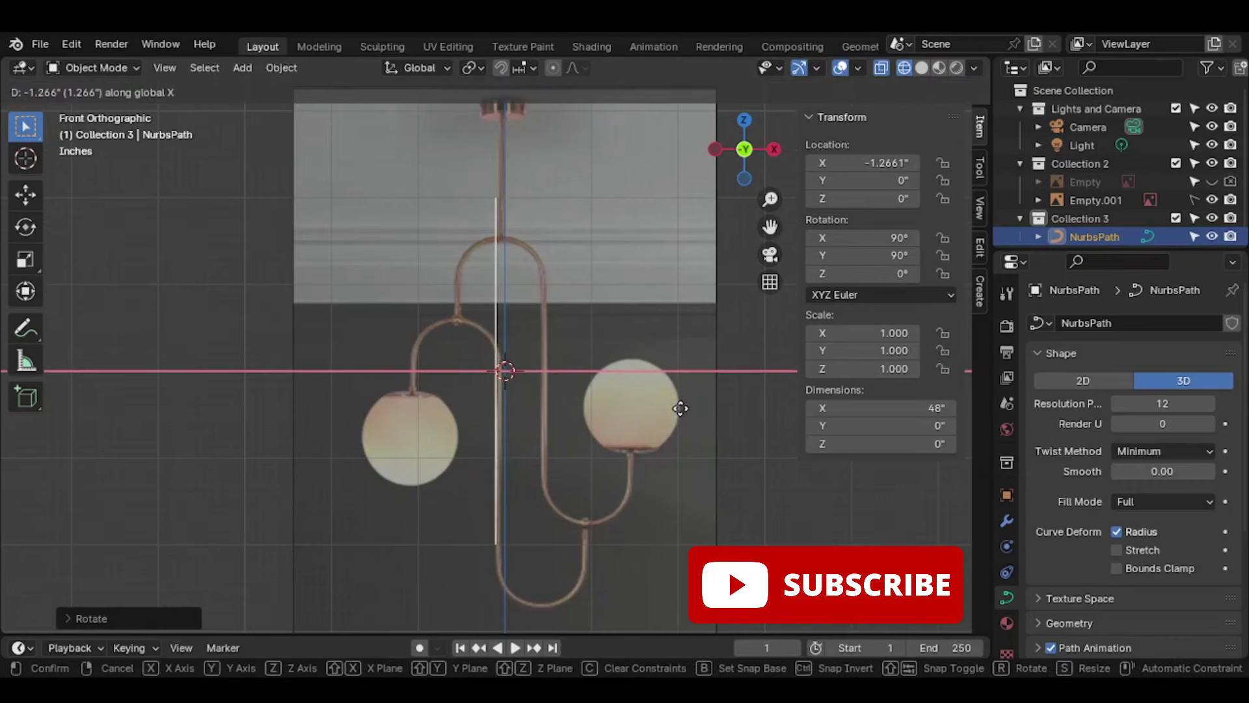
pyautogui.click(686, 410)
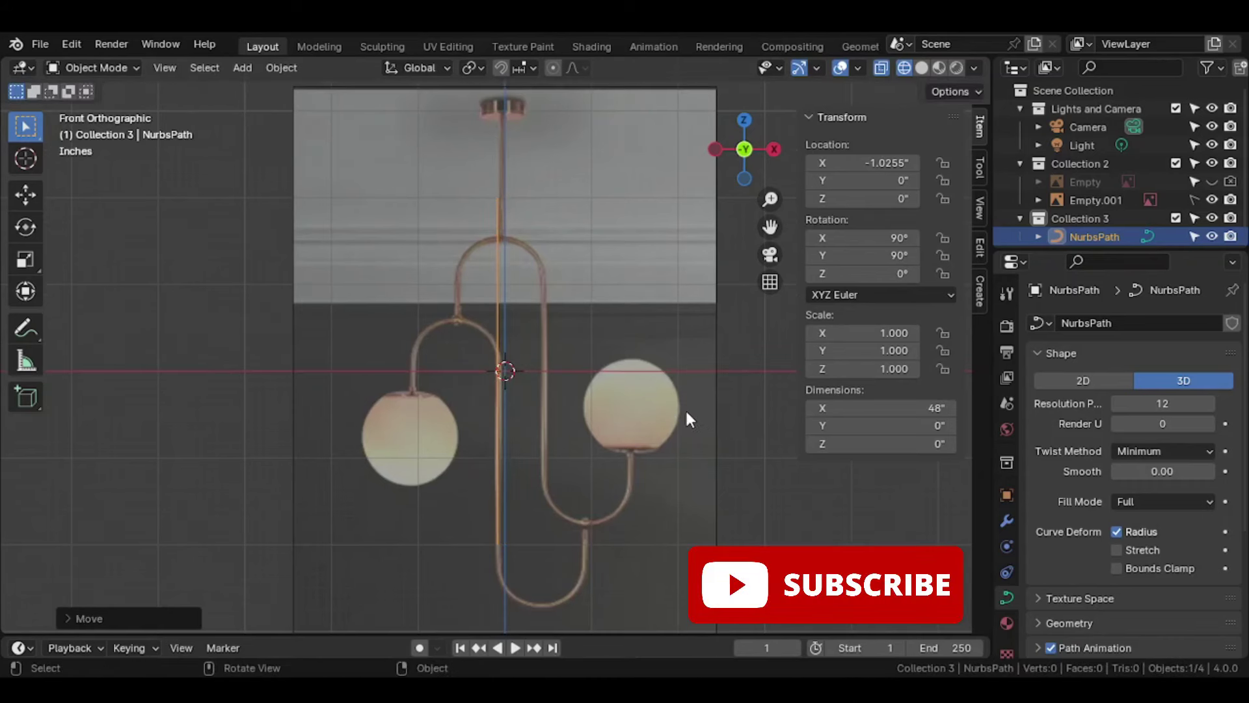
pyautogui.press('Tab')
pyautogui.click(544, 224)
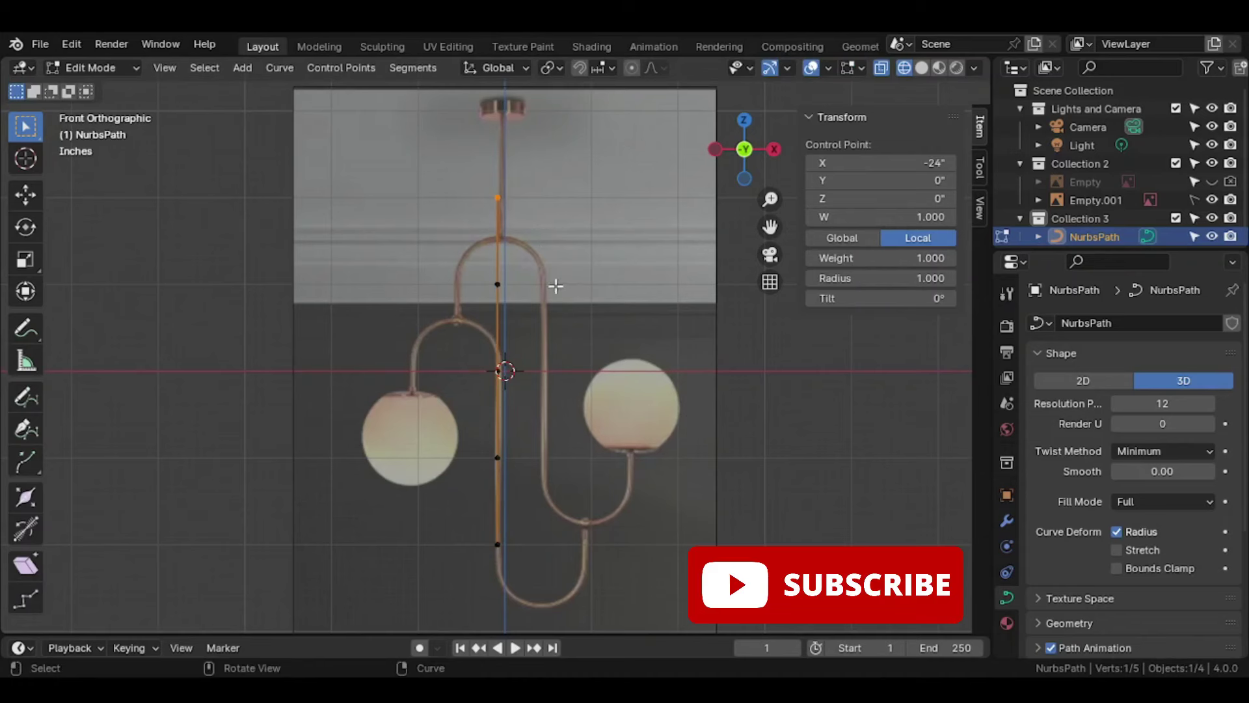
pyautogui.press('g')
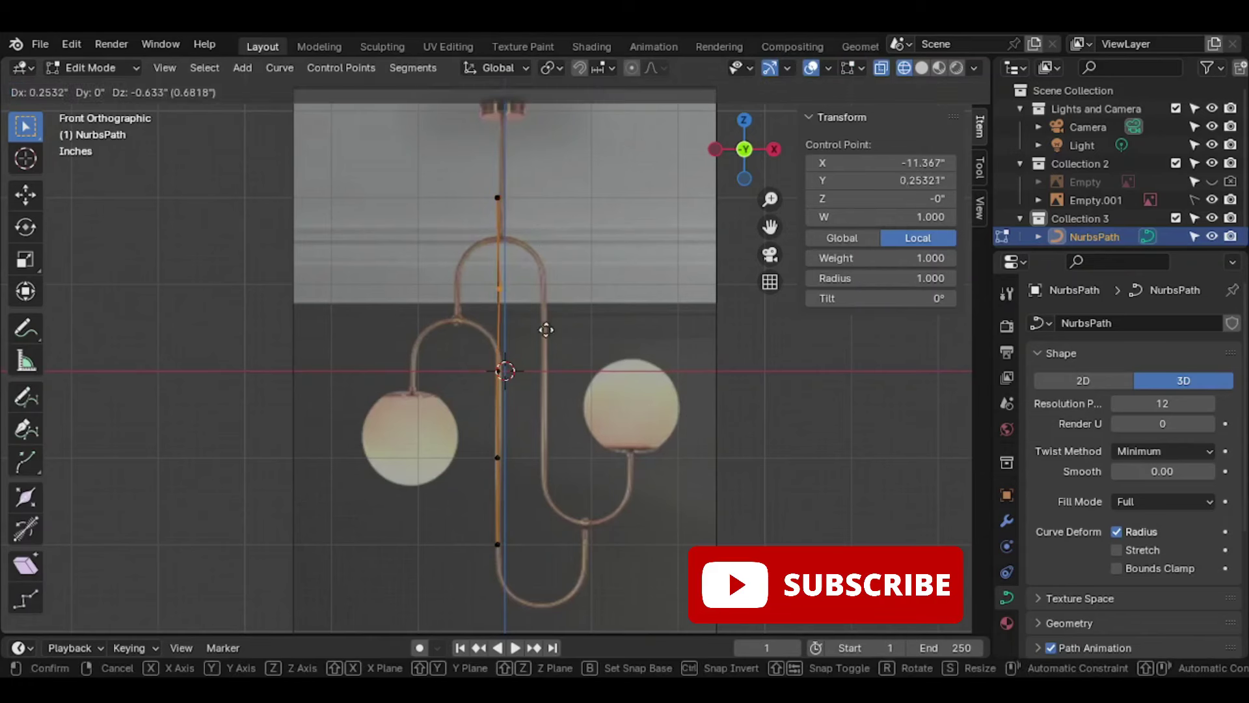
pyautogui.press('z')
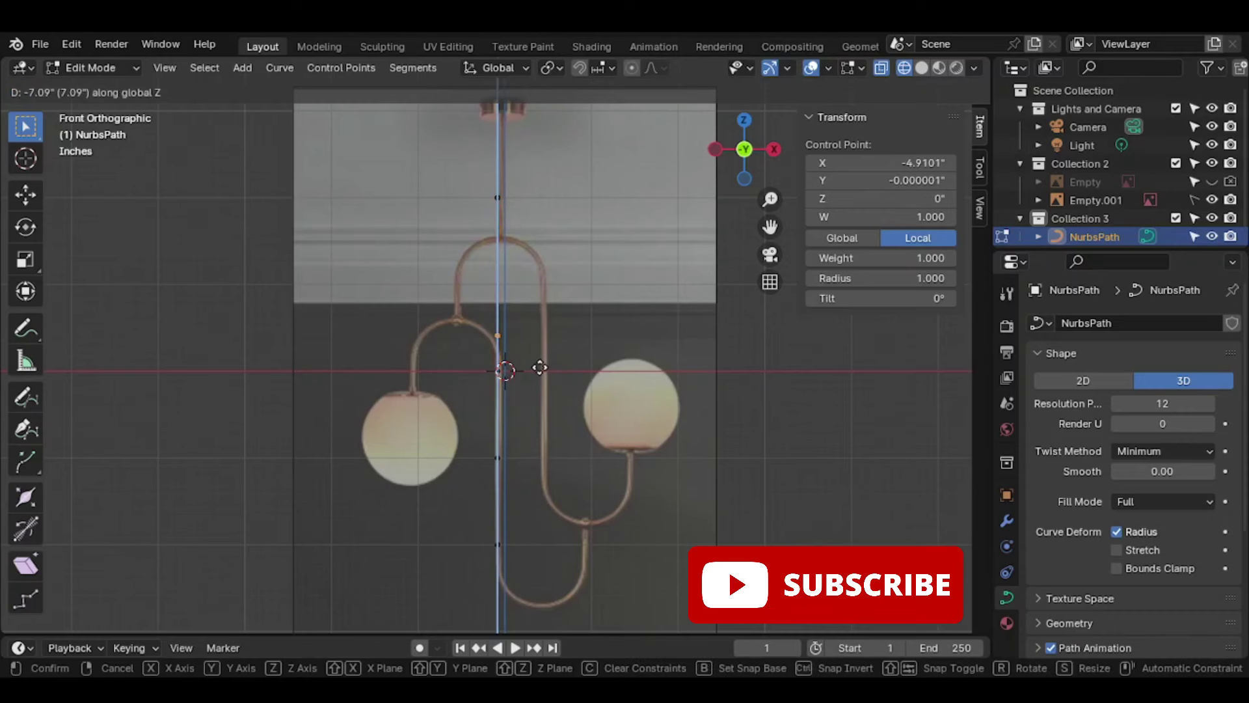
pyautogui.click(540, 367)
pyautogui.scroll(3, 583, 401)
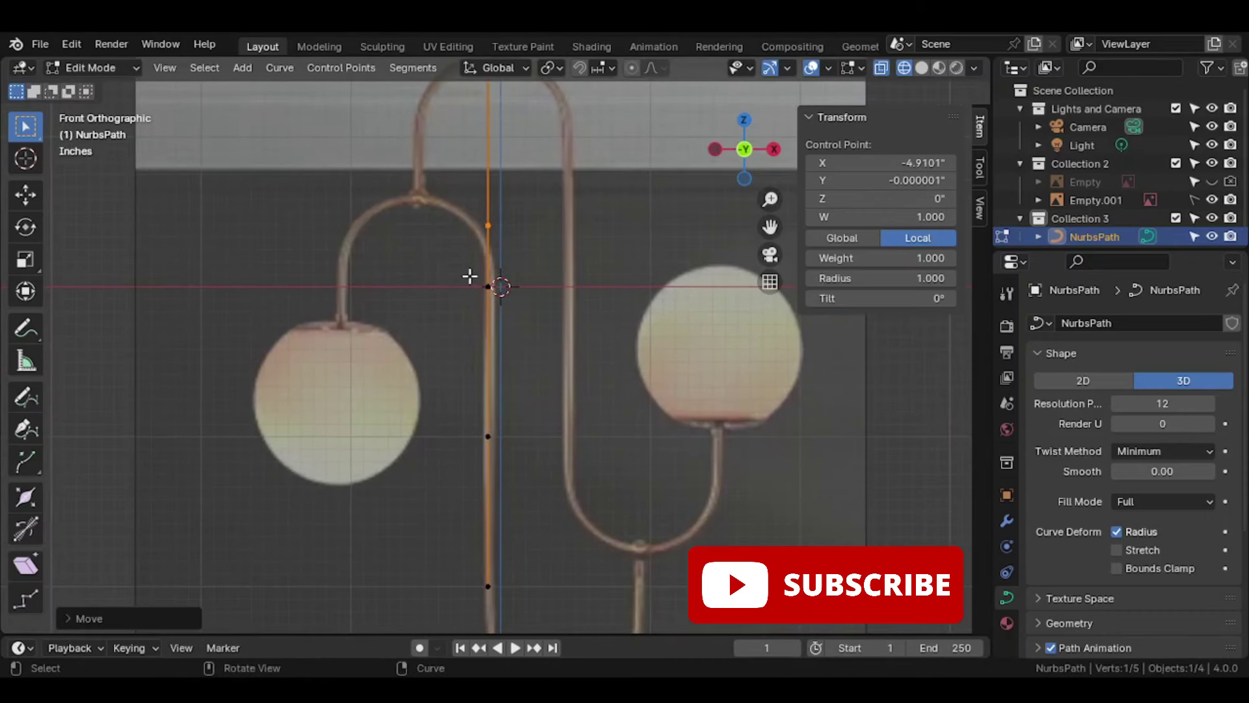
pyautogui.click(488, 228)
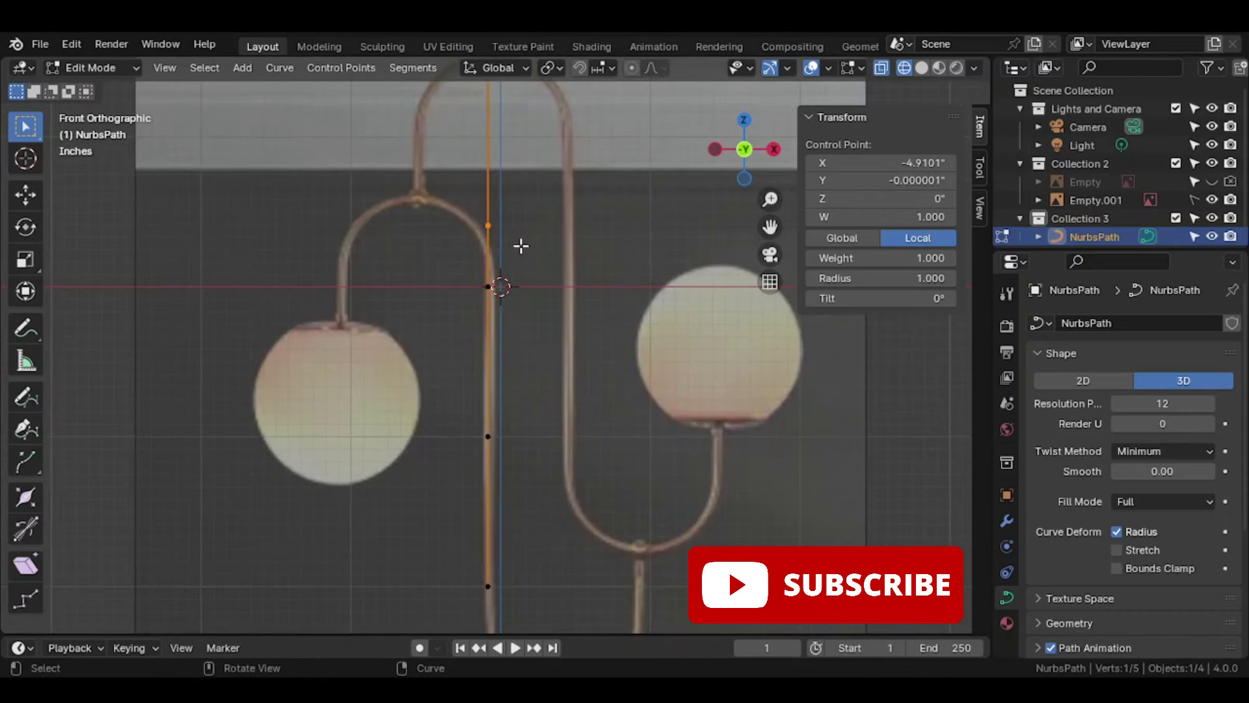
pyautogui.press('g')
pyautogui.click(478, 231)
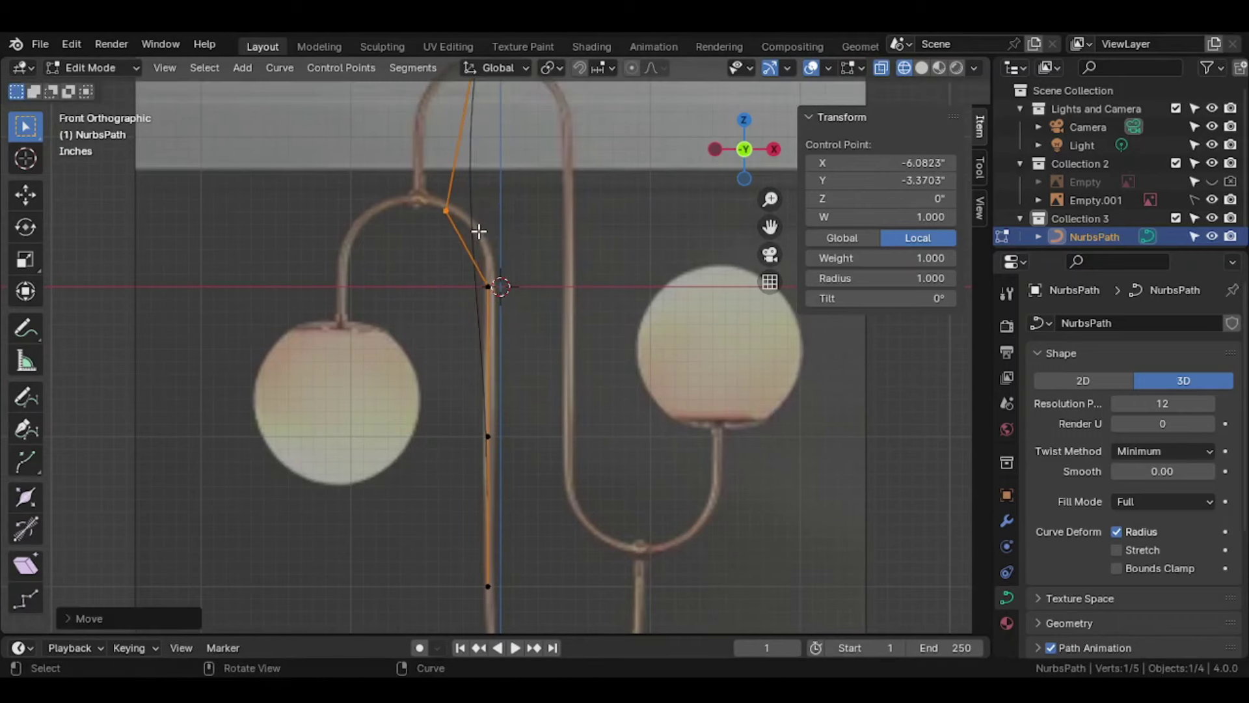
pyautogui.scroll(-4, 481, 234)
pyautogui.press('Tab')
pyautogui.press('x')
# Step: Delete the old path and add a new Bezier circle
pyautogui.click(491, 242)
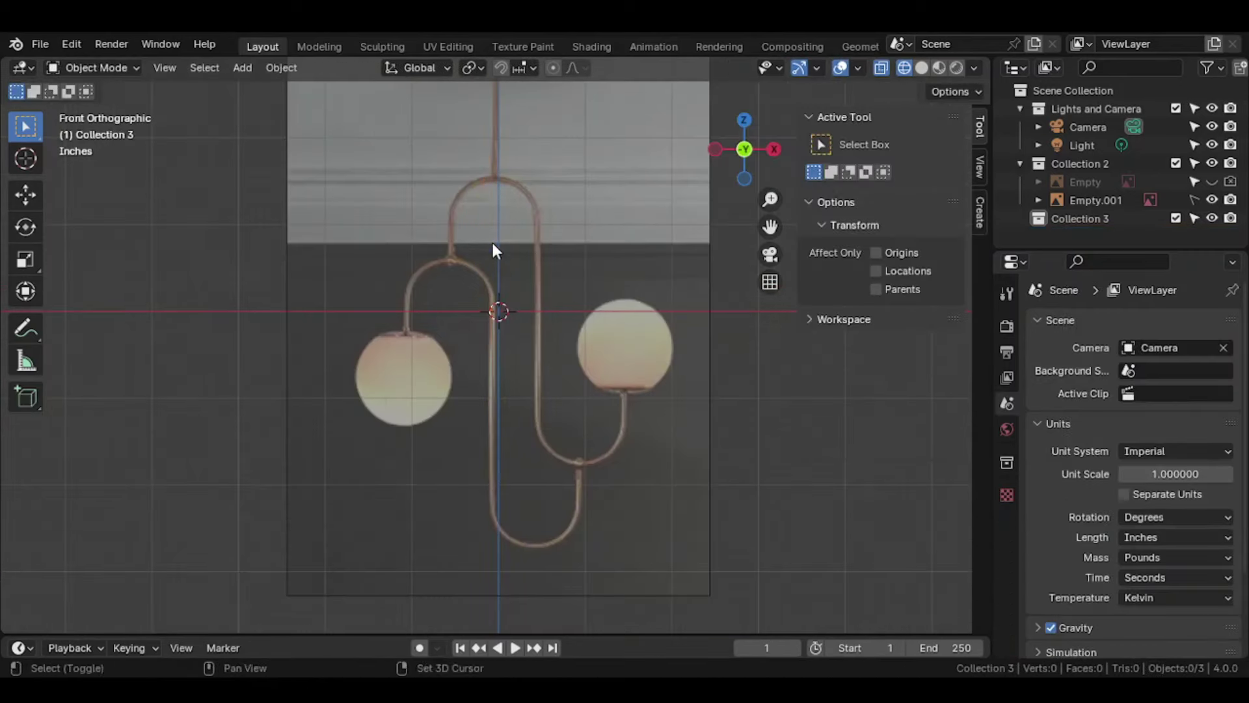
pyautogui.hotkey('shift', 'a')
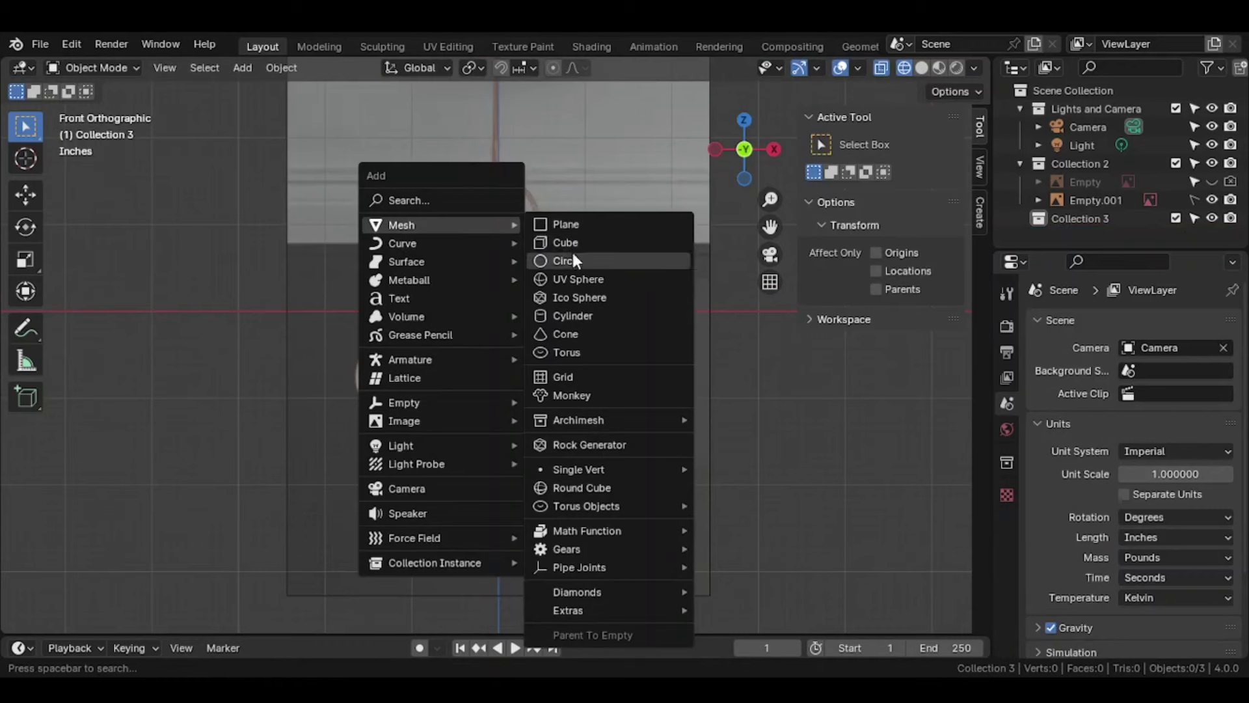
pyautogui.moveTo(402, 244)
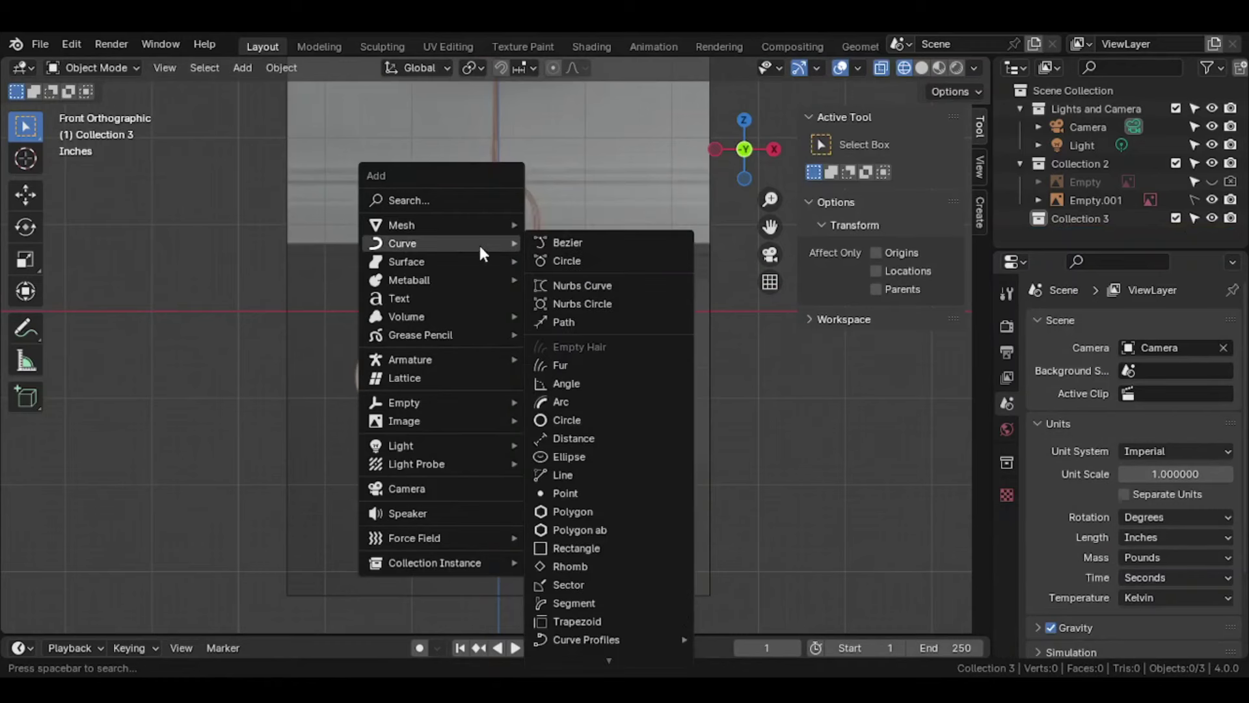
pyautogui.click(544, 260)
pyautogui.scroll(-2, 558, 320)
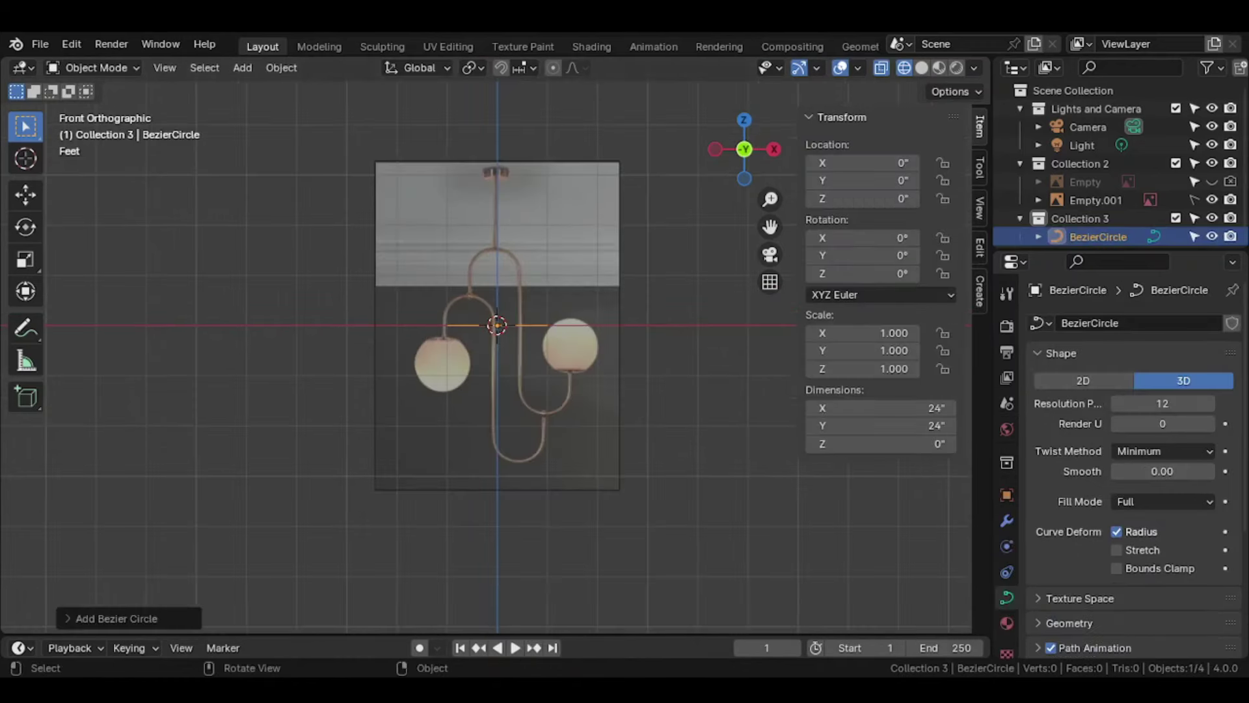
pyautogui.click(77, 622)
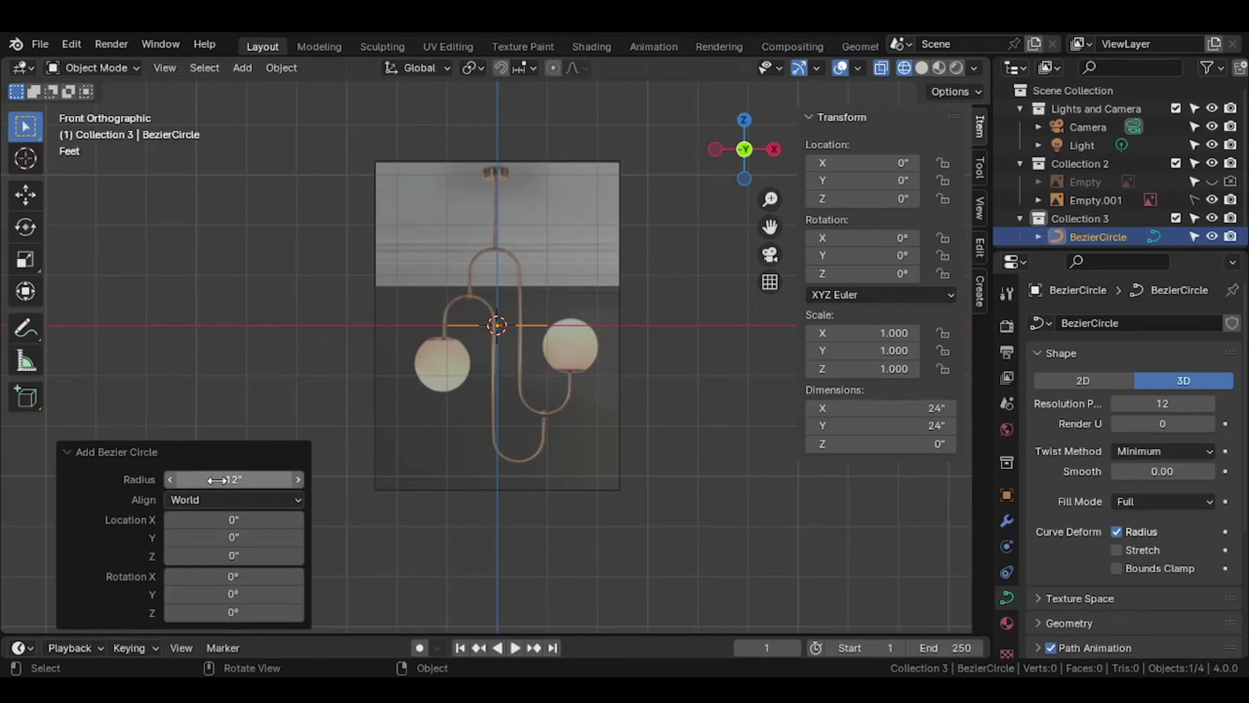
pyautogui.click(68, 447)
pyautogui.scroll(2, 514, 370)
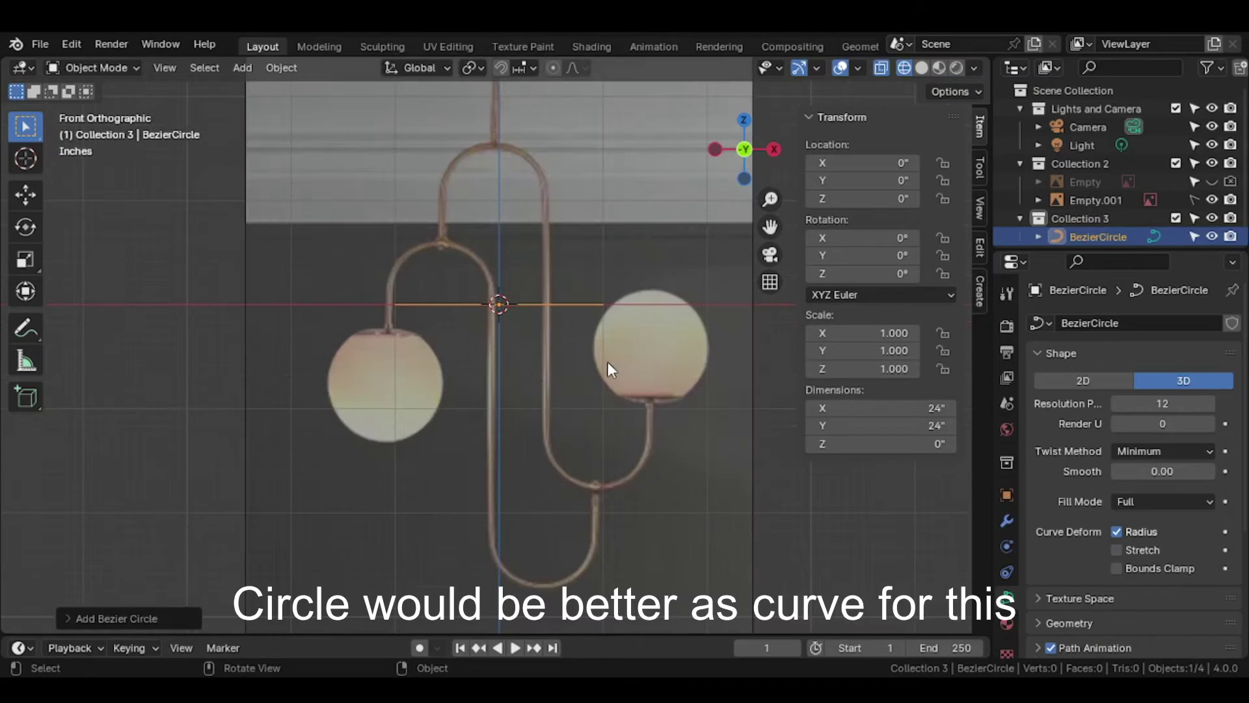
pyautogui.scroll(2, 608, 362)
# Step: Rotate the circle 90° on X, scale it to 0.515, and place it over the left arm's bend
pyautogui.write('rx90')
pyautogui.press('Return')
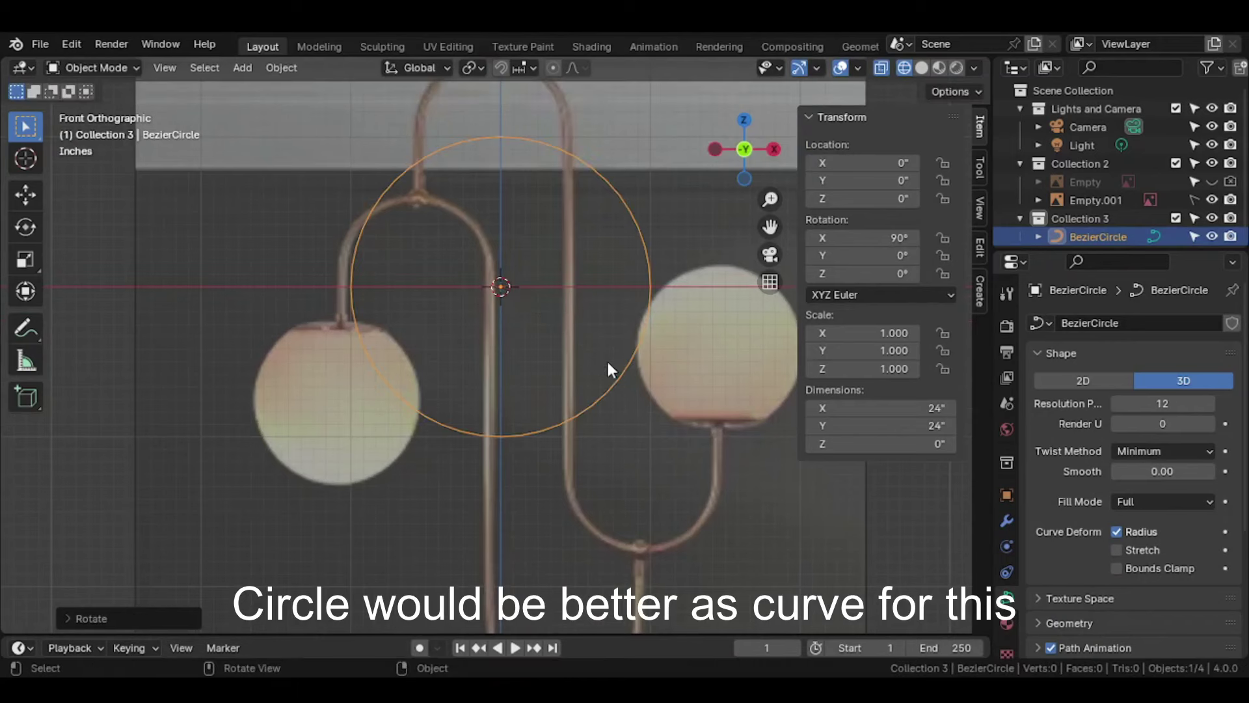
pyautogui.press('s')
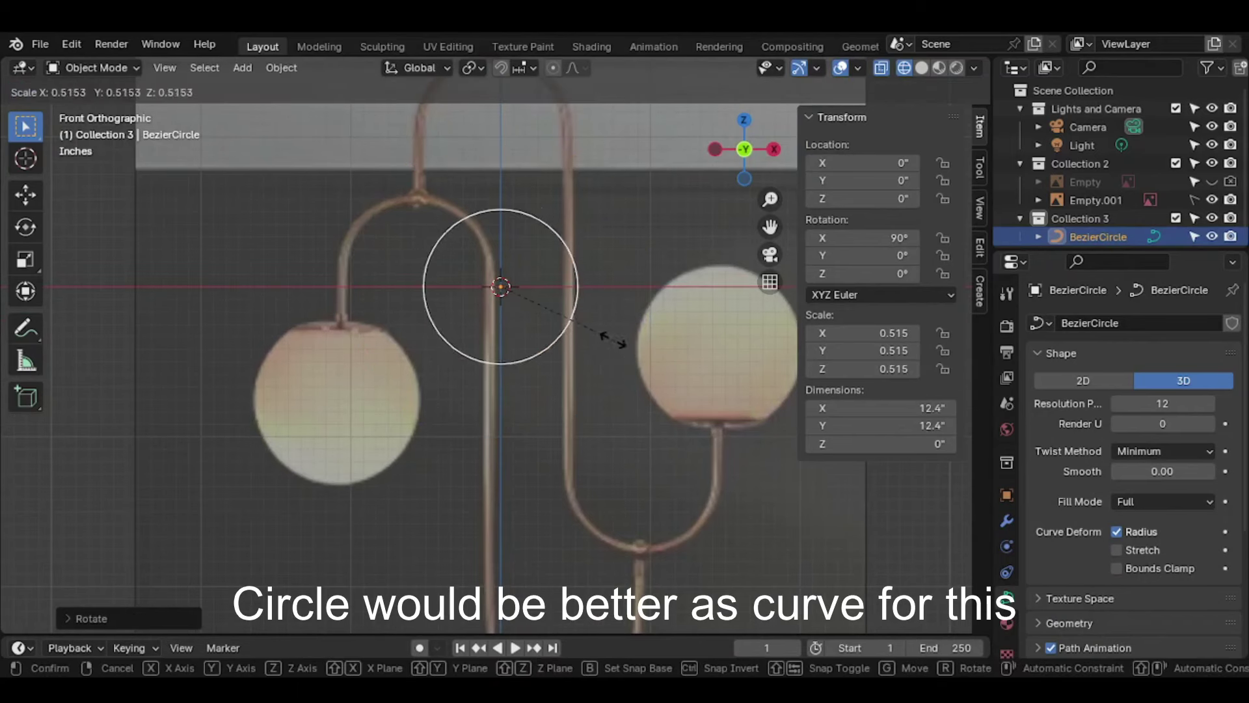
pyautogui.click(611, 337)
pyautogui.press('g')
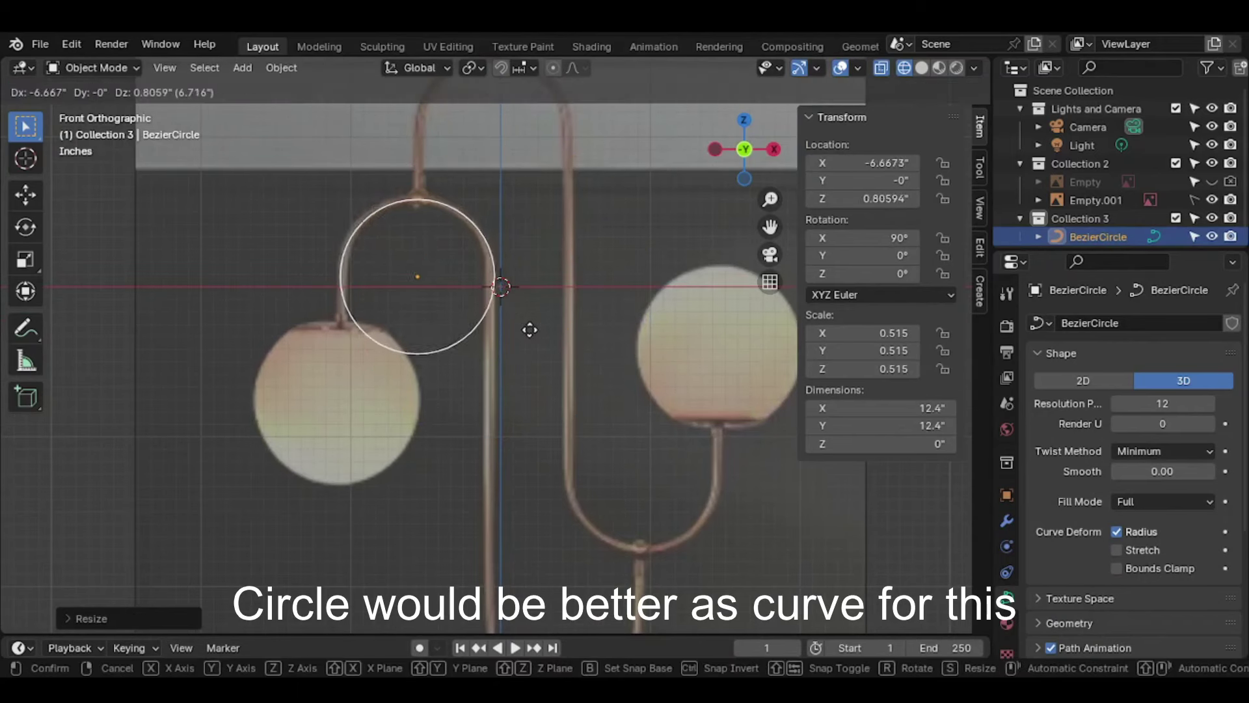
pyautogui.click(527, 330)
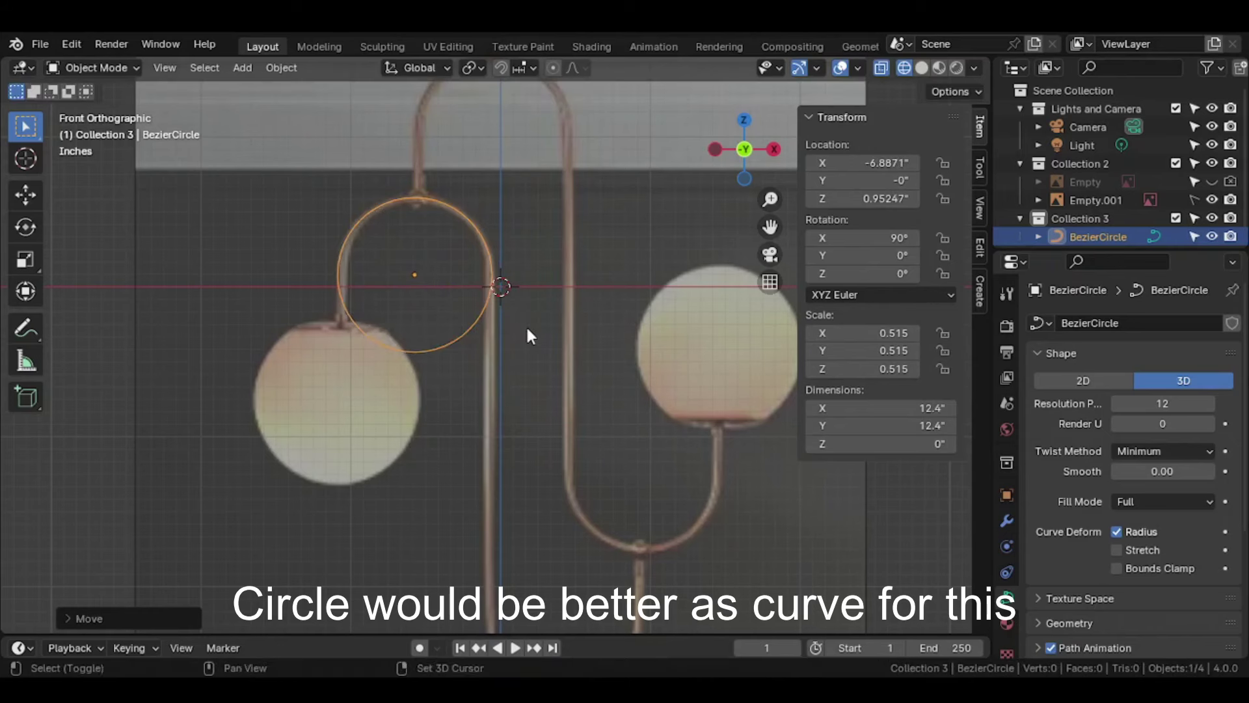
pyautogui.hotkey('shift', 'd')
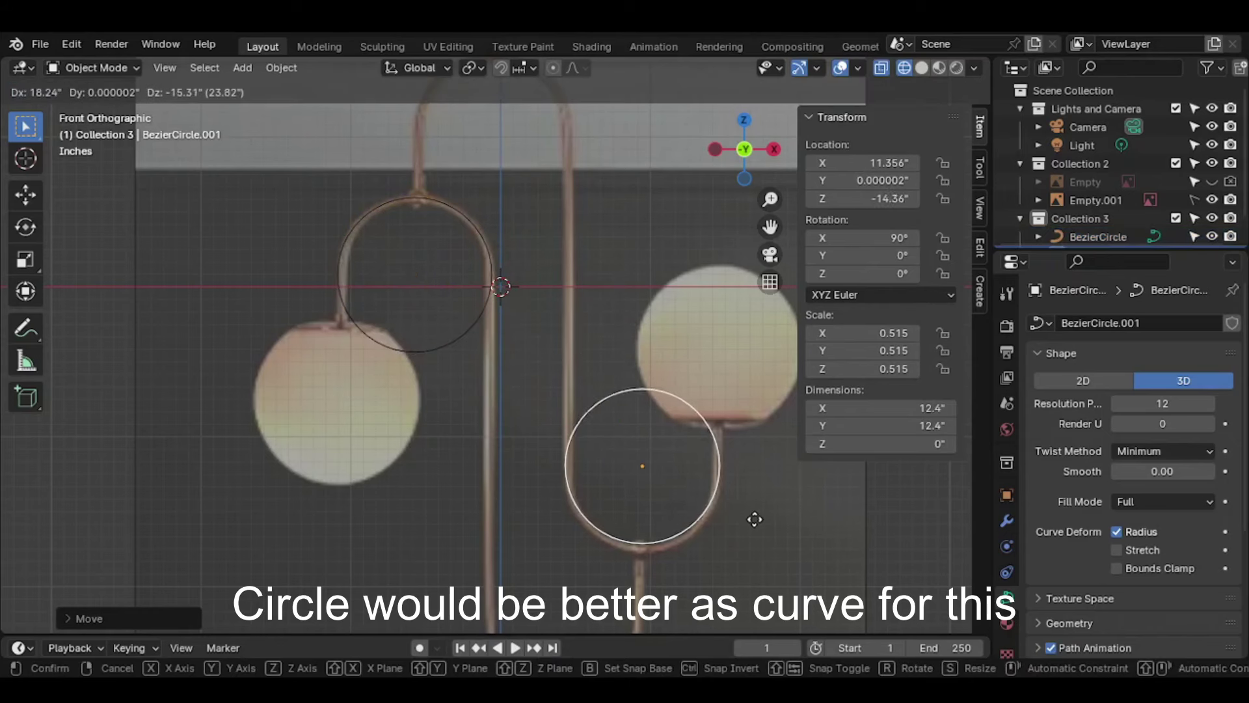
# Step: Place the first circle copy over the lower right bend, undoing a trial resize and nudge
pyautogui.click(757, 524)
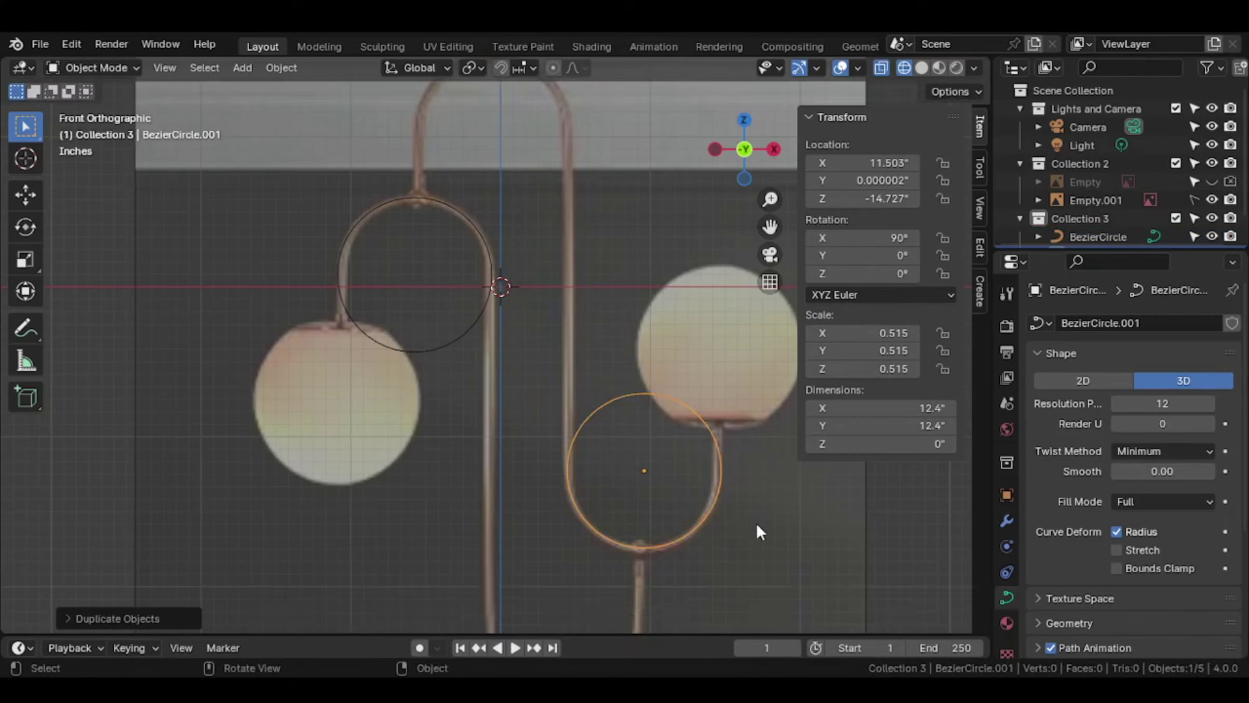
pyautogui.press('s')
pyautogui.click(752, 521)
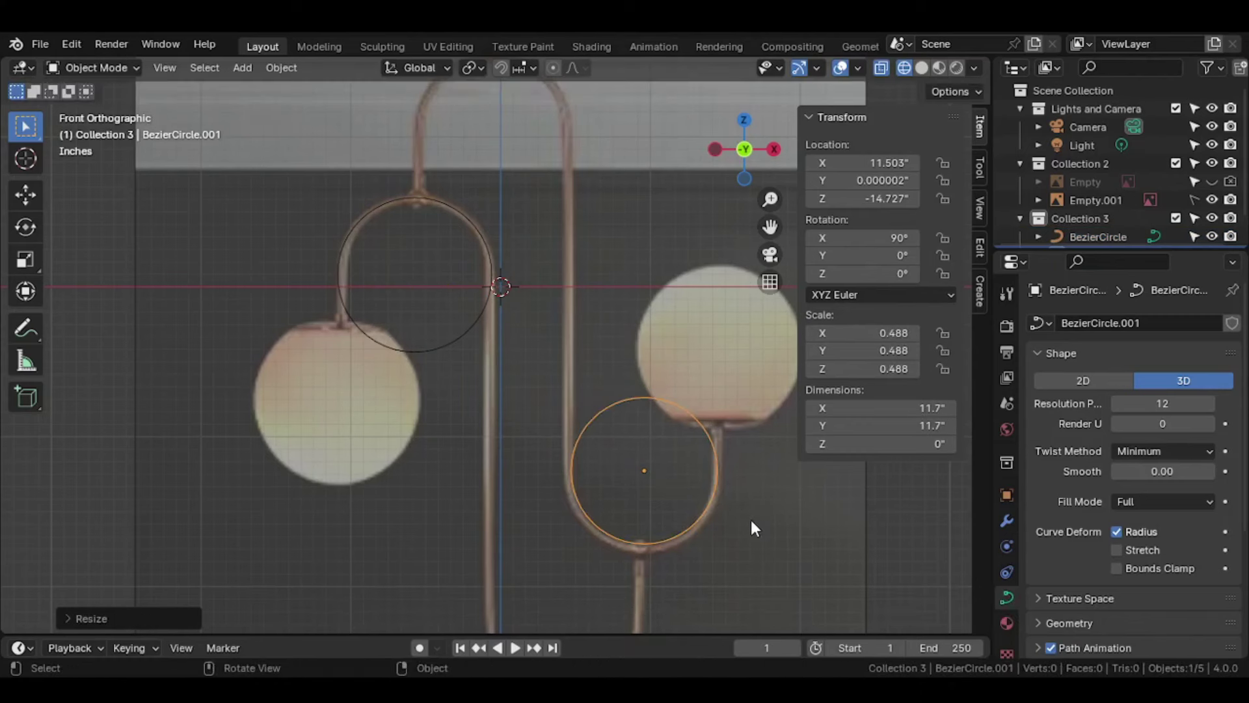
pyautogui.press('g')
pyautogui.press('x')
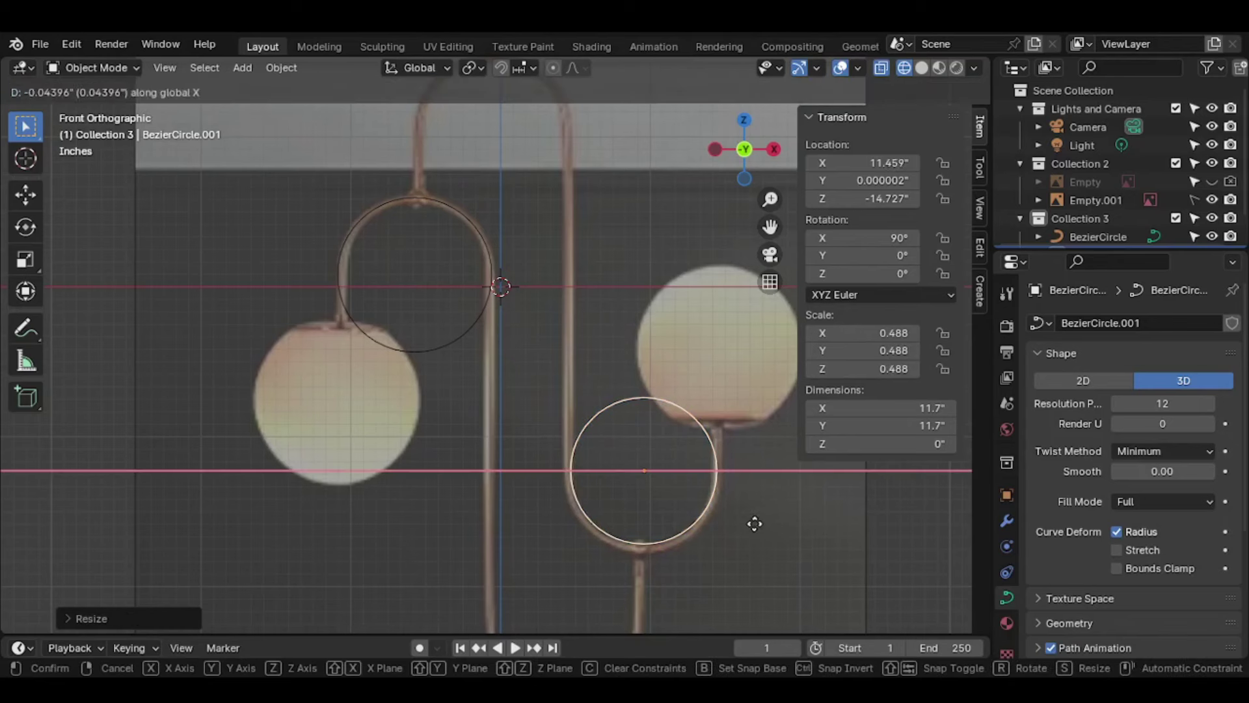
pyautogui.click(755, 524)
pyautogui.hotkey('ctrl', 'z')
pyautogui.hotkey('ctrl', 'z')
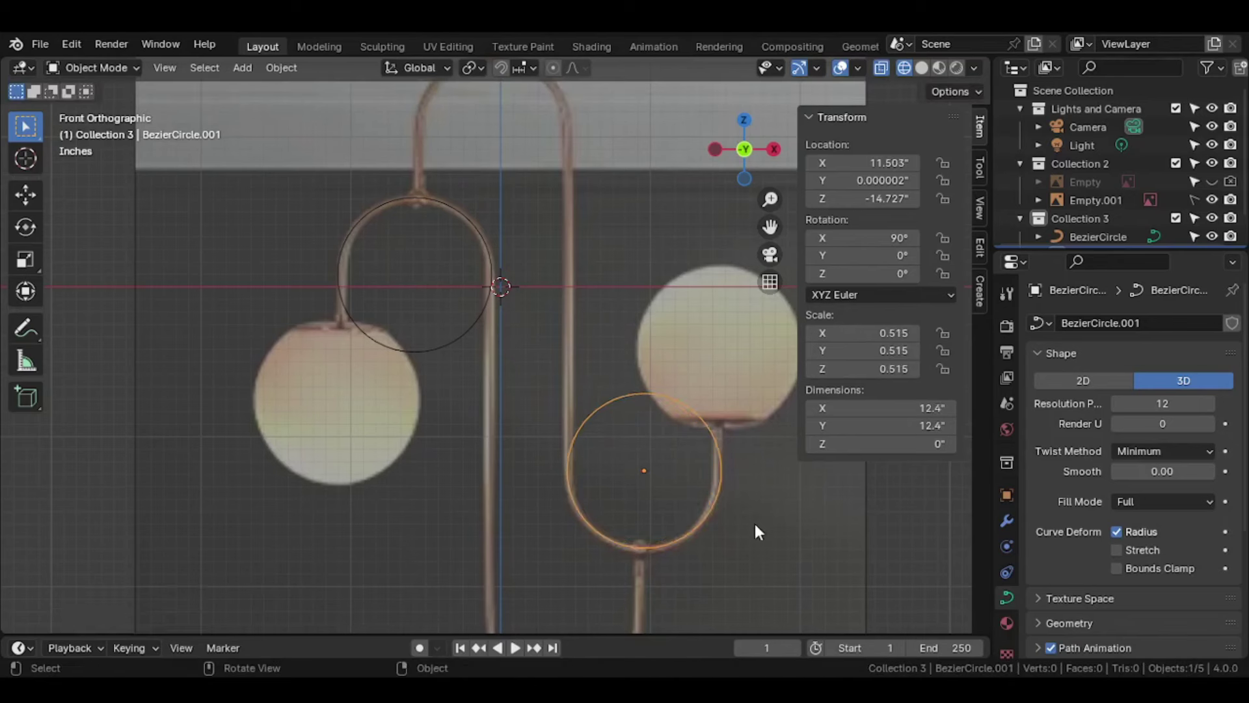
pyautogui.scroll(-6, 753, 524)
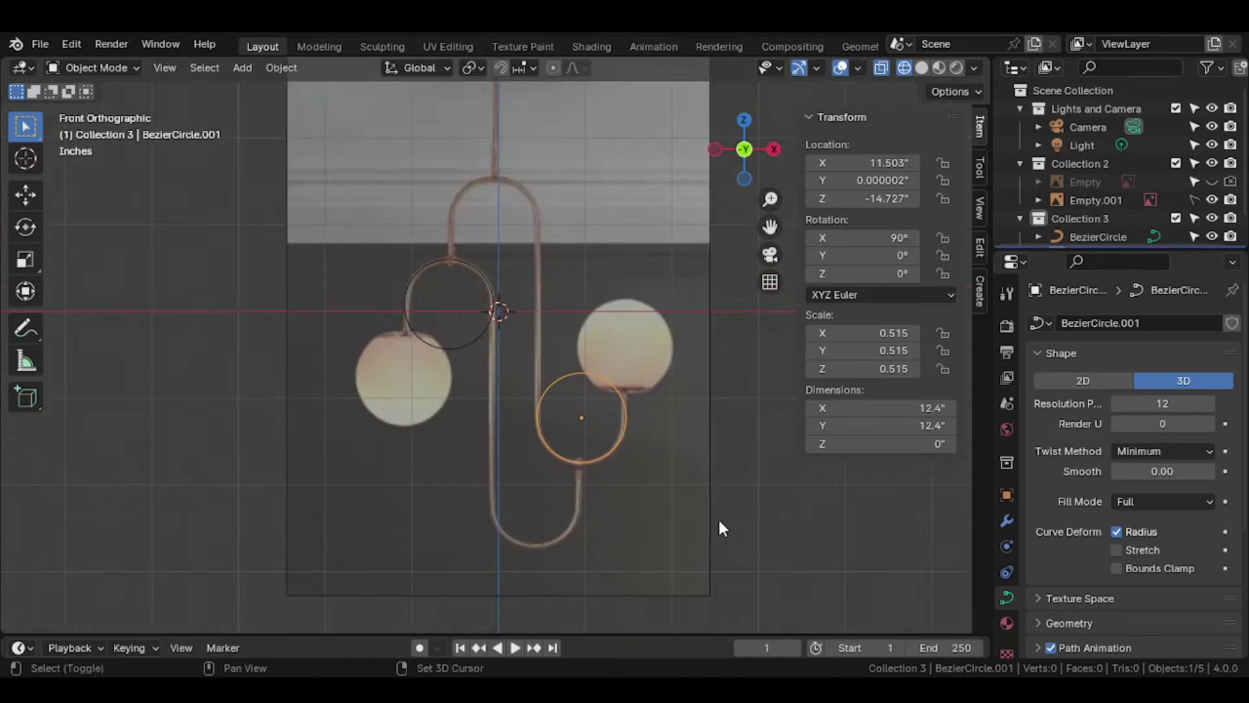
pyautogui.scroll(6, 705, 415)
# Step: Duplicate the circle onto the lamp's bottom loop
pyautogui.hotkey('shift', 'd')
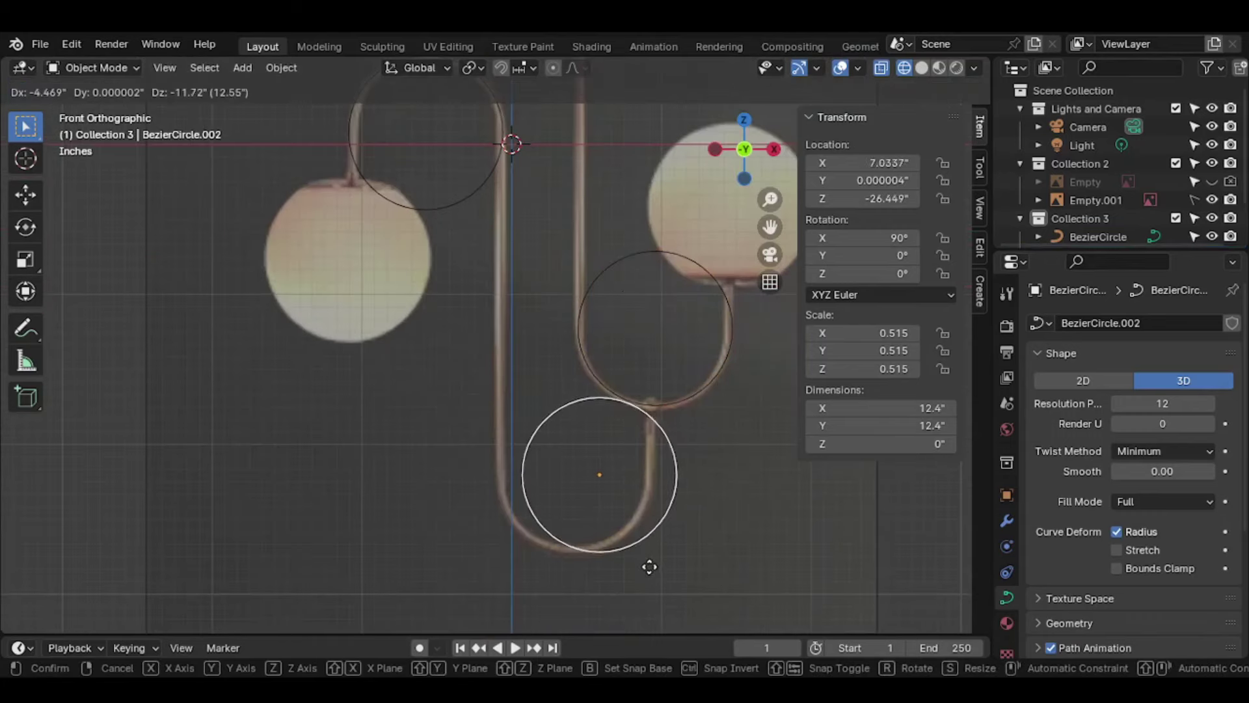
pyautogui.click(615, 572)
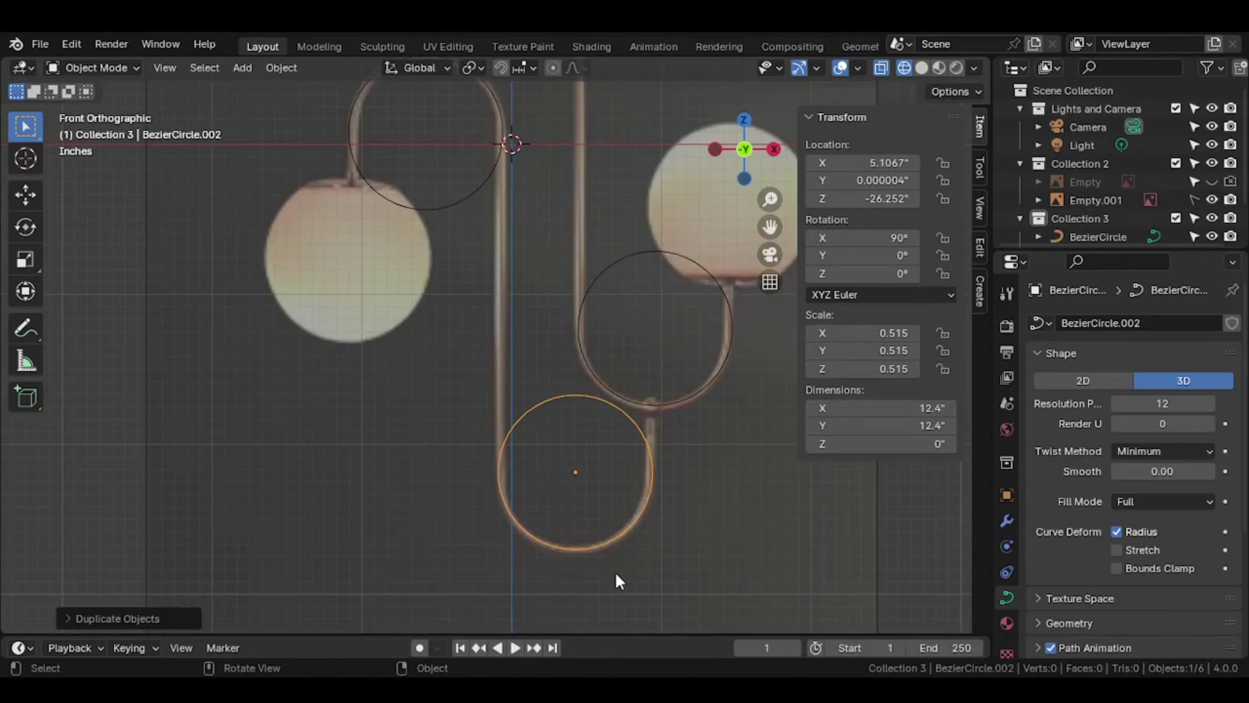
pyautogui.scroll(-2, 614, 570)
pyautogui.scroll(-2, 614, 570)
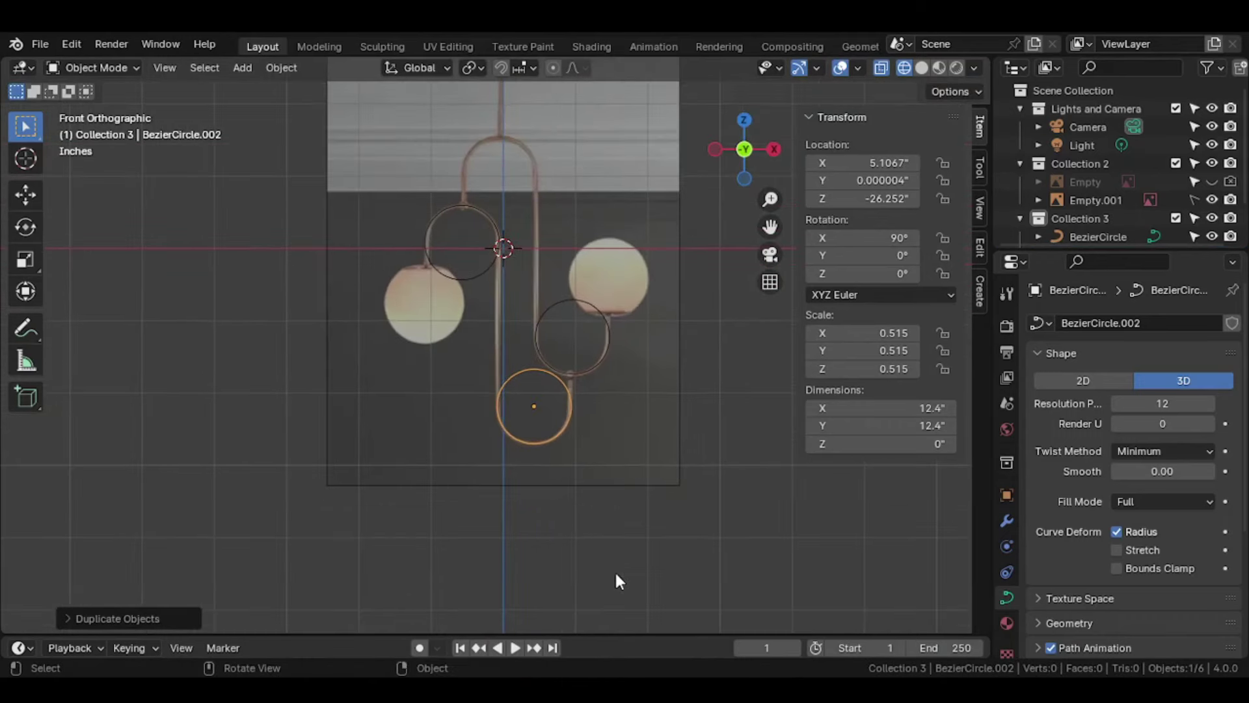
# Step: Copy the bottom circle upward and centre it in the top arch at Z 12.3"
pyautogui.hotkey('shift', 'd')
pyautogui.press('z')
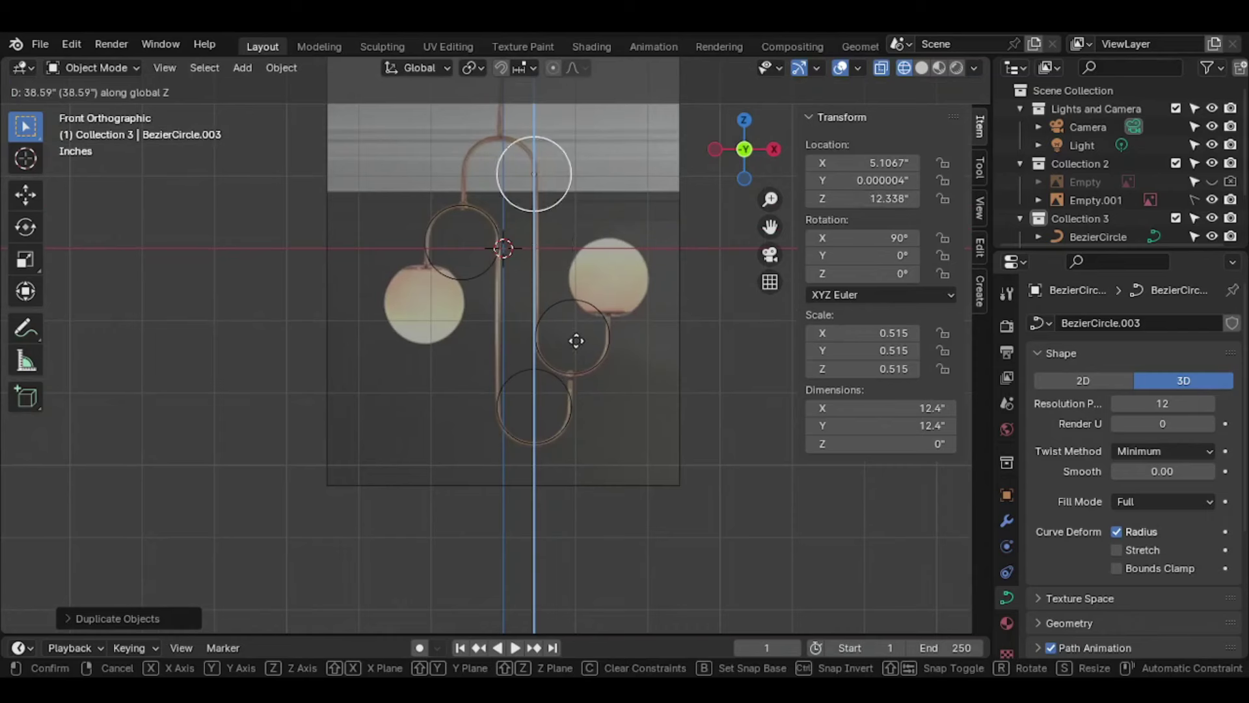
pyautogui.click(576, 344)
pyautogui.scroll(1, 577, 352)
pyautogui.scroll(3, 606, 481)
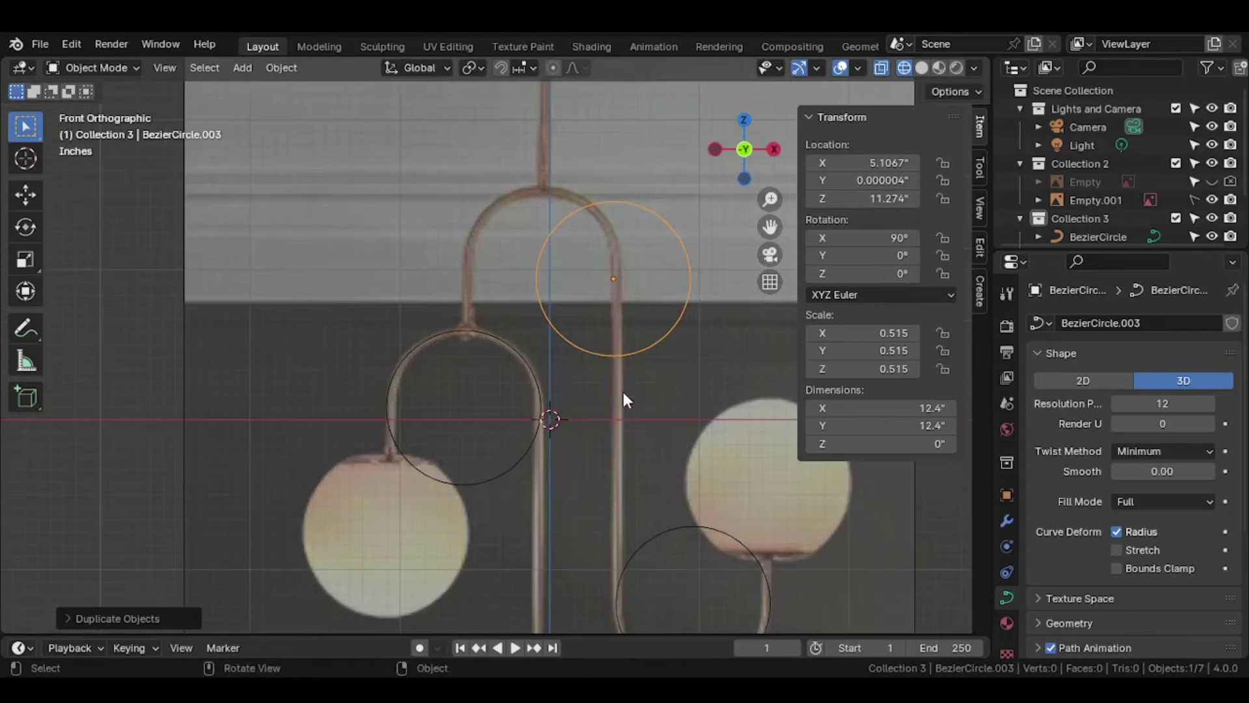
pyautogui.press('g')
pyautogui.press('x')
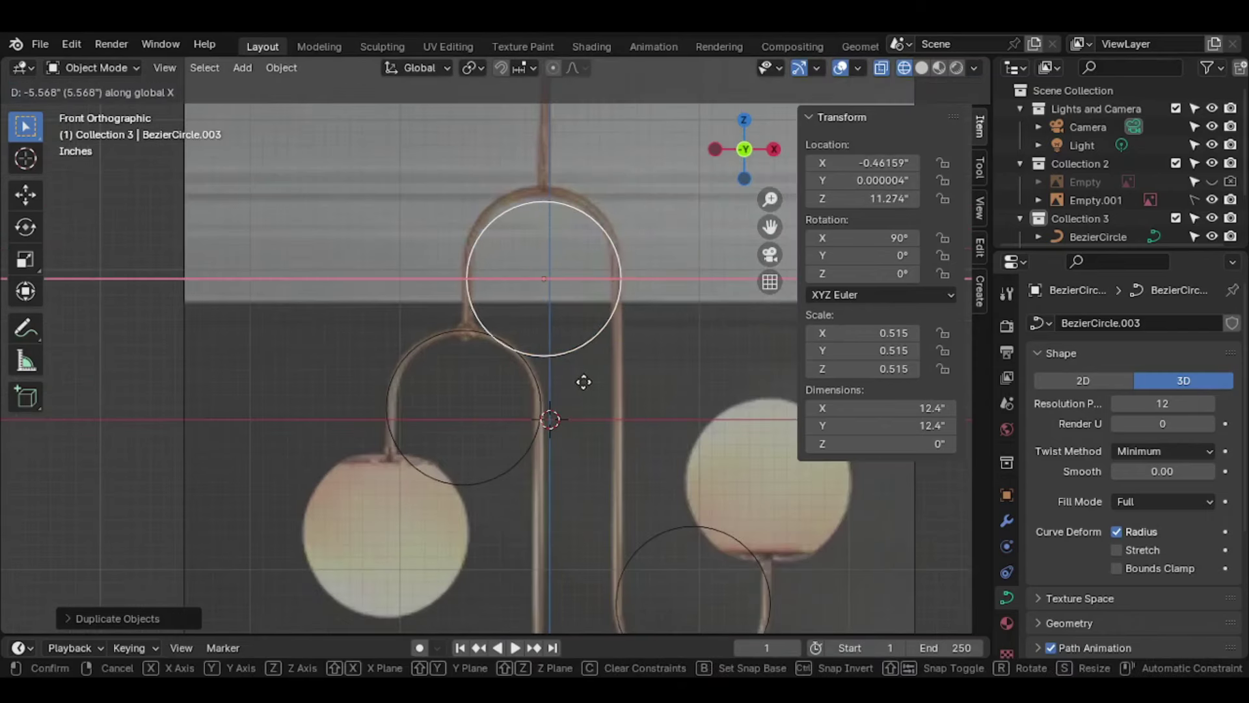
pyautogui.click(585, 383)
pyautogui.press('g')
pyautogui.press('z')
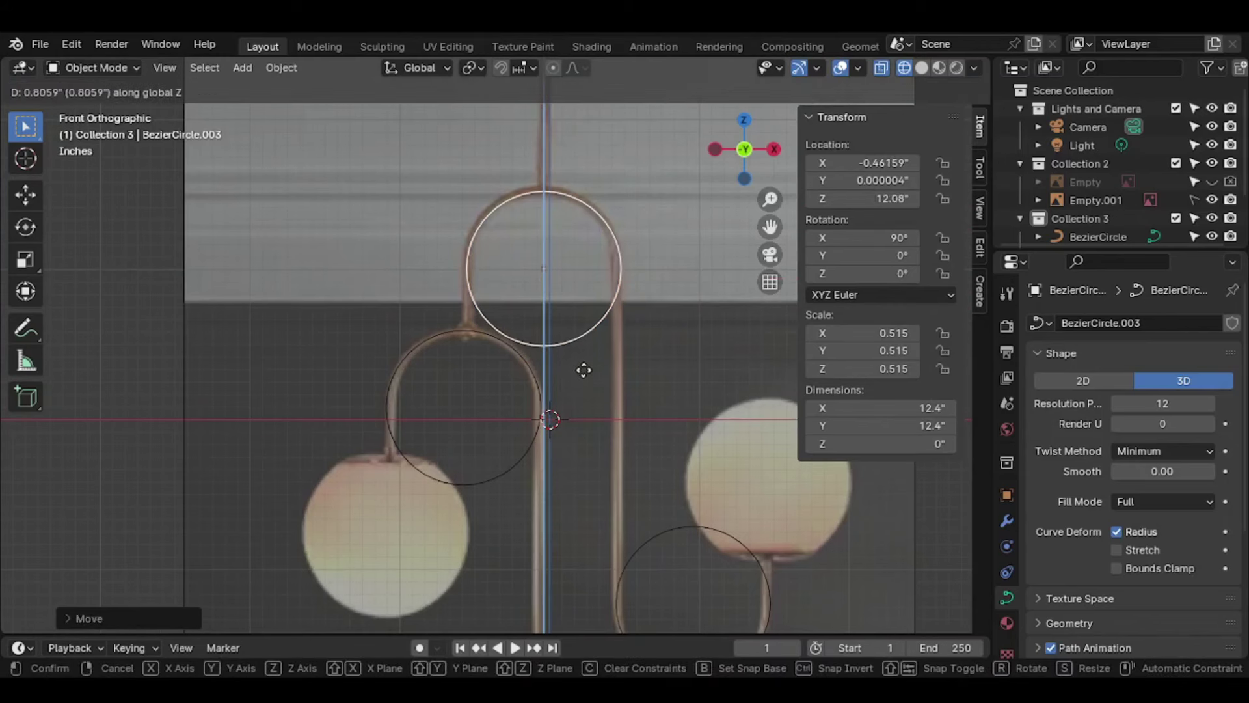
pyautogui.click(581, 361)
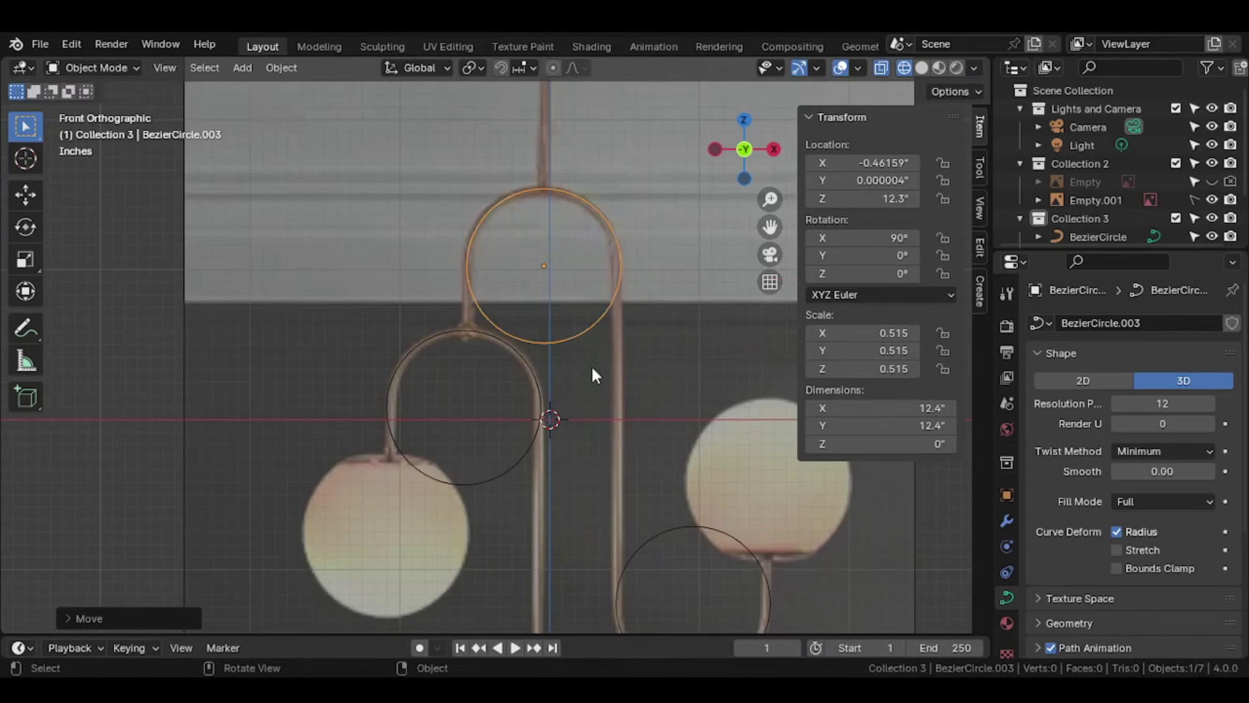
pyautogui.scroll(-3, 629, 356)
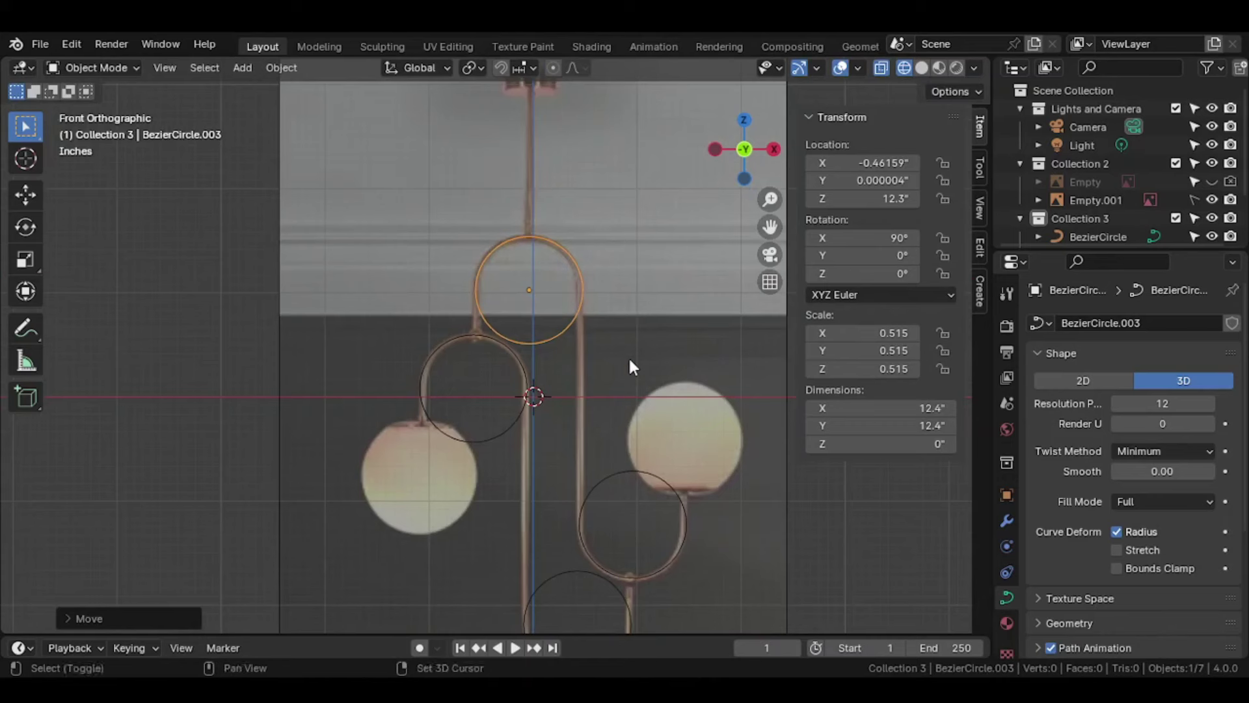
pyautogui.keyDown('shift'); pyautogui.moveTo(628, 357); pyautogui.dragTo(628, 290, button='middle'); pyautogui.keyUp('shift')
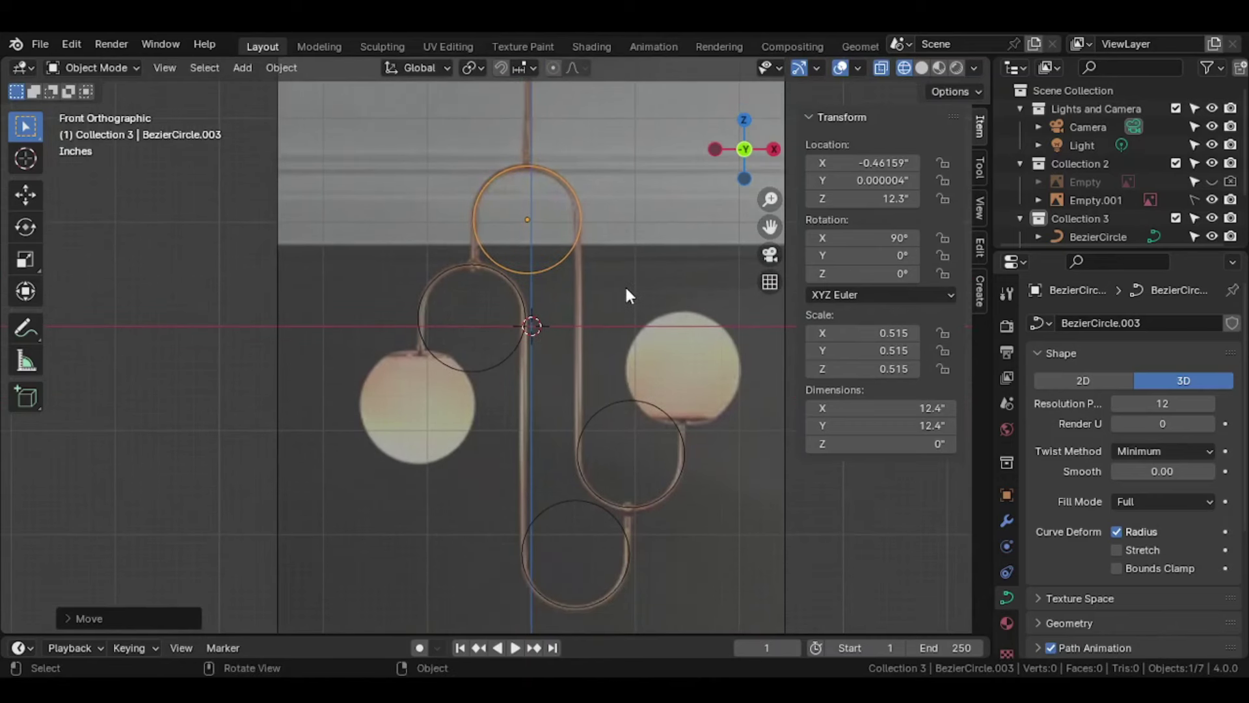
# Step: Set the bottom circle's origin to its left-side control point
pyautogui.click(518, 553)
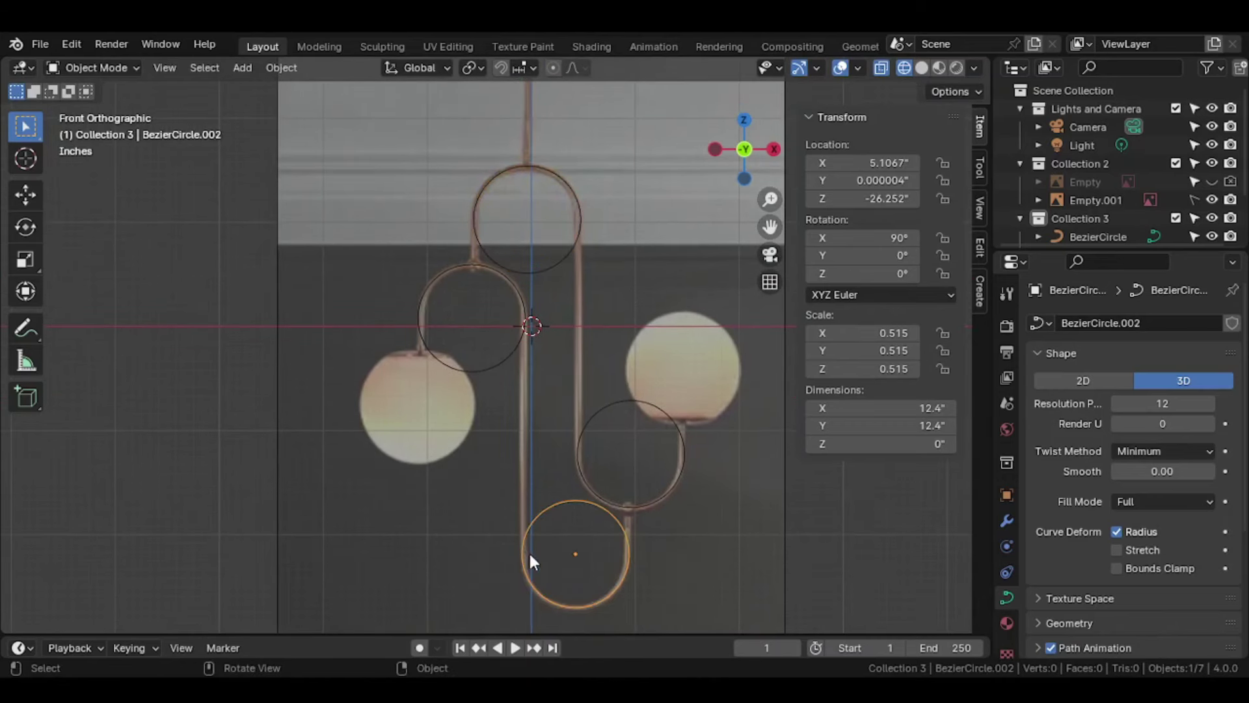
pyautogui.press('Tab')
pyautogui.click(522, 554)
pyautogui.hotkey('shift', 's')
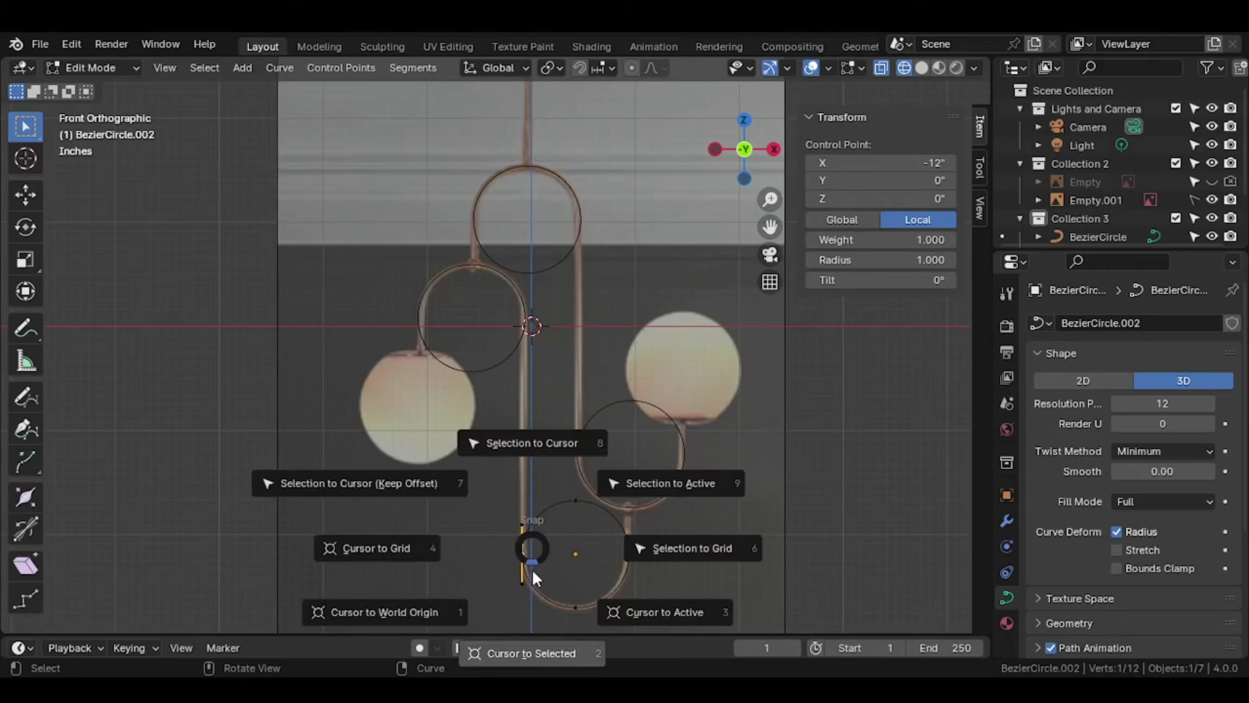
pyautogui.press('Tab')
pyautogui.rightClick(532, 568)
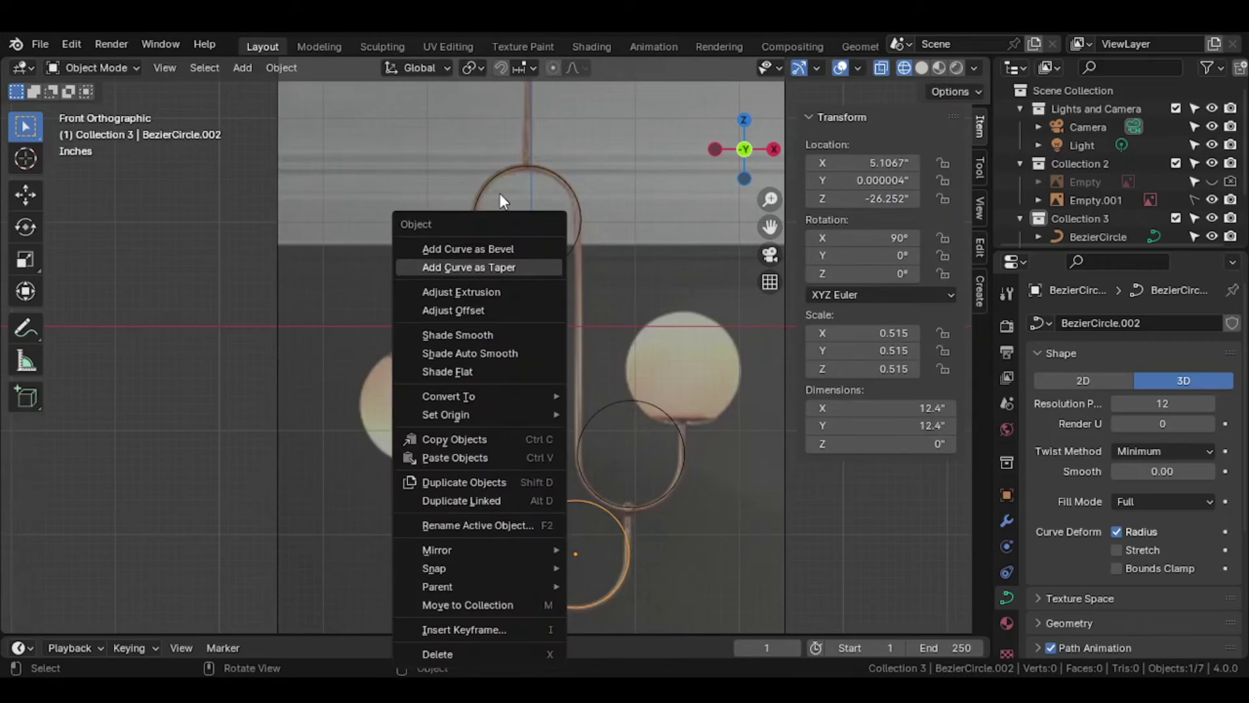
pyautogui.moveTo(445, 414)
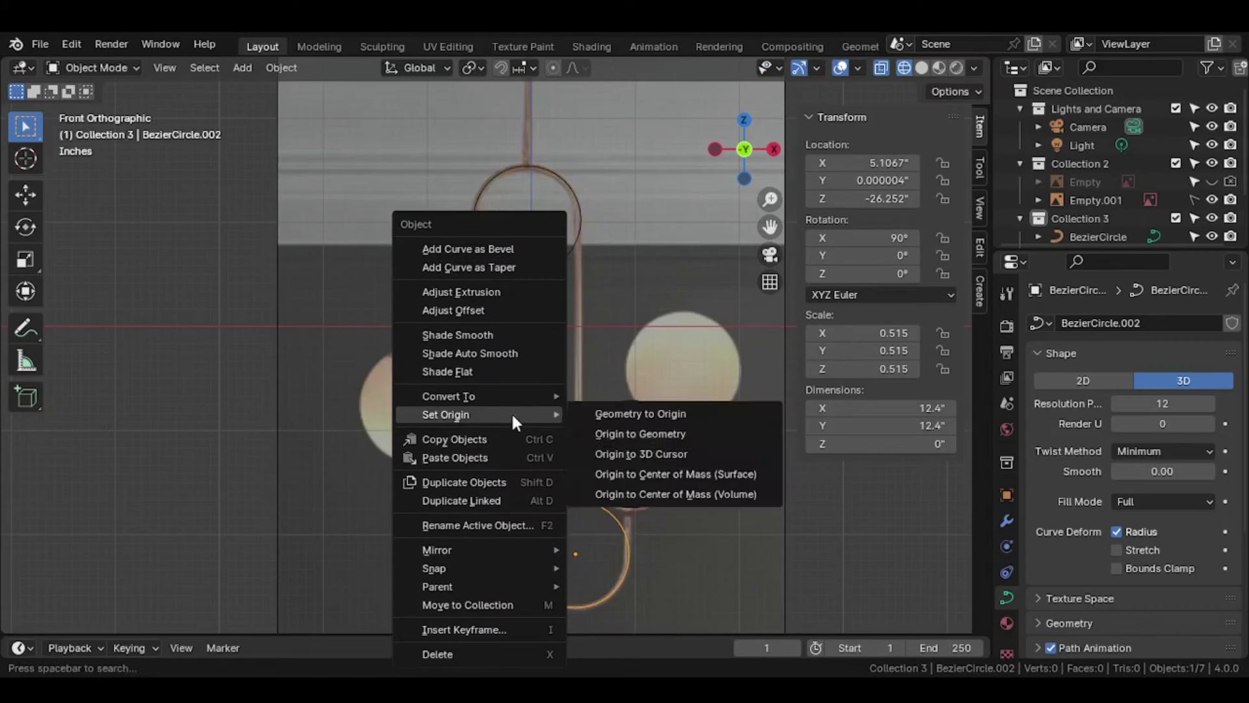
pyautogui.click(604, 446)
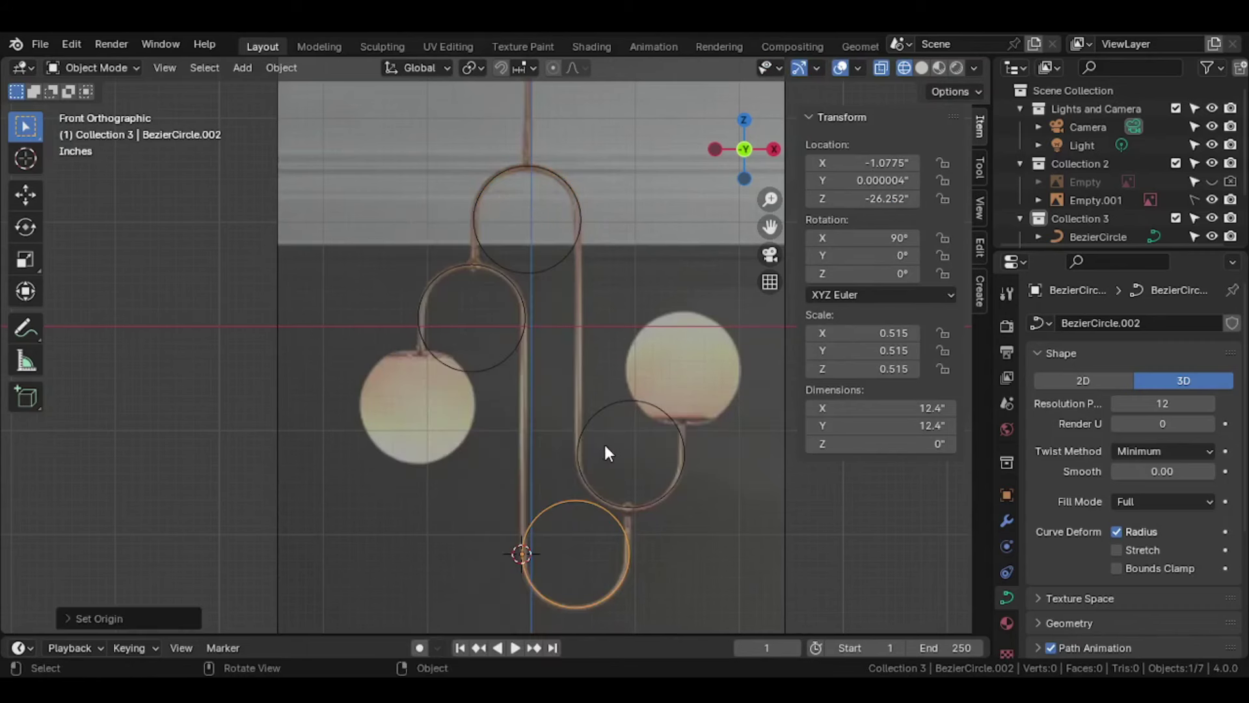
# Step: Snap the 3D cursor to the top circle's centre, then to the bottom circle's origin
pyautogui.click(563, 257)
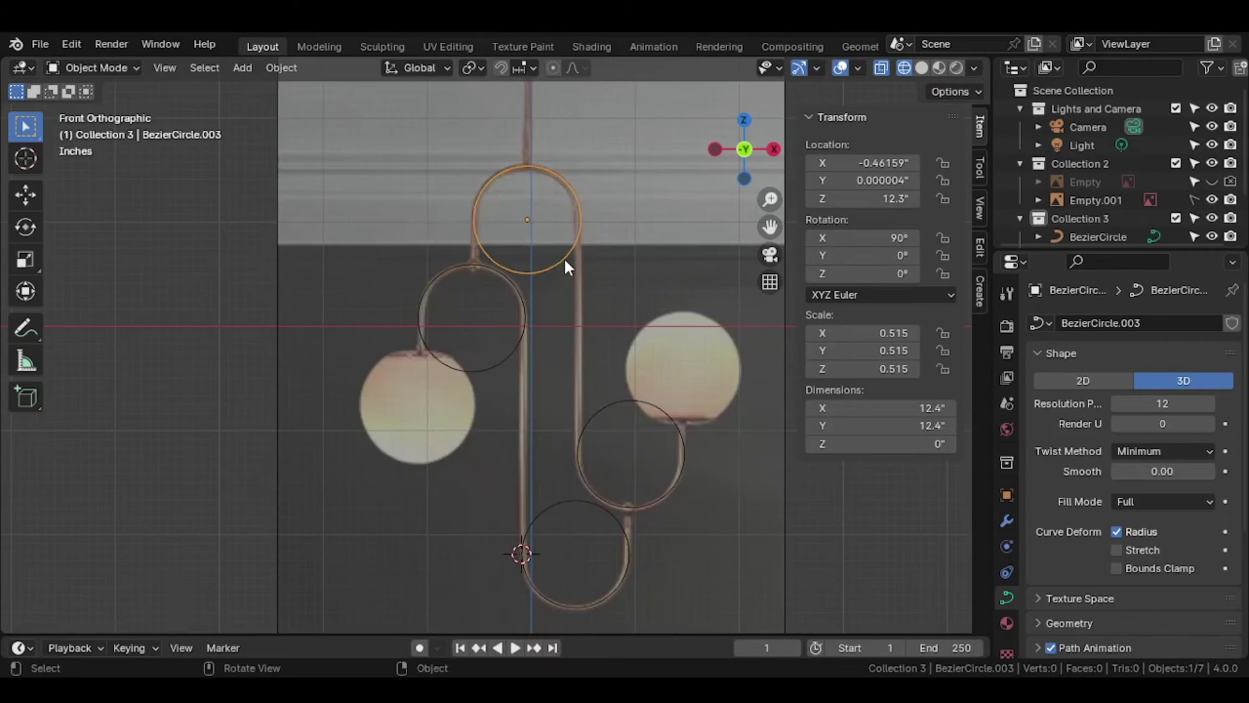
pyautogui.scroll(1, 563, 256)
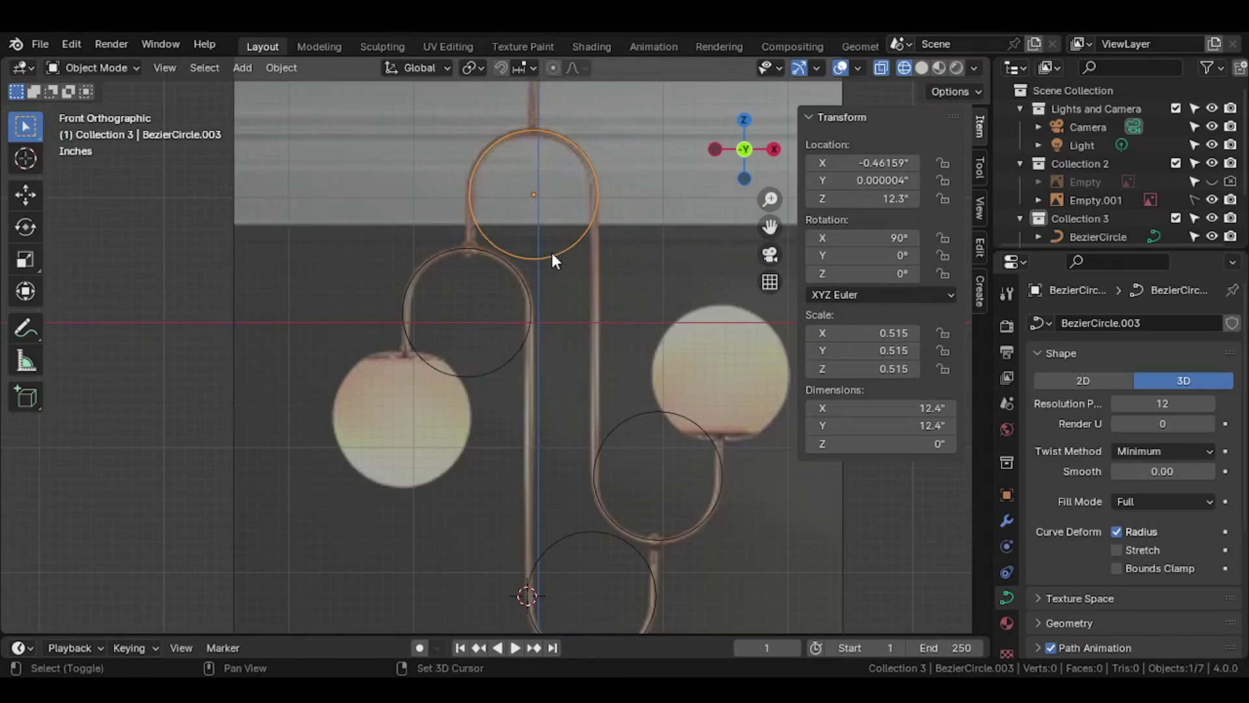
pyautogui.hotkey('shift', 's')
pyautogui.press('KP_2')
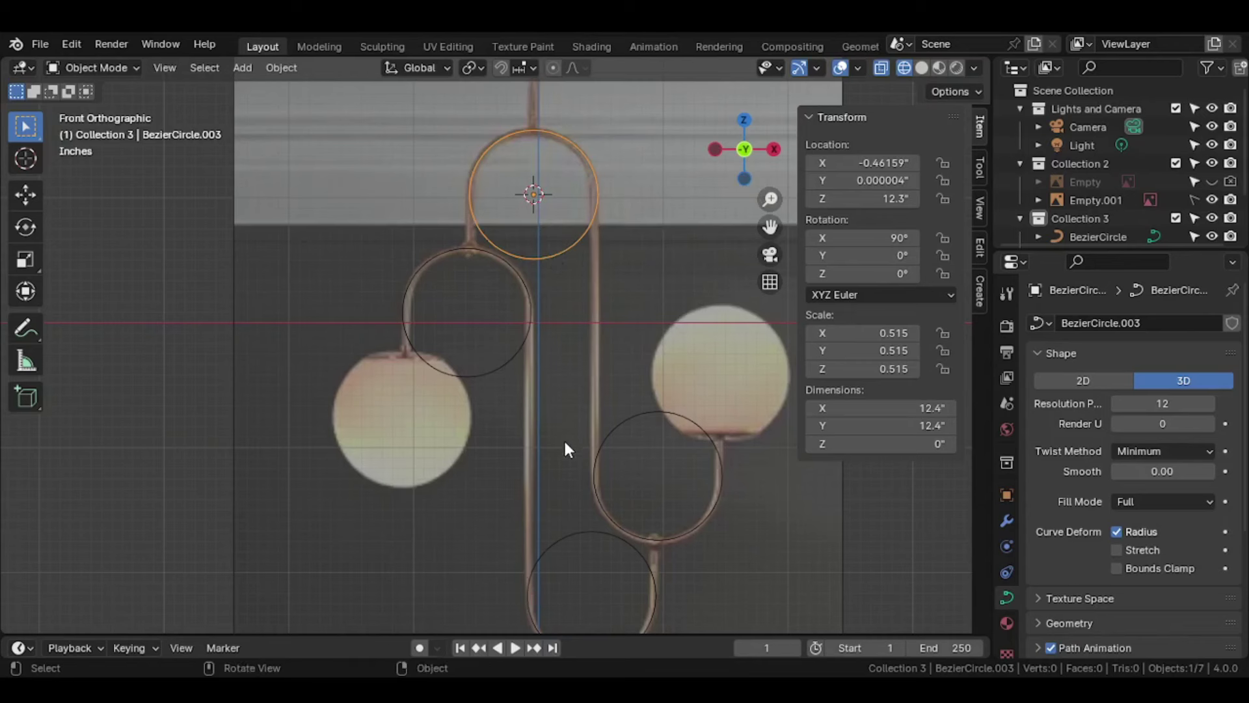
pyautogui.click(567, 537)
pyautogui.hotkey('shift', 's')
pyautogui.press('KP_2')
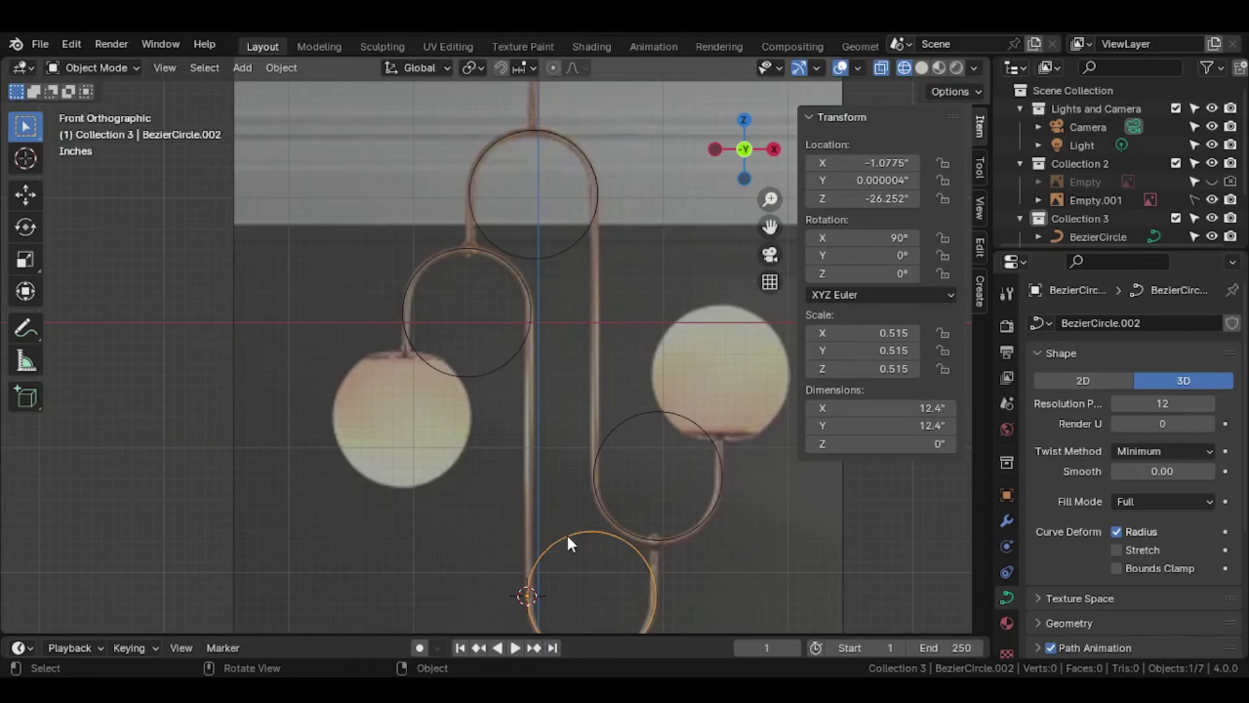
# Step: Snap the top circle to the cursor, then move it along Z back into the top arch
pyautogui.click(570, 253)
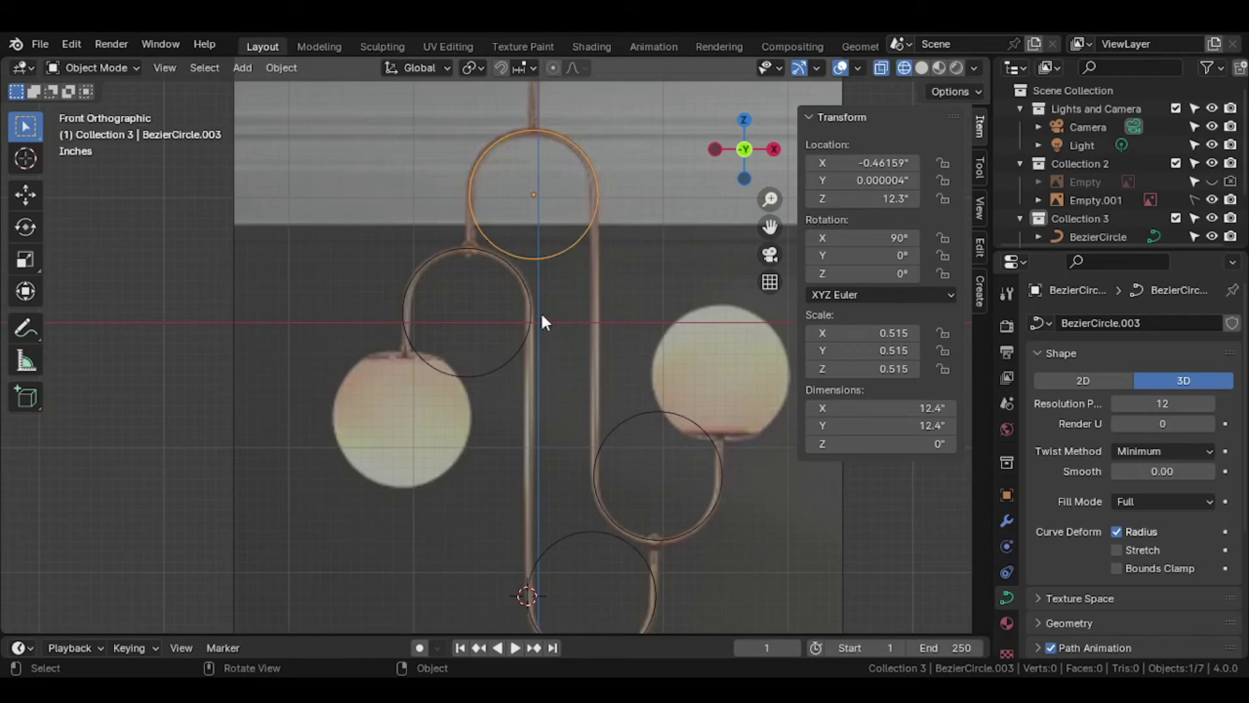
pyautogui.hotkey('shift', 's')
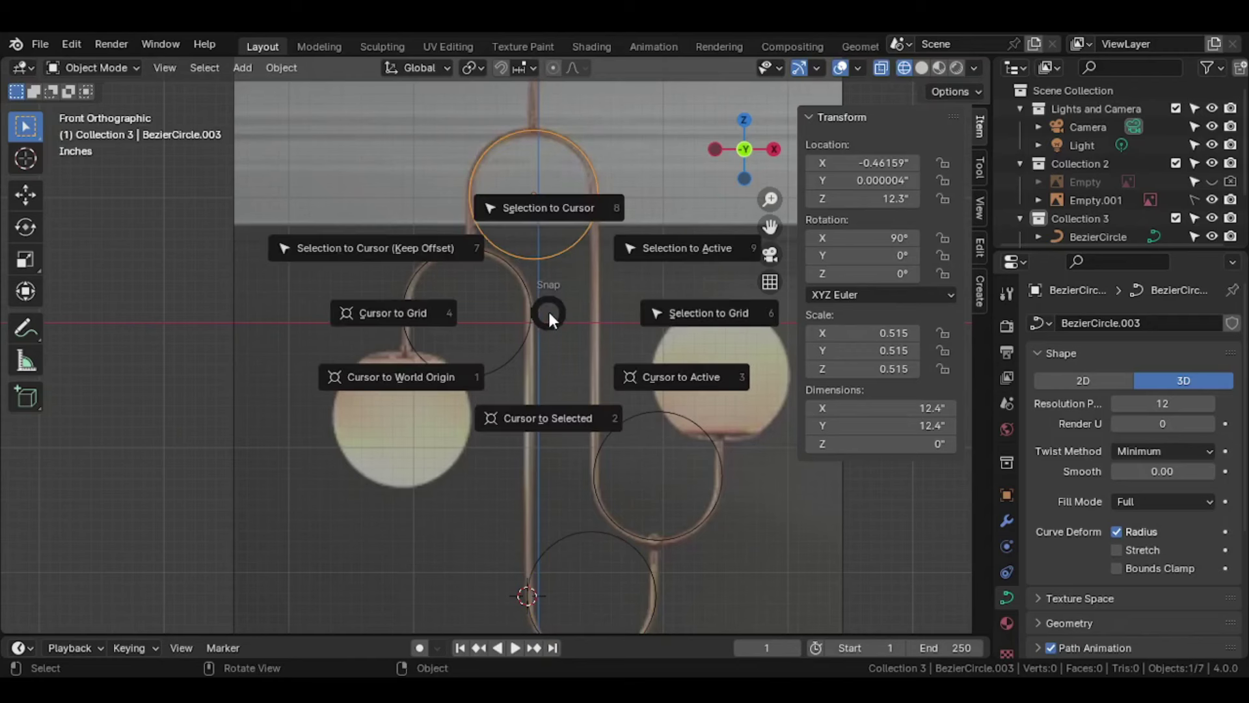
pyautogui.press('KP_8')
pyautogui.press('g')
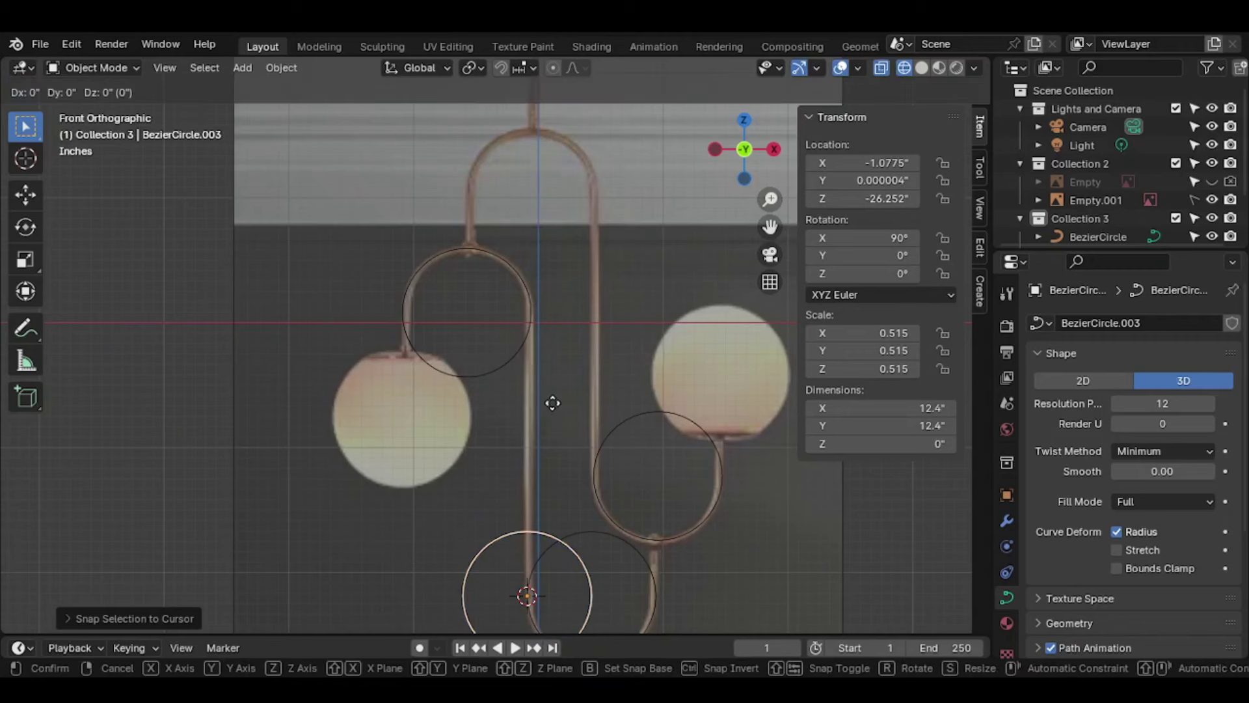
pyautogui.press('z')
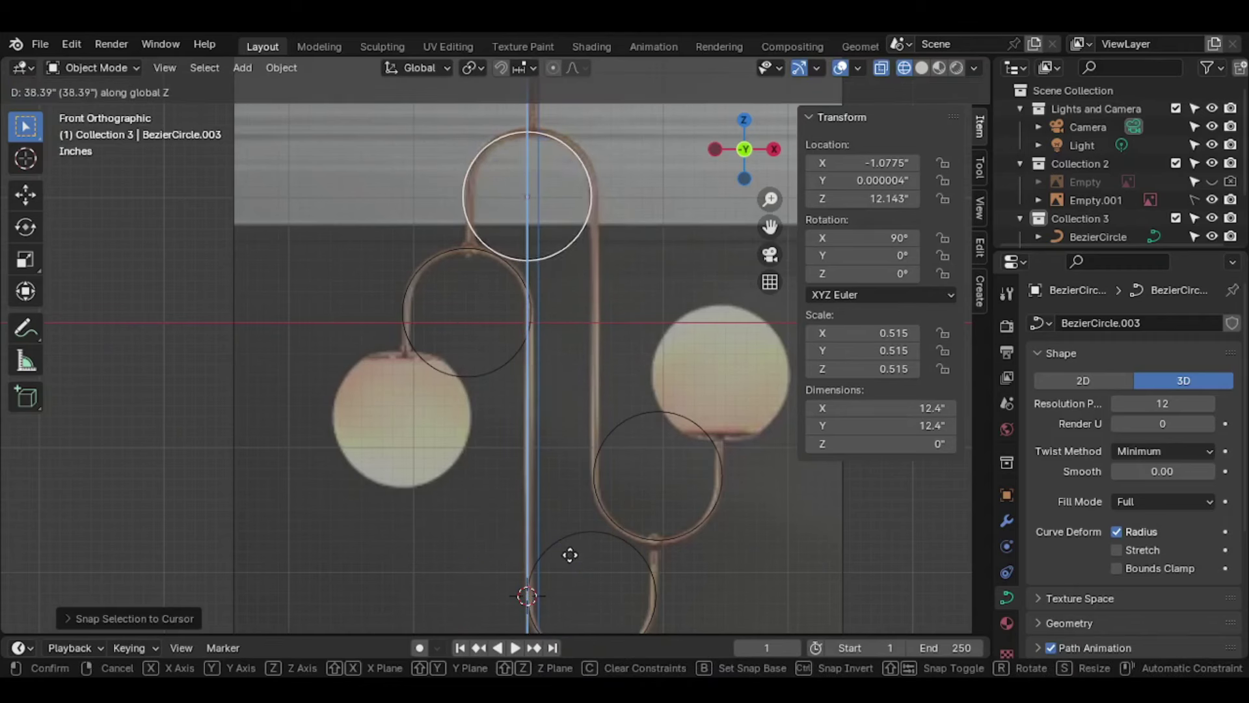
pyautogui.click(569, 548)
pyautogui.scroll(-2, 602, 419)
pyautogui.scroll(2, 605, 425)
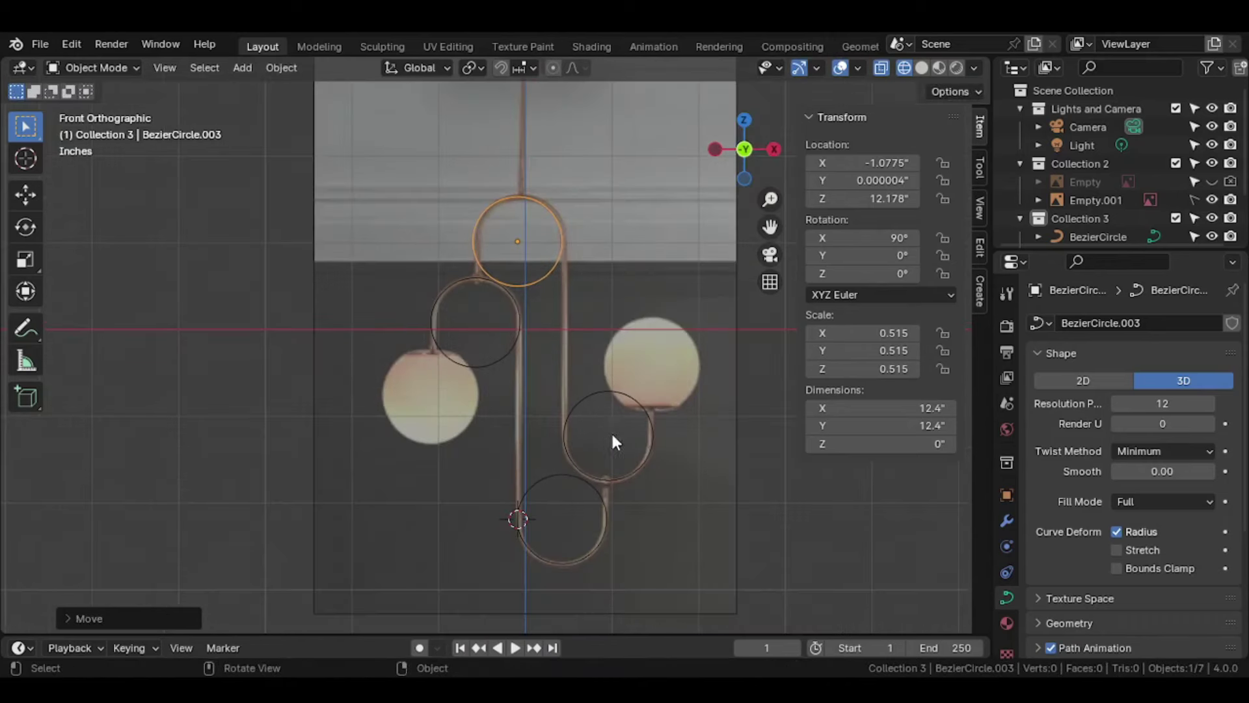
pyautogui.keyDown('shift'); pyautogui.moveTo(629, 544); pyautogui.dragTo(610, 452, button='middle'); pyautogui.keyUp('shift')
pyautogui.scroll(2, 631, 503)
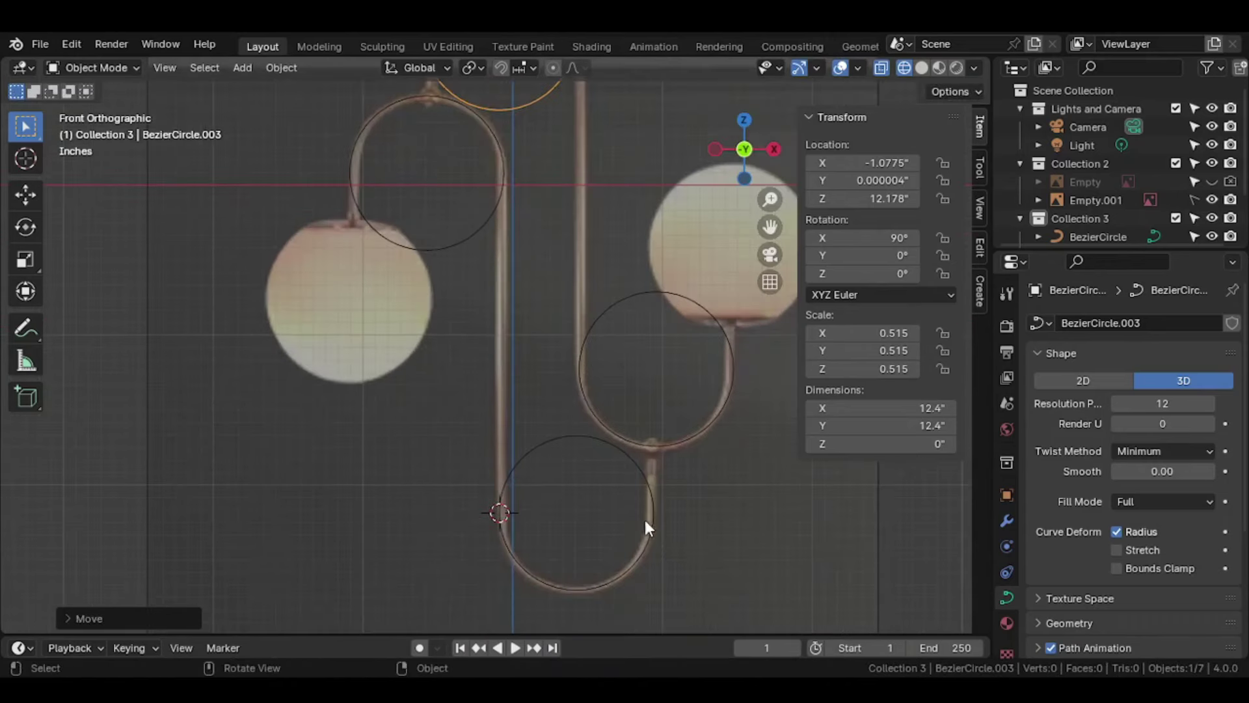
# Step: Set the bottom circle's origin to its right-side control point
pyautogui.click(654, 513)
pyautogui.press('Tab')
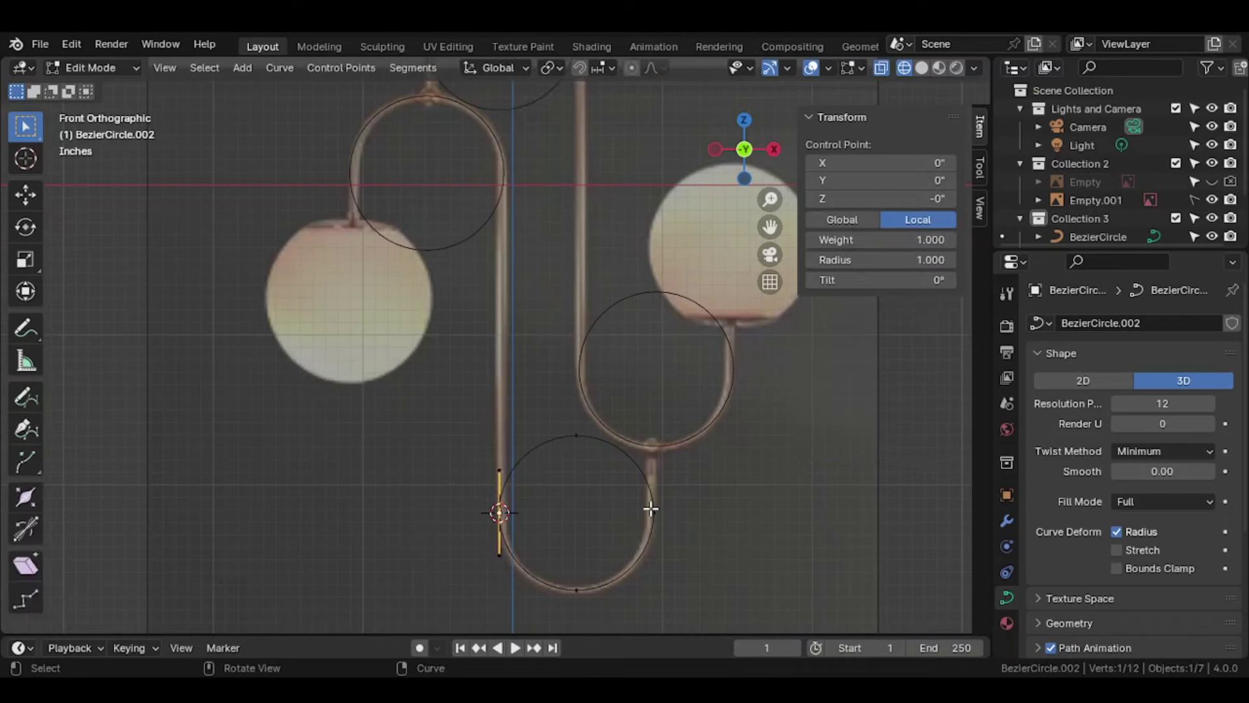
pyautogui.click(654, 514)
pyautogui.hotkey('shift', 's')
pyautogui.press('2')
pyautogui.press('Tab')
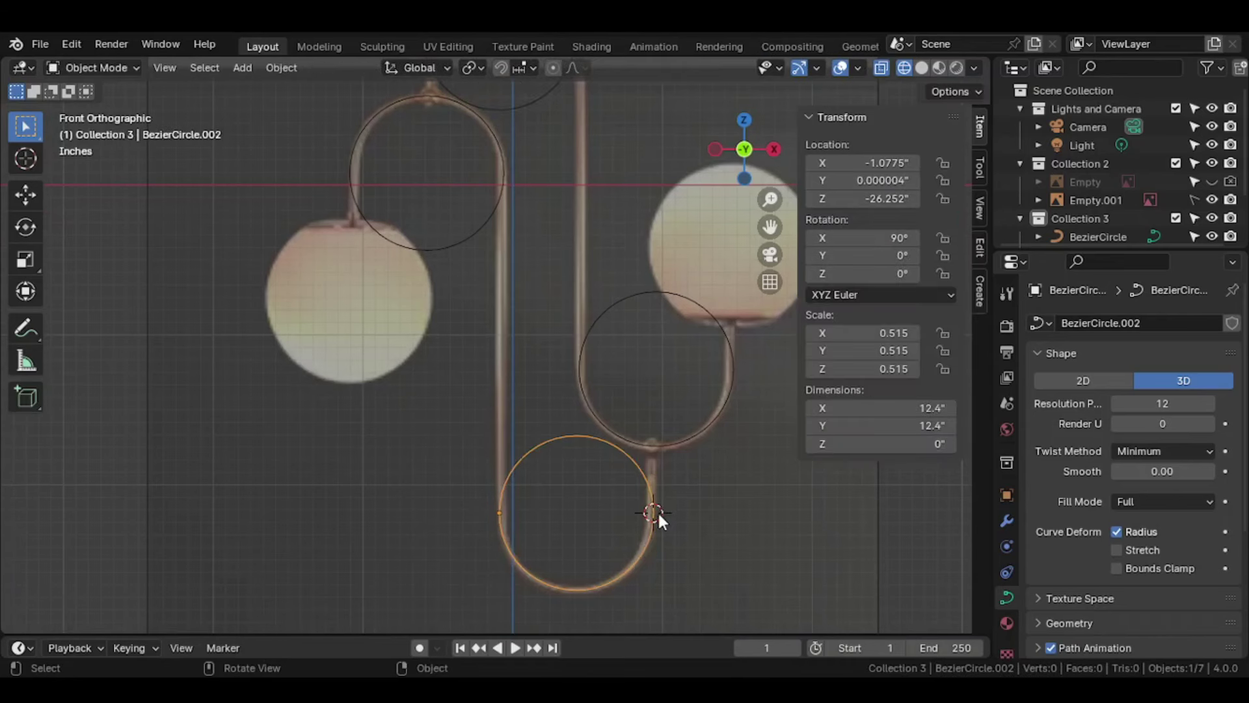
pyautogui.rightClick(657, 511)
pyautogui.moveTo(572, 414)
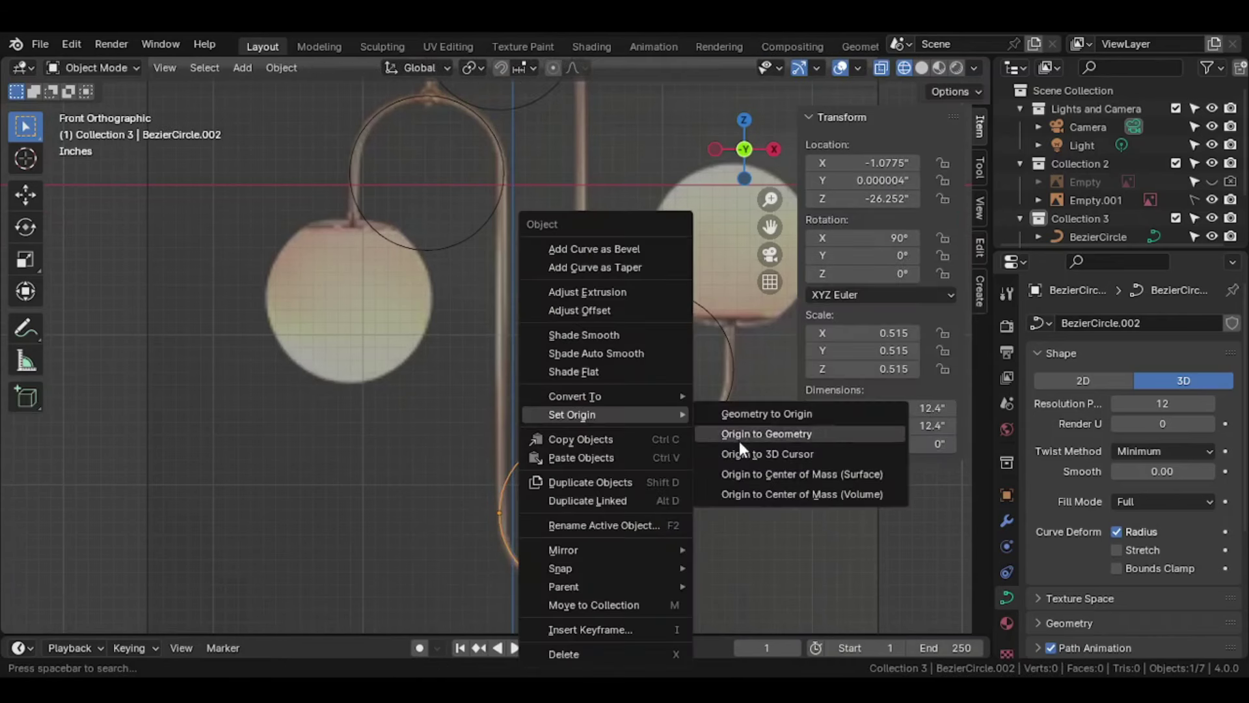
pyautogui.click(742, 455)
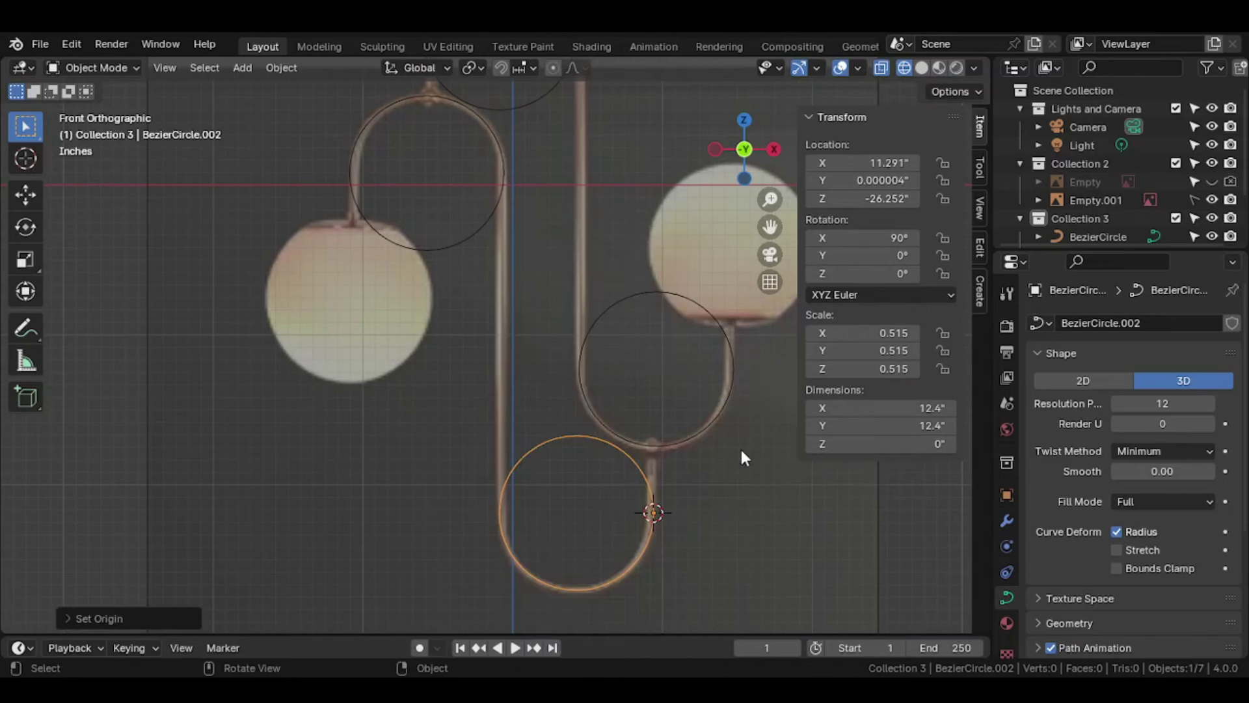
# Step: Snap the right-hand circle to the 3D cursor and shift it along Z
pyautogui.click(697, 434)
pyautogui.hotkey('shift', 's')
pyautogui.press('8')
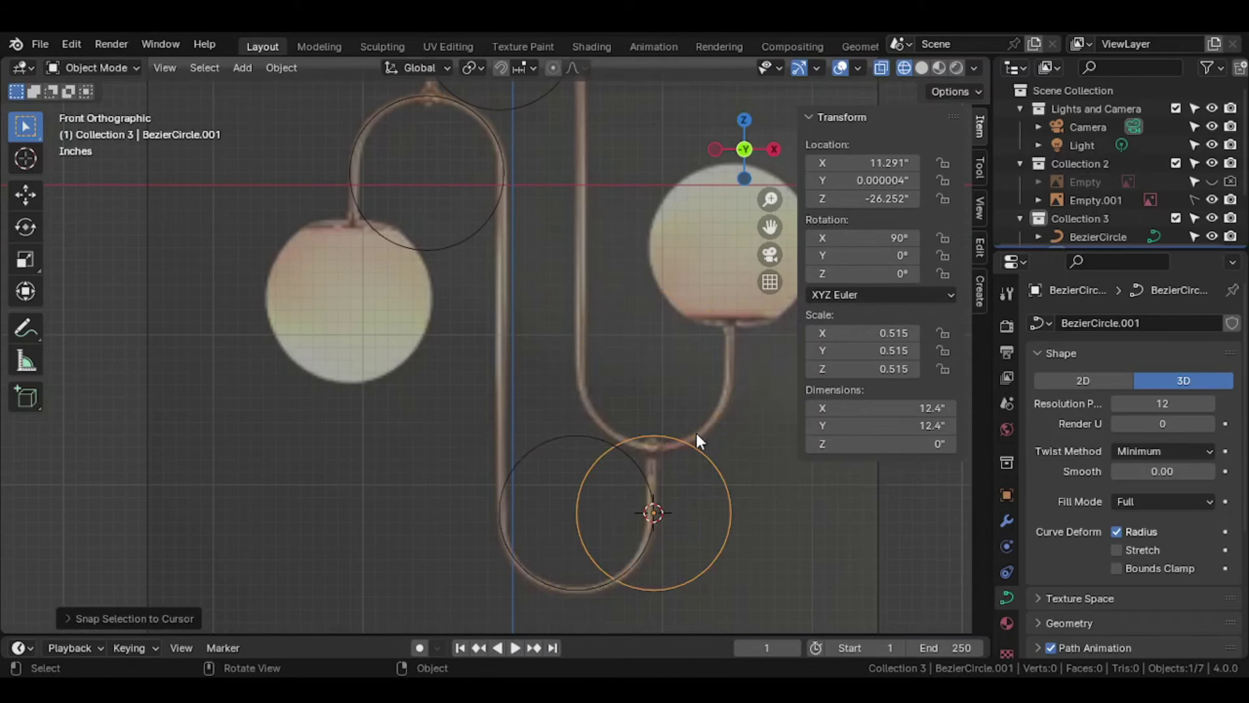
pyautogui.press('g')
pyautogui.press('z')
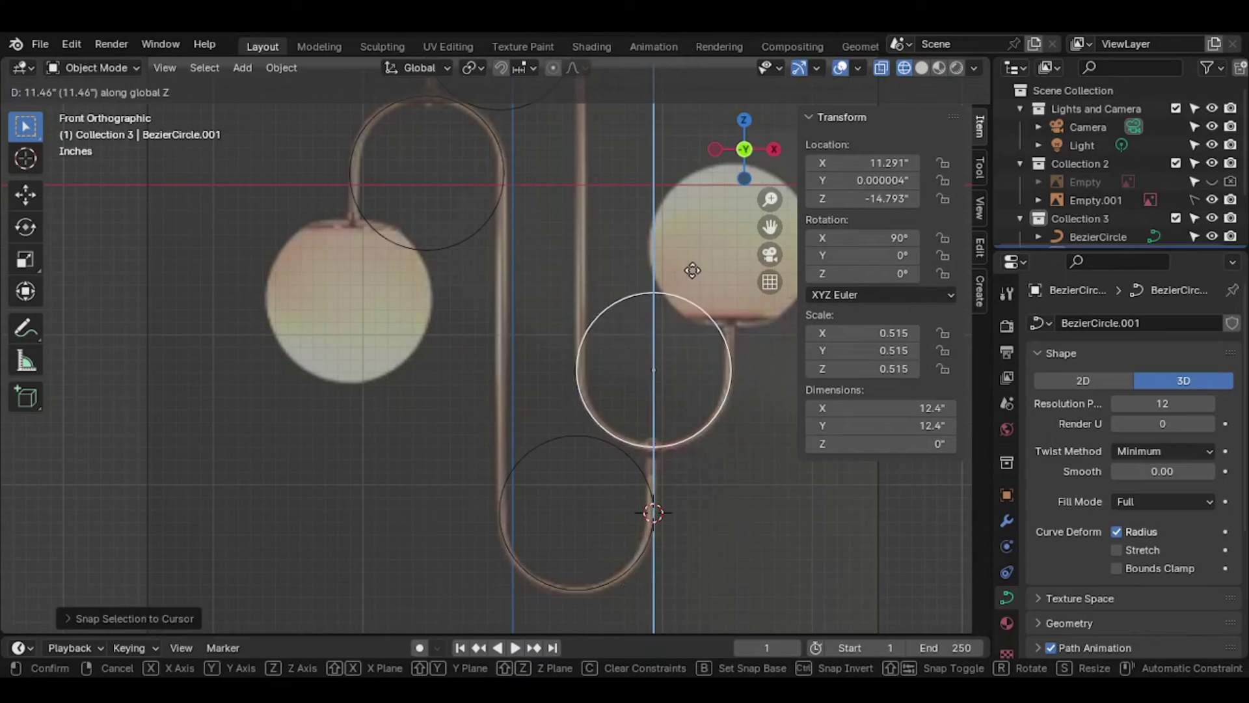
pyautogui.click(671, 285)
pyautogui.moveTo(670, 285)
pyautogui.keyDown('shift'); pyautogui.mouseDown(button='middle')
pyautogui.moveTo(549, 385)
pyautogui.moveTo(573, 374)
pyautogui.mouseUp(button='middle'); pyautogui.keyUp('shift')
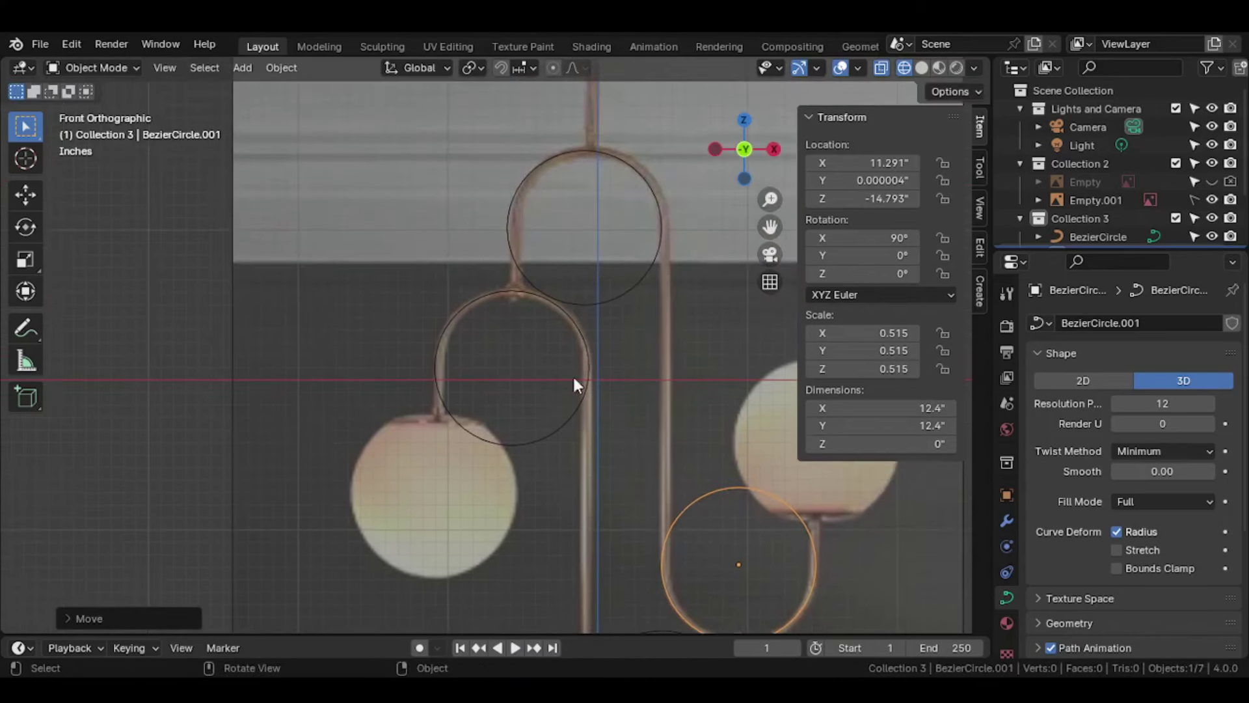
# Step: Move the top-loop circle's origin to the 3D cursor
pyautogui.click(584, 303)
pyautogui.scroll(1, 582, 303)
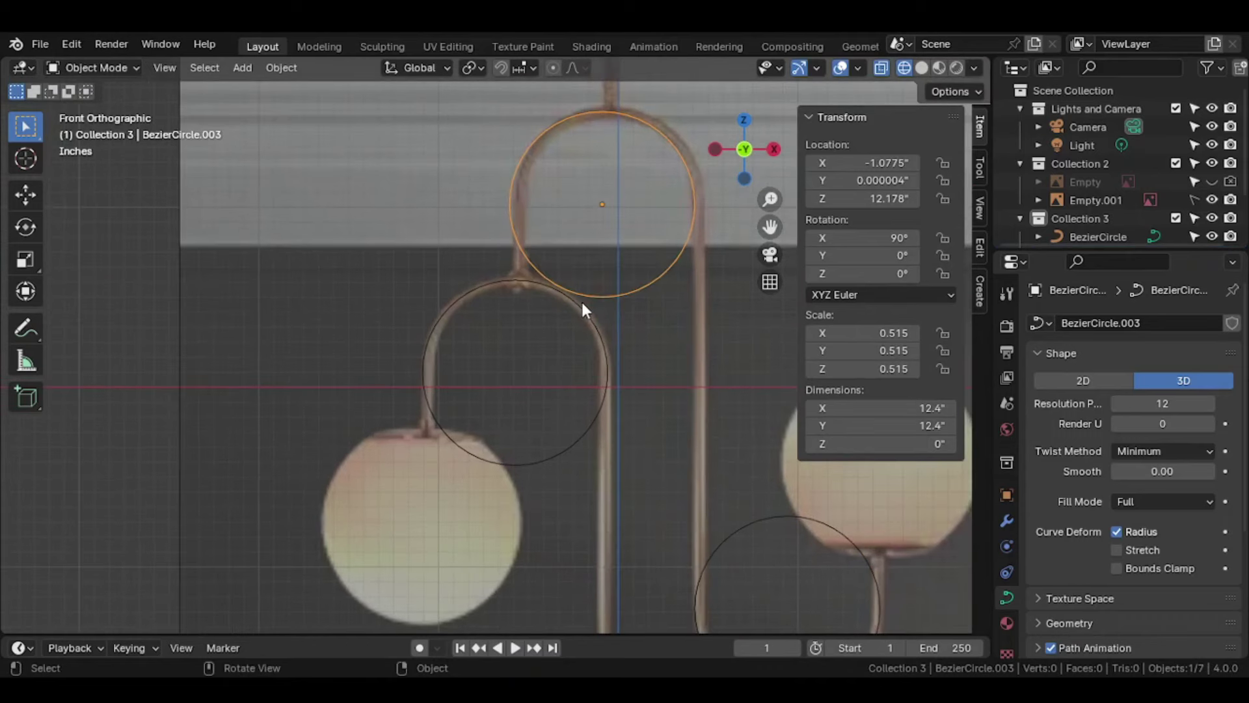
pyautogui.press('Tab')
pyautogui.click(511, 201)
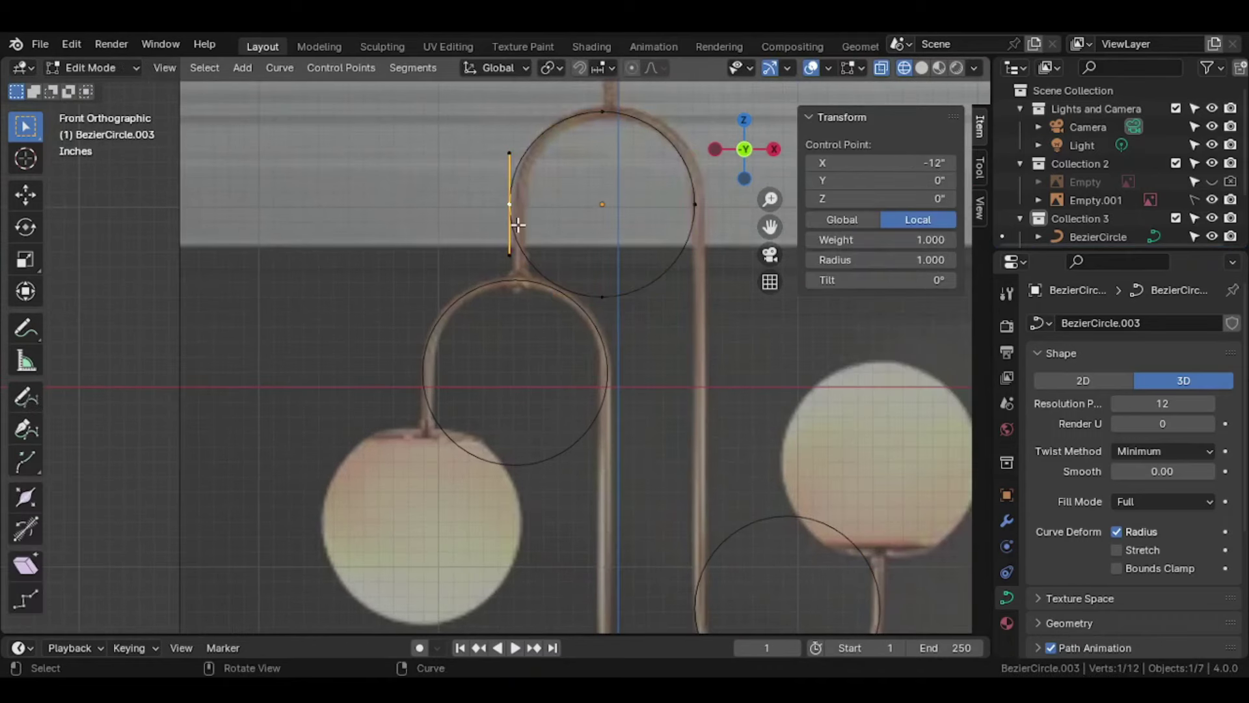
pyautogui.press('Tab')
pyautogui.rightClick(518, 225)
pyautogui.moveTo(435, 226)
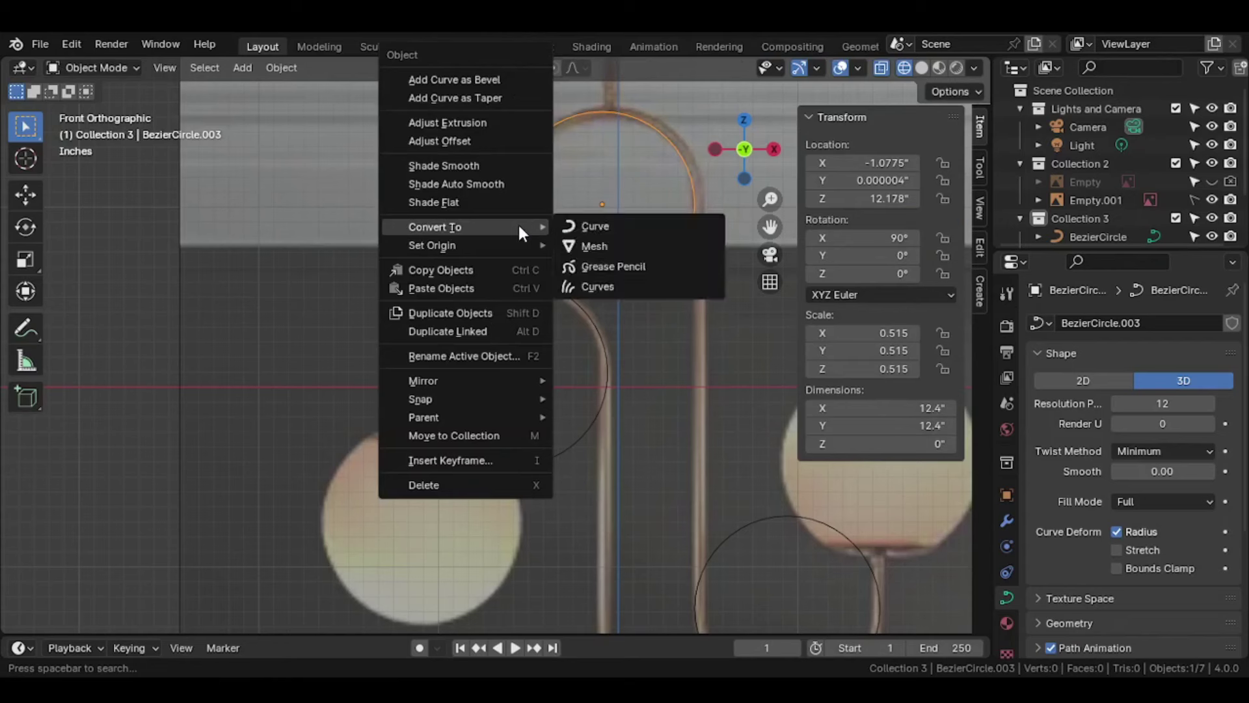
pyautogui.click(595, 283)
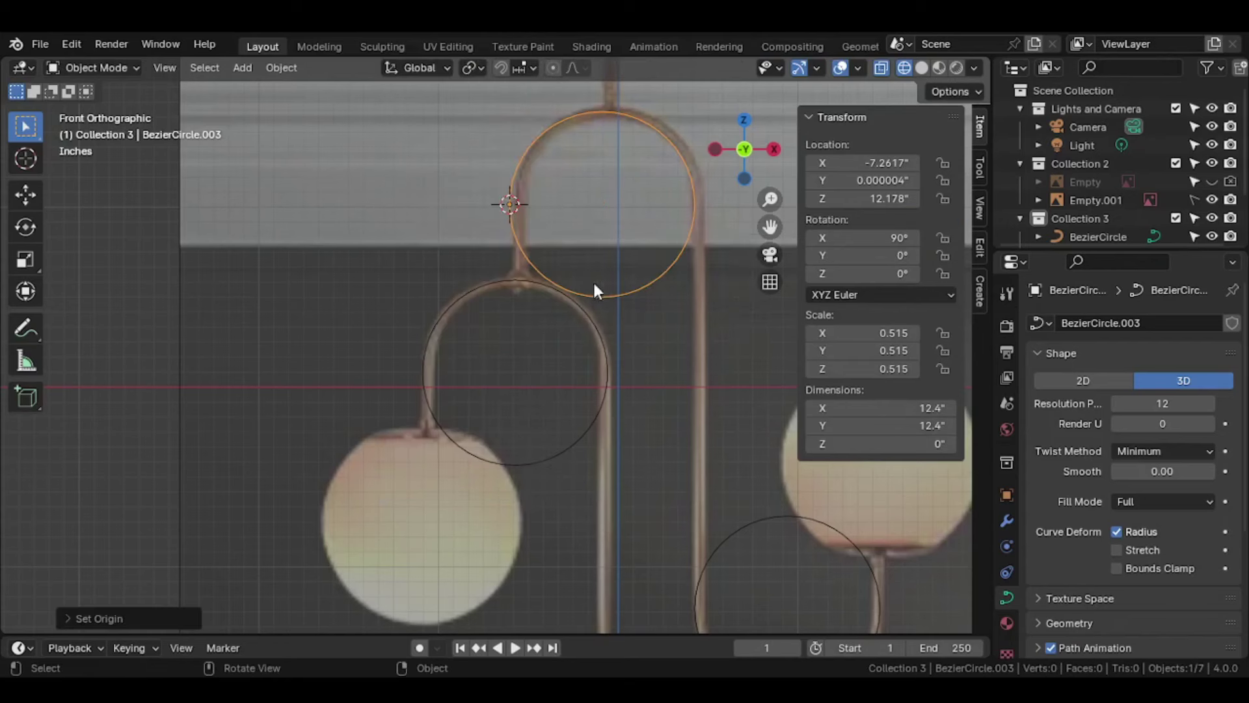
# Step: Snap the lower circle to the cursor and drop it along Z onto the left arm's loop at Z 0.944"
pyautogui.click(607, 339)
pyautogui.hotkey('shift', 's')
pyautogui.press('8')
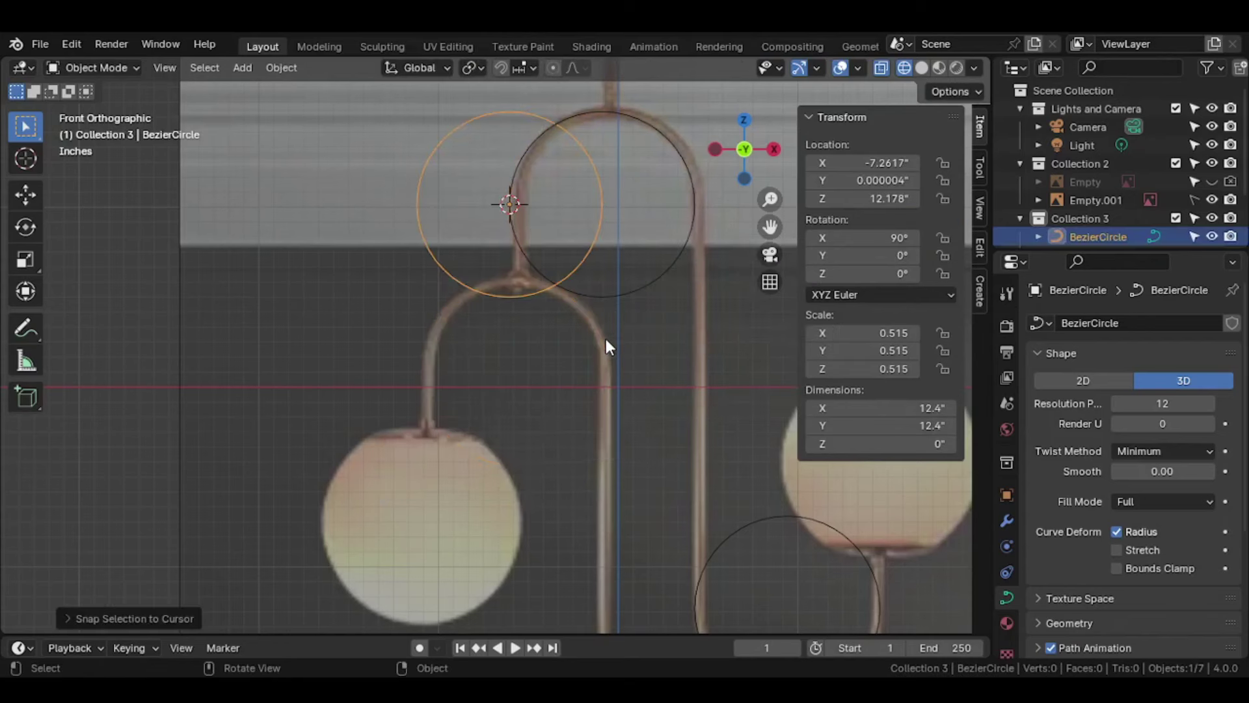
pyautogui.press('g')
pyautogui.press('z')
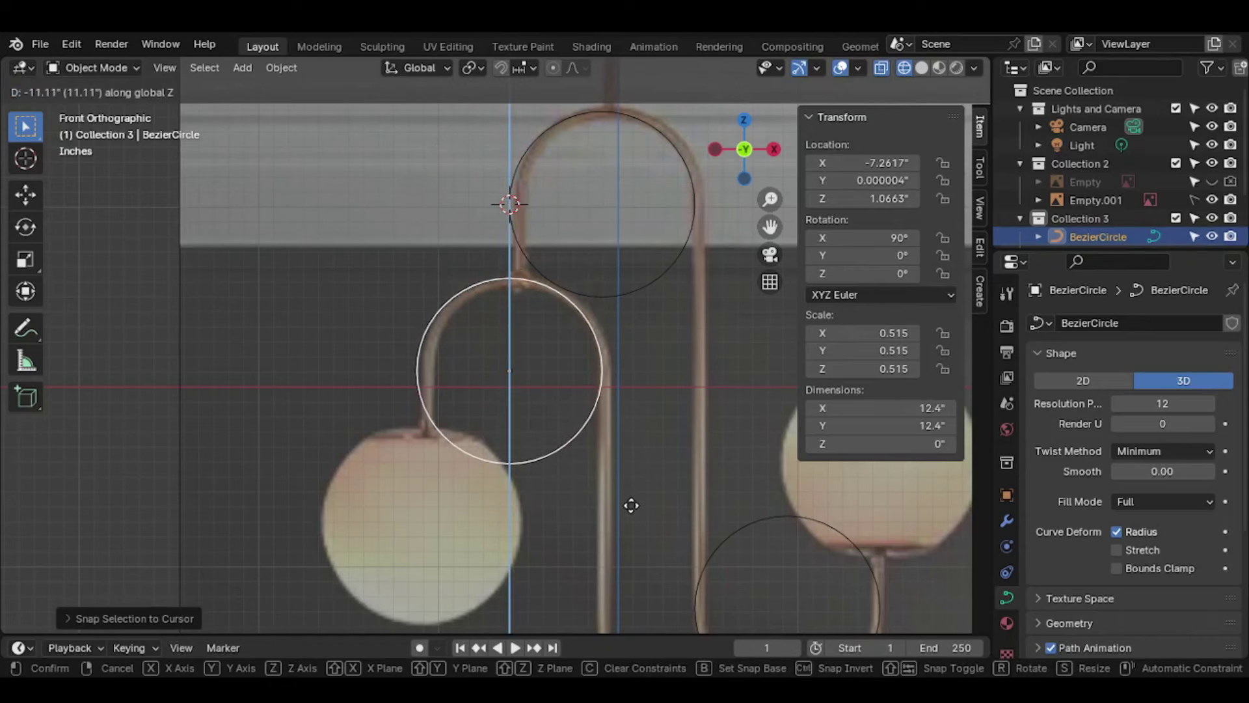
pyautogui.click(630, 504)
pyautogui.scroll(-3, 614, 385)
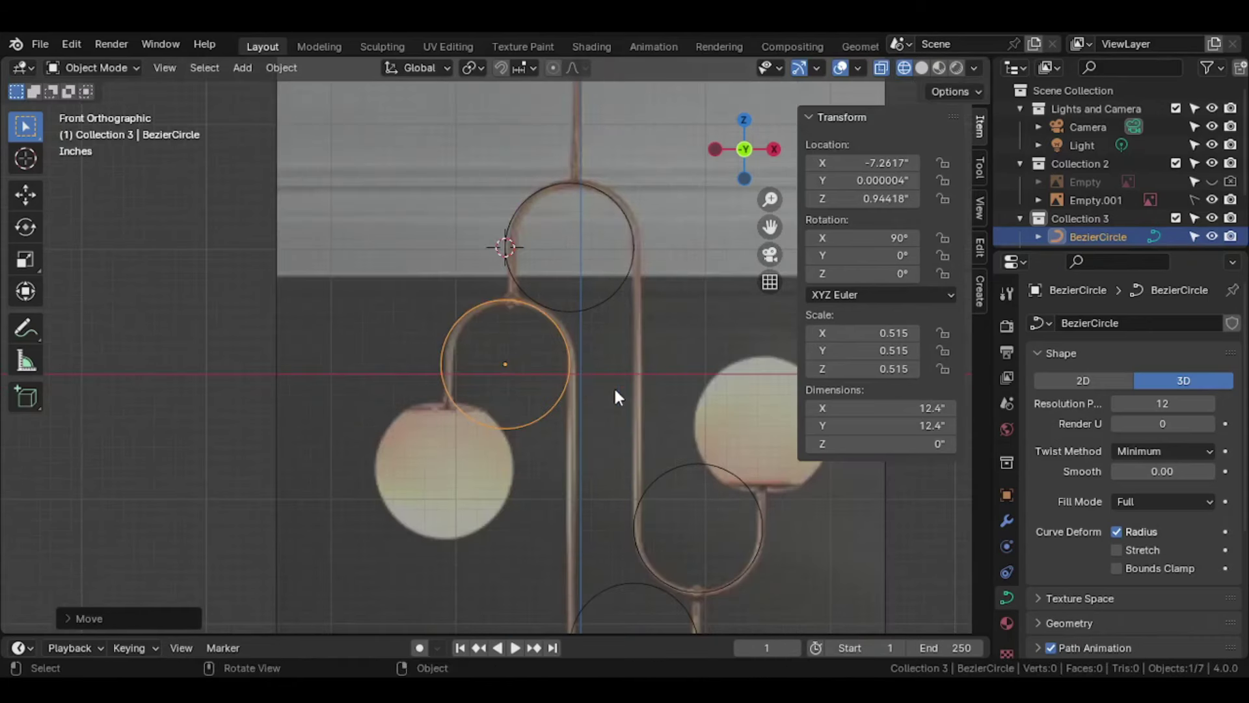
pyautogui.scroll(2, 614, 385)
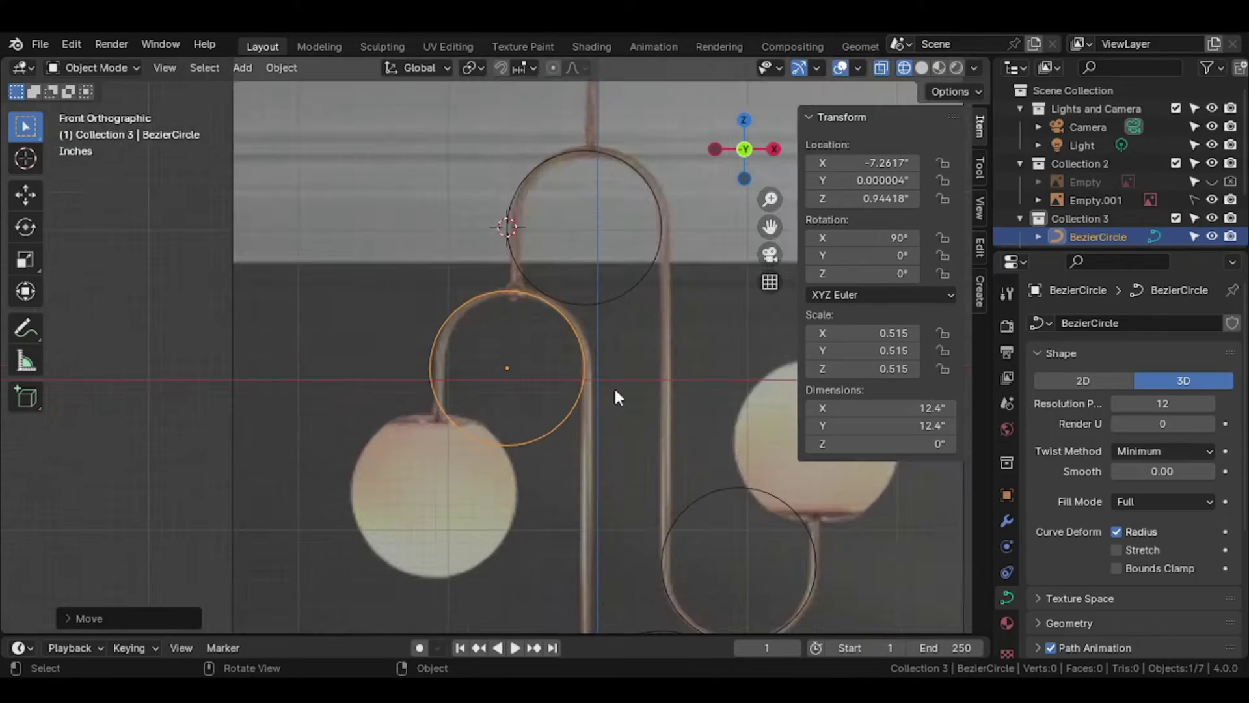
pyautogui.keyDown('shift'); pyautogui.moveTo(614, 385); pyautogui.dragTo(440, 367, button='middle'); pyautogui.keyUp('shift')
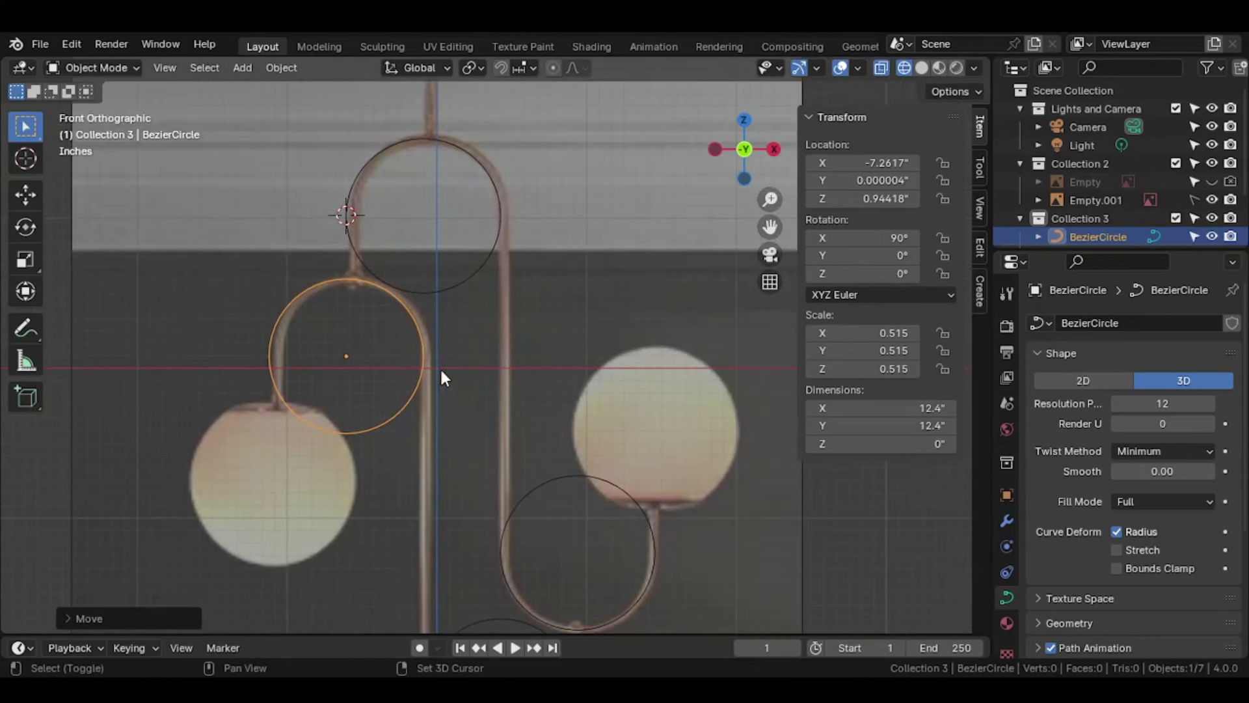
pyautogui.click(463, 280)
pyautogui.press('Tab')
pyautogui.keyDown('shift'); pyautogui.moveTo(463, 279); pyautogui.dragTo(530, 306, button='middle'); pyautogui.keyUp('shift')
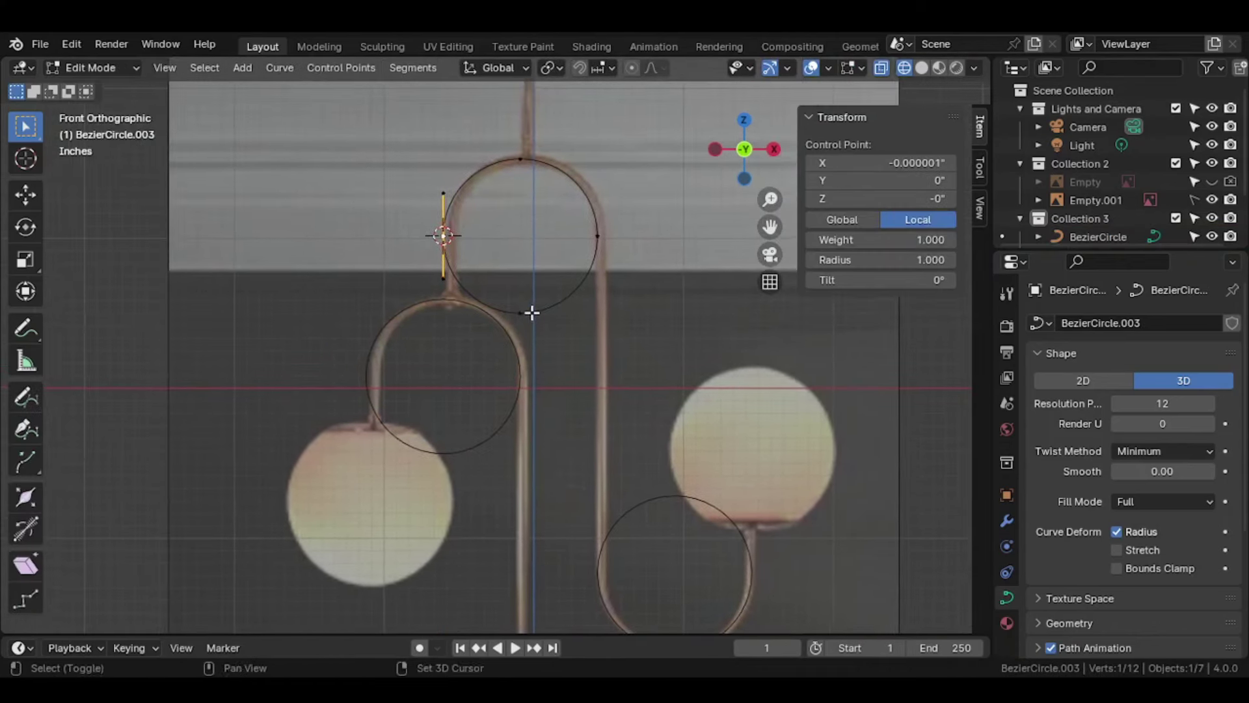
pyautogui.click(524, 312)
pyautogui.press('x')
pyautogui.click(523, 309)
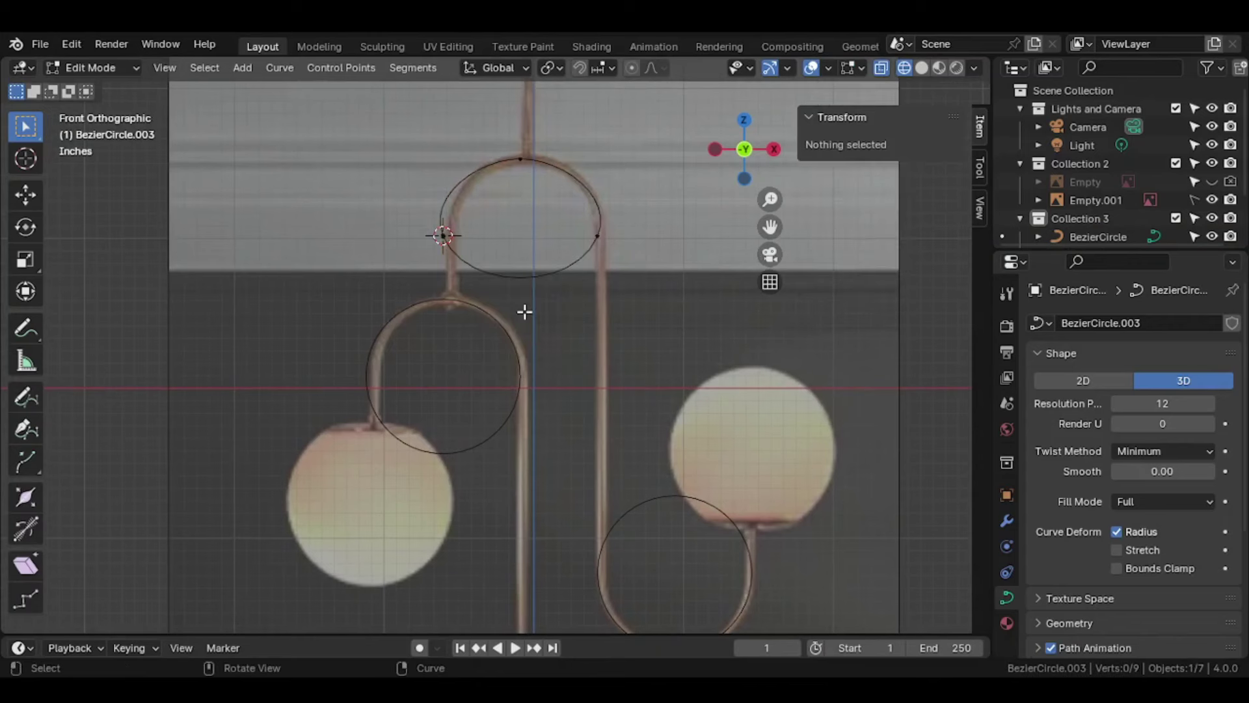
pyautogui.hotkey('ctrl', 'z')
pyautogui.press('x')
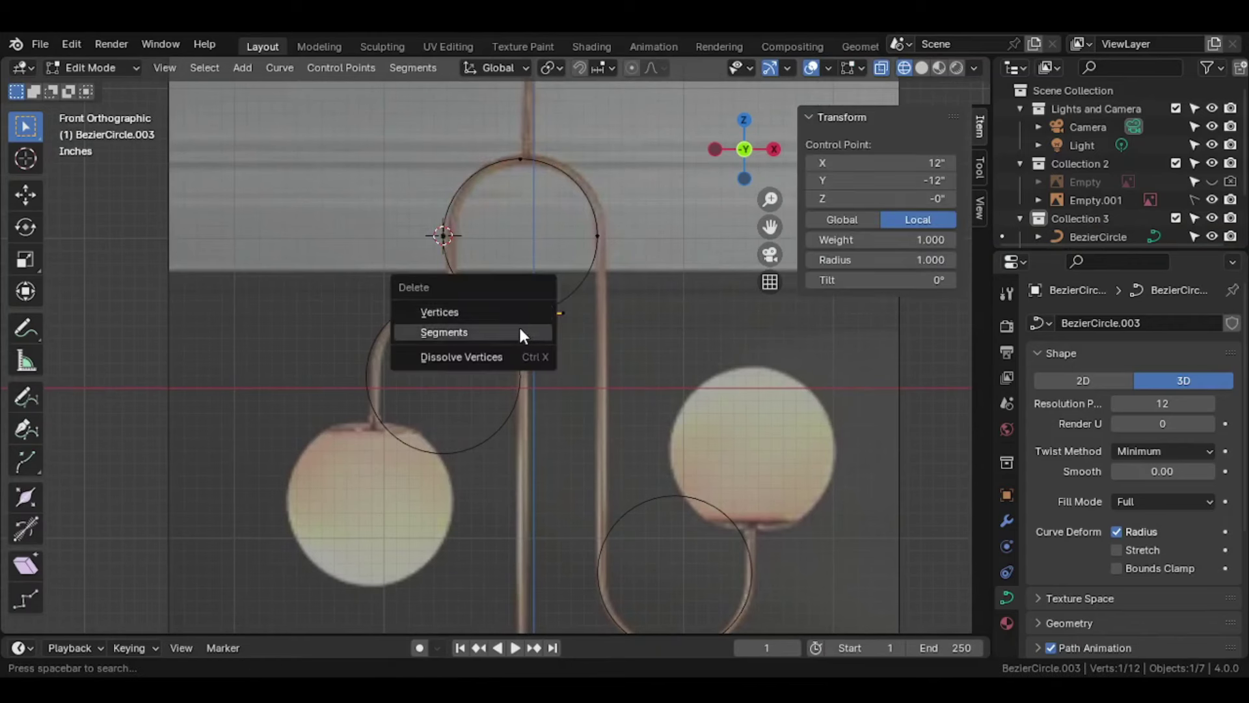
pyautogui.click(520, 332)
pyautogui.press('Tab')
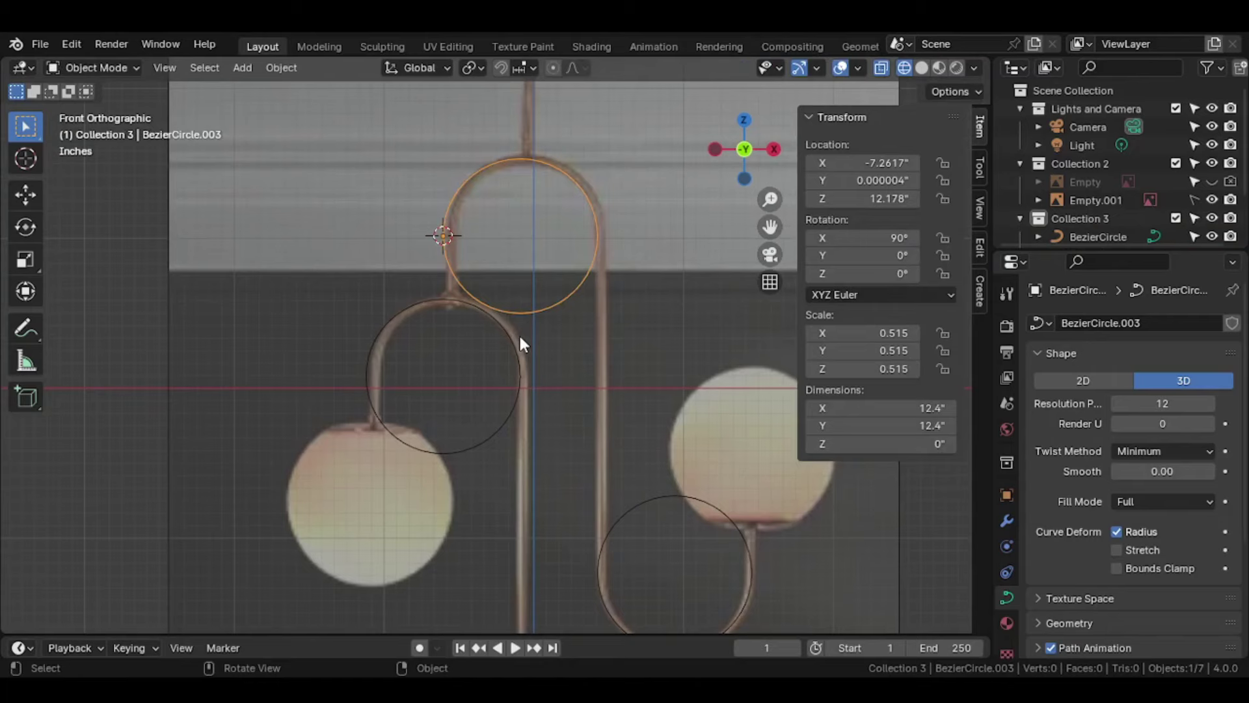
pyautogui.scroll(-3, 518, 333)
pyautogui.scroll(-2, 463, 268)
pyautogui.scroll(3, 475, 272)
pyautogui.scroll(1, 475, 272)
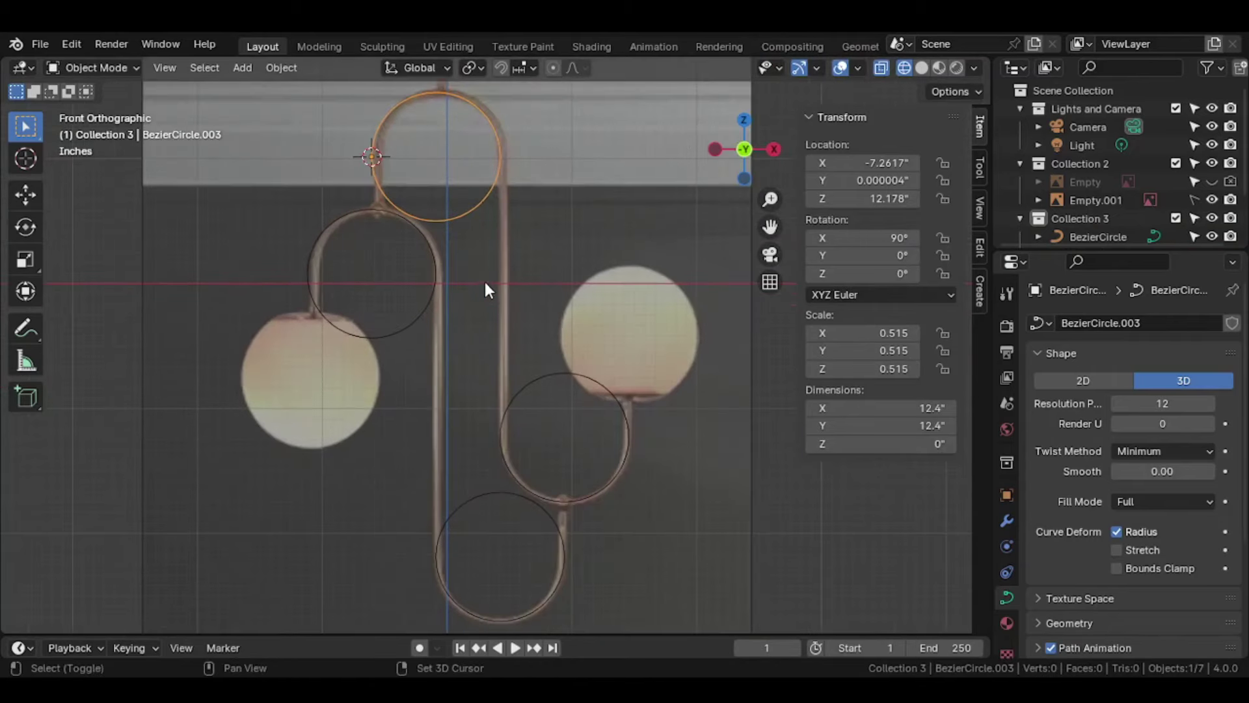
pyautogui.keyDown('shift'); pyautogui.moveTo(483, 278); pyautogui.dragTo(540, 366, button='middle'); pyautogui.keyUp('shift')
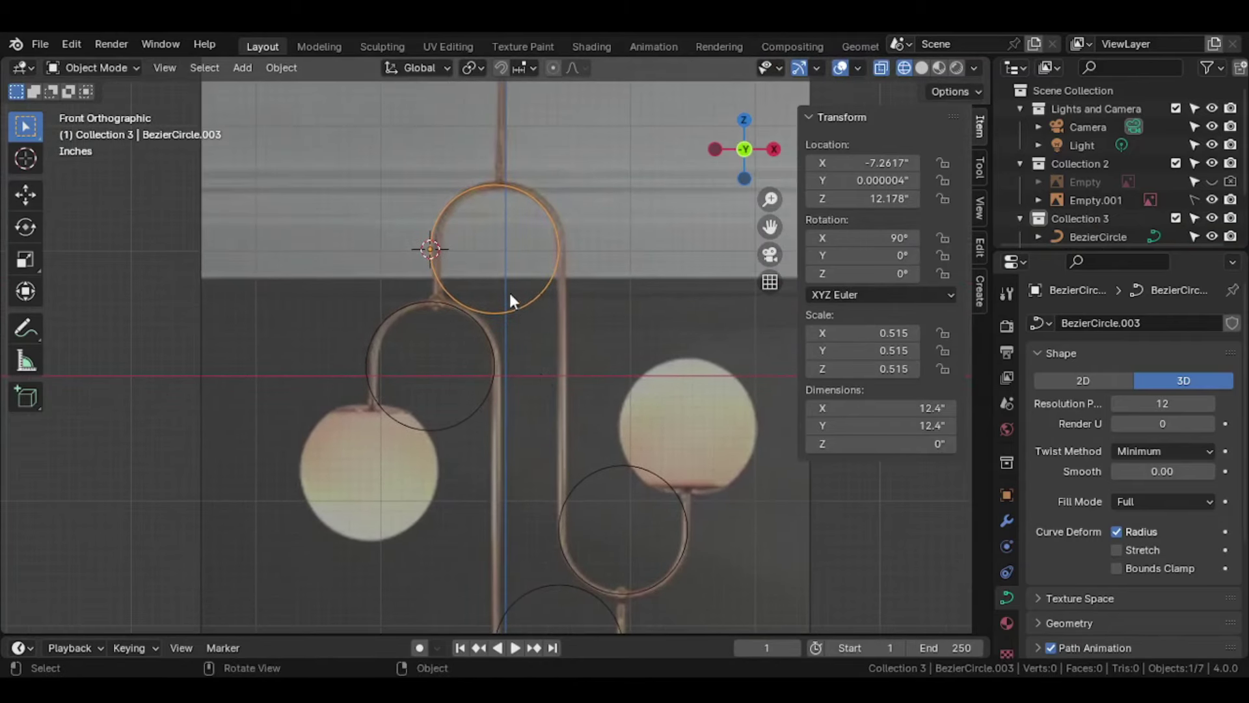
pyautogui.click(279, 67)
# Step: Expand the curve's Geometry settings and raise the bevel depth to thicken the circle
pyautogui.scroll(-4, 1067, 531)
pyautogui.scroll(-2, 1081, 518)
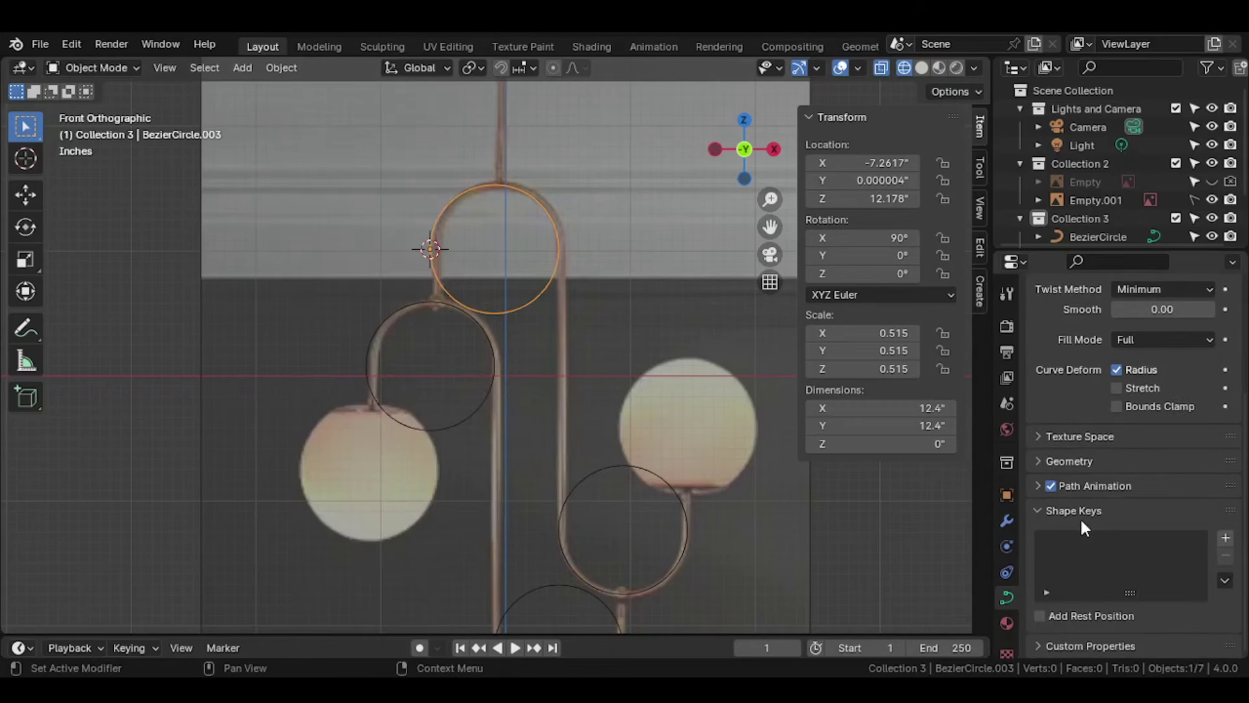
pyautogui.click(1044, 460)
pyautogui.scroll(-5, 1061, 468)
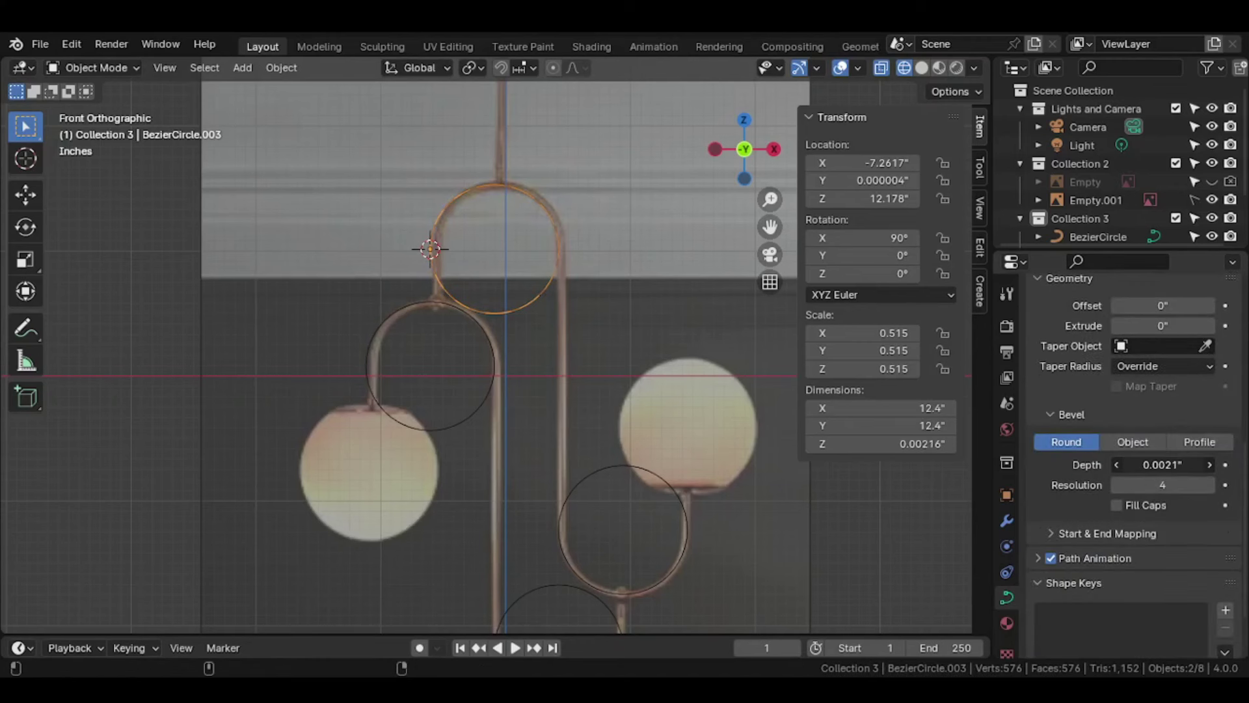
pyautogui.moveTo(1162, 465); pyautogui.dragTo(1174, 465)
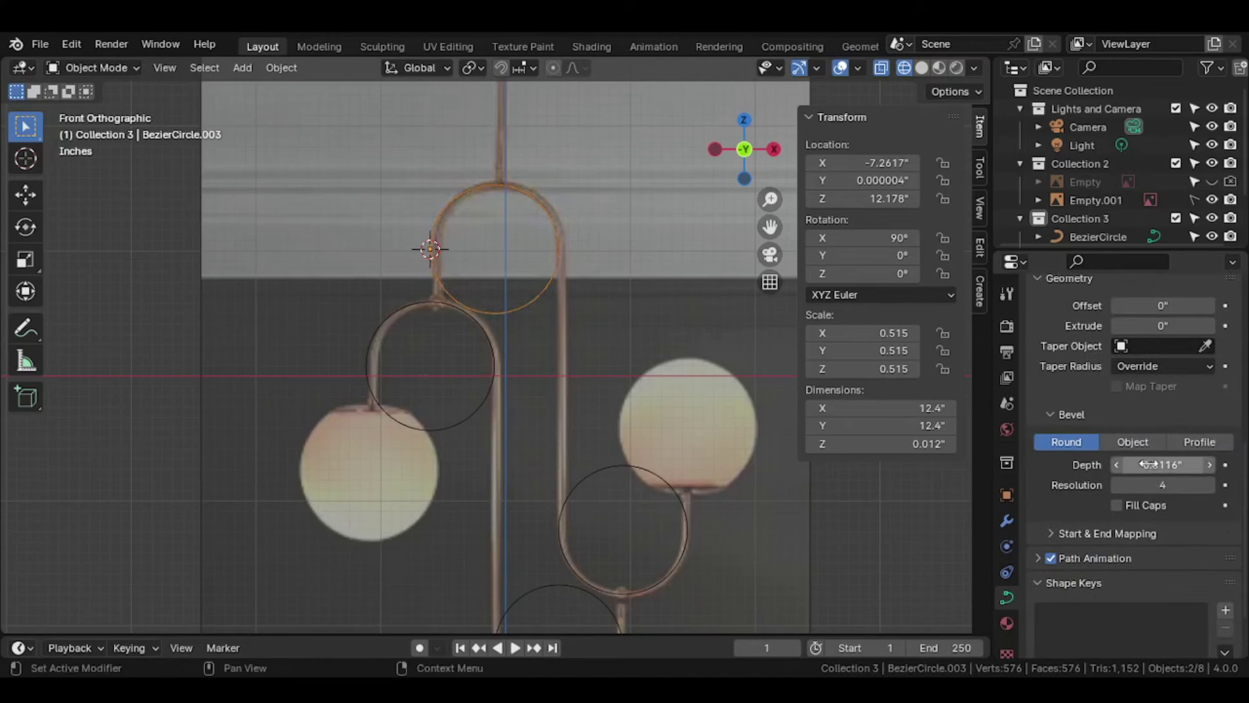
pyautogui.scroll(3, 498, 353)
pyautogui.scroll(3, 581, 340)
pyautogui.scroll(2, 583, 337)
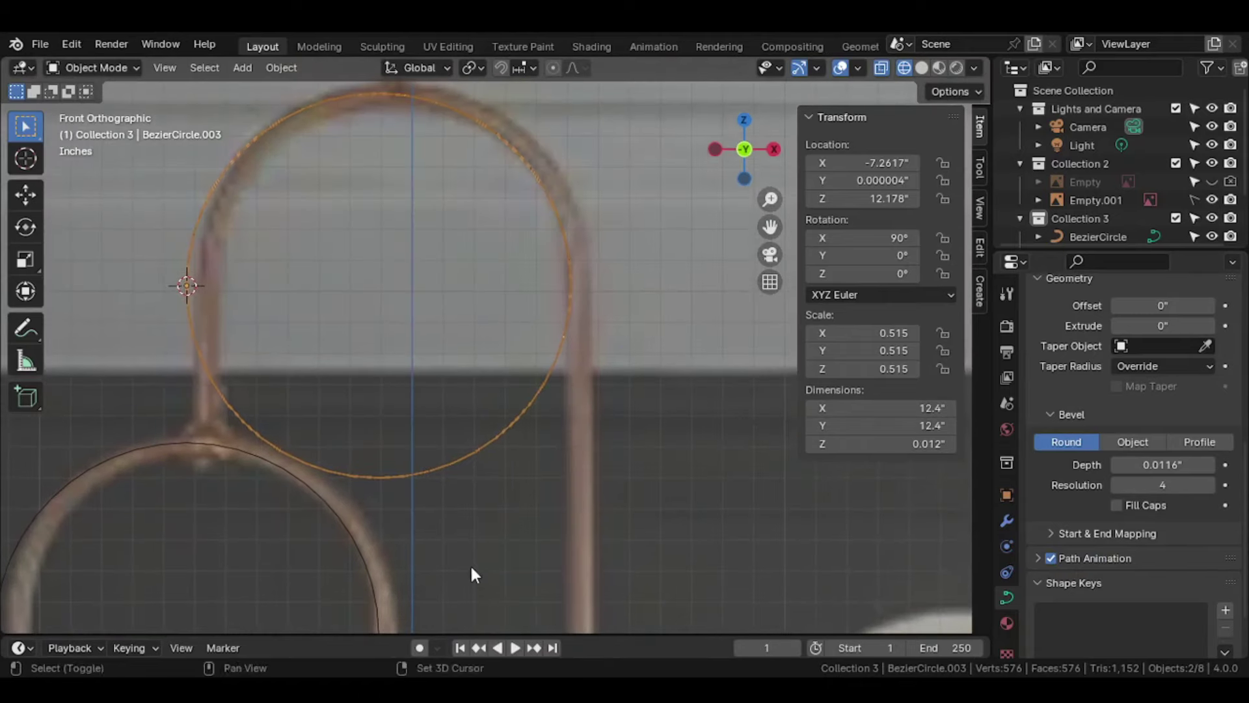
pyautogui.scroll(2, 577, 451)
# Step: Apply the circle's scale and set its origin to its geometry
pyautogui.hotkey('ctrl', 'a')
pyautogui.click(577, 447)
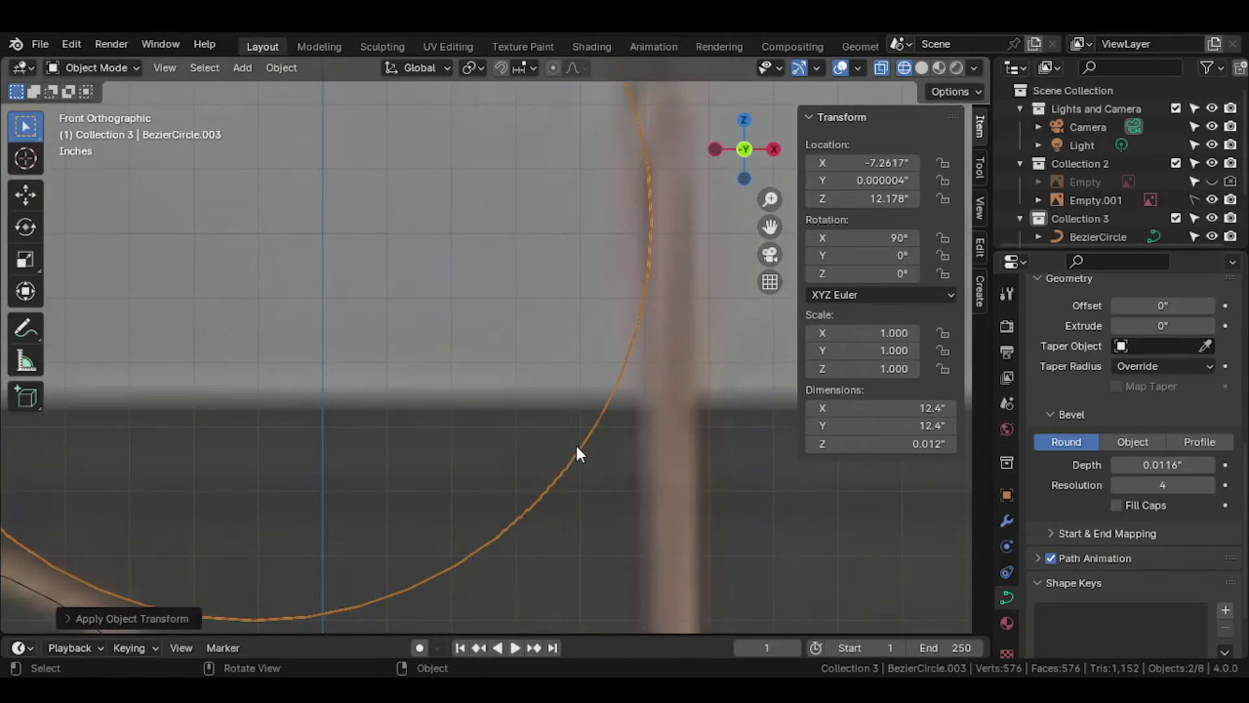
pyautogui.hotkey('ctrl', 'a')
pyautogui.click(566, 427)
pyautogui.scroll(-4, 566, 430)
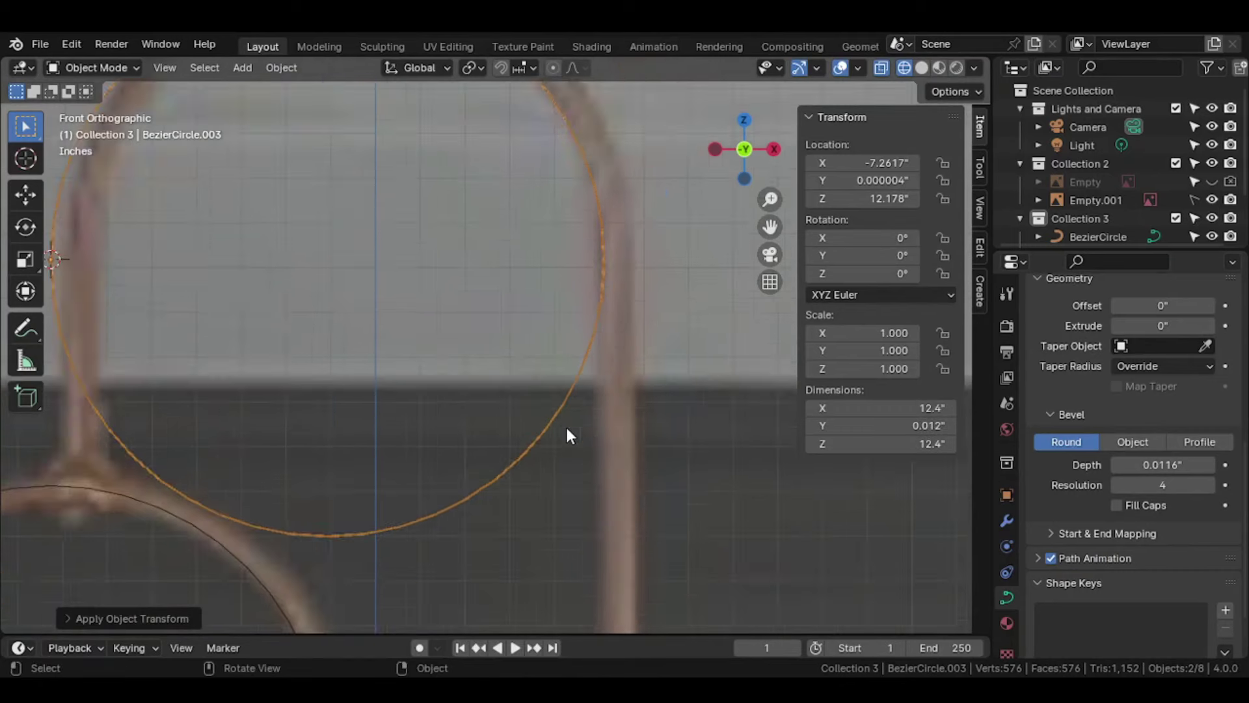
pyautogui.scroll(-1, 566, 431)
pyautogui.hotkey('ctrl', 'z')
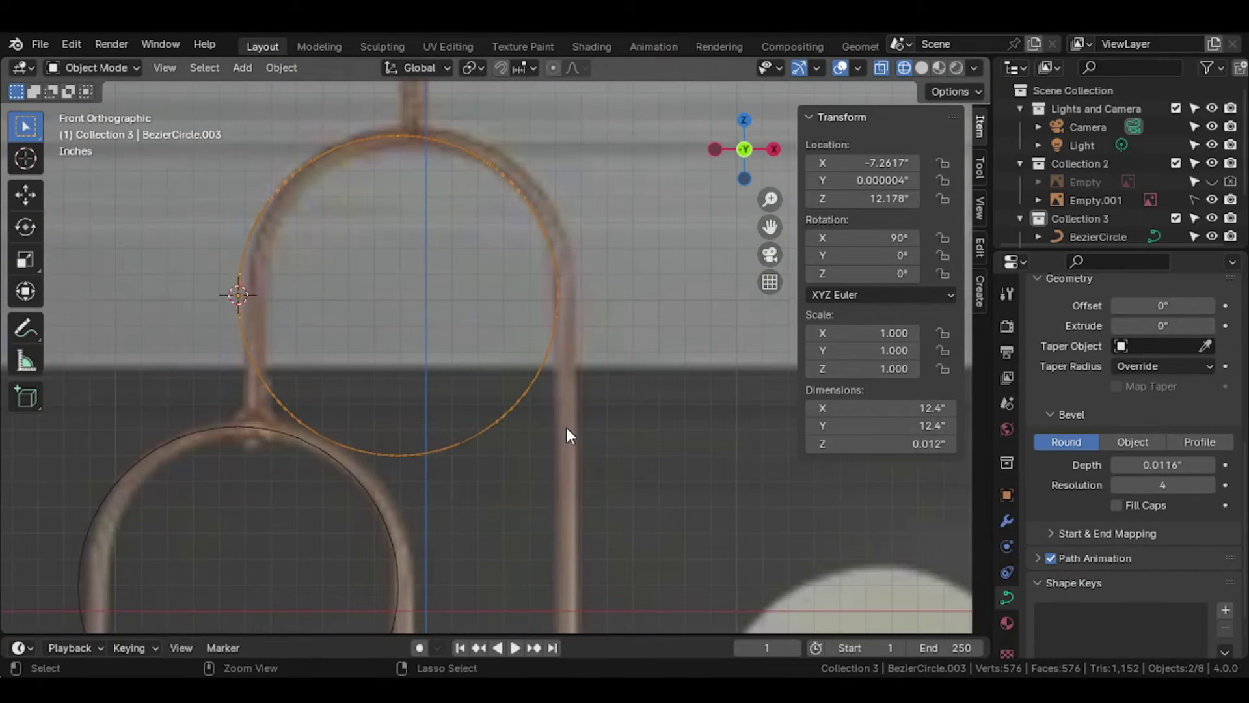
pyautogui.rightClick(533, 388)
pyautogui.moveTo(446, 388)
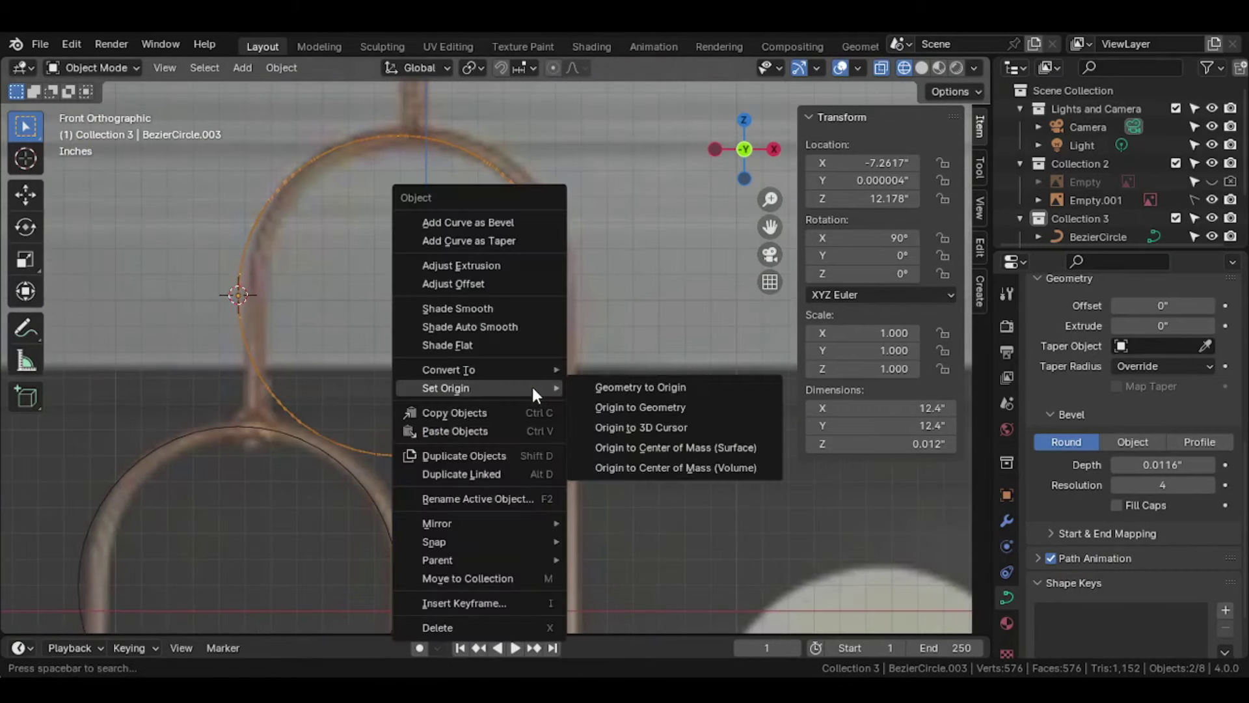
pyautogui.click(613, 408)
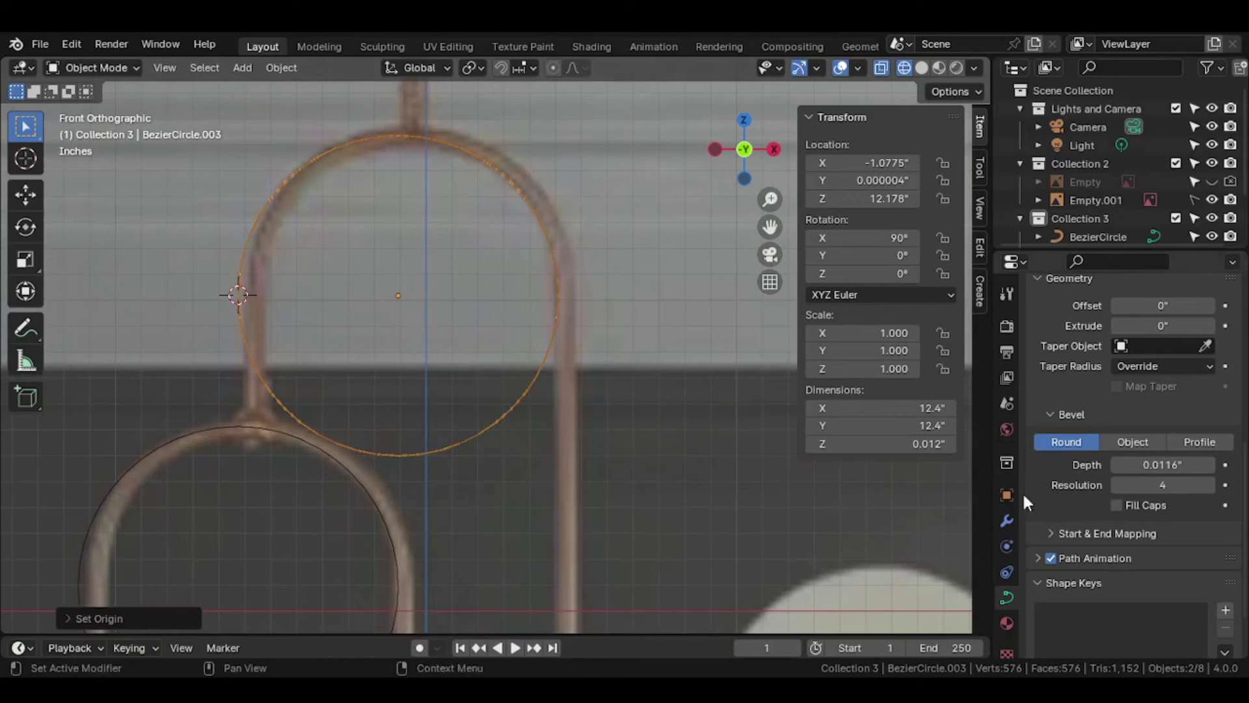
# Step: Set the bevel depth to 0.022", then increase it to 0.284"
pyautogui.click(1163, 465)
pyautogui.write('0.022')
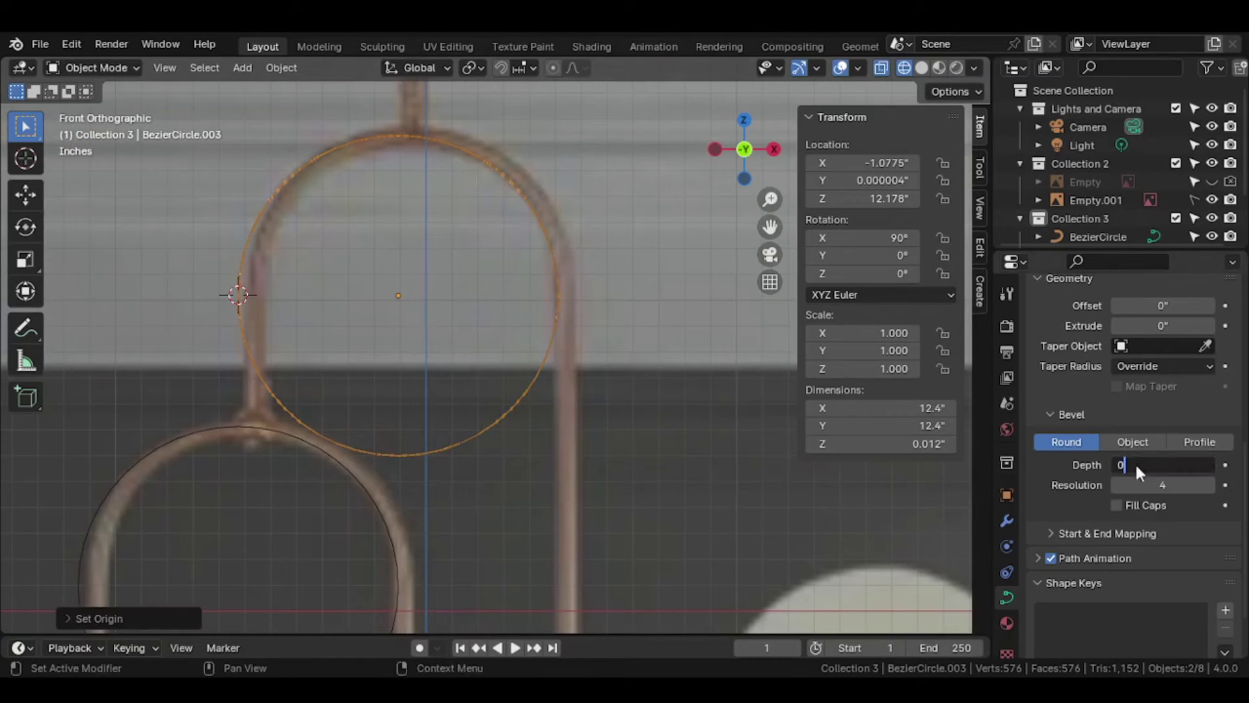
pyautogui.press('Return')
pyautogui.moveTo(1163, 465); pyautogui.dragTo(1223, 465)
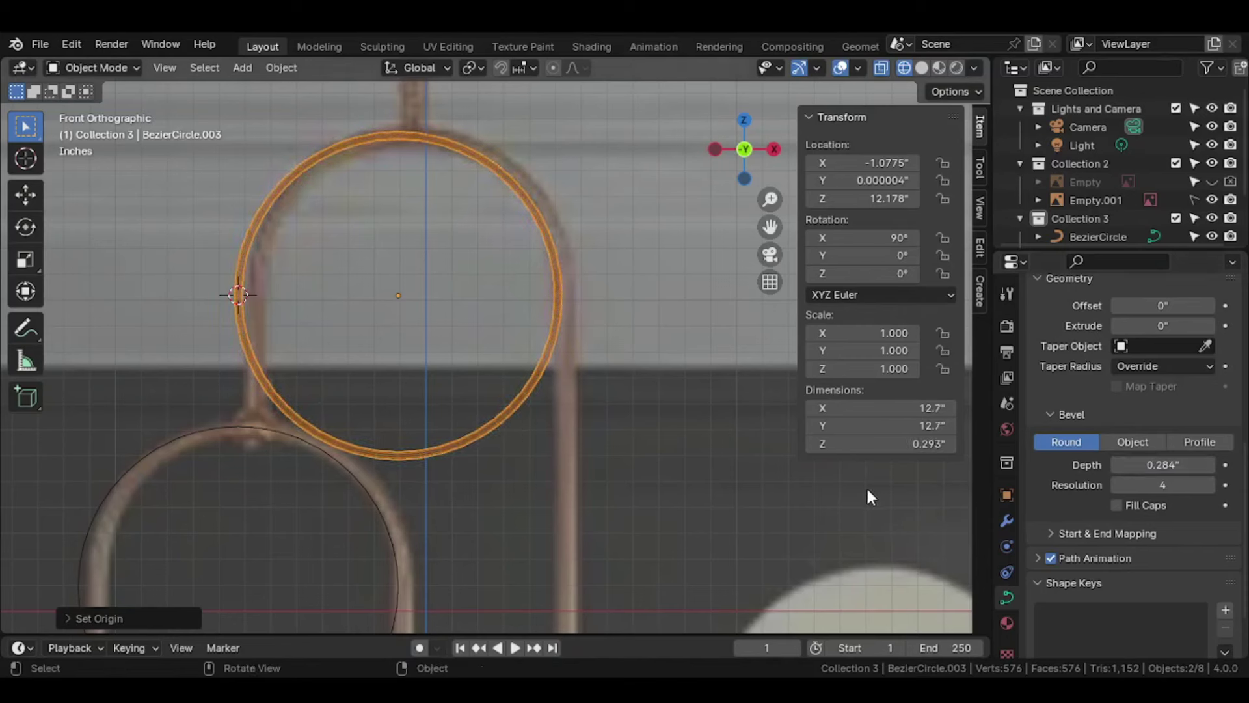
# Step: Set the scene's unit system to Metric
pyautogui.click(1007, 327)
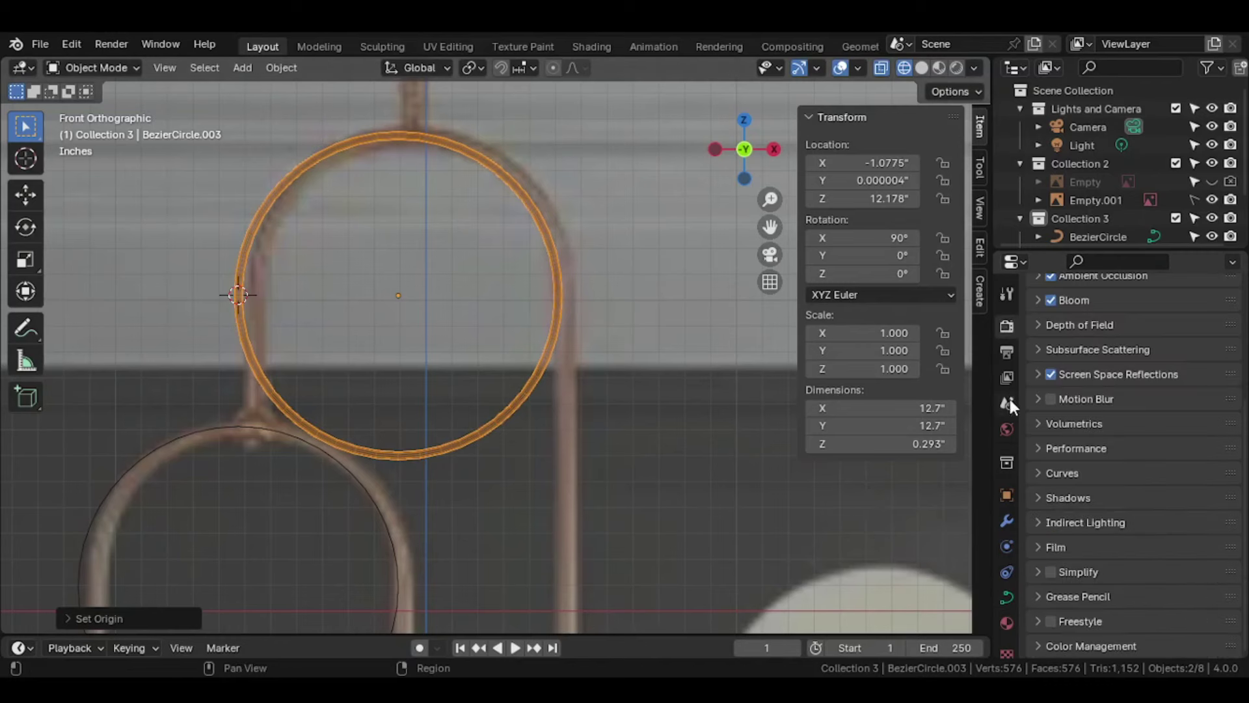
pyautogui.click(1008, 401)
pyautogui.click(1138, 346)
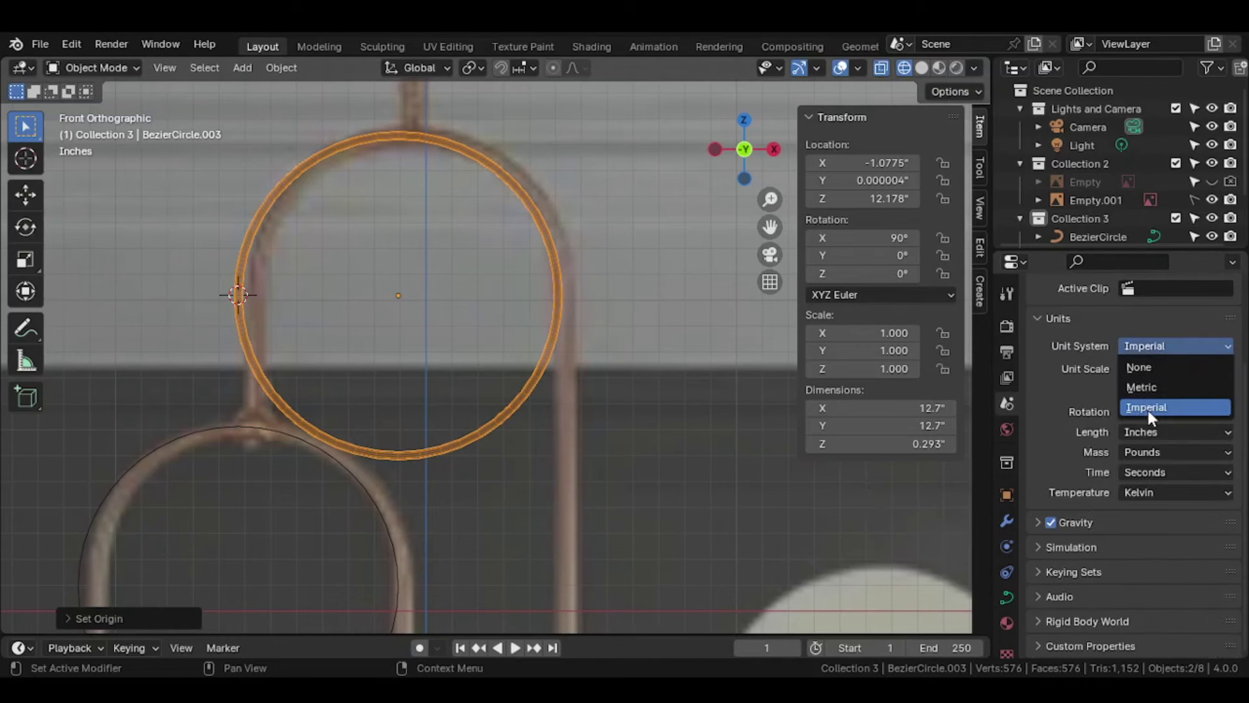
pyautogui.click(1144, 388)
pyautogui.click(1007, 326)
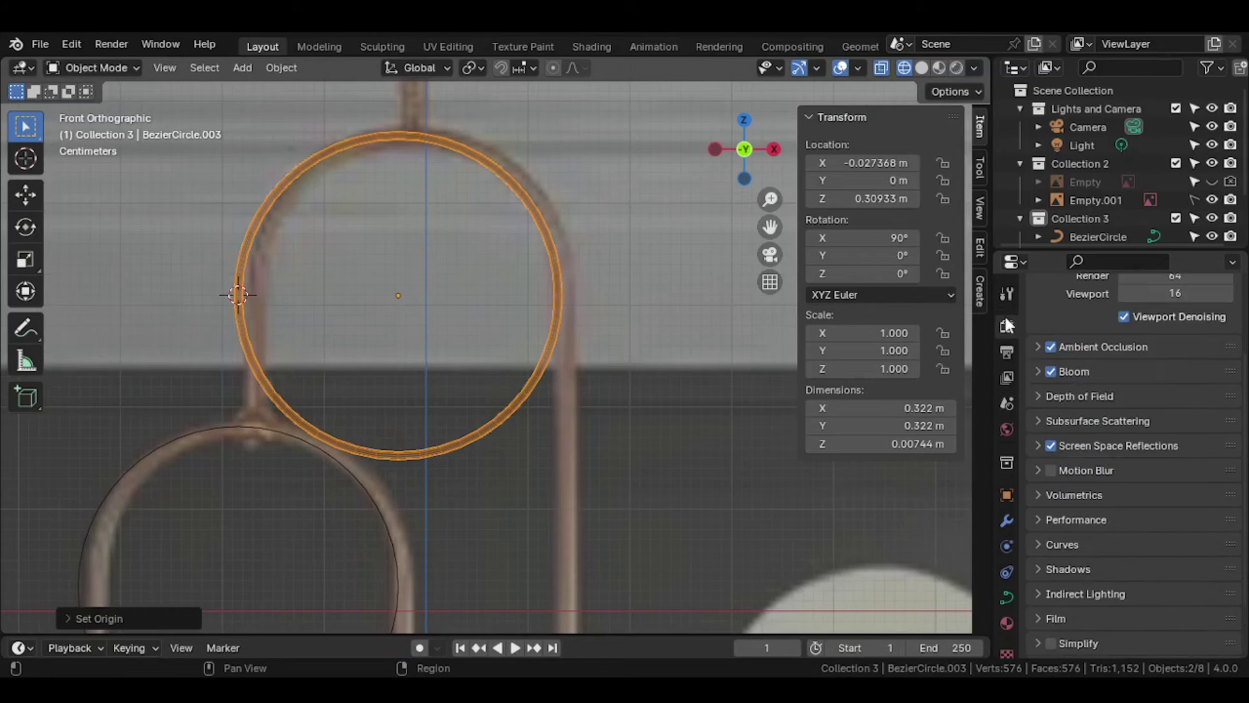
# Step: In the top ring's Curve Data, reset the Bevel Depth to 0 m
pyautogui.click(1007, 597)
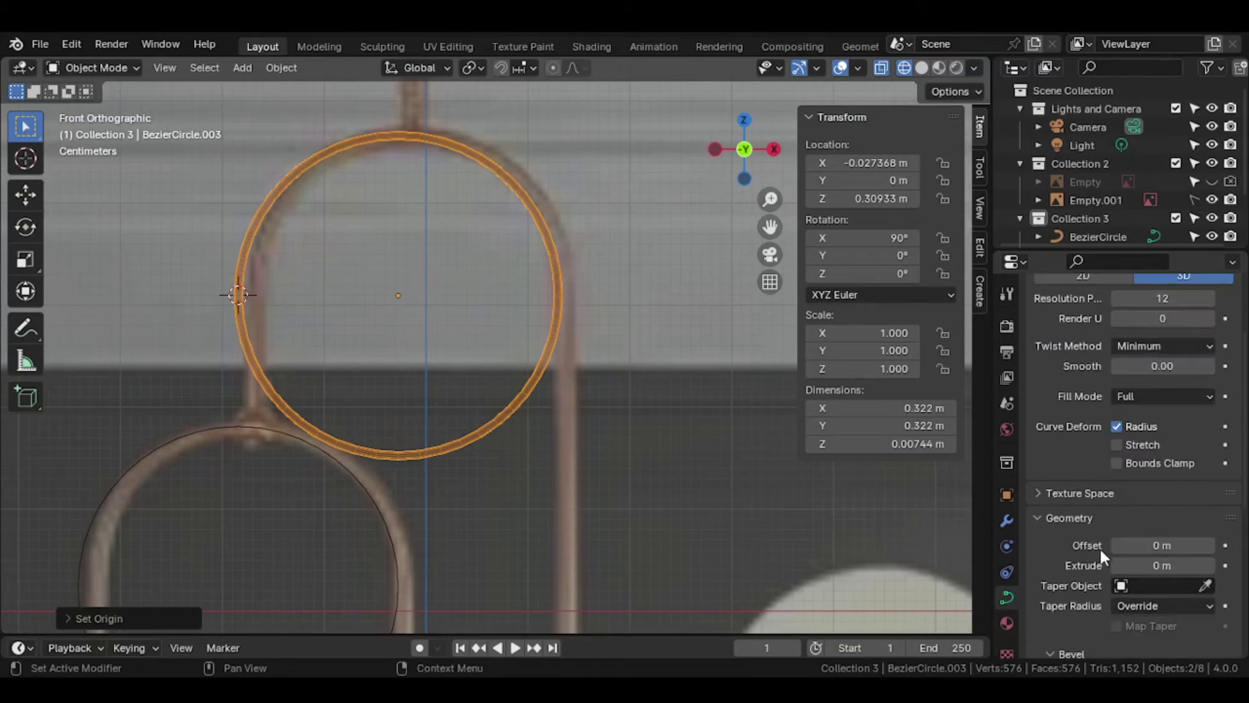
pyautogui.scroll(-3, 1099, 514)
pyautogui.scroll(-4, 1077, 498)
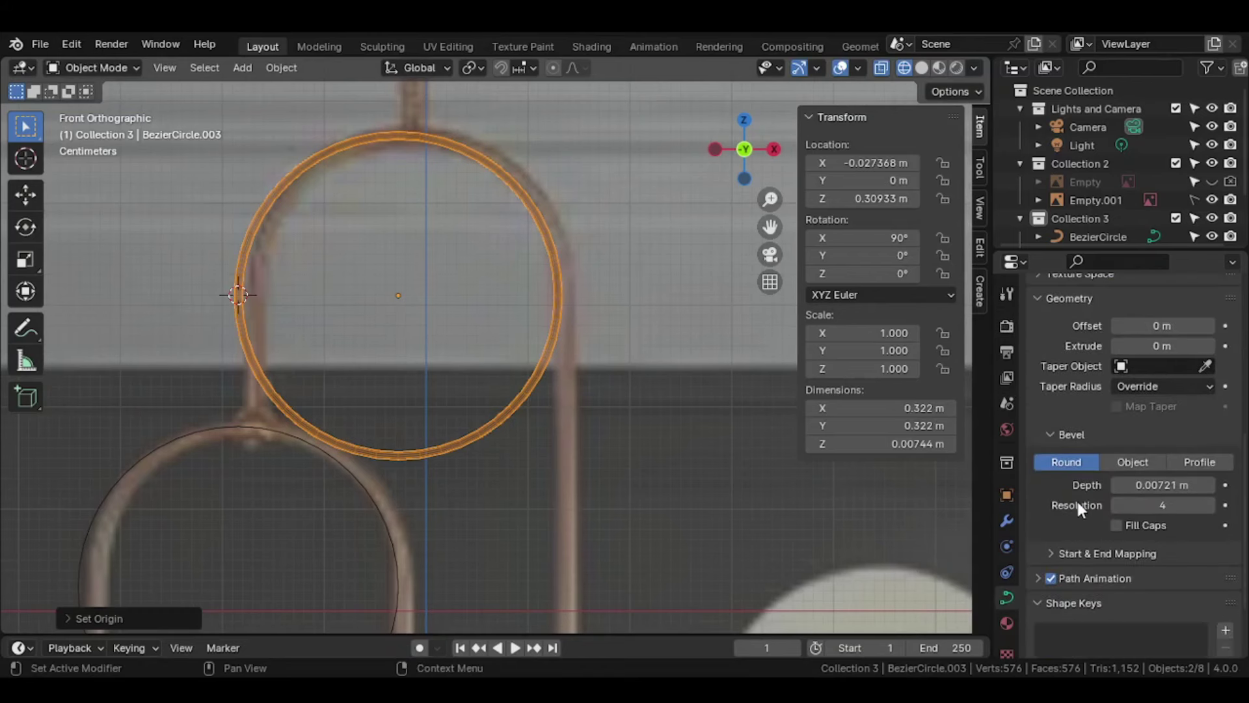
pyautogui.moveTo(1145, 485); pyautogui.dragTo(1197, 485)
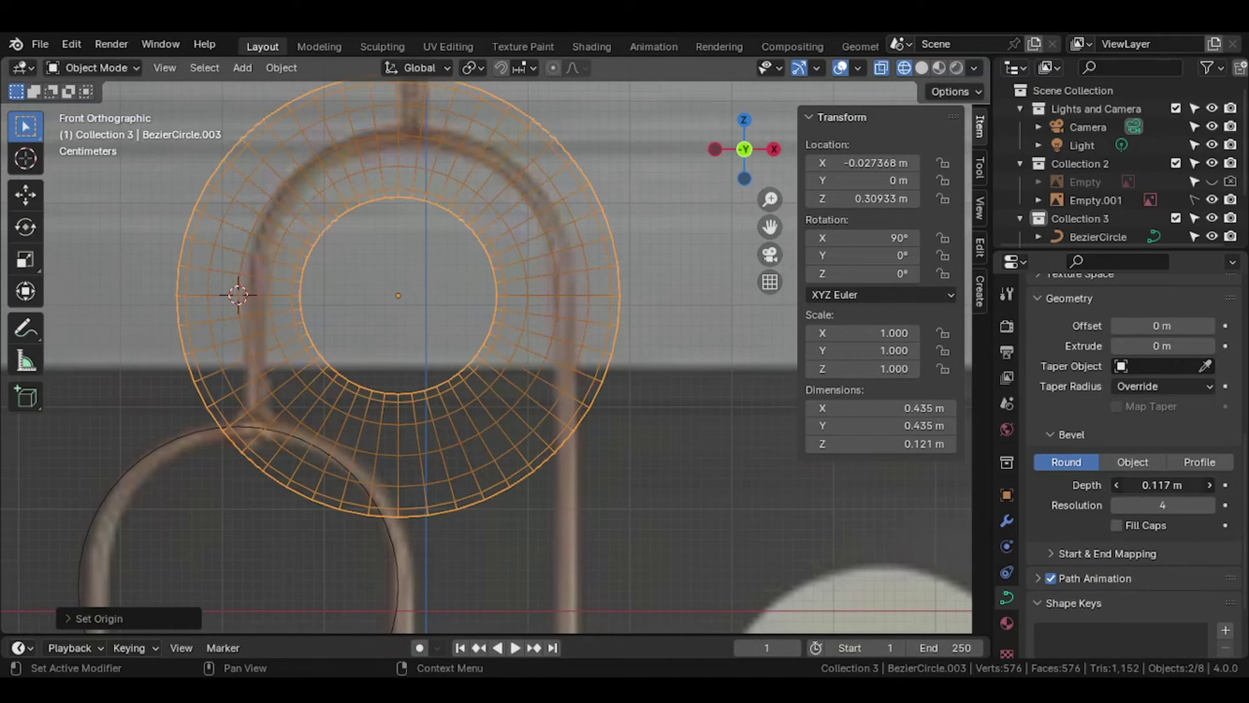
pyautogui.click(1146, 486)
pyautogui.write('0')
pyautogui.press('Return')
# Step: Adjust the top ring's Bevel Depth through 0.1 and 0.01 to a final 0.015 m
pyautogui.moveTo(1147, 485)
pyautogui.mouseDown()
pyautogui.moveTo(1165, 486)
pyautogui.moveTo(1147, 489)
pyautogui.mouseUp()
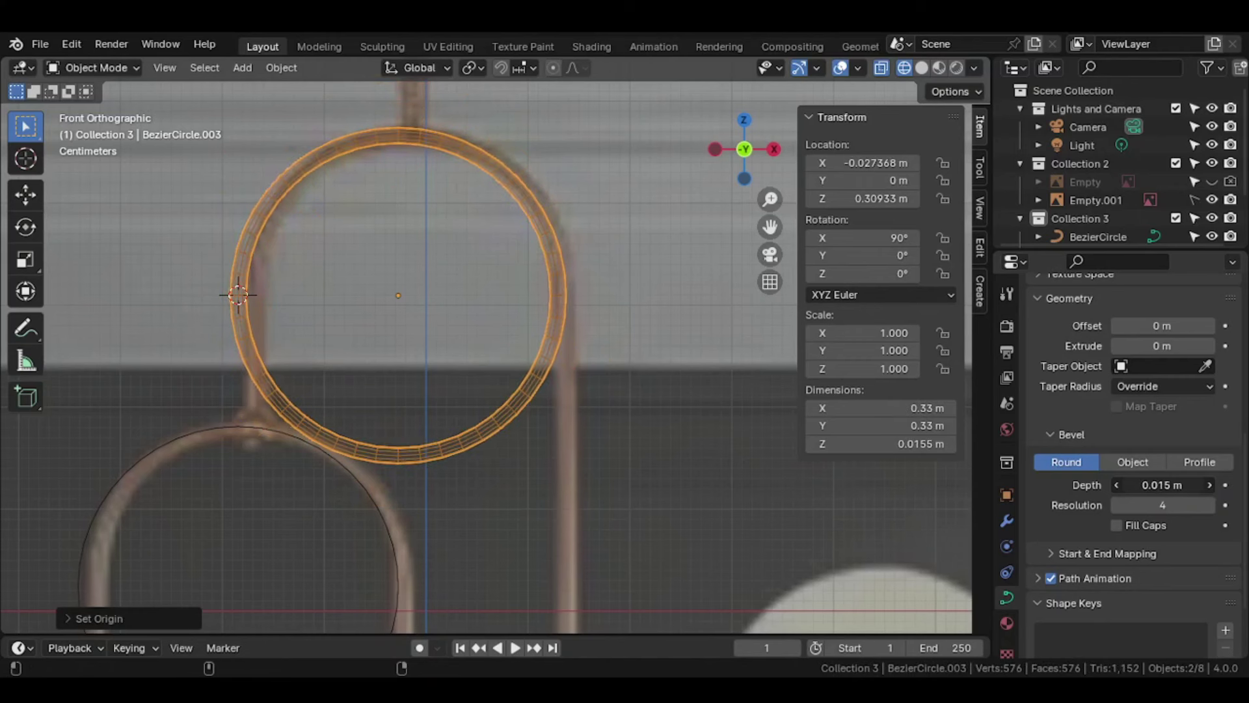
pyautogui.click(1147, 486)
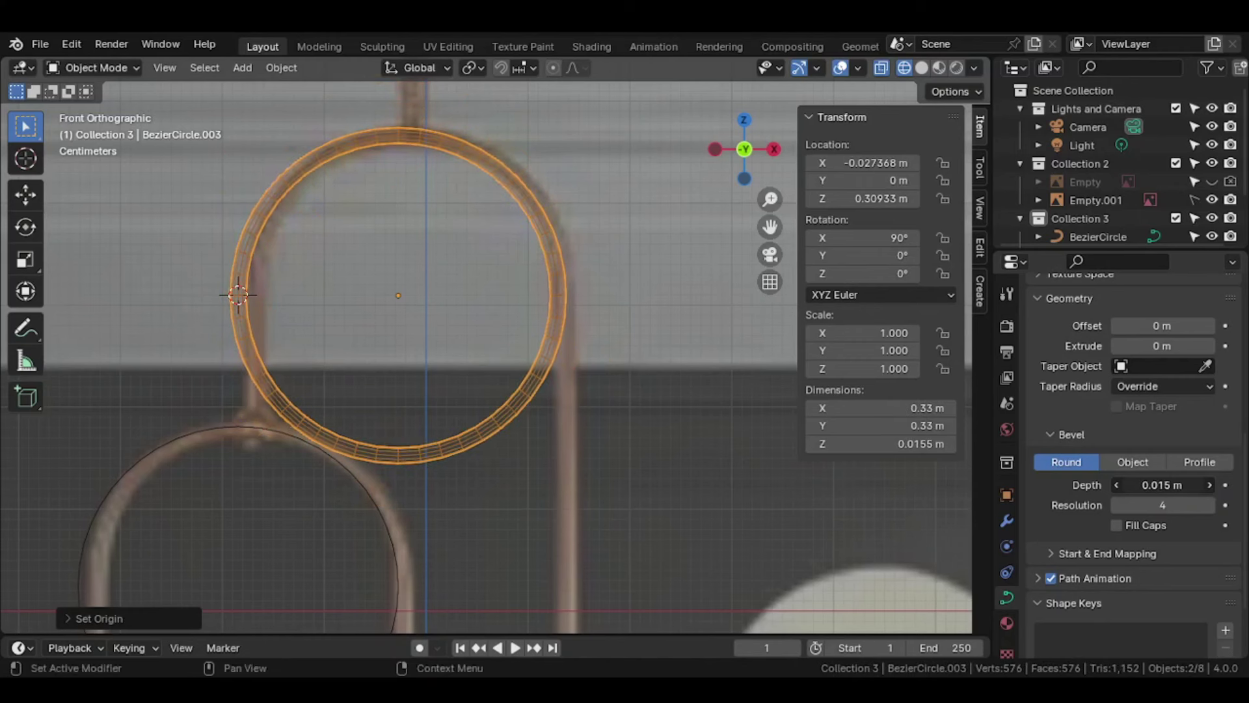
pyautogui.write('0.1')
pyautogui.press('Return')
pyautogui.click(1147, 489)
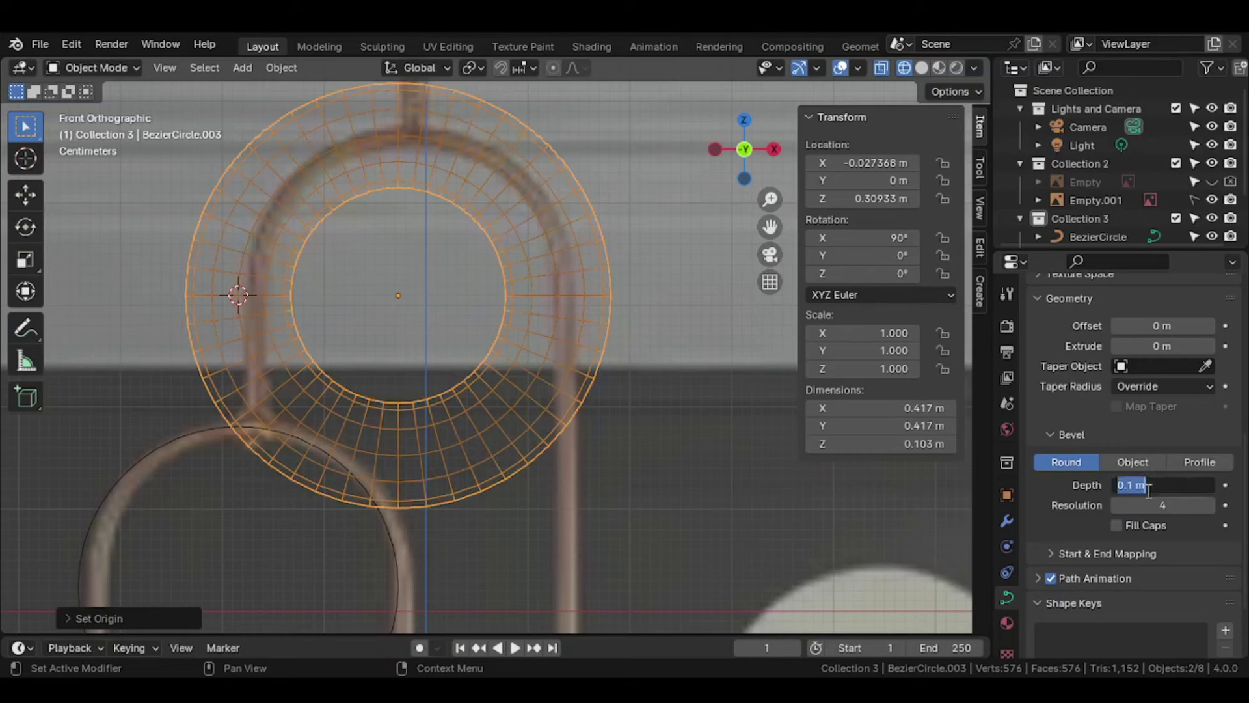
pyautogui.write('0.01')
pyautogui.press('Return')
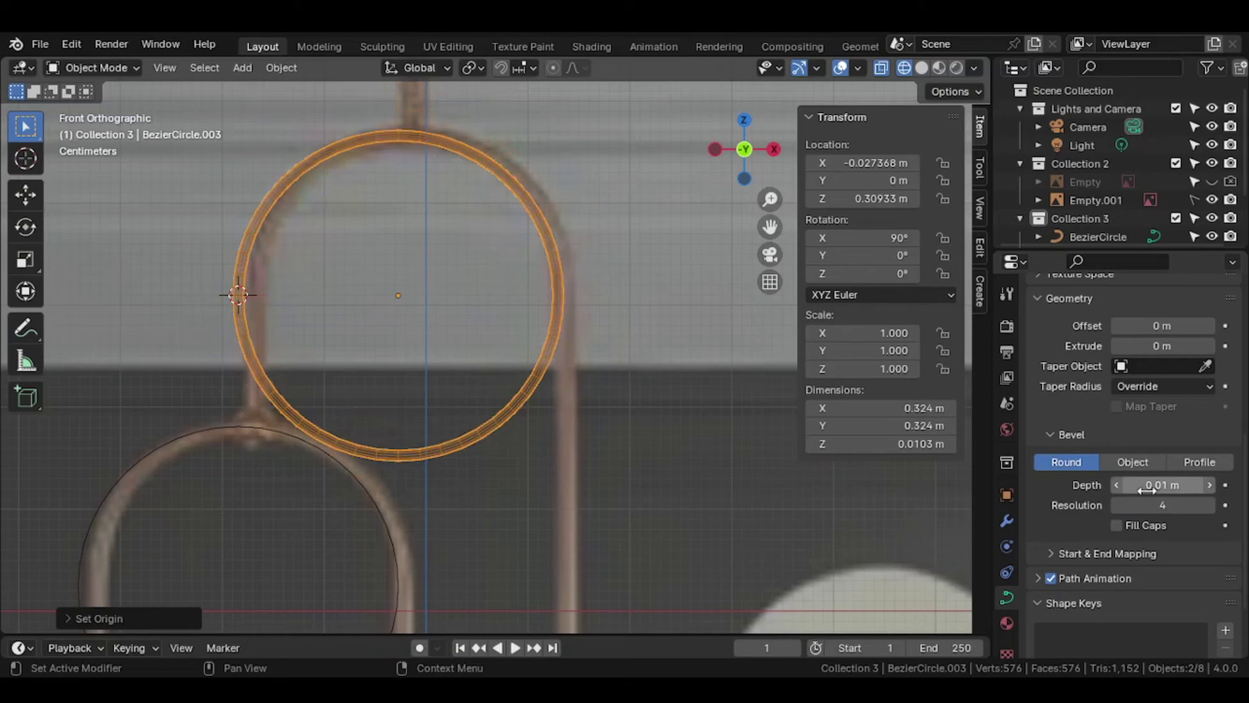
pyautogui.click(1155, 486)
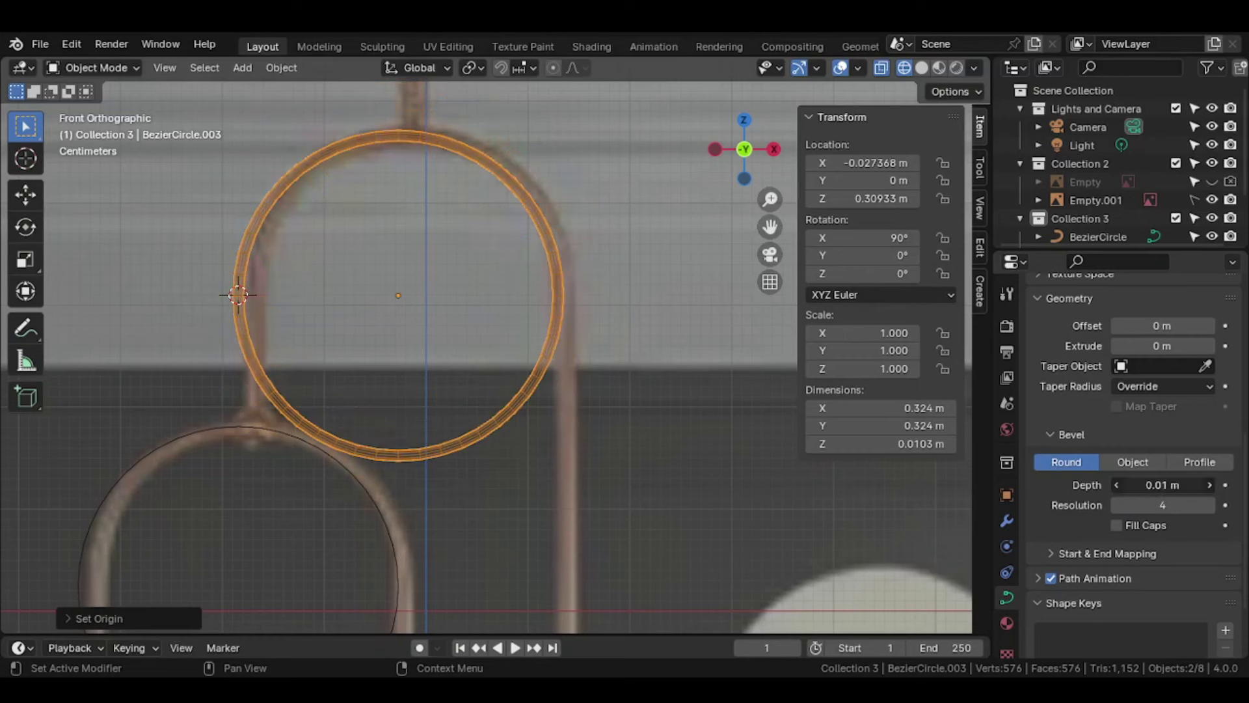
pyautogui.write('2')
pyautogui.press('Return')
pyautogui.click(1155, 485)
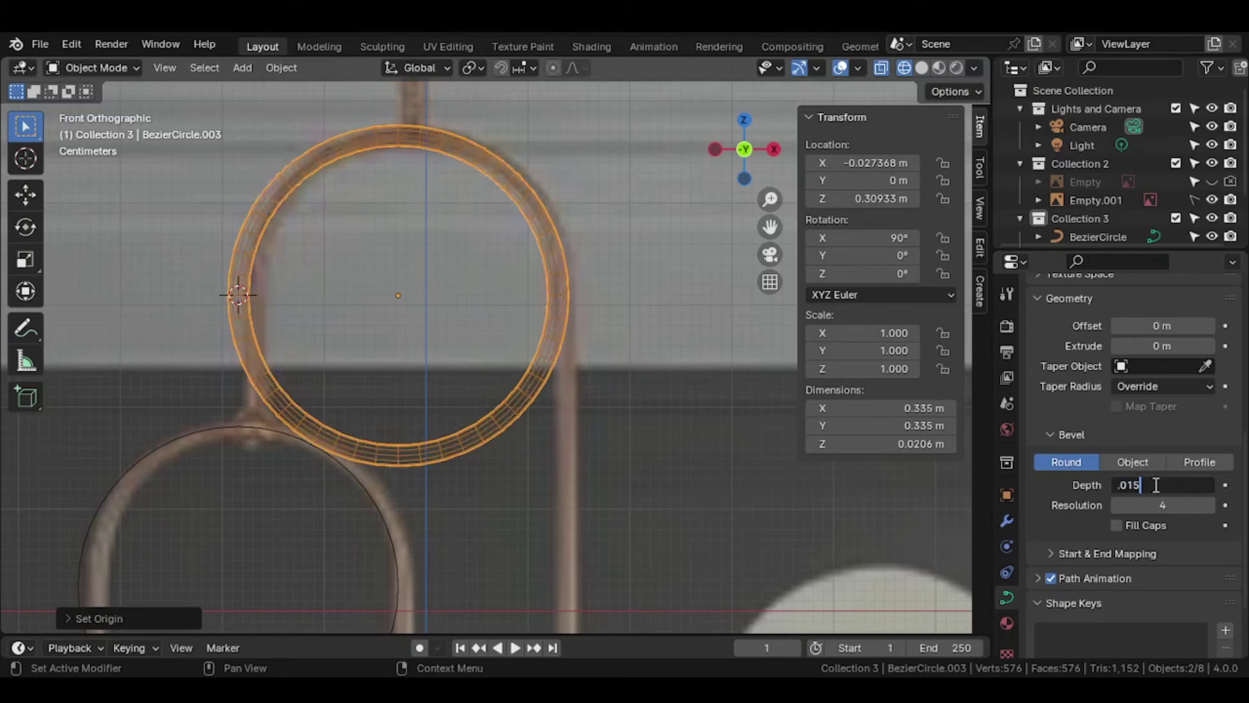
pyautogui.press('Return')
# Step: Pan to the other circles and select the left joint circle BezierCircle
pyautogui.scroll(-2, 587, 428)
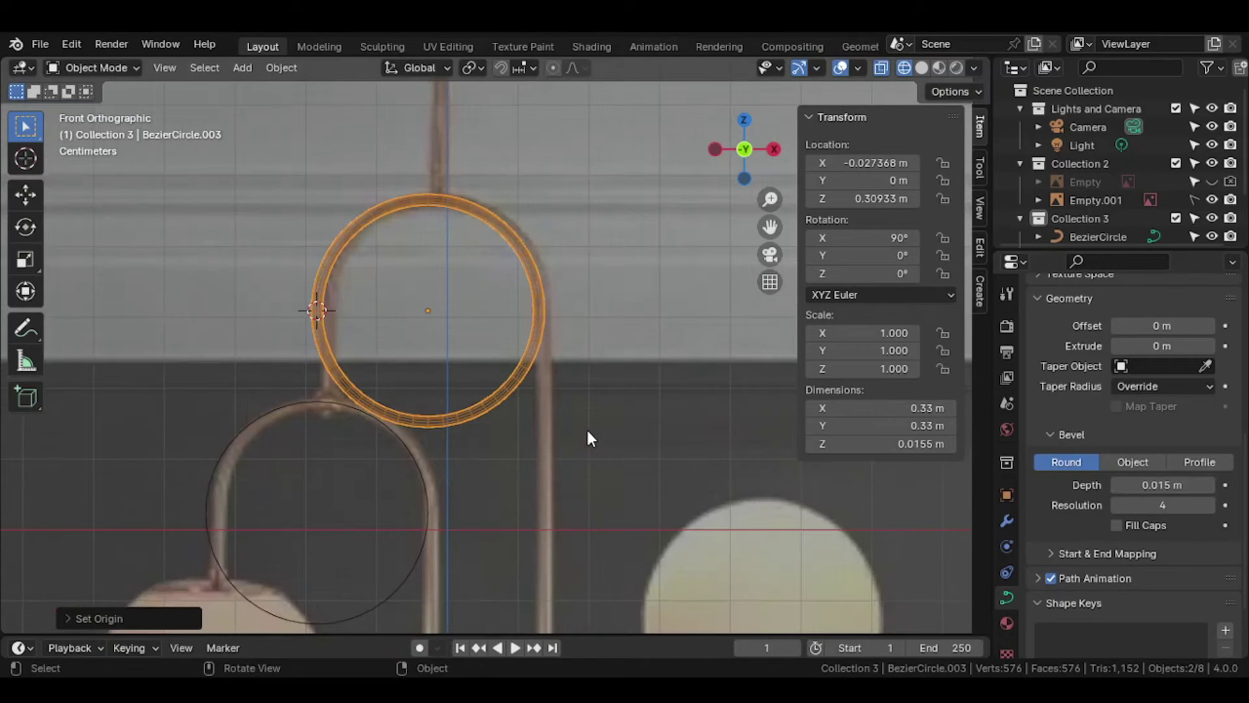
pyautogui.scroll(-1, 379, 368)
pyautogui.scroll(-1, 391, 380)
pyautogui.keyDown('shift'); pyautogui.moveTo(464, 419); pyautogui.dragTo(441, 335, button='middle'); pyautogui.keyUp('shift')
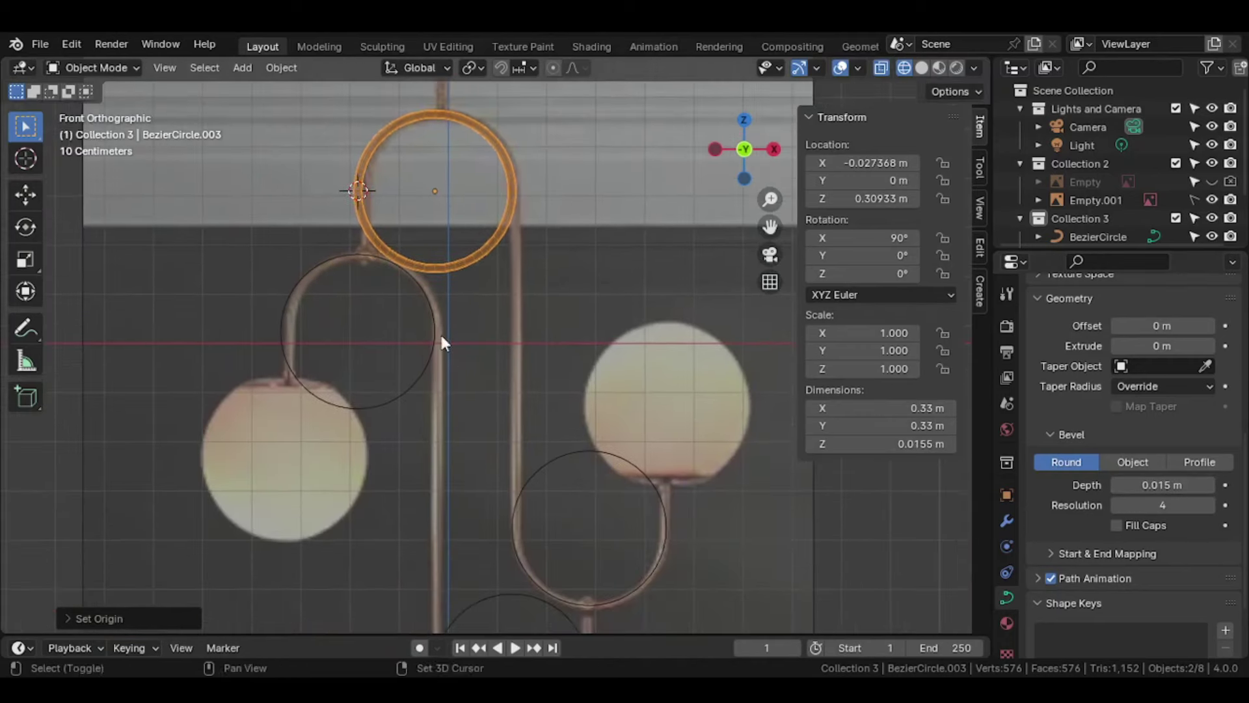
pyautogui.click(414, 382)
# Step: Set a 0.015 m Bevel Depth on BezierCircle and BezierCircle.001
pyautogui.click(1142, 484)
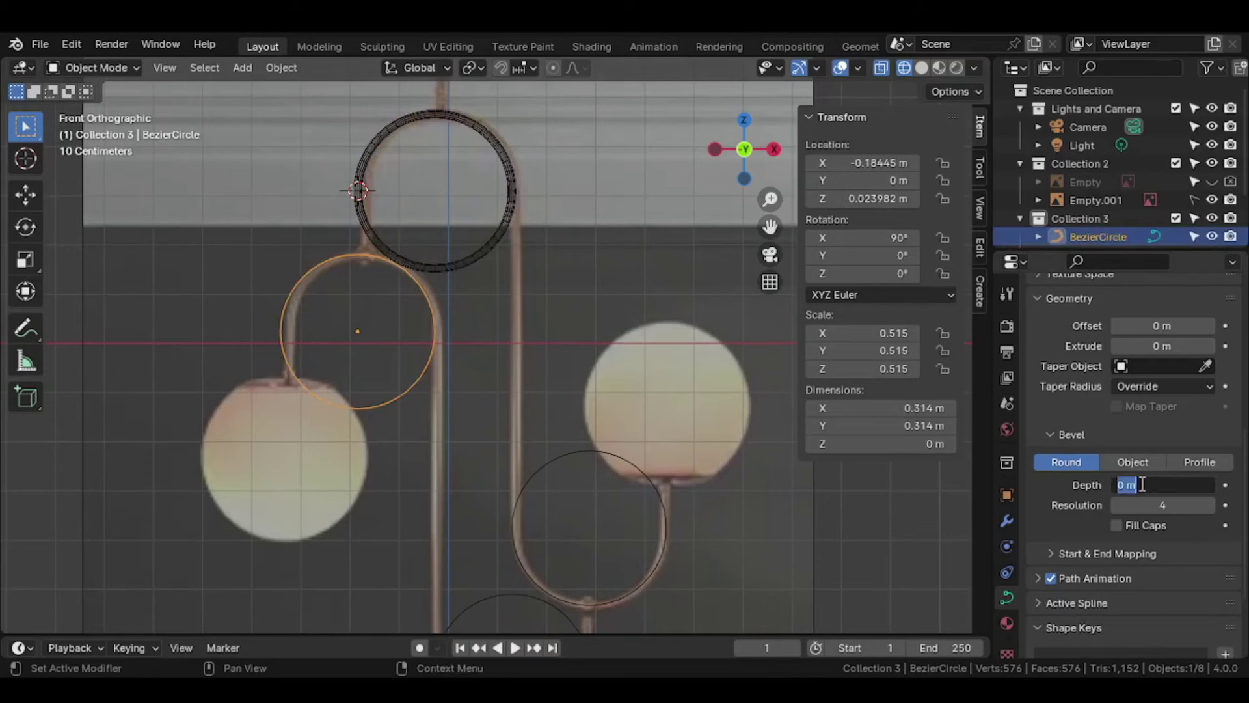
pyautogui.write('.015')
pyautogui.press('Return')
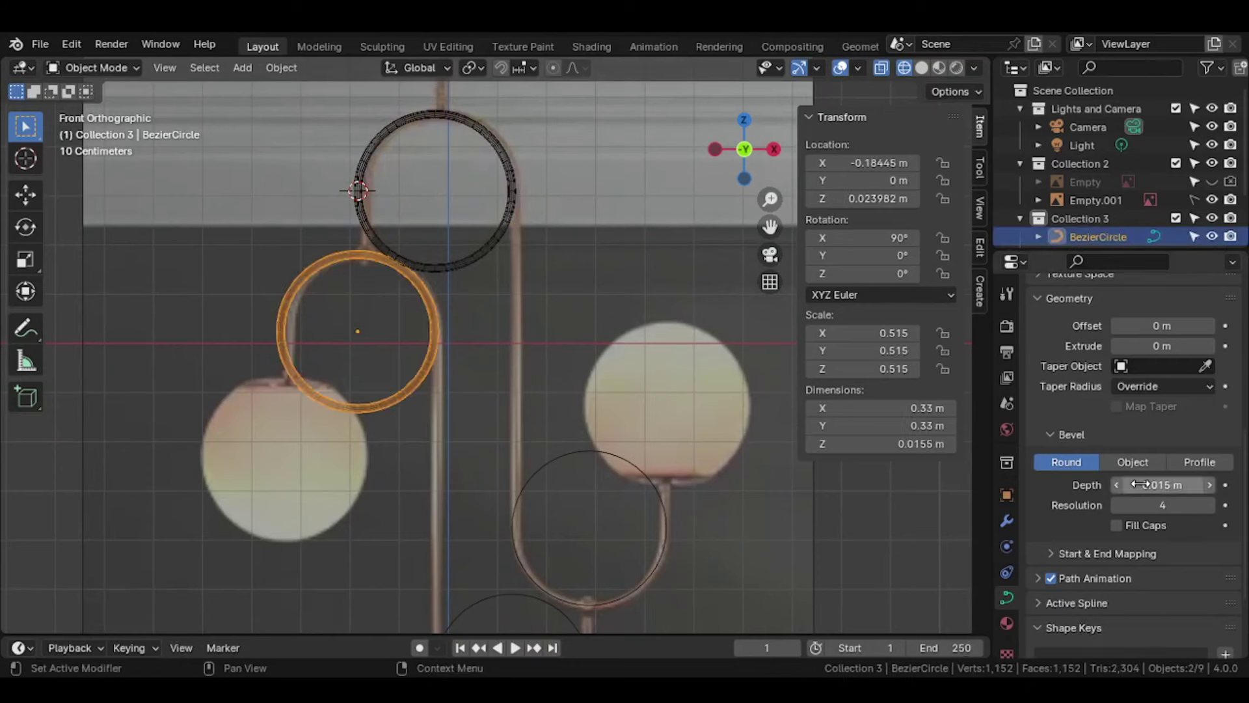
pyautogui.click(653, 576)
pyautogui.click(1179, 487)
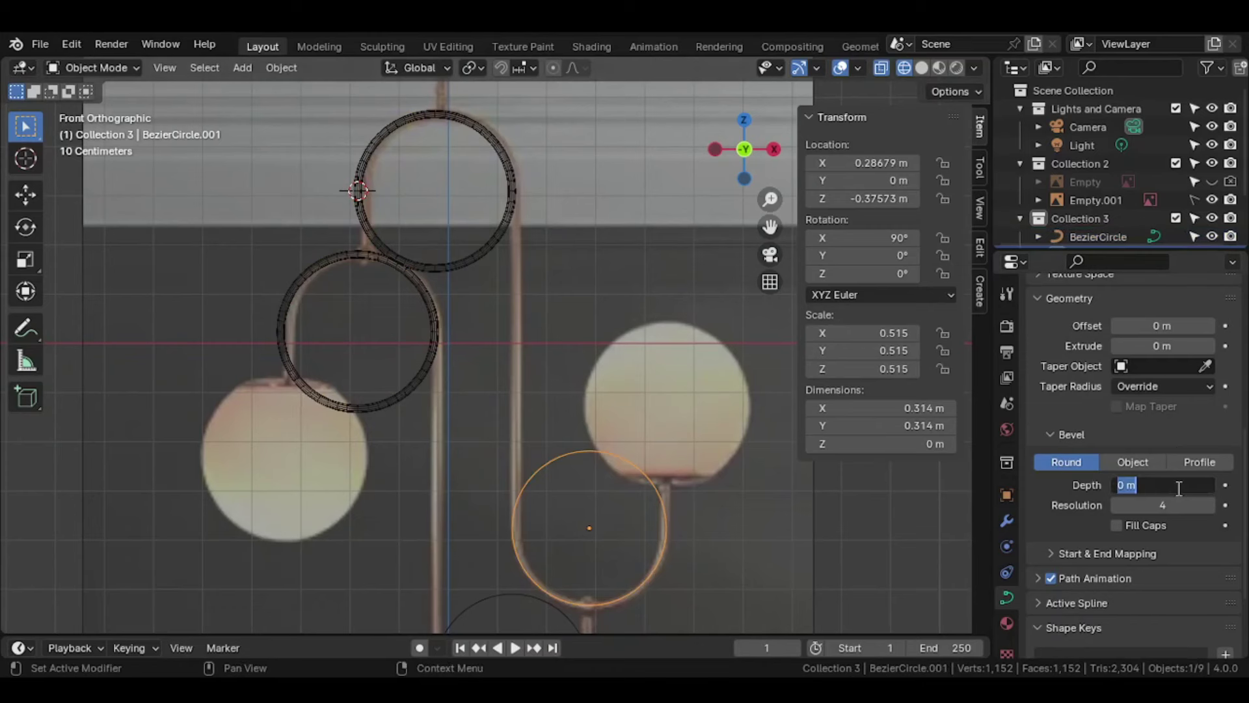
pyautogui.write('.015')
pyautogui.press('Return')
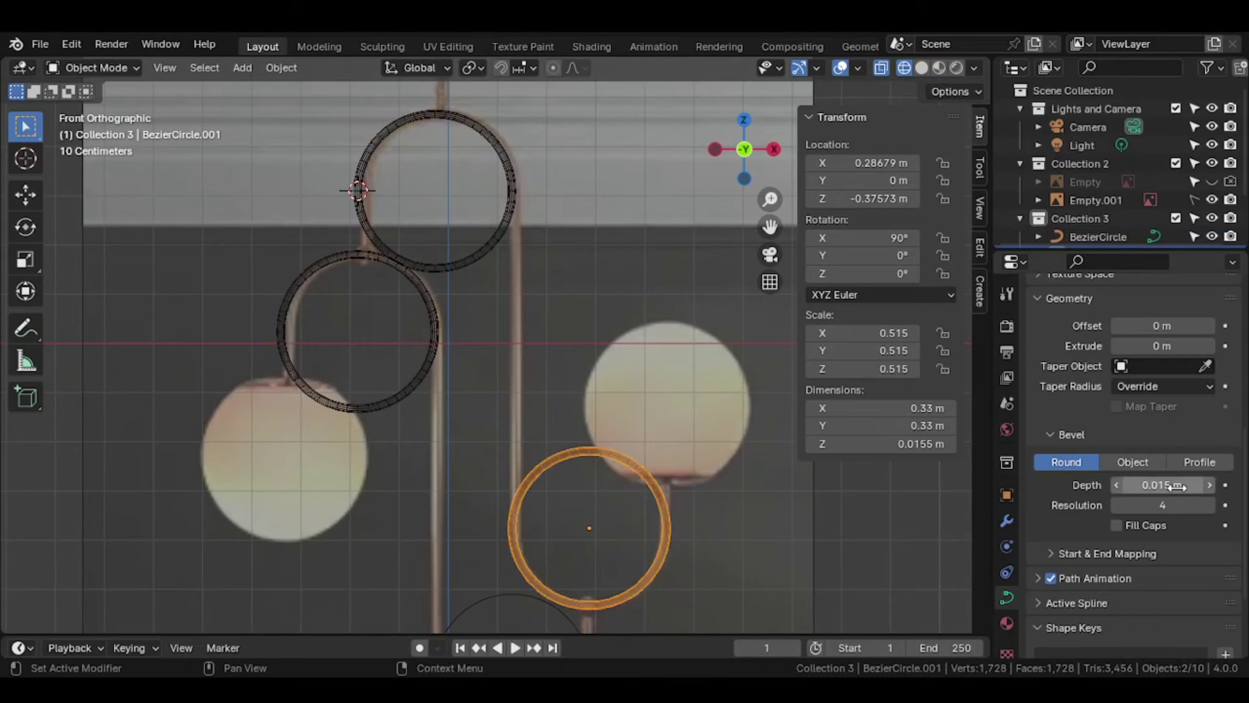
# Step: Give the bottom circle BezierCircle.002 a 0.015 m Bevel Depth, then look across the rings
pyautogui.keyDown('shift'); pyautogui.scroll(-2, 577, 420); pyautogui.keyUp('shift')
pyautogui.keyDown('shift'); pyautogui.scroll(-3, 570, 349); pyautogui.keyUp('shift')
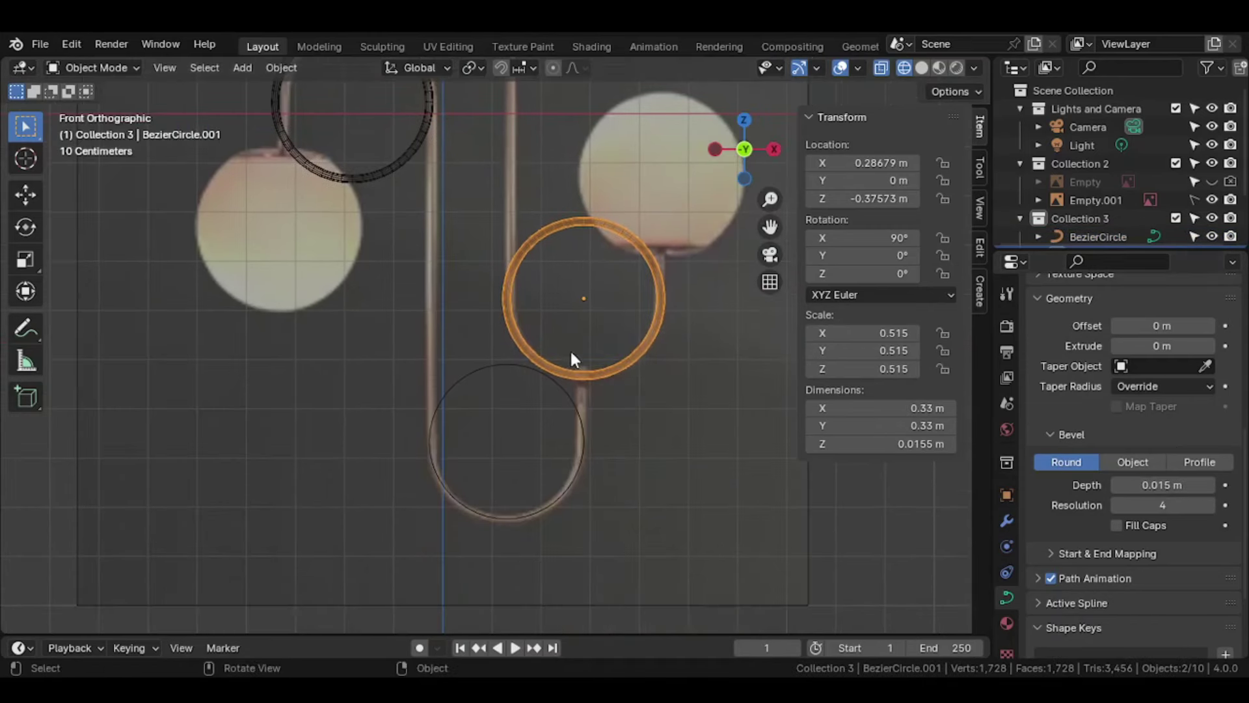
pyautogui.click(572, 403)
pyautogui.click(1179, 485)
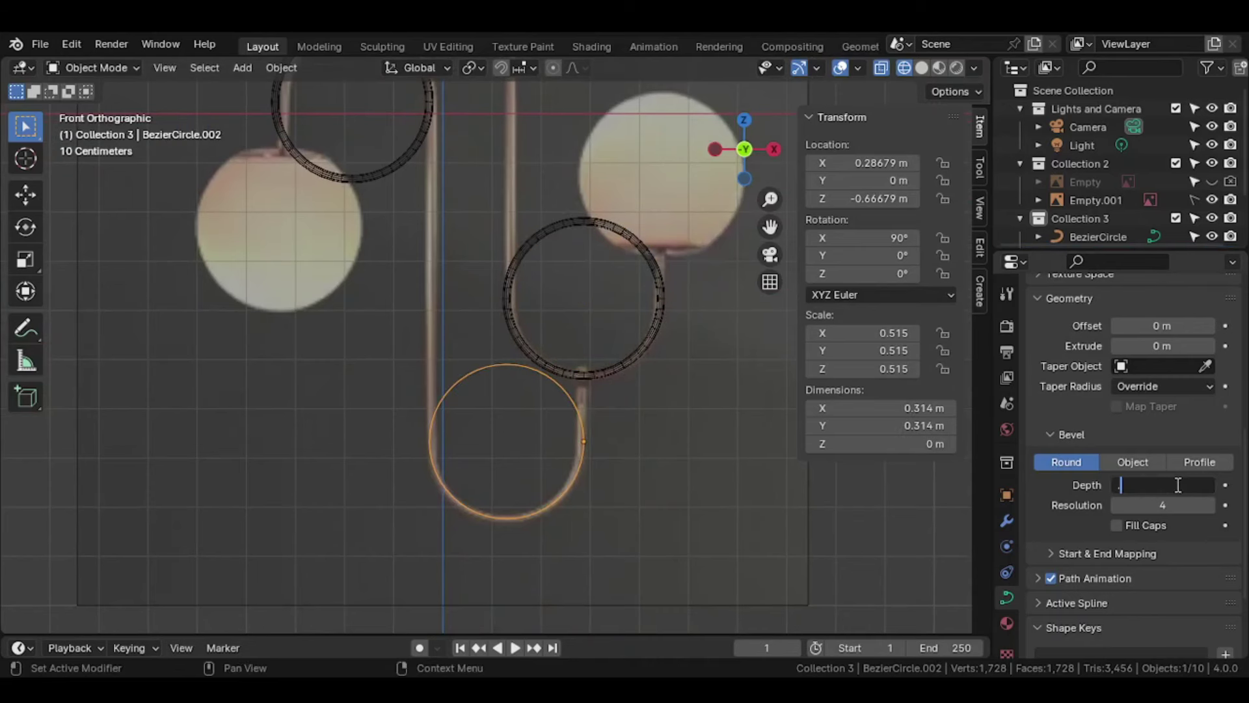
pyautogui.write('.015')
pyautogui.press('Return')
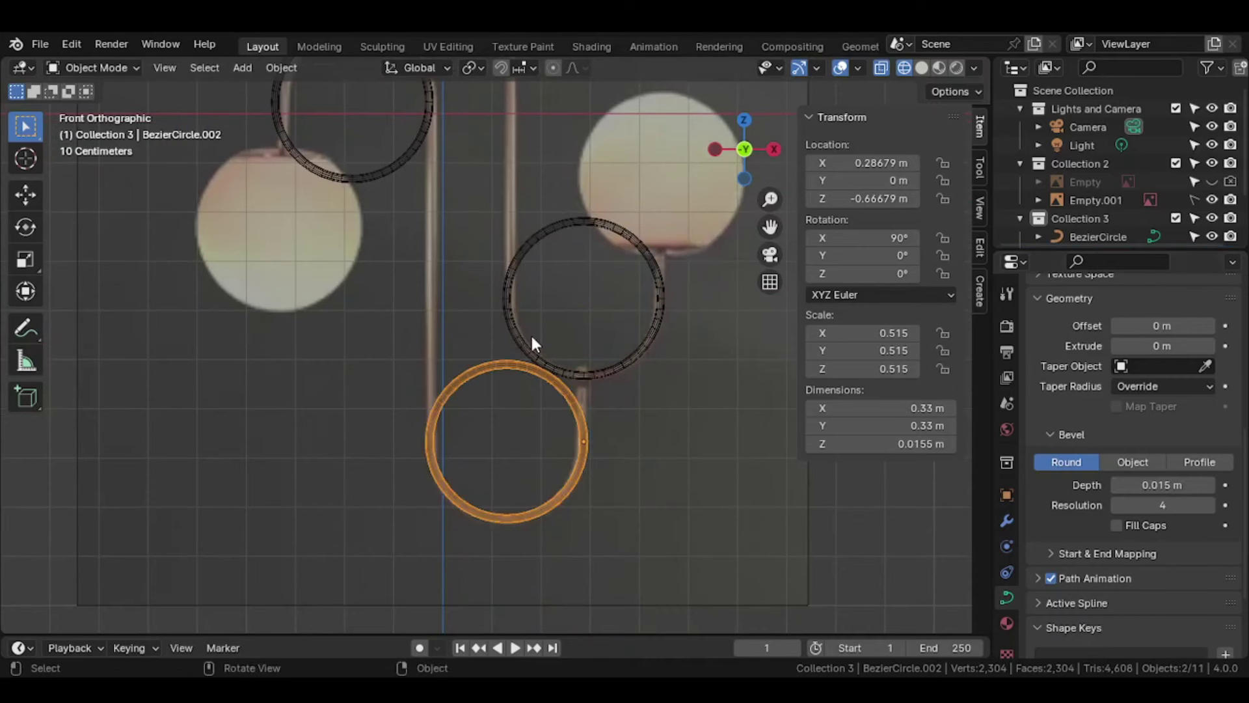
pyautogui.scroll(3, 529, 333)
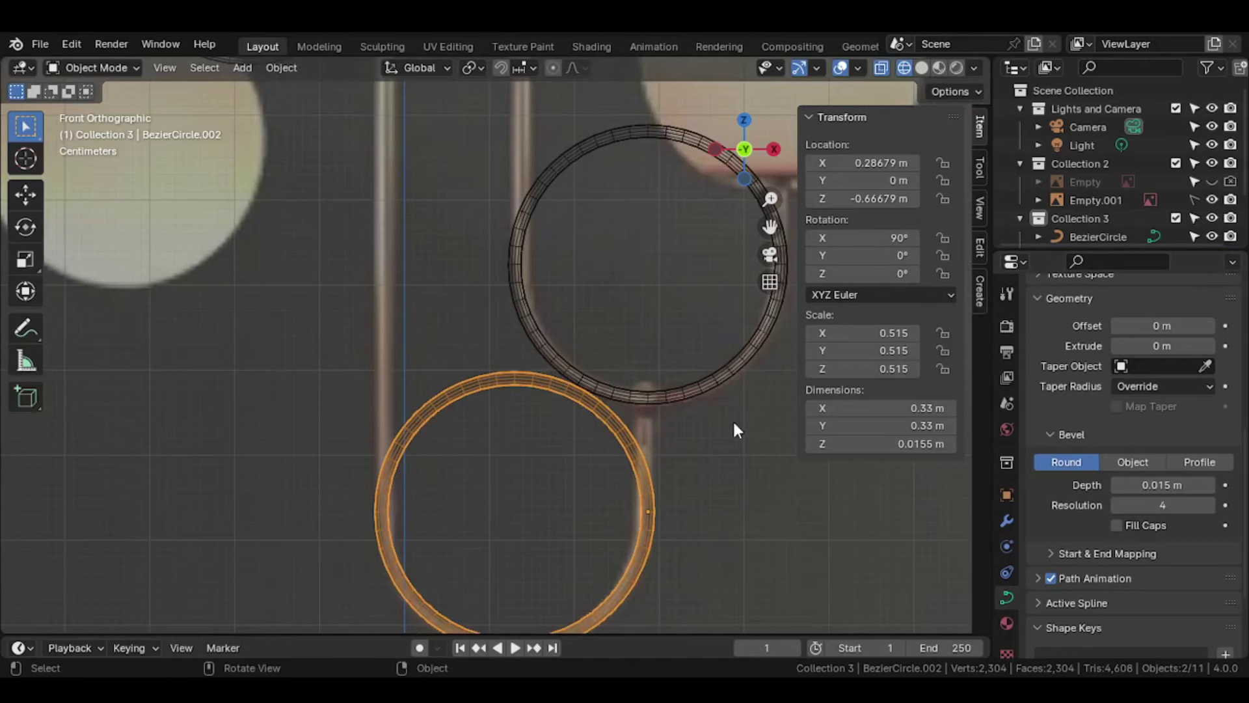
pyautogui.moveTo(621, 351)
pyautogui.keyDown('shift'); pyautogui.mouseDown(button='middle')
pyautogui.moveTo(619, 238)
pyautogui.moveTo(535, 224)
pyautogui.moveTo(521, 389)
pyautogui.mouseUp(button='middle'); pyautogui.keyUp('shift')
pyautogui.scroll(3, 1151, 455)
pyautogui.scroll(2, 1139, 447)
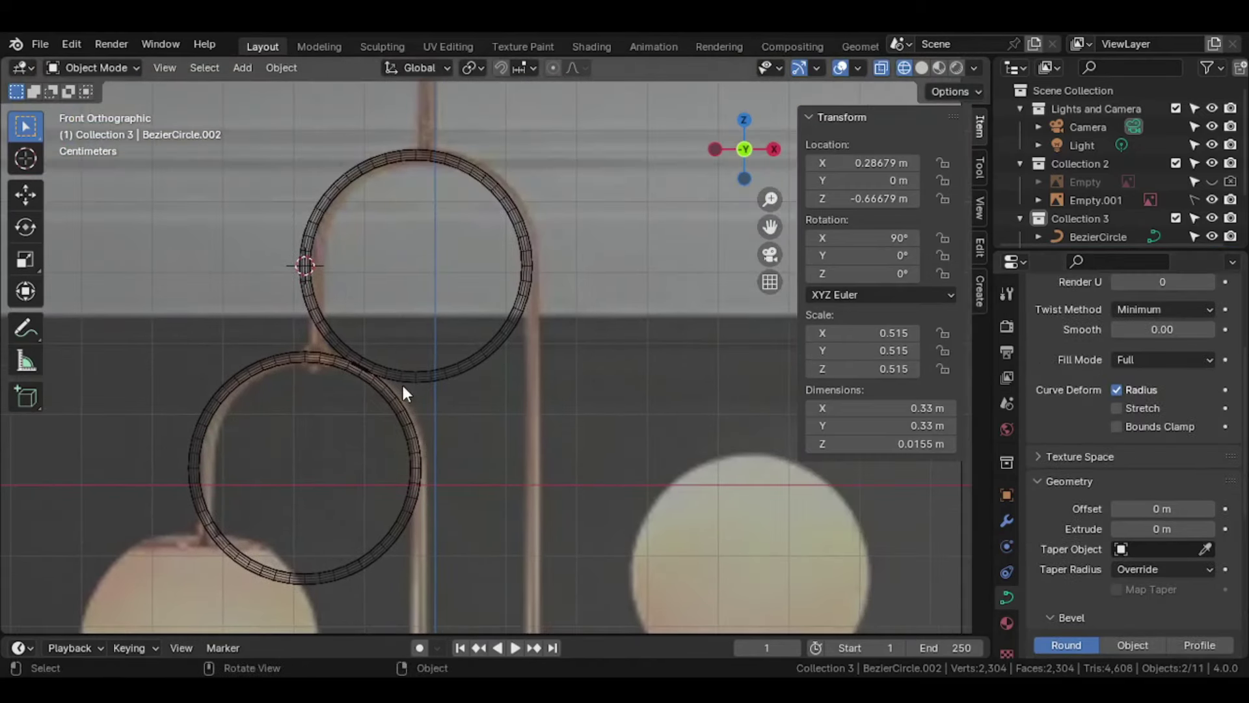
# Step: Lower the top ring BezierCircle.003's preview resolution to 5 and recentre the view
pyautogui.click(426, 371)
pyautogui.scroll(5, 1062, 394)
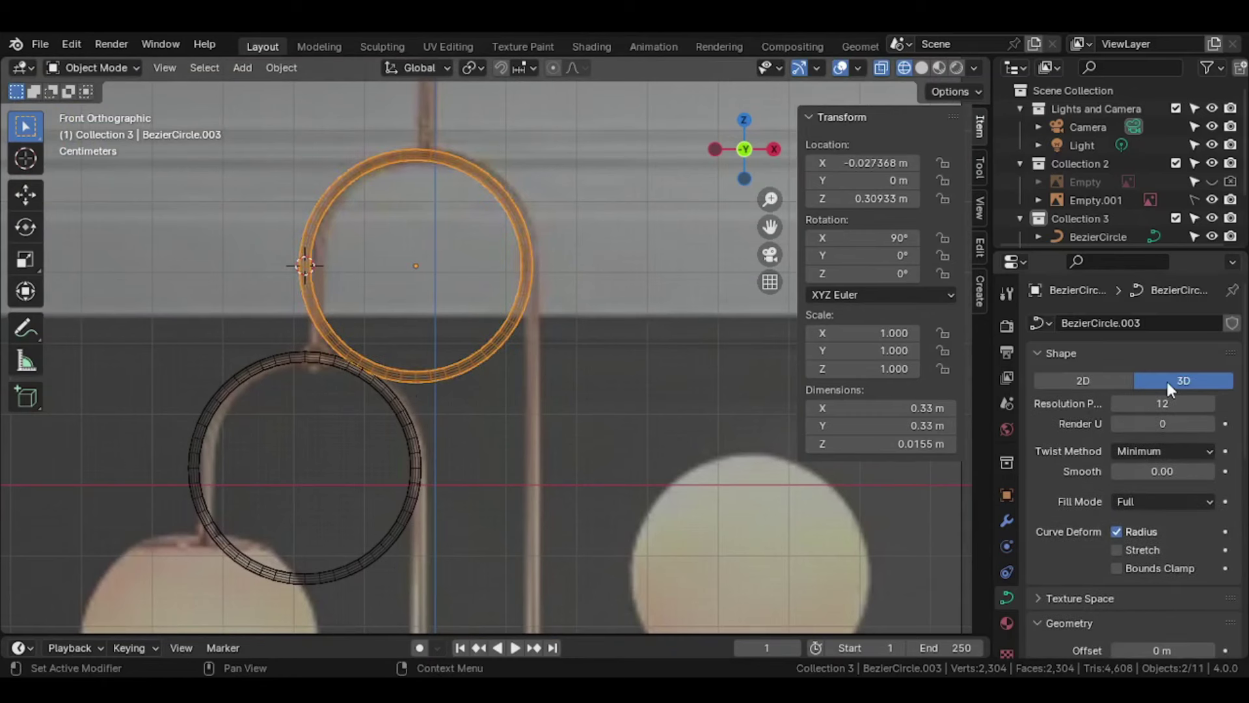
pyautogui.moveTo(1164, 404); pyautogui.dragTo(1132, 404)
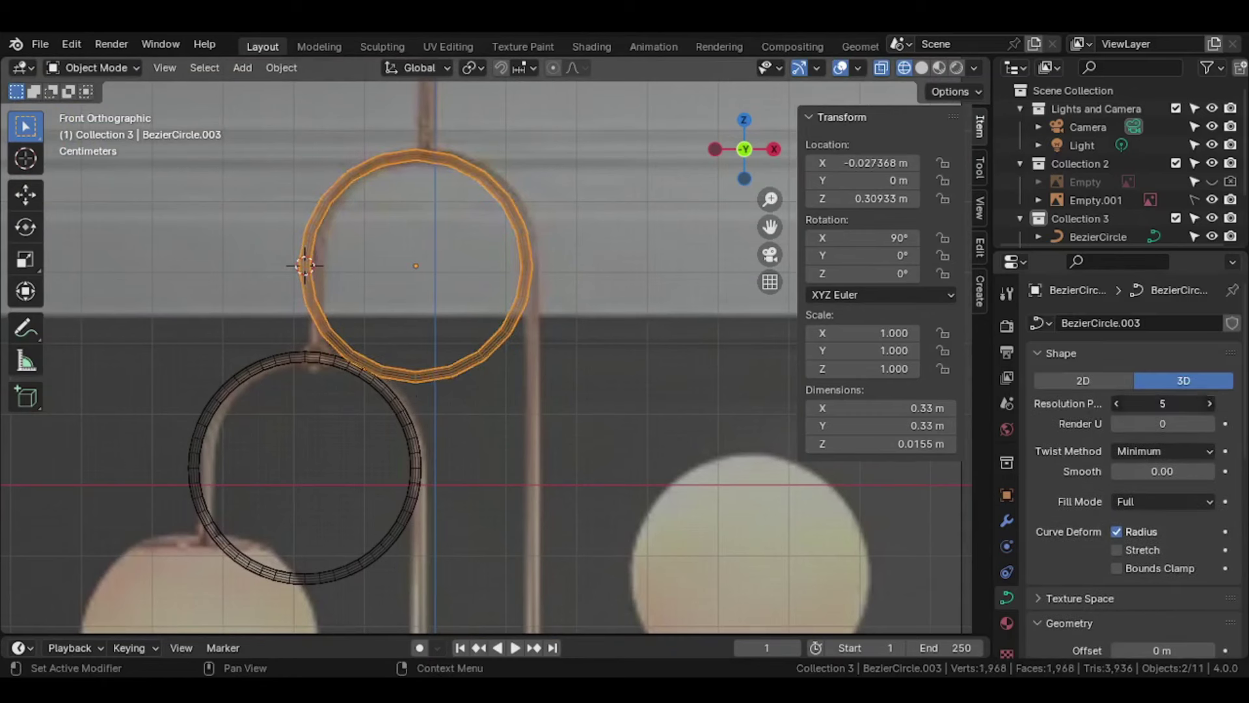
pyautogui.scroll(2, 463, 272)
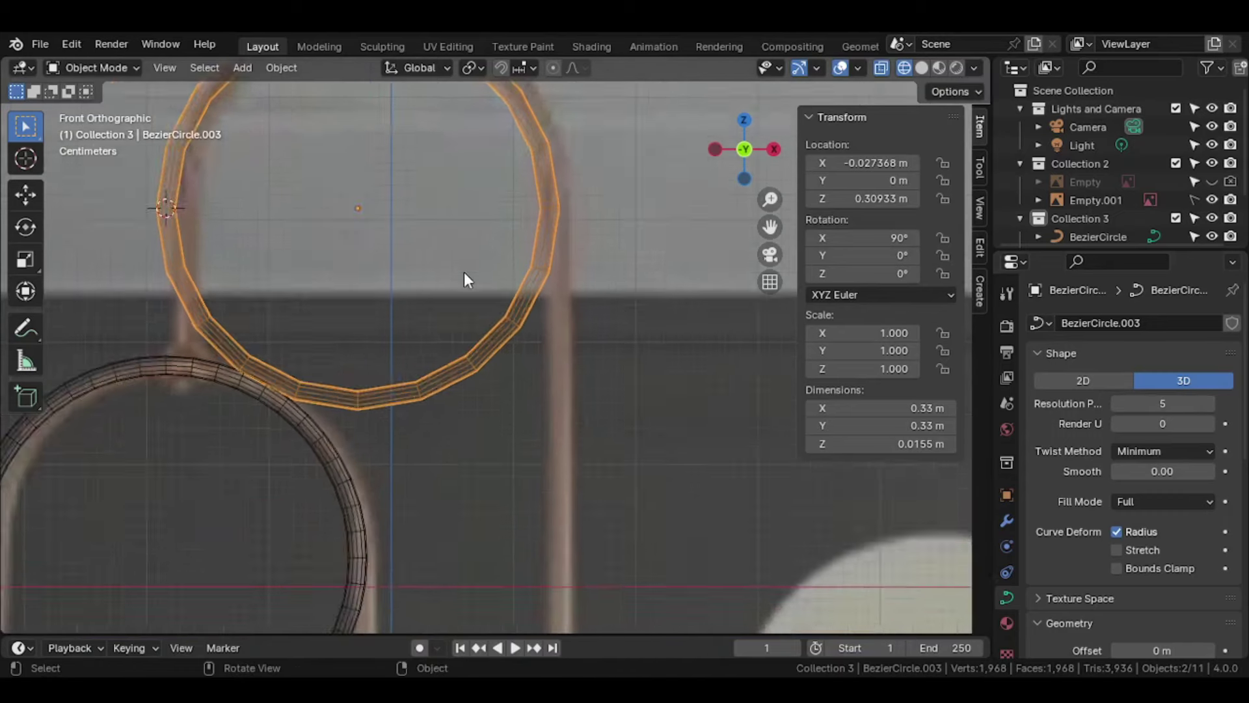
pyautogui.scroll(1, 539, 220)
pyautogui.scroll(2, 492, 372)
pyautogui.scroll(3, 493, 369)
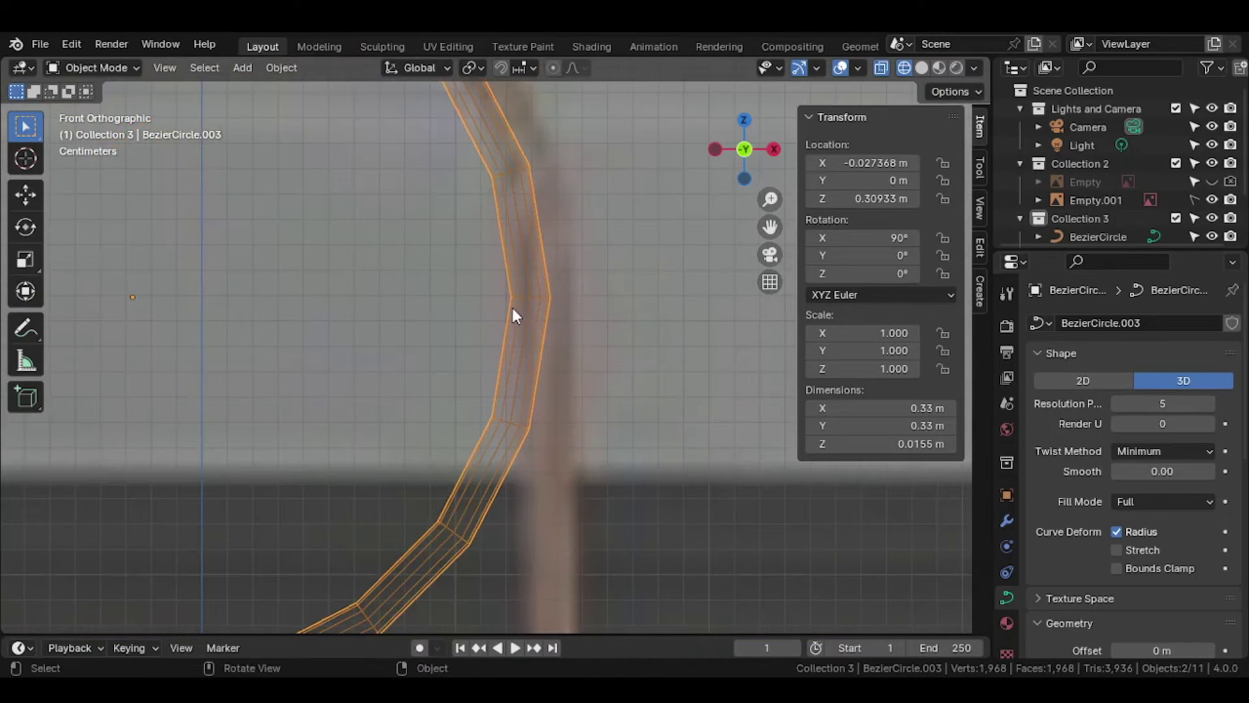
pyautogui.scroll(-3, 488, 340)
pyautogui.keyDown('shift'); pyautogui.moveTo(475, 339); pyautogui.dragTo(573, 341, button='middle'); pyautogui.keyUp('shift')
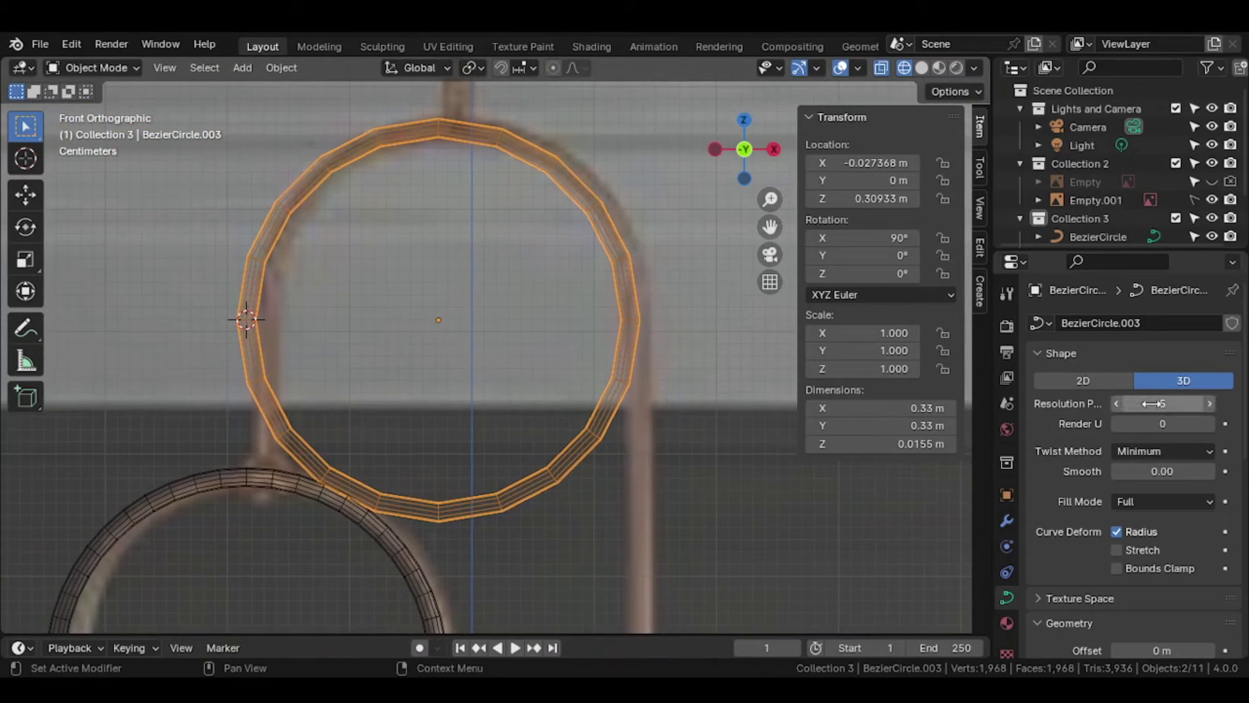
pyautogui.scroll(-2, 521, 475)
pyautogui.scroll(-2, 465, 536)
# Step: Set preview resolution 5 on BezierCircle and BezierCircle.001
pyautogui.click(465, 540)
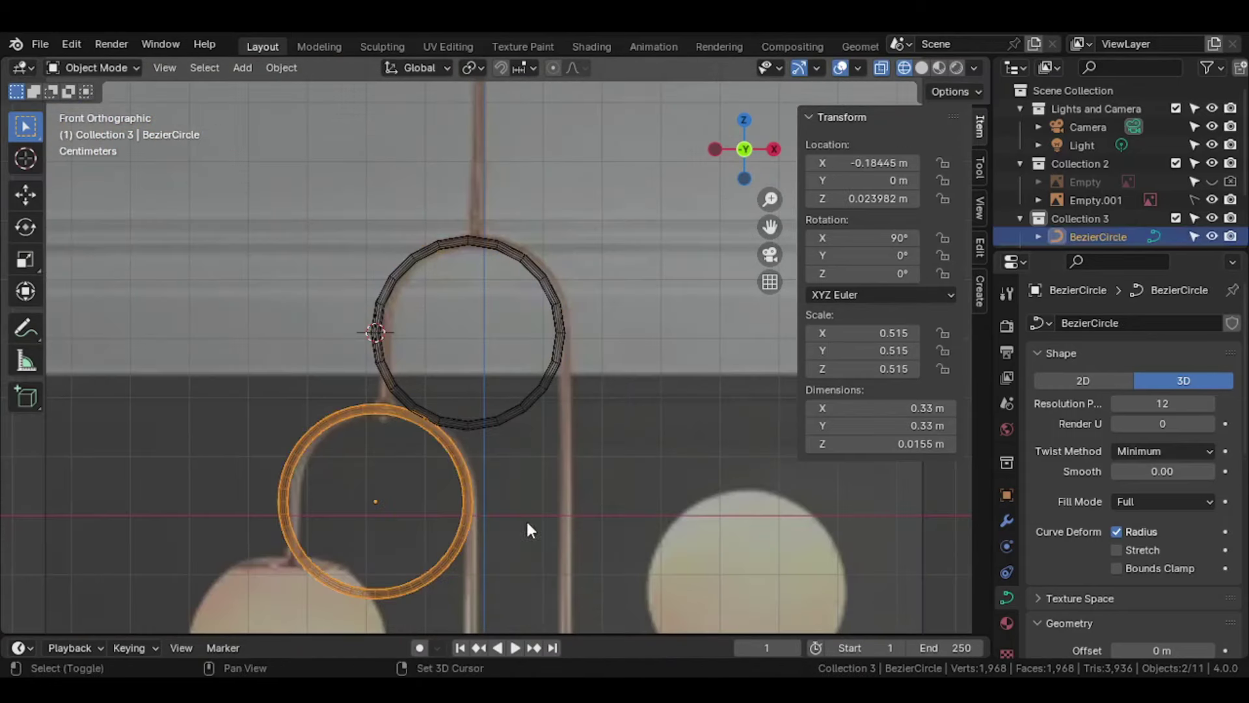
pyautogui.keyDown('shift'); pyautogui.moveTo(526, 518); pyautogui.dragTo(526, 298, button='middle'); pyautogui.keyUp('shift')
pyautogui.click(1165, 399)
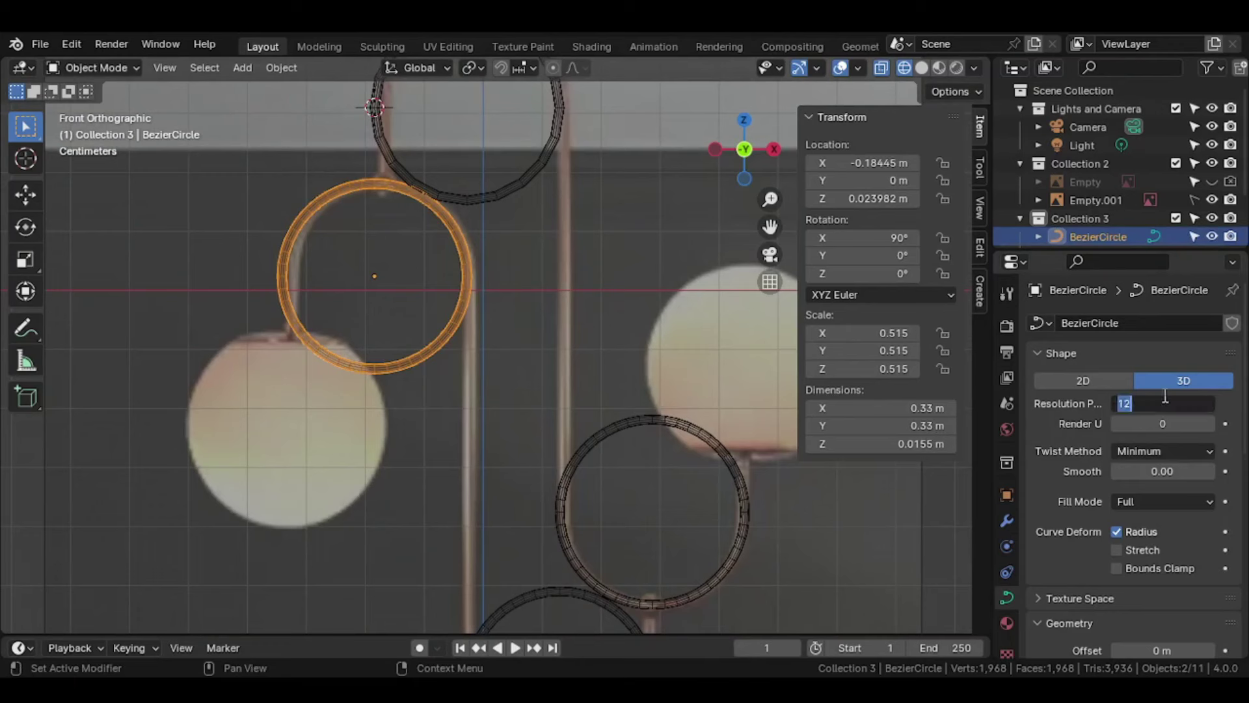
pyautogui.write('5')
pyautogui.press('Return')
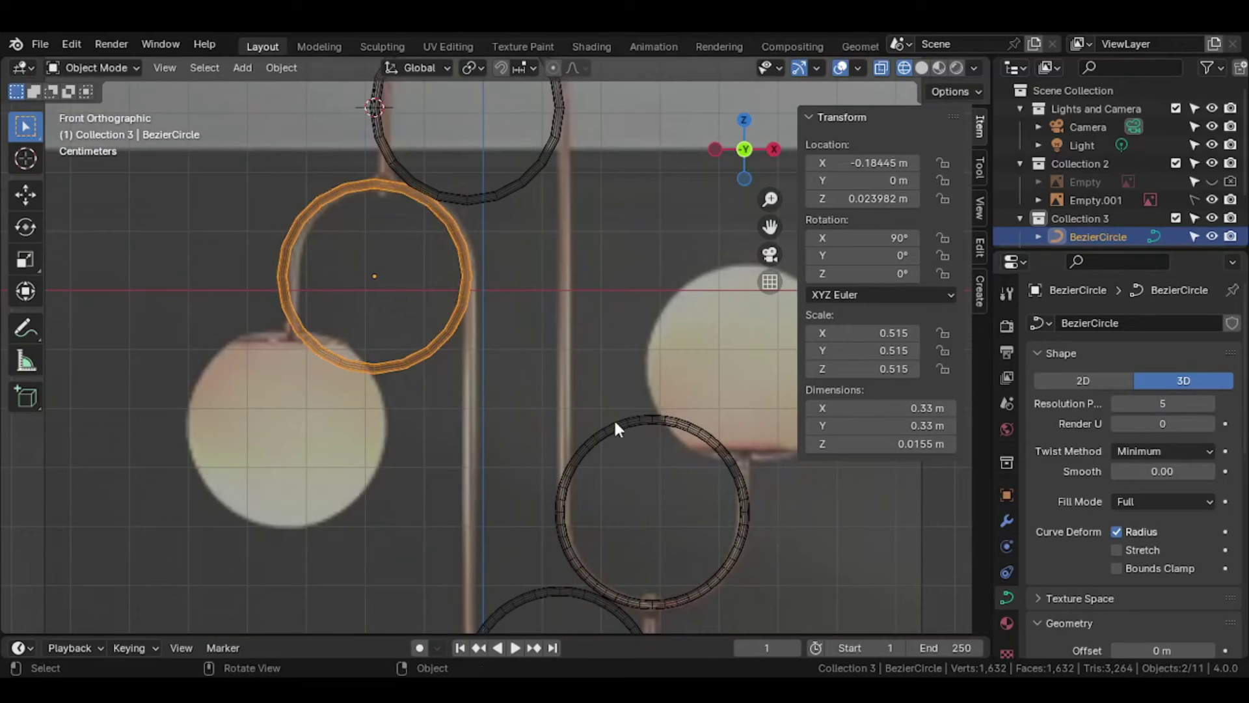
pyautogui.click(616, 426)
pyautogui.click(1175, 400)
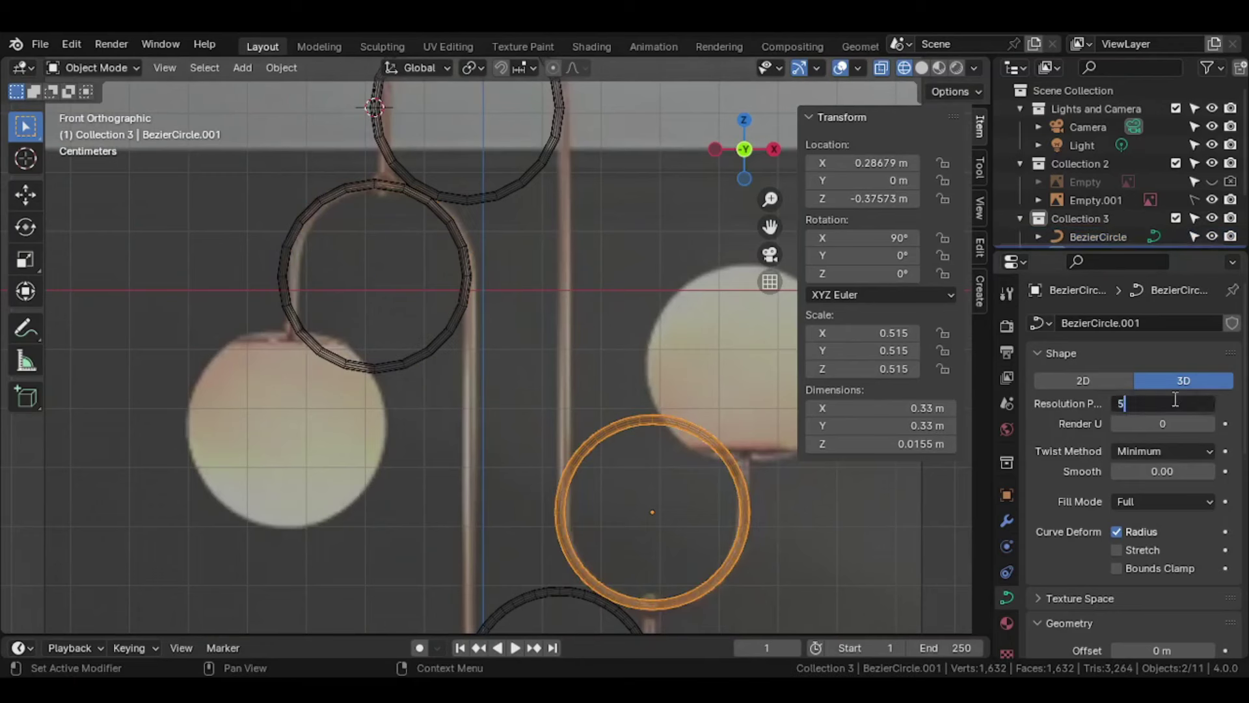
pyautogui.press('Return')
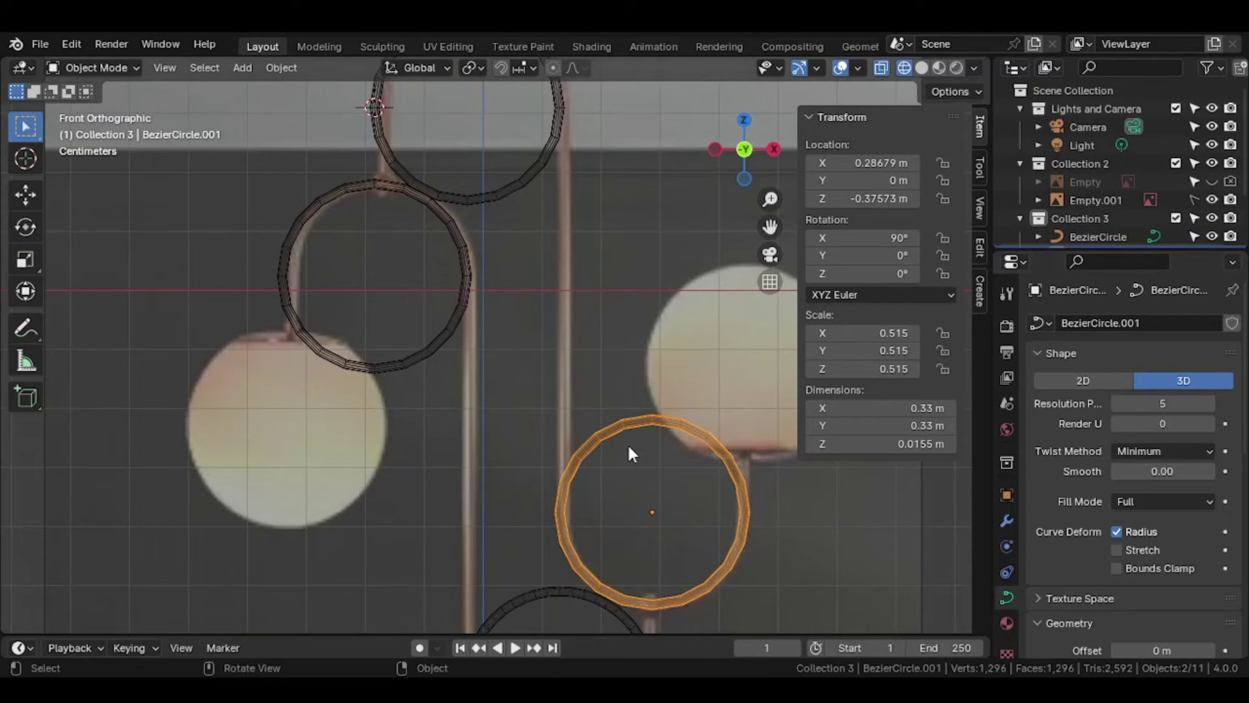
# Step: Set the lower ring's preview resolution to 5 and bring all rings back into view
pyautogui.scroll(-3, 628, 444)
pyautogui.keyDown('shift'); pyautogui.moveTo(627, 444); pyautogui.dragTo(622, 287, button='middle'); pyautogui.keyUp('shift')
pyautogui.scroll(3, 626, 357)
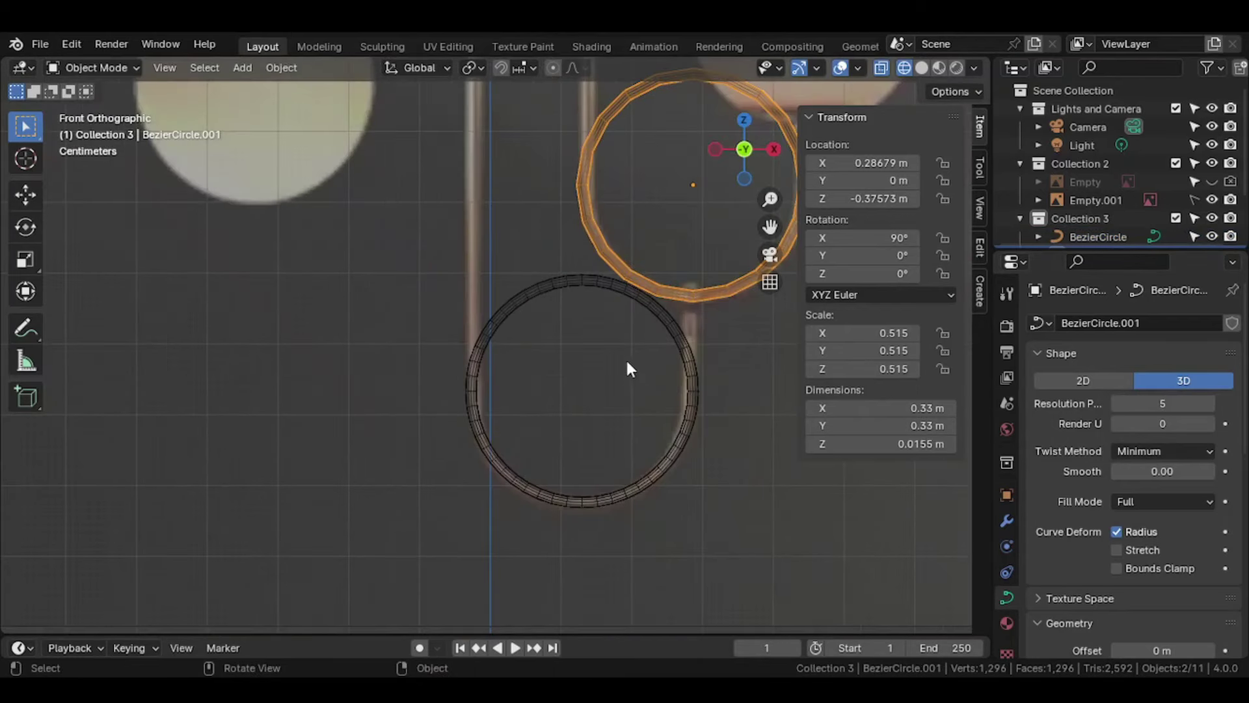
pyautogui.click(687, 377)
pyautogui.click(1160, 401)
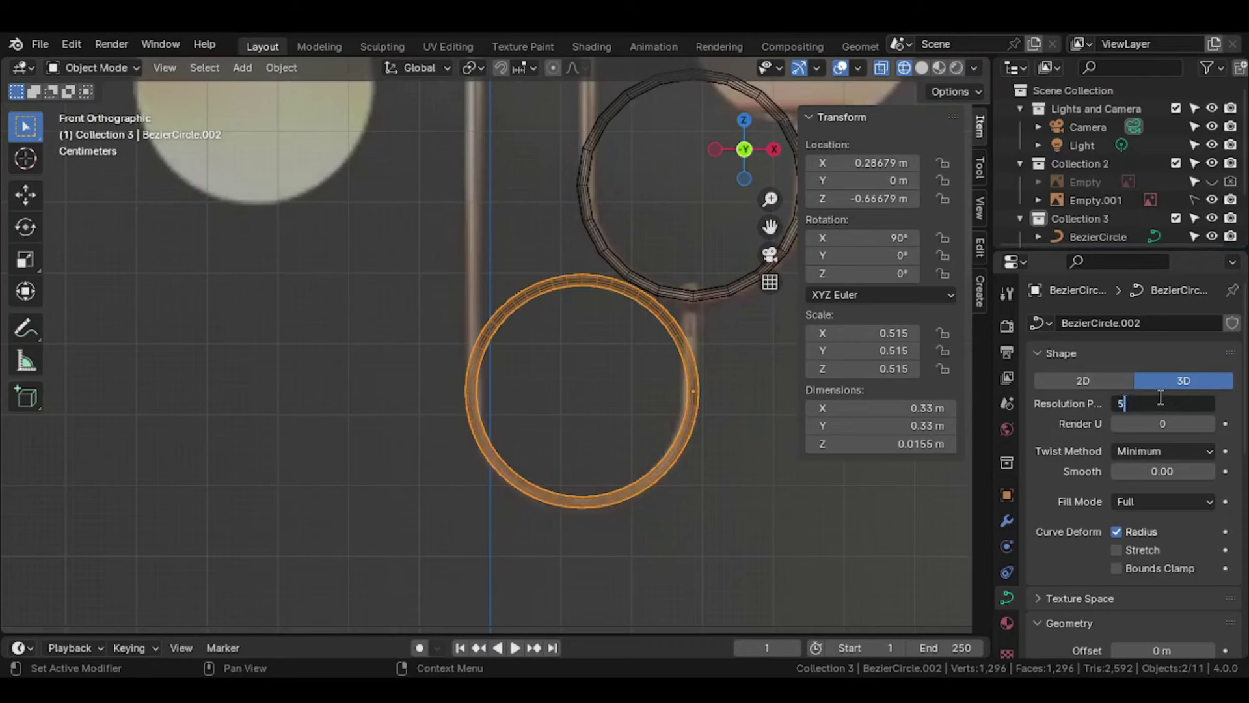
pyautogui.press('Return')
pyautogui.scroll(-4, 502, 245)
pyautogui.keyDown('shift'); pyautogui.moveTo(541, 252); pyautogui.dragTo(491, 434, button='middle'); pyautogui.keyUp('shift')
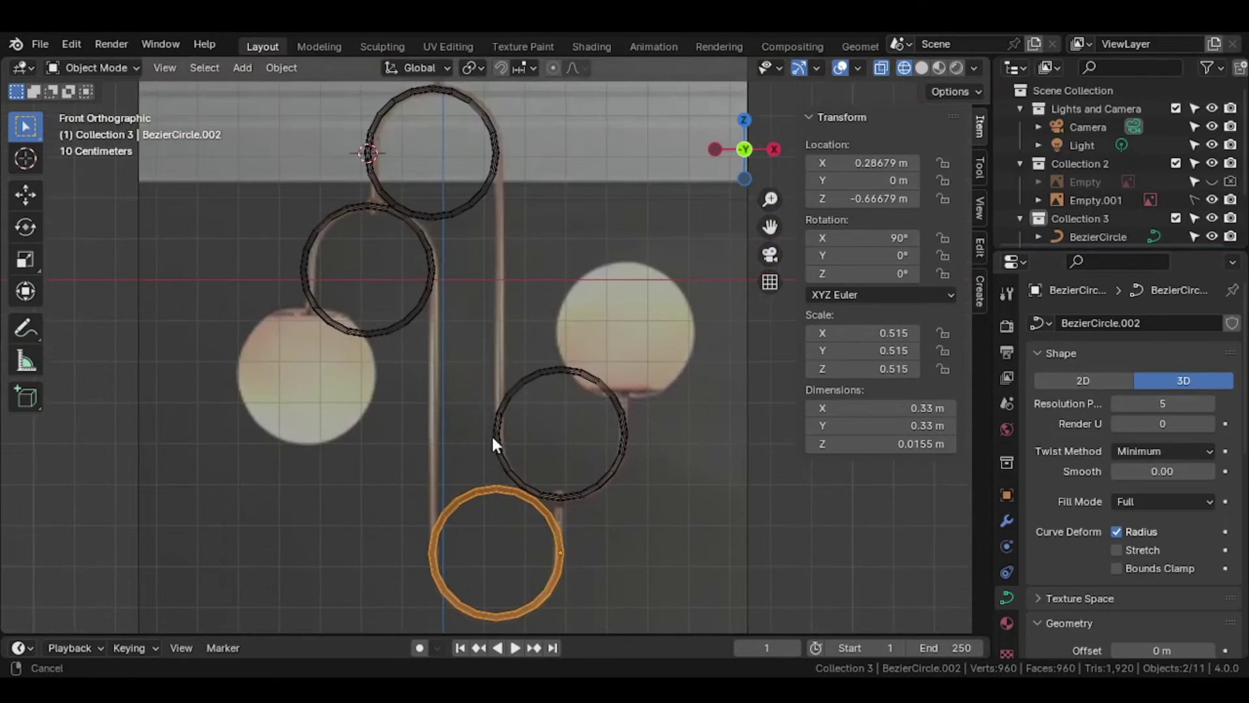
pyautogui.click(424, 307)
pyautogui.scroll(4, 423, 305)
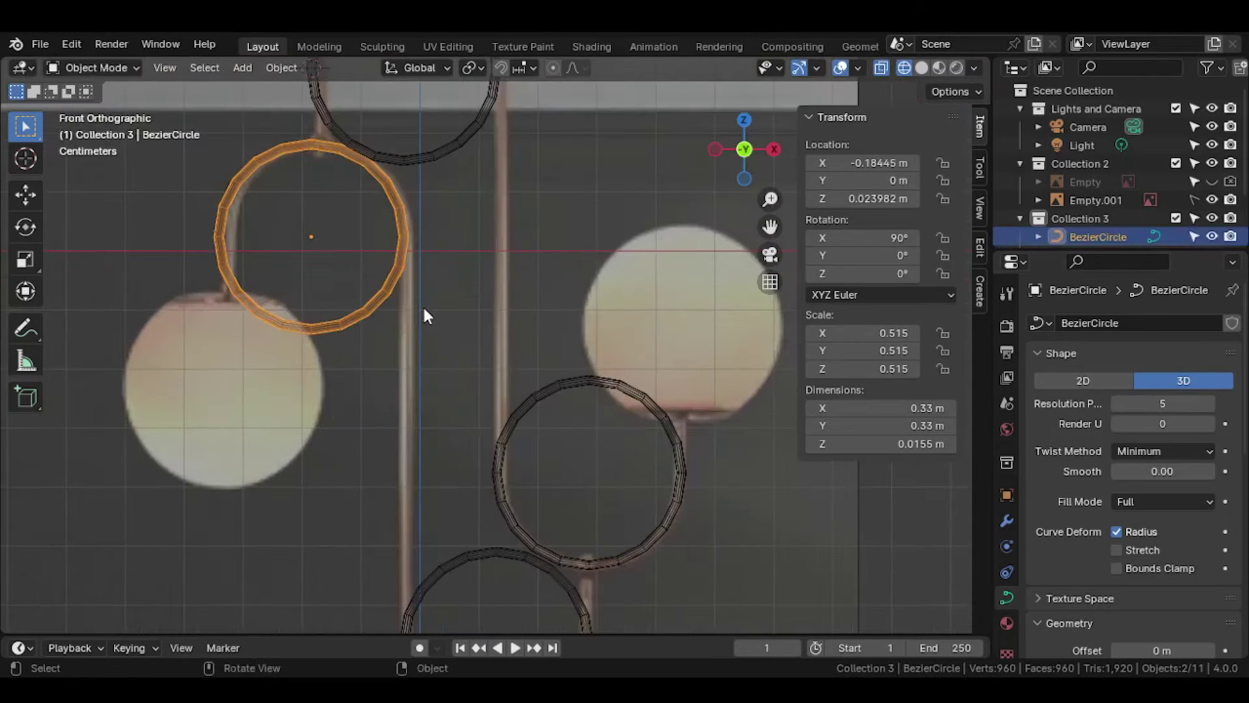
# Step: Select all four ring curves and convert them to meshes
pyautogui.keyDown('shift'); pyautogui.click(413, 158); pyautogui.keyUp('shift')
pyautogui.keyDown('shift'); pyautogui.click(515, 546); pyautogui.keyUp('shift')
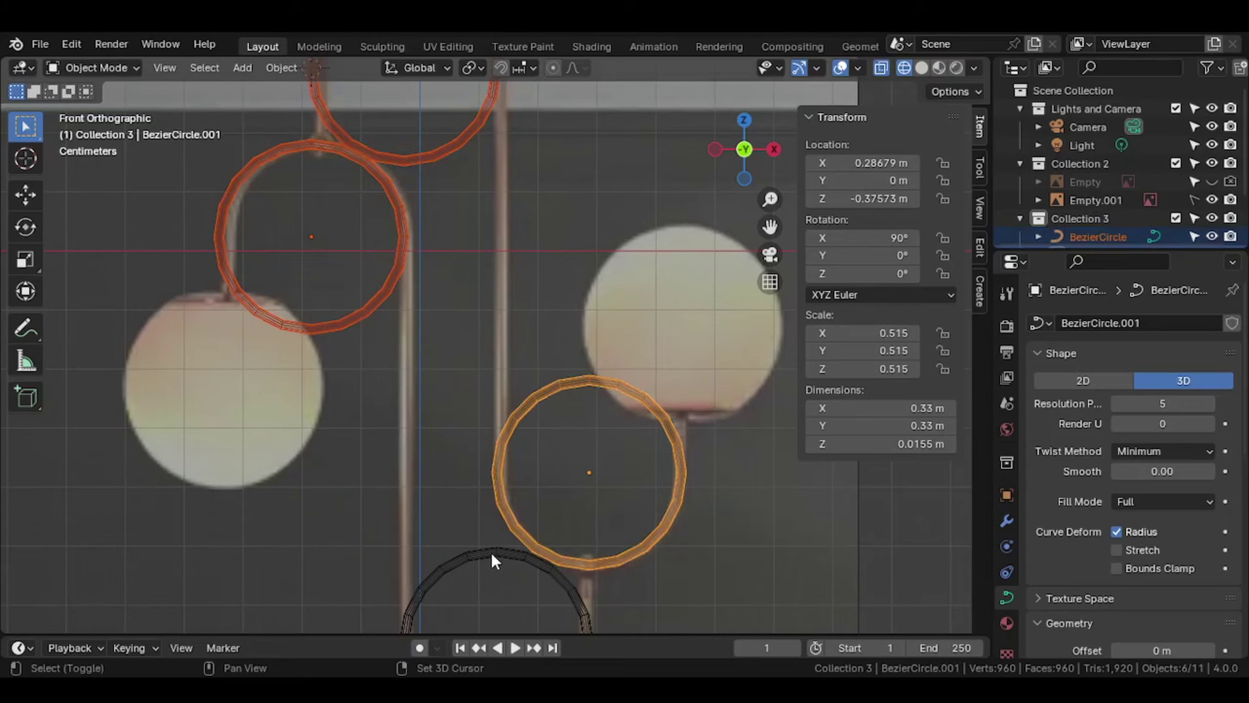
pyautogui.keyDown('shift'); pyautogui.click(491, 551); pyautogui.keyUp('shift')
pyautogui.click(282, 72)
pyautogui.moveTo(320, 572)
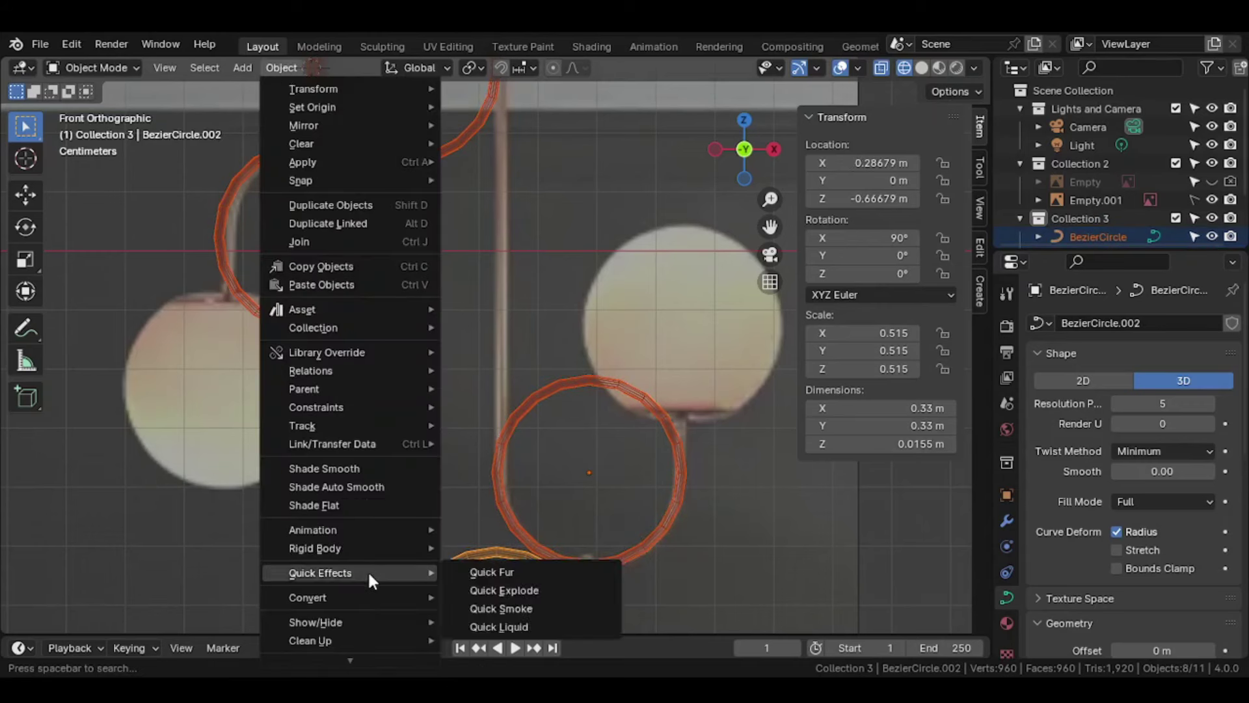
pyautogui.click(473, 545)
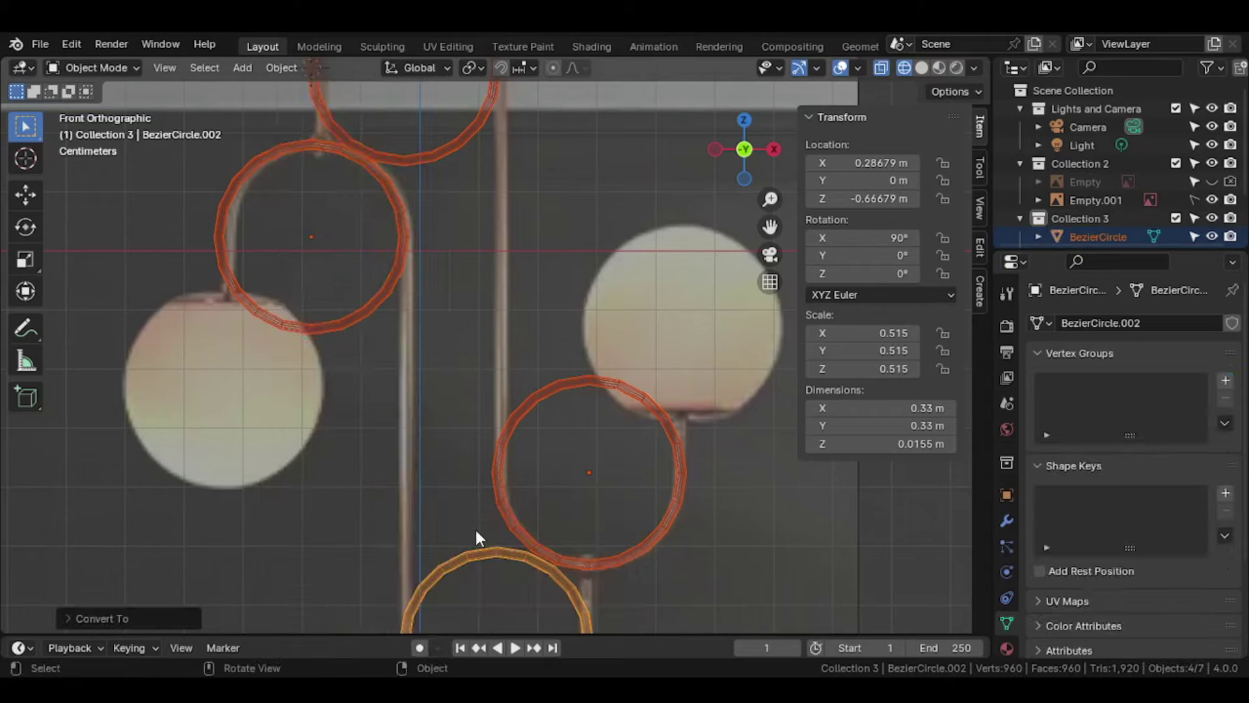
# Step: Delete the lower half's faces of the upper-left ring, leaving an arch
pyautogui.press('Tab')
pyautogui.scroll(1, 473, 326)
pyautogui.keyDown('shift'); pyautogui.moveTo(451, 218); pyautogui.dragTo(642, 341, button='middle'); pyautogui.keyUp('shift')
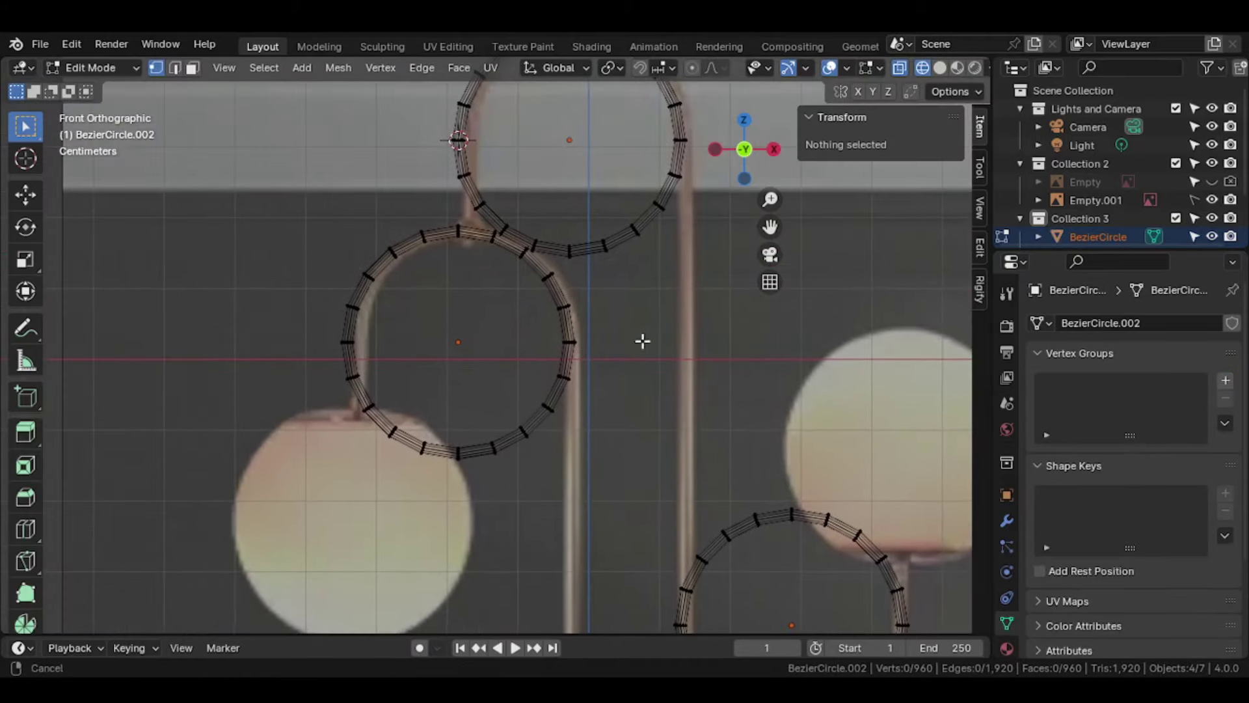
pyautogui.scroll(3, 341, 420)
pyautogui.moveTo(221, 337)
pyautogui.mouseDown()
pyautogui.moveTo(446, 469)
pyautogui.moveTo(674, 574)
pyautogui.mouseUp()
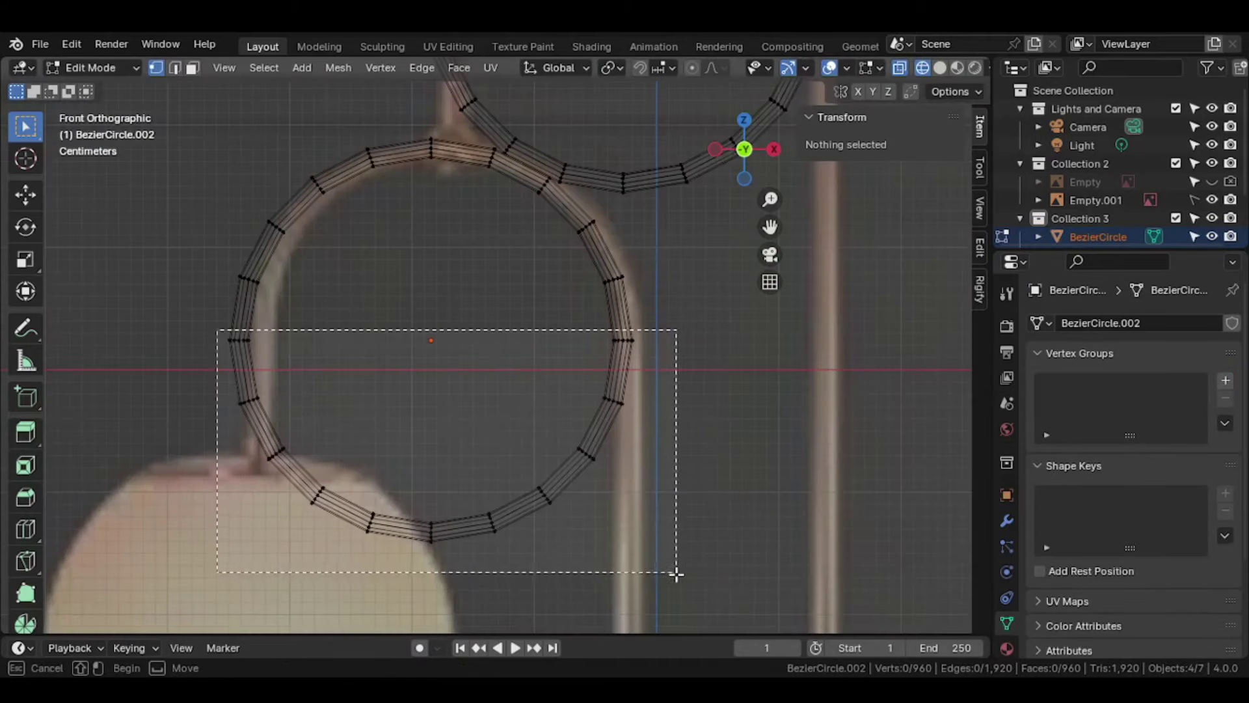
pyautogui.press('x')
pyautogui.click(639, 486)
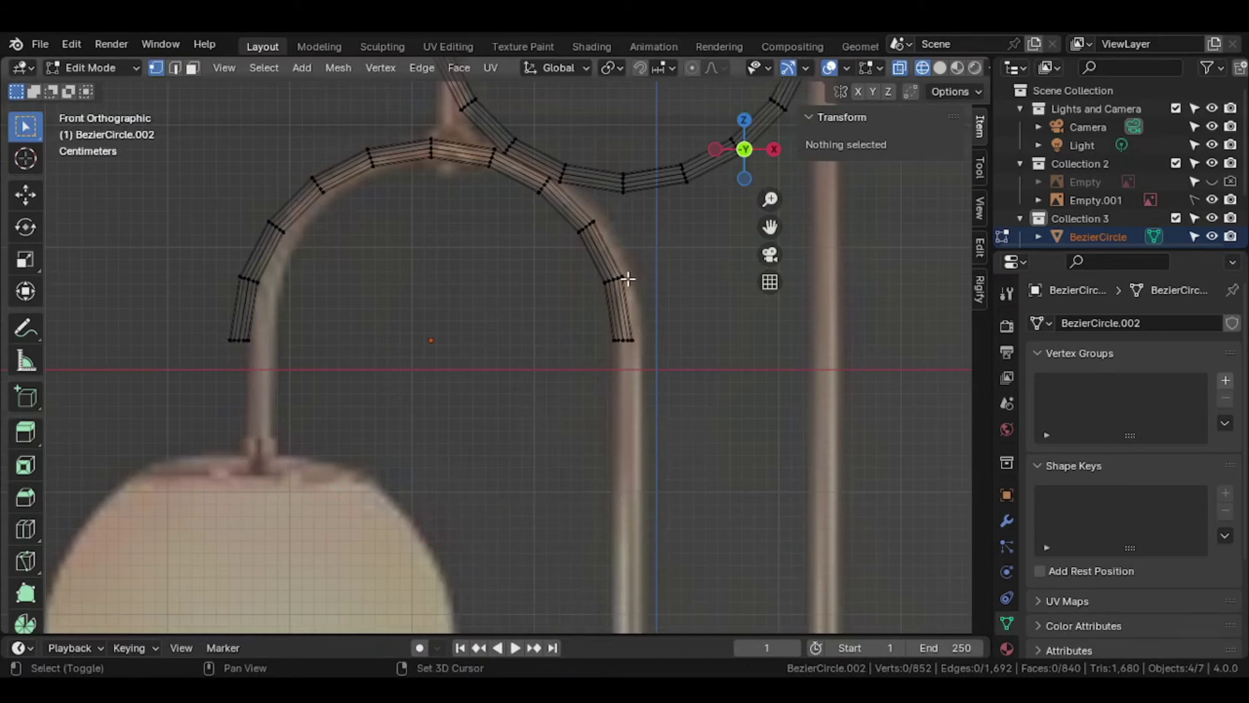
pyautogui.keyDown('shift'); pyautogui.moveTo(454, 88); pyautogui.dragTo(307, 332, button='middle'); pyautogui.keyUp('shift')
pyautogui.press('Tab')
# Step: Trim the top ring to an arch by deleting its lower half's faces
pyautogui.click(308, 332)
pyautogui.press('Tab')
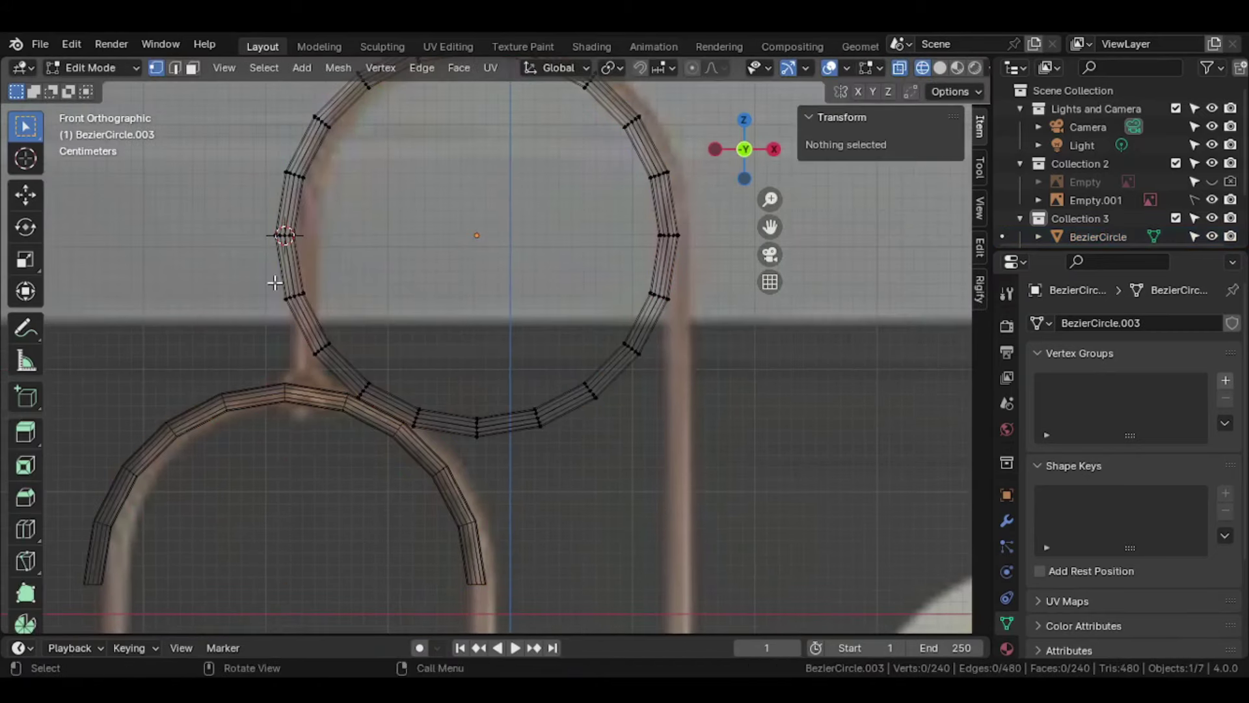
pyautogui.moveTo(259, 230); pyautogui.dragTo(744, 448)
pyautogui.press('x')
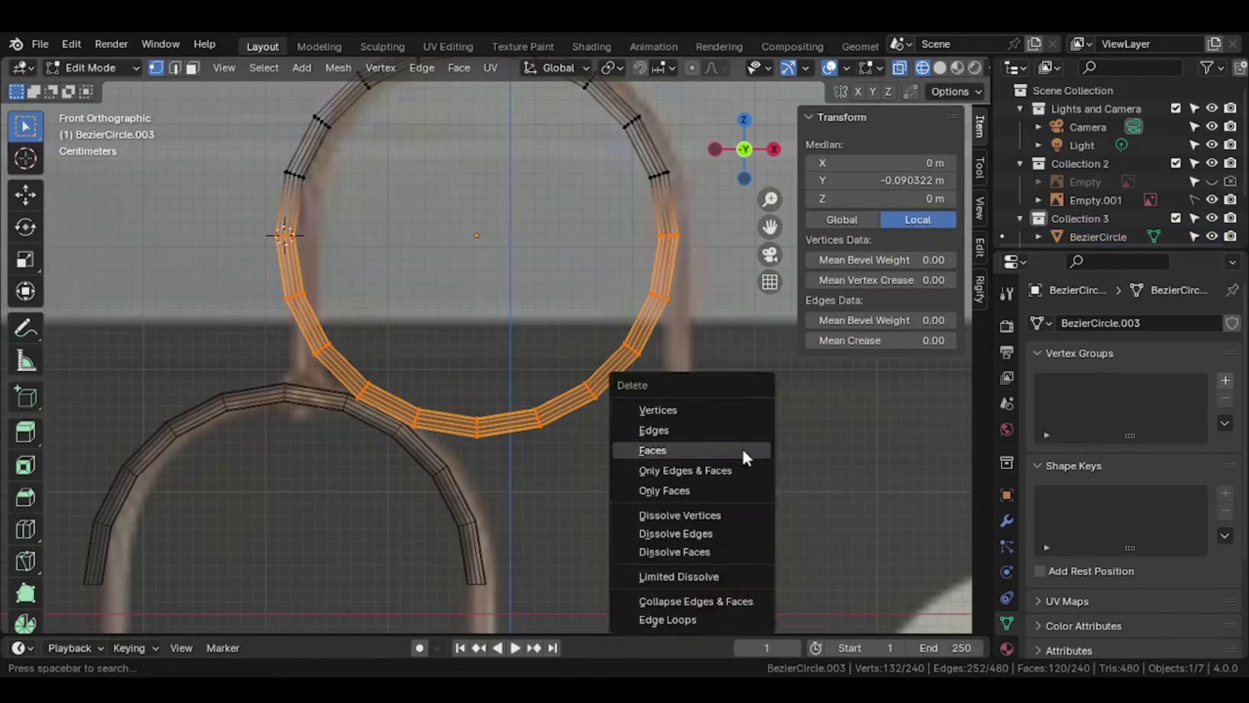
pyautogui.click(742, 448)
pyautogui.scroll(-5, 743, 449)
pyautogui.press('Tab')
# Step: Delete the upper half's faces of the right-hand ring
pyautogui.keyDown('shift'); pyautogui.moveTo(594, 521); pyautogui.dragTo(576, 151, button='middle'); pyautogui.keyUp('shift')
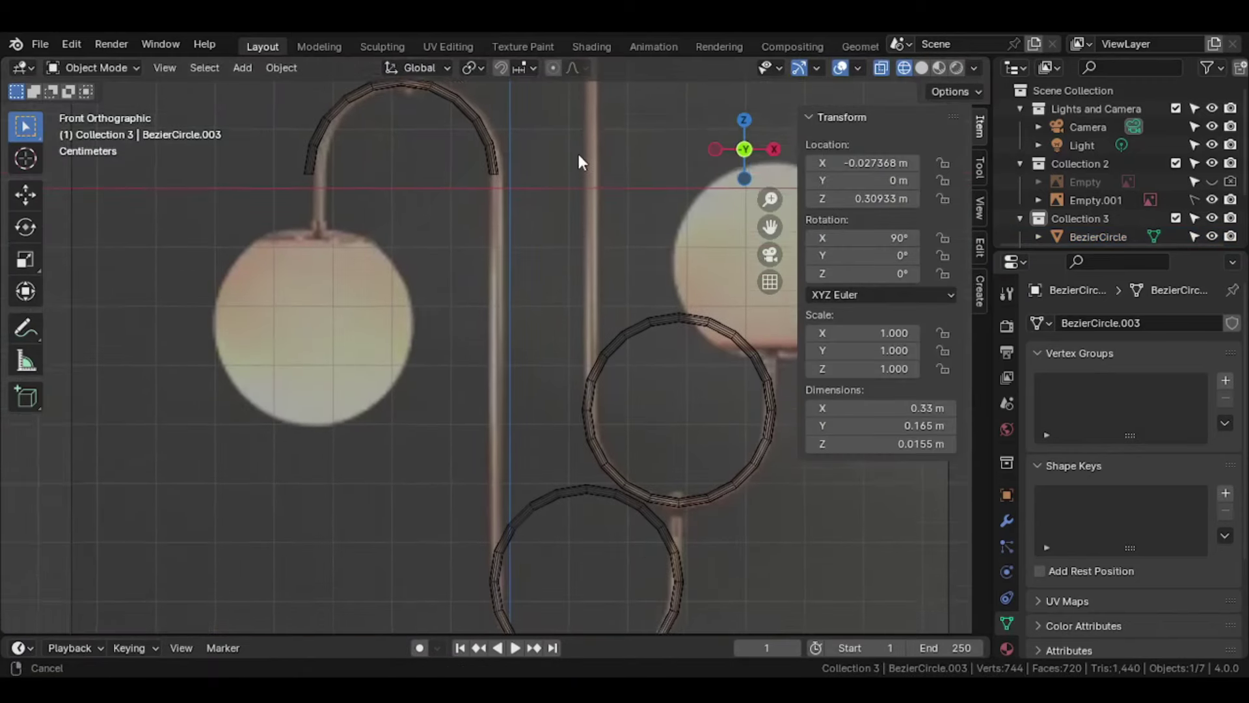
pyautogui.scroll(3, 602, 339)
pyautogui.click(603, 338)
pyautogui.press('Tab')
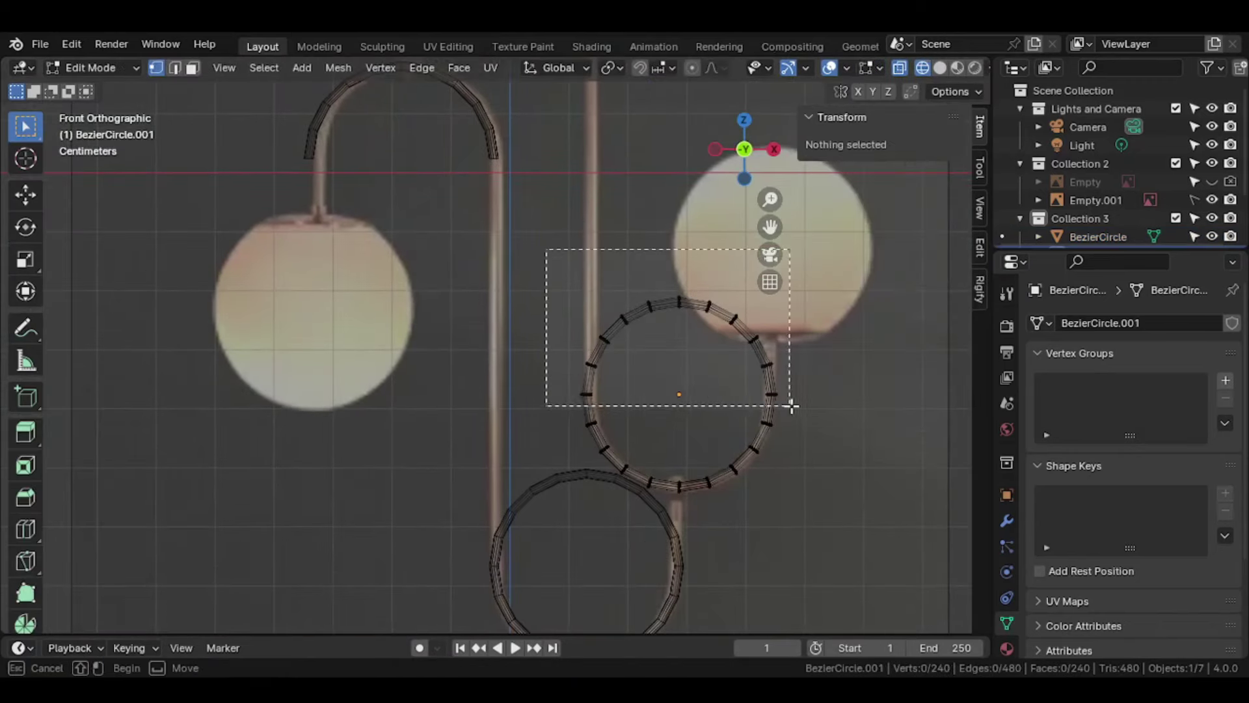
pyautogui.moveTo(545, 246); pyautogui.dragTo(800, 406)
pyautogui.press('x')
pyautogui.click(799, 404)
pyautogui.press('Tab')
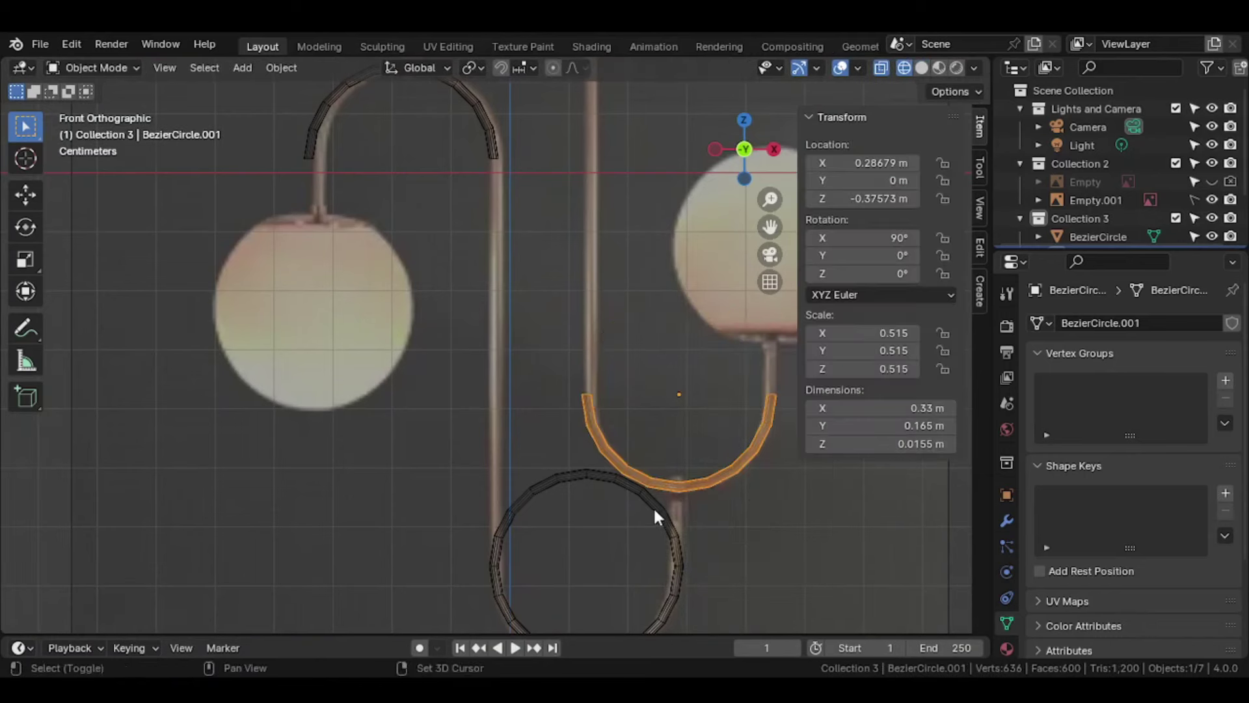
# Step: Delete the bottom ring's lower-half faces and reframe the whole lamp outline
pyautogui.keyDown('shift'); pyautogui.moveTo(653, 506); pyautogui.dragTo(619, 313, button='middle'); pyautogui.keyUp('shift')
pyautogui.click(638, 358)
pyautogui.press('Tab')
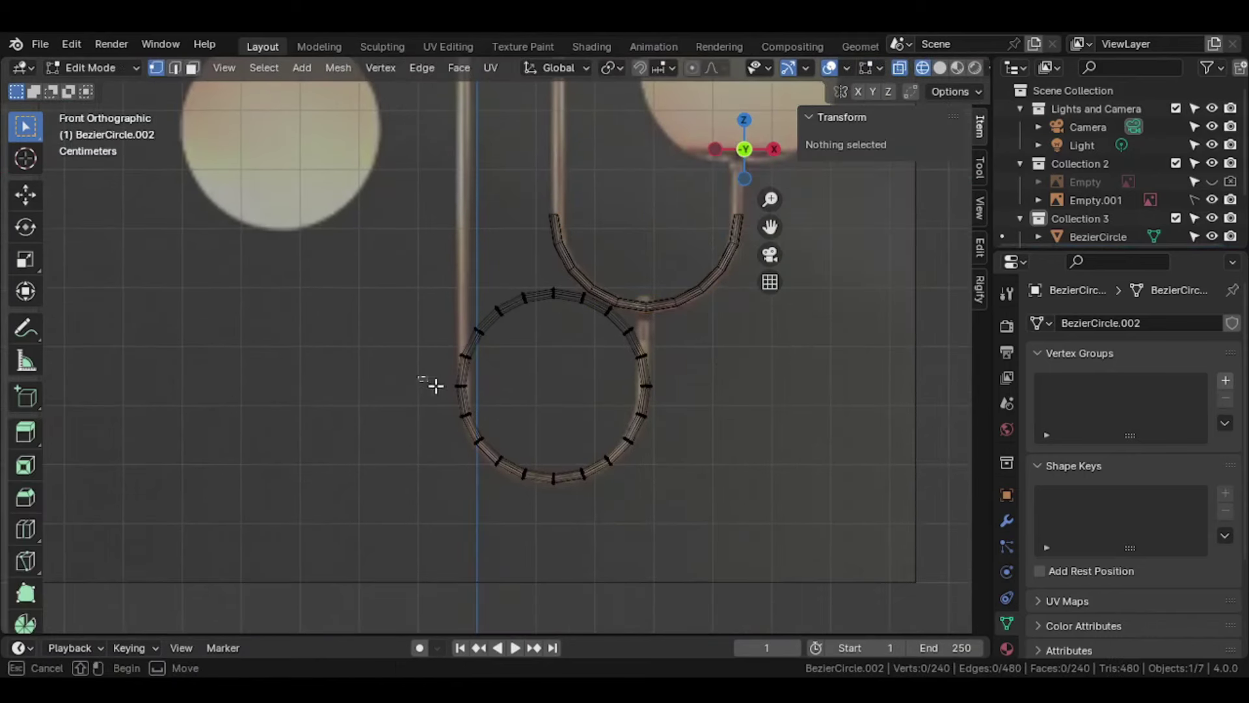
pyautogui.moveTo(418, 376); pyautogui.dragTo(724, 565)
pyautogui.press('x')
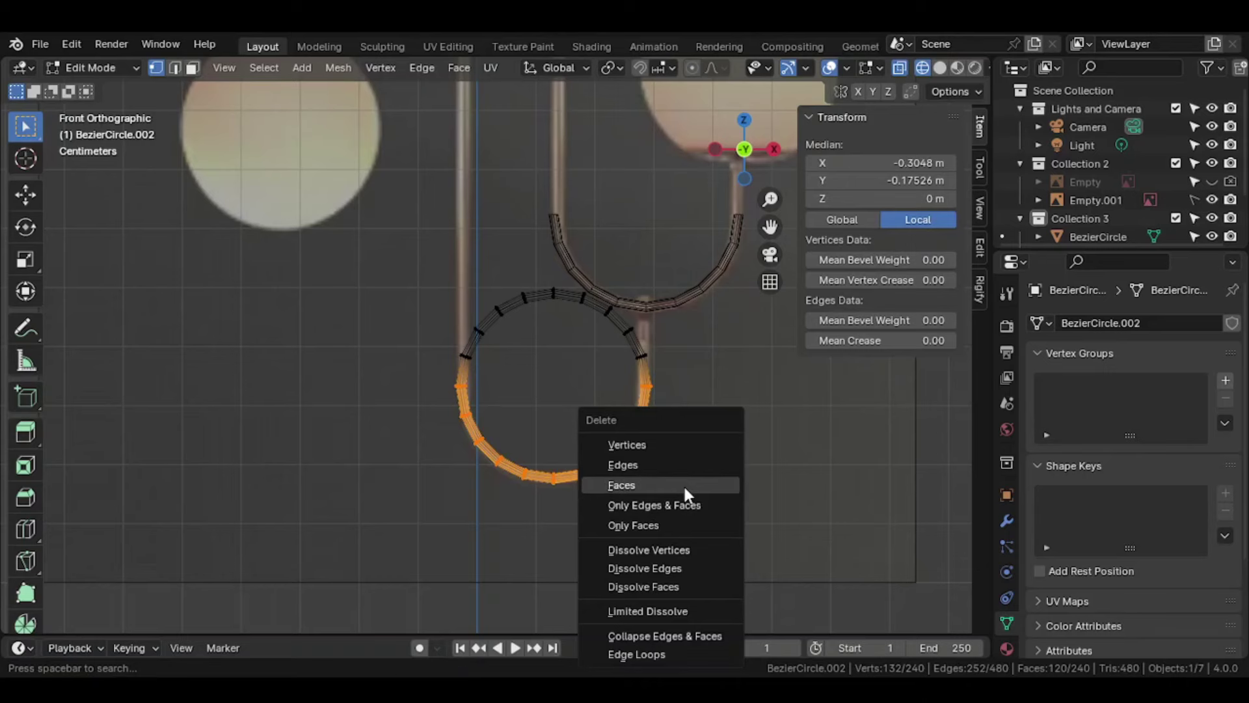
pyautogui.click(683, 485)
pyautogui.press('Tab')
pyautogui.scroll(-2, 557, 338)
pyautogui.keyDown('shift'); pyautogui.moveTo(558, 338); pyautogui.dragTo(607, 558, button='middle'); pyautogui.keyUp('shift')
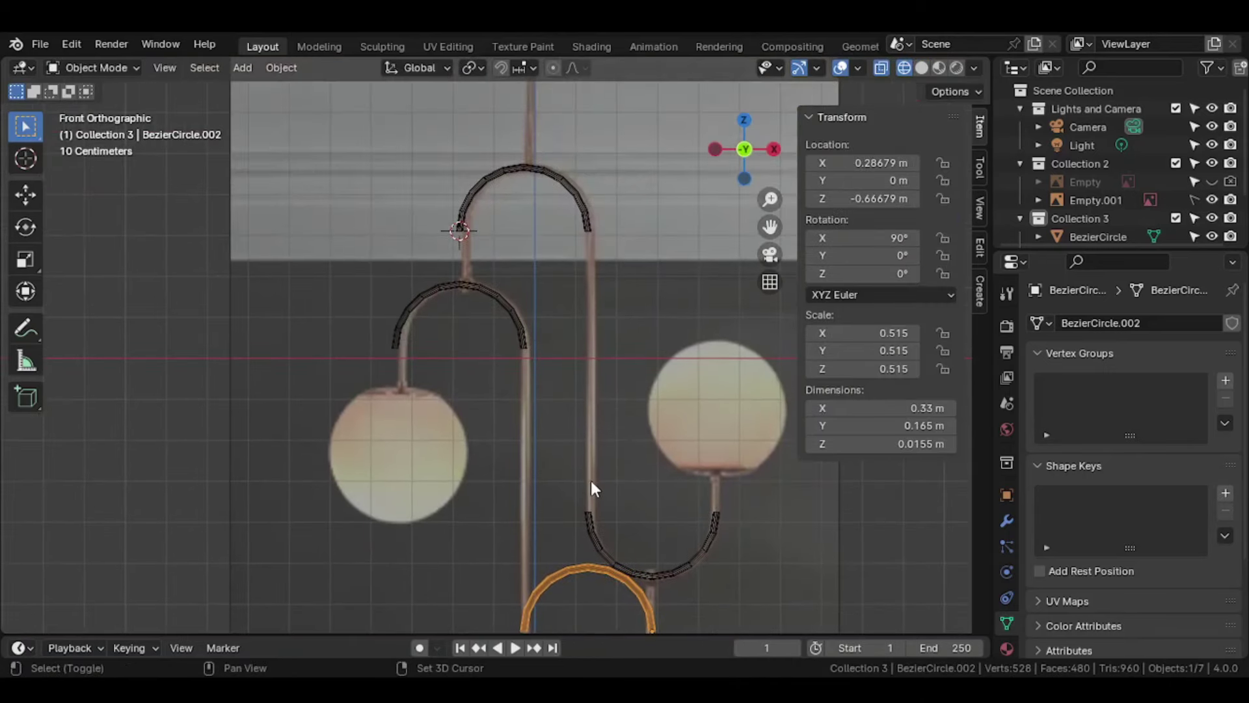
pyautogui.press('Tab')
# Step: Invert the bottom ring's selection and delete its upper half, leaving a downward U-bend
pyautogui.press('l')
pyautogui.moveTo(594, 488); pyautogui.dragTo(581, 390, button='middle')
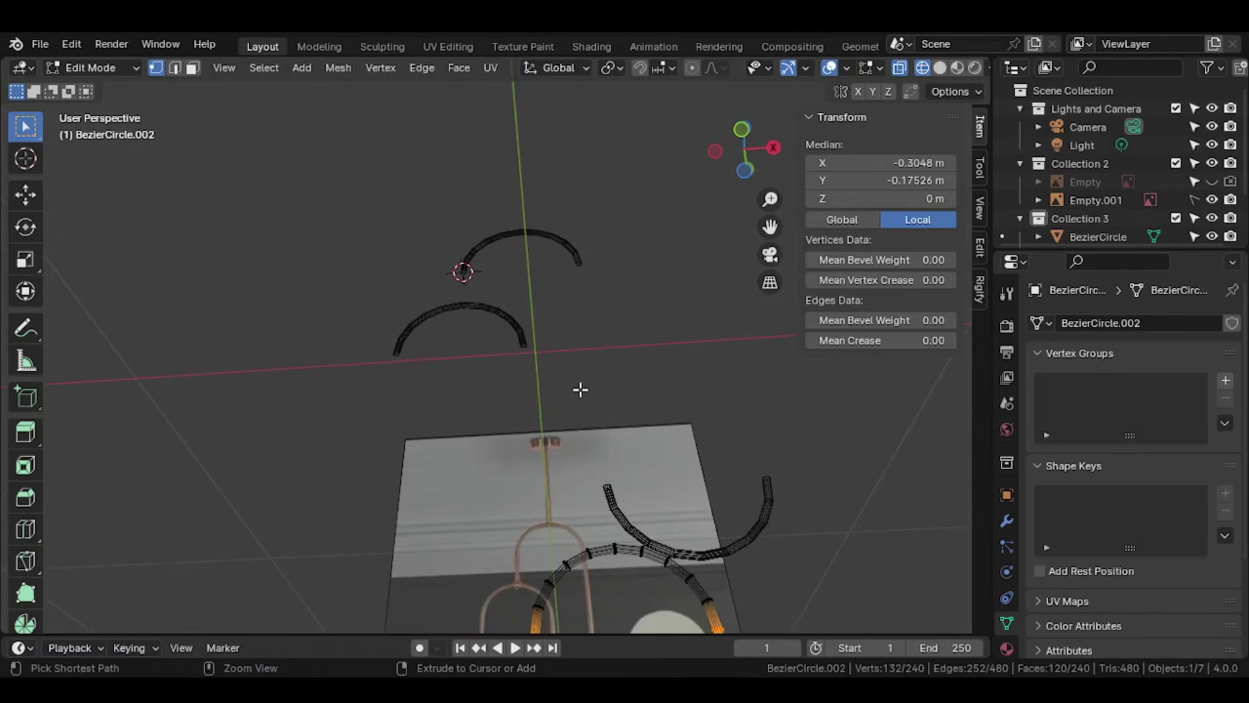
pyautogui.hotkey('ctrl', 'i')
pyautogui.press('x')
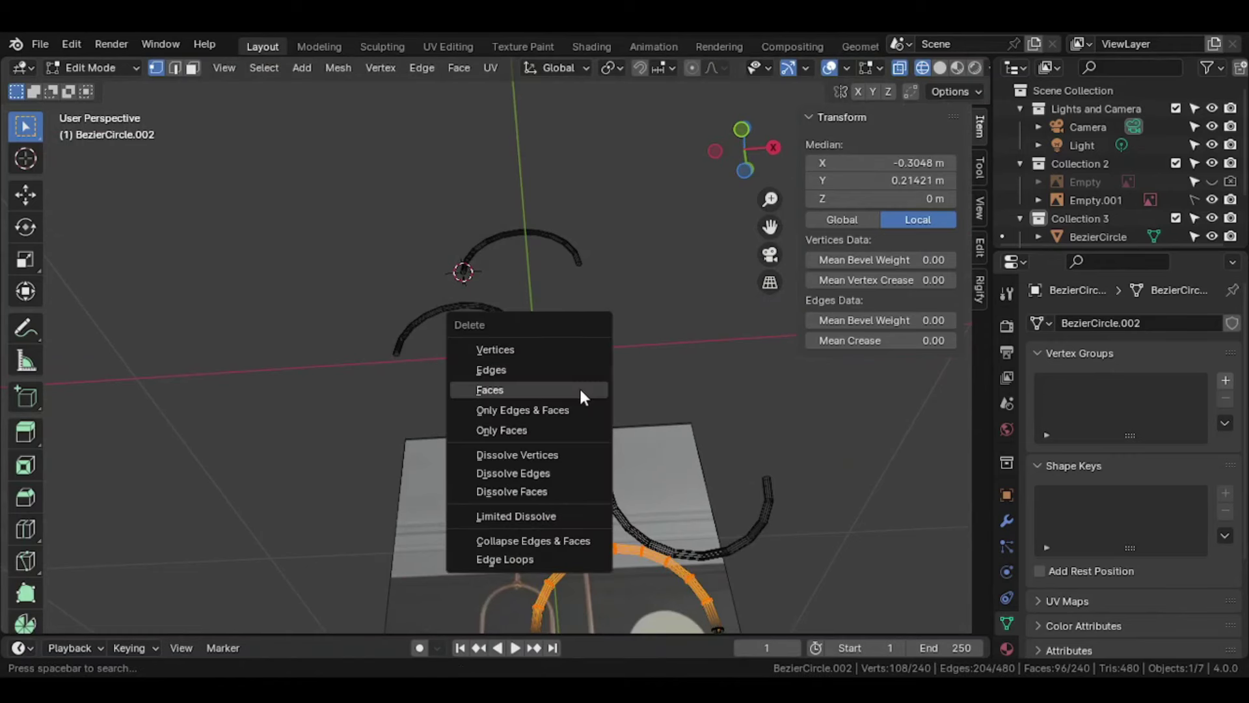
pyautogui.click(568, 353)
pyautogui.press('Tab')
# Step: Return to front view, centre the lamp and check the trimmed bends in Edit Mode
pyautogui.scroll(-1, 567, 350)
pyautogui.moveTo(567, 350); pyautogui.dragTo(579, 405, button='middle')
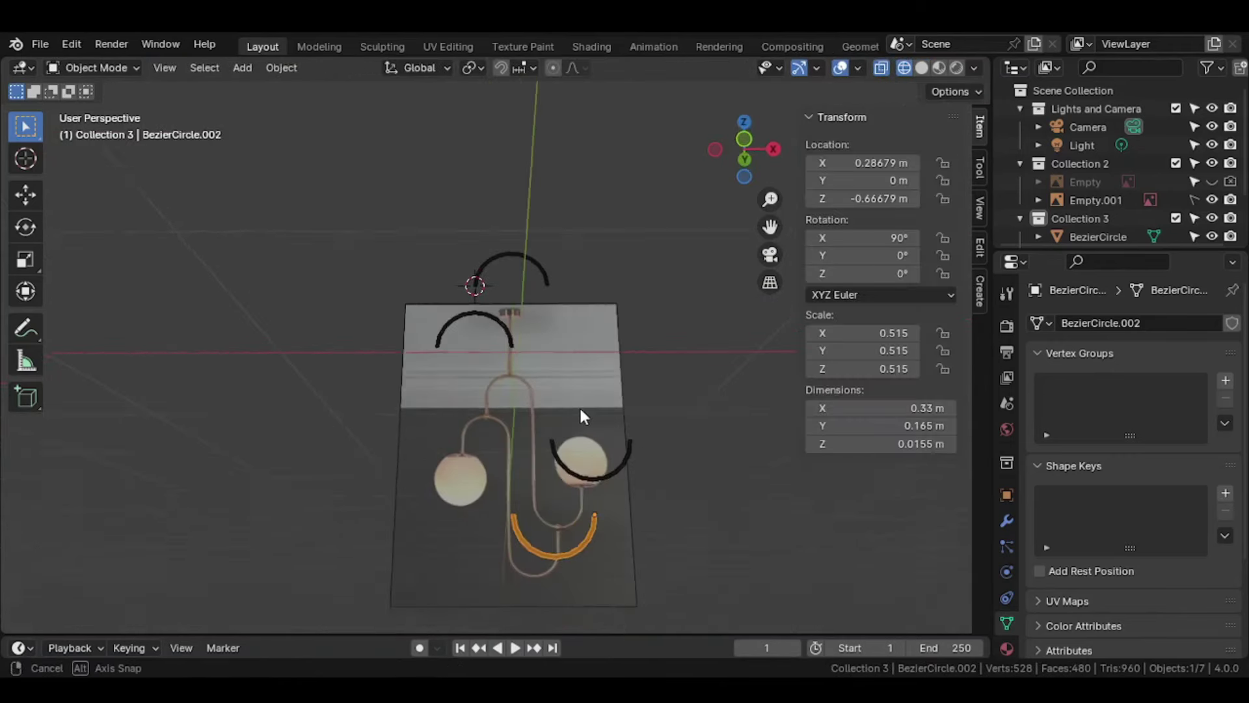
pyautogui.click(747, 139)
pyautogui.scroll(5, 661, 241)
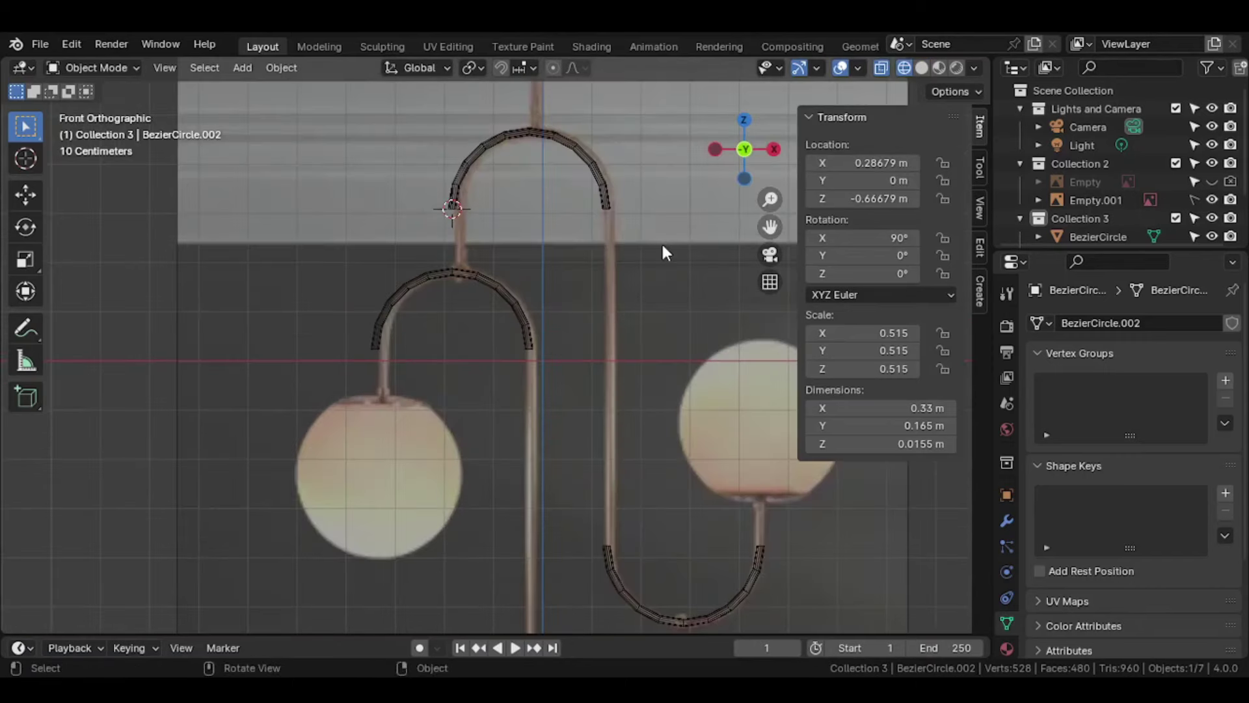
pyautogui.keyDown('shift'); pyautogui.moveTo(654, 244); pyautogui.dragTo(547, 186, button='middle'); pyautogui.keyUp('shift')
pyautogui.press('Tab')
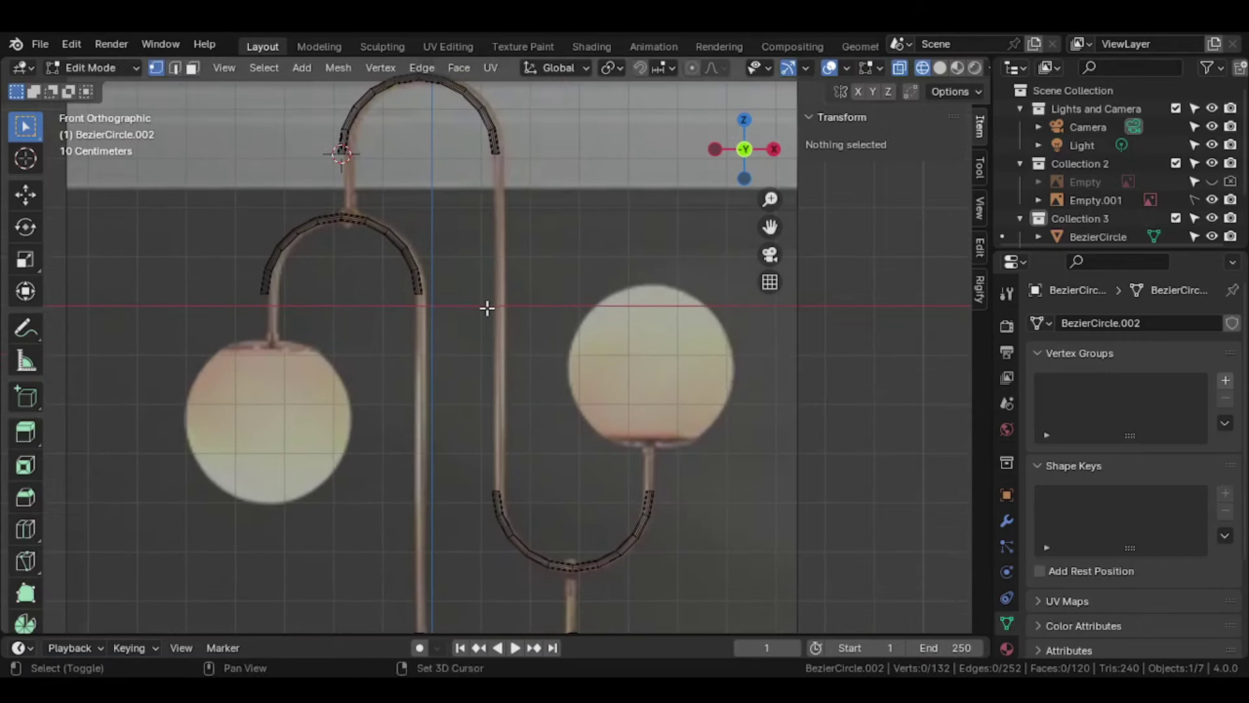
pyautogui.press('Tab')
pyautogui.scroll(-3, 486, 303)
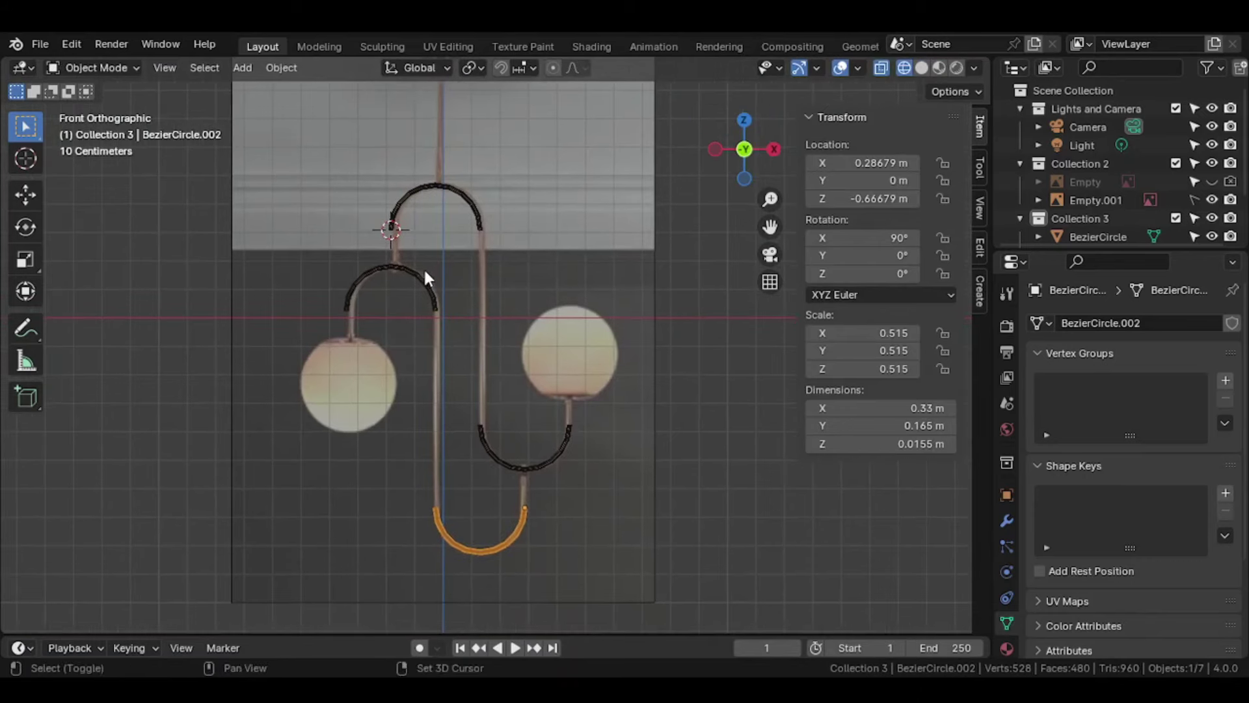
# Step: Join the top arch and the right U-bend into one object with Ctrl+J
pyautogui.scroll(3, 481, 241)
pyautogui.click(469, 147)
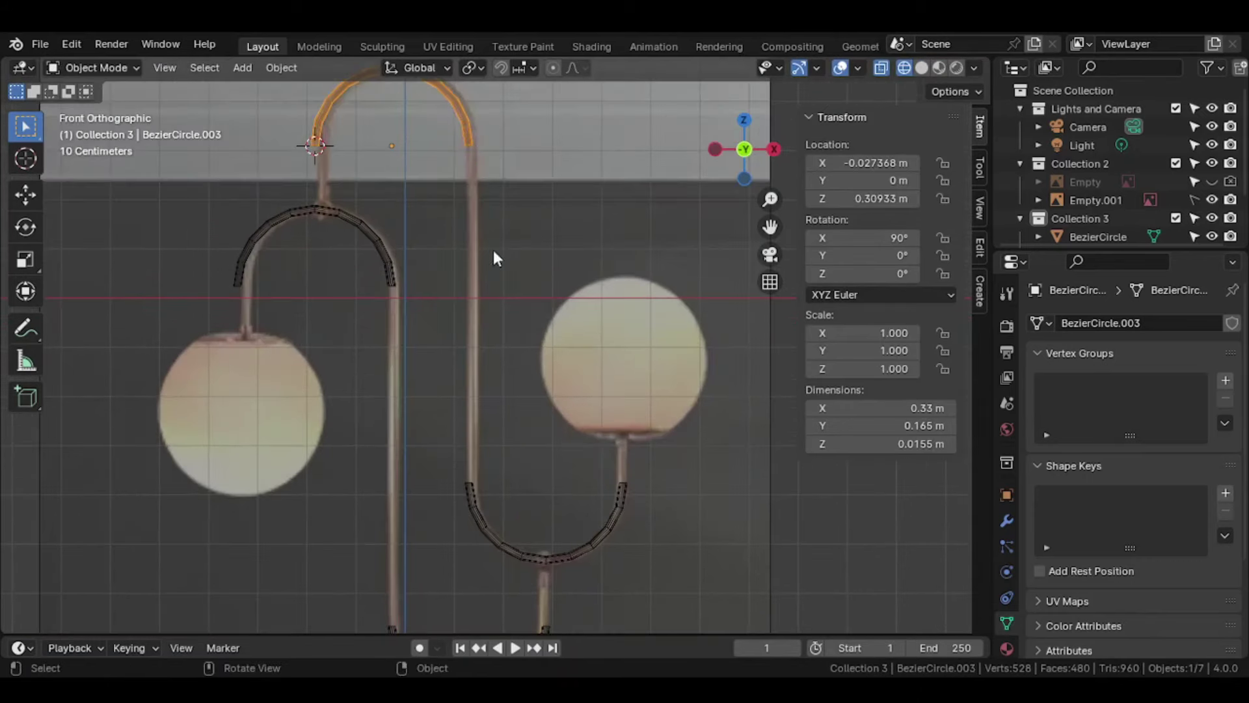
pyautogui.keyDown('shift'); pyautogui.click(475, 506); pyautogui.keyUp('shift')
pyautogui.press('ctrl')
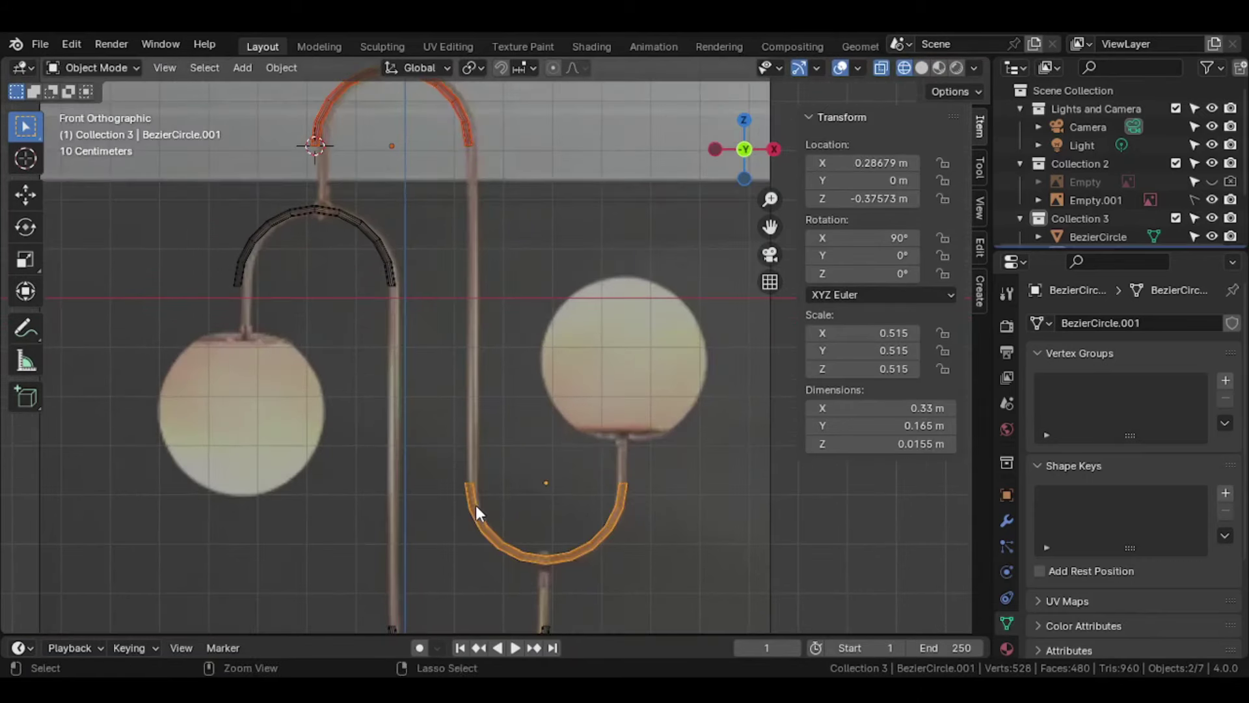
pyautogui.hotkey('ctrl', 'j')
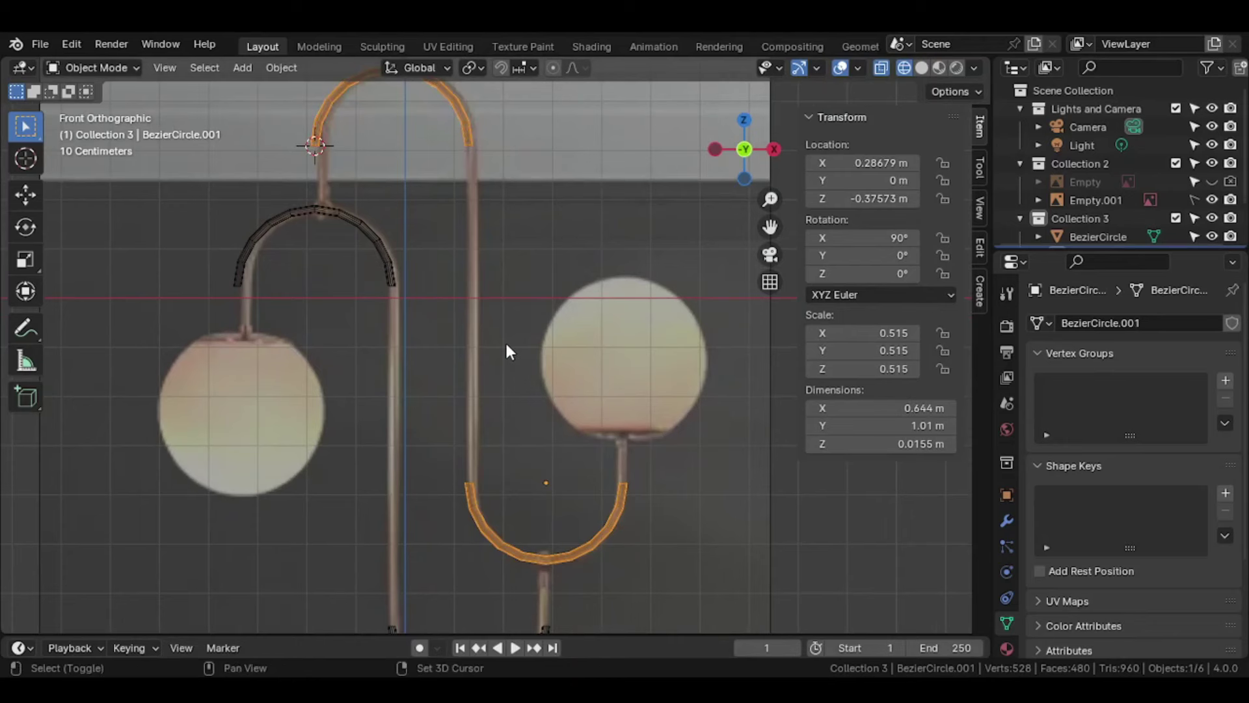
# Step: Bridge the arch's right-leg end ring to the U-bend's left end ring with LoopTools
pyautogui.keyDown('shift'); pyautogui.moveTo(505, 341); pyautogui.dragTo(508, 505, button='middle'); pyautogui.keyUp('shift')
pyautogui.press('Tab')
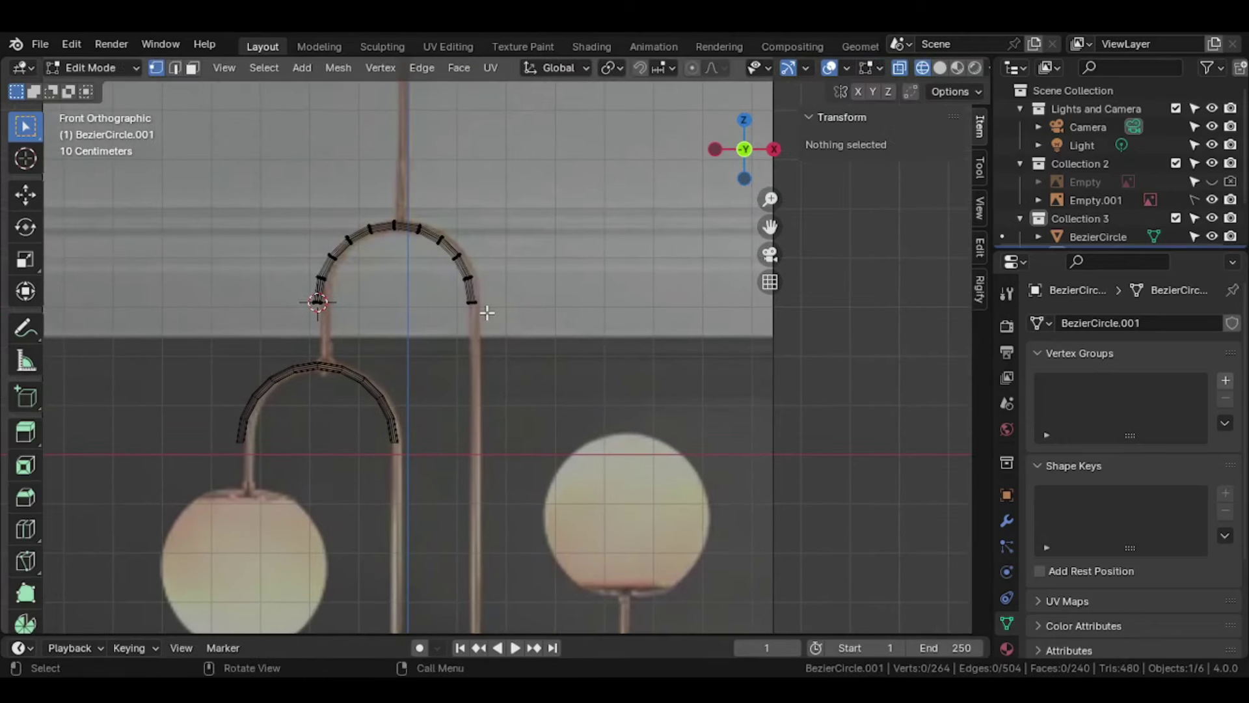
pyautogui.scroll(2, 486, 313)
pyautogui.keyDown('alt'); pyautogui.click(443, 273); pyautogui.keyUp('alt')
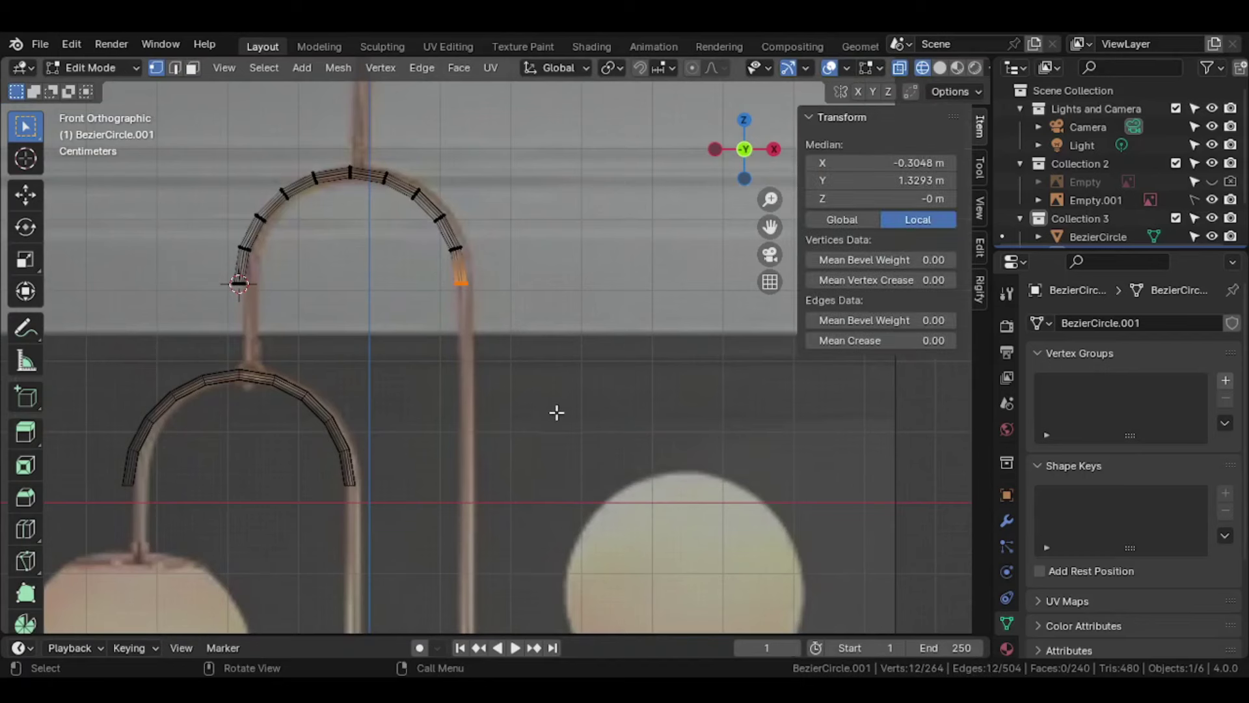
pyautogui.keyDown('shift'); pyautogui.moveTo(555, 413); pyautogui.dragTo(549, 182, button='middle'); pyautogui.keyUp('shift')
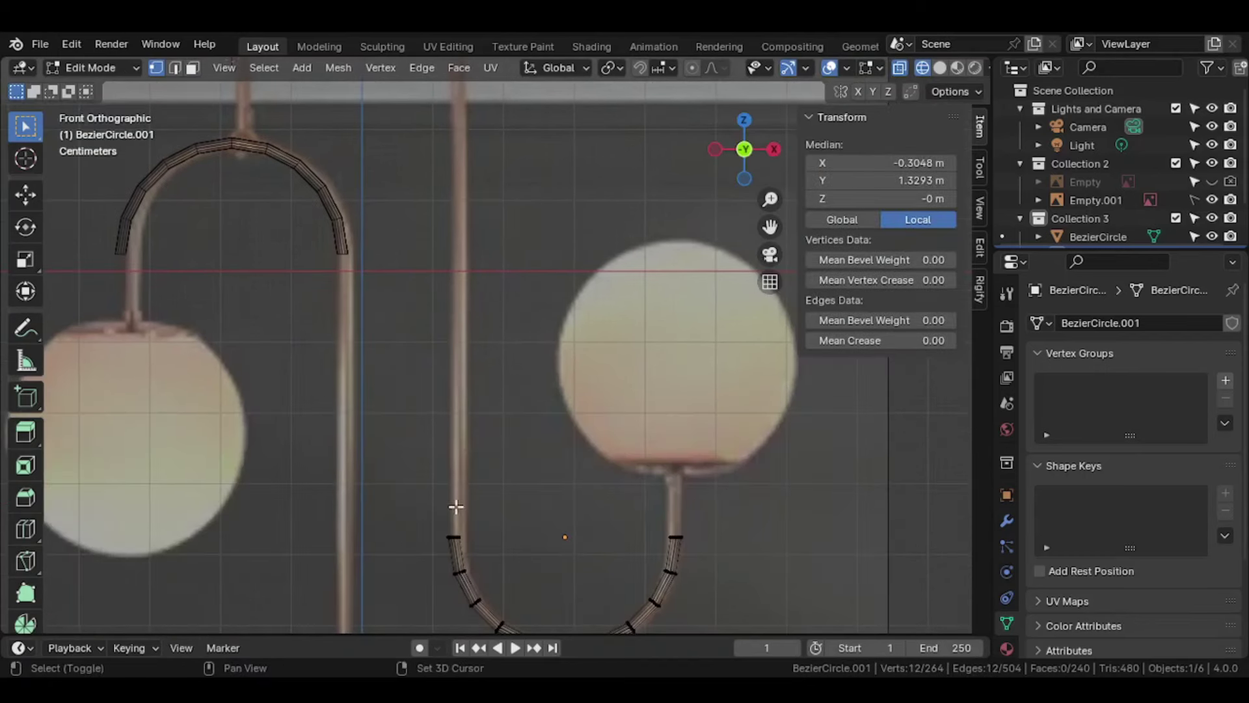
pyautogui.keyDown('shift'); pyautogui.moveTo(442, 506); pyautogui.dragTo(484, 548); pyautogui.keyUp('shift')
pyautogui.scroll(-1, 484, 480)
pyautogui.scroll(-2, 484, 480)
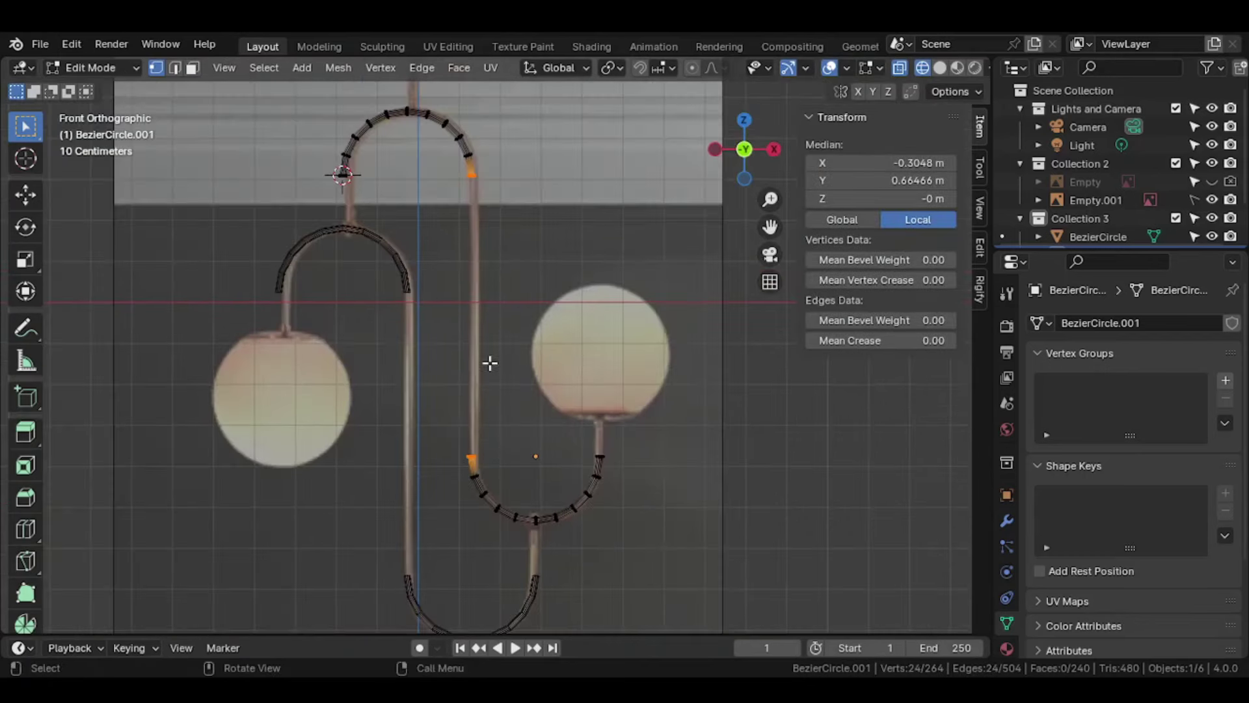
pyautogui.rightClick(489, 360)
pyautogui.moveTo(430, 200)
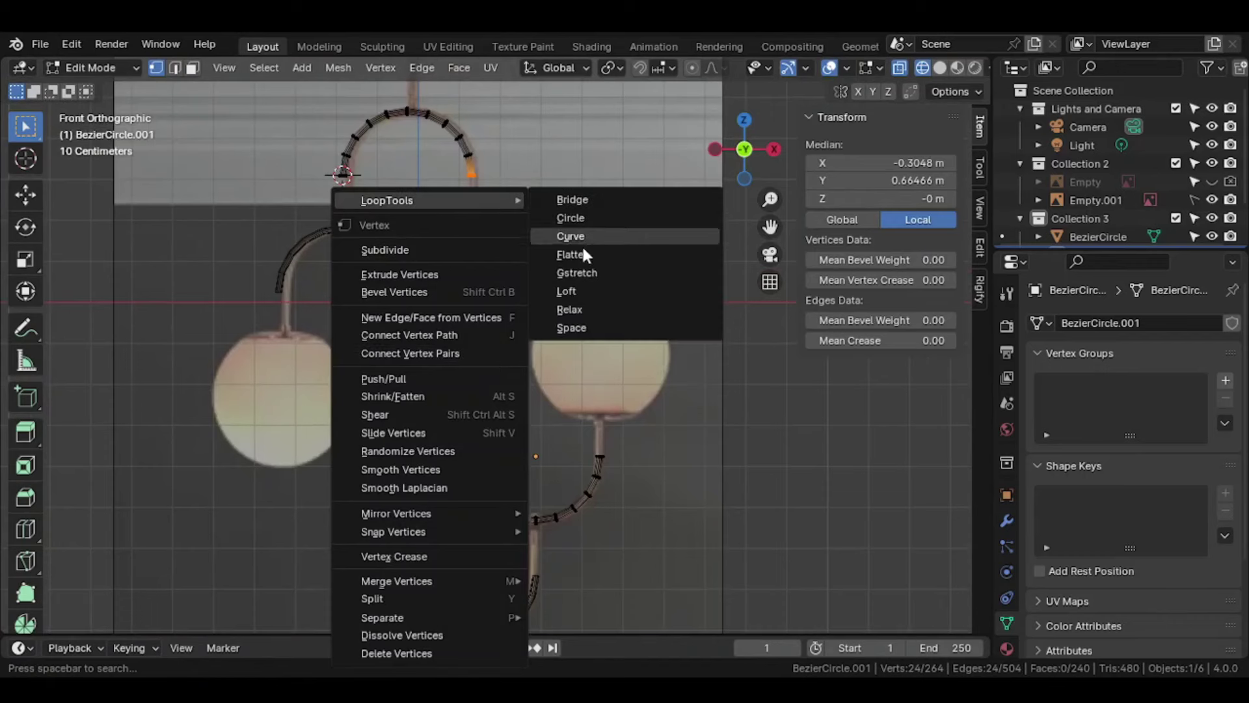
pyautogui.click(572, 200)
# Step: Return to Object Mode in front view and select the small upper-left arch
pyautogui.moveTo(584, 205)
pyautogui.mouseDown(button='middle')
pyautogui.moveTo(521, 349)
pyautogui.moveTo(653, 263)
pyautogui.moveTo(954, 235)
pyautogui.moveTo(543, 327)
pyautogui.moveTo(479, 393)
pyautogui.moveTo(643, 175)
pyautogui.mouseUp(button='middle')
pyautogui.press('Tab')
pyautogui.scroll(2, 521, 348)
pyautogui.scroll(1, 521, 349)
pyautogui.click(723, 169)
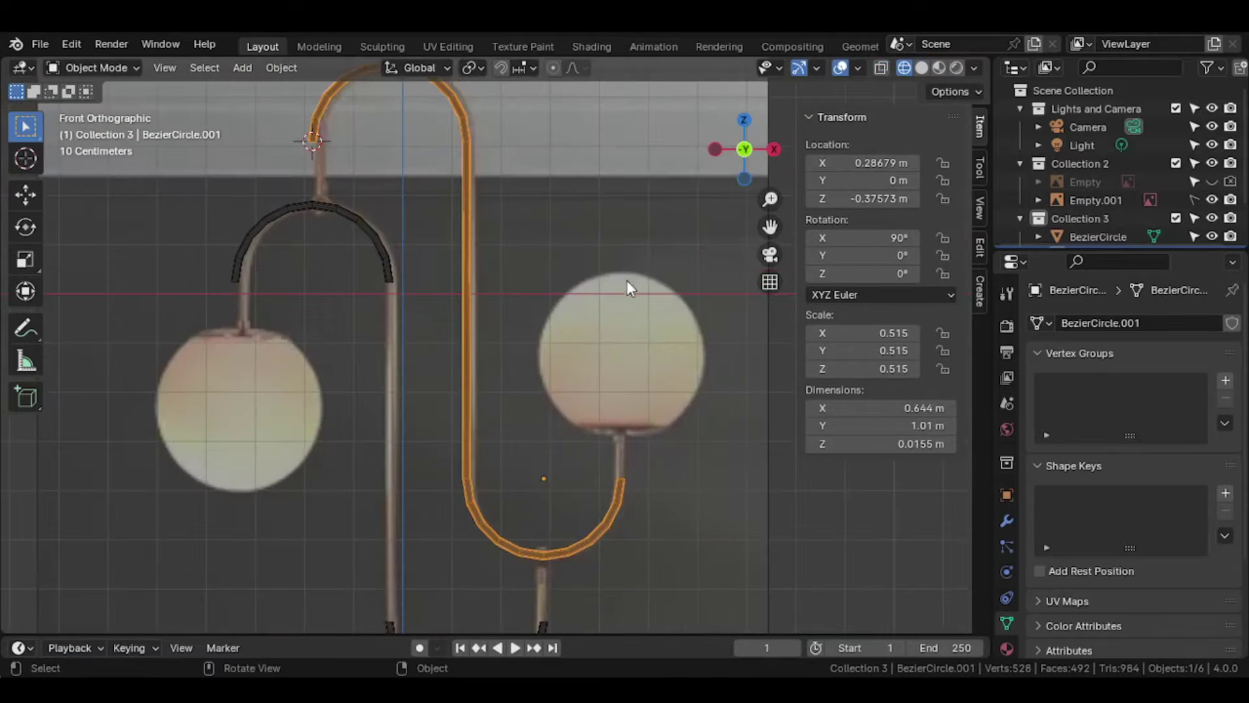
pyautogui.keyDown('shift'); pyautogui.moveTo(626, 280); pyautogui.dragTo(610, 236, button='middle'); pyautogui.keyUp('shift')
pyautogui.scroll(1, 616, 306)
pyautogui.scroll(-1, 616, 306)
pyautogui.scroll(-2, 613, 354)
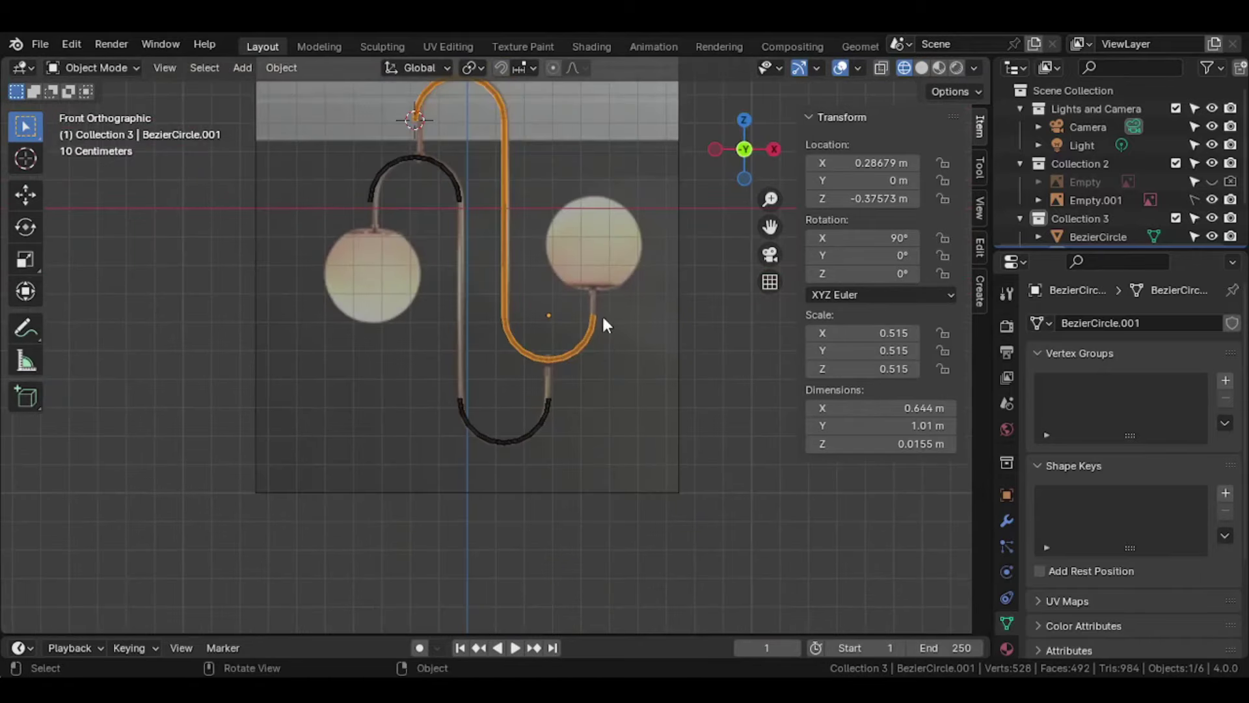
pyautogui.keyDown('shift'); pyautogui.moveTo(602, 314); pyautogui.dragTo(604, 365, button='middle'); pyautogui.keyUp('shift')
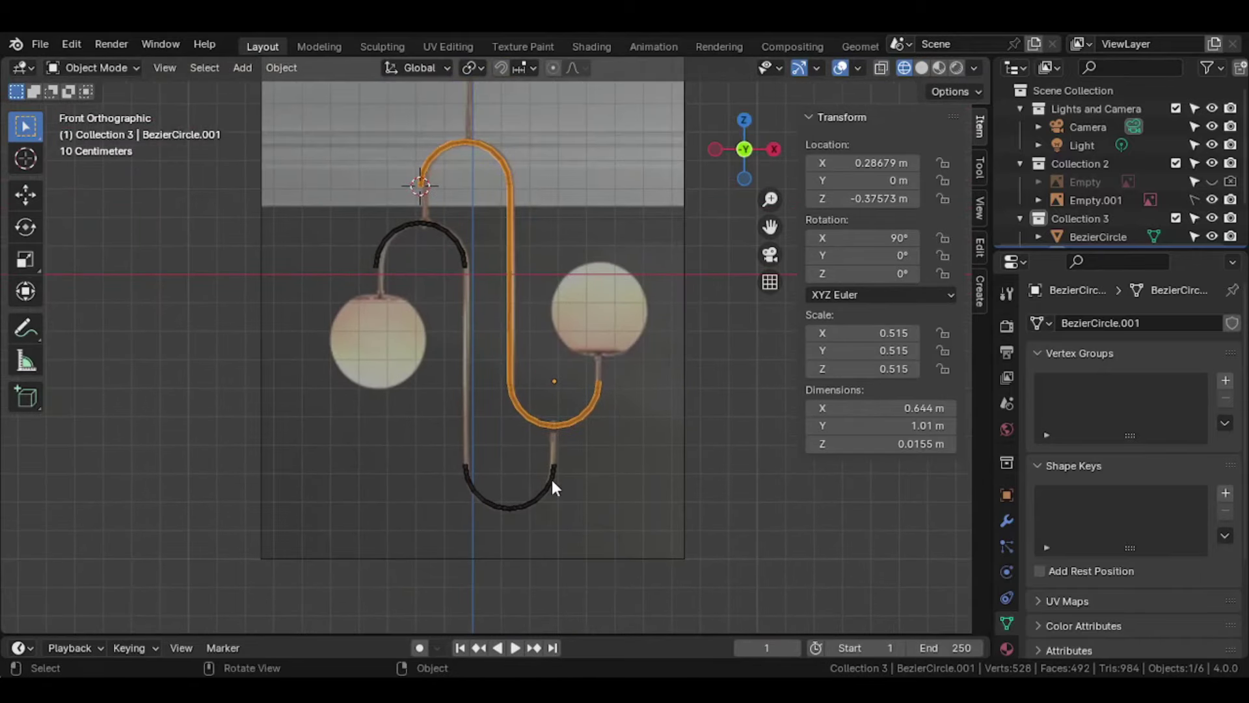
pyautogui.click(457, 286)
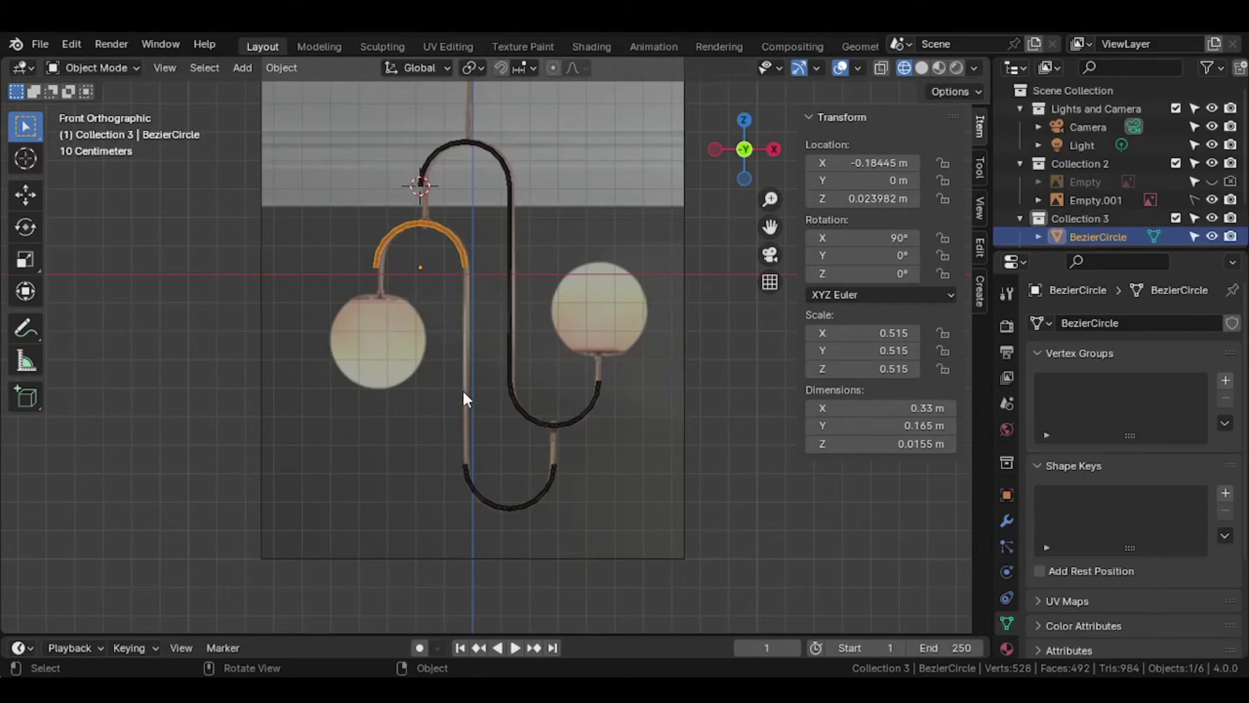
# Step: Select the small arch's end ring and the bottom U-bend's left end ring in Edit Mode
pyautogui.keyDown('shift'); pyautogui.click(465, 477); pyautogui.keyUp('shift')
pyautogui.press('Tab')
pyautogui.scroll(2, 458, 291)
pyautogui.moveTo(432, 225); pyautogui.dragTo(455, 260)
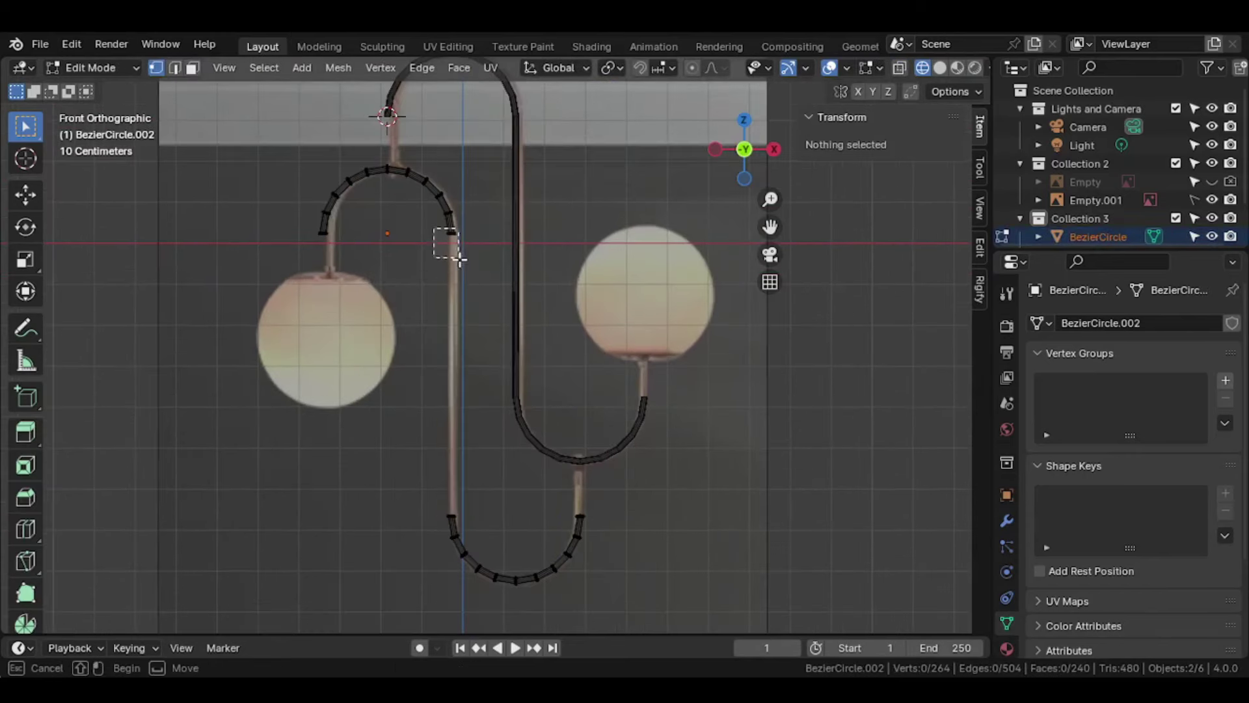
pyautogui.press('b')
pyautogui.moveTo(464, 523); pyautogui.dragTo(463, 521)
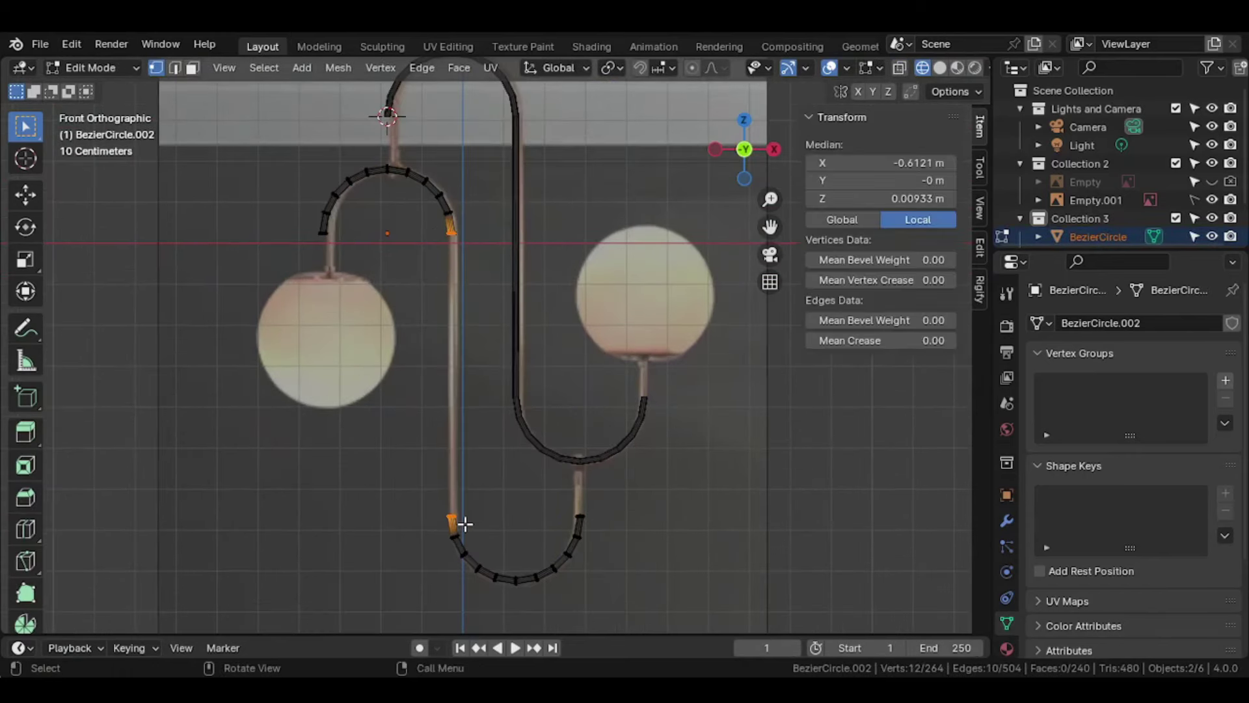
# Step: Bridge the two end rings into a straight tube, completing the left pipe
pyautogui.press('Tab')
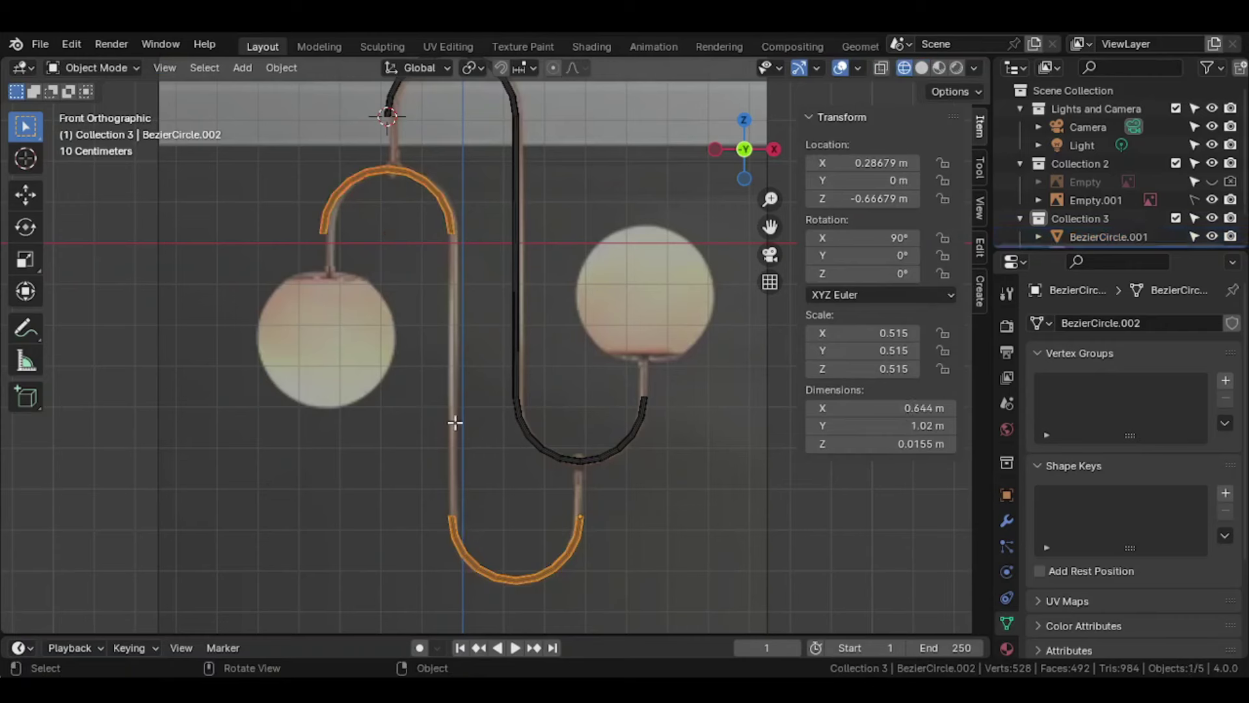
pyautogui.press('Tab')
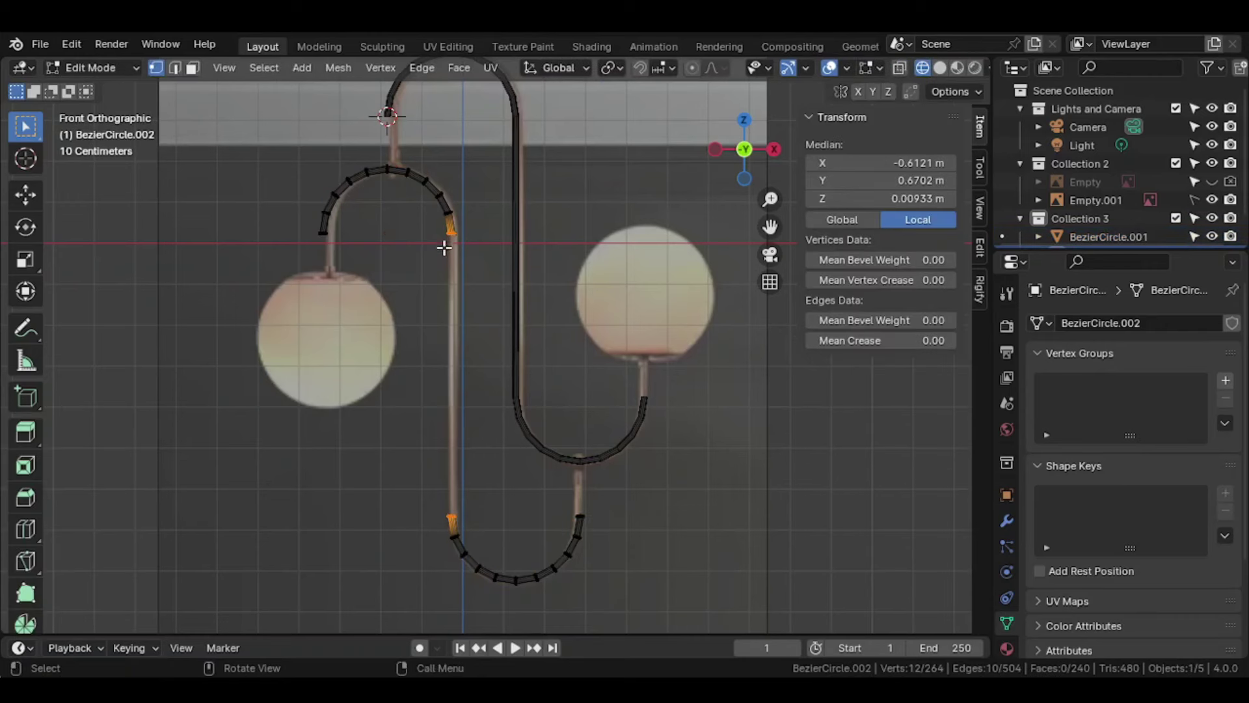
pyautogui.rightClick(444, 248)
pyautogui.click(511, 204)
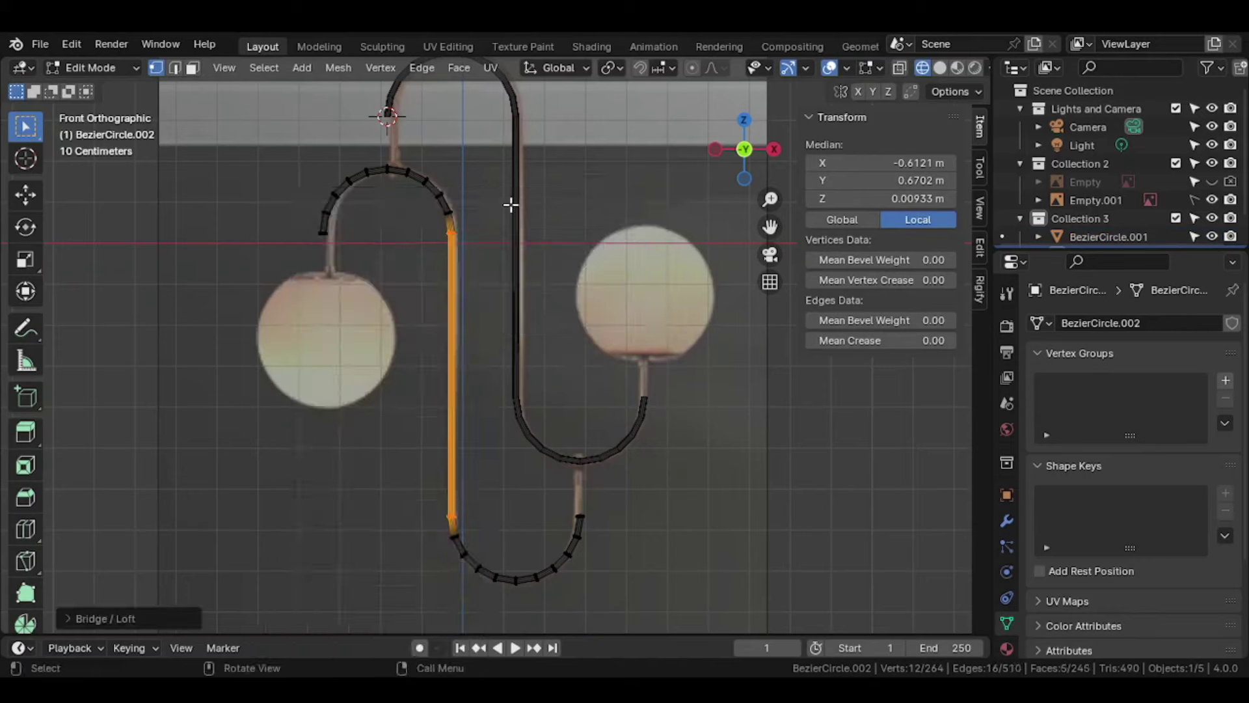
pyautogui.press('Tab')
pyautogui.moveTo(465, 262)
pyautogui.keyDown('shift'); pyautogui.mouseDown(button='middle')
pyautogui.moveTo(588, 299)
pyautogui.moveTo(373, 311)
pyautogui.moveTo(409, 260)
pyautogui.mouseUp(button='middle'); pyautogui.keyUp('shift')
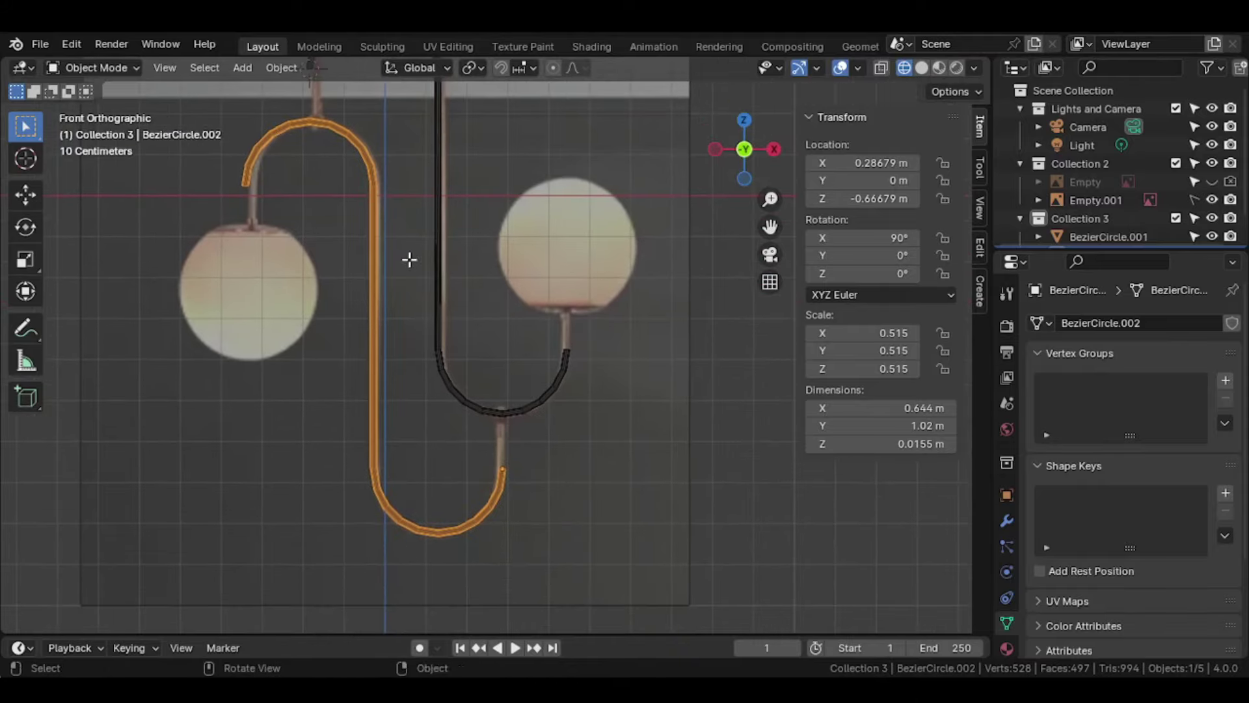
# Step: Re-enter Edit Mode on the pipe, reframe its bends and widen the 3D view area
pyautogui.press('Tab')
pyautogui.keyDown('shift'); pyautogui.moveTo(566, 416); pyautogui.dragTo(480, 264, button='middle'); pyautogui.keyUp('shift')
pyautogui.scroll(3, 463, 306)
pyautogui.scroll(3, 462, 307)
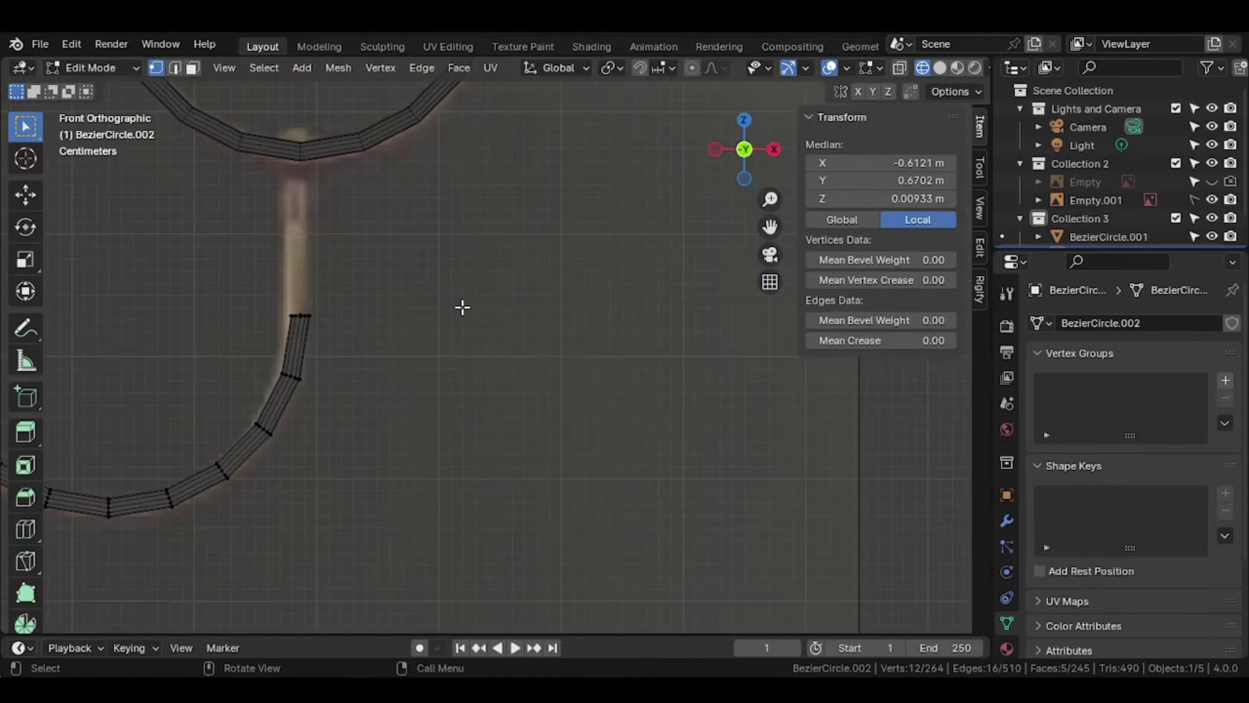
pyautogui.keyDown('shift'); pyautogui.moveTo(462, 307); pyautogui.dragTo(615, 361, button='middle'); pyautogui.keyUp('shift')
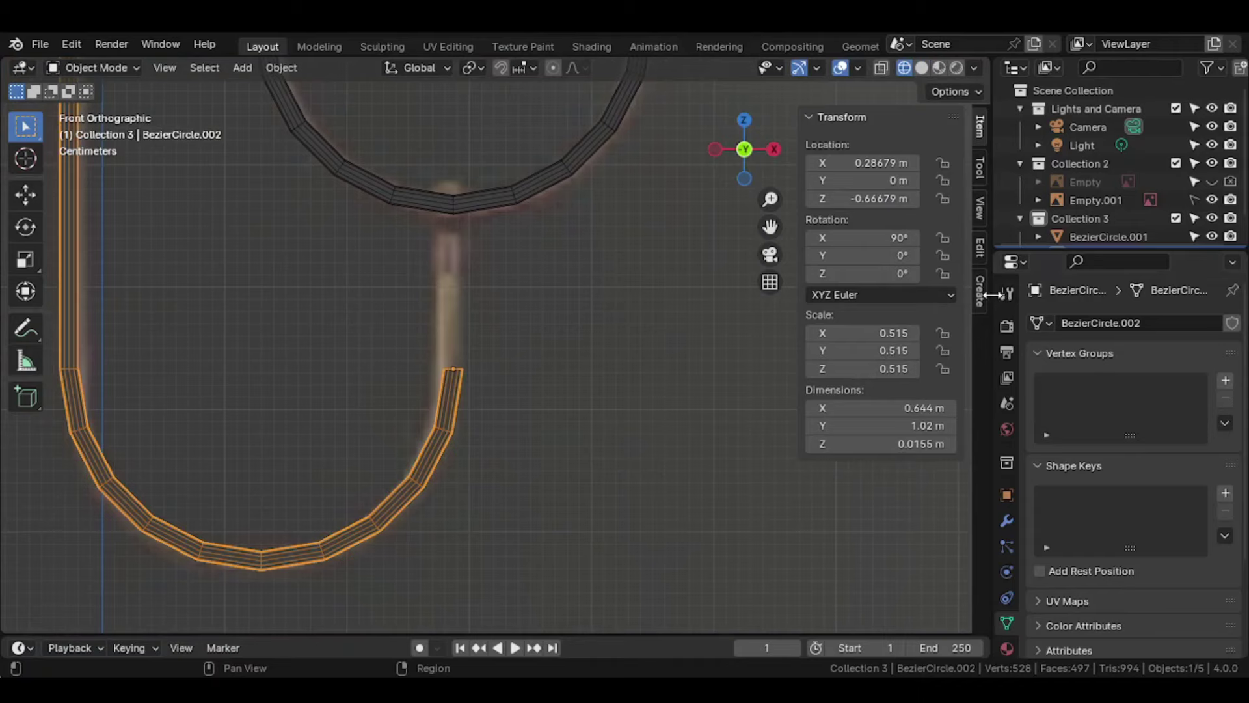
pyautogui.moveTo(995, 286)
pyautogui.mouseDown()
pyautogui.moveTo(1221, 59)
pyautogui.moveTo(846, 91)
pyautogui.mouseUp()
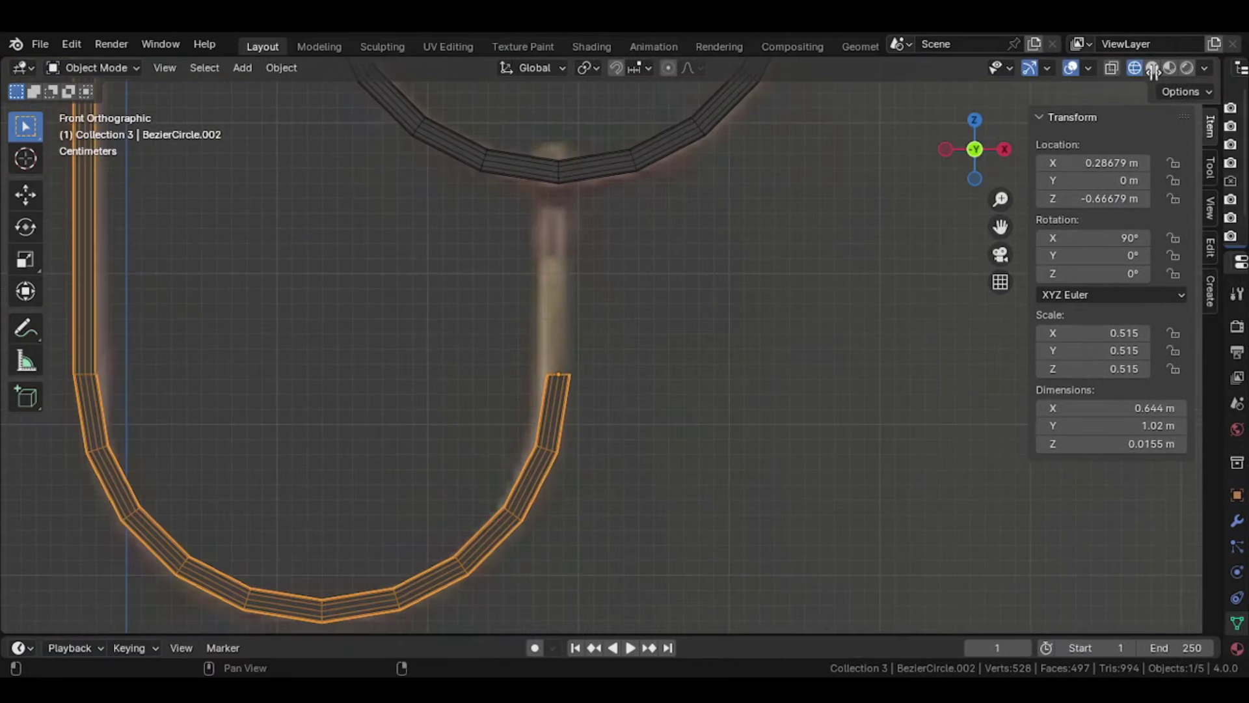
# Step: Turn the right area into an Image Editor showing Light 5.PNG and narrow the panel
pyautogui.click(869, 68)
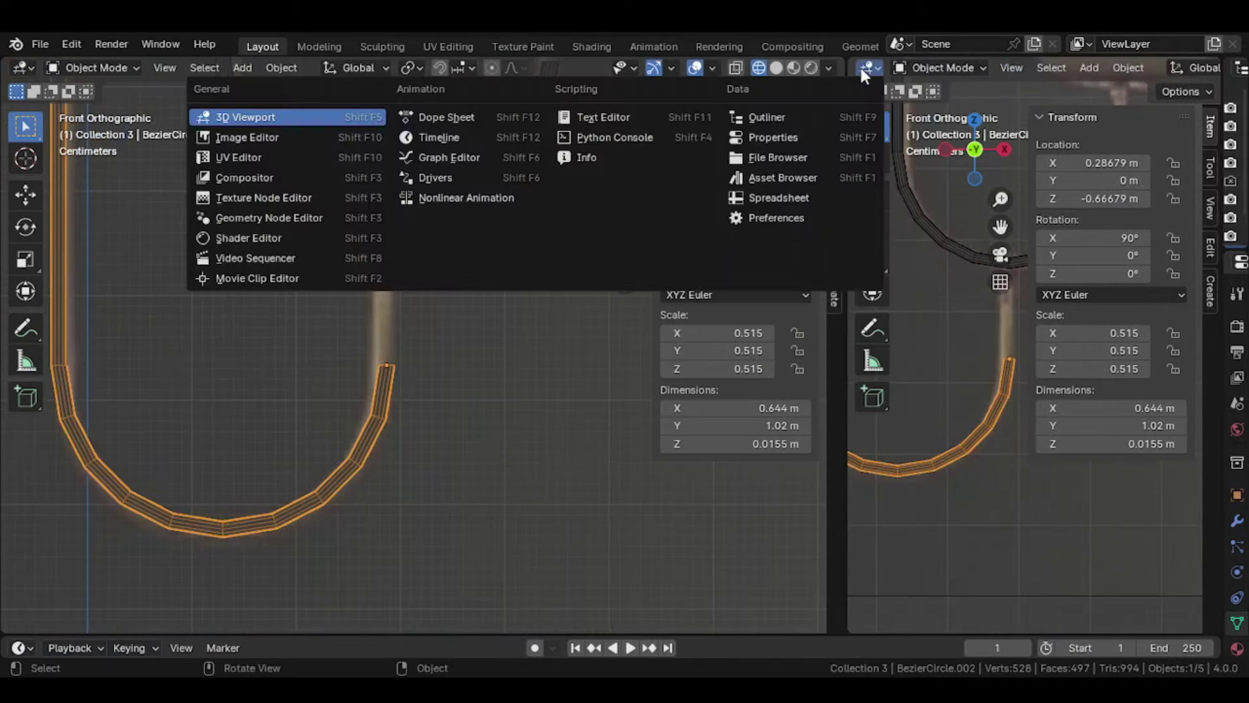
pyautogui.click(264, 136)
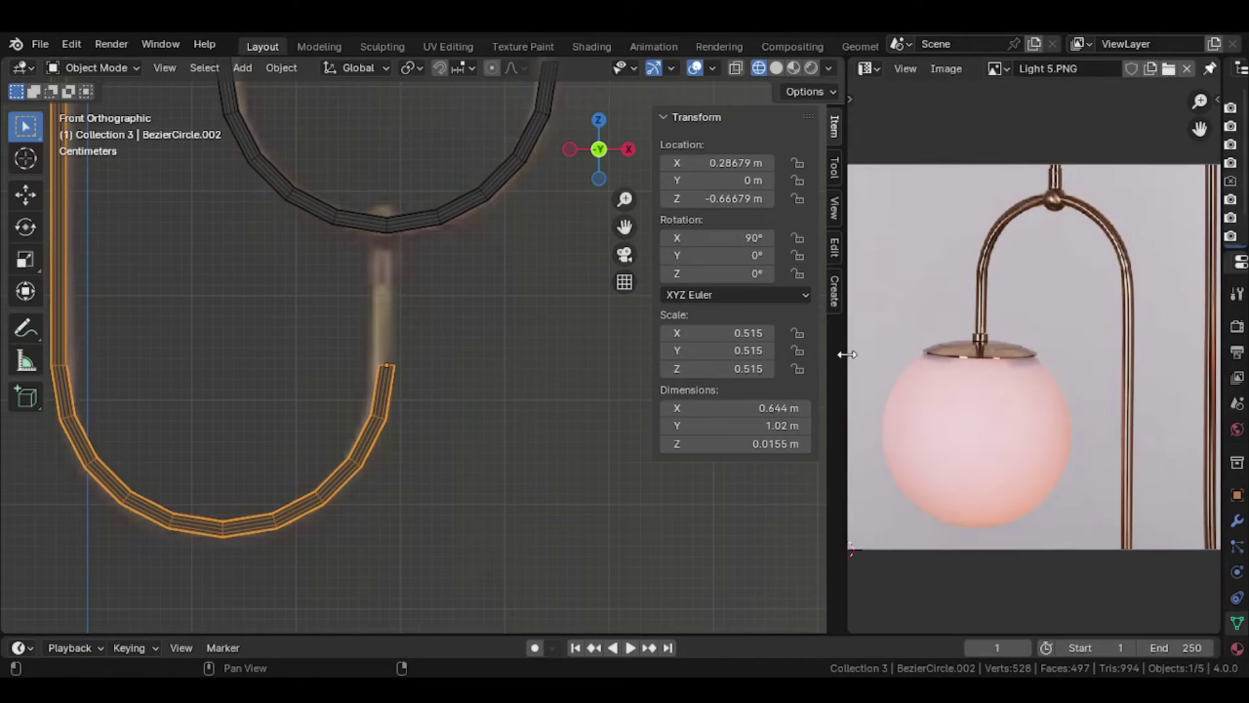
pyautogui.moveTo(846, 353); pyautogui.dragTo(926, 325)
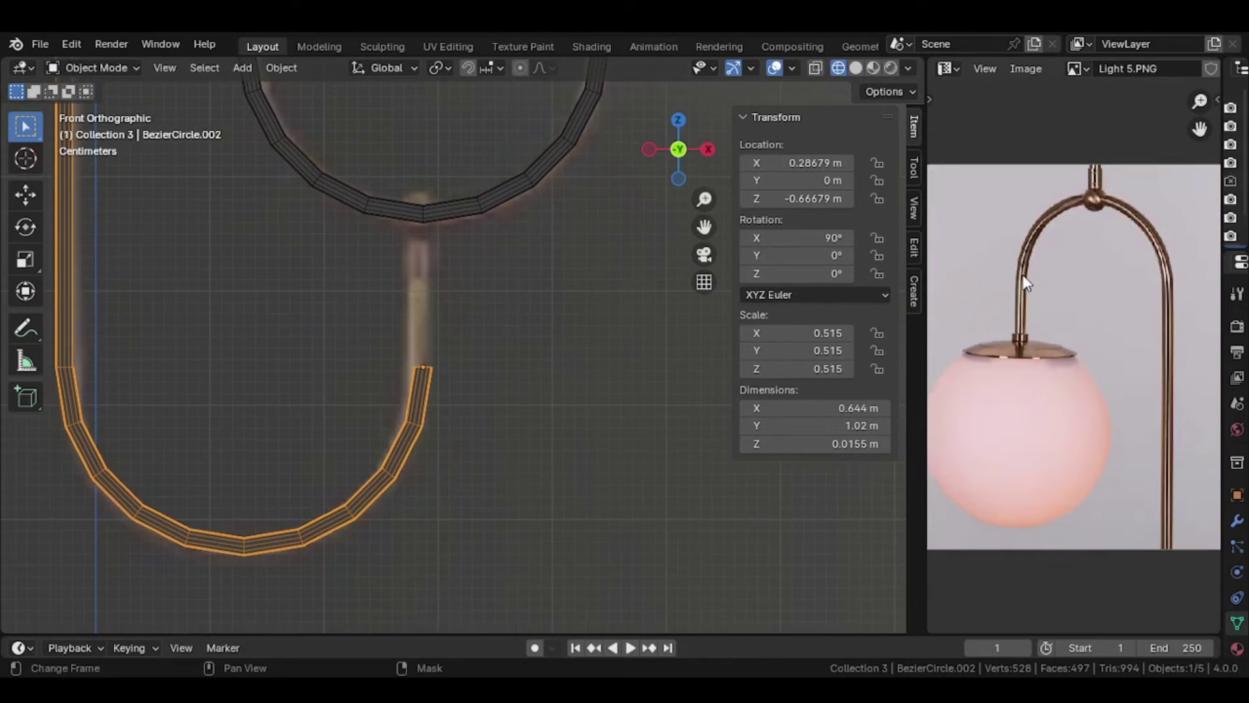
pyautogui.moveTo(1201, 129); pyautogui.dragTo(1210, 127)
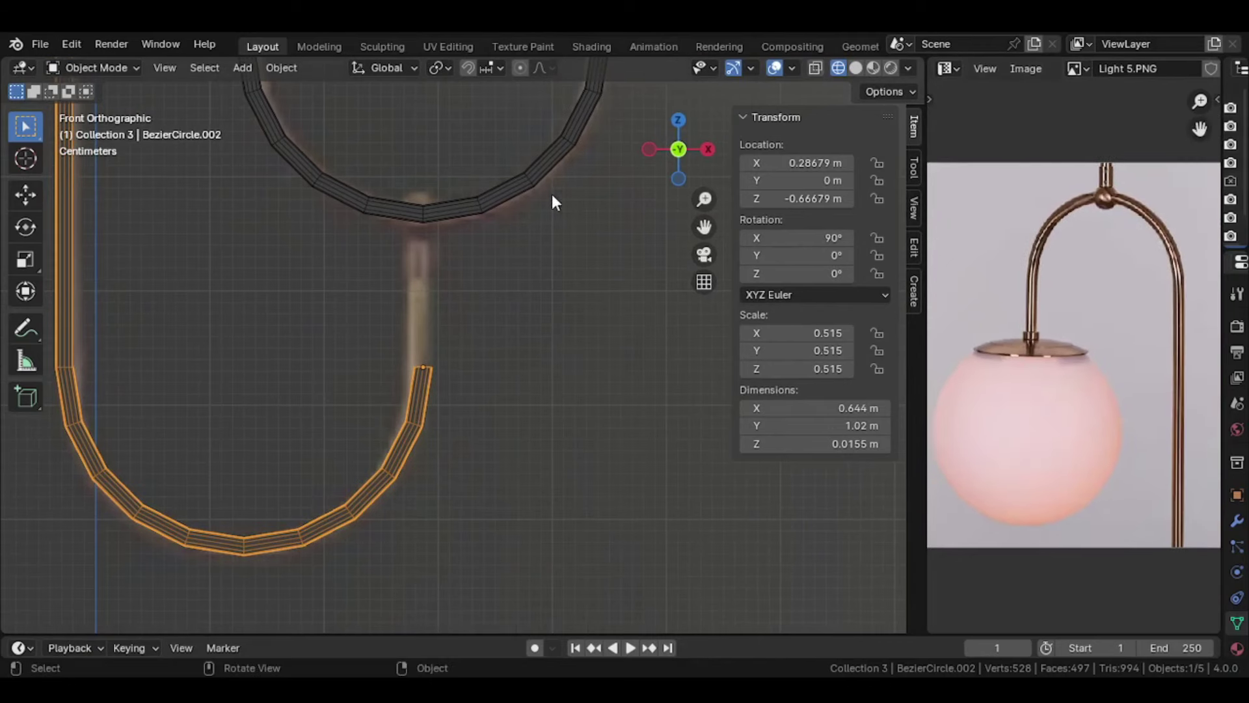
pyautogui.moveTo(704, 226); pyautogui.dragTo(678, 236)
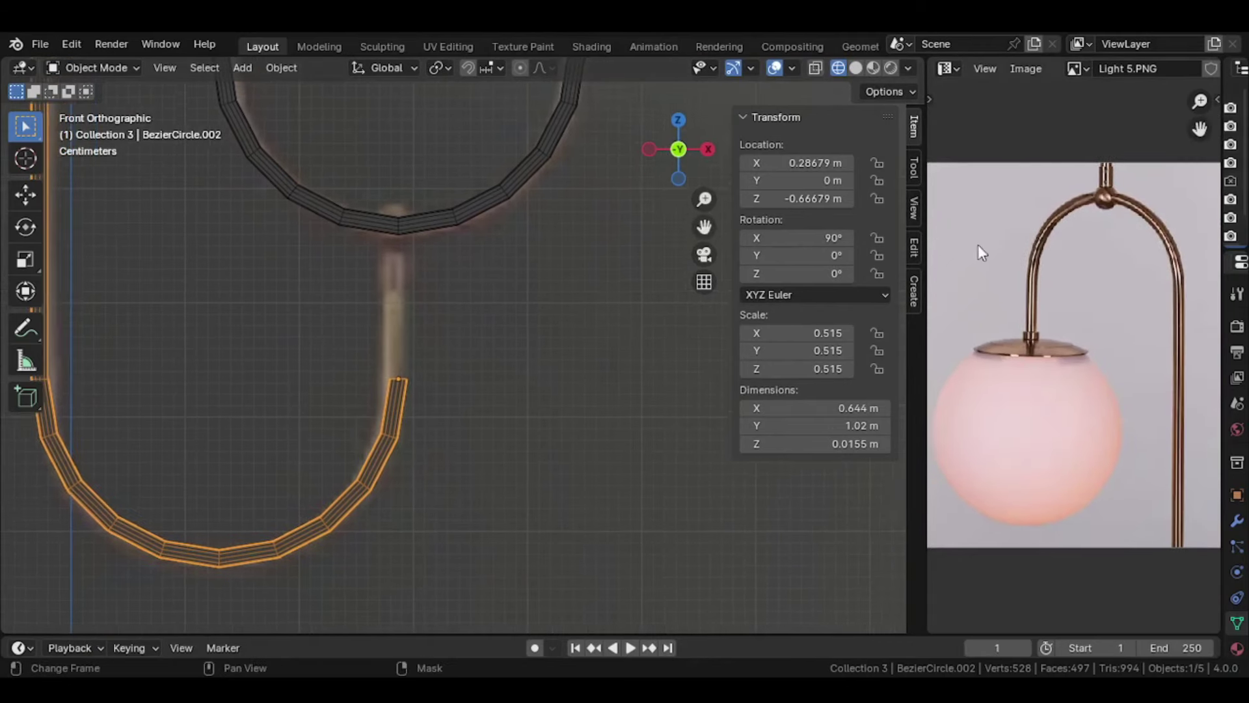
# Step: Fit the whole lamp photo in the panel and zoom in to study the globe joint
pyautogui.scroll(-4, 1072, 68)
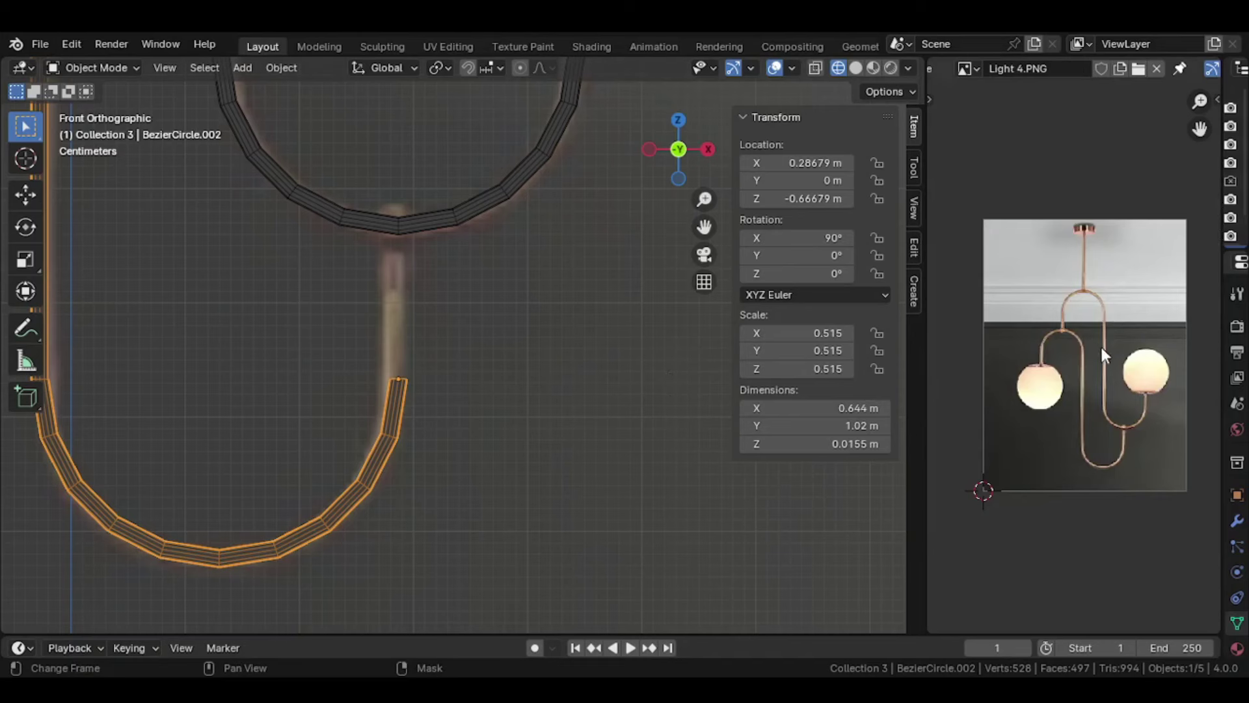
pyautogui.scroll(6, 1105, 349)
pyautogui.press('Home')
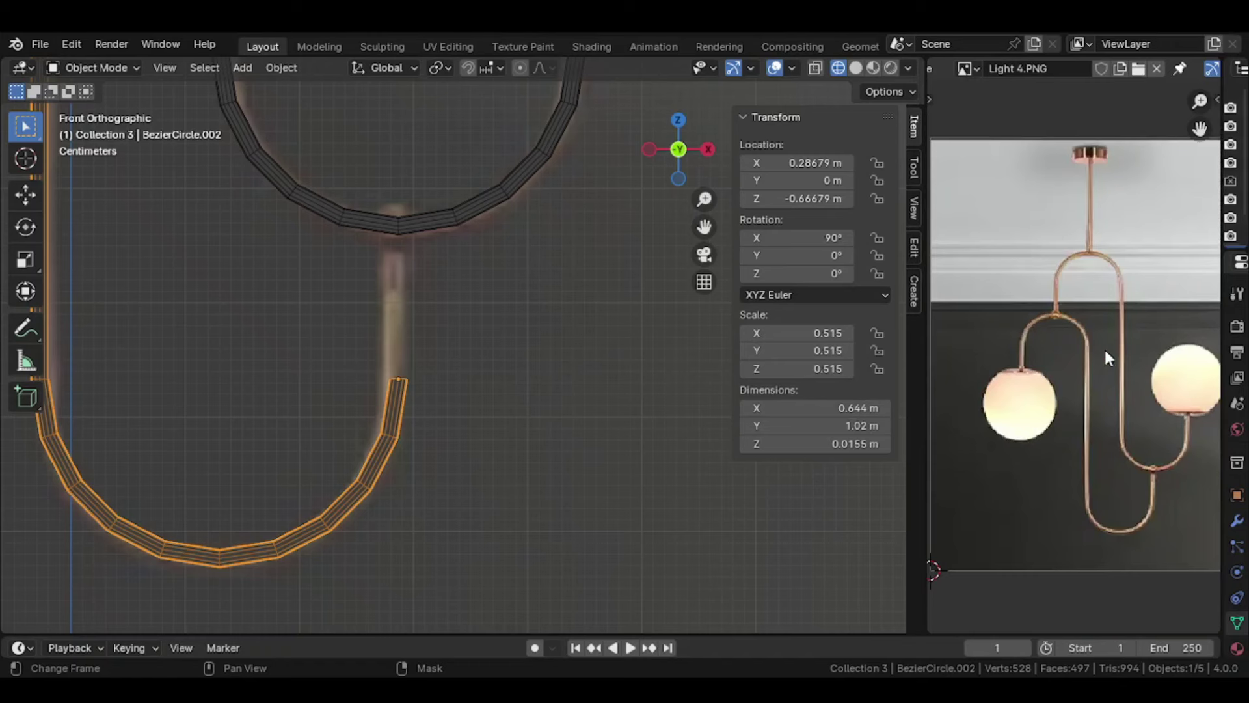
pyautogui.scroll(2, 1104, 346)
pyautogui.scroll(2, 1099, 342)
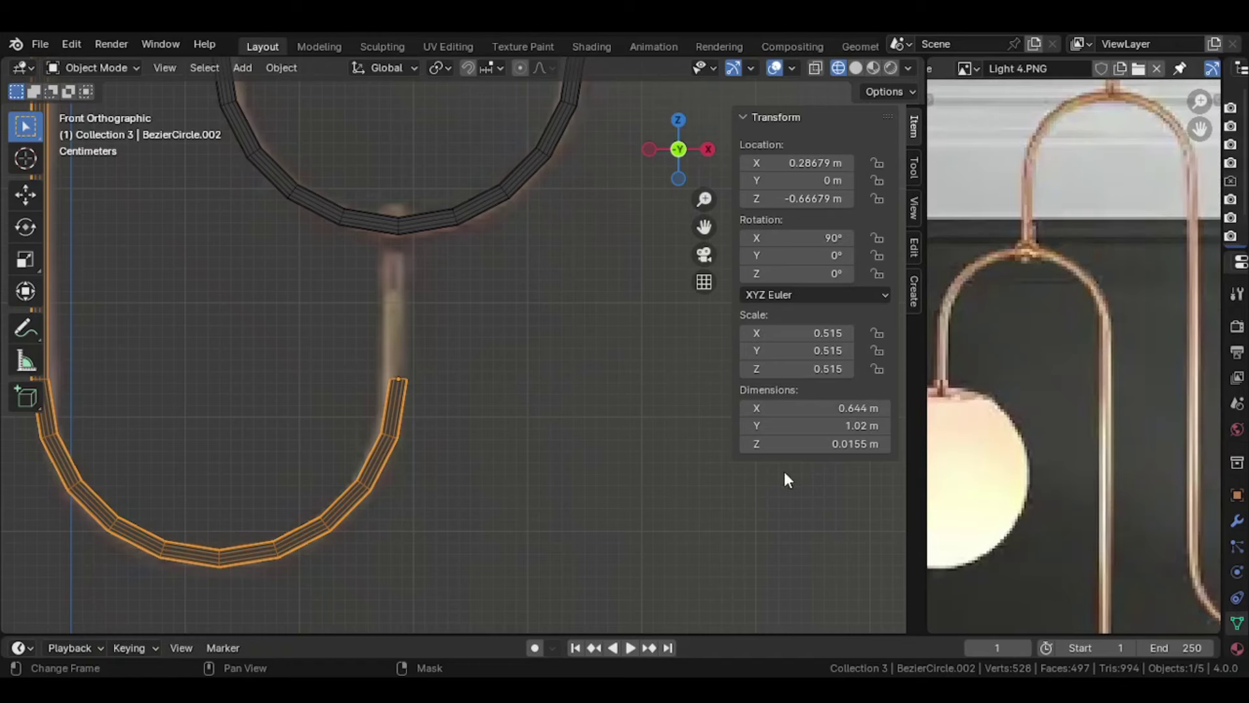
pyautogui.scroll(-2, 1114, 318)
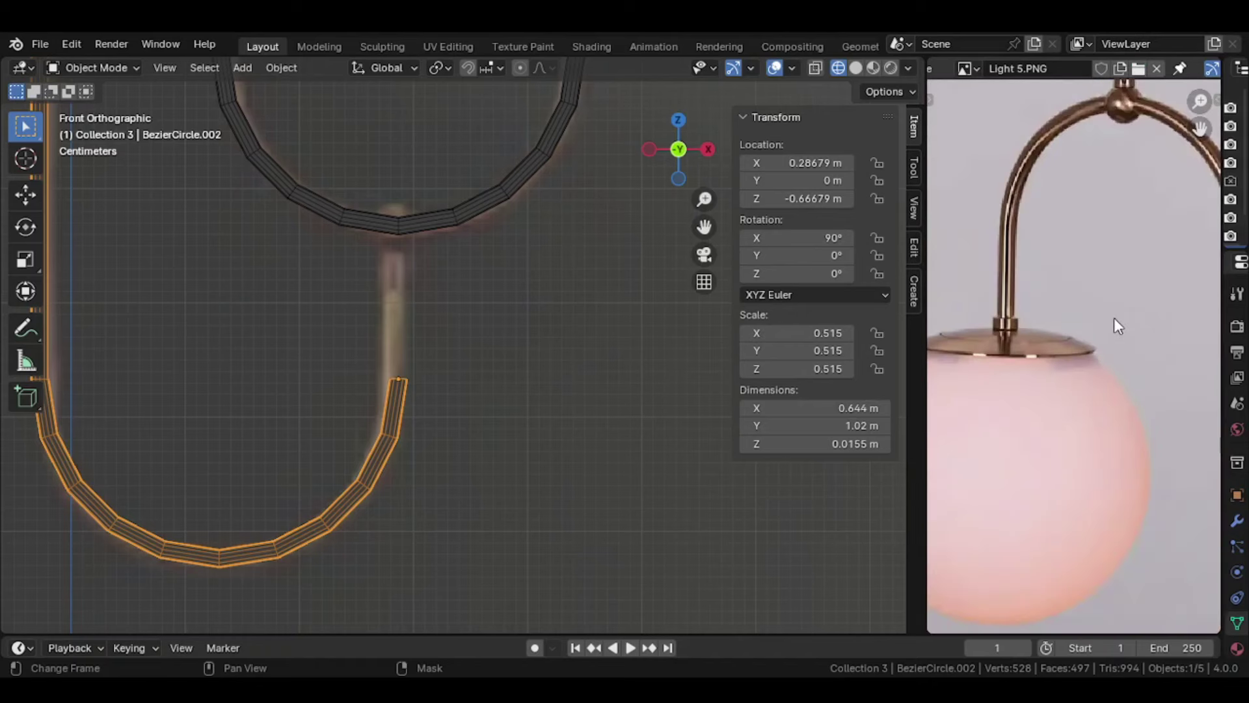
pyautogui.scroll(-1, 1114, 318)
pyautogui.scroll(-1, 1114, 318)
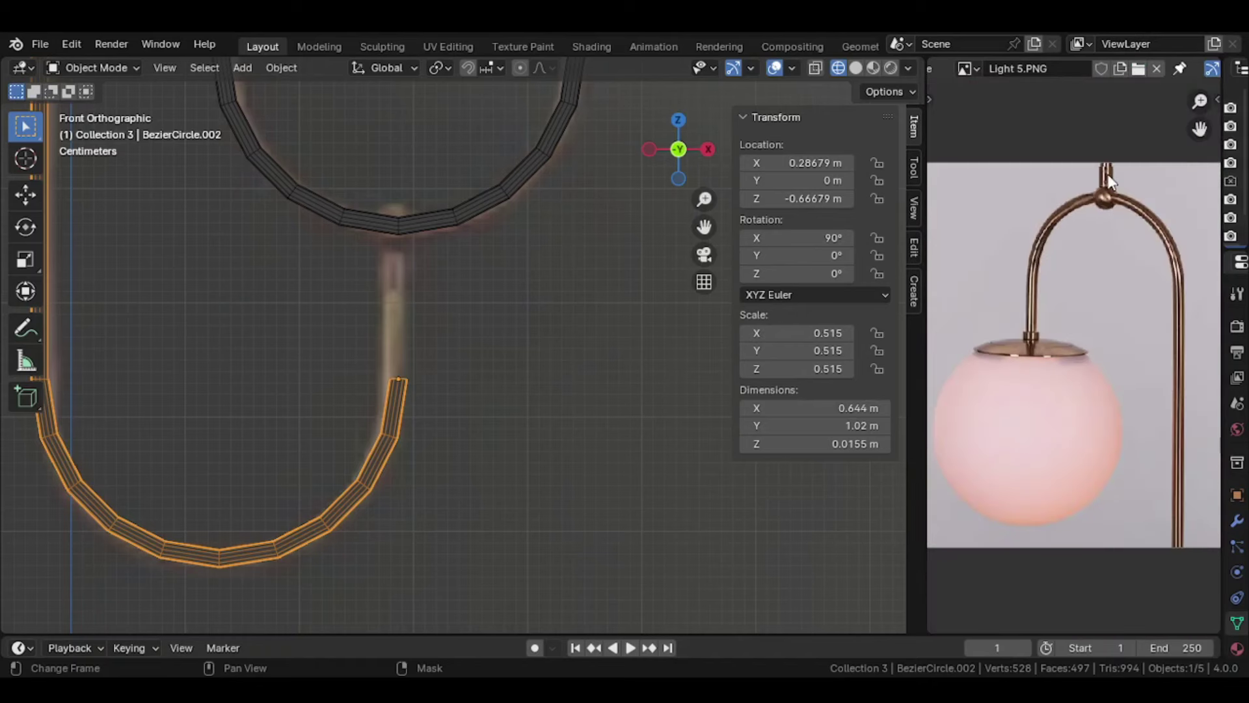
pyautogui.scroll(3, 424, 314)
# Step: Move the left pipe's top end ring straight up along Z to meet the arch
pyautogui.press('Tab')
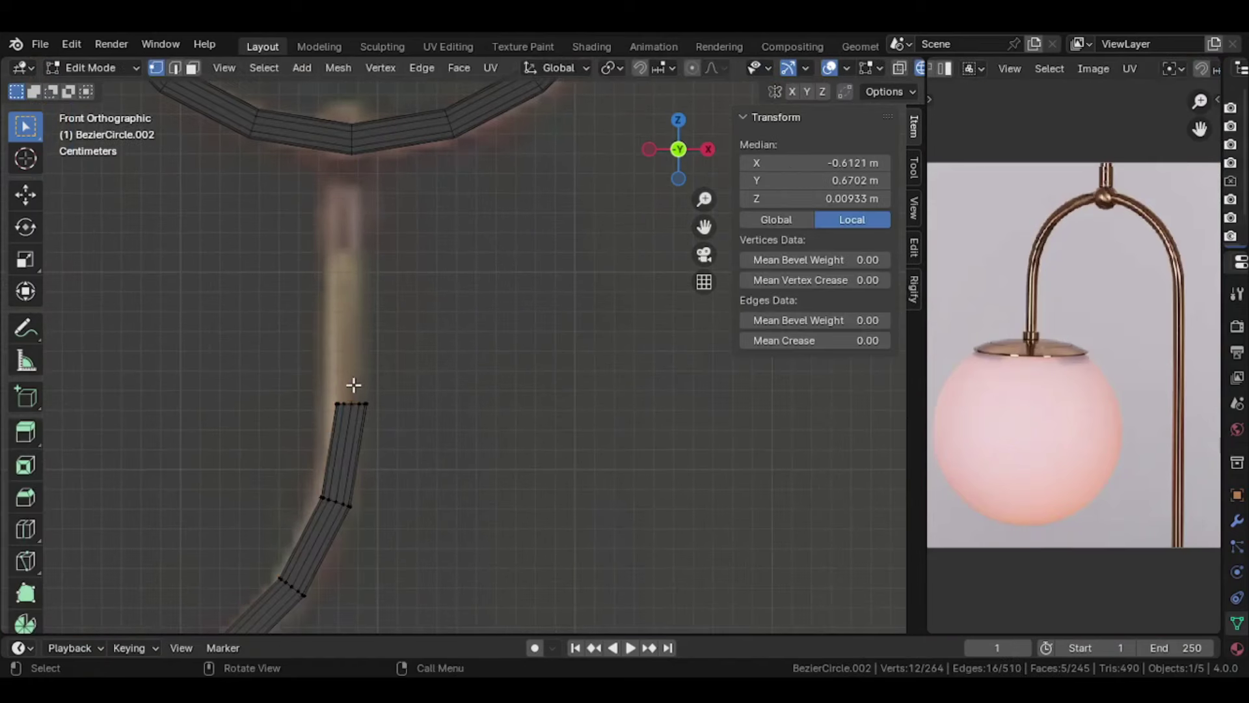
pyautogui.moveTo(315, 371); pyautogui.dragTo(396, 426)
pyautogui.scroll(-1, 396, 427)
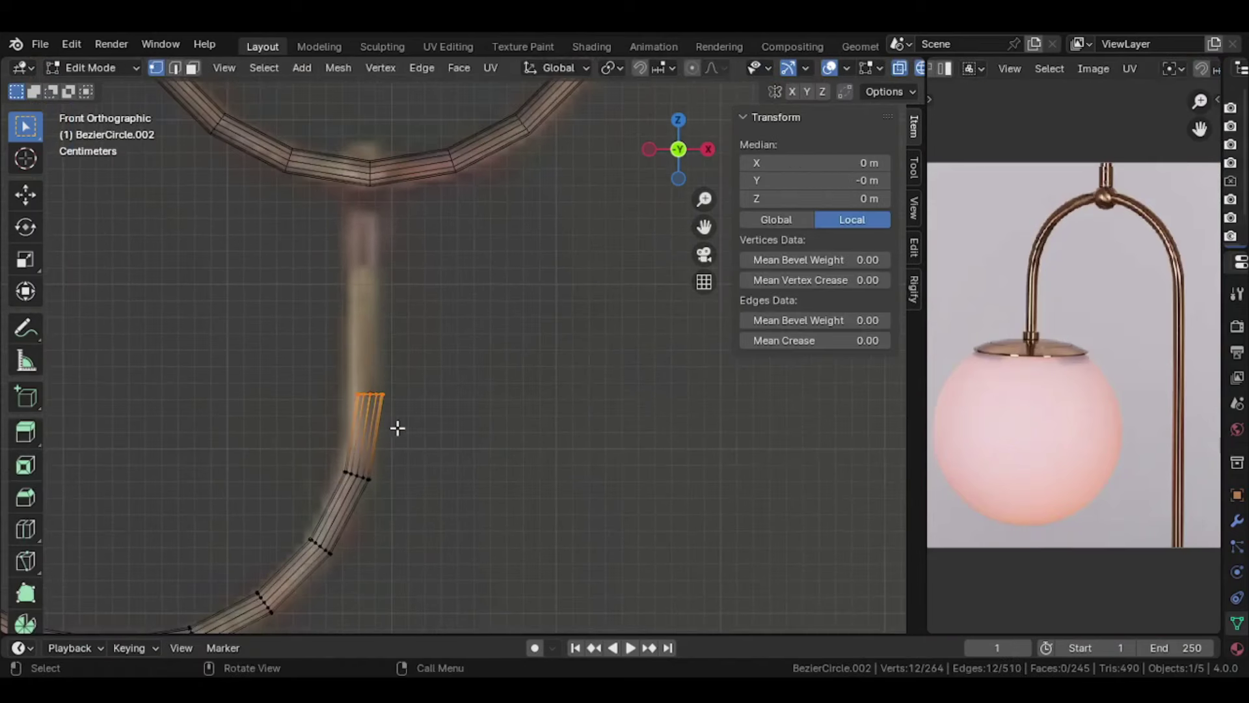
pyautogui.press('g')
pyautogui.press('z')
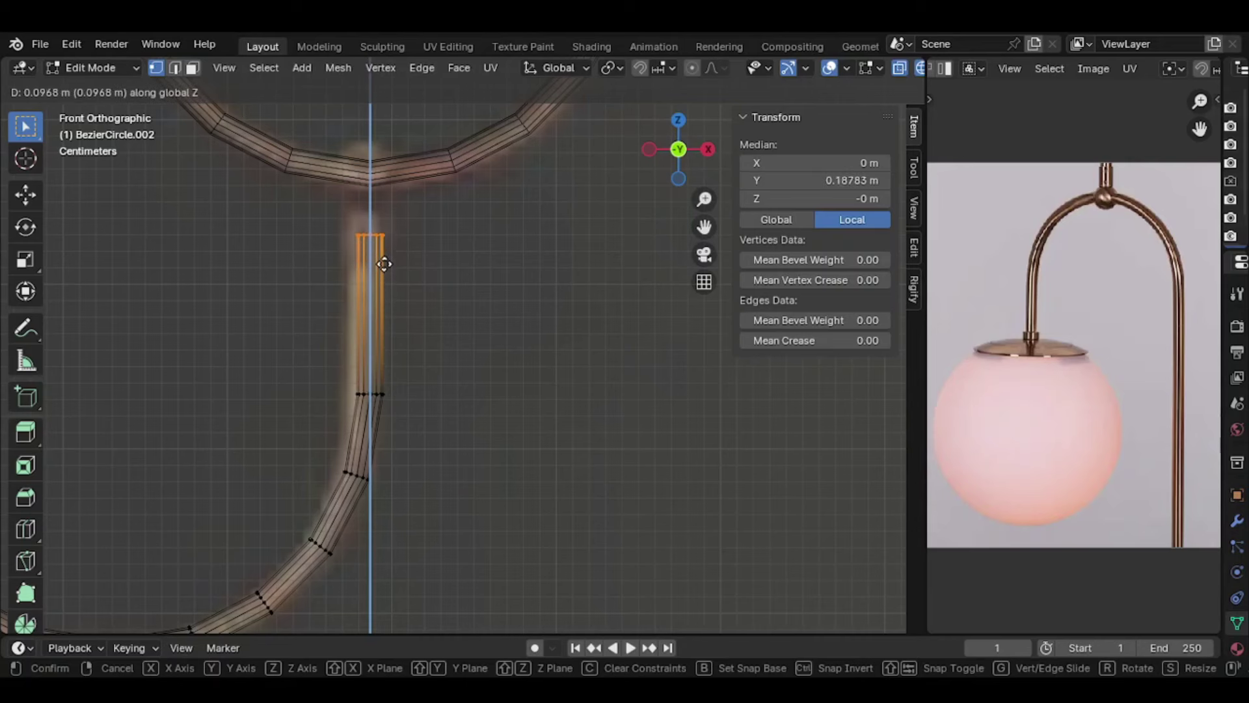
pyautogui.click(385, 231)
pyautogui.press('Tab')
# Step: Select the arch above and its vertices at the bottom joint in Edit Mode
pyautogui.keyDown('shift'); pyautogui.moveTo(419, 210); pyautogui.dragTo(444, 345, button='middle'); pyautogui.keyUp('shift')
pyautogui.click(423, 312)
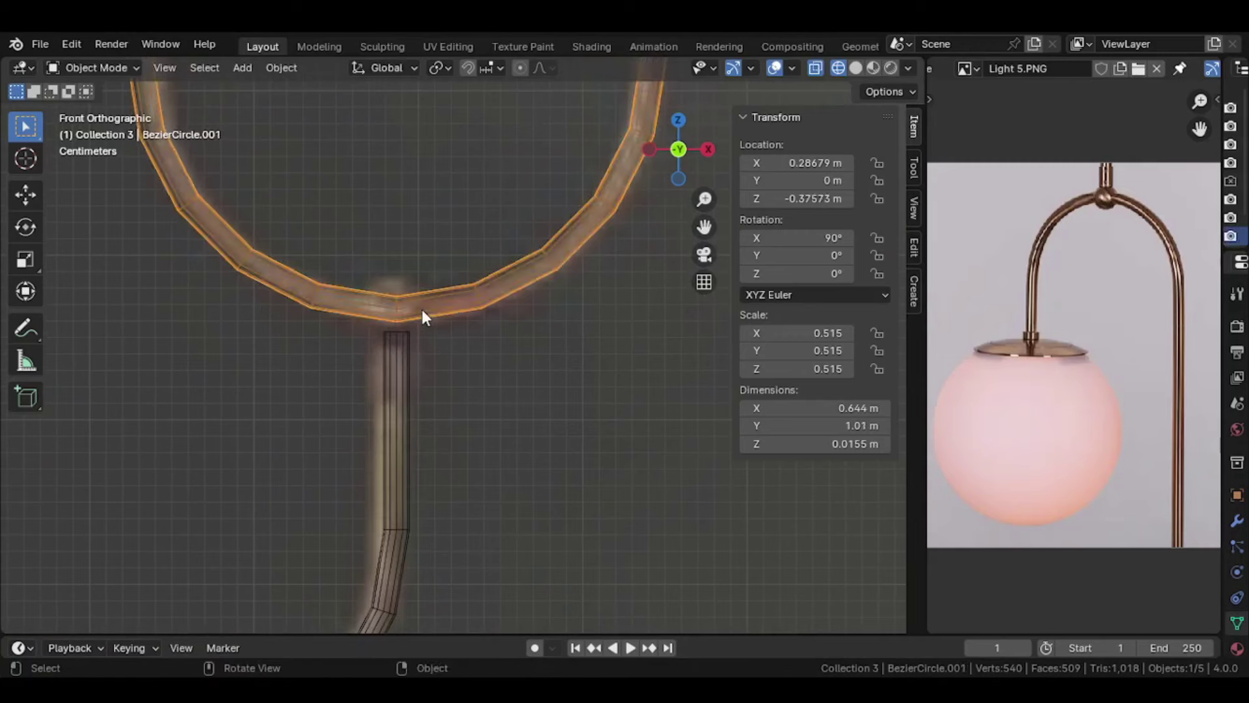
pyautogui.press('Tab')
pyautogui.moveTo(379, 265); pyautogui.dragTo(414, 331)
# Step: Snap the 3D cursor to the joint and add a 16-segment UV sphere there
pyautogui.hotkey('shift', 's')
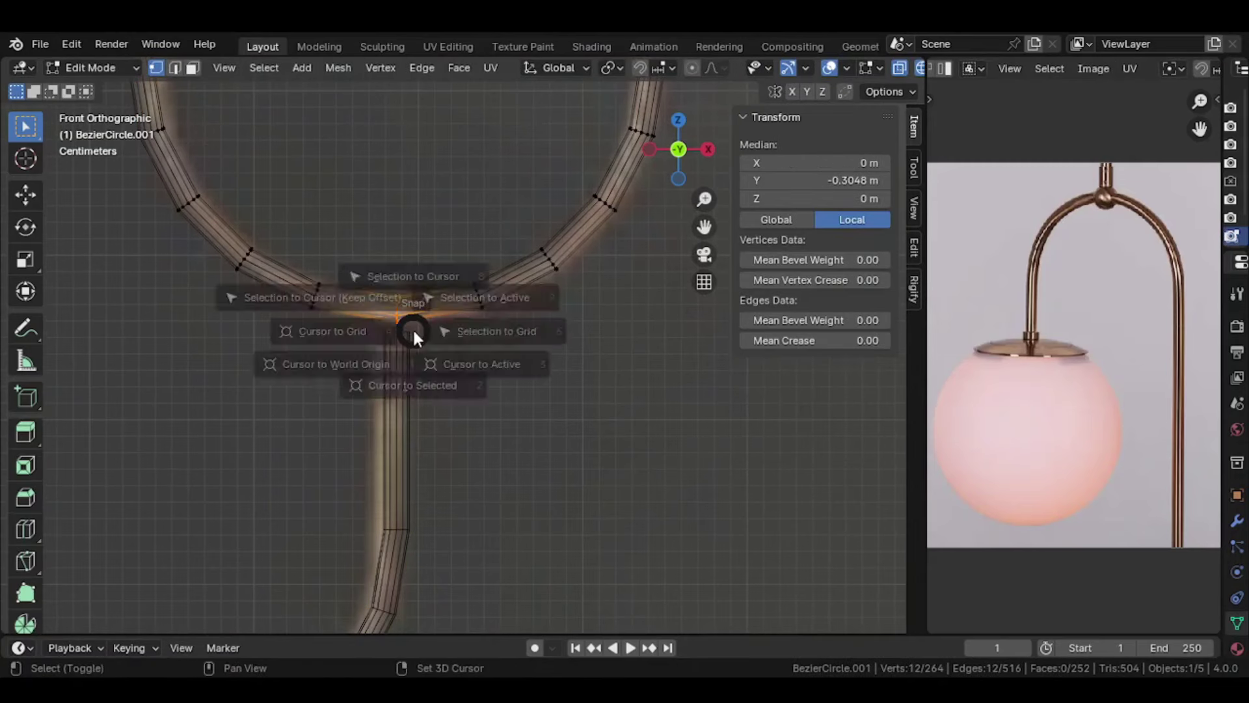
pyautogui.click(413, 326)
pyautogui.press('Tab')
pyautogui.hotkey('shift', 'a')
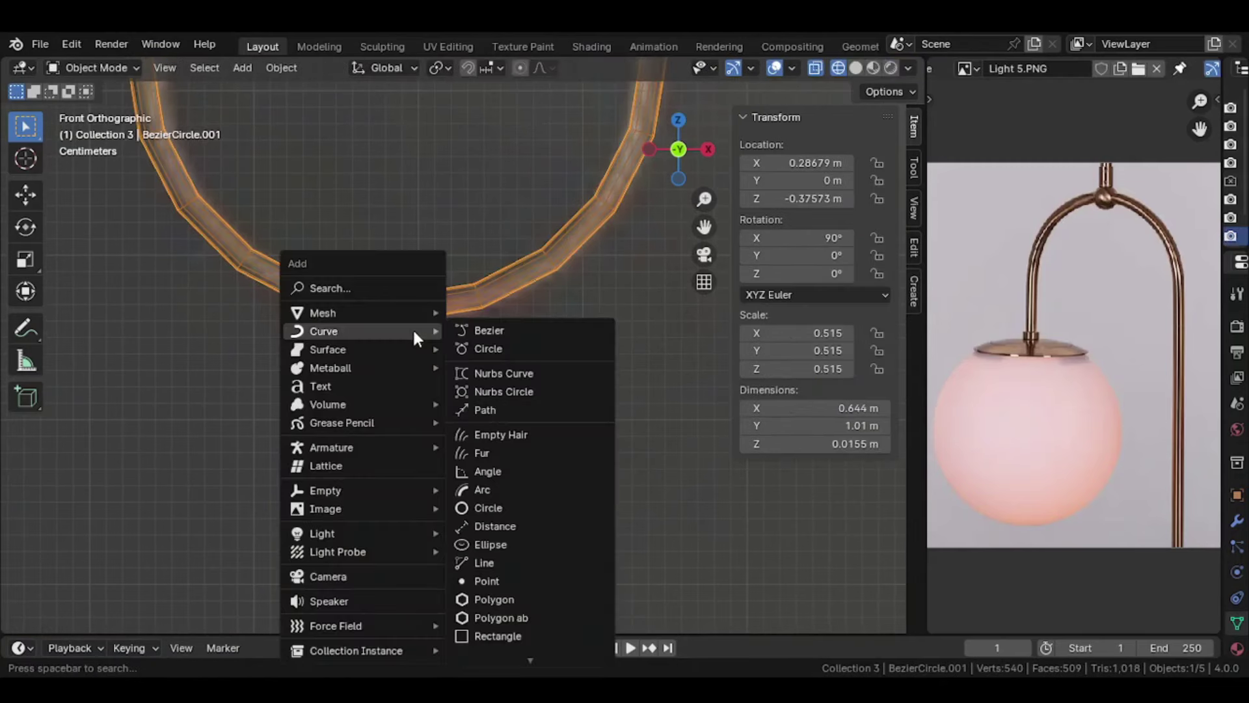
pyautogui.moveTo(323, 312)
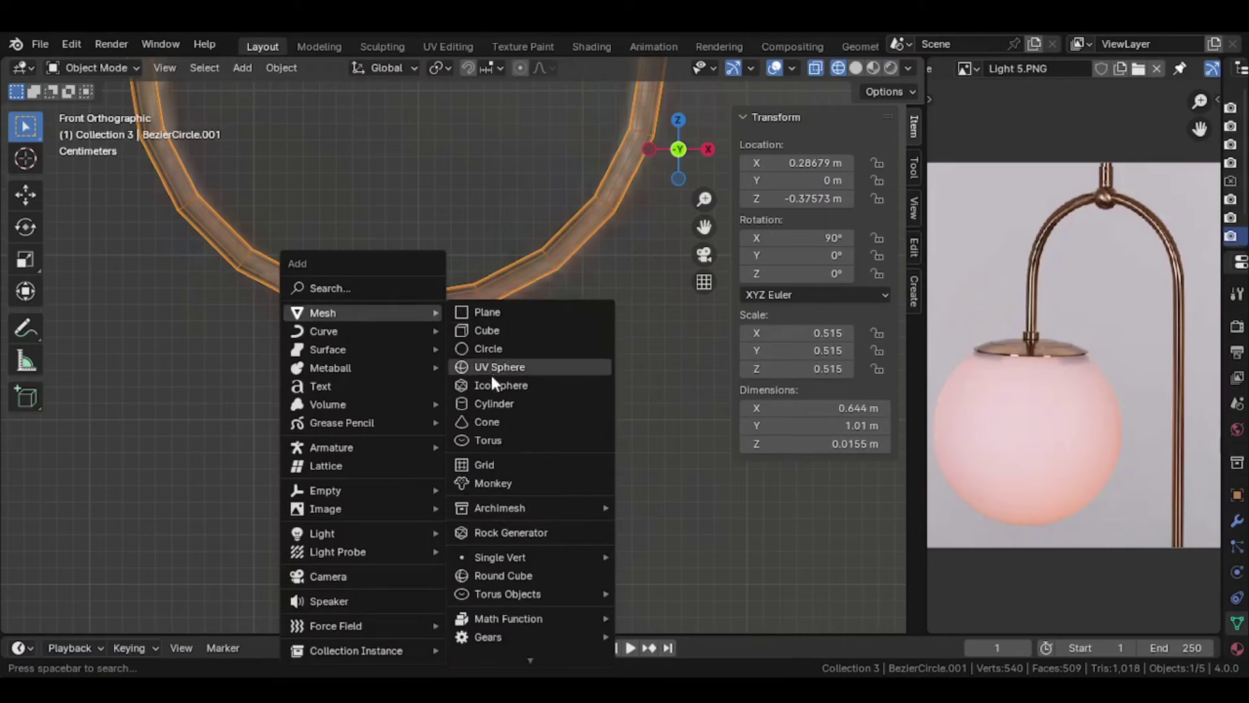
pyautogui.click(490, 367)
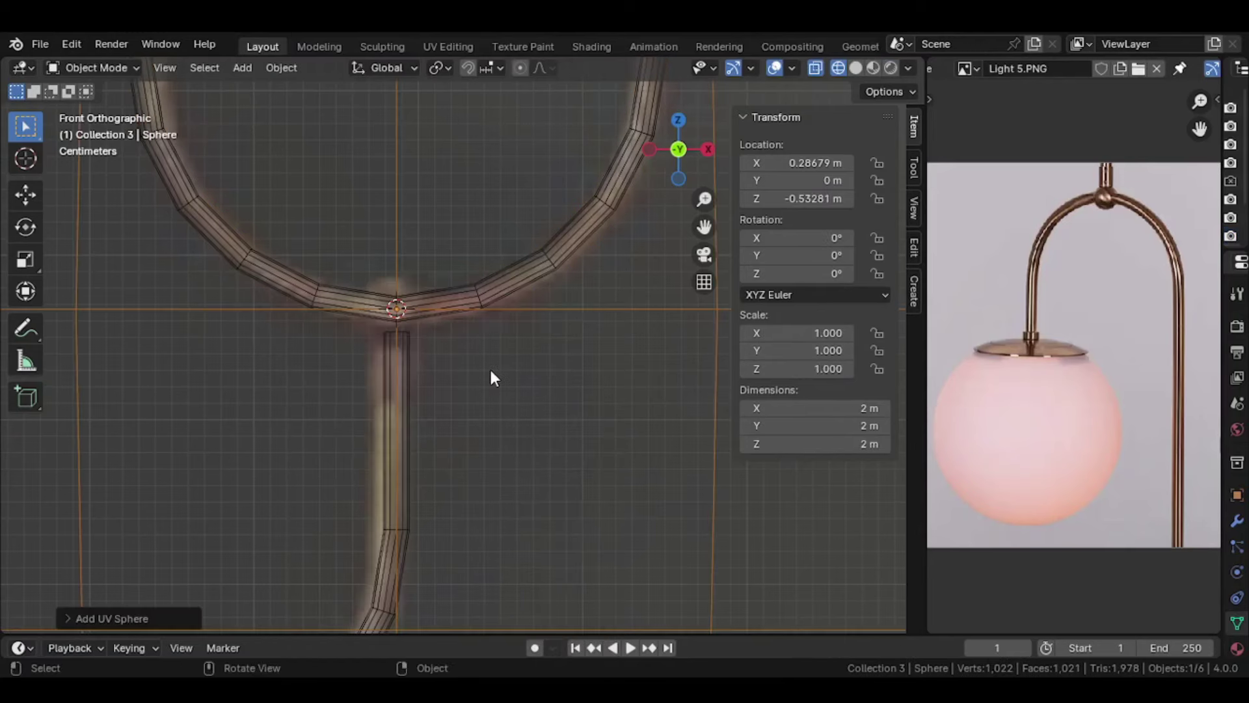
pyautogui.scroll(-4, 489, 367)
pyautogui.scroll(-4, 492, 372)
pyautogui.click(112, 618)
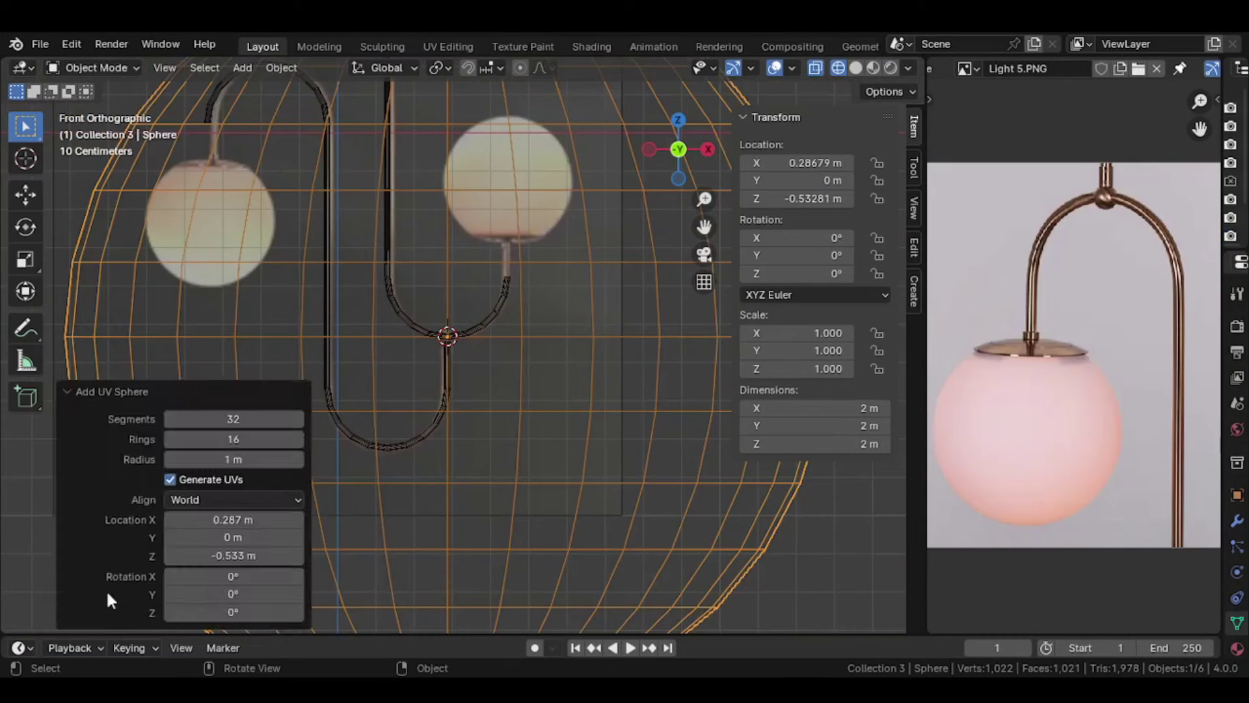
pyautogui.doubleClick(217, 421)
pyautogui.write('16')
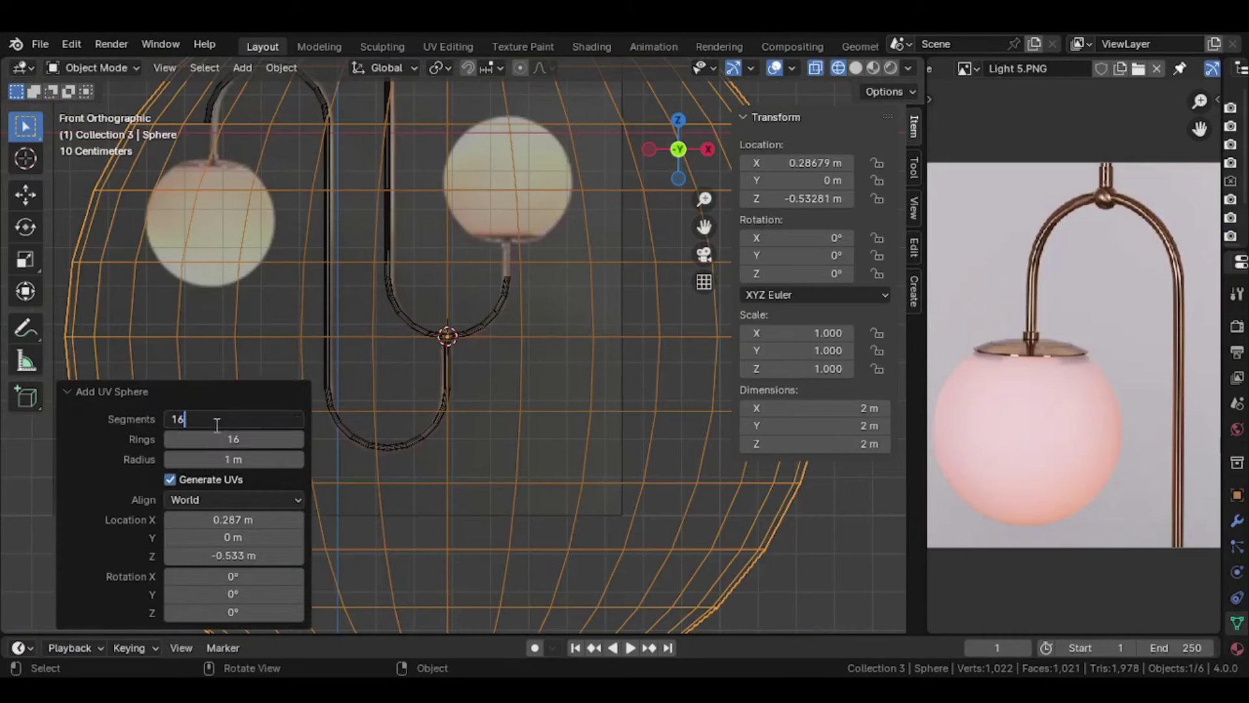
pyautogui.press('Return')
pyautogui.click(73, 392)
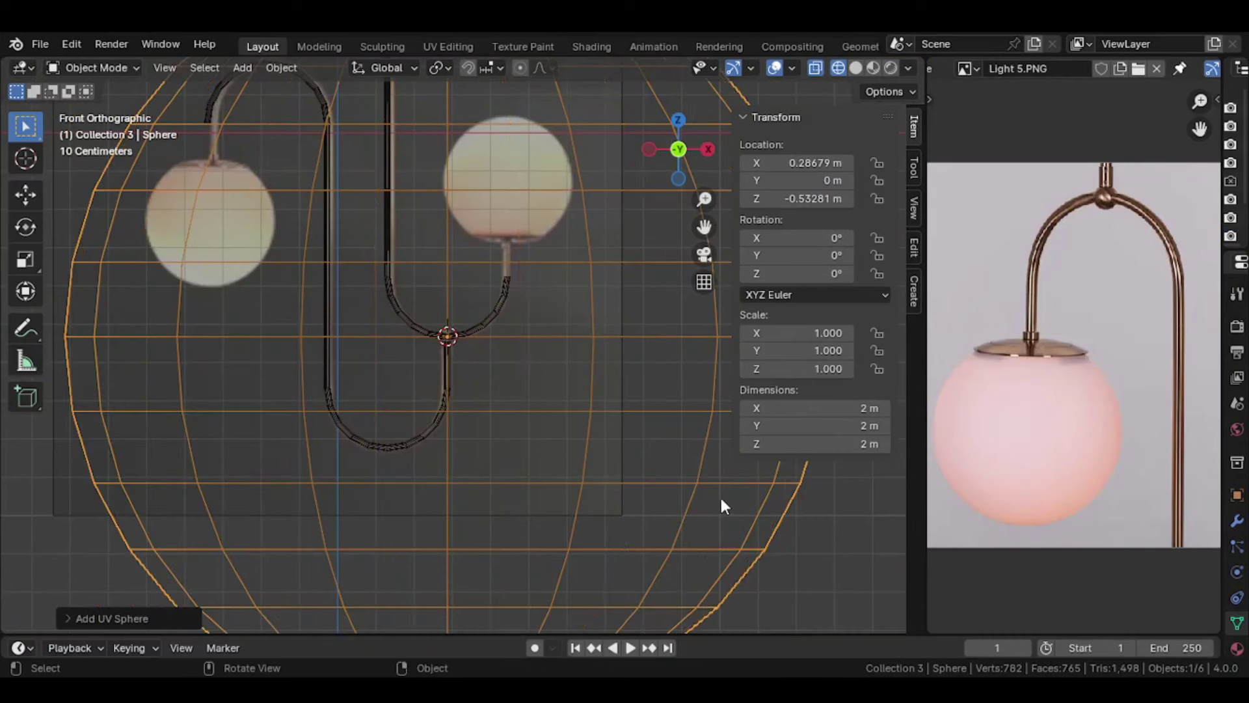
# Step: Scale the sphere down to joint size, about 0.0372 m
pyautogui.press('s')
pyautogui.click(527, 357)
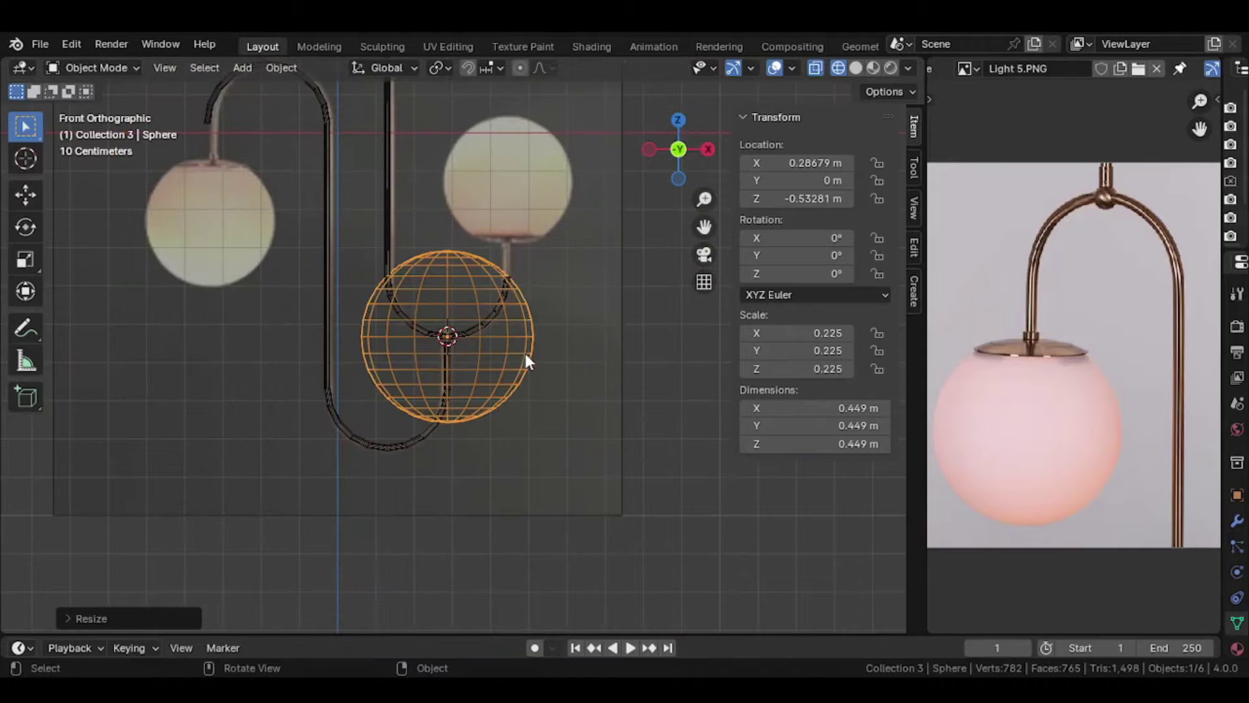
pyautogui.scroll(4, 585, 431)
pyautogui.scroll(3, 674, 501)
pyautogui.press('s')
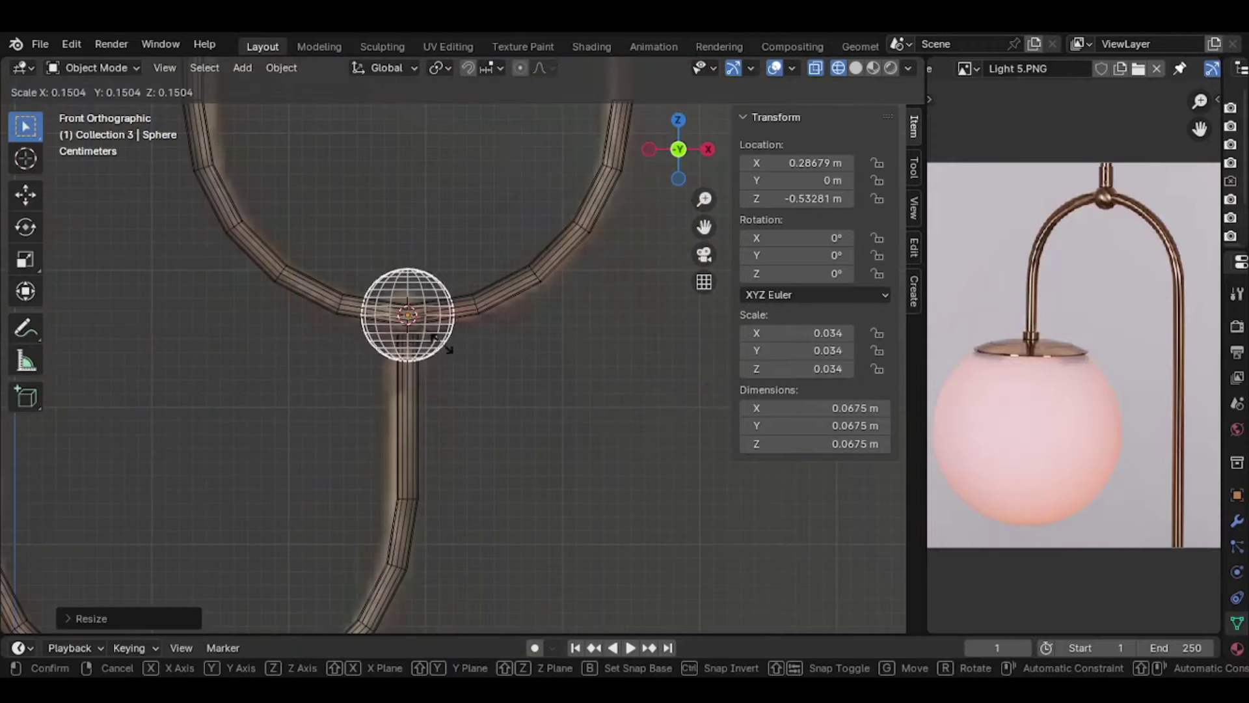
pyautogui.click(428, 333)
pyautogui.scroll(2, 510, 346)
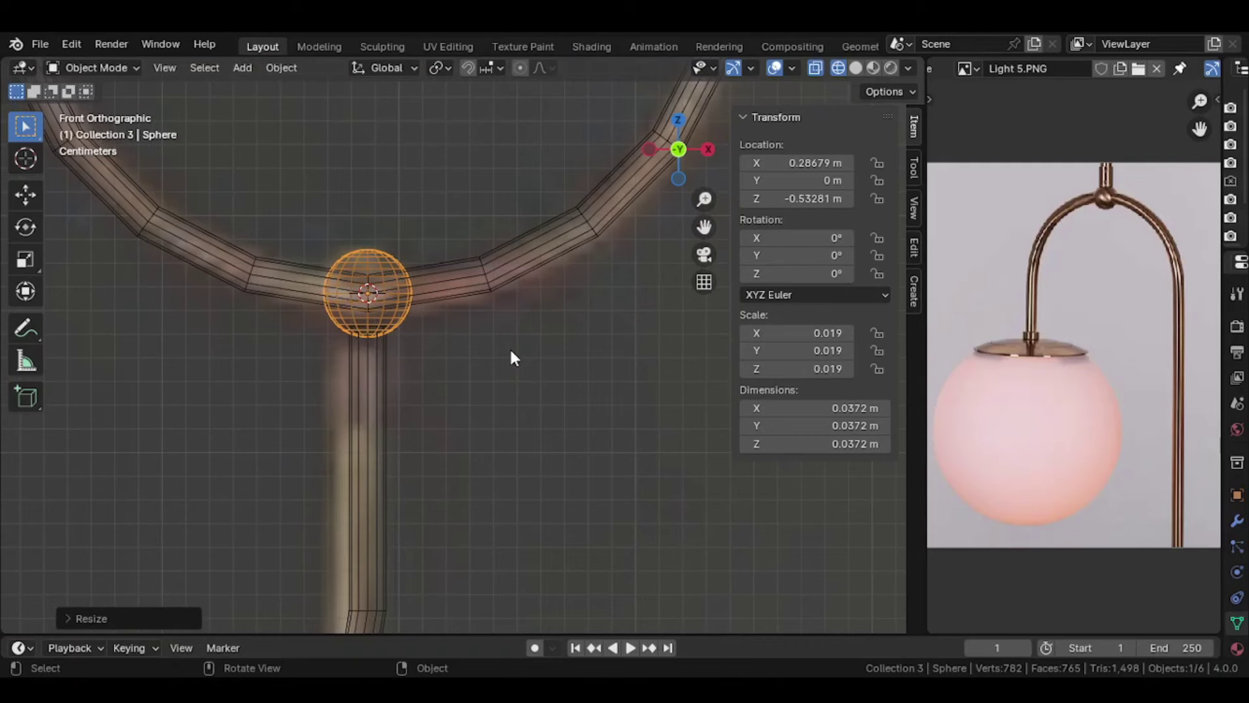
pyautogui.scroll(2, 509, 346)
pyautogui.keyDown('shift'); pyautogui.moveTo(452, 346); pyautogui.dragTo(575, 322, button='middle'); pyautogui.keyUp('shift')
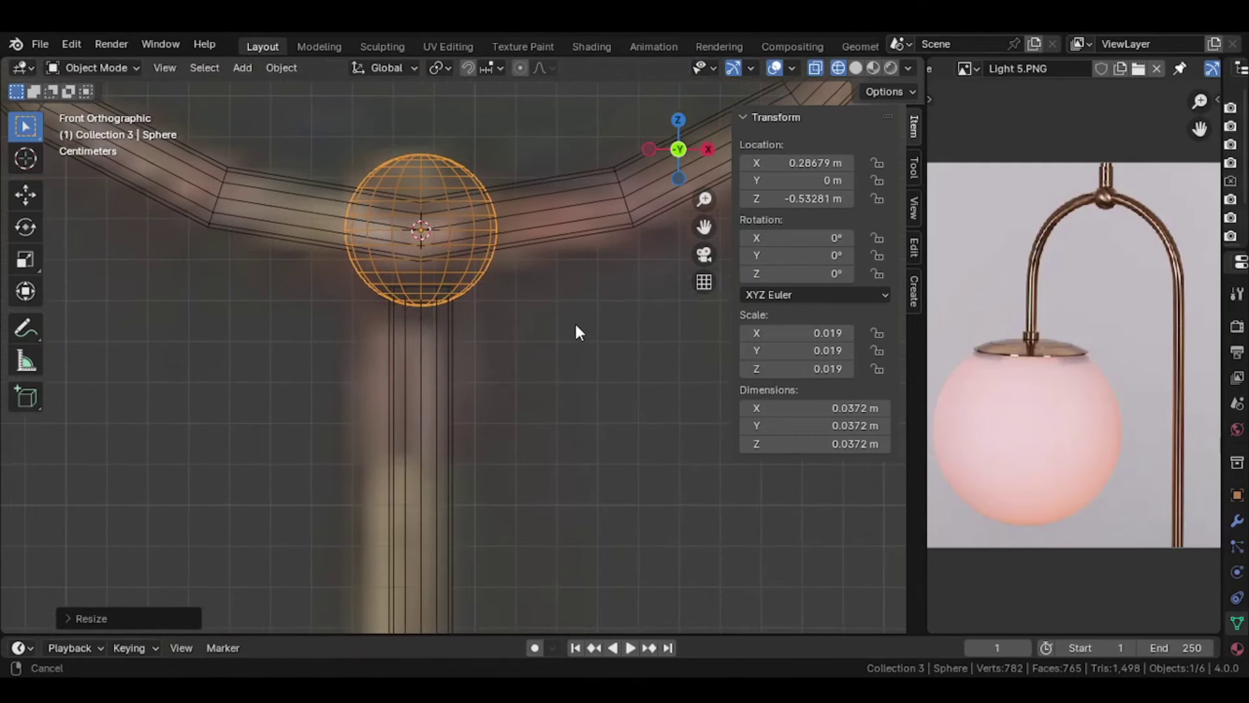
# Step: Apply the sphere's scale with Ctrl+A
pyautogui.hotkey('ctrl', 'a')
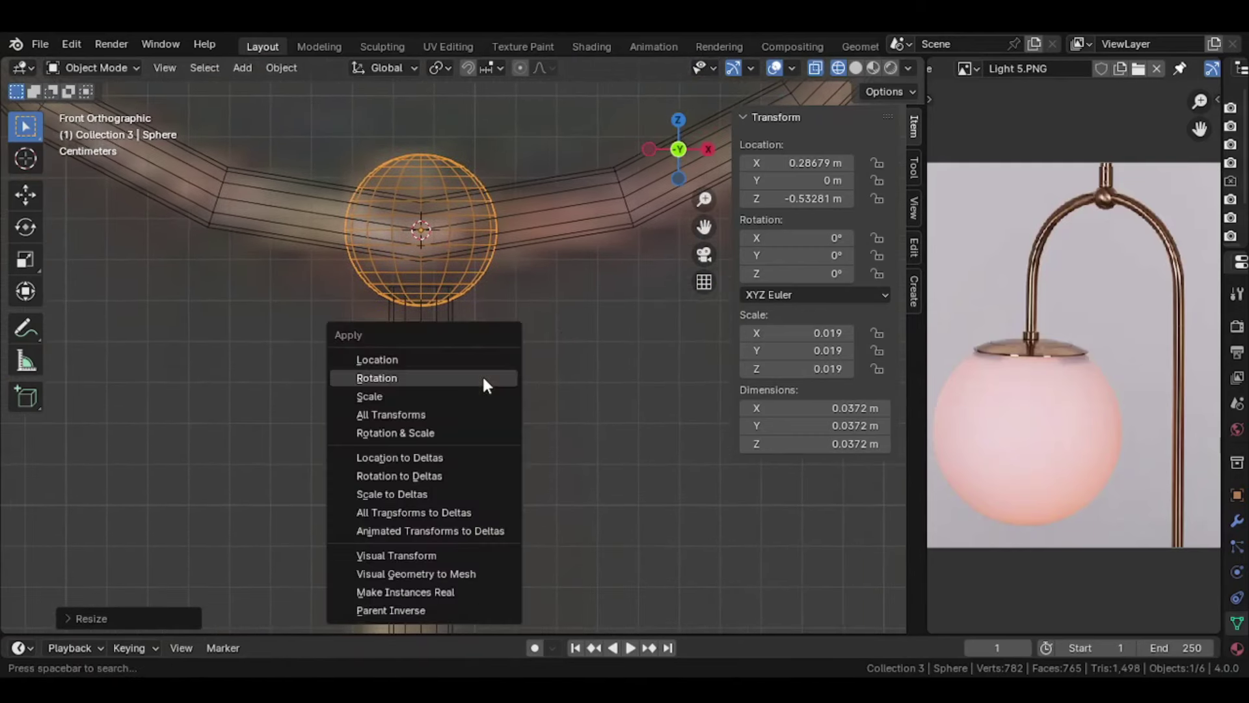
pyautogui.click(487, 399)
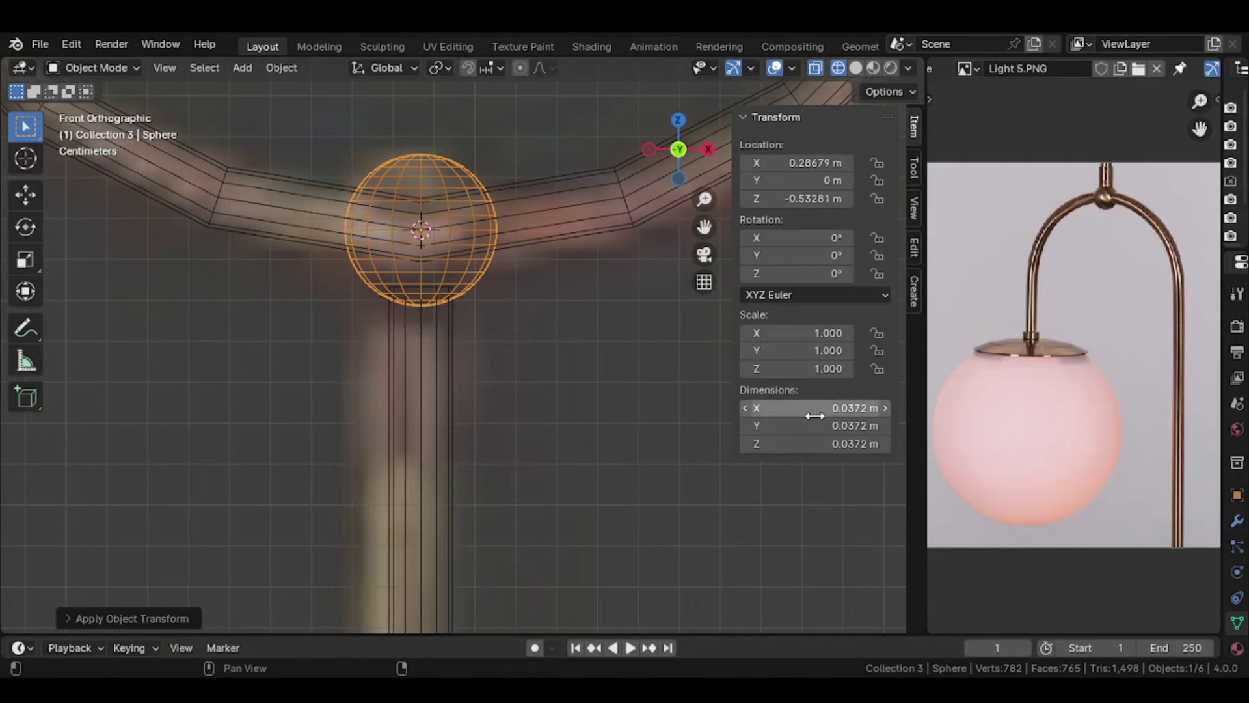
pyautogui.scroll(-1, 493, 473)
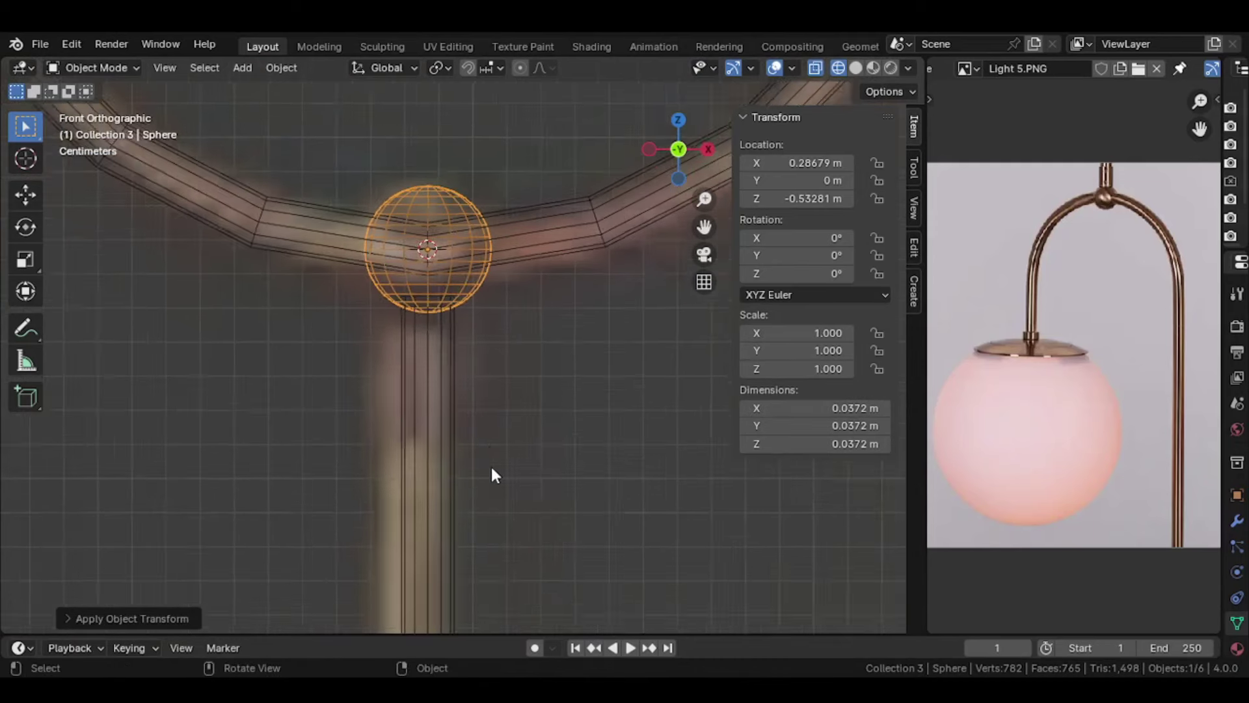
pyautogui.scroll(-2, 488, 449)
pyautogui.scroll(4, 498, 391)
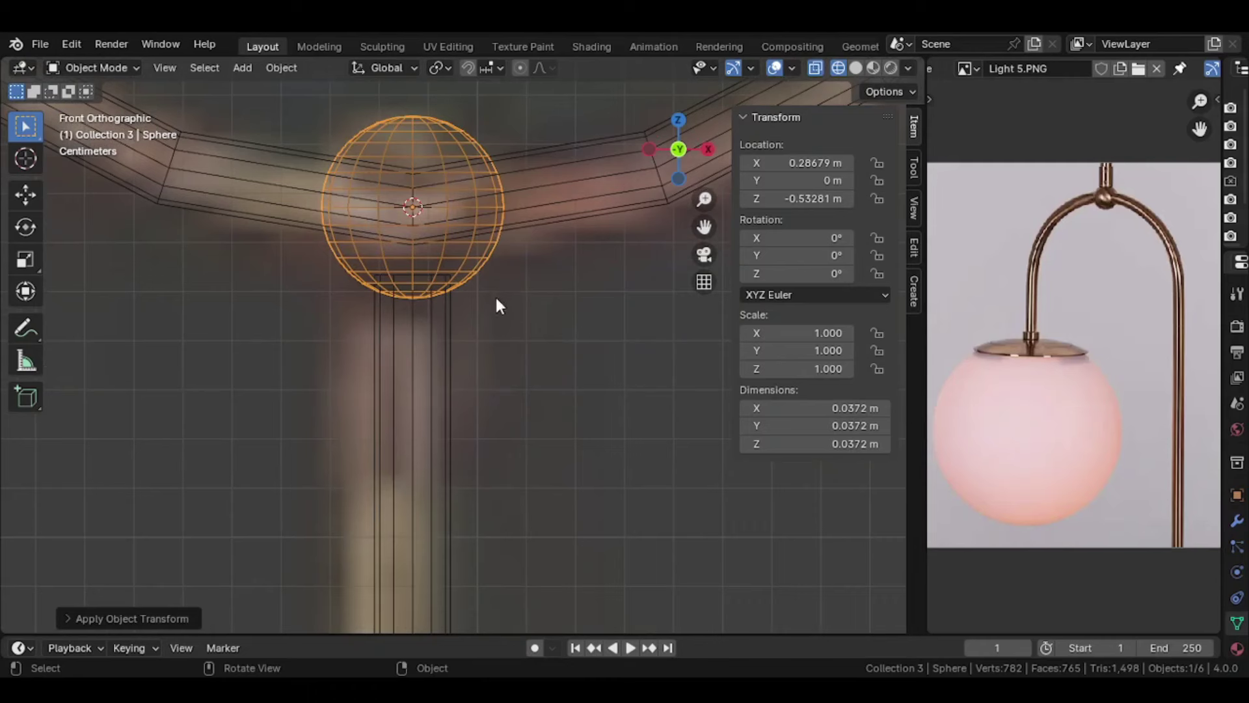
pyautogui.press('shift')
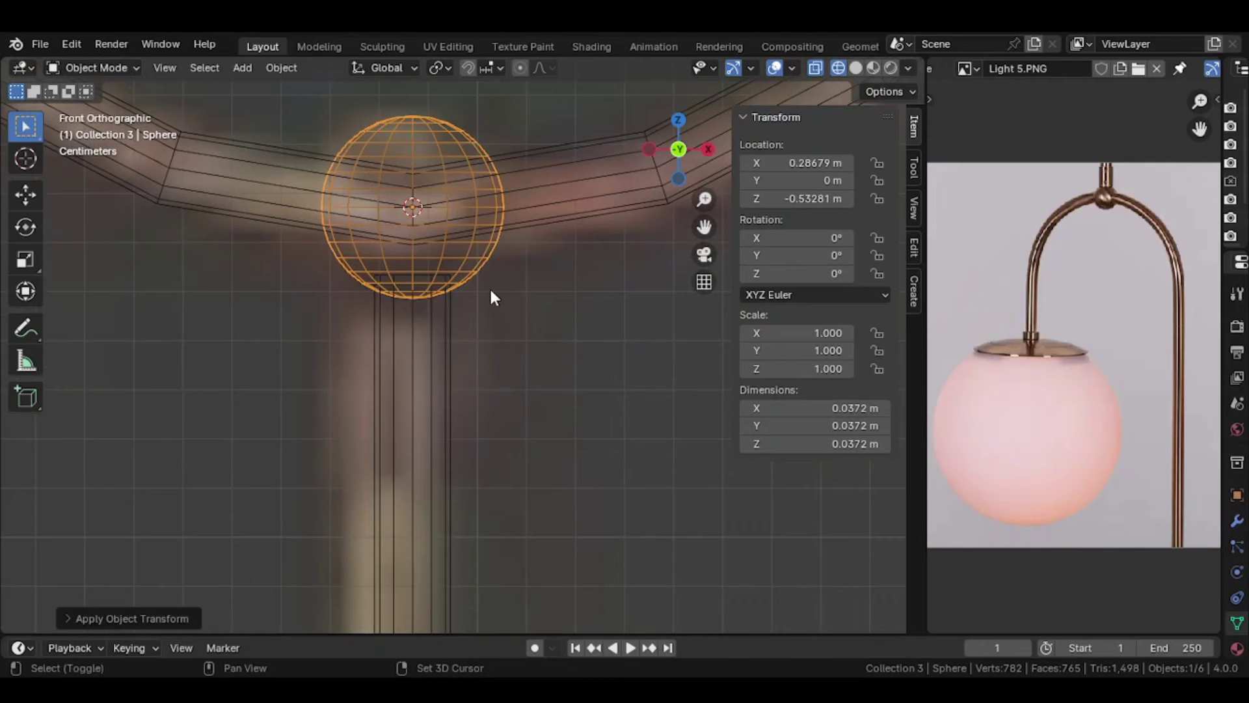
pyautogui.scroll(-4, 497, 299)
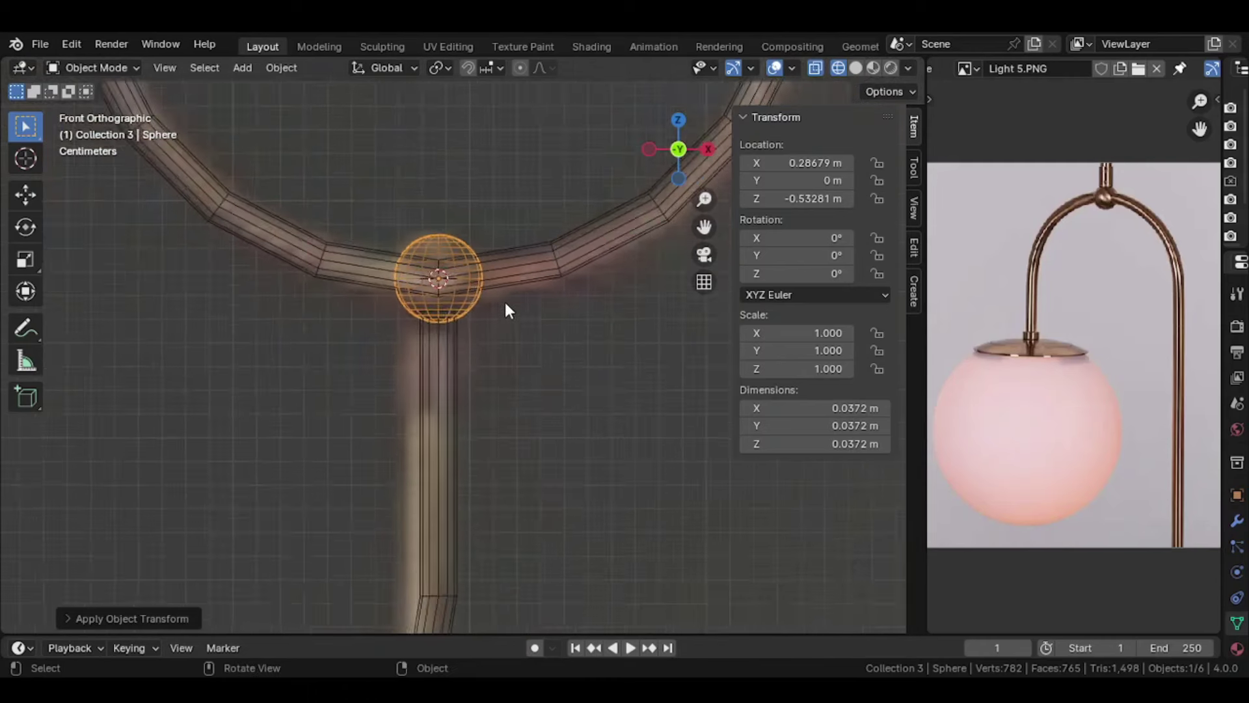
# Step: Duplicate the joint sphere, leaving the copy in place
pyautogui.hotkey('shift', 'd')
pyautogui.rightClick(505, 302)
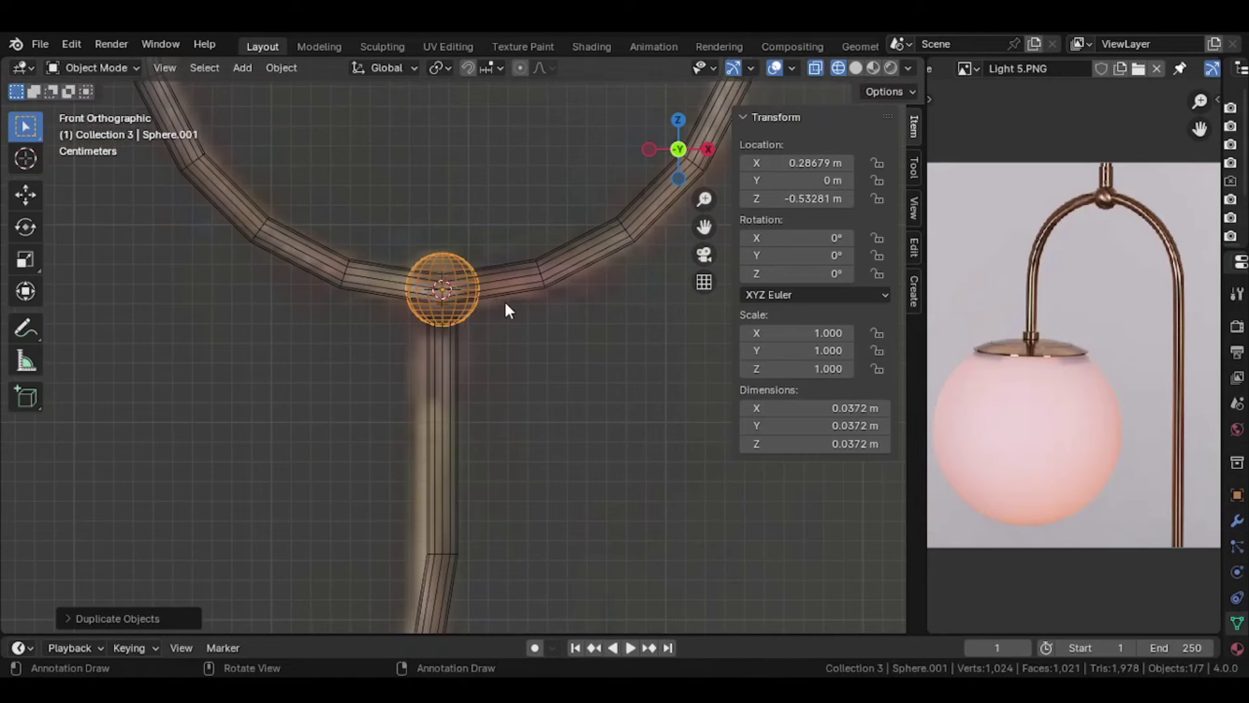
pyautogui.scroll(-3, 497, 301)
pyautogui.keyDown('shift'); pyautogui.scroll(5, 470, 273); pyautogui.keyUp('shift')
pyautogui.keyDown('shift'); pyautogui.scroll(4, 471, 261); pyautogui.keyUp('shift')
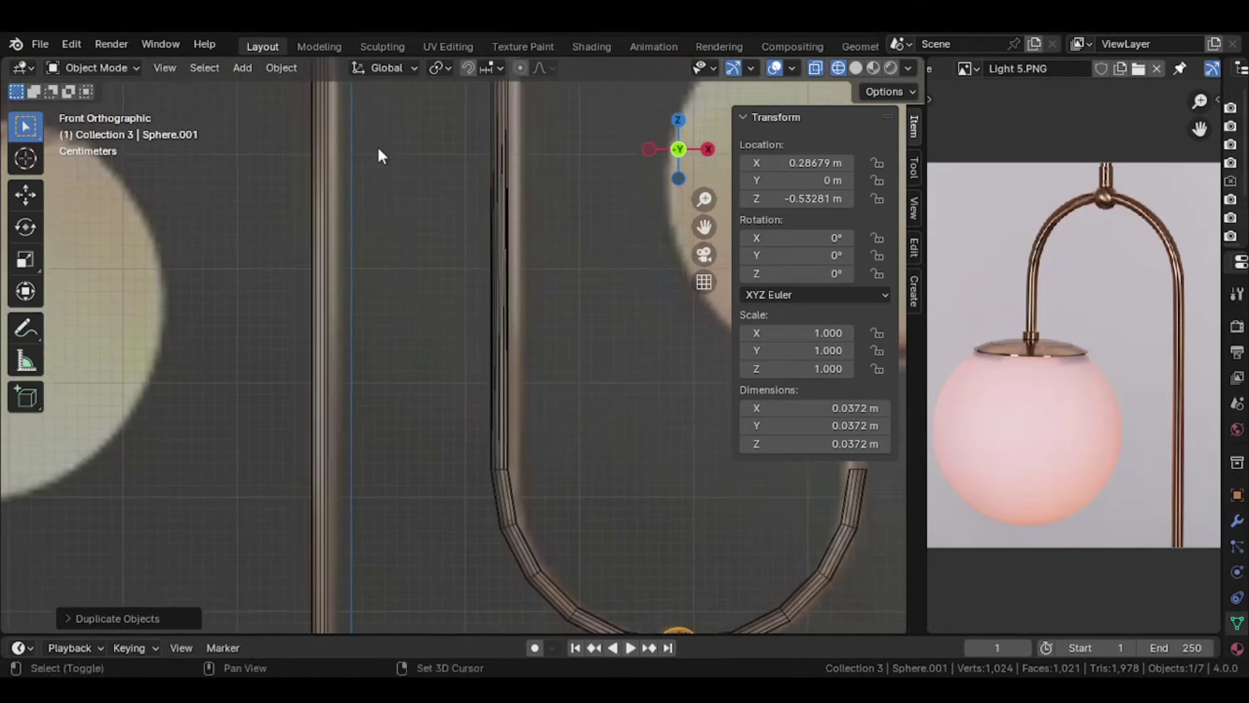
pyautogui.keyDown('shift'); pyautogui.scroll(4, 497, 438); pyautogui.keyUp('shift')
pyautogui.keyDown('shift'); pyautogui.scroll(3, 544, 549); pyautogui.keyUp('shift')
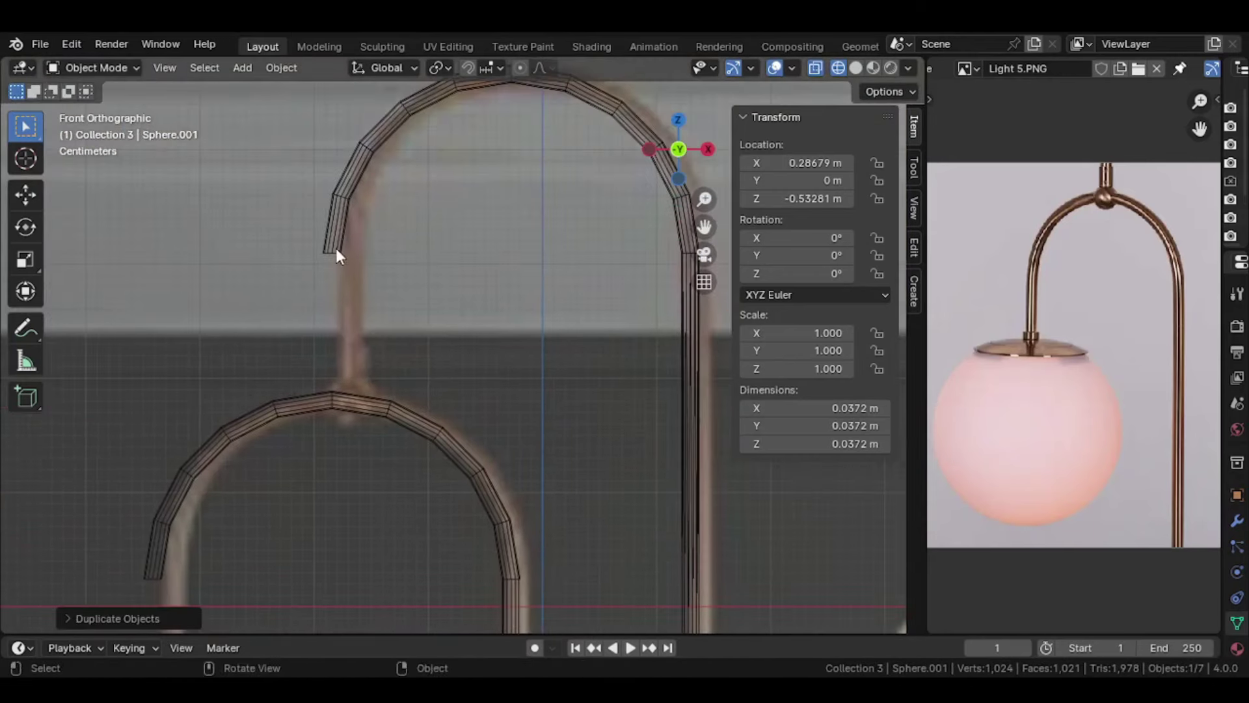
pyautogui.scroll(2, 336, 252)
# Step: Extrude the upper tube's open end straight down along Z to the smaller arch
pyautogui.click(339, 252)
pyautogui.press('Tab')
pyautogui.moveTo(205, 167); pyautogui.dragTo(297, 236)
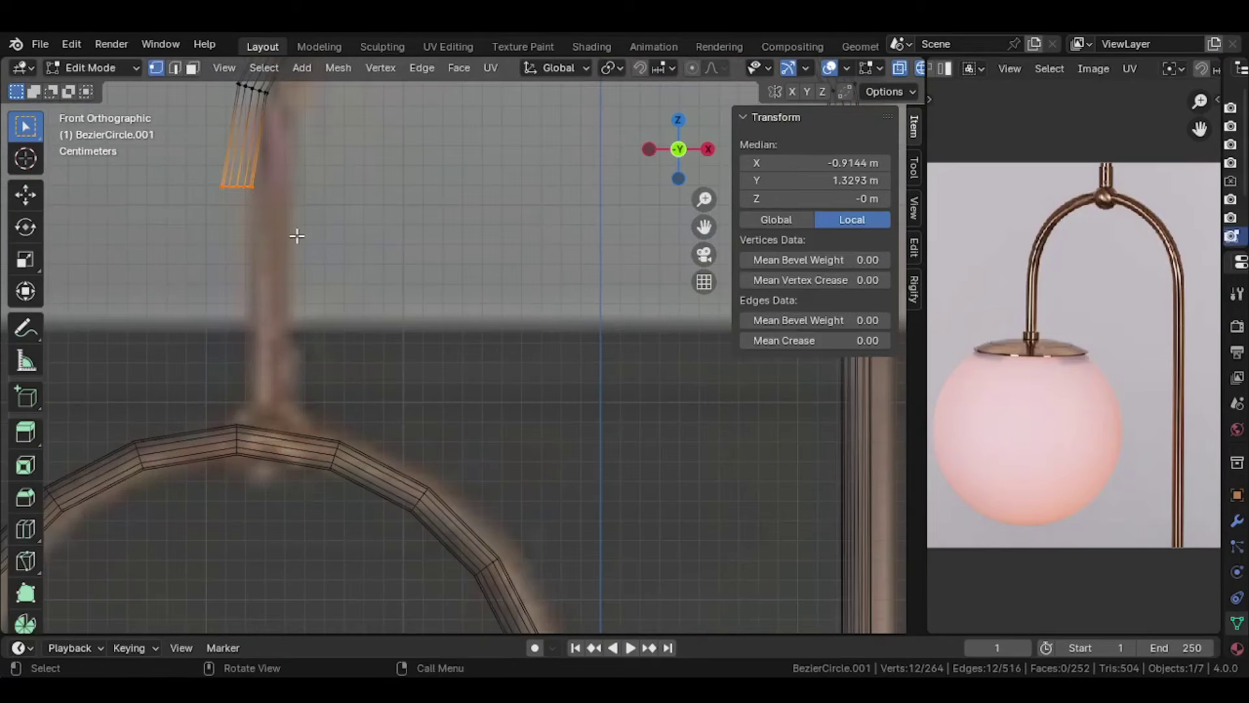
pyautogui.press('e')
pyautogui.press('z')
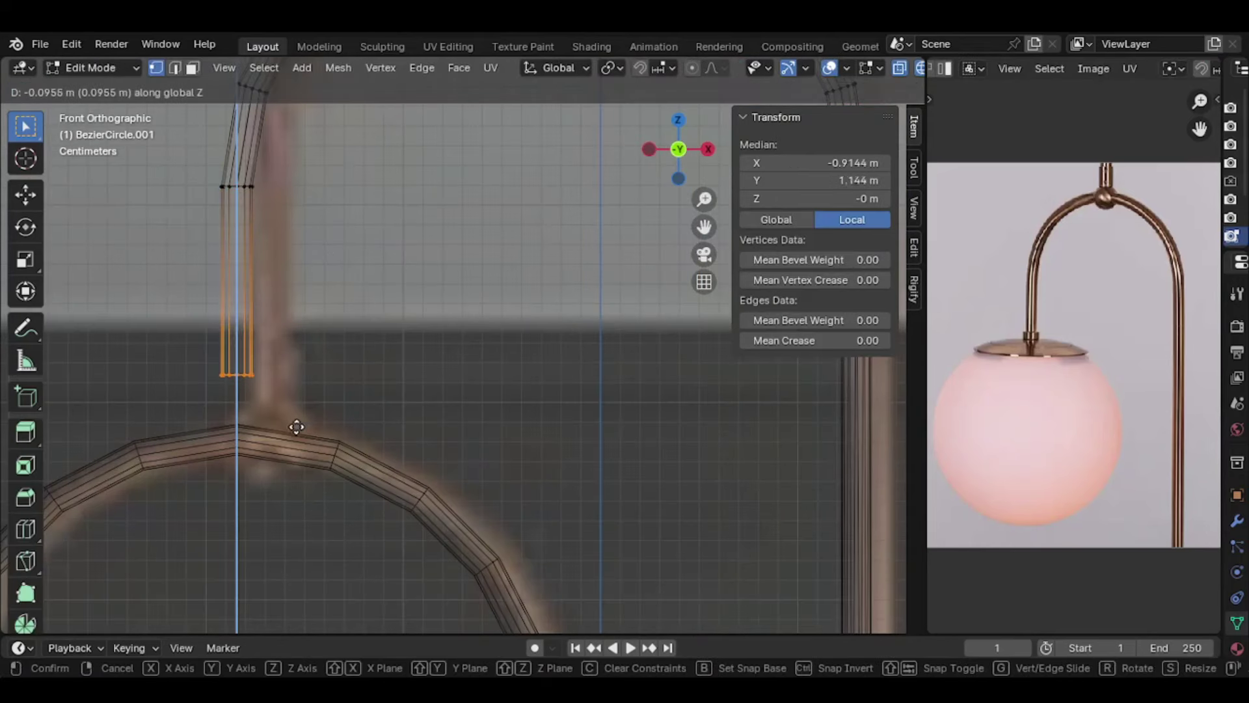
pyautogui.click(298, 465)
pyautogui.moveTo(301, 475)
pyautogui.keyDown('shift'); pyautogui.mouseDown(button='middle')
pyautogui.moveTo(338, 432)
pyautogui.moveTo(482, 363)
pyautogui.mouseUp(button='middle'); pyautogui.keyUp('shift')
# Step: Snap the 3D cursor to the top vertices of the smaller arch
pyautogui.press('Tab')
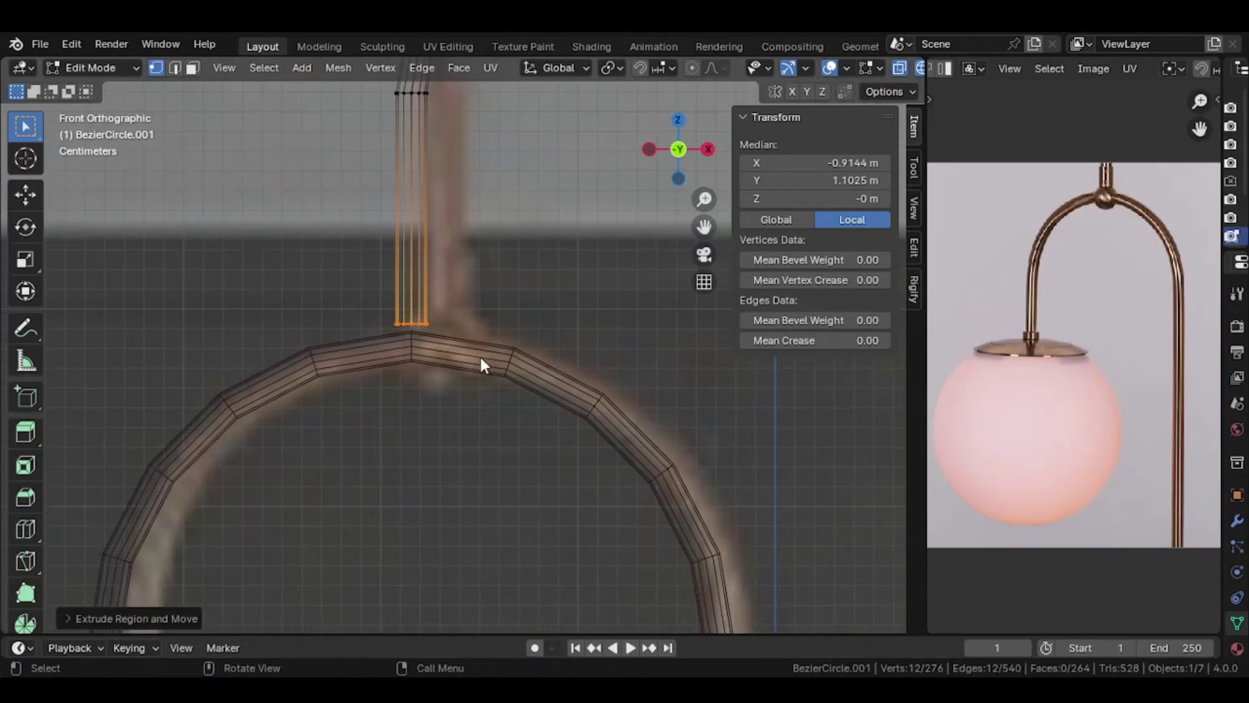
pyautogui.click(454, 345)
pyautogui.press('Tab')
pyautogui.moveTo(385, 313); pyautogui.dragTo(422, 412)
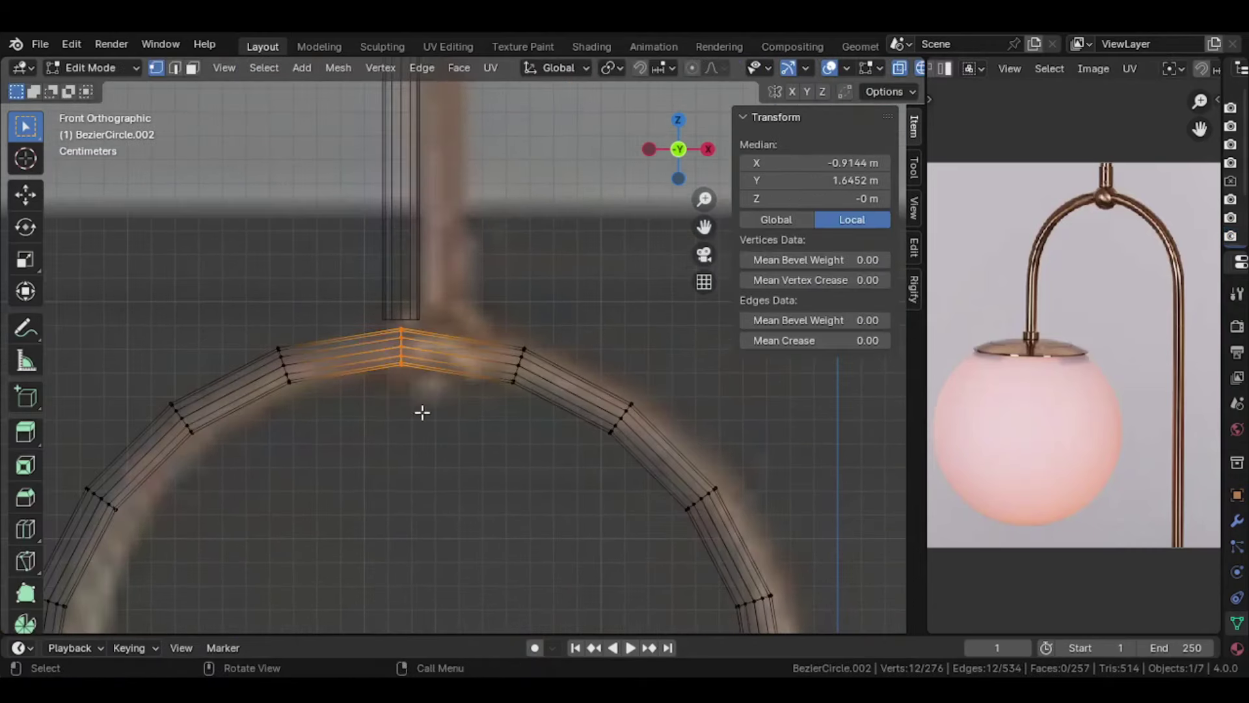
pyautogui.hotkey('shift', 's')
pyautogui.click(405, 491)
pyautogui.press('Tab')
pyautogui.scroll(-3, 456, 397)
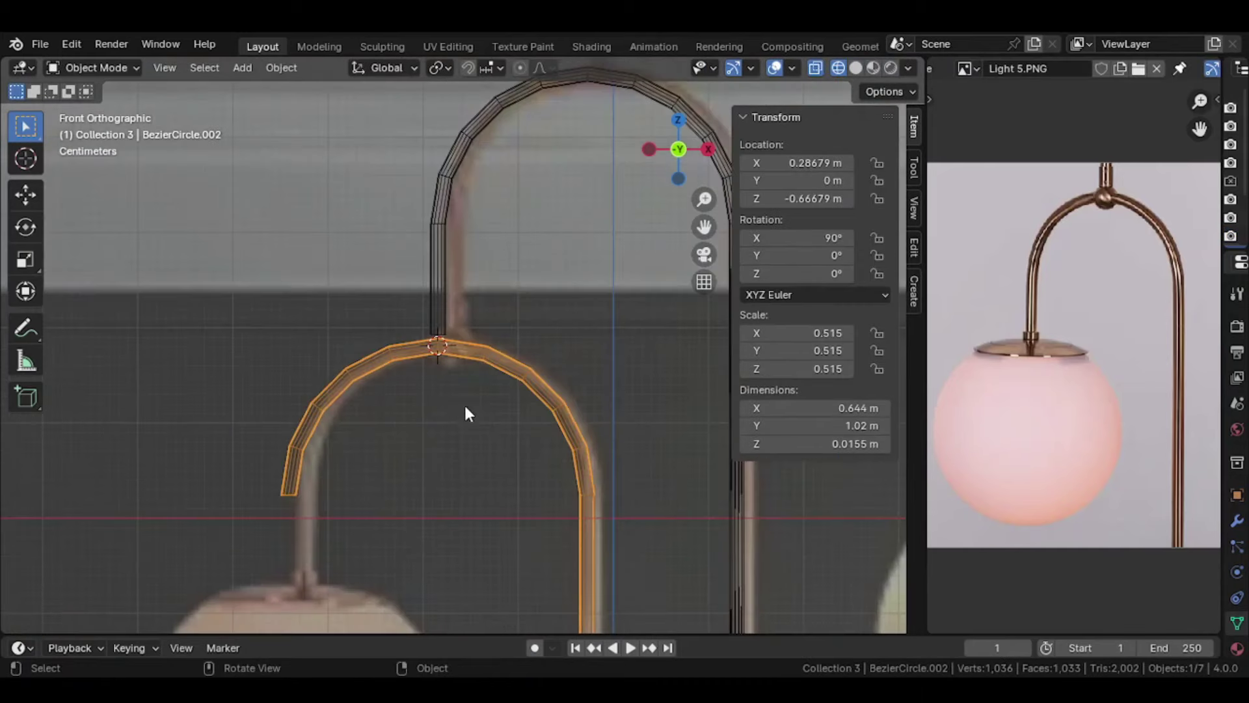
# Step: Move the original joint sphere onto the cursor at the arch's top joint
pyautogui.keyDown('shift'); pyautogui.moveTo(494, 391); pyautogui.dragTo(484, 410, button='middle'); pyautogui.keyUp('shift')
pyautogui.click(516, 426)
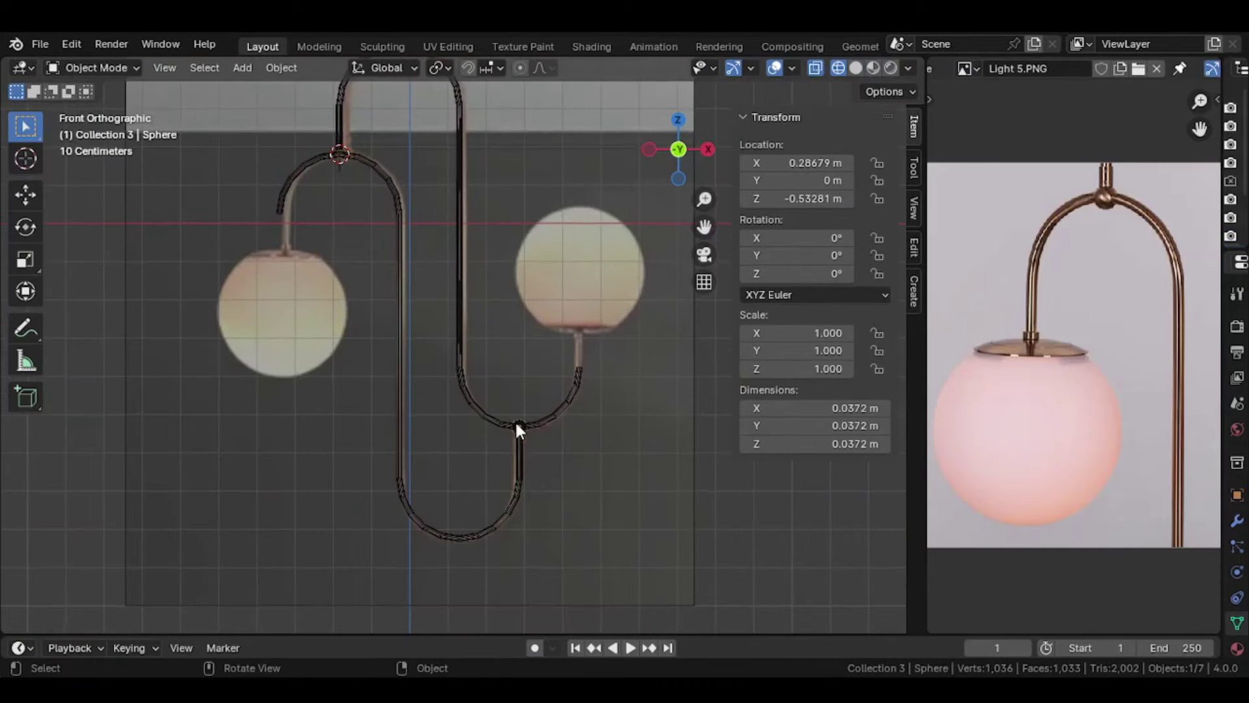
pyautogui.hotkey('shift', 's')
pyautogui.press('KP_8')
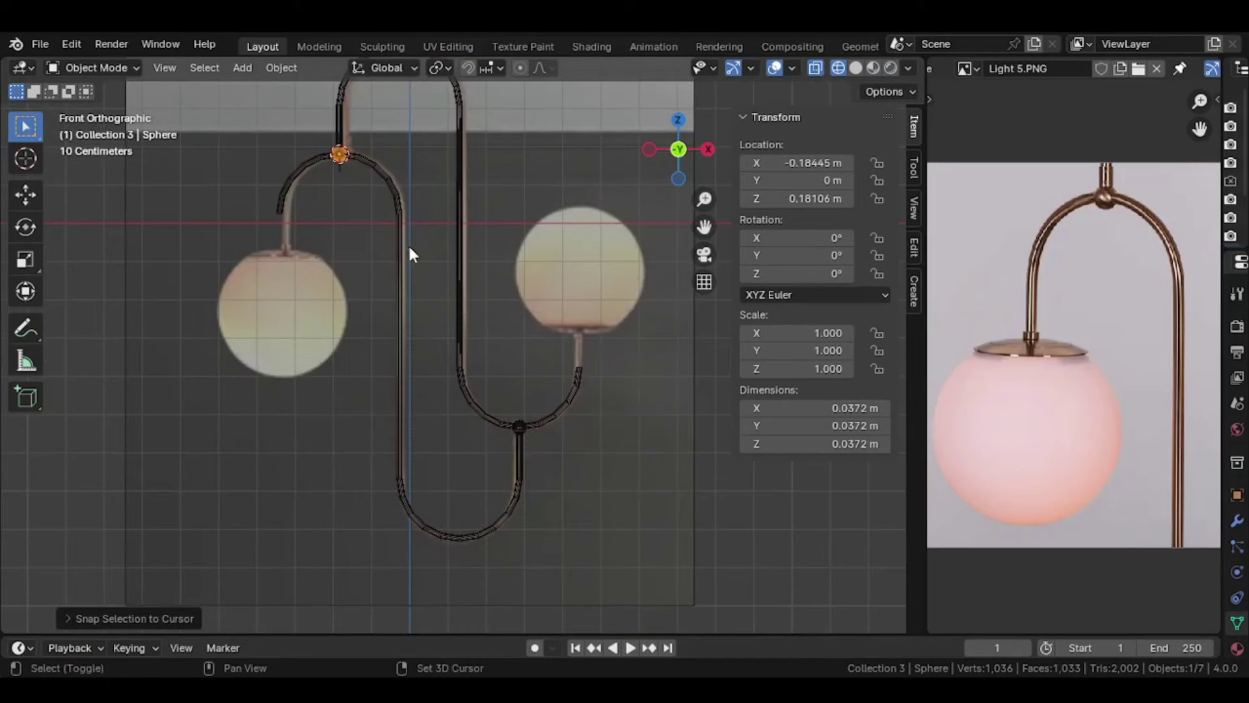
pyautogui.scroll(2, 429, 396)
pyautogui.scroll(2, 423, 385)
pyautogui.scroll(3, 427, 397)
# Step: Reframe the view around the new joint and select the smaller arch tube
pyautogui.keyDown('shift'); pyautogui.moveTo(427, 397); pyautogui.dragTo(539, 413, button='middle'); pyautogui.keyUp('shift')
pyautogui.scroll(3, 423, 427)
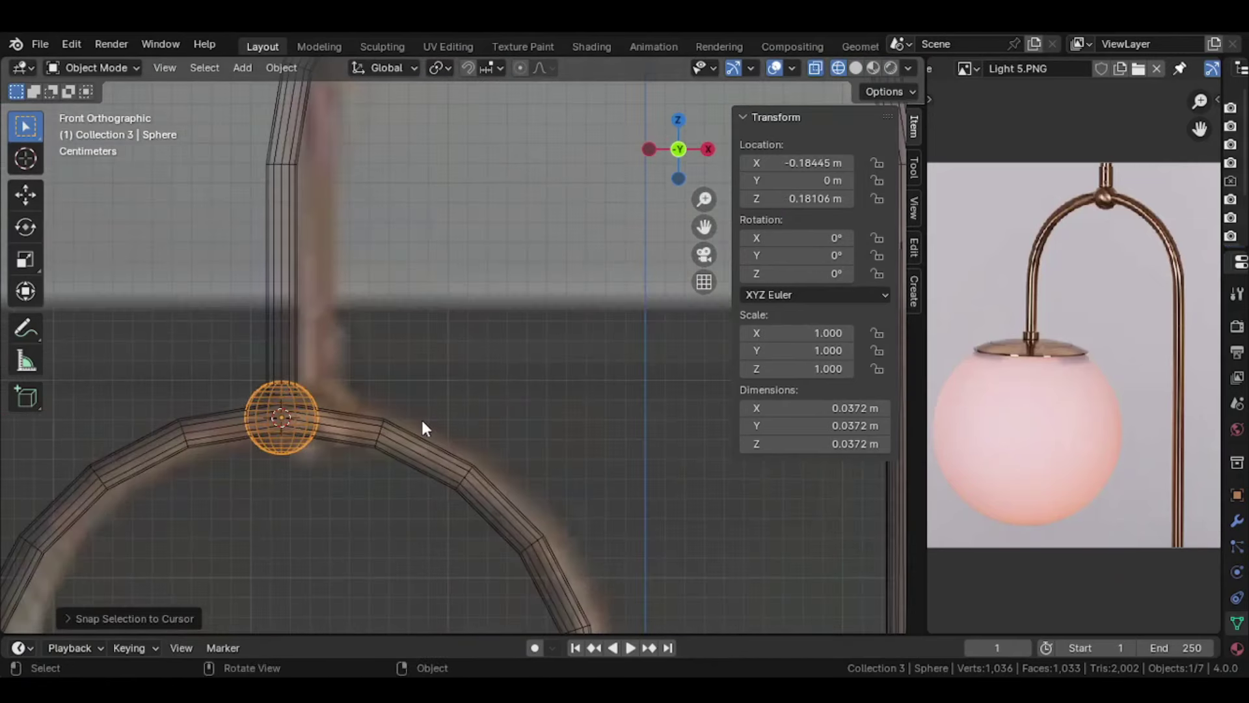
pyautogui.scroll(-2, 423, 427)
pyautogui.scroll(-2, 423, 427)
pyautogui.scroll(-2, 423, 428)
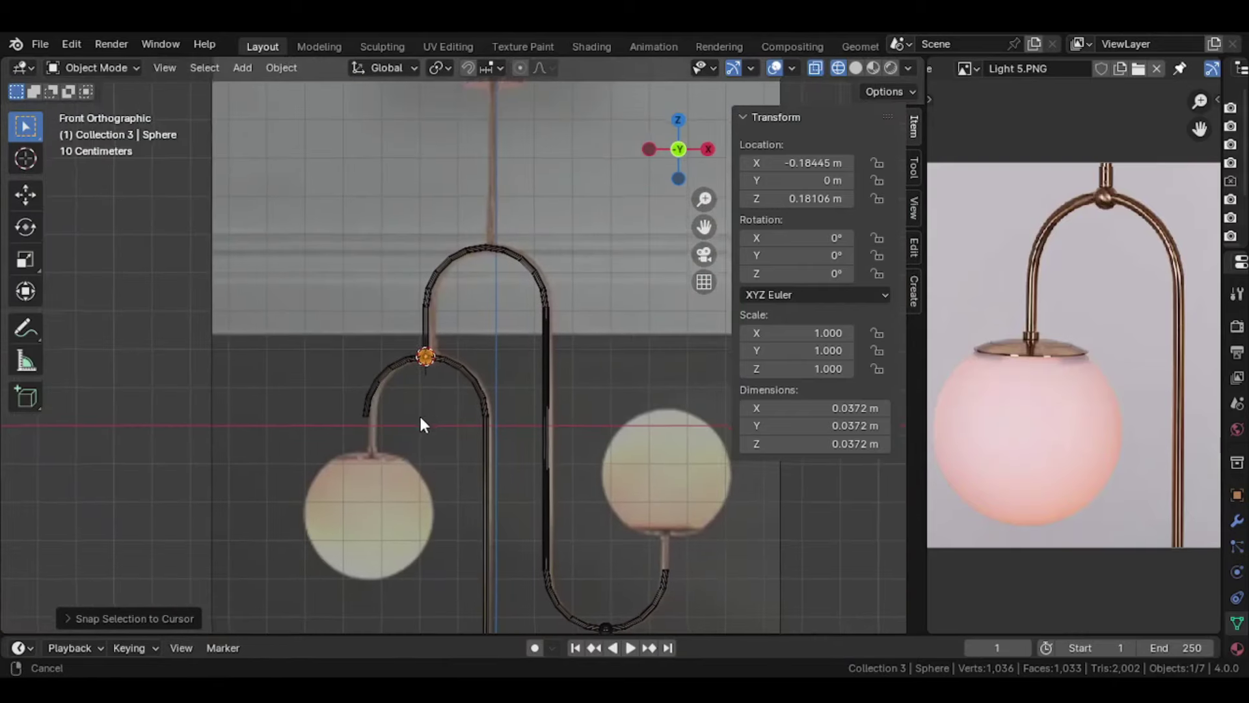
pyautogui.keyDown('shift'); pyautogui.moveTo(423, 426); pyautogui.dragTo(508, 346, button='middle'); pyautogui.keyUp('shift')
pyautogui.scroll(2, 472, 373)
pyautogui.scroll(1, 455, 350)
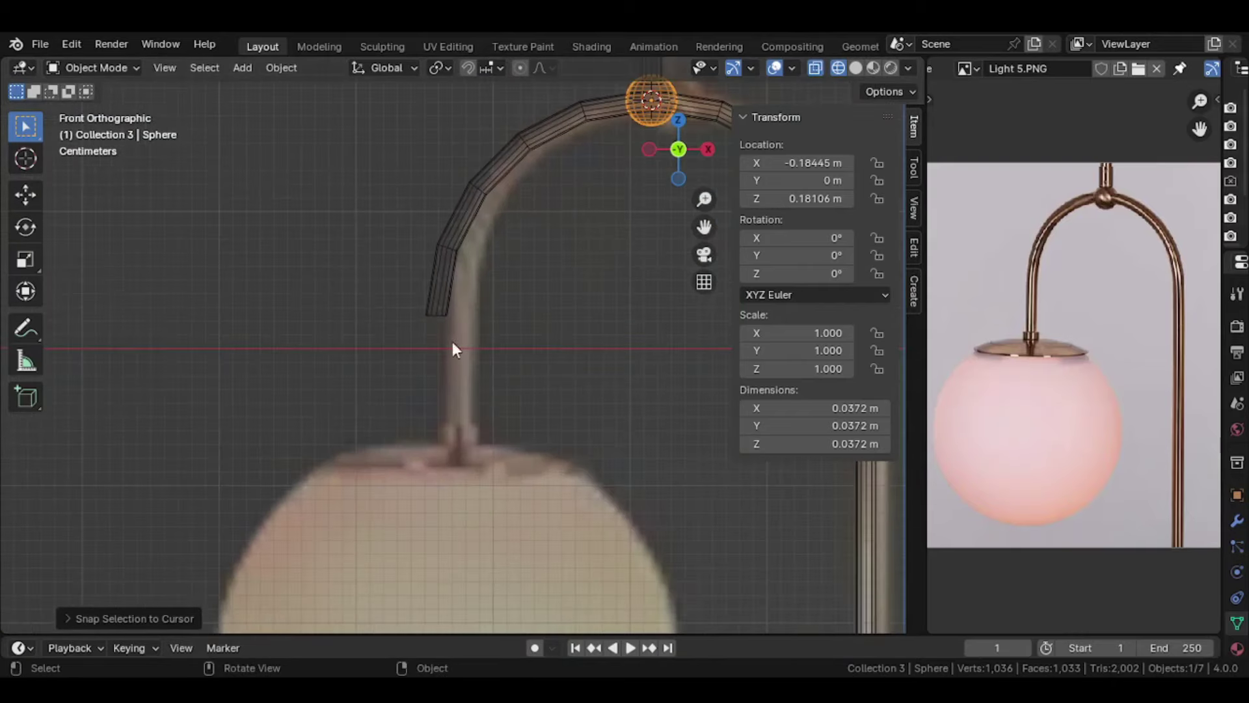
pyautogui.click(438, 311)
# Step: Extrude the rod's open-end vertices straight down along Z to just above the globe
pyautogui.press('Tab')
pyautogui.moveTo(406, 303); pyautogui.dragTo(465, 336)
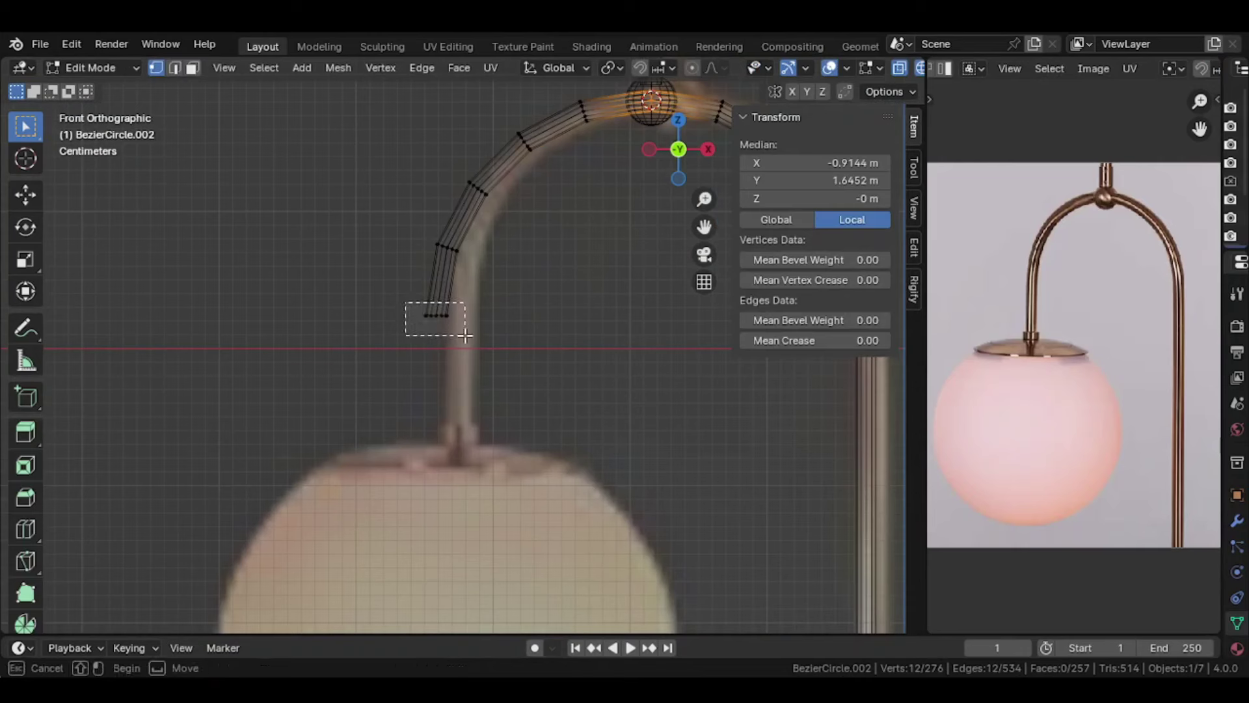
pyautogui.press('e')
pyautogui.press('z')
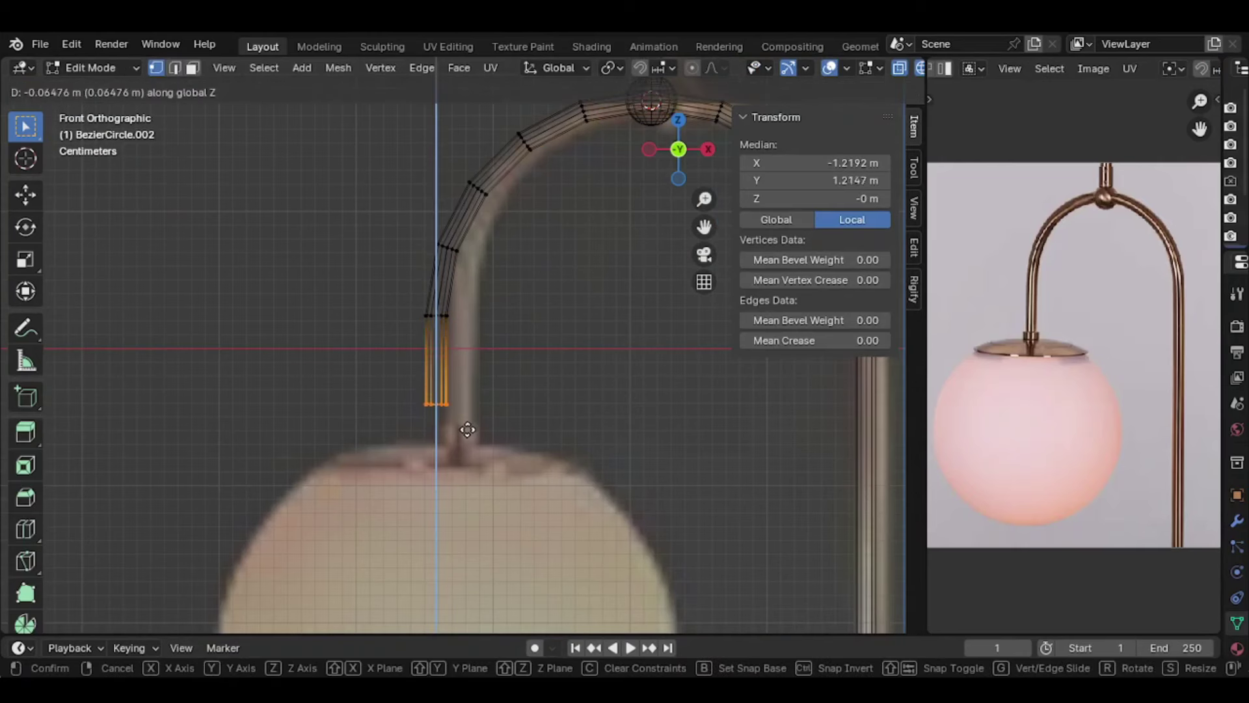
pyautogui.click(466, 463)
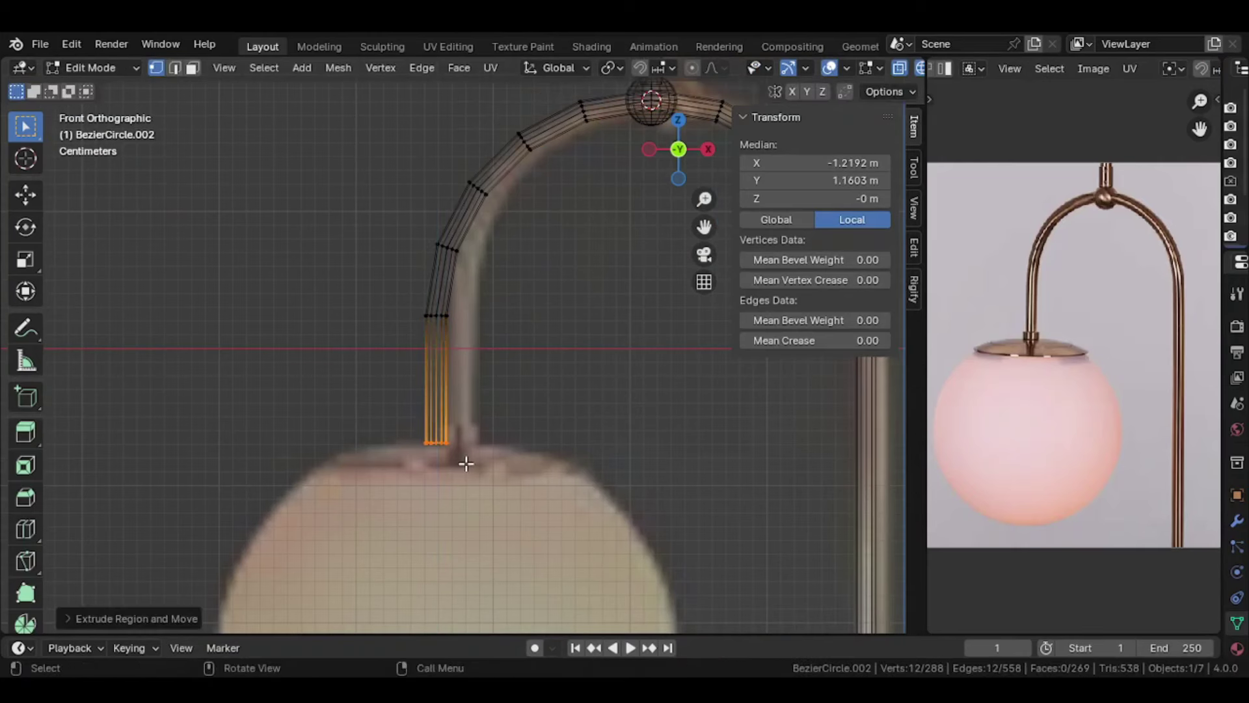
pyautogui.press('Tab')
pyautogui.scroll(-4, 466, 463)
pyautogui.moveTo(466, 463)
pyautogui.keyDown('shift'); pyautogui.mouseDown(button='middle')
pyautogui.moveTo(428, 381)
pyautogui.moveTo(369, 303)
pyautogui.mouseUp(button='middle'); pyautogui.keyUp('shift')
pyautogui.scroll(4, 428, 382)
pyautogui.scroll(2, 428, 382)
pyautogui.scroll(2, 428, 381)
# Step: Add an edge loop near the rod's lower end, then return to Object Mode
pyautogui.press('Tab')
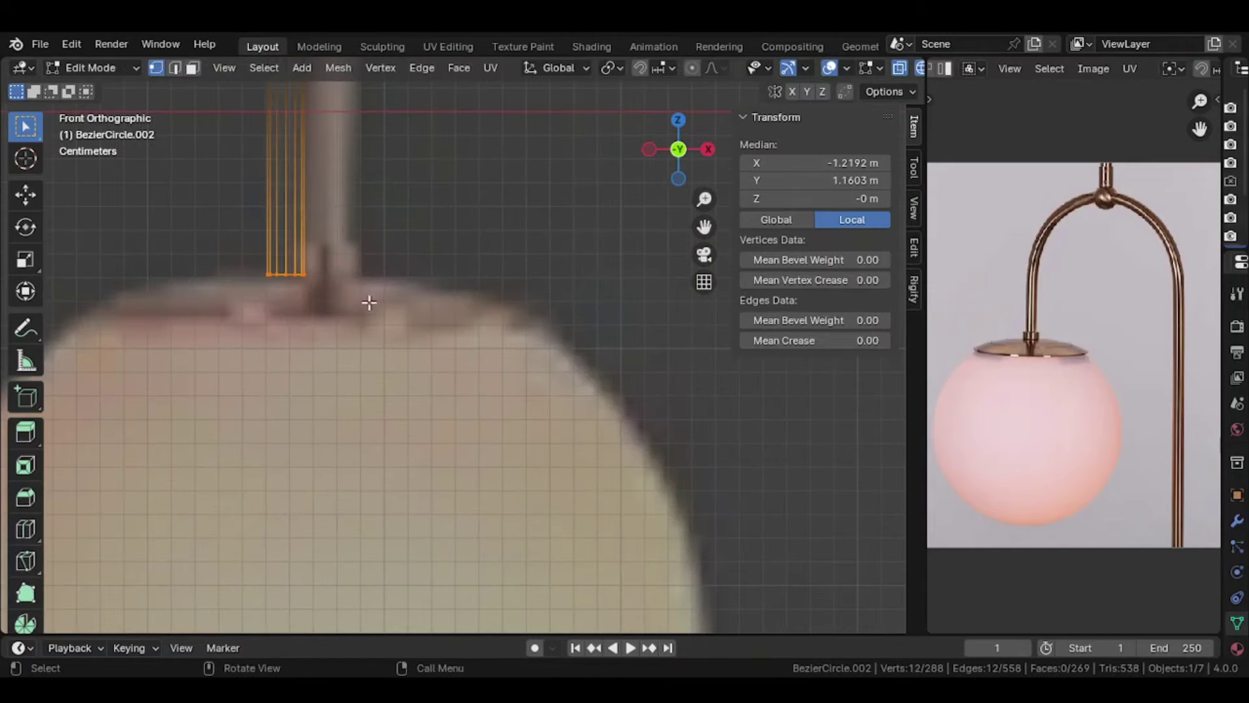
pyautogui.scroll(-2, 328, 256)
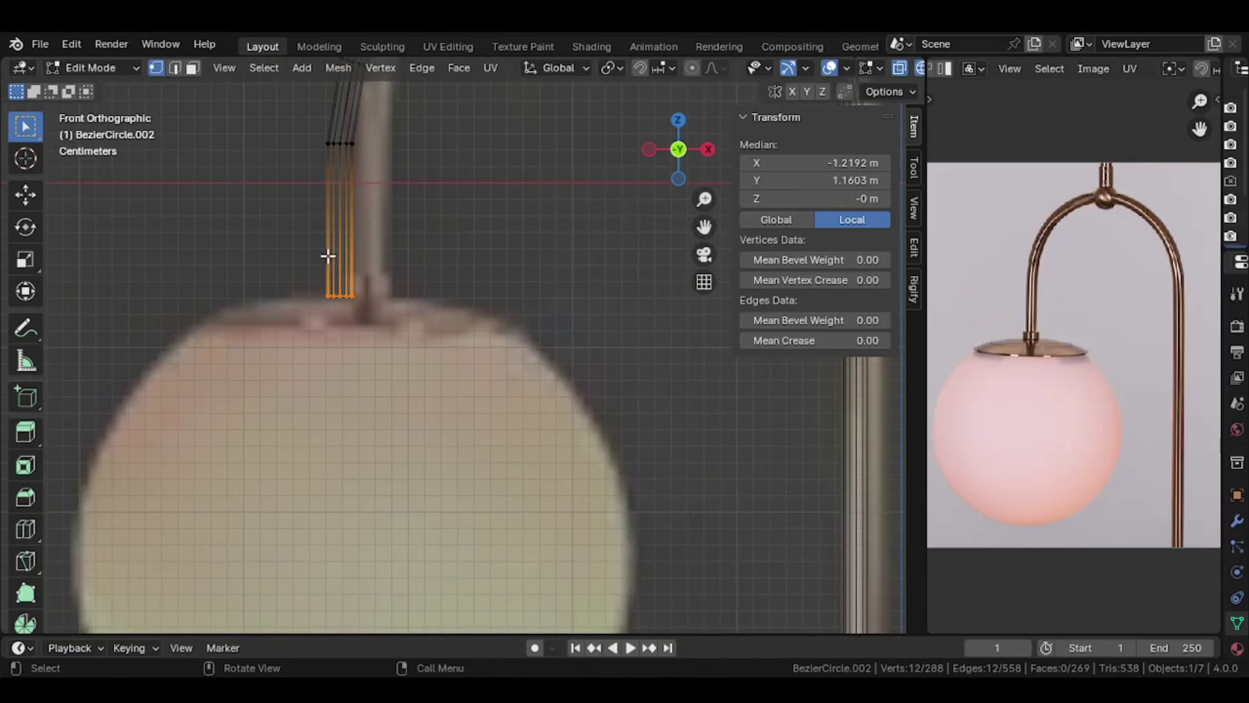
pyautogui.hotkey('ctrl', 'r')
pyautogui.click(337, 263)
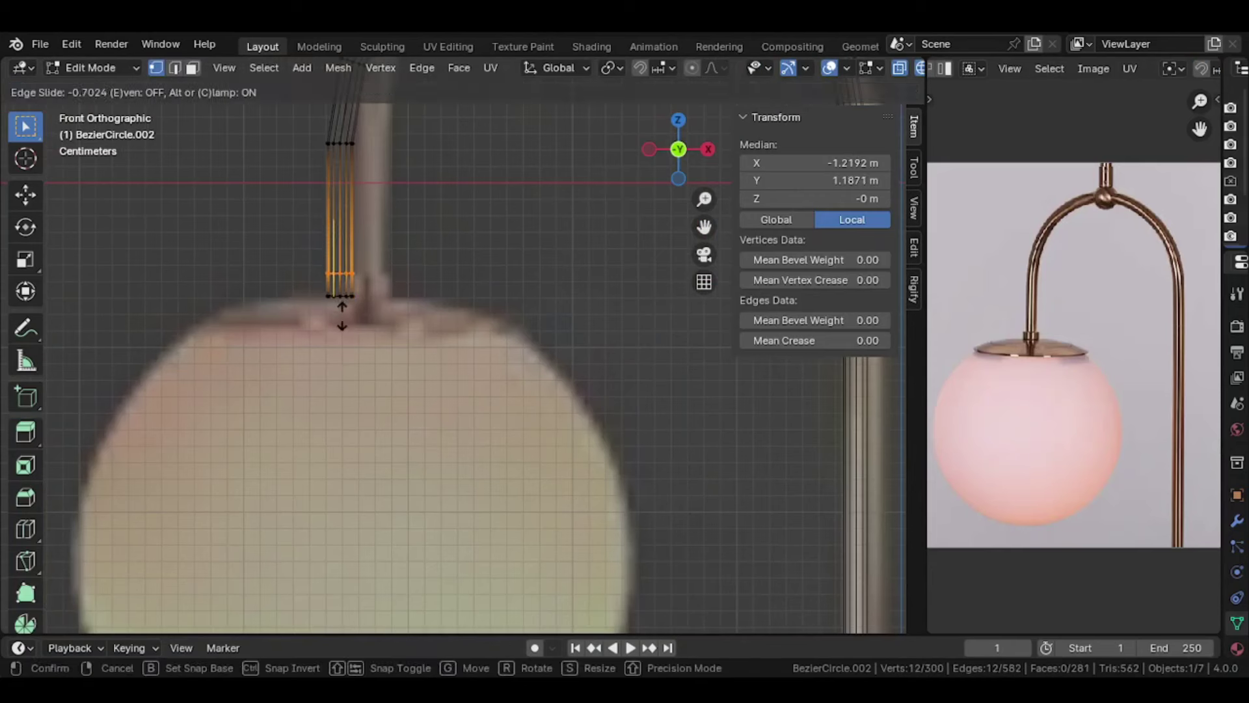
pyautogui.click(343, 368)
pyautogui.scroll(2, 306, 319)
pyautogui.scroll(1, 293, 297)
pyautogui.scroll(1, 287, 289)
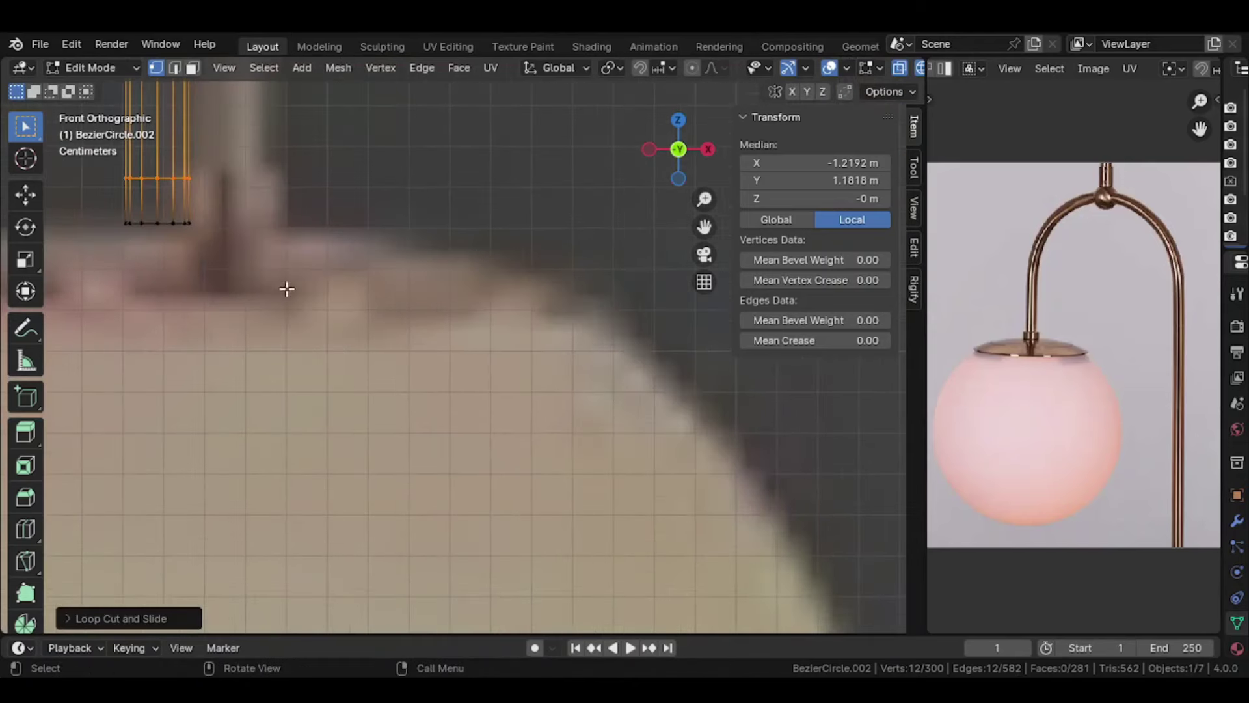
pyautogui.scroll(-2, 287, 289)
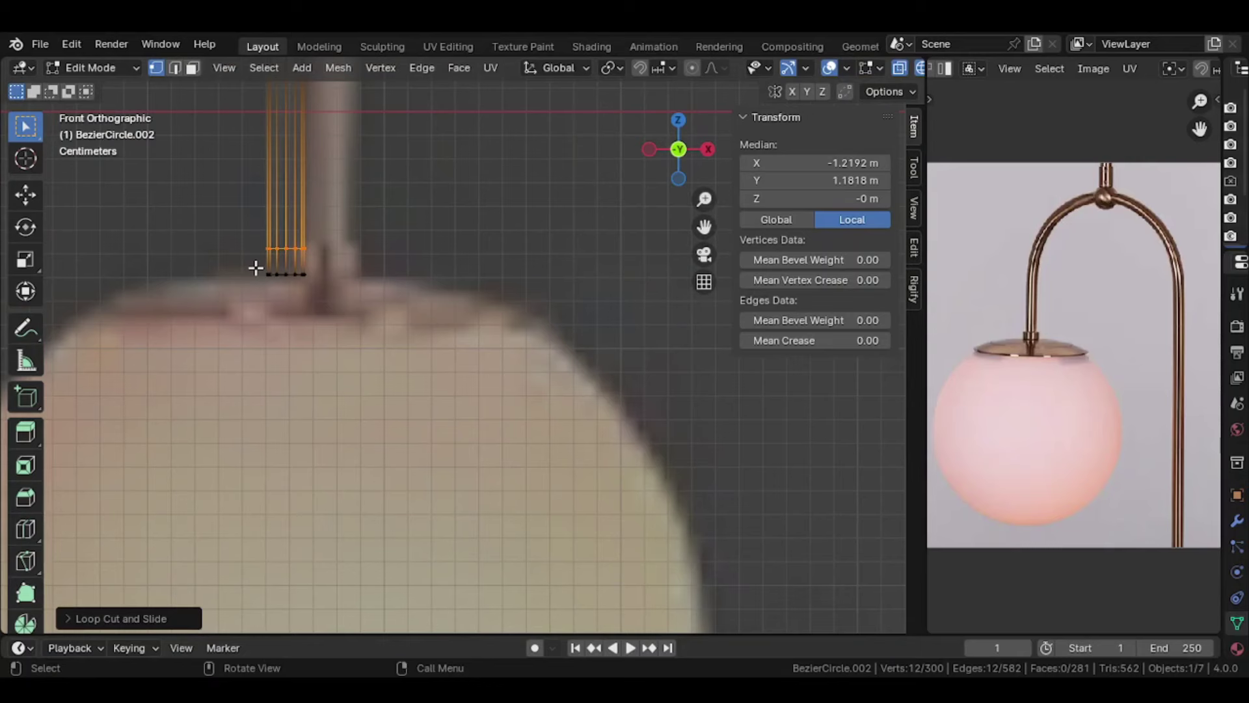
pyautogui.scroll(-3, 323, 321)
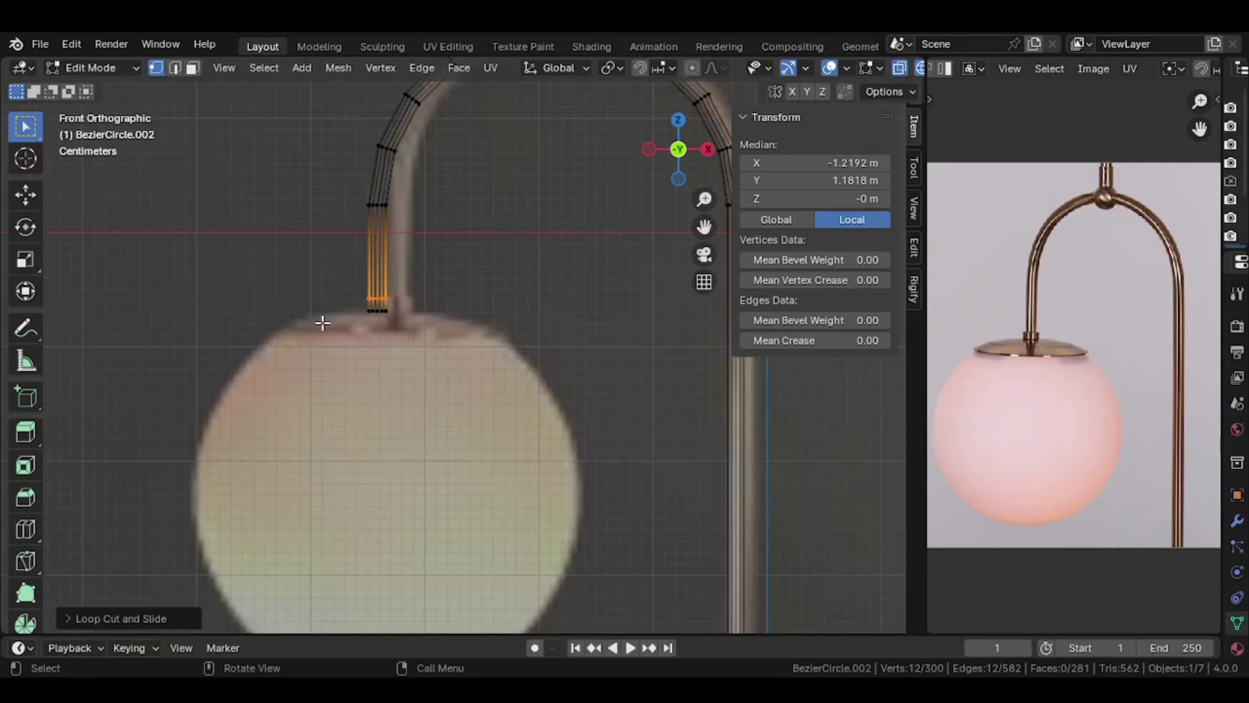
pyautogui.press('Tab')
pyautogui.scroll(-2, 322, 323)
pyautogui.scroll(-1, 386, 315)
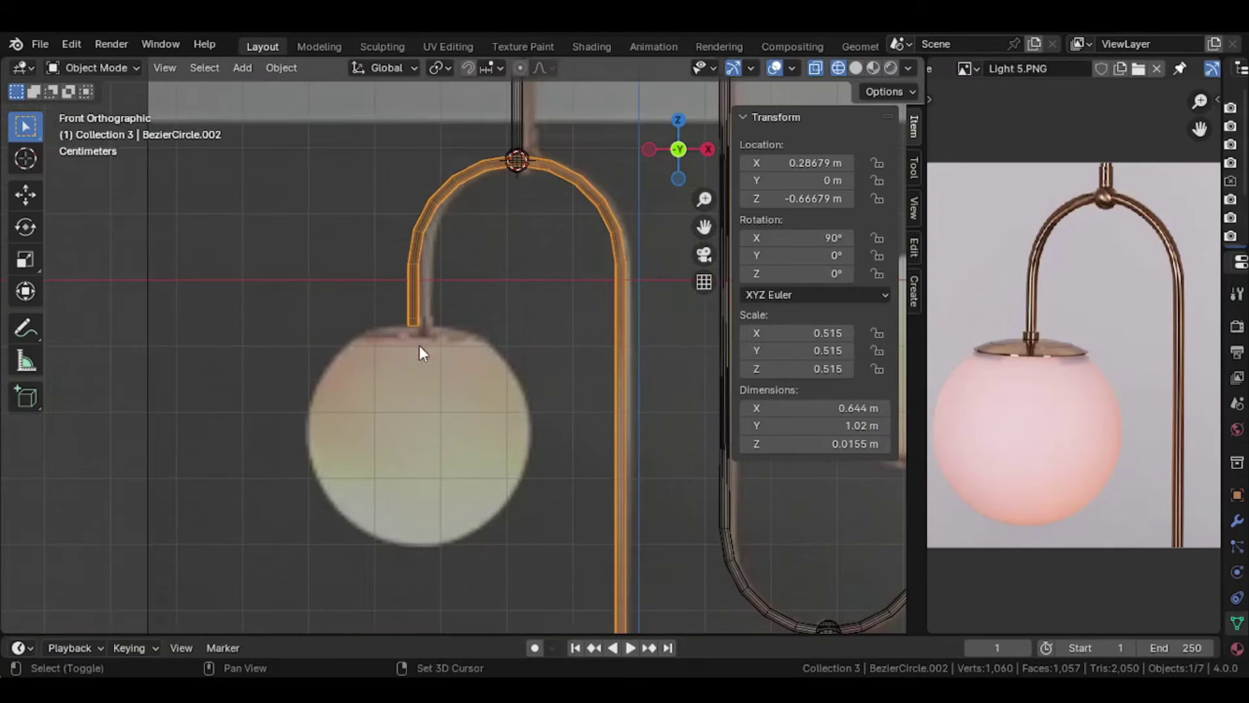
# Step: Duplicate the small joint sphere at the arch top, leaving the copy in place
pyautogui.keyDown('shift'); pyautogui.rightClick(419, 431); pyautogui.keyUp('shift')
pyautogui.hotkey('shift', 'a')
pyautogui.click(523, 157)
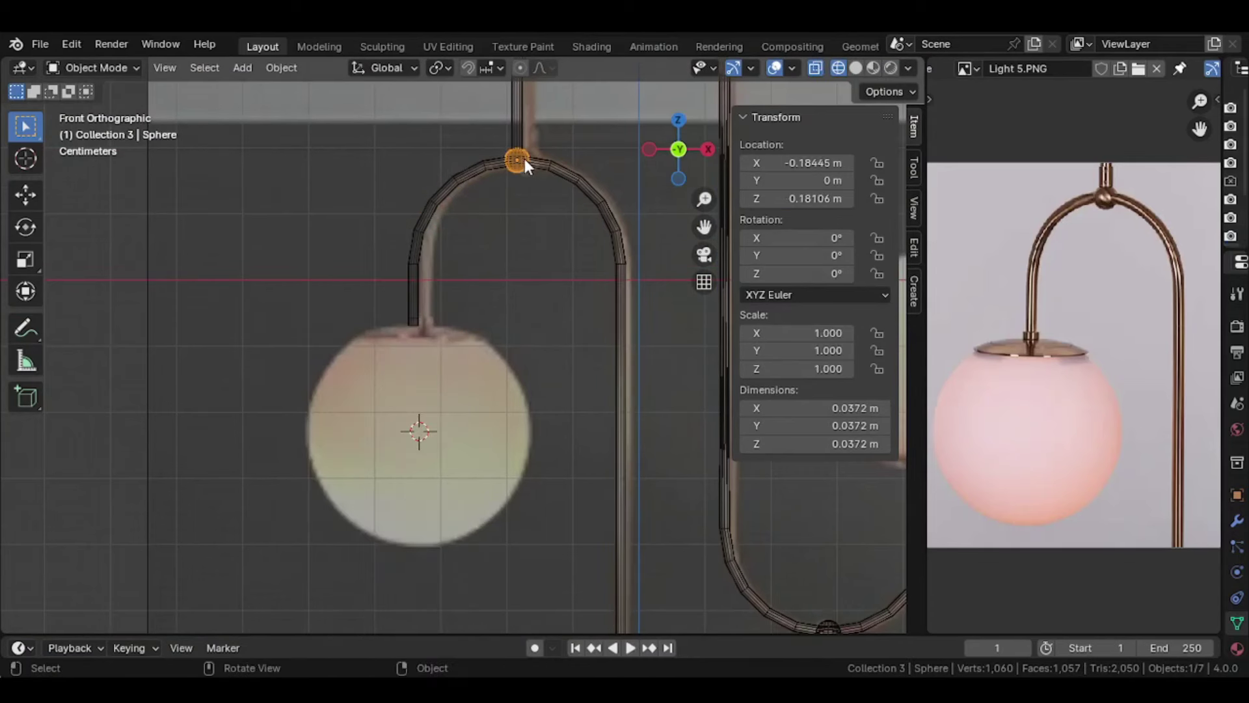
pyautogui.hotkey('shift', 'd')
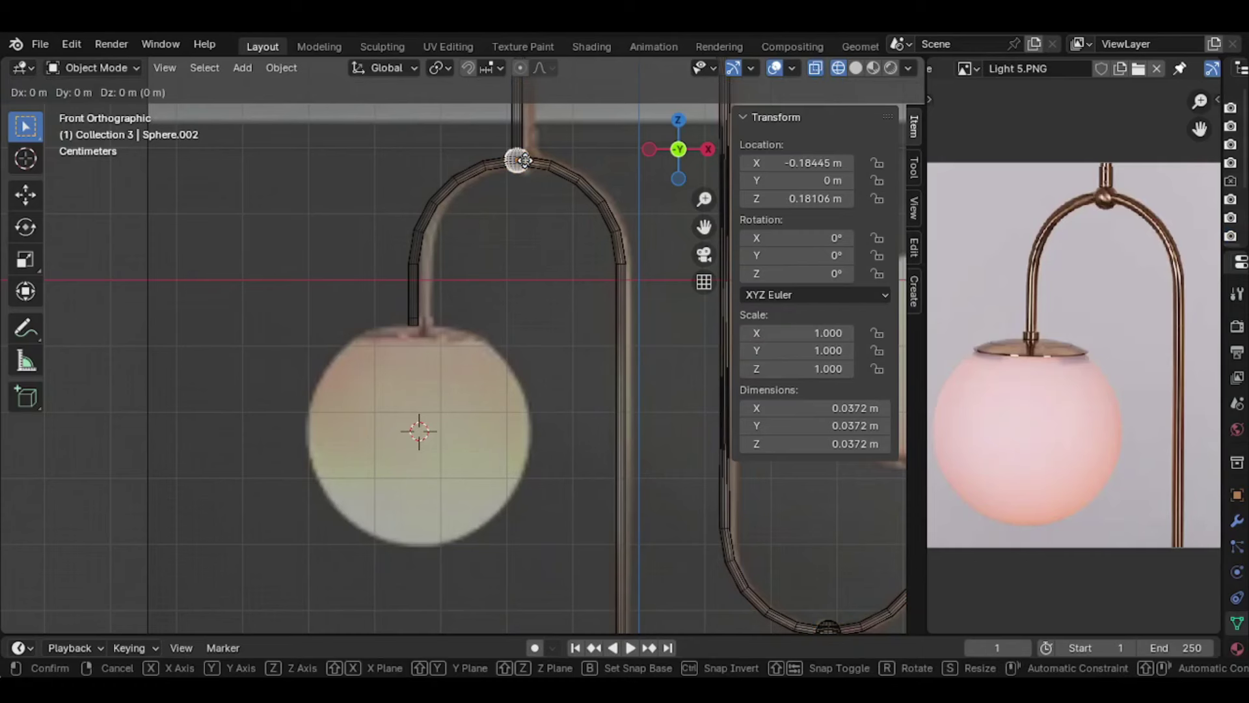
pyautogui.rightClick(525, 160)
# Step: Snap the 3D cursor to the hanging rod's bottom edge loop
pyautogui.scroll(2, 412, 360)
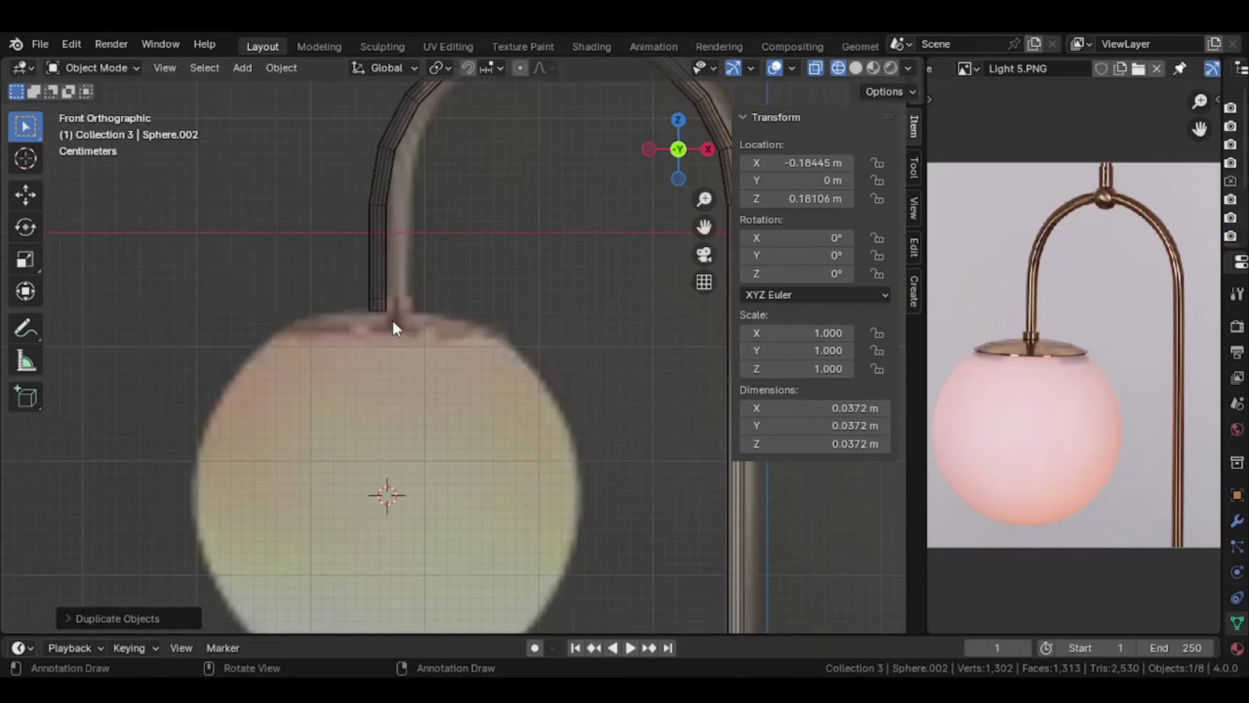
pyautogui.click(384, 302)
pyautogui.press('Tab')
pyautogui.keyDown('alt'); pyautogui.click(393, 315); pyautogui.keyUp('alt')
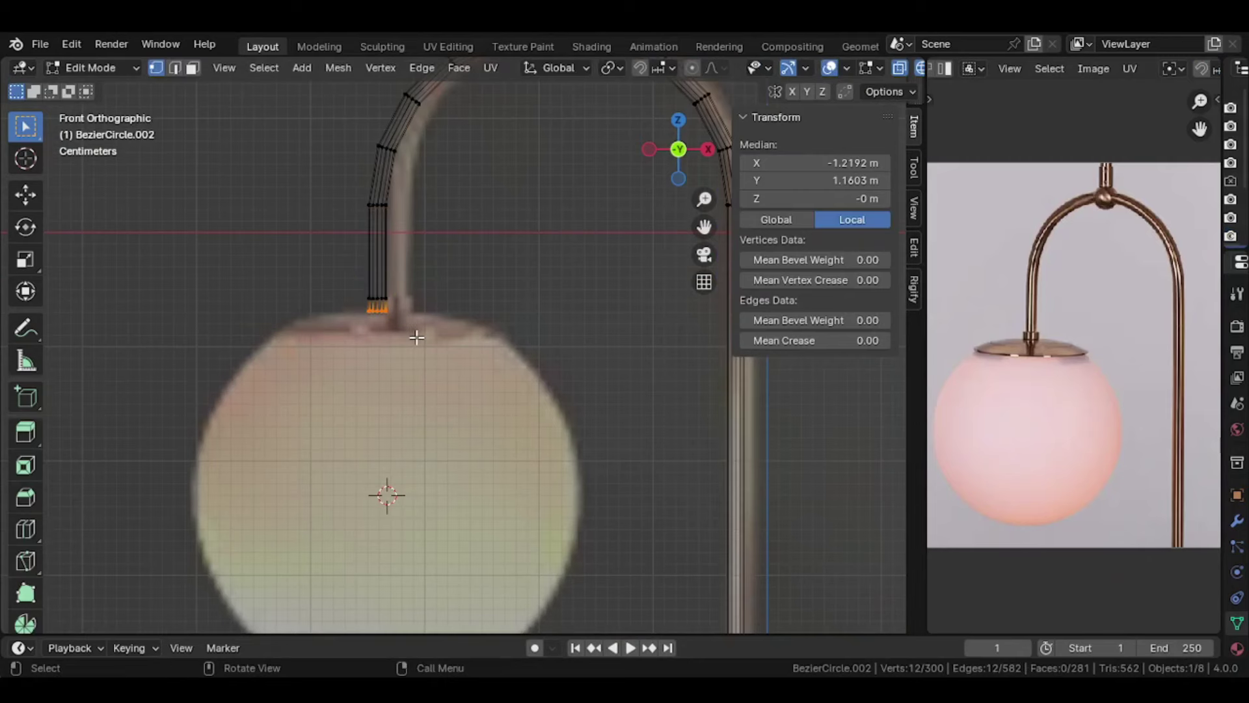
pyautogui.hotkey('shift', 's')
pyautogui.press('2')
pyautogui.press('Tab')
# Step: Snap the joint sphere to the 3D cursor at the rod's bottom end
pyautogui.scroll(-3, 477, 233)
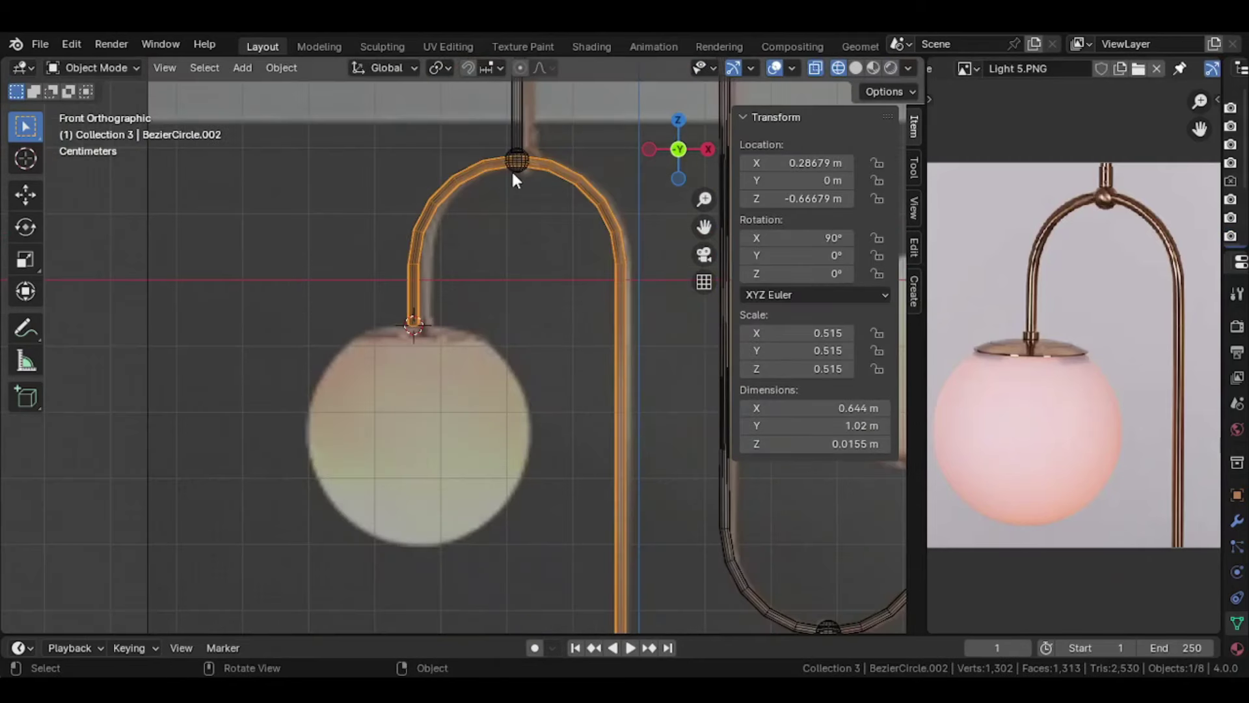
pyautogui.click(523, 168)
pyautogui.hotkey('shift', 's')
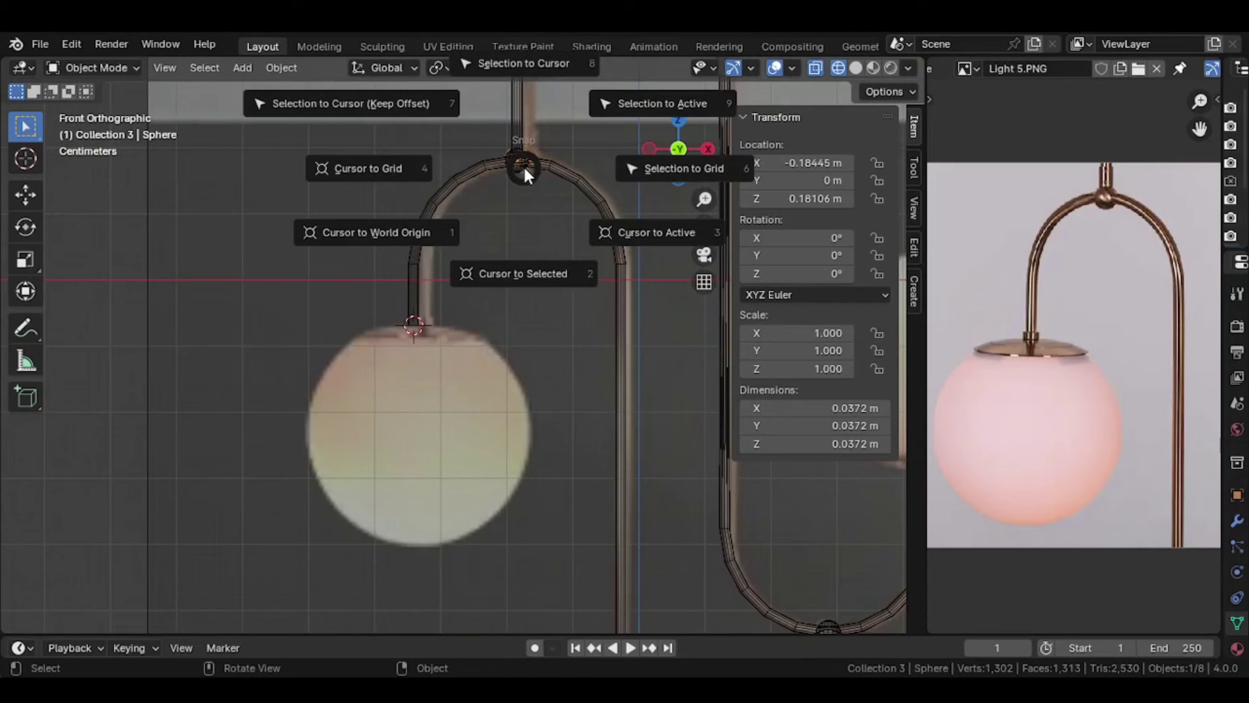
pyautogui.press('8')
pyautogui.scroll(2, 475, 343)
pyautogui.scroll(2, 478, 350)
# Step: Drop the sphere down along Z into the globe and scale it to roughly globe size
pyautogui.press('g')
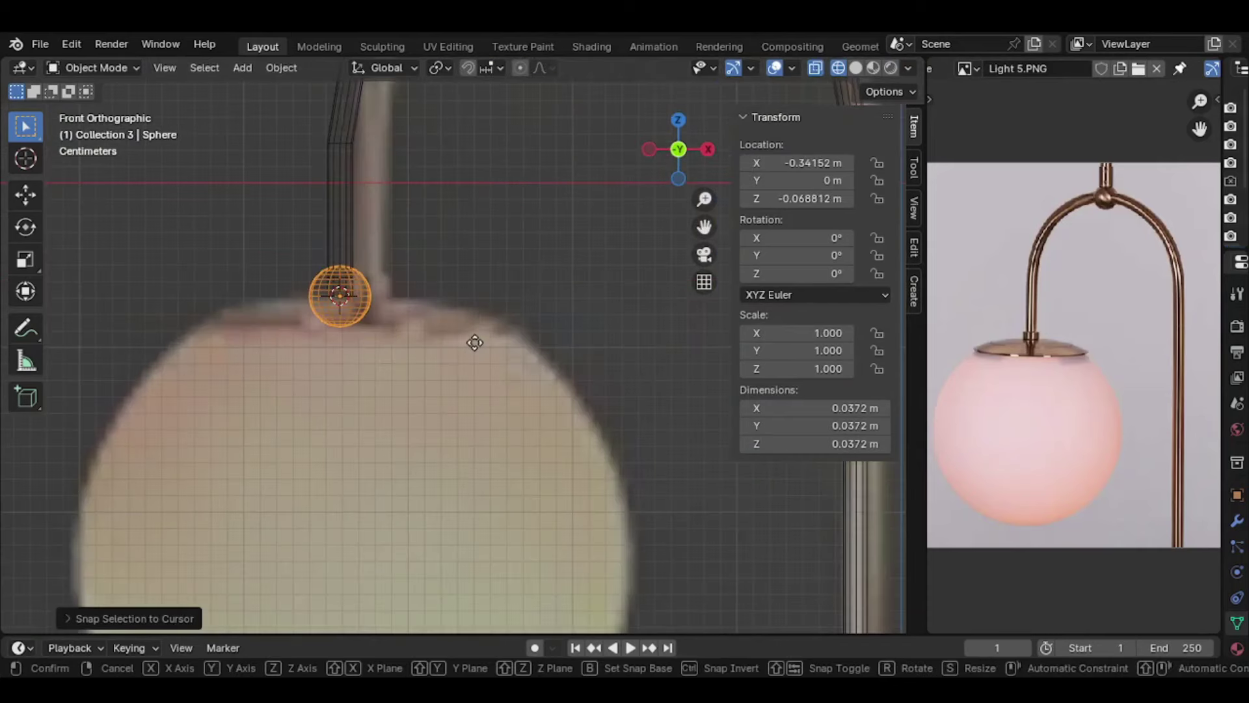
pyautogui.press('y')
pyautogui.press('z')
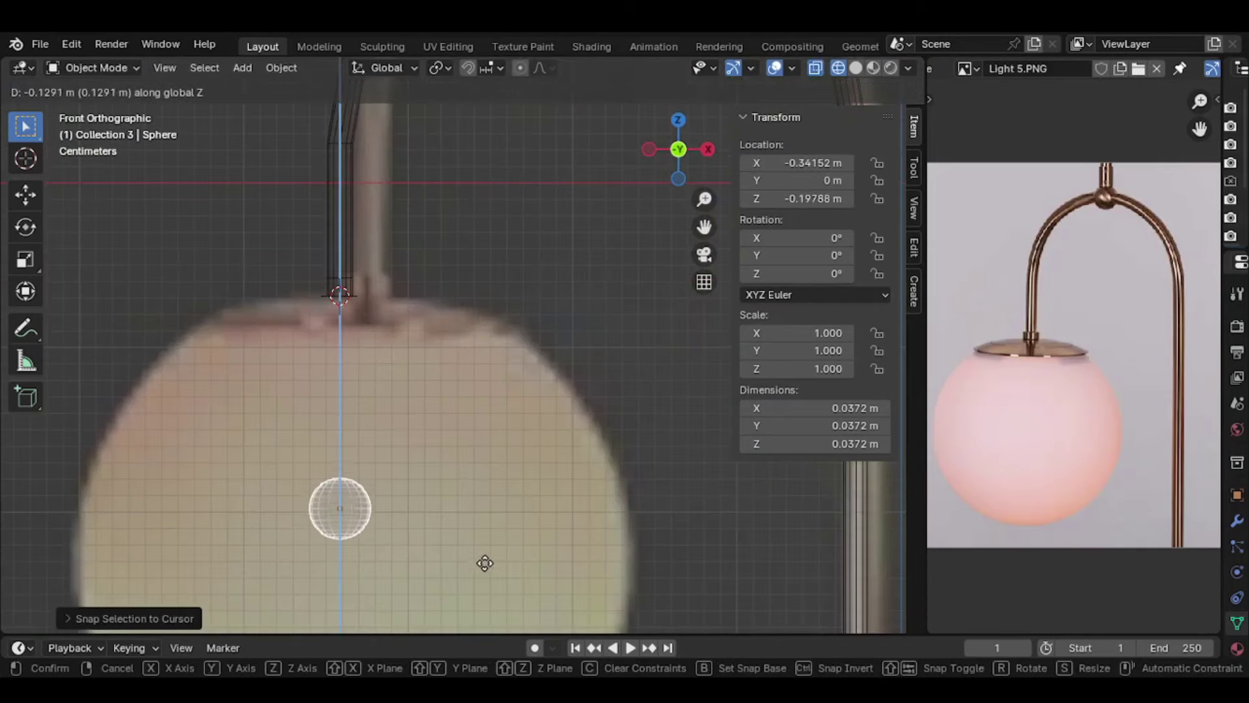
pyautogui.click(488, 576)
pyautogui.scroll(-2, 470, 461)
pyautogui.keyDown('shift'); pyautogui.moveTo(472, 462); pyautogui.dragTo(482, 355, button='middle'); pyautogui.keyUp('shift')
pyautogui.scroll(-1, 484, 355)
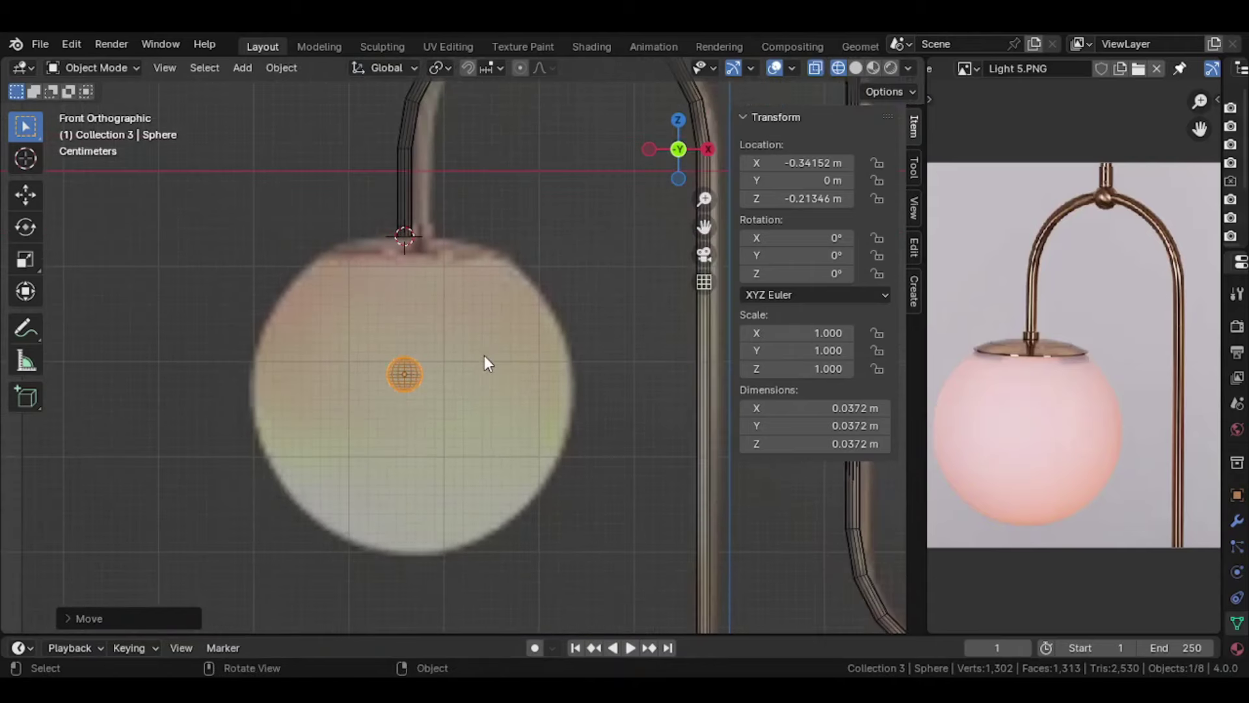
pyautogui.press('s')
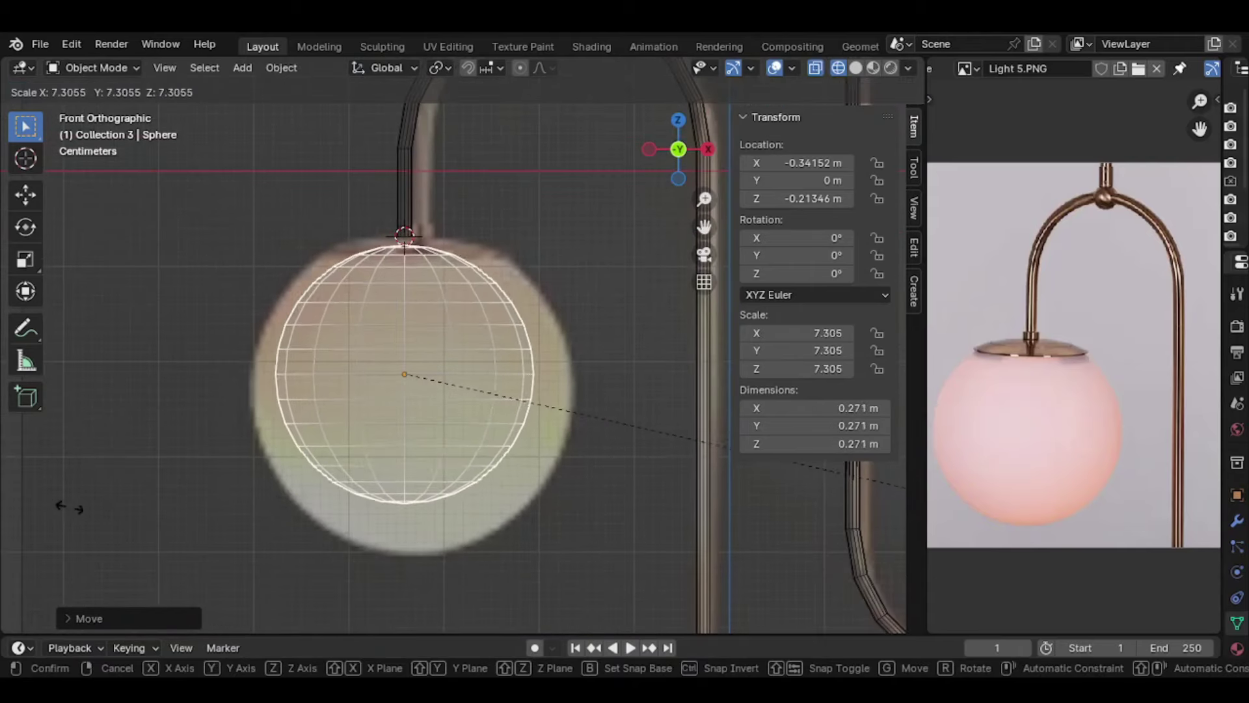
pyautogui.click(196, 515)
# Step: Lower the sphere slightly and rescale it to match the reference globe outline, about 0.329 m
pyautogui.press('g')
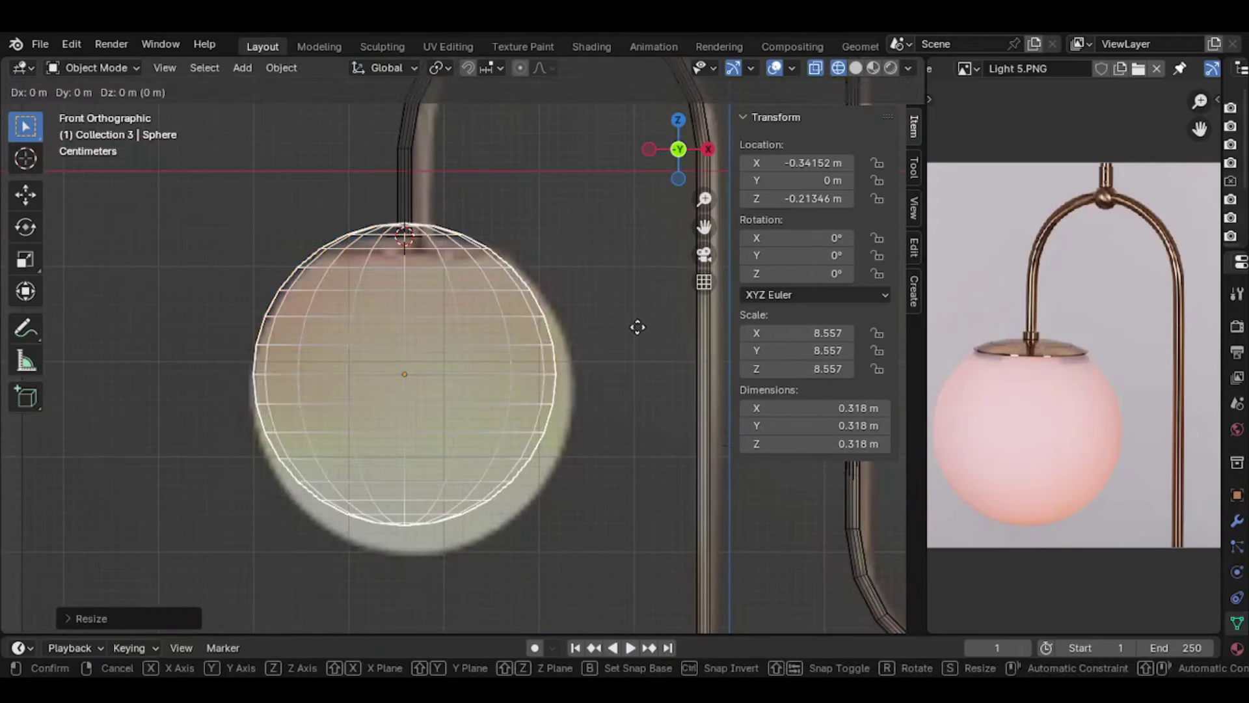
pyautogui.press('z')
pyautogui.click(640, 349)
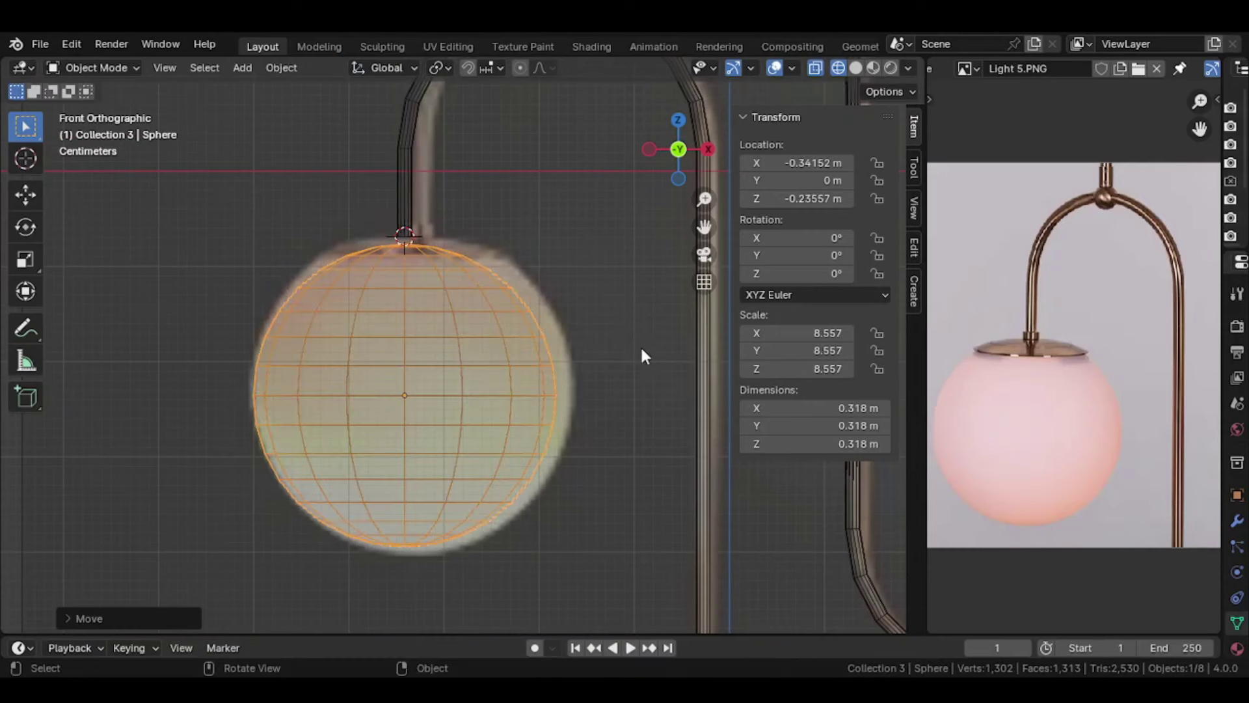
pyautogui.press('s')
pyautogui.click(650, 355)
pyautogui.scroll(2, 634, 332)
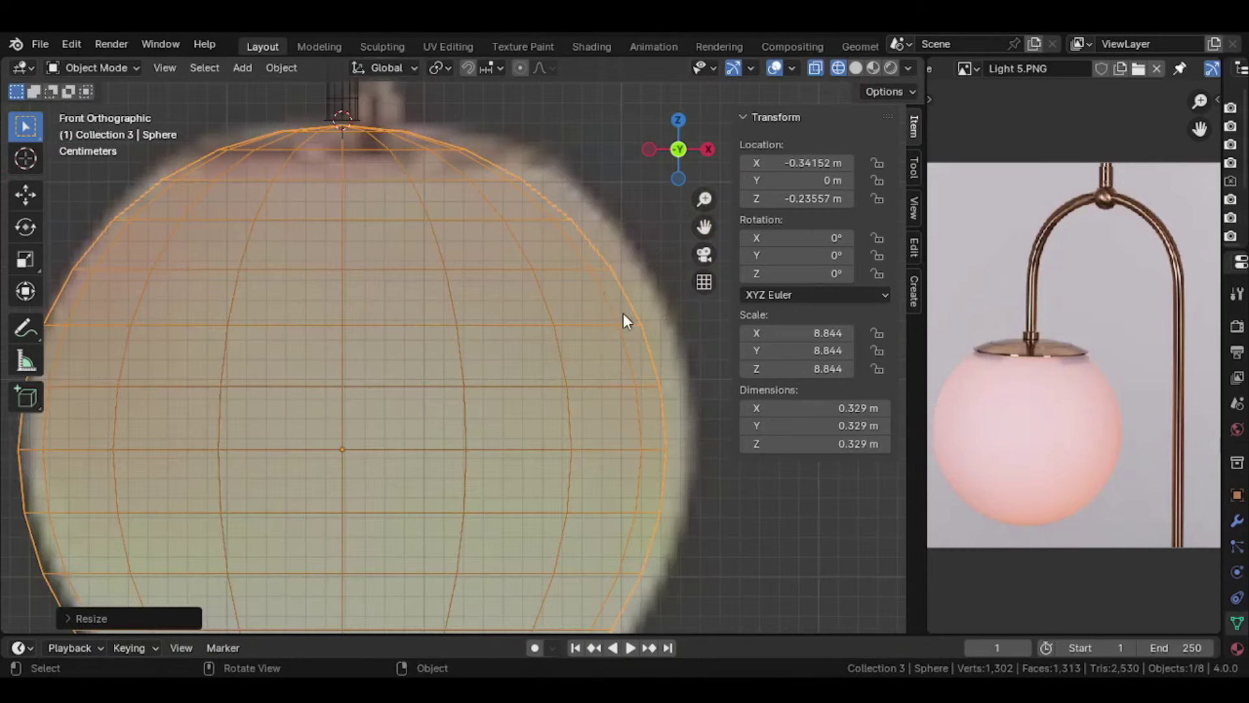
pyautogui.scroll(2, 605, 299)
pyautogui.scroll(2, 573, 296)
pyautogui.scroll(1, 494, 317)
pyautogui.scroll(-1, 482, 313)
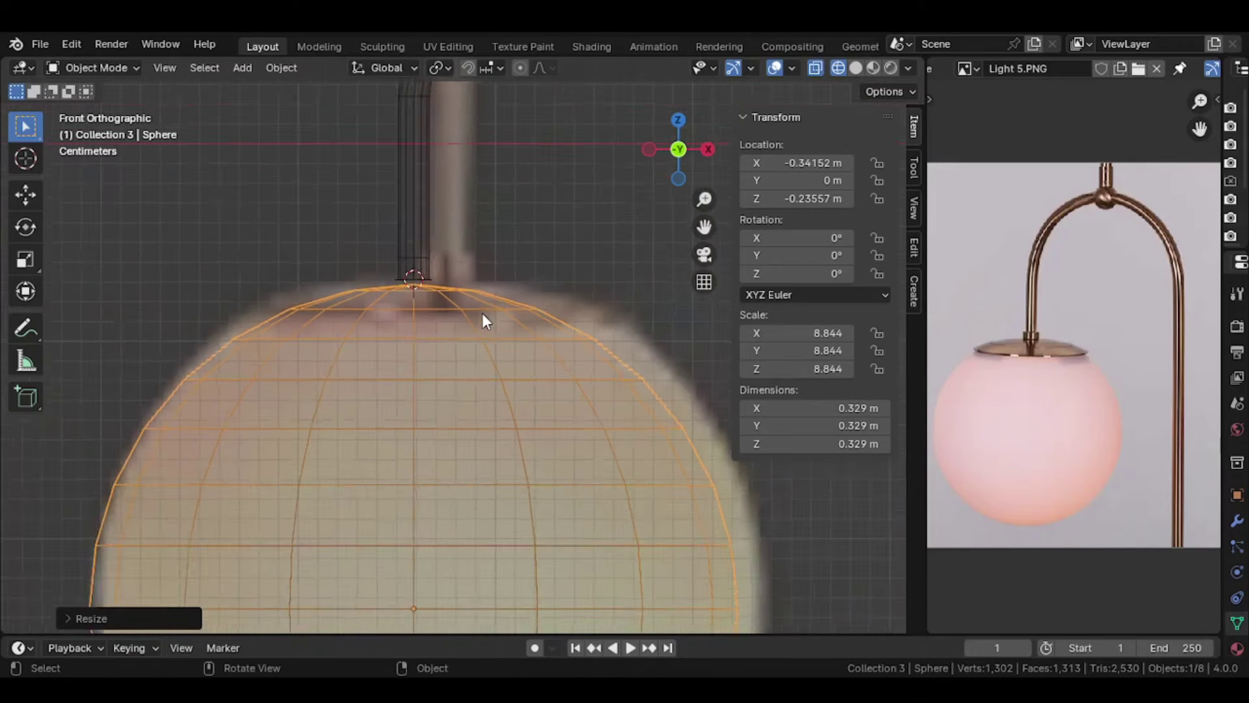
pyautogui.scroll(-1, 482, 314)
pyautogui.scroll(-2, 482, 313)
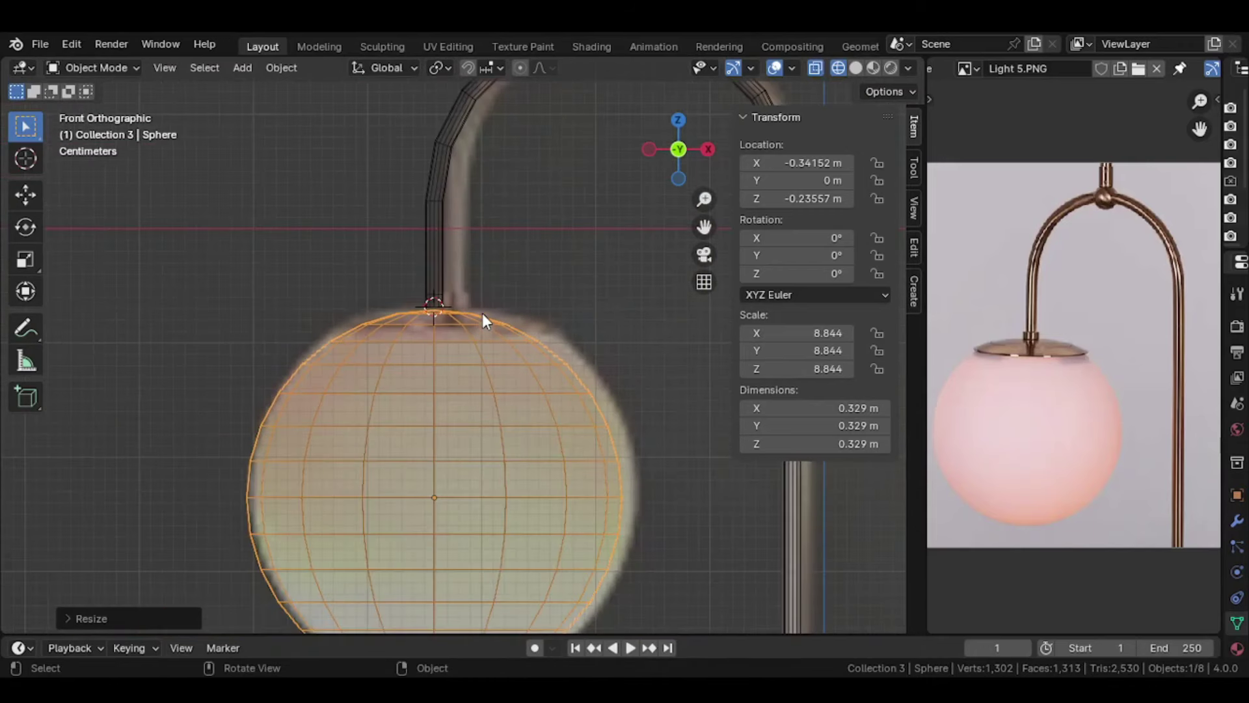
# Step: Nudge the globe along Z just below the rod end, then reopen the rod in Edit Mode
pyautogui.press('g')
pyautogui.press('z')
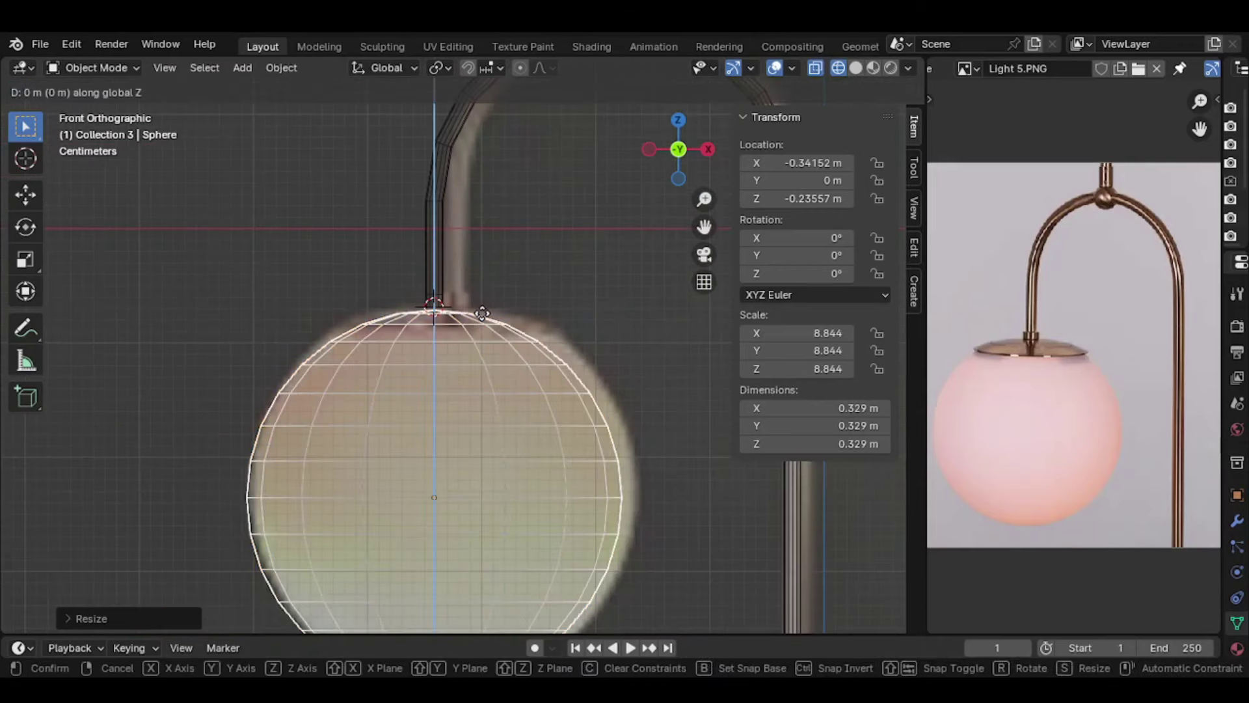
pyautogui.click(482, 315)
pyautogui.scroll(1, 462, 308)
pyautogui.scroll(2, 435, 286)
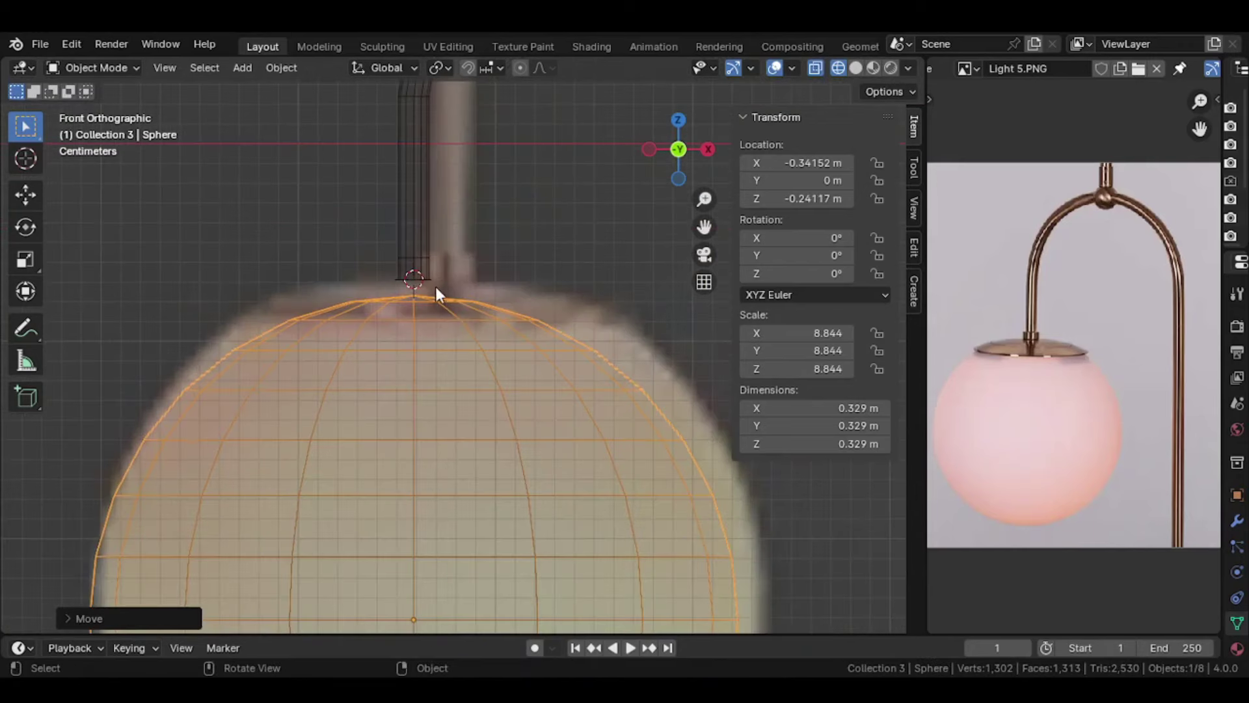
pyautogui.click(422, 277)
pyautogui.scroll(1, 420, 274)
pyautogui.press('Tab')
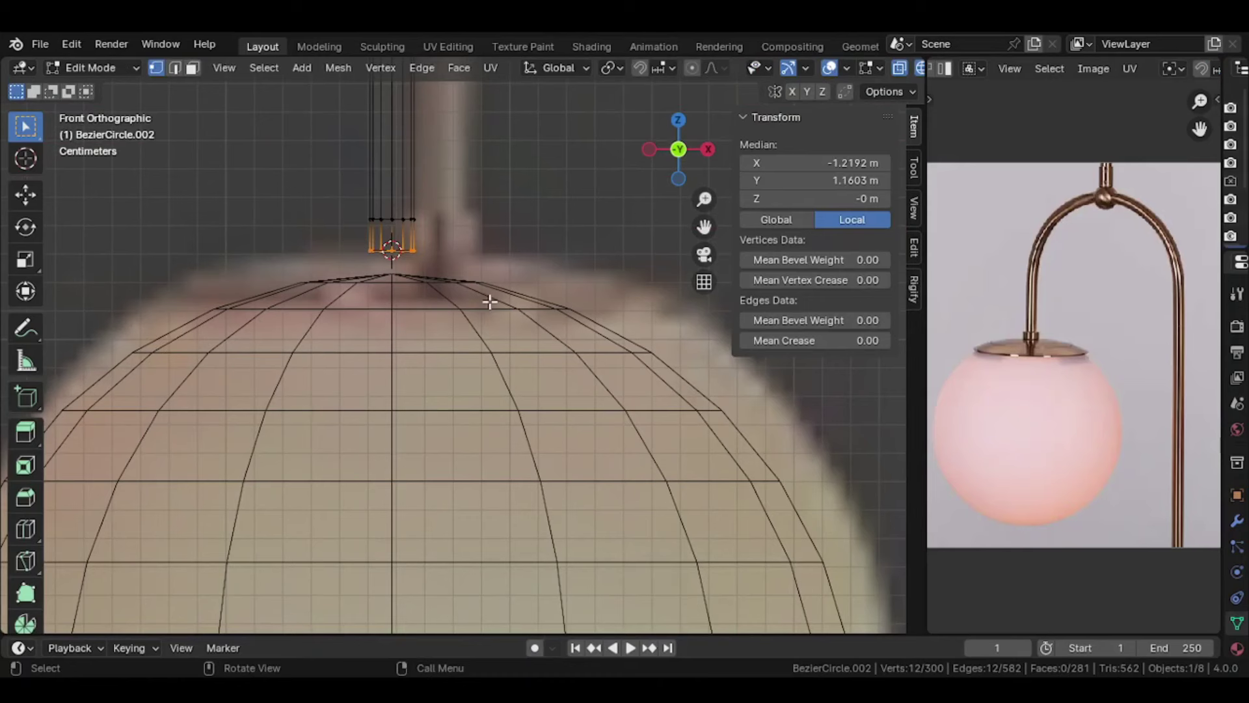
# Step: Extrude the pipe's end ring, widen it flat and lower it into a shallow cone
pyautogui.press('e')
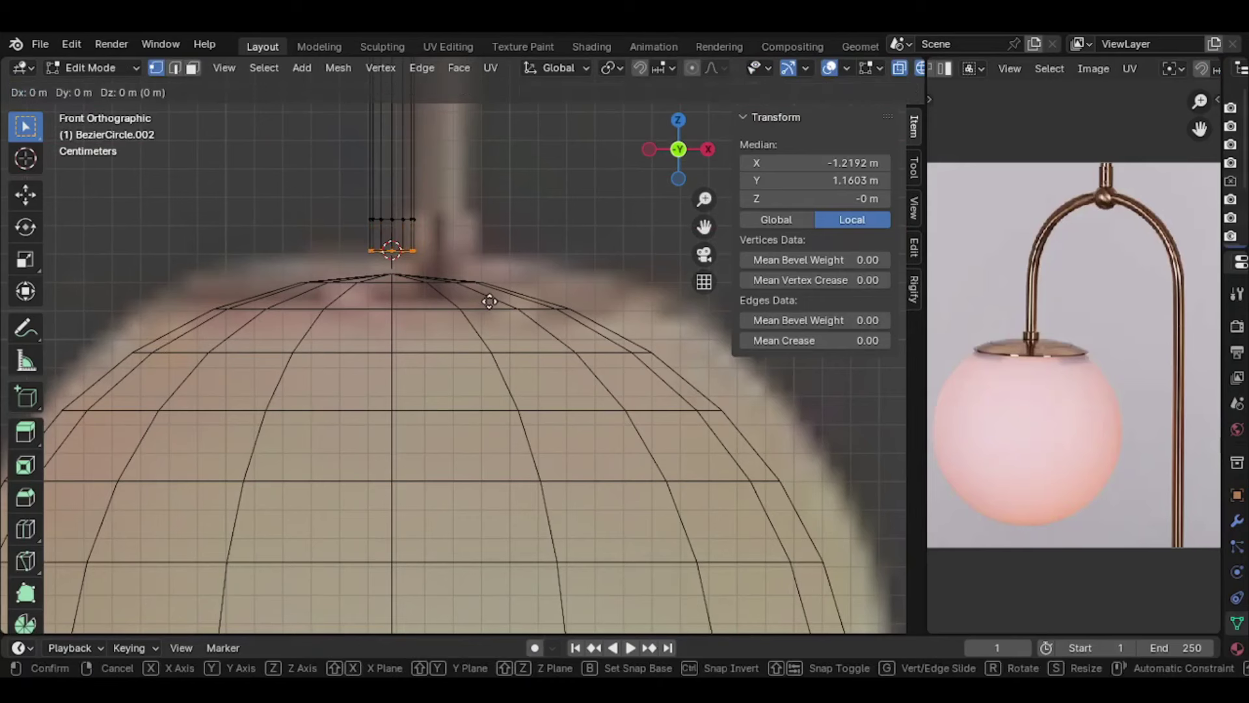
pyautogui.rightClick(489, 301)
pyautogui.press('s')
pyautogui.hotkey('shift', 'z')
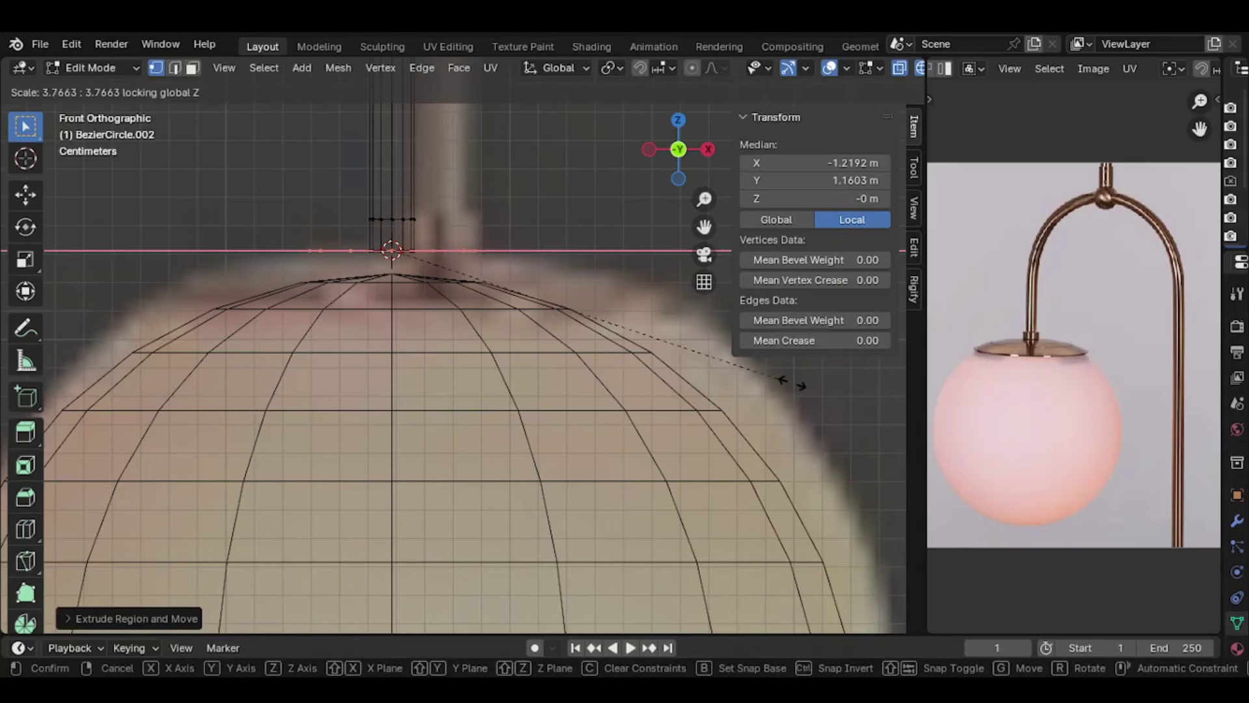
pyautogui.click(75, 424)
pyautogui.press('g')
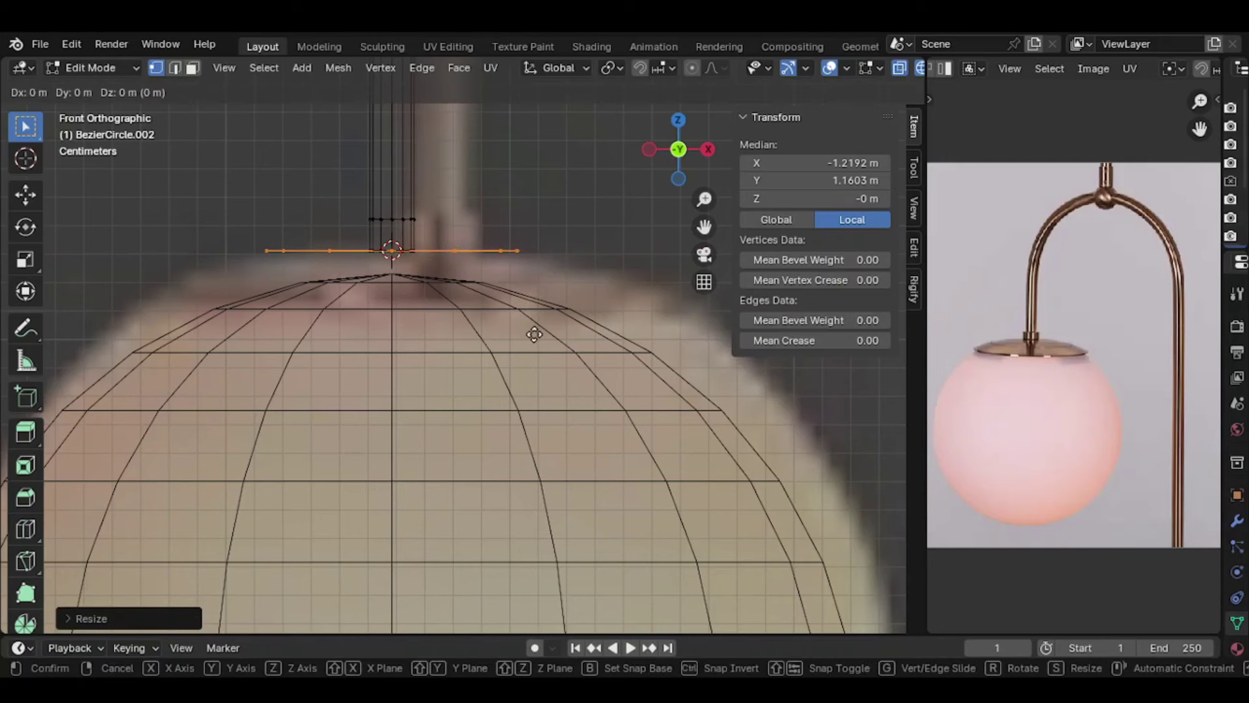
pyautogui.press('z')
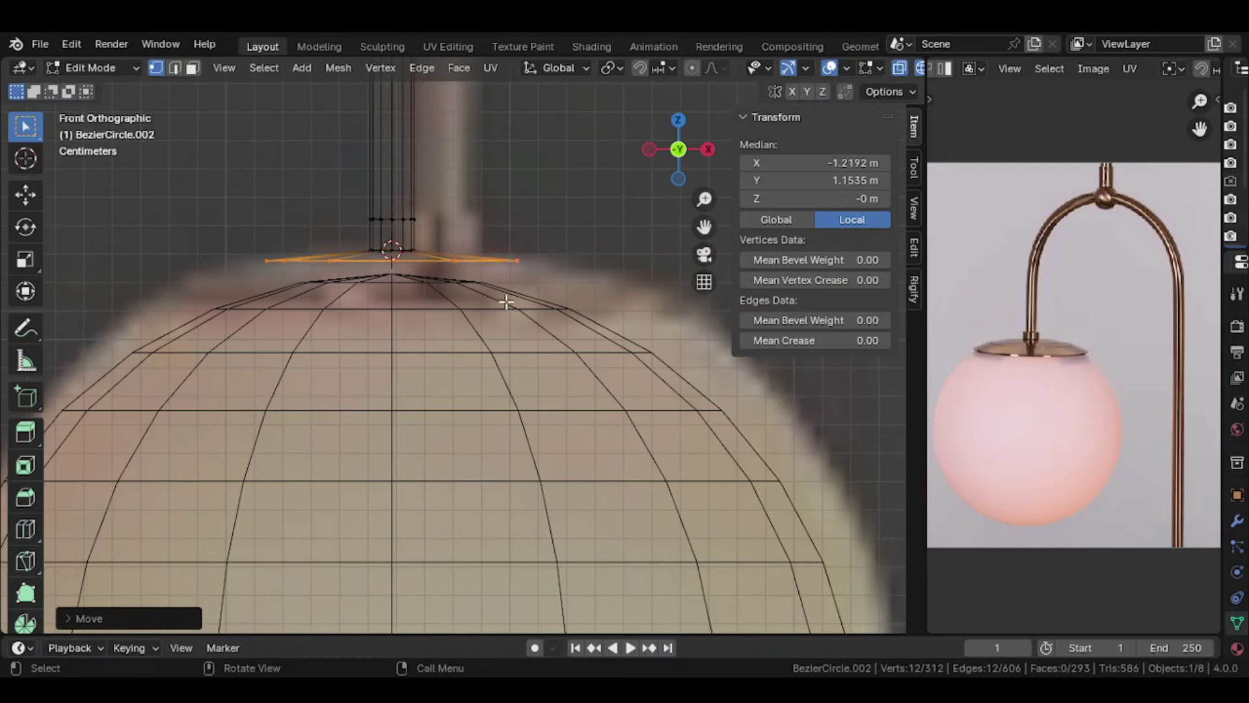
pyautogui.press('s')
pyautogui.hotkey('shift', 'z')
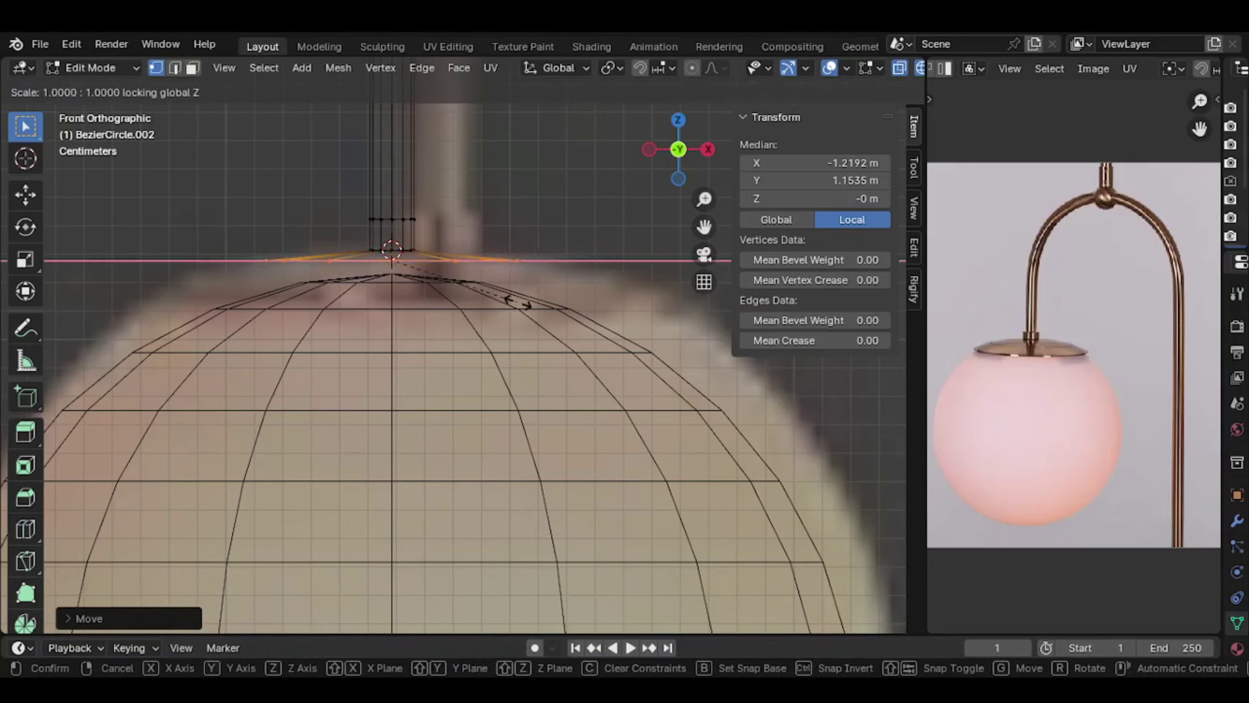
pyautogui.click(567, 338)
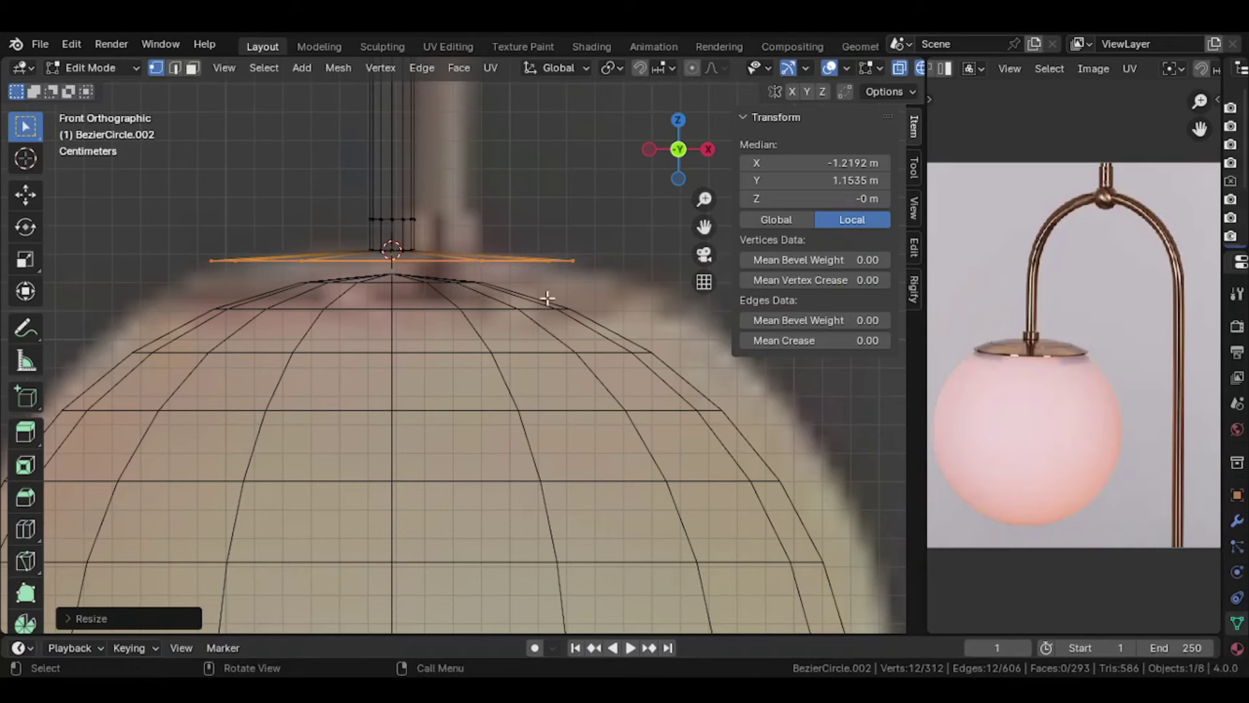
pyautogui.scroll(-2, 544, 293)
pyautogui.press('g')
pyautogui.press('z')
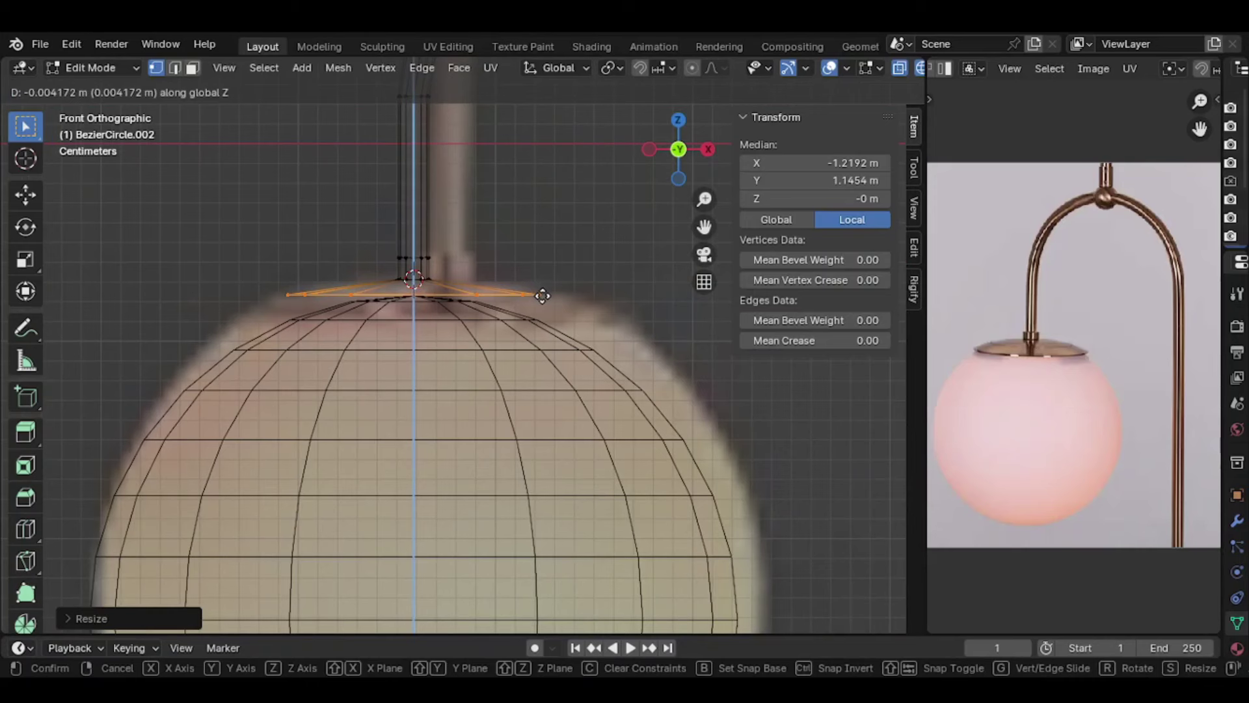
pyautogui.click(543, 296)
# Step: Extrude the cap's rim into a wider outer ring, lowered slightly and resized flat
pyautogui.press('e')
pyautogui.rightClick(543, 296)
pyautogui.press('s')
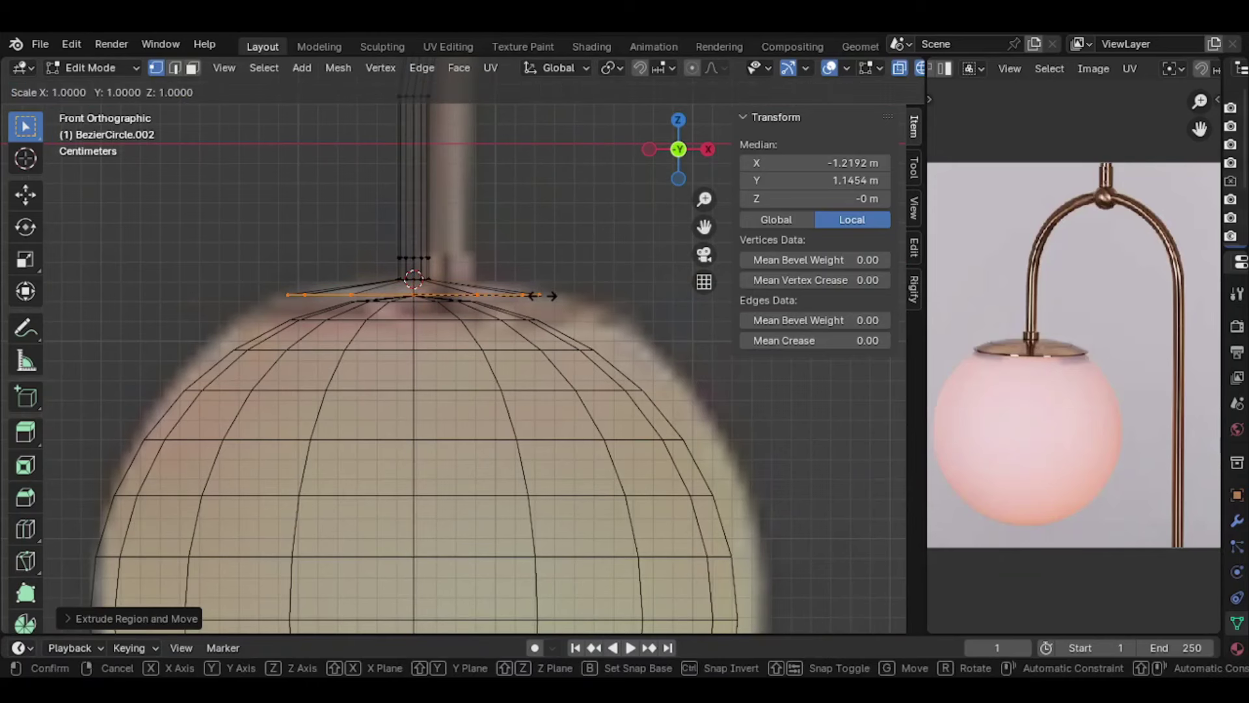
pyautogui.hotkey('shift', 'z')
pyautogui.click(586, 322)
pyautogui.press('g')
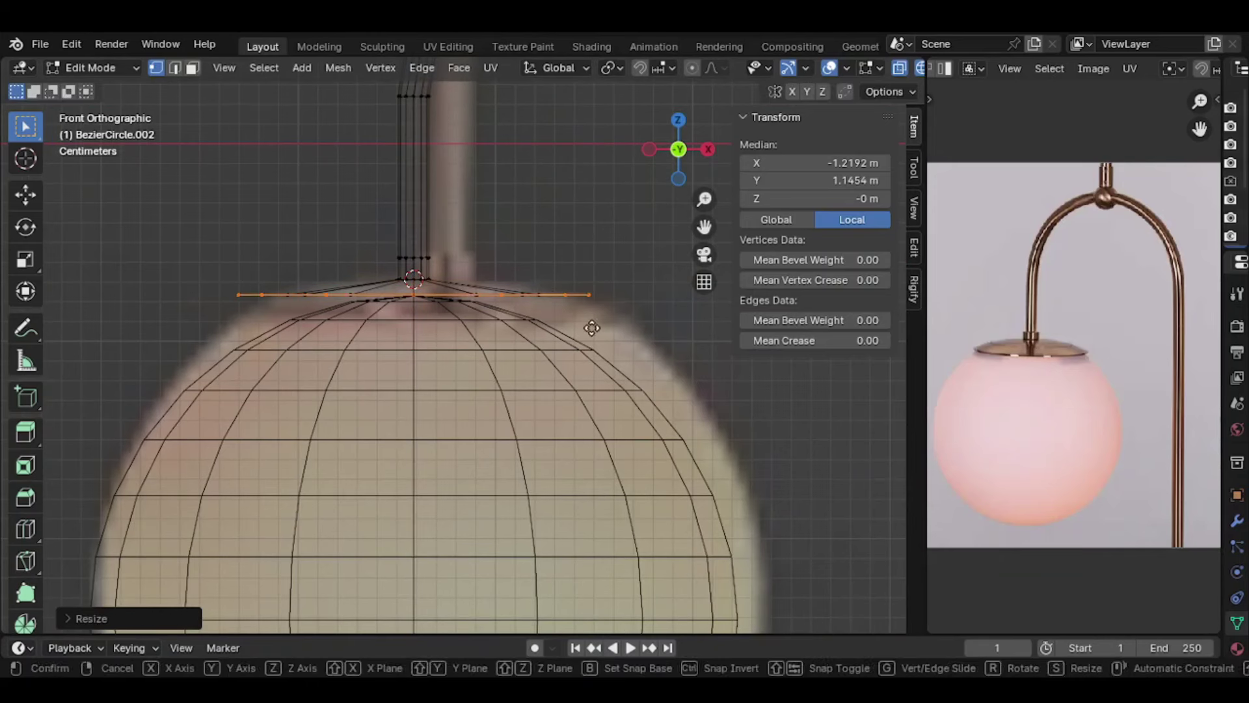
pyautogui.press('z')
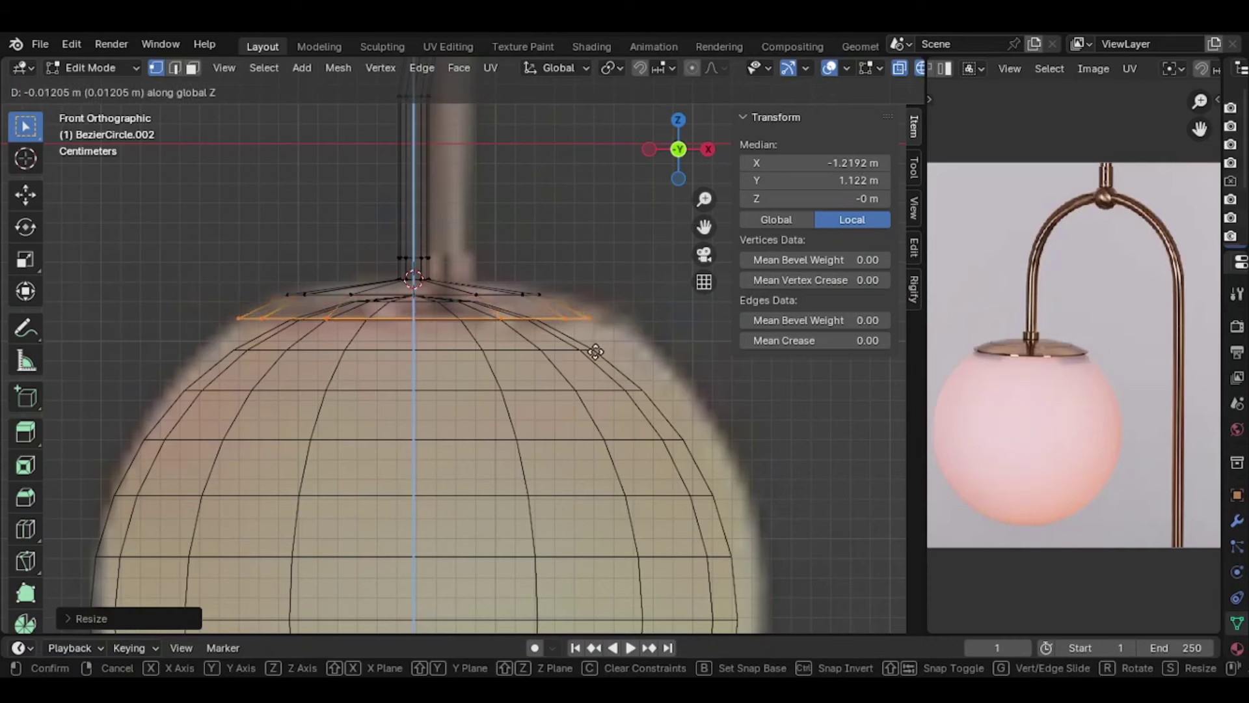
pyautogui.click(597, 338)
pyautogui.press('s')
pyautogui.hotkey('shift', 'z')
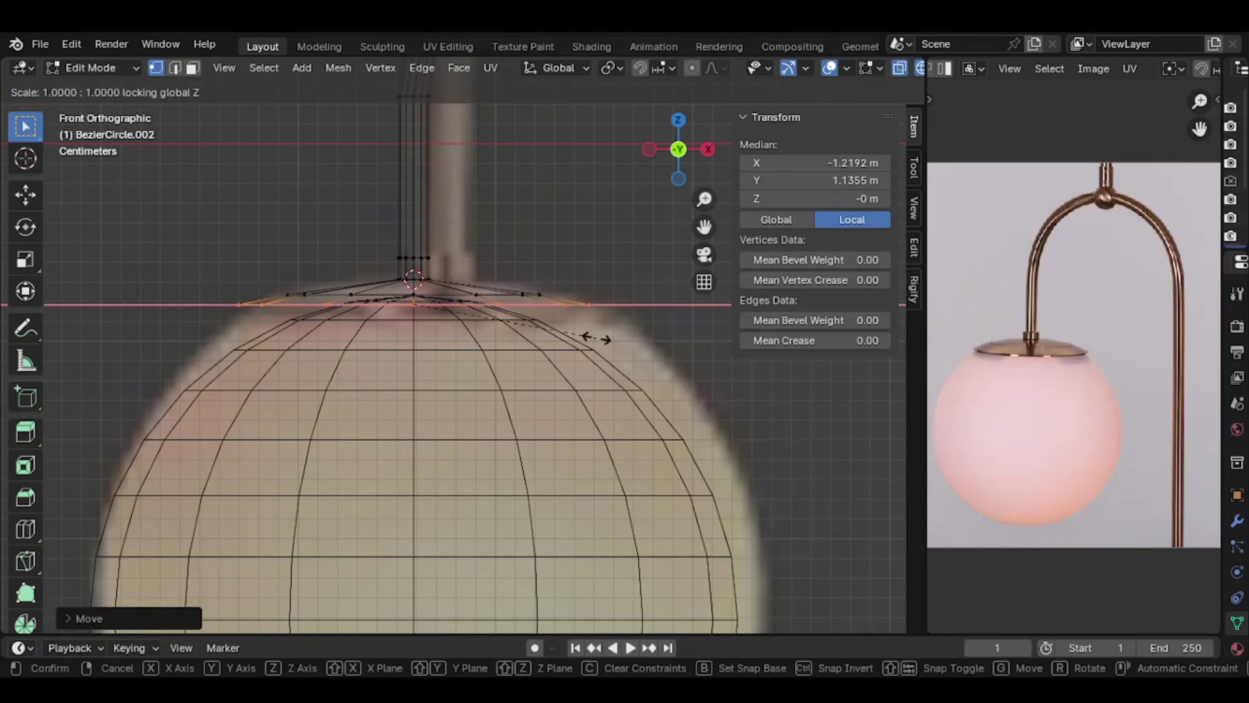
pyautogui.click(599, 338)
pyautogui.press('Tab')
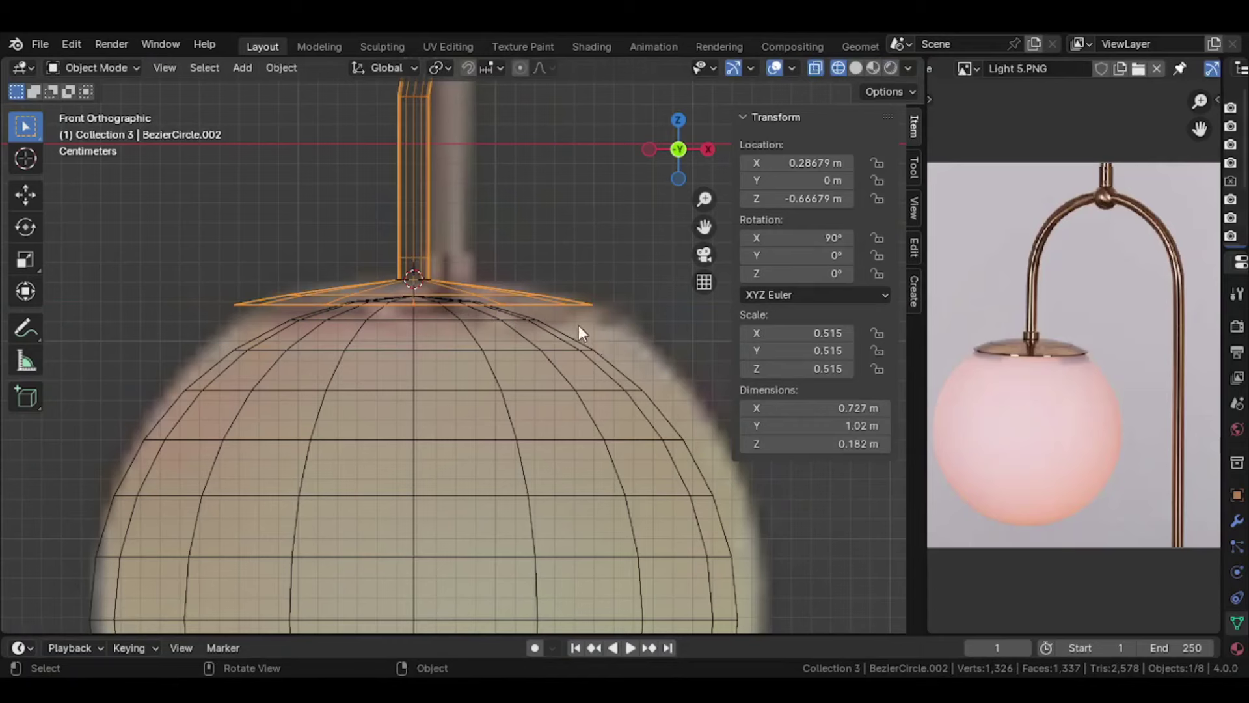
pyautogui.scroll(2, 566, 311)
pyautogui.scroll(-2, 565, 311)
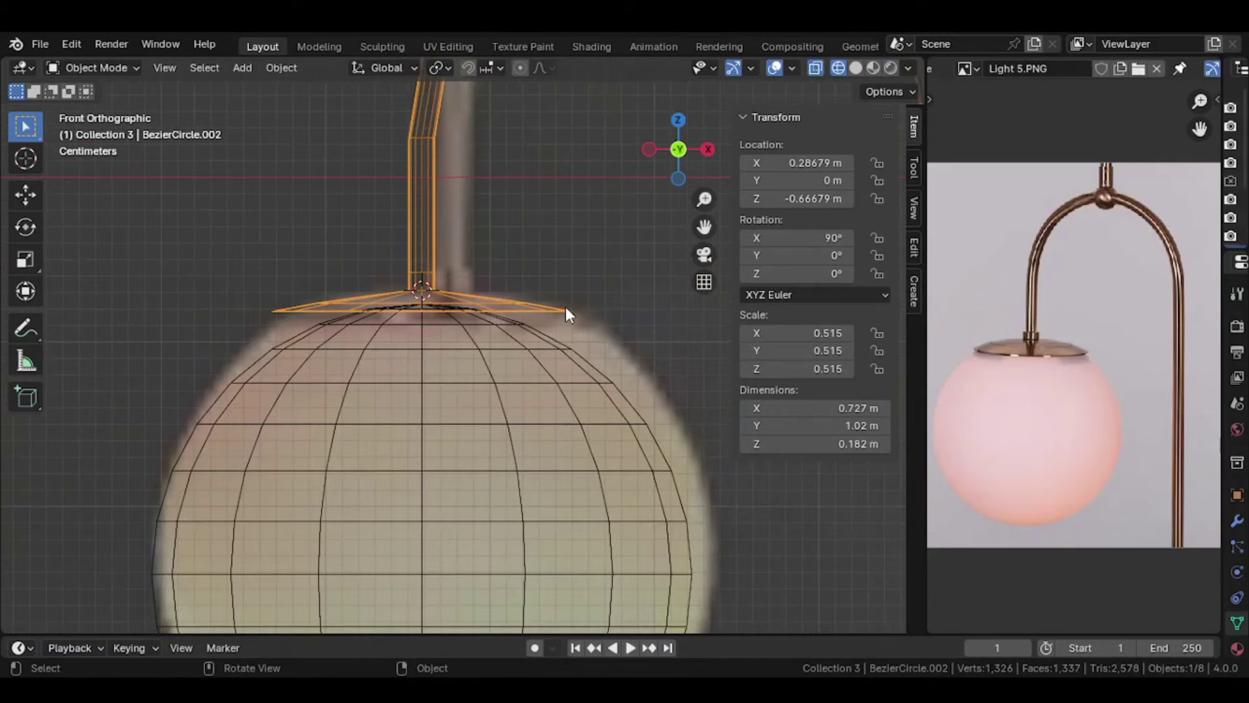
pyautogui.scroll(2, 551, 312)
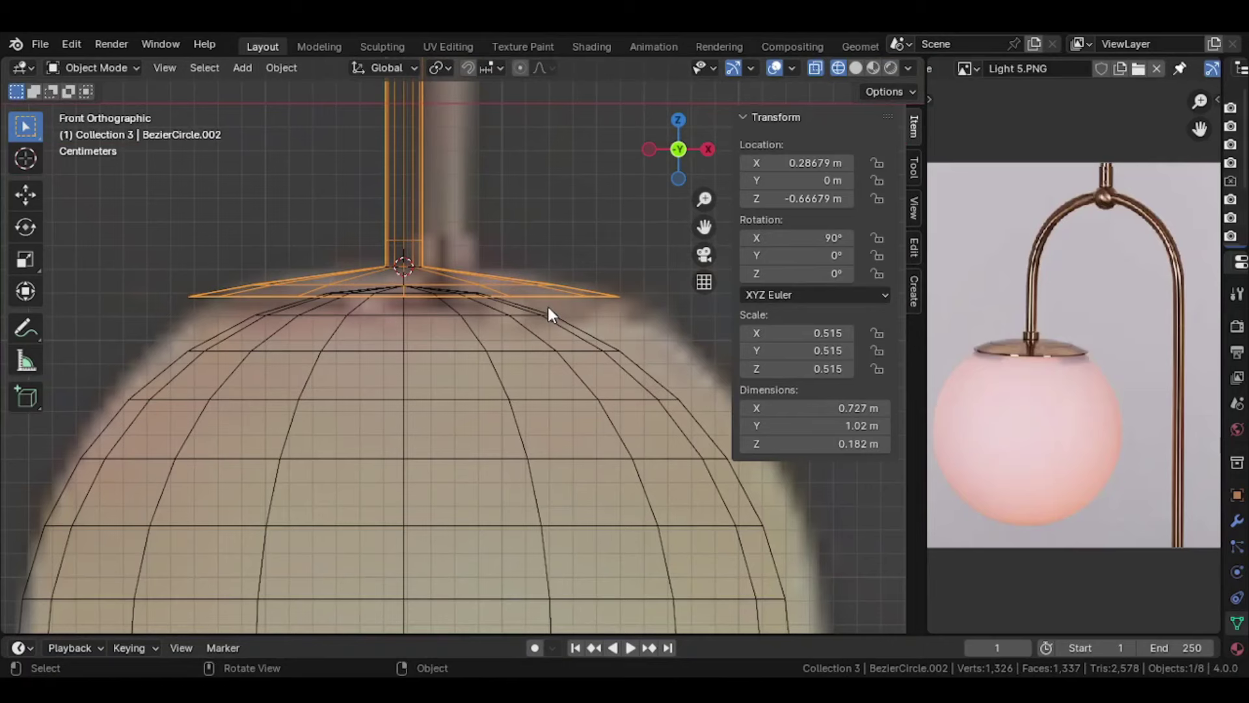
pyautogui.scroll(-2, 548, 313)
pyautogui.scroll(-6, 540, 312)
pyautogui.scroll(-4, 530, 315)
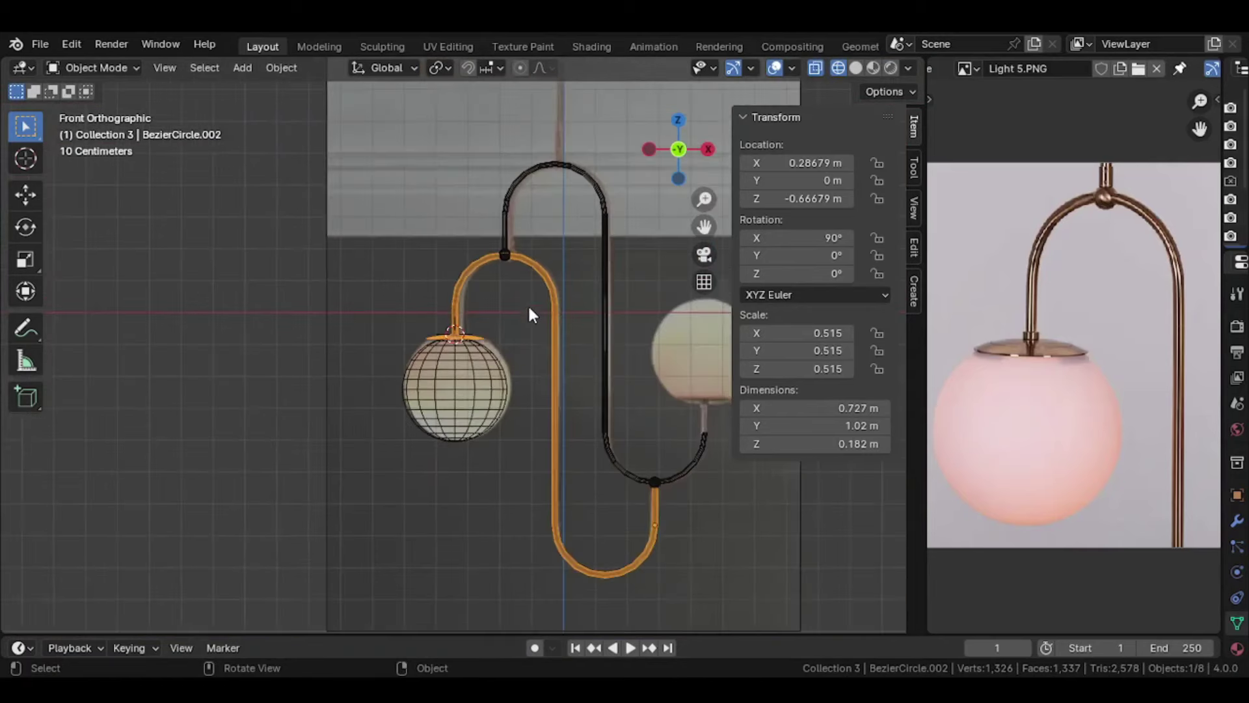
pyautogui.scroll(1, 530, 314)
pyautogui.scroll(2, 530, 314)
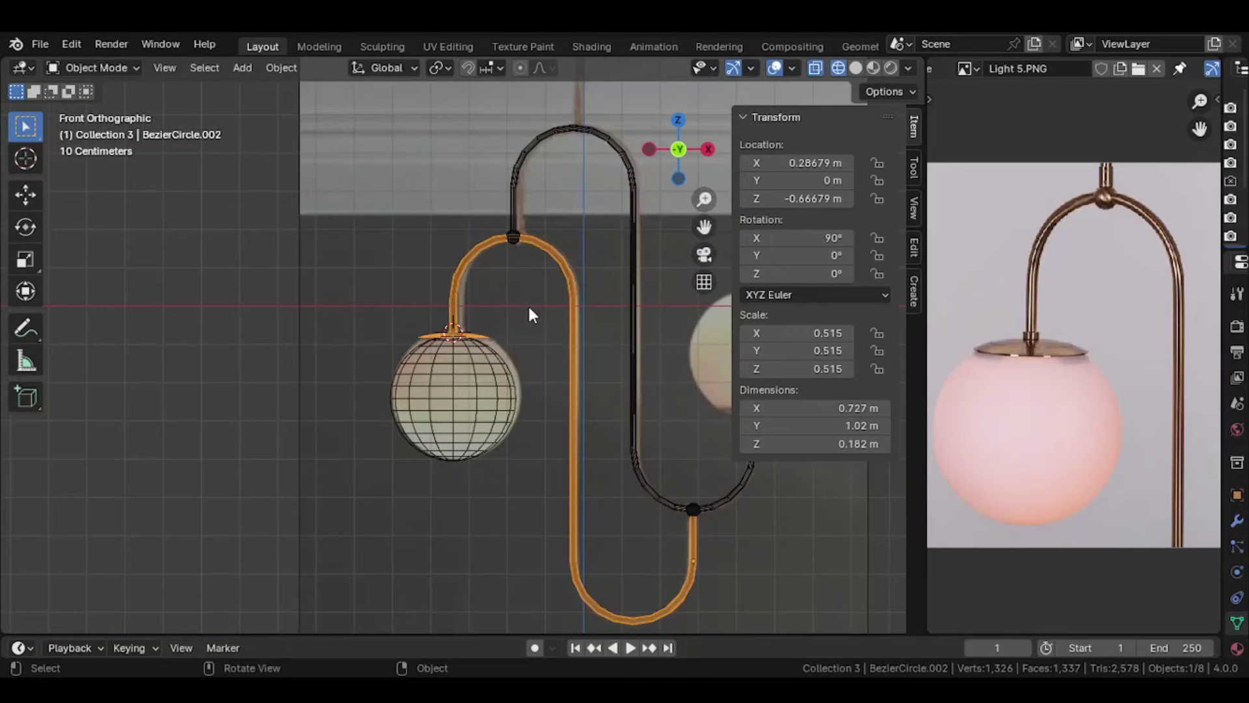
pyautogui.keyDown('shift'); pyautogui.moveTo(528, 303); pyautogui.dragTo(439, 300, button='middle'); pyautogui.keyUp('shift')
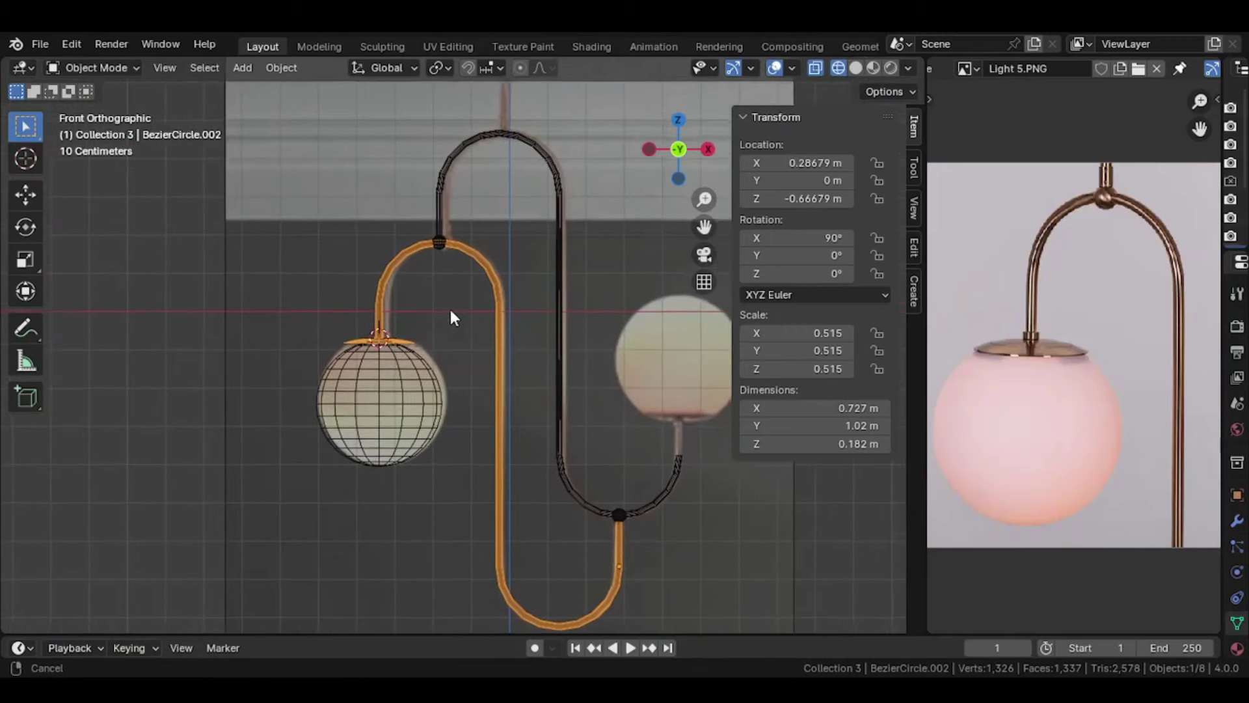
pyautogui.scroll(4, 308, 354)
pyautogui.moveTo(306, 352)
pyautogui.keyDown('shift'); pyautogui.mouseDown(button='middle')
pyautogui.moveTo(439, 276)
pyautogui.moveTo(421, 299)
pyautogui.moveTo(479, 270)
pyautogui.mouseUp(button='middle'); pyautogui.keyUp('shift')
pyautogui.scroll(3, 440, 276)
pyautogui.scroll(1, 394, 284)
pyautogui.click(384, 290)
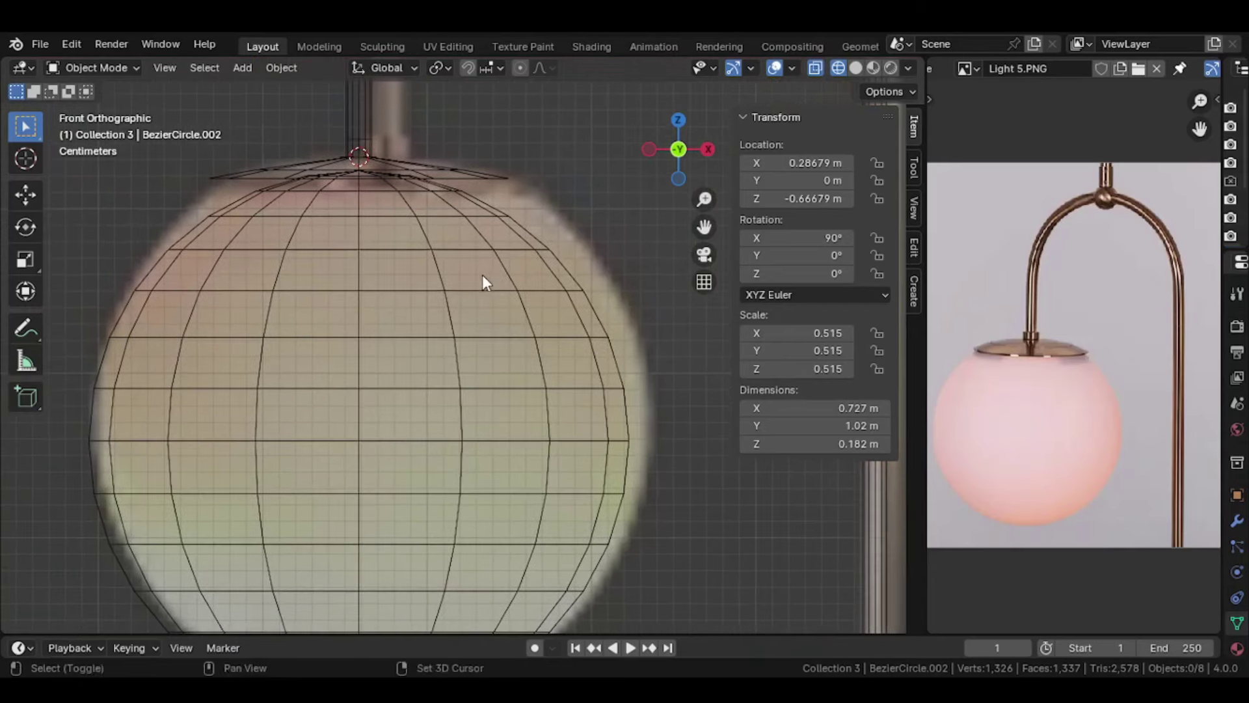
# Step: Delete the globe sphere's top vertex rings, leaving an open rim at the top
pyautogui.click(426, 240)
pyautogui.press('Tab')
pyautogui.moveTo(186, 149); pyautogui.dragTo(511, 201)
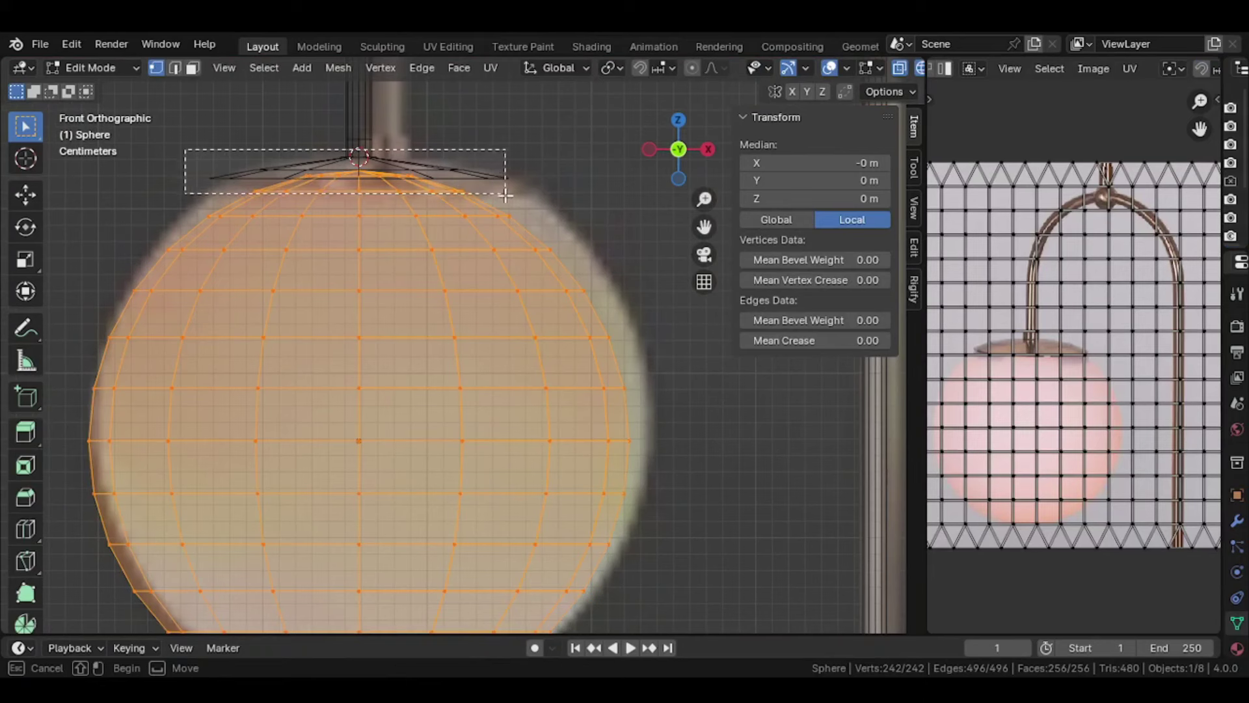
pyautogui.press('x')
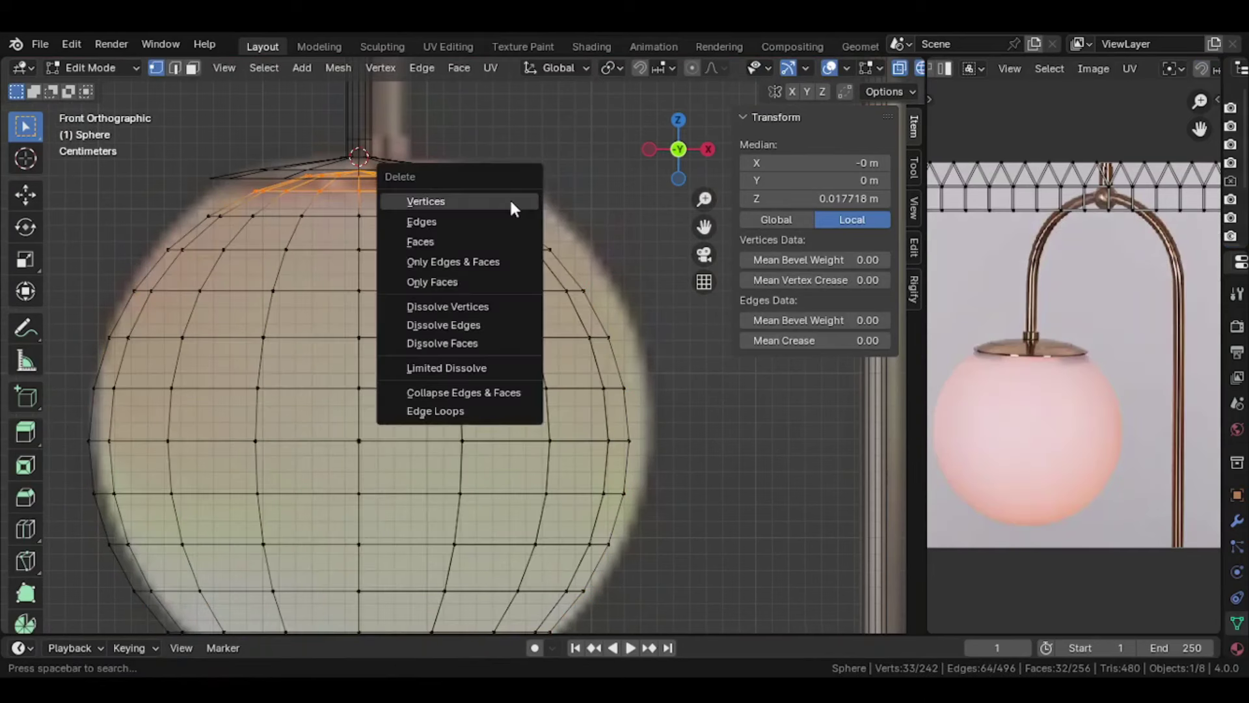
pyautogui.click(495, 239)
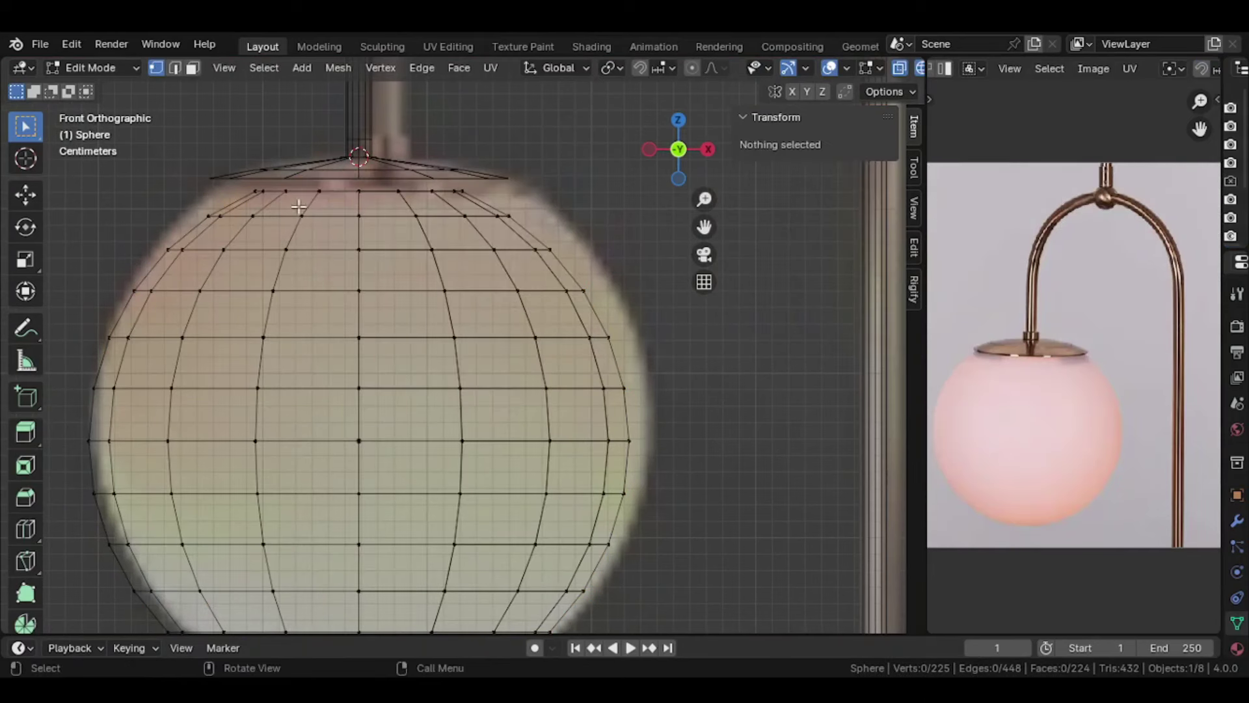
pyautogui.moveTo(234, 178); pyautogui.dragTo(494, 195)
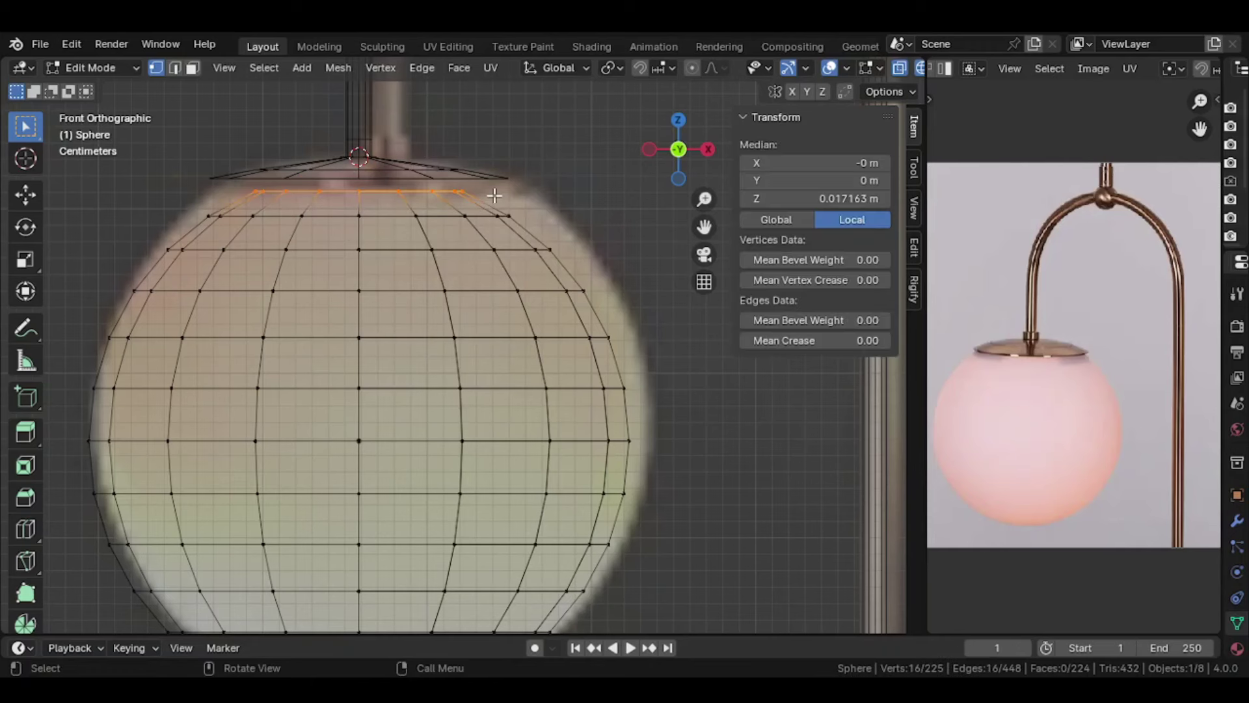
pyautogui.press('x')
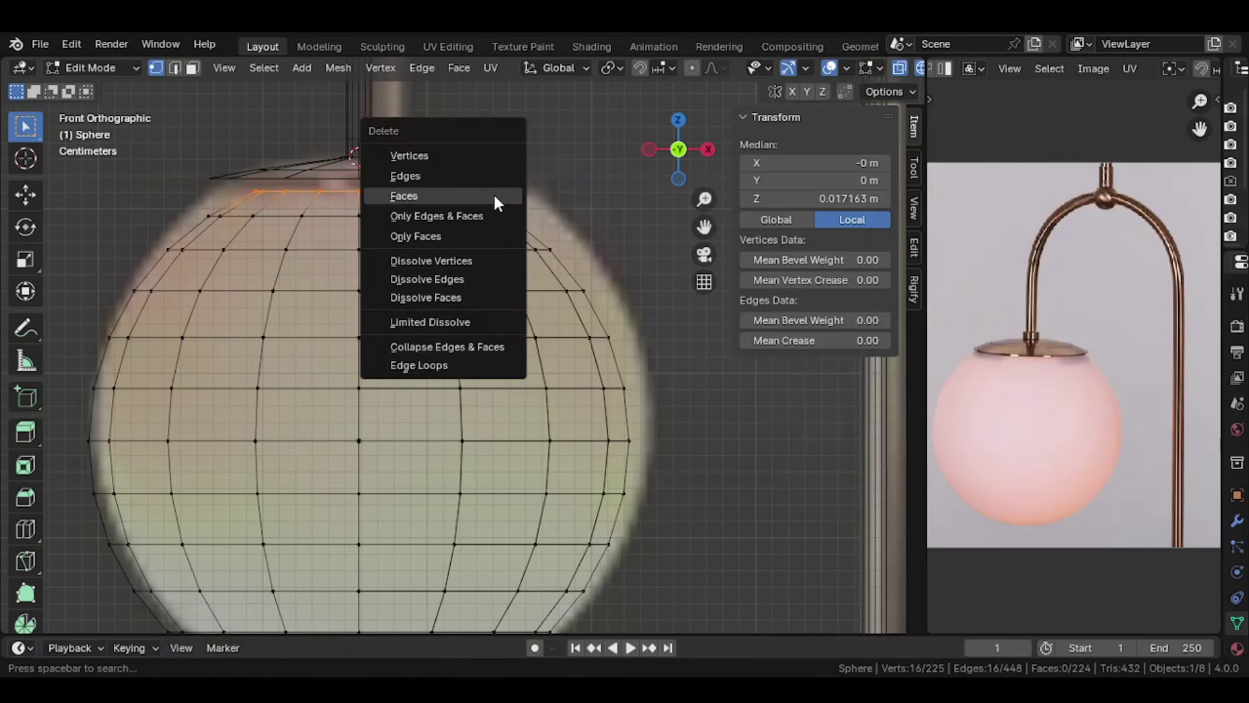
pyautogui.click(487, 159)
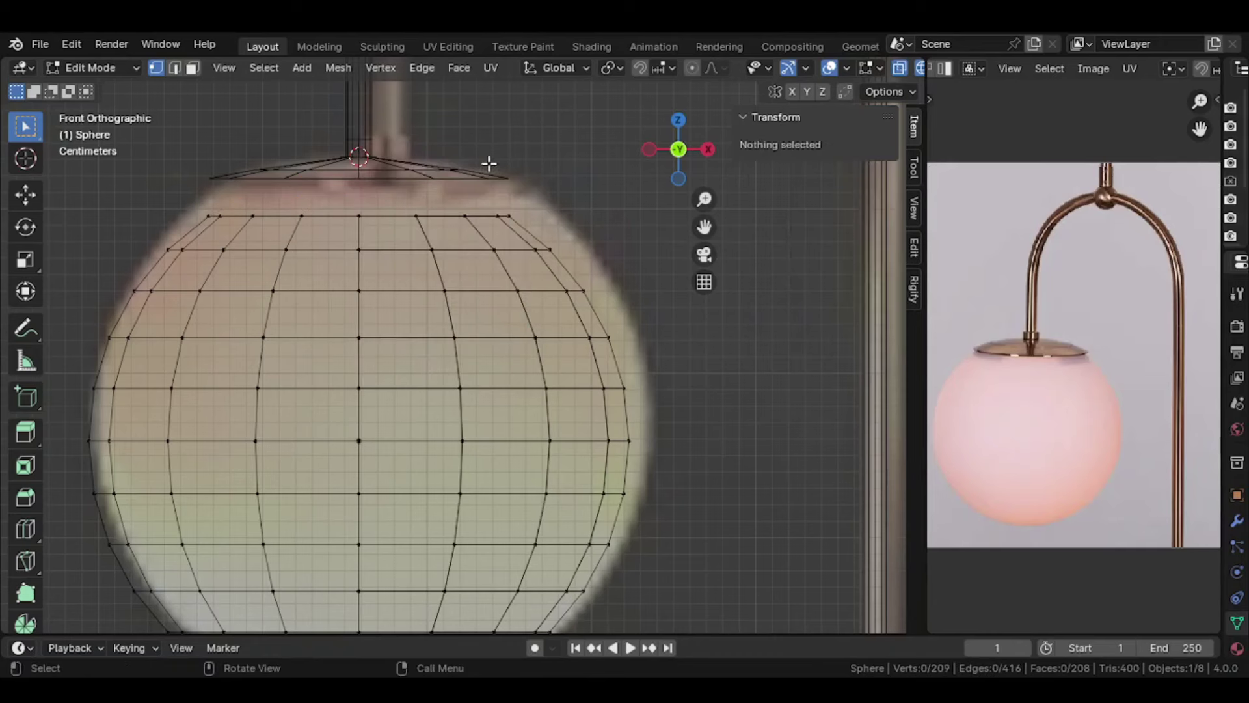
pyautogui.moveTo(171, 201); pyautogui.dragTo(531, 229)
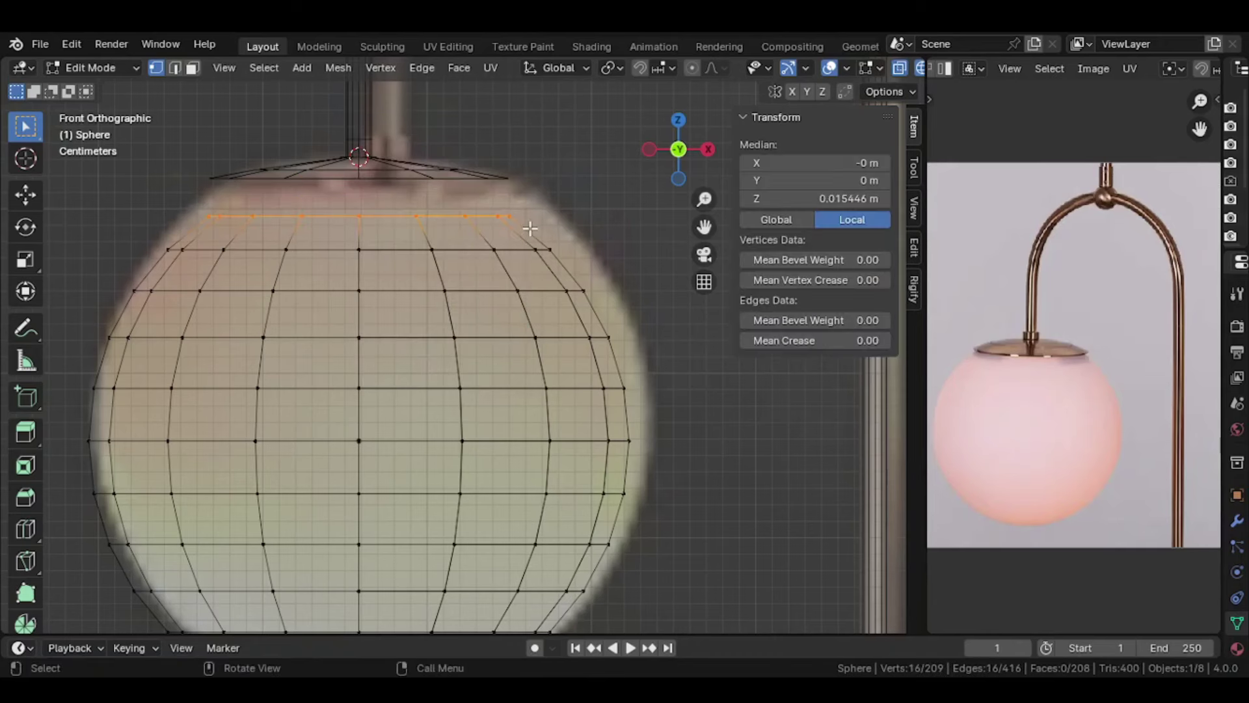
# Step: Raise the globe 0.02 m along Z so its open rim tucks under the cap
pyautogui.press('Tab')
pyautogui.press('g')
pyautogui.press('z')
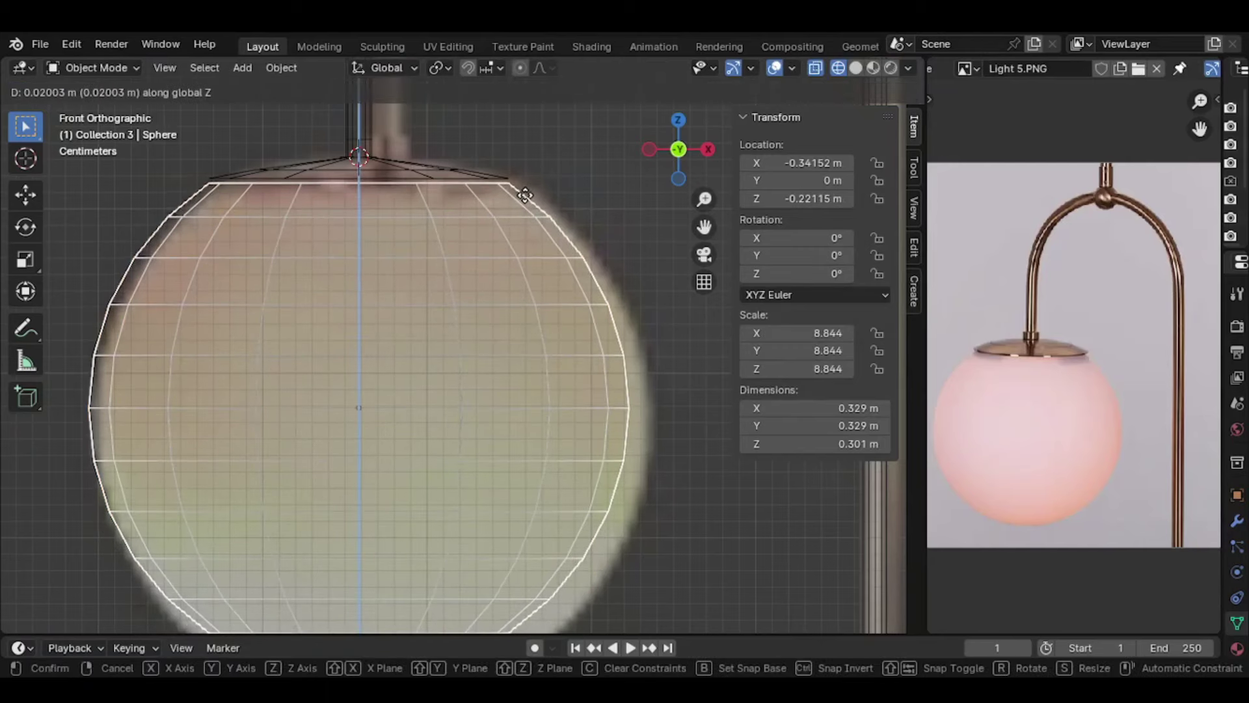
pyautogui.click(525, 196)
pyautogui.scroll(-2, 525, 213)
# Step: Widen the cap's rim flat in two small scaling passes
pyautogui.scroll(1, 527, 247)
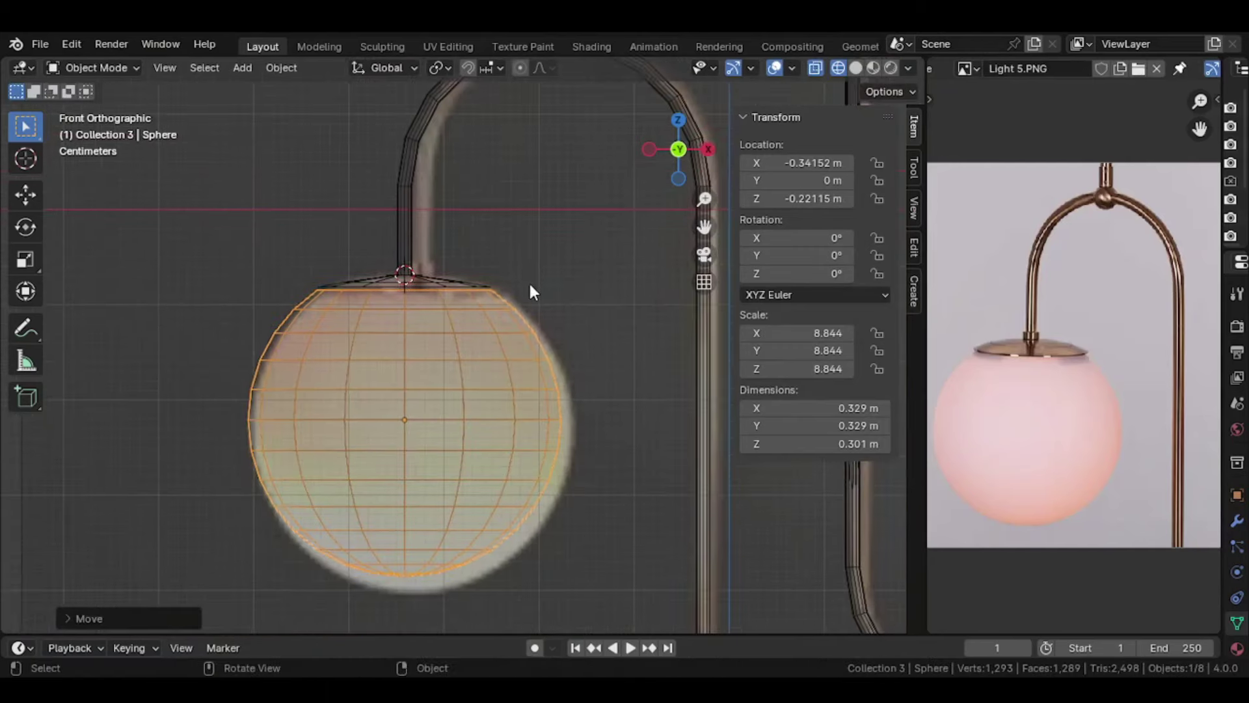
pyautogui.scroll(2, 501, 261)
pyautogui.click(467, 220)
pyautogui.press('Tab')
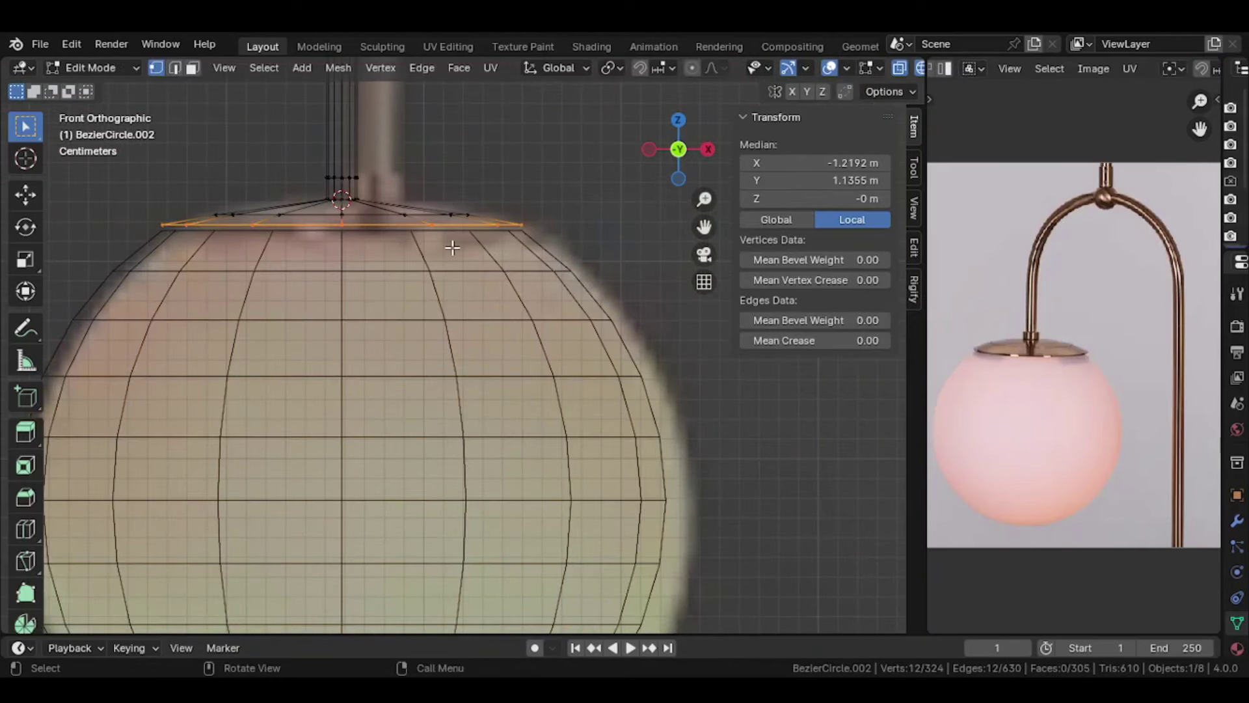
pyautogui.press('s')
pyautogui.hotkey('shift', 'z')
pyautogui.click(472, 257)
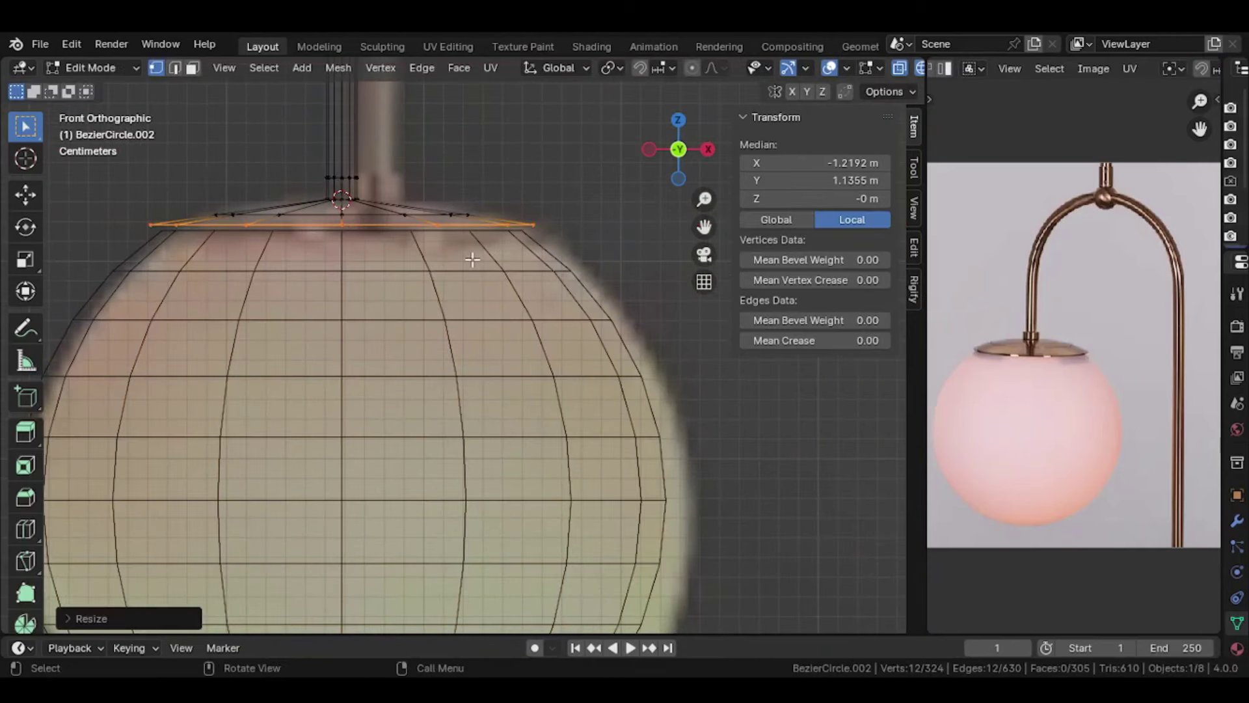
pyautogui.press('g')
pyautogui.press('z')
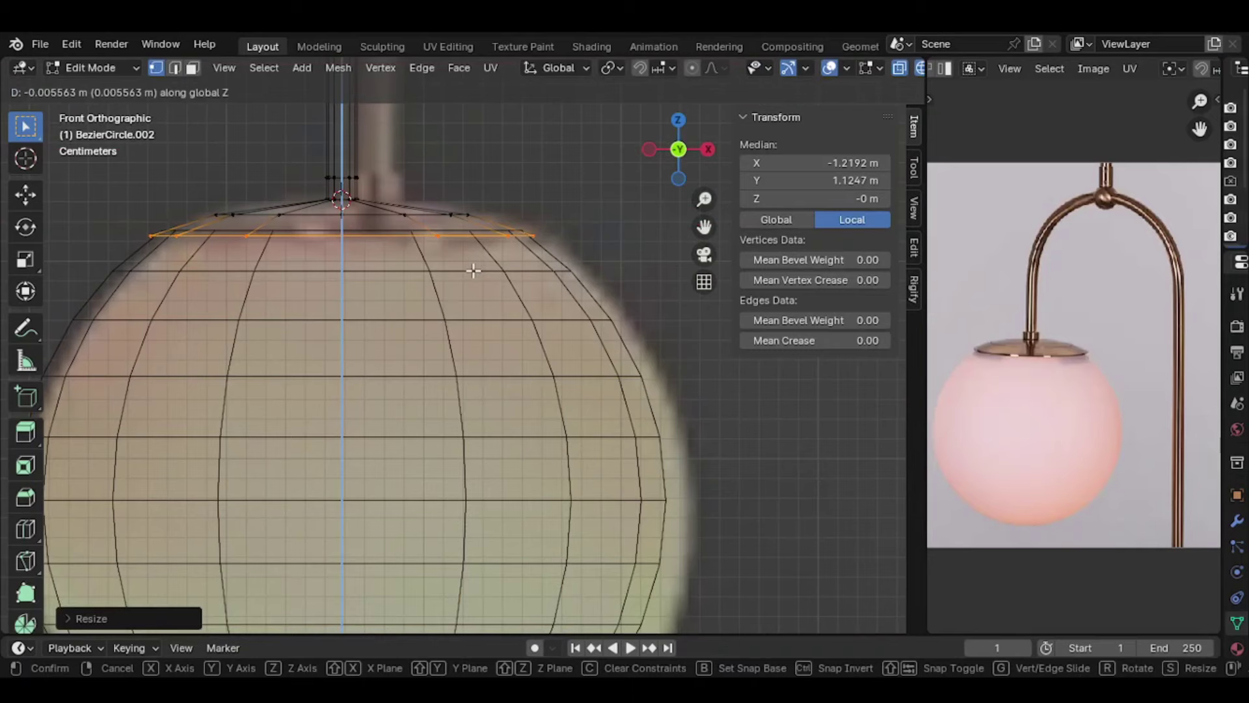
pyautogui.press('Escape')
pyautogui.press('s')
pyautogui.hotkey('shift', 'z')
pyautogui.click(475, 271)
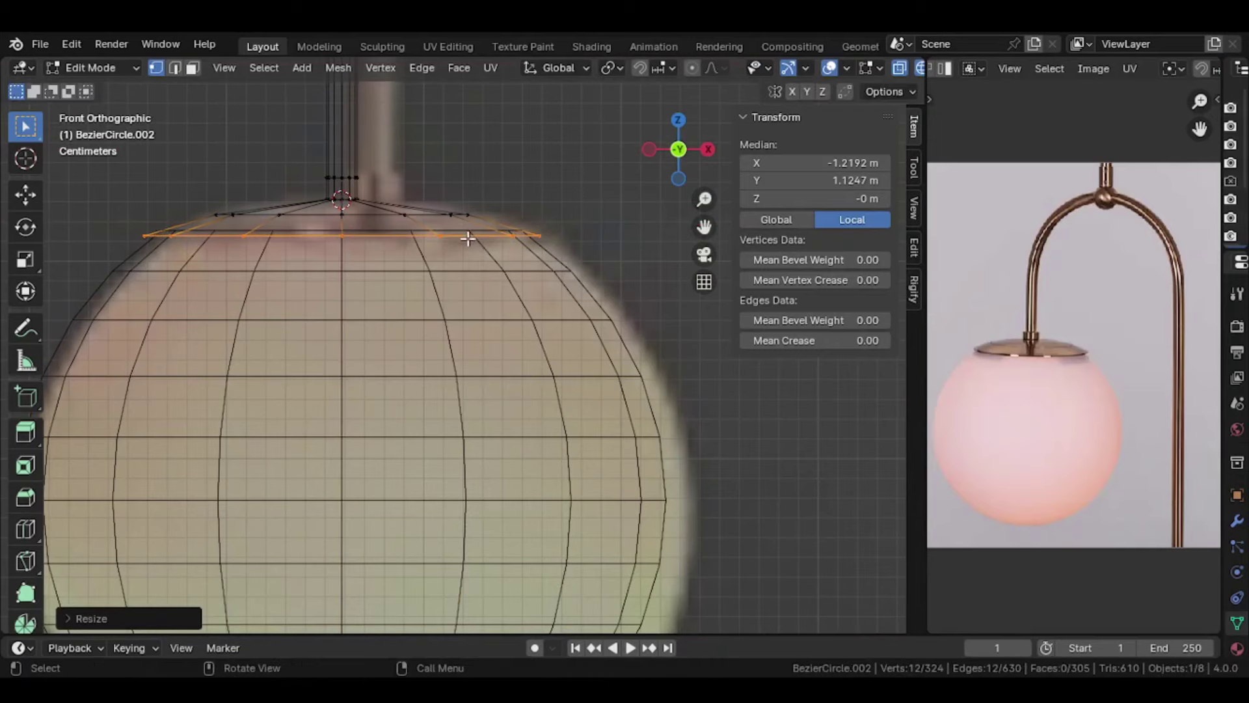
pyautogui.keyDown('shift'); pyautogui.scroll(-3, 482, 221); pyautogui.keyUp('shift')
pyautogui.scroll(2, 497, 260)
pyautogui.scroll(2, 501, 326)
pyautogui.scroll(2, 520, 306)
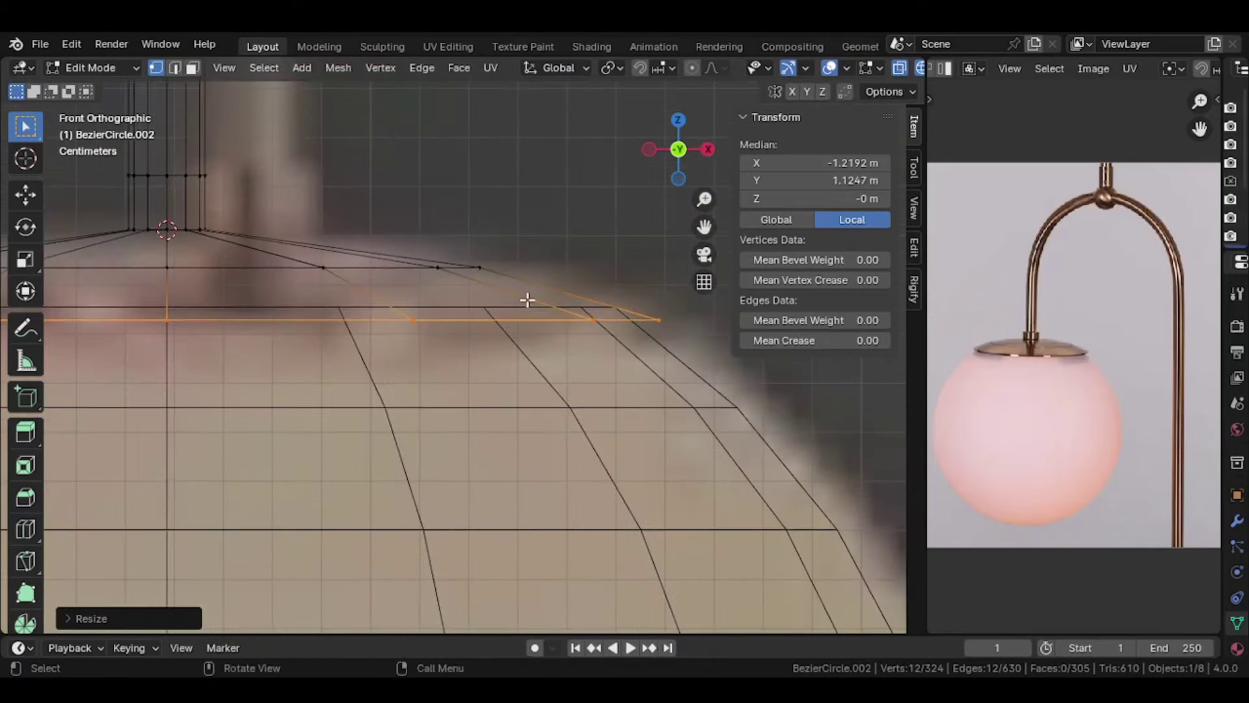
# Step: Loop-cut near the pipe's end and widen the new loop flat into a sleeve ring
pyautogui.hotkey('ctrl', 'r')
pyautogui.click(537, 294)
pyautogui.click(566, 310)
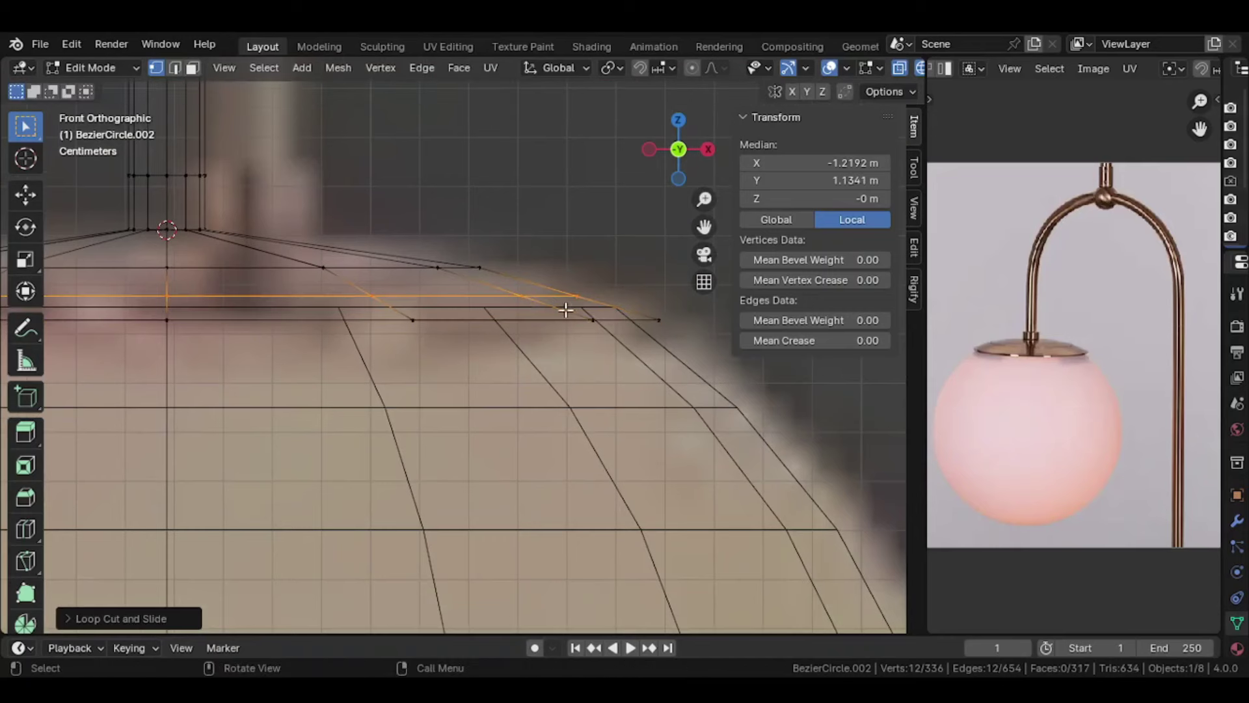
pyautogui.press('s')
pyautogui.hotkey('shift', 'z')
pyautogui.click(607, 326)
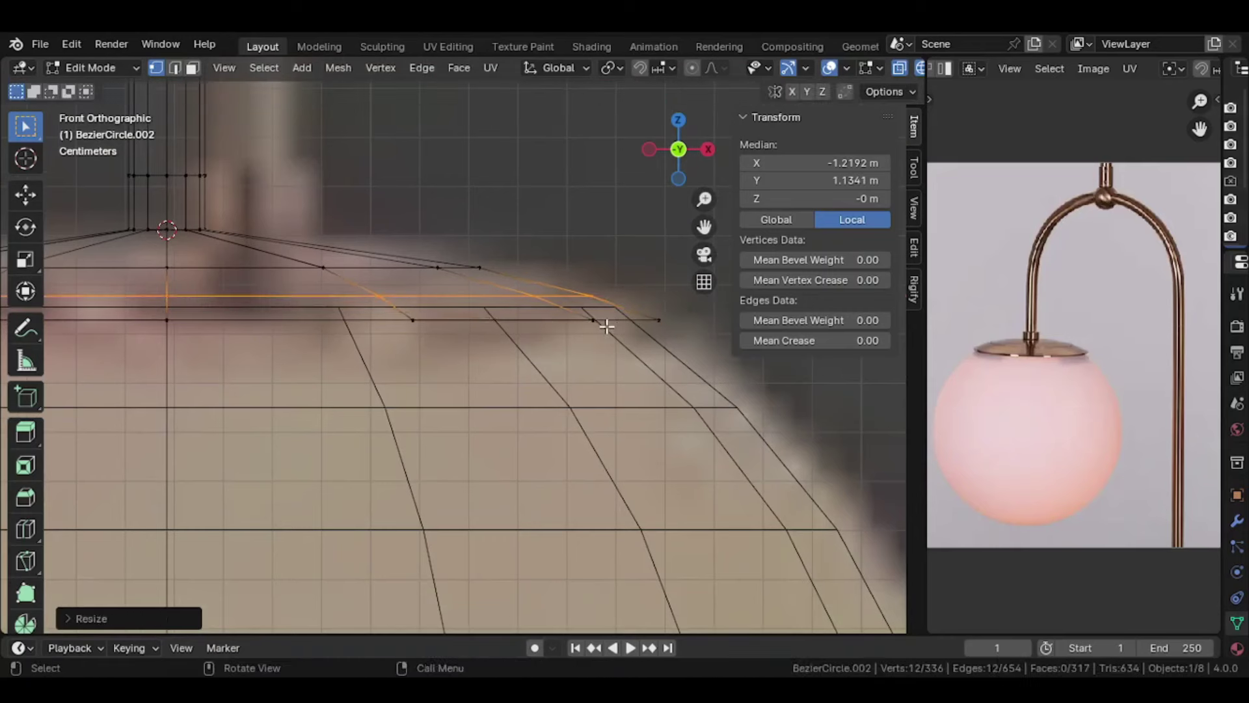
pyautogui.press('Tab')
pyautogui.scroll(-3, 604, 326)
pyautogui.moveTo(588, 322)
pyautogui.mouseDown(button='middle')
pyautogui.moveTo(591, 412)
pyautogui.moveTo(598, 401)
pyautogui.moveTo(530, 426)
pyautogui.moveTo(553, 401)
pyautogui.mouseUp(button='middle')
pyautogui.click(530, 427)
# Step: Nudge the globe sphere slightly down along Z
pyautogui.press('g')
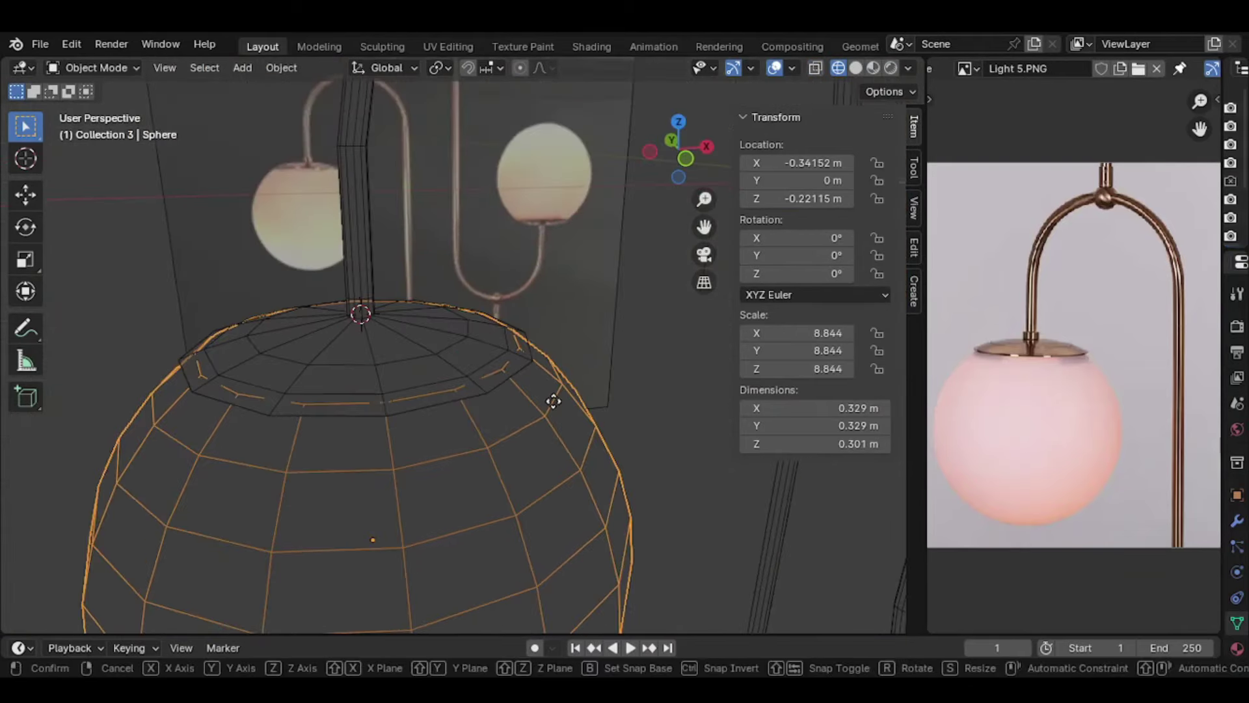
pyautogui.press('z')
pyautogui.click(557, 427)
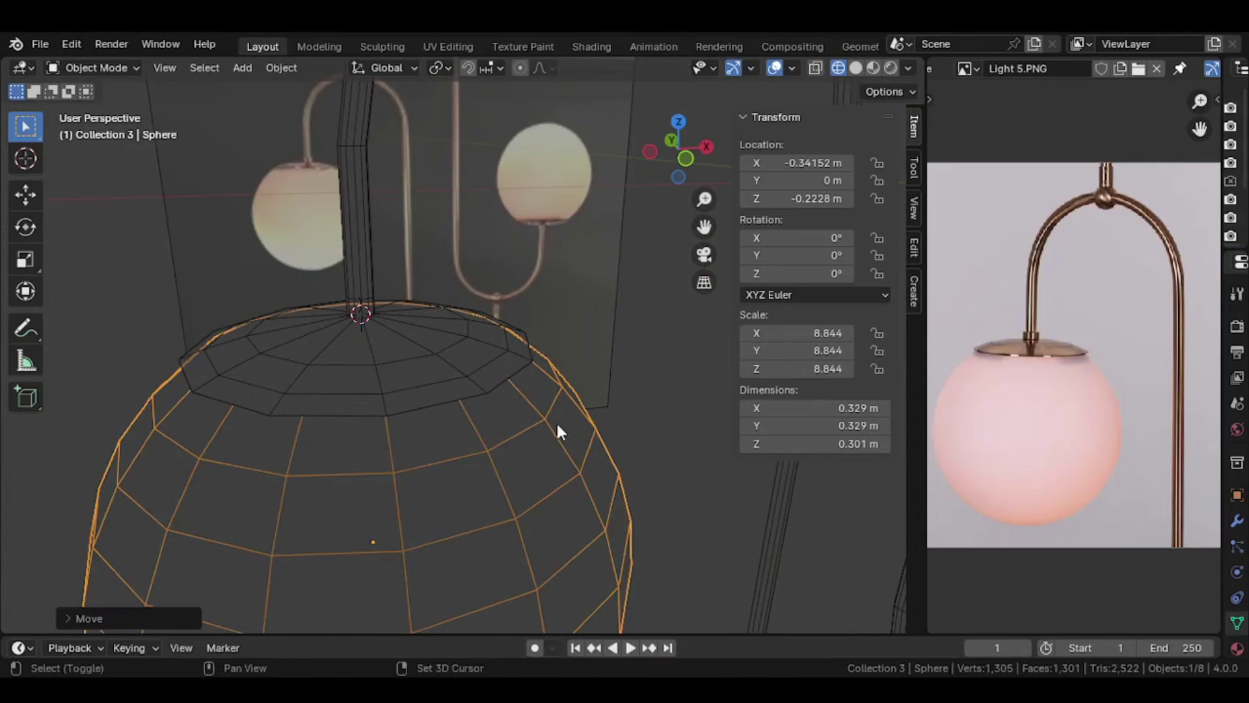
pyautogui.hotkey('alt', 'a')
# Step: Inspect the globe in Material Preview, then frame the left globe in front orthographic view
pyautogui.moveTo(588, 278); pyautogui.dragTo(610, 365, button='middle')
pyautogui.press('z')
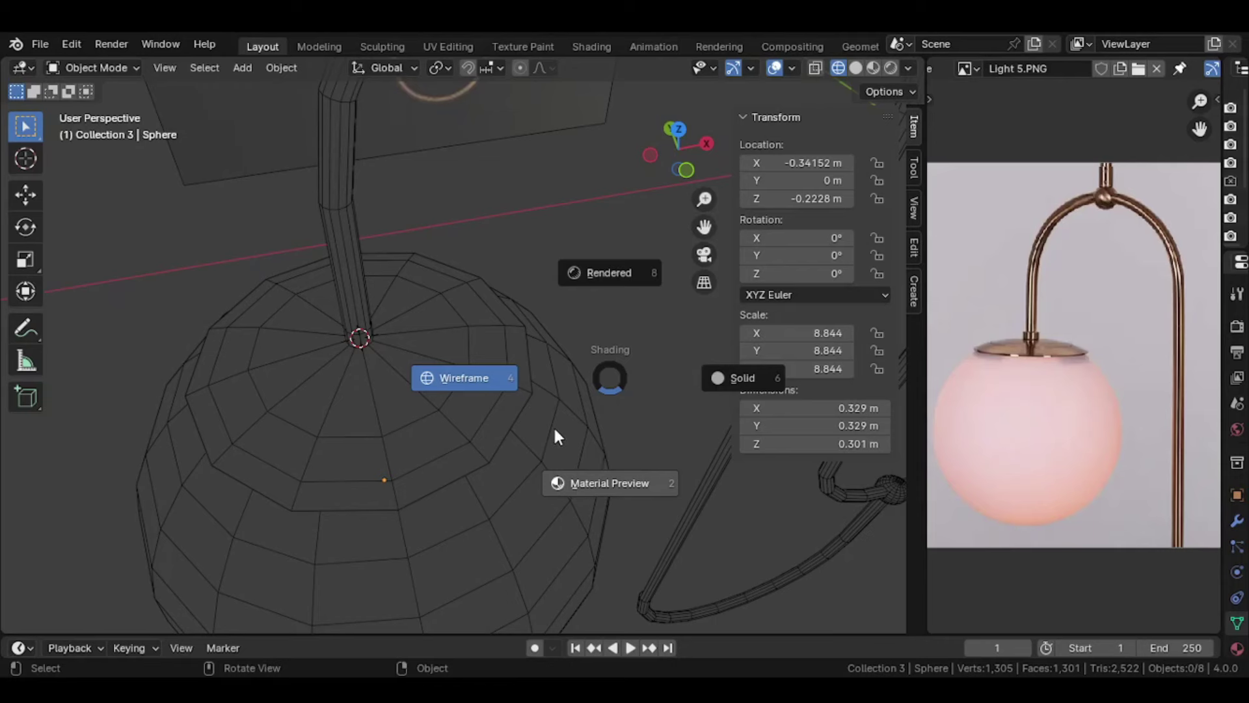
pyautogui.press('2')
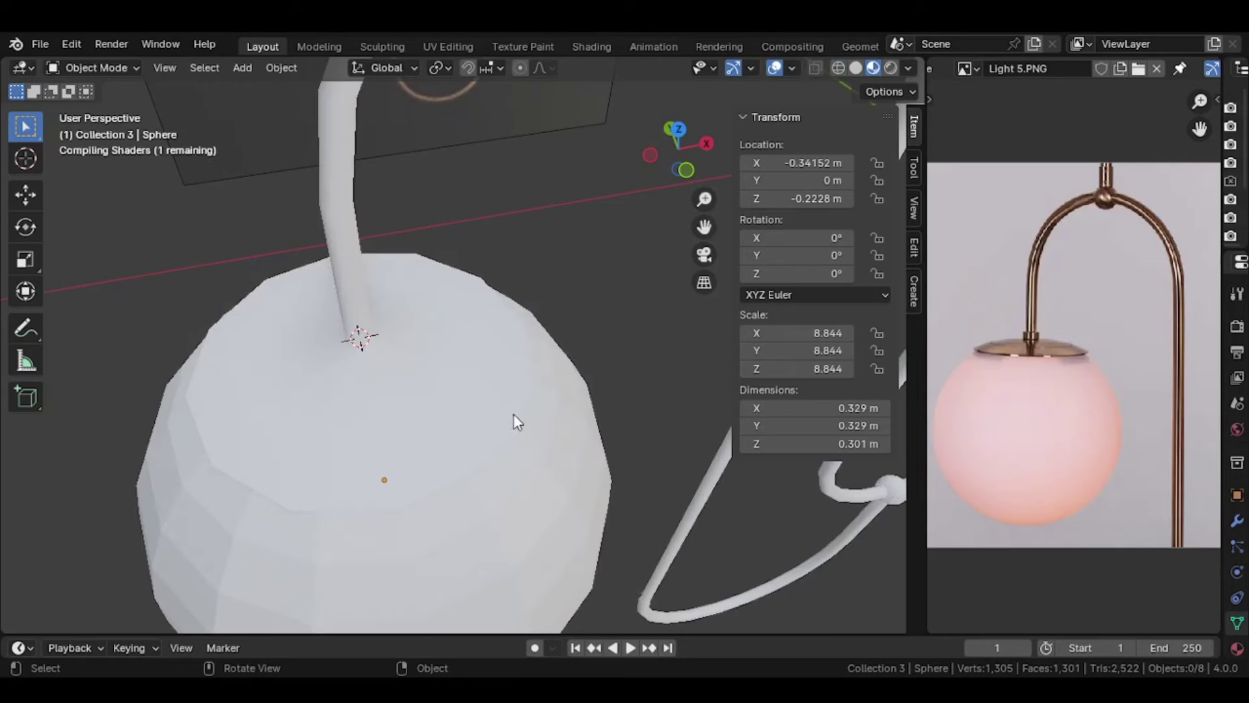
pyautogui.moveTo(474, 438)
pyautogui.mouseDown(button='middle')
pyautogui.moveTo(506, 360)
pyautogui.moveTo(465, 341)
pyautogui.mouseUp(button='middle')
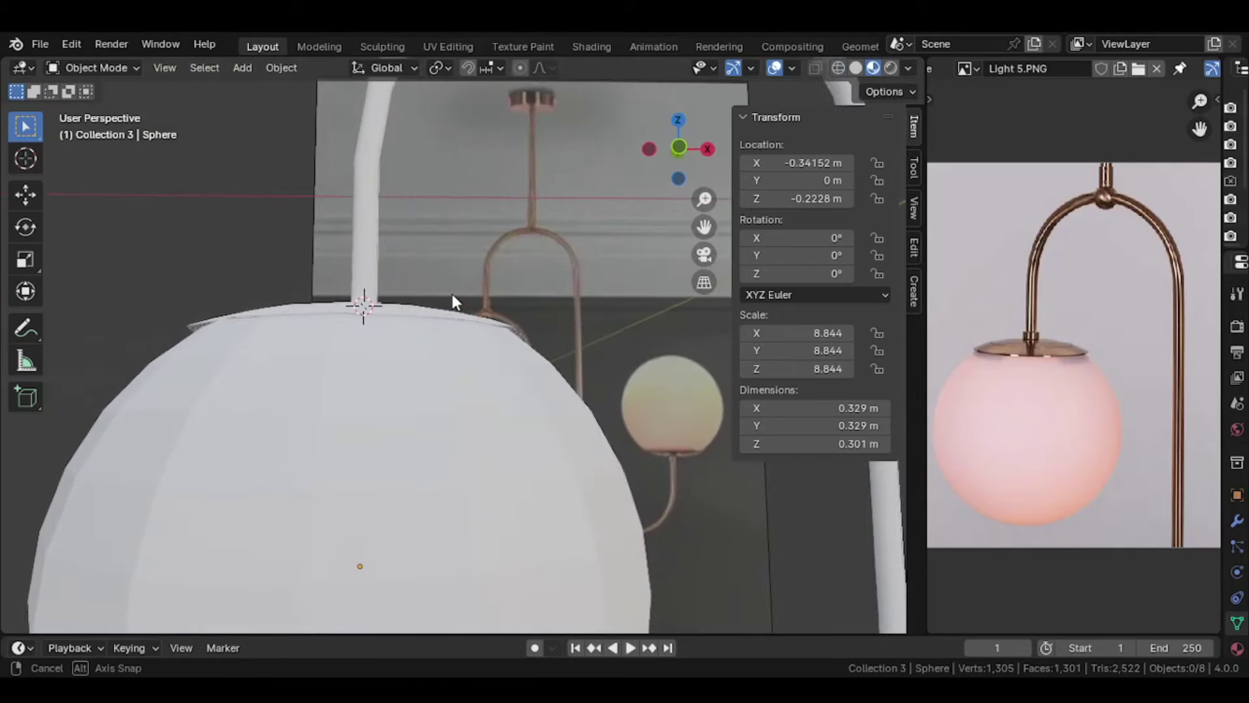
pyautogui.scroll(-4, 464, 341)
pyautogui.click(462, 429)
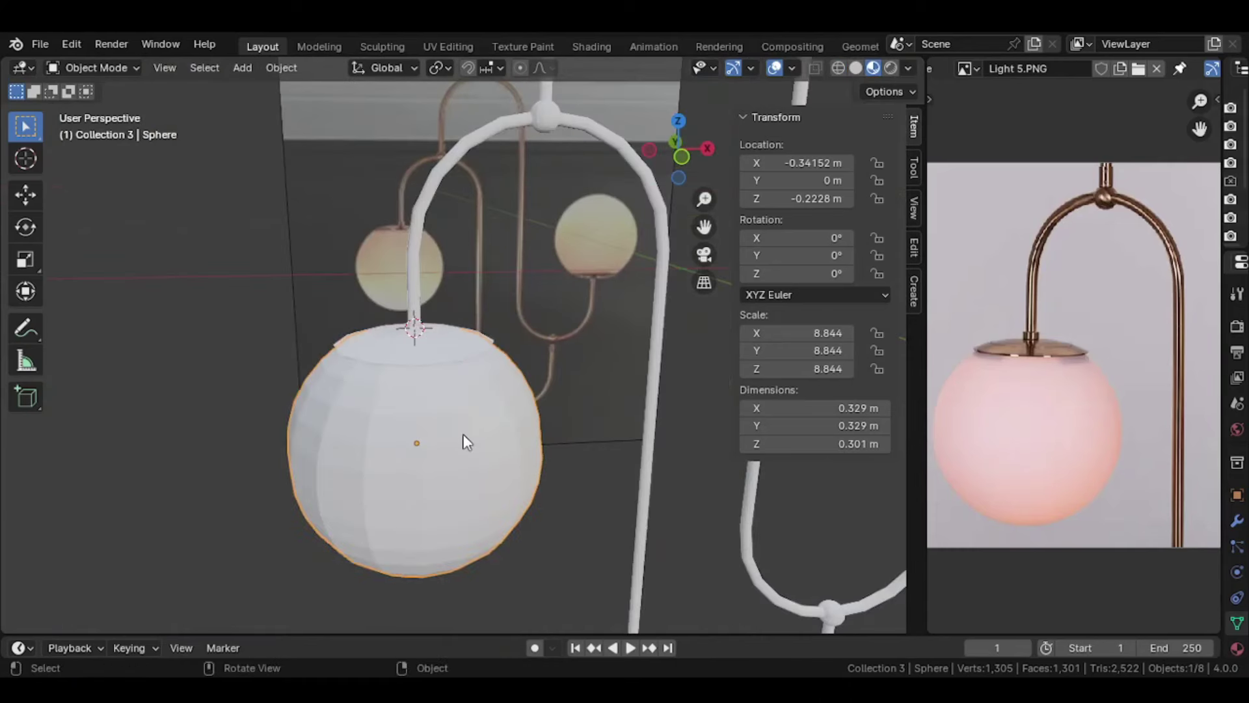
pyautogui.click(687, 151)
pyautogui.scroll(-4, 576, 318)
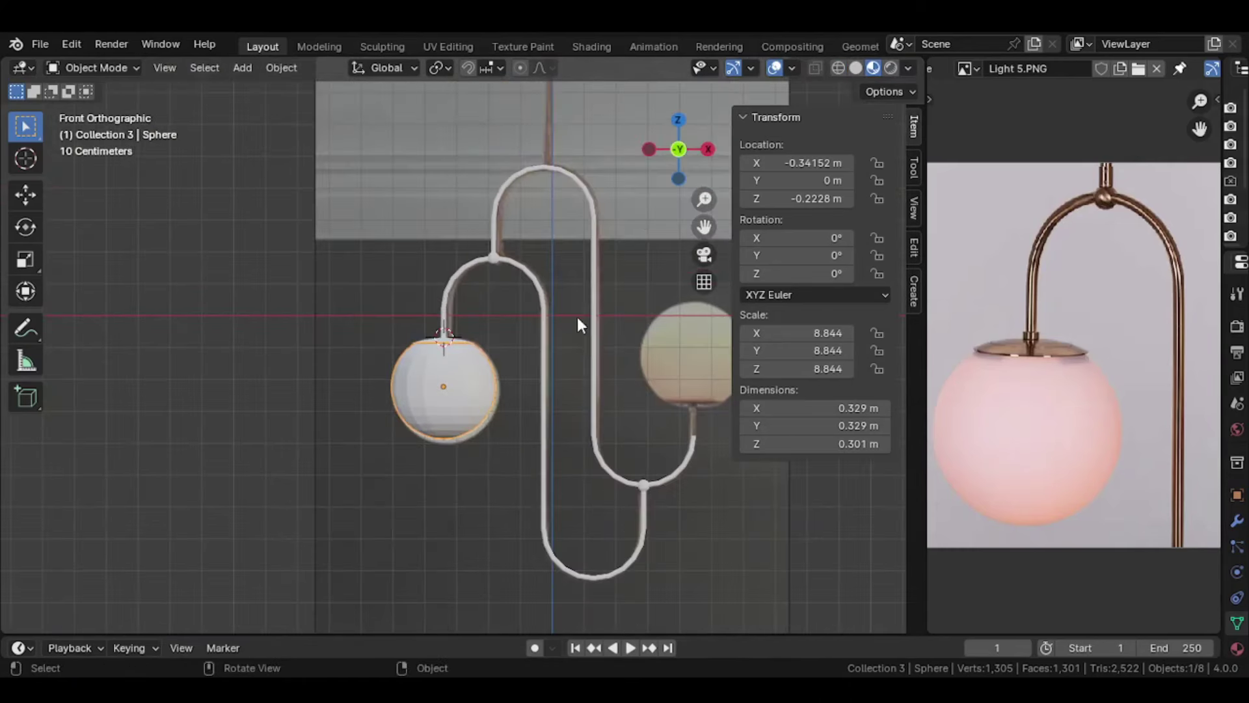
pyautogui.keyDown('shift'); pyautogui.moveTo(577, 317); pyautogui.dragTo(415, 313, button='middle'); pyautogui.keyUp('shift')
pyautogui.scroll(3, 404, 332)
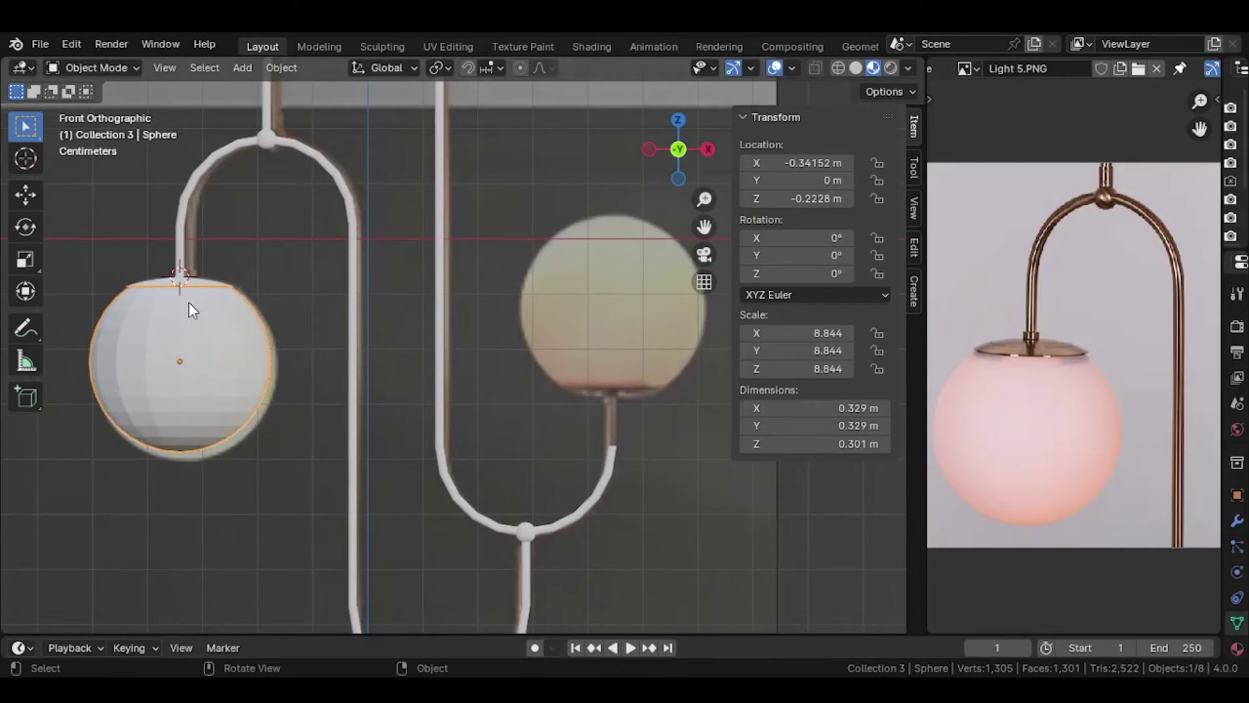
pyautogui.scroll(2, 194, 299)
pyautogui.keyDown('shift'); pyautogui.moveTo(193, 288); pyautogui.dragTo(505, 299, button='middle'); pyautogui.keyUp('shift')
pyautogui.scroll(1, 340, 243)
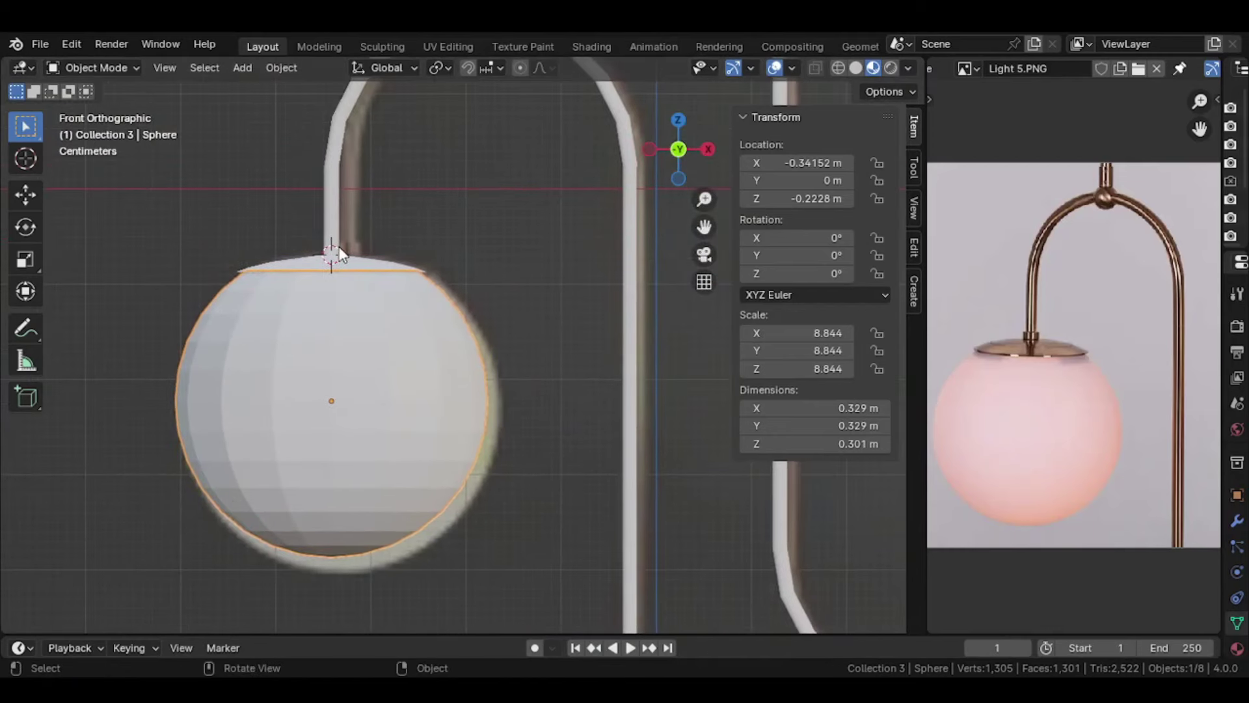
# Step: Edit the globe and pipe meshes together in Solid shading with X-ray on
pyautogui.press('Tab')
pyautogui.press('Tab')
pyautogui.keyDown('shift'); pyautogui.click(333, 234); pyautogui.keyUp('shift')
pyautogui.press('Tab')
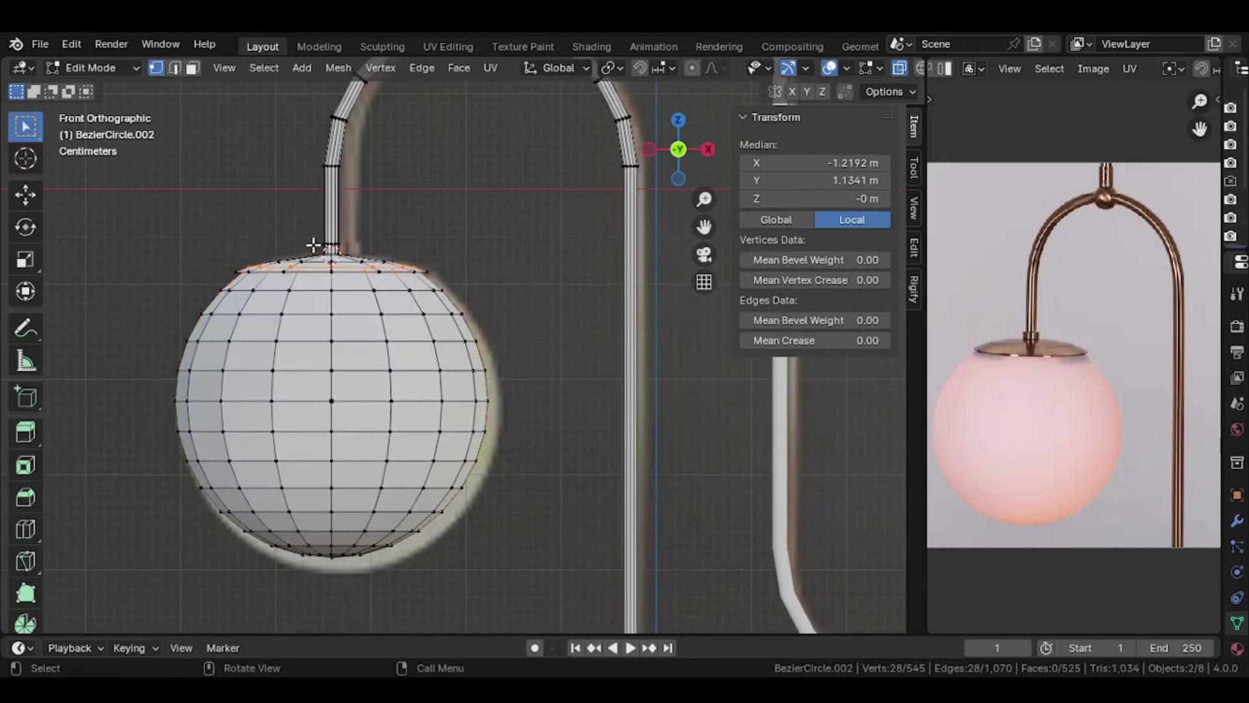
pyautogui.press('Tab')
pyautogui.press('Tab')
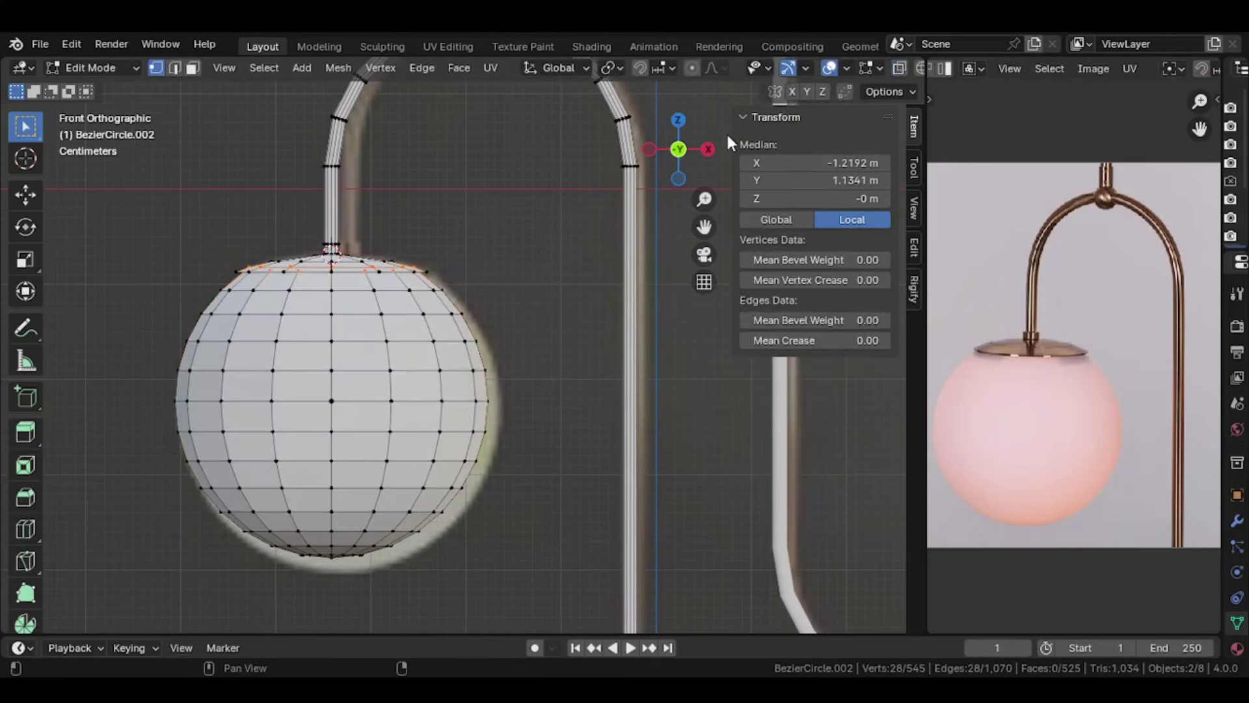
pyautogui.scroll(-2, 877, 68)
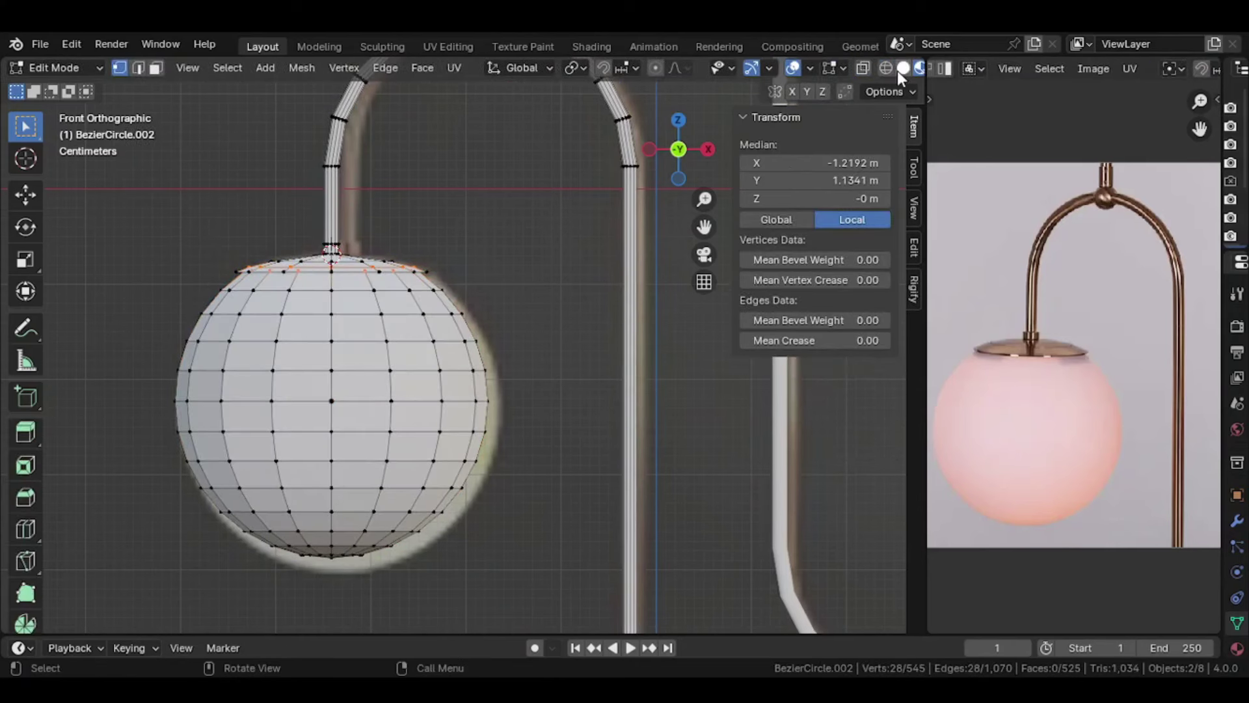
pyautogui.click(904, 69)
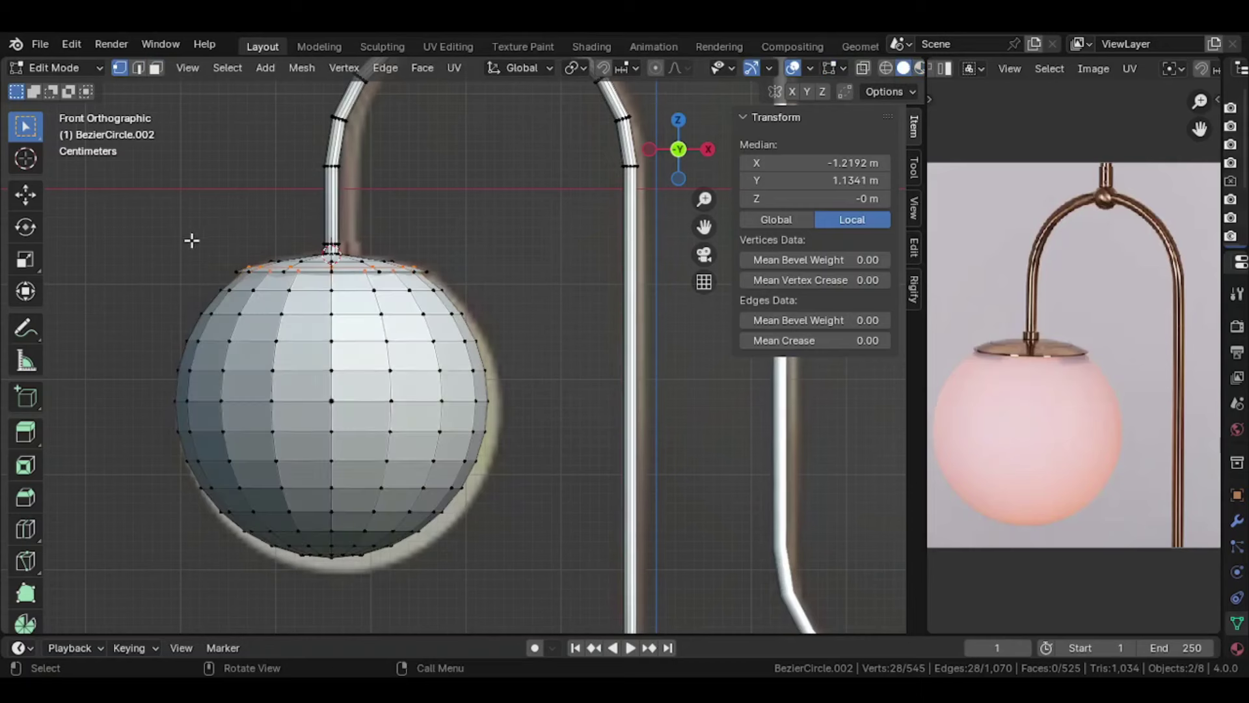
pyautogui.hotkey('alt', 'z')
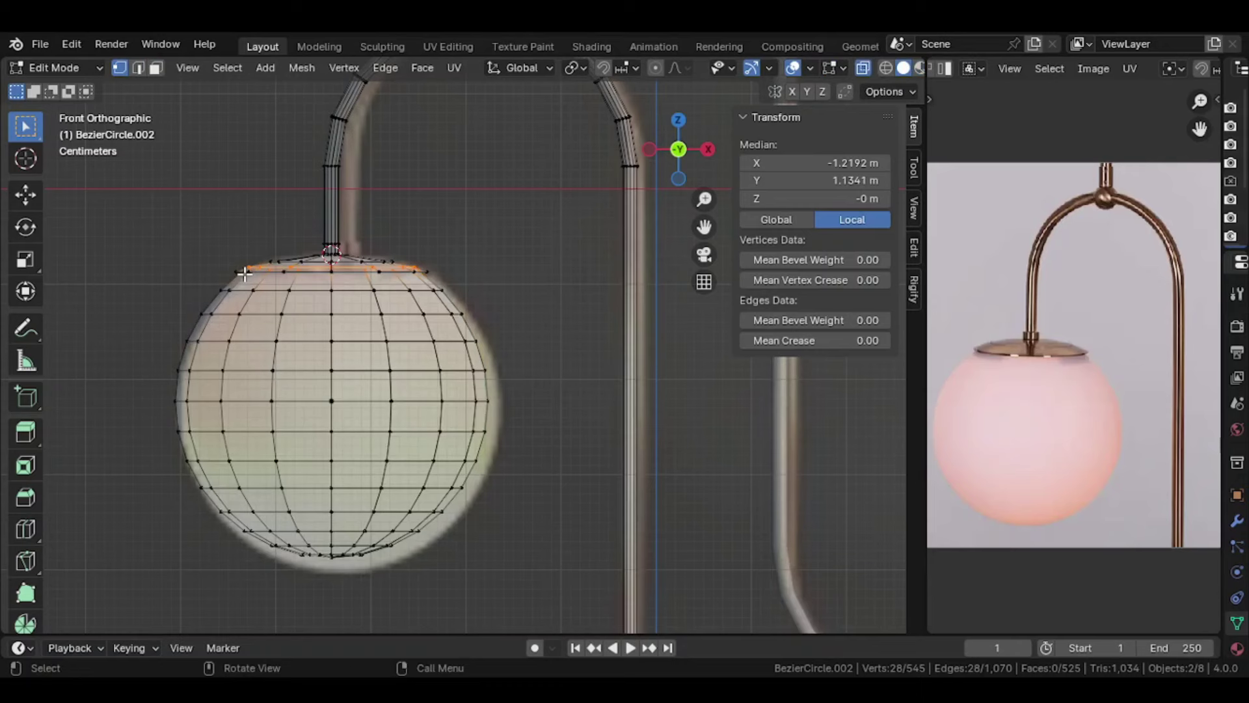
# Step: Box-select all left-globe vertices plus the stem ring above, then isolate them in Object Mode
pyautogui.moveTo(173, 225); pyautogui.dragTo(539, 620)
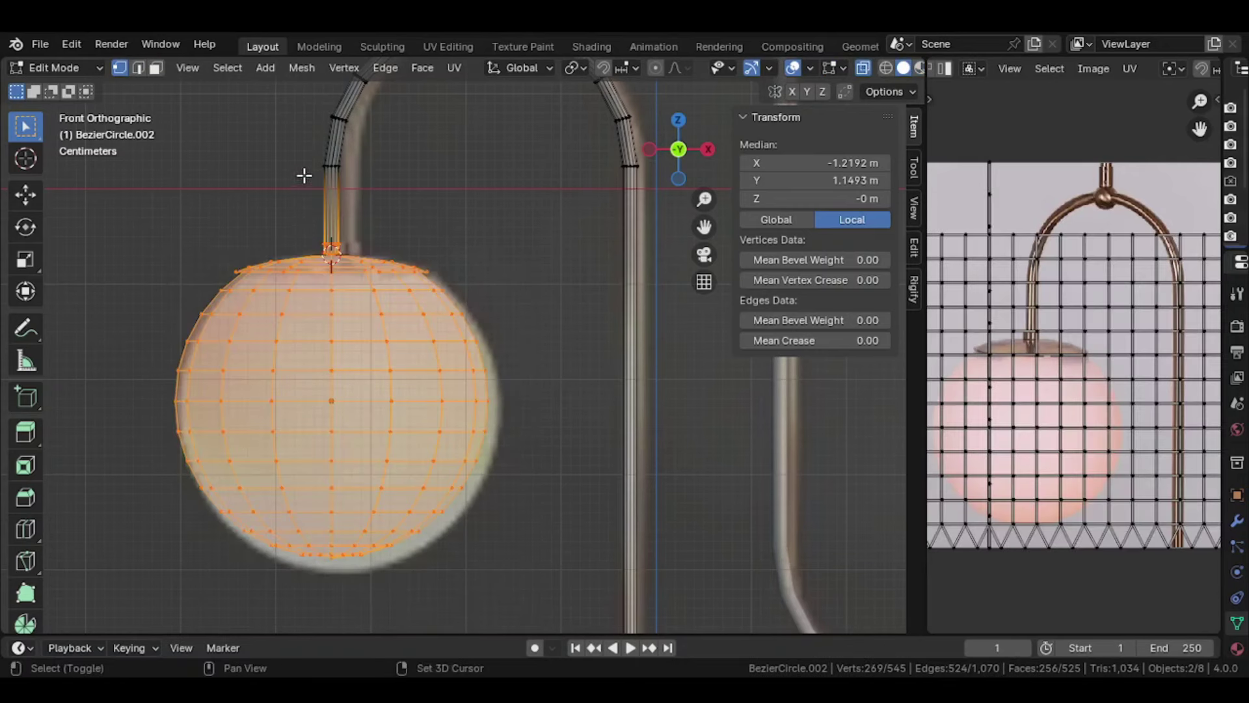
pyautogui.scroll(-4, 332, 270)
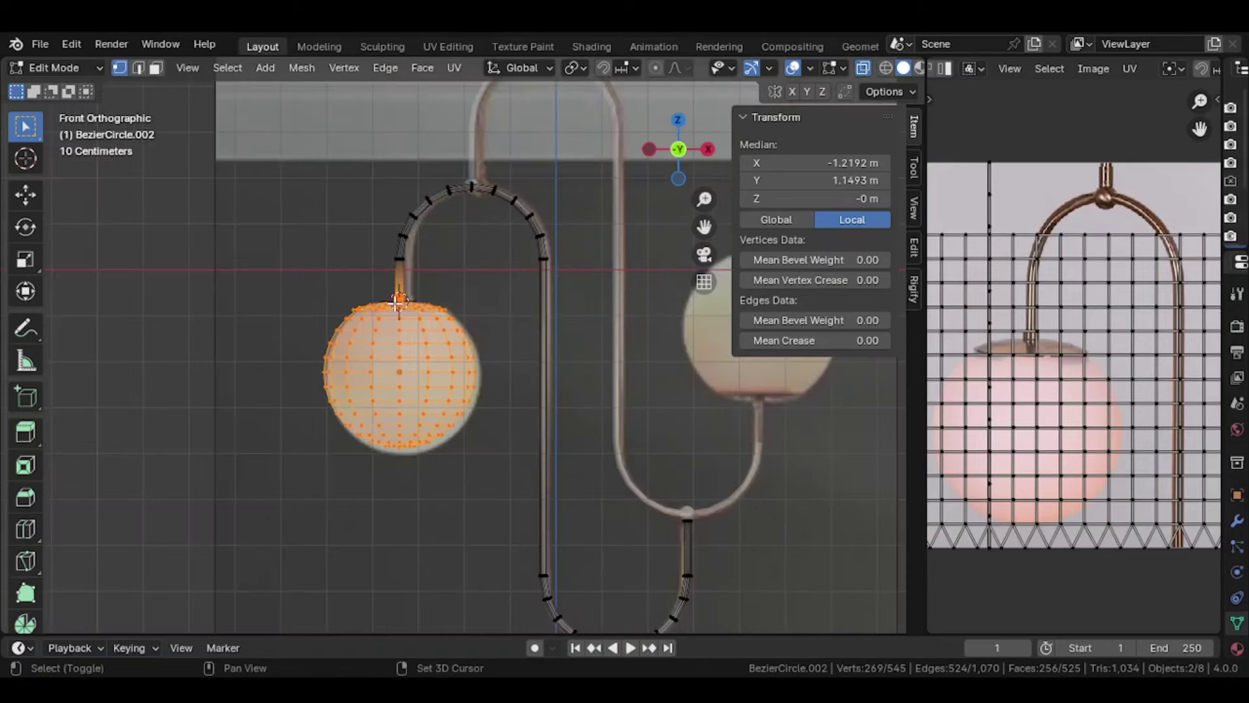
pyautogui.keyDown('shift'); pyautogui.moveTo(384, 280); pyautogui.dragTo(315, 286, button='middle'); pyautogui.keyUp('shift')
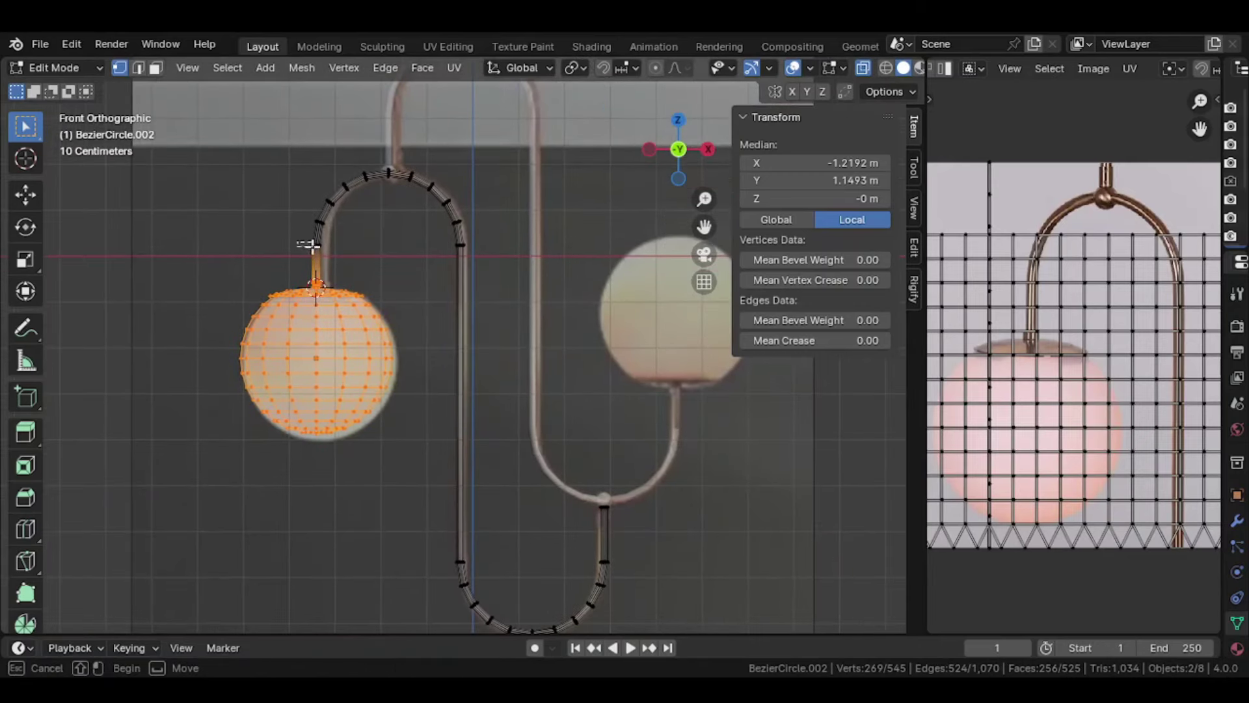
pyautogui.keyDown('shift'); pyautogui.moveTo(298, 227); pyautogui.dragTo(335, 277); pyautogui.keyUp('shift')
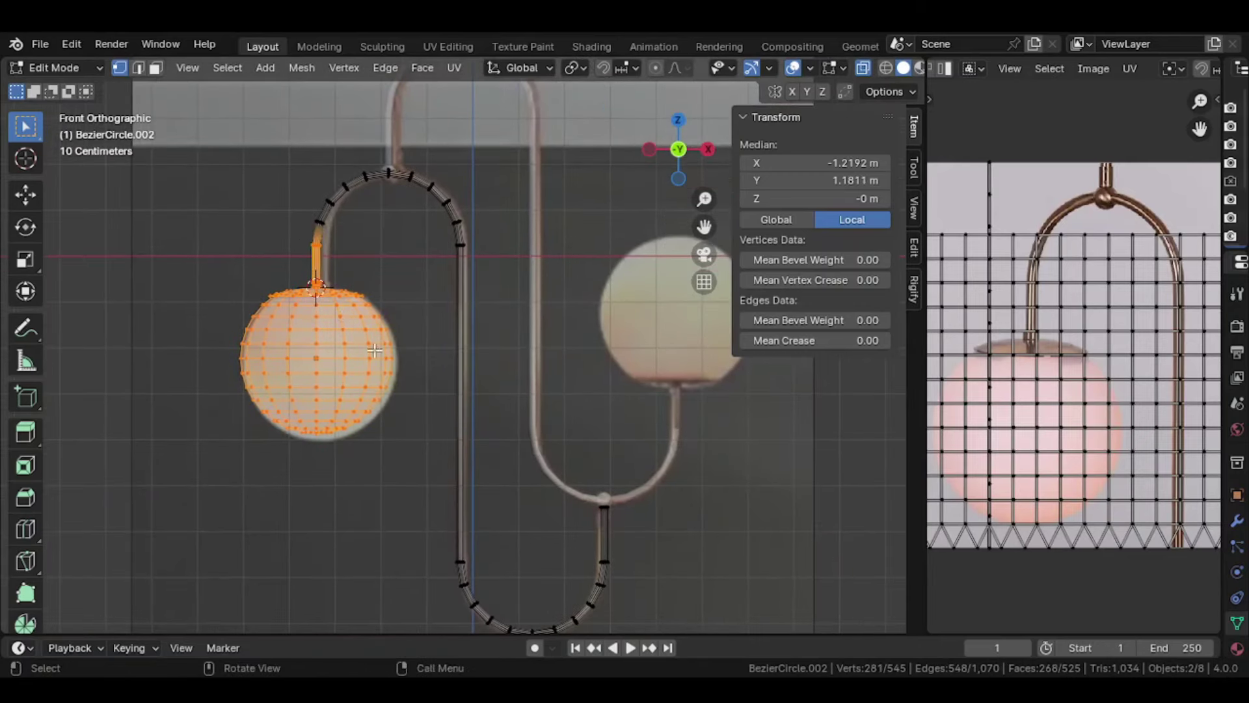
pyautogui.keyDown('shift'); pyautogui.moveTo(378, 386); pyautogui.dragTo(324, 433, button='middle'); pyautogui.keyUp('shift')
pyautogui.scroll(-2, 331, 435)
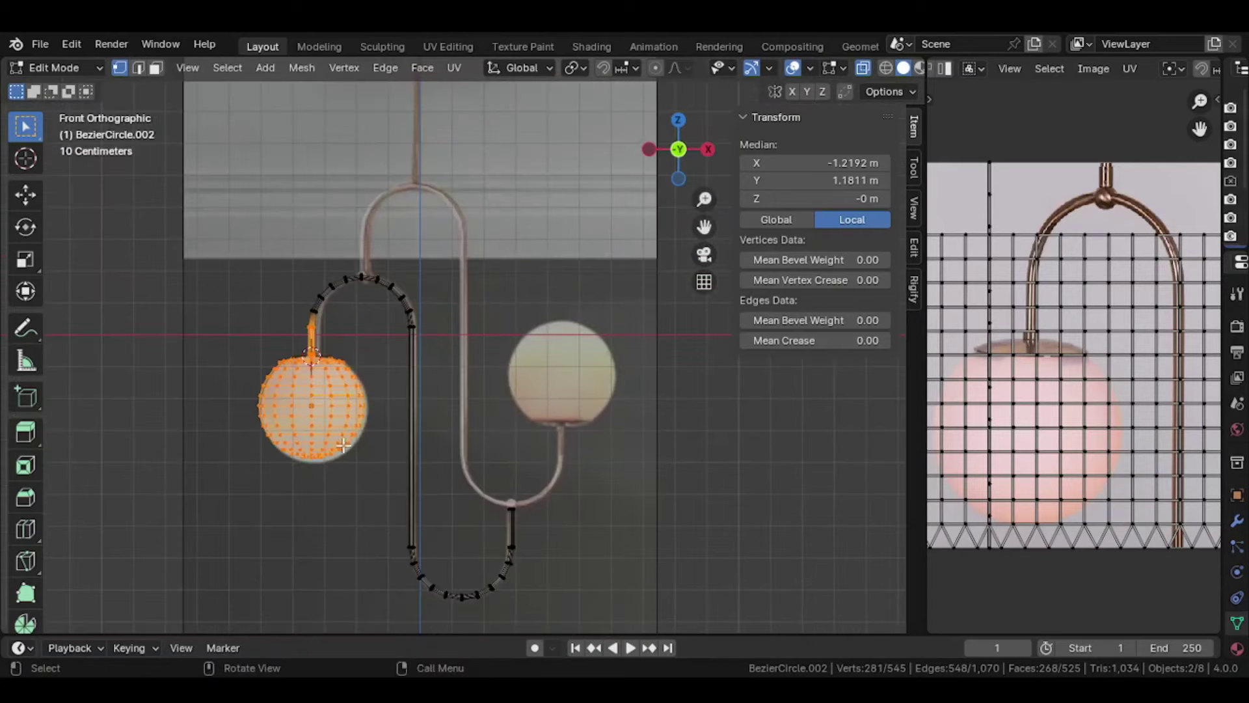
pyautogui.scroll(-2, 343, 445)
pyautogui.scroll(2, 357, 447)
pyautogui.scroll(-3, 357, 447)
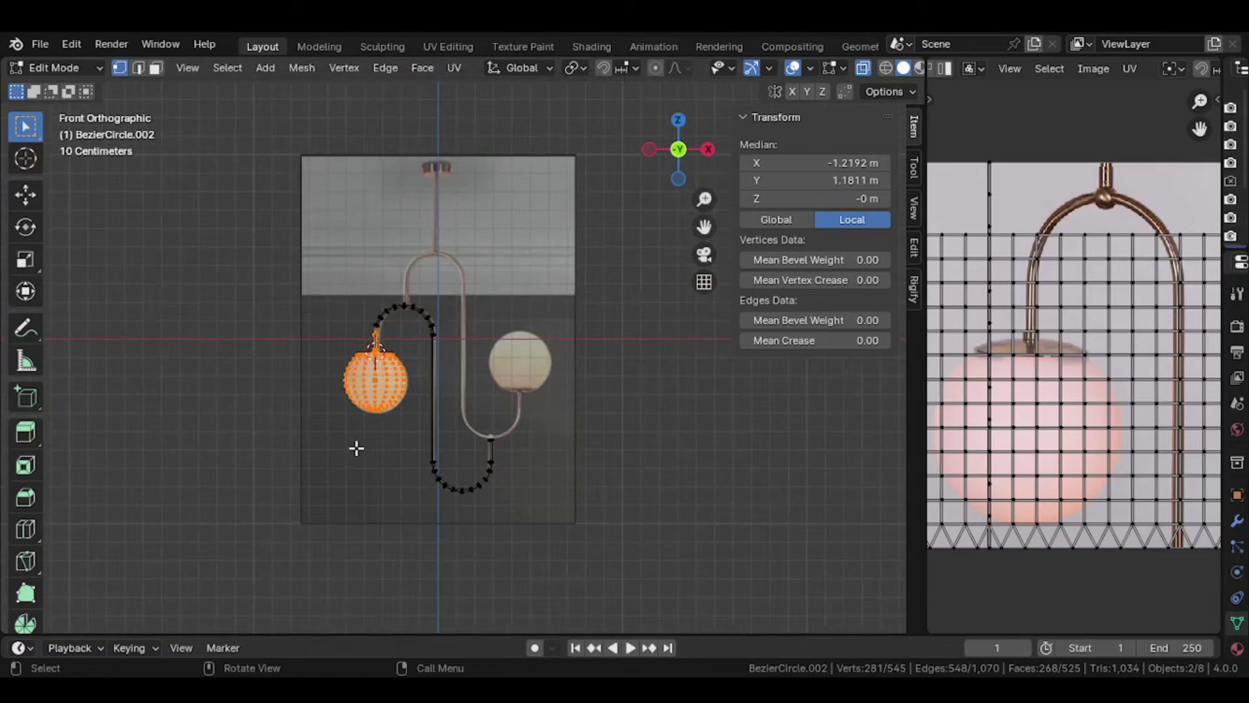
pyautogui.press('Tab')
pyautogui.press('KP_Divide')
# Step: Duplicate the globe and stem along X to the right globe and separate the copy
pyautogui.press('KP_1')
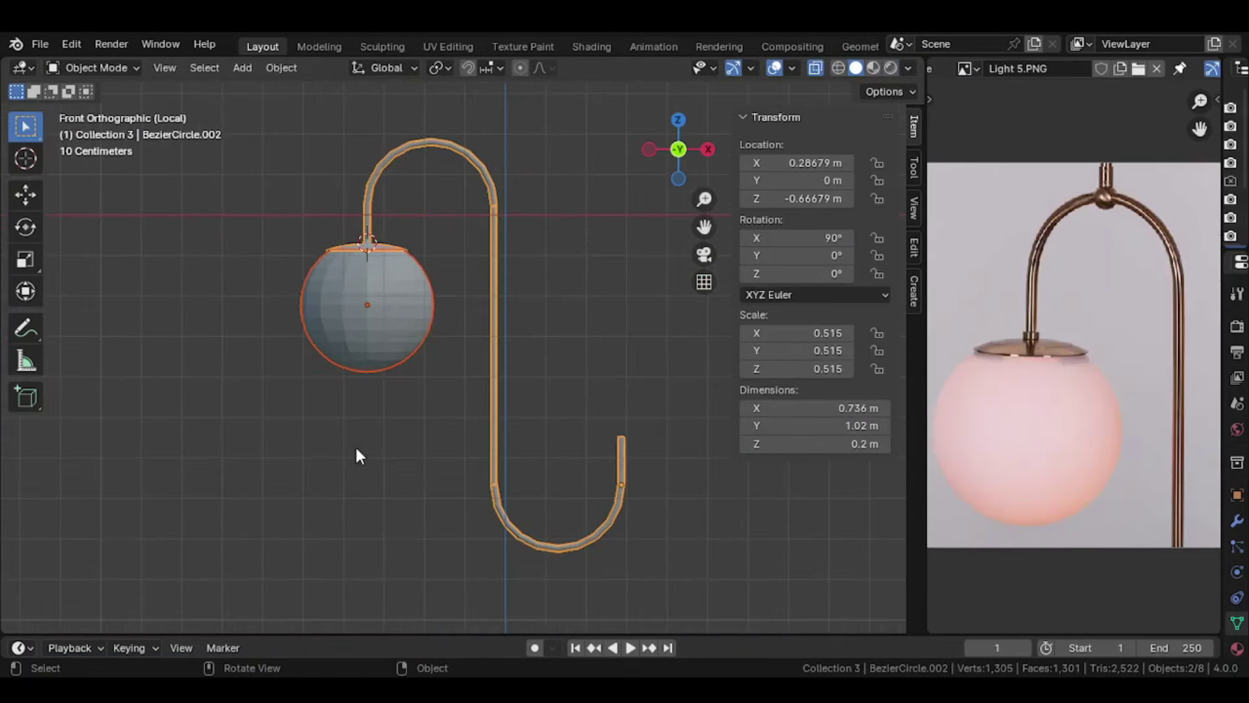
pyautogui.press('KP_Divide')
pyautogui.scroll(3, 403, 391)
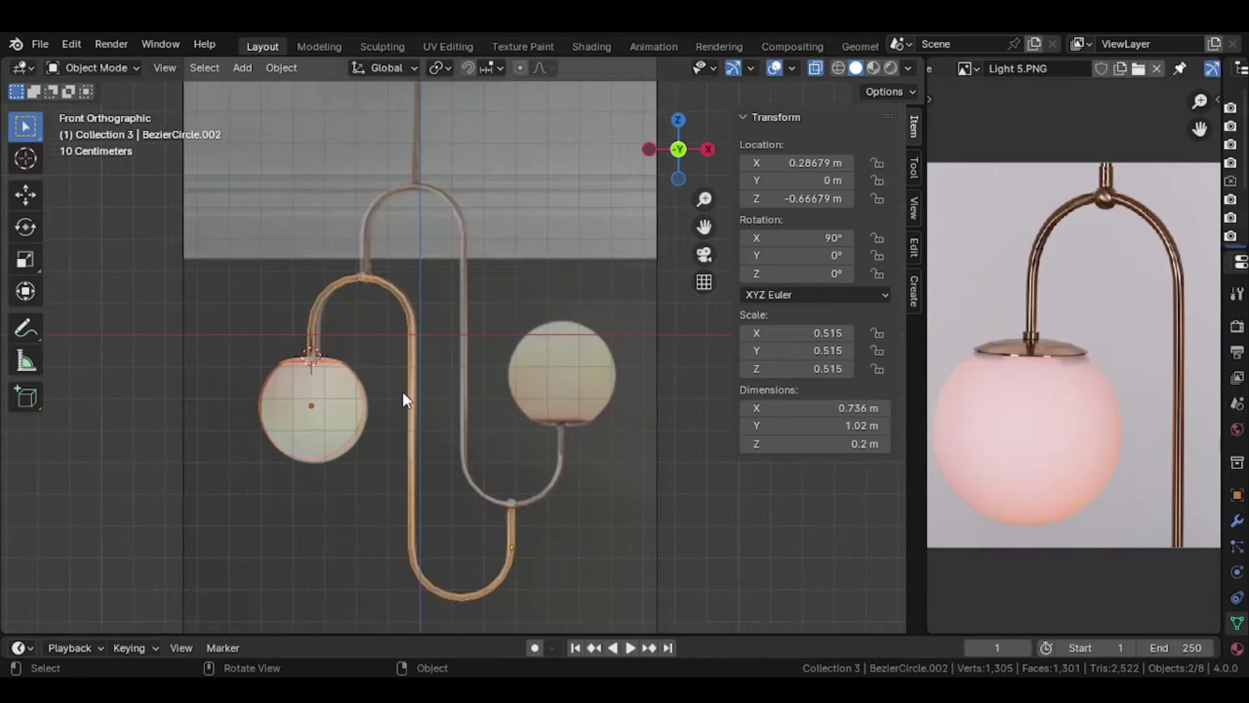
pyautogui.press('Tab')
pyautogui.hotkey('shift', 'd')
pyautogui.press('x')
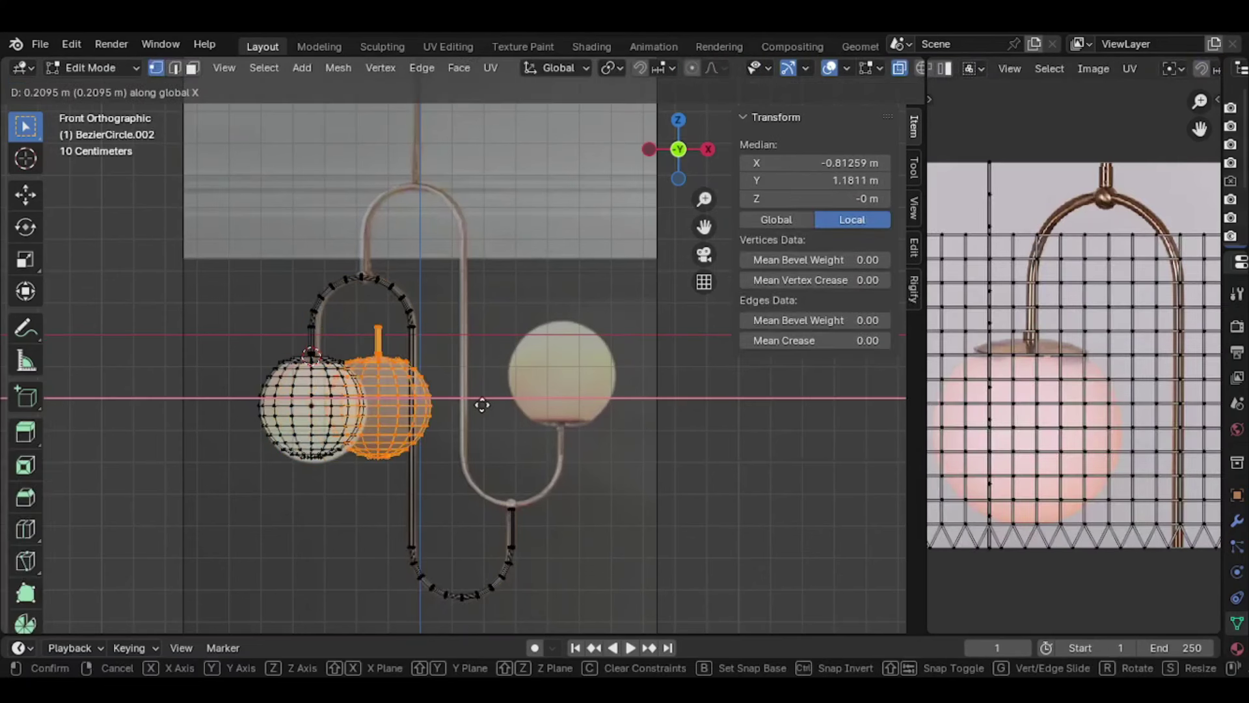
pyautogui.click(634, 400)
pyautogui.press('p')
pyautogui.click(634, 396)
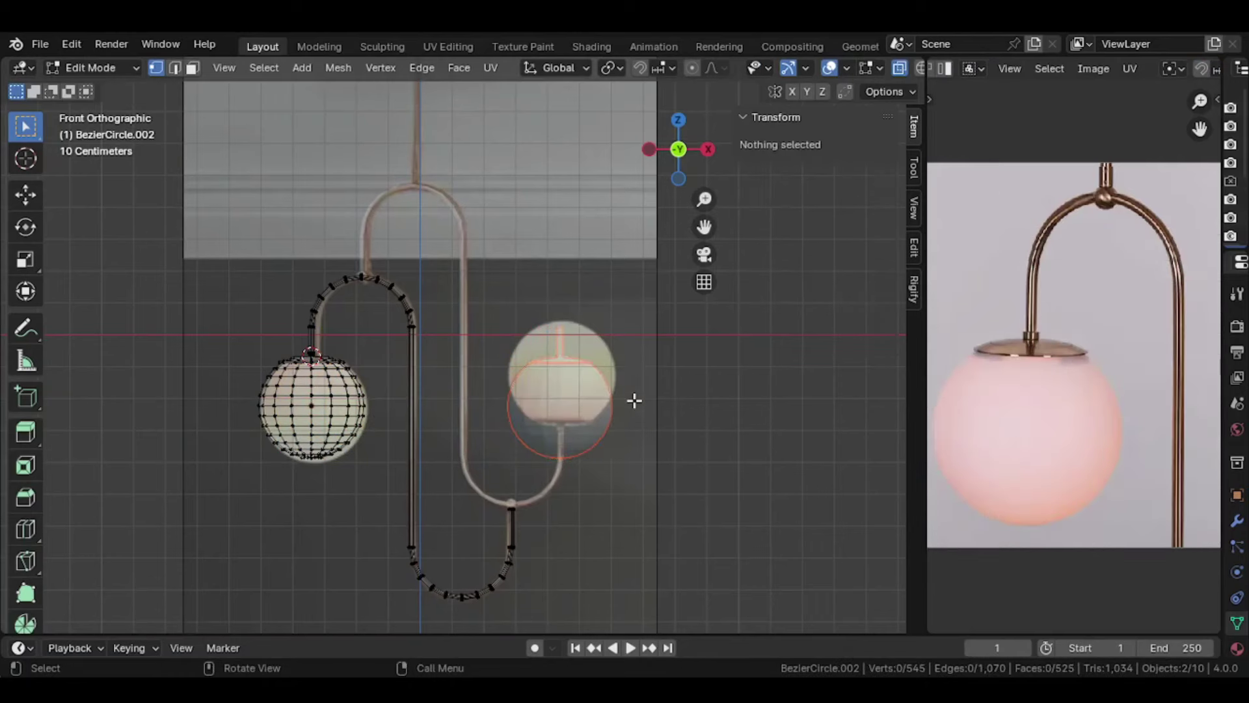
pyautogui.press('Tab')
# Step: Select the copied globe and stem, centre them in front view, then turn X-ray off
pyautogui.scroll(3, 604, 389)
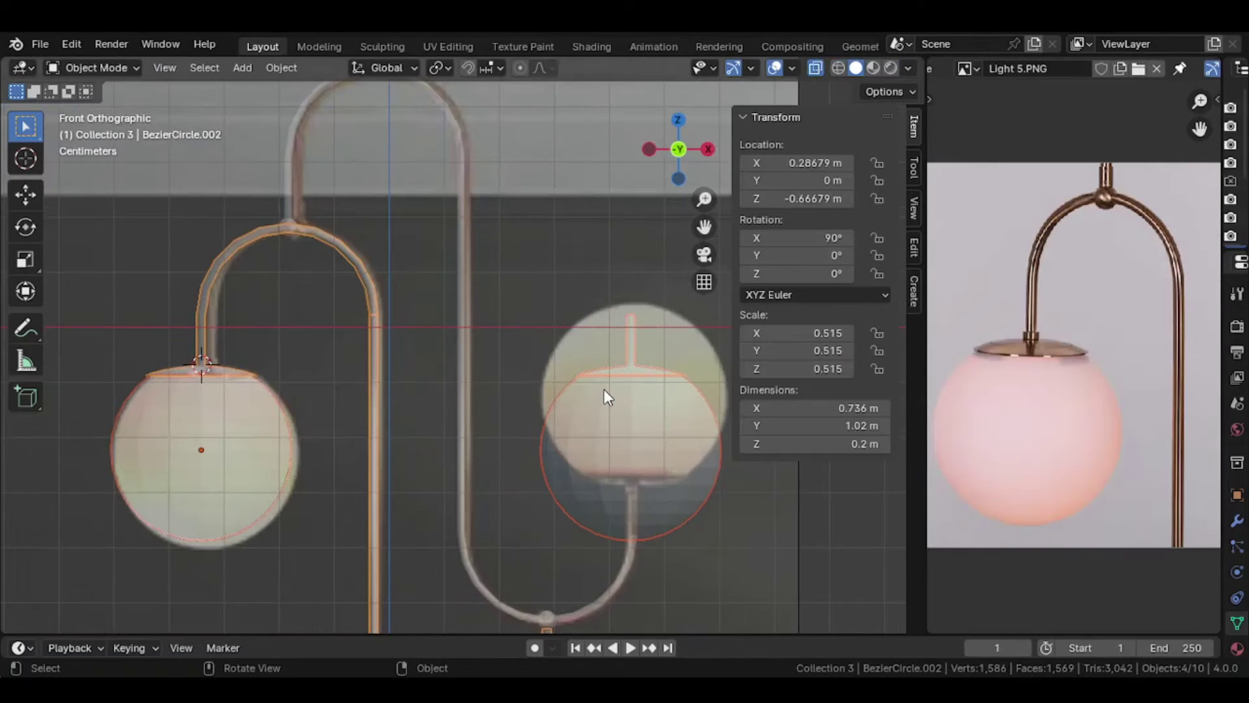
pyautogui.click(625, 423)
pyautogui.scroll(-2, 624, 442)
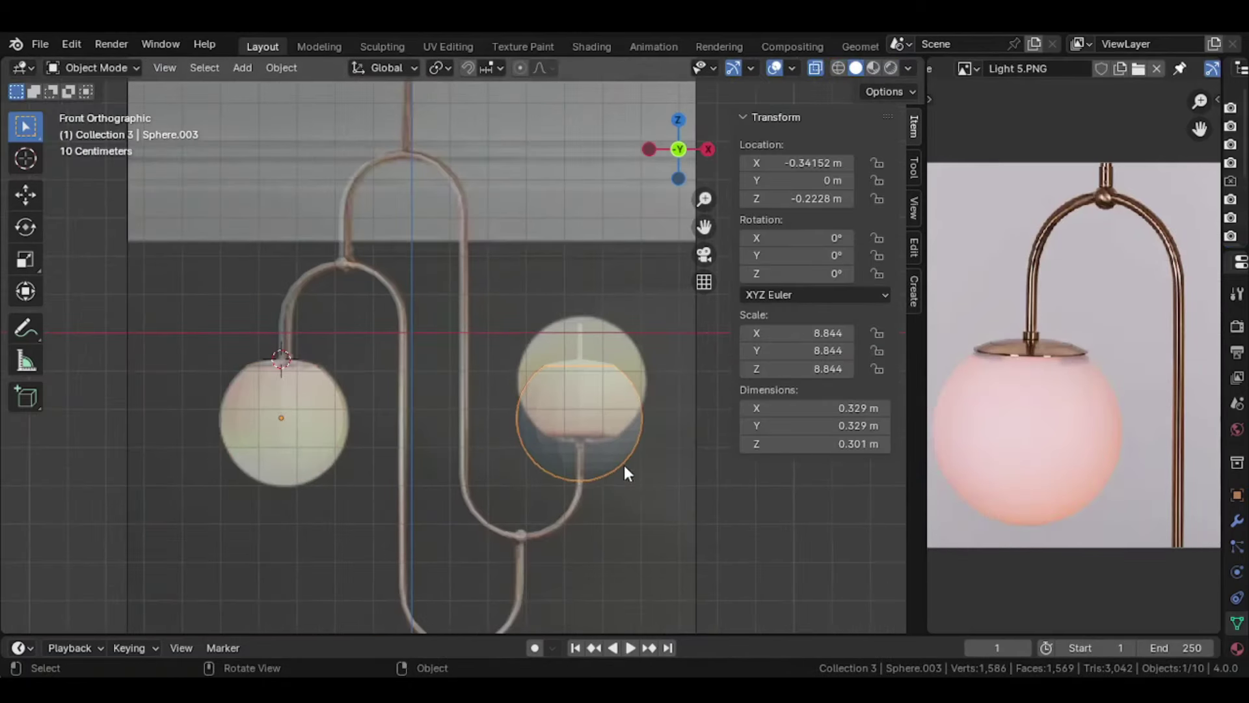
pyautogui.keyDown('shift'); pyautogui.click(590, 366); pyautogui.keyUp('shift')
pyautogui.scroll(-3, 590, 369)
pyautogui.moveTo(591, 376)
pyautogui.mouseDown(button='middle')
pyautogui.moveTo(479, 470)
pyautogui.moveTo(497, 439)
pyautogui.mouseUp(button='middle')
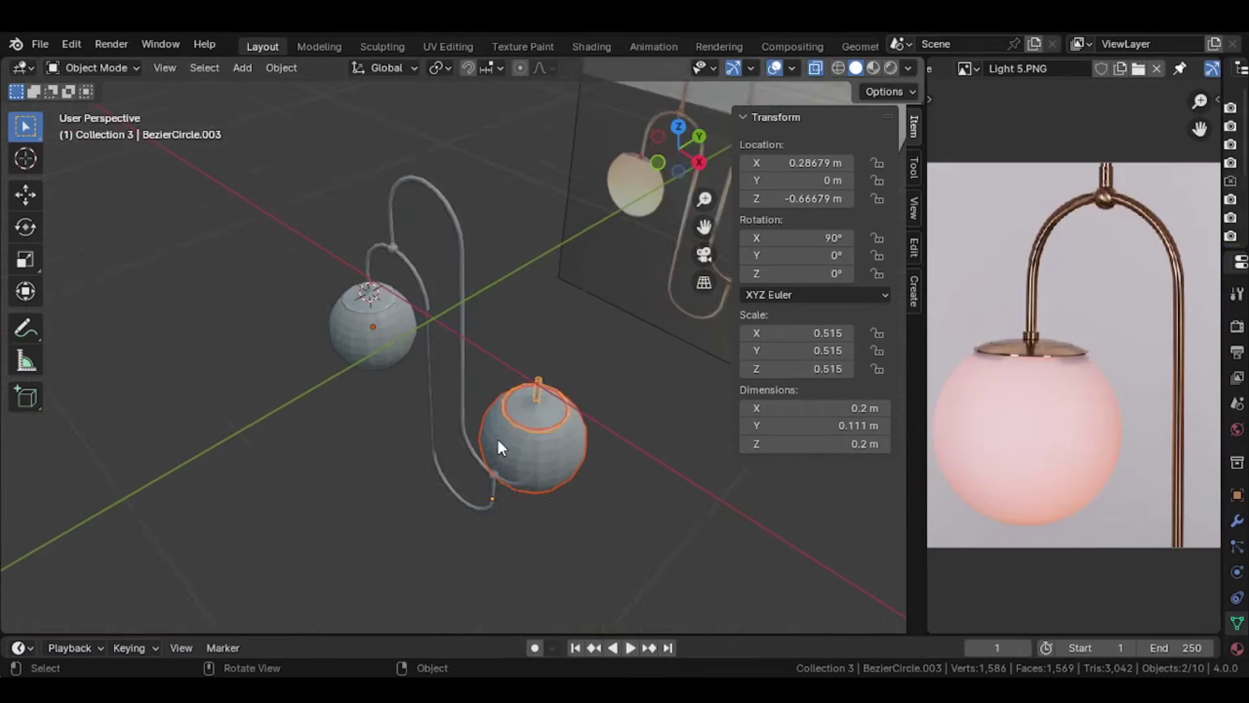
pyautogui.click(660, 164)
pyautogui.scroll(3, 635, 292)
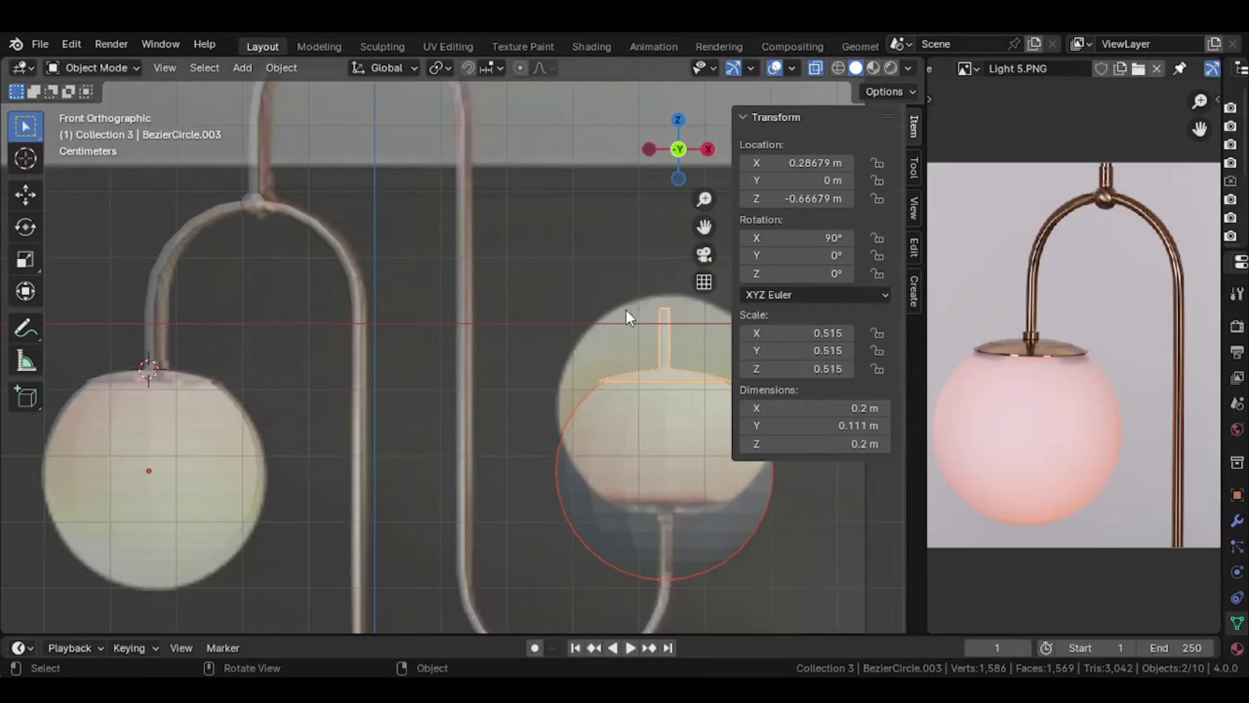
pyautogui.keyDown('shift'); pyautogui.moveTo(622, 314); pyautogui.dragTo(473, 288, button='middle'); pyautogui.keyUp('shift')
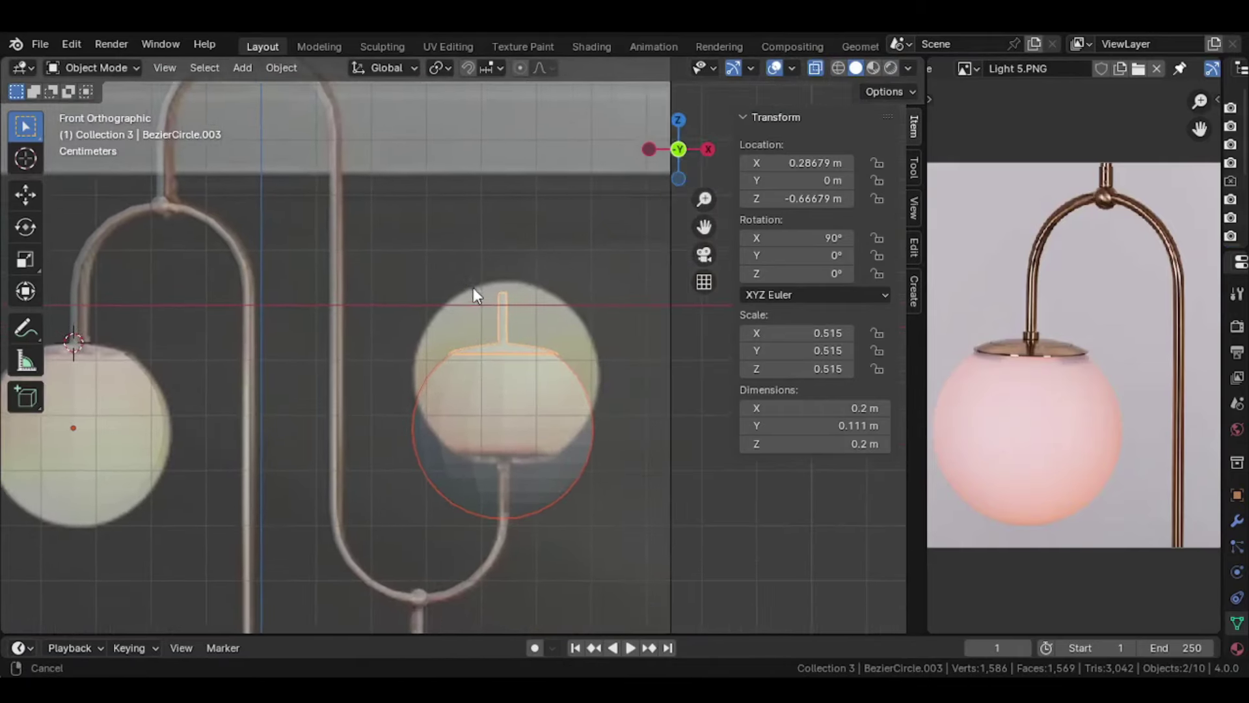
pyautogui.click(544, 451)
pyautogui.scroll(2, 576, 468)
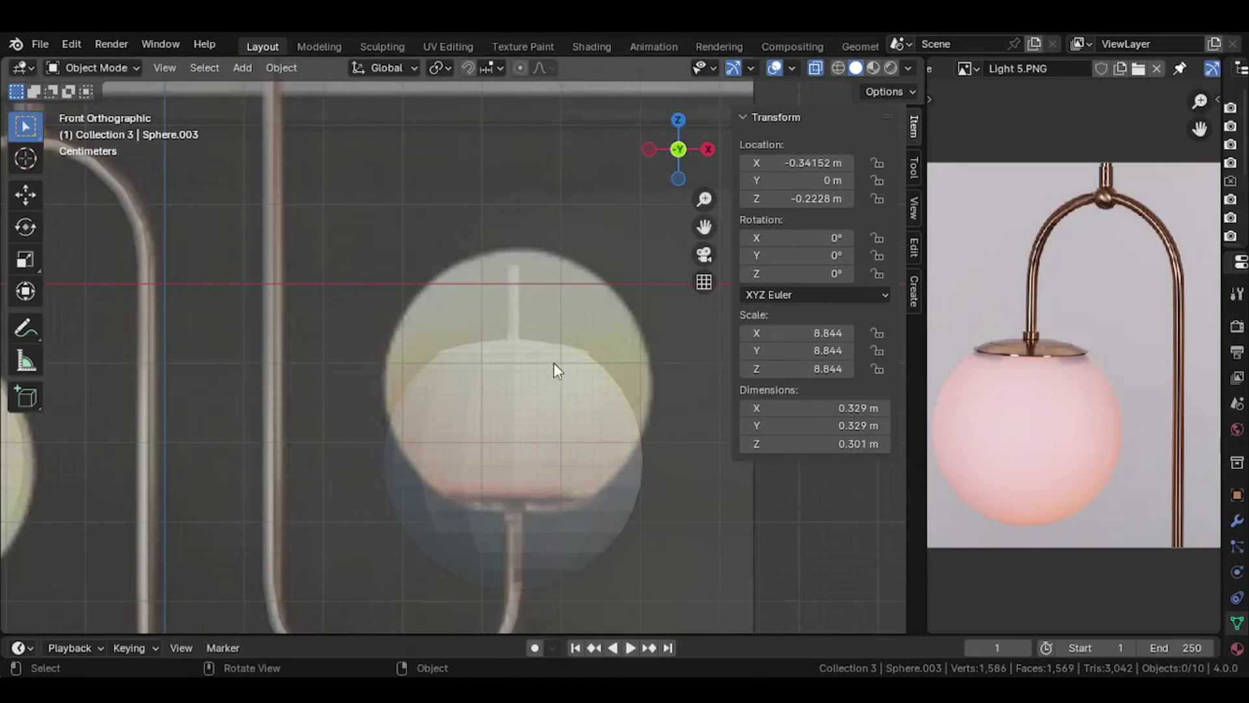
pyautogui.click(511, 330)
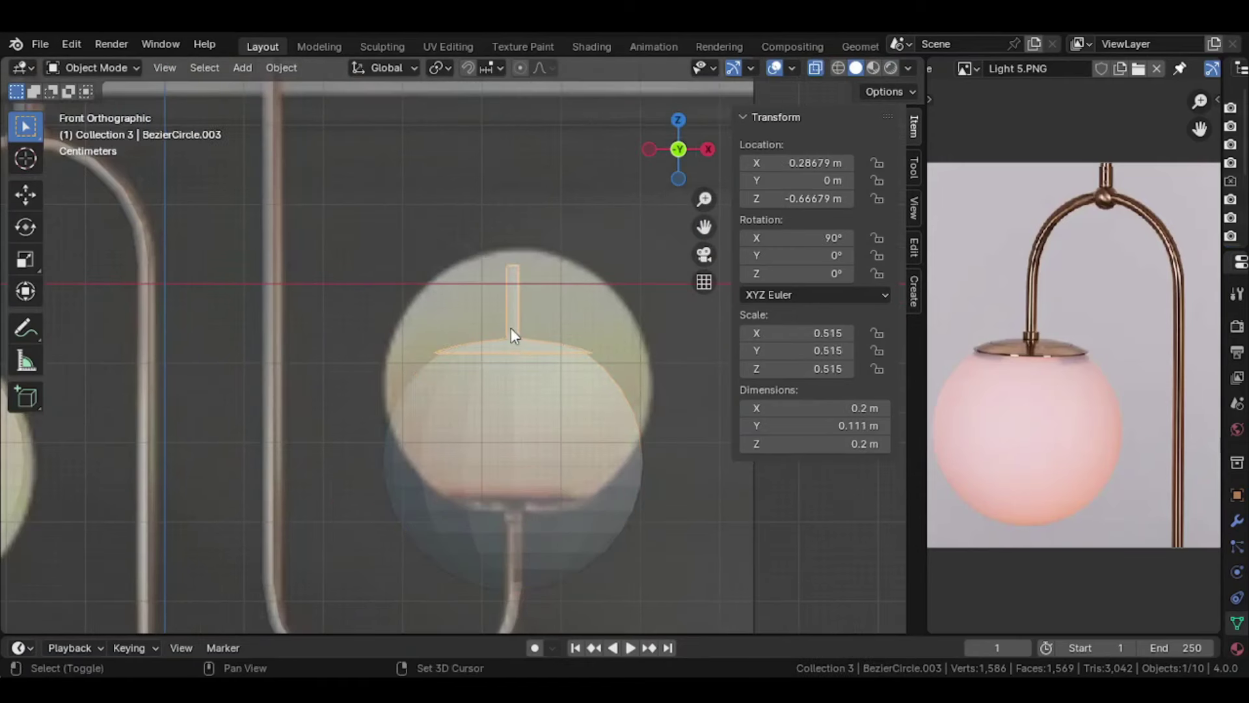
pyautogui.hotkey('alt', 'a')
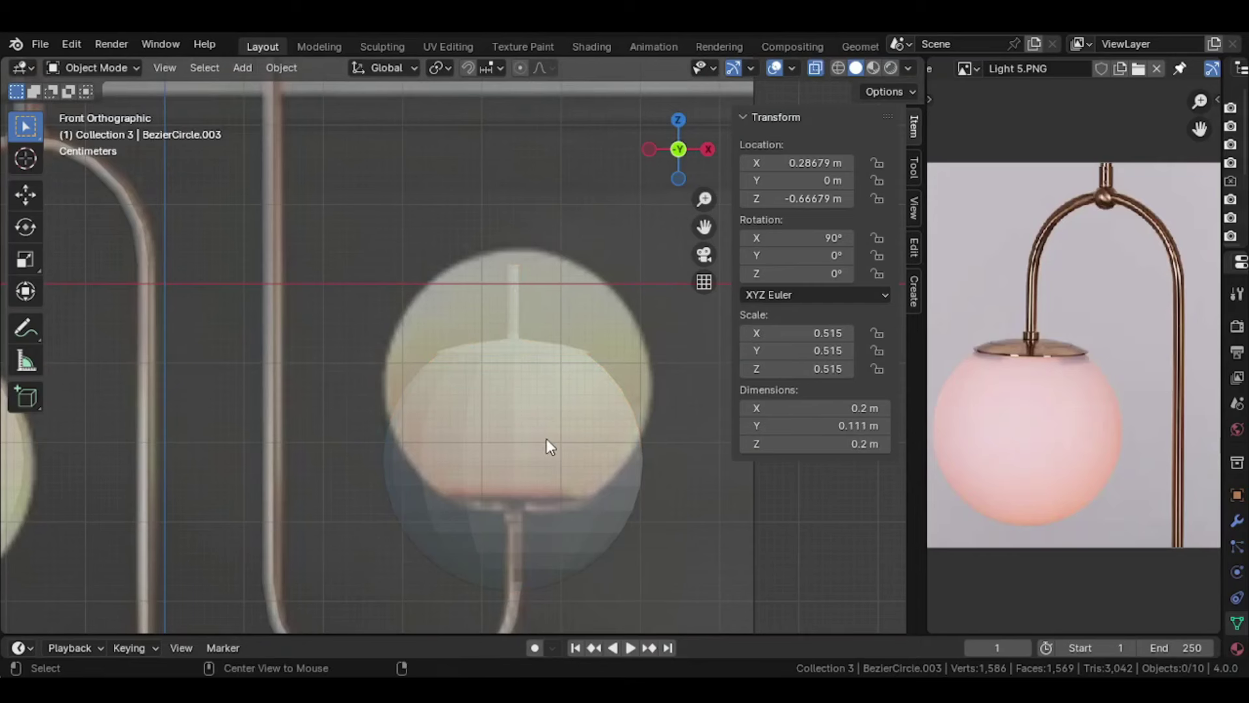
pyautogui.hotkey('alt', 'z')
# Step: Set the right globe and stem's origin to their geometry and frame them
pyautogui.keyDown('shift'); pyautogui.click(540, 398); pyautogui.keyUp('shift')
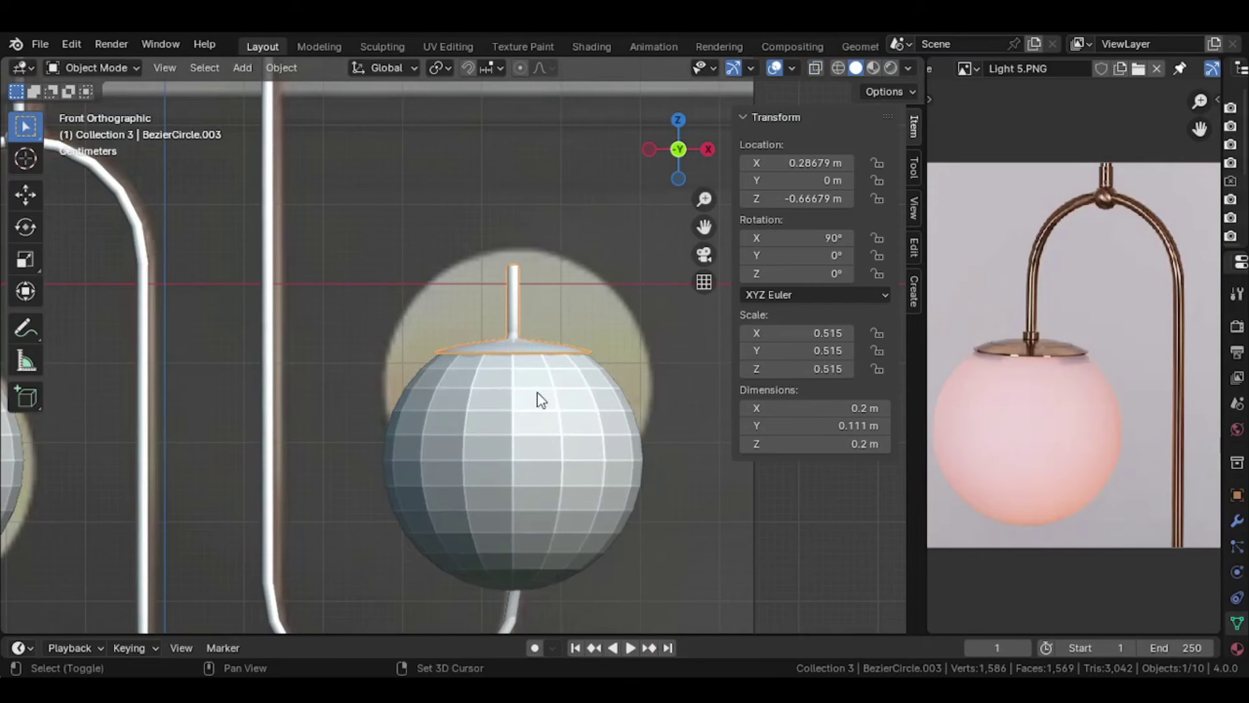
pyautogui.scroll(-3, 542, 400)
pyautogui.keyDown('shift'); pyautogui.click(545, 405); pyautogui.keyUp('shift')
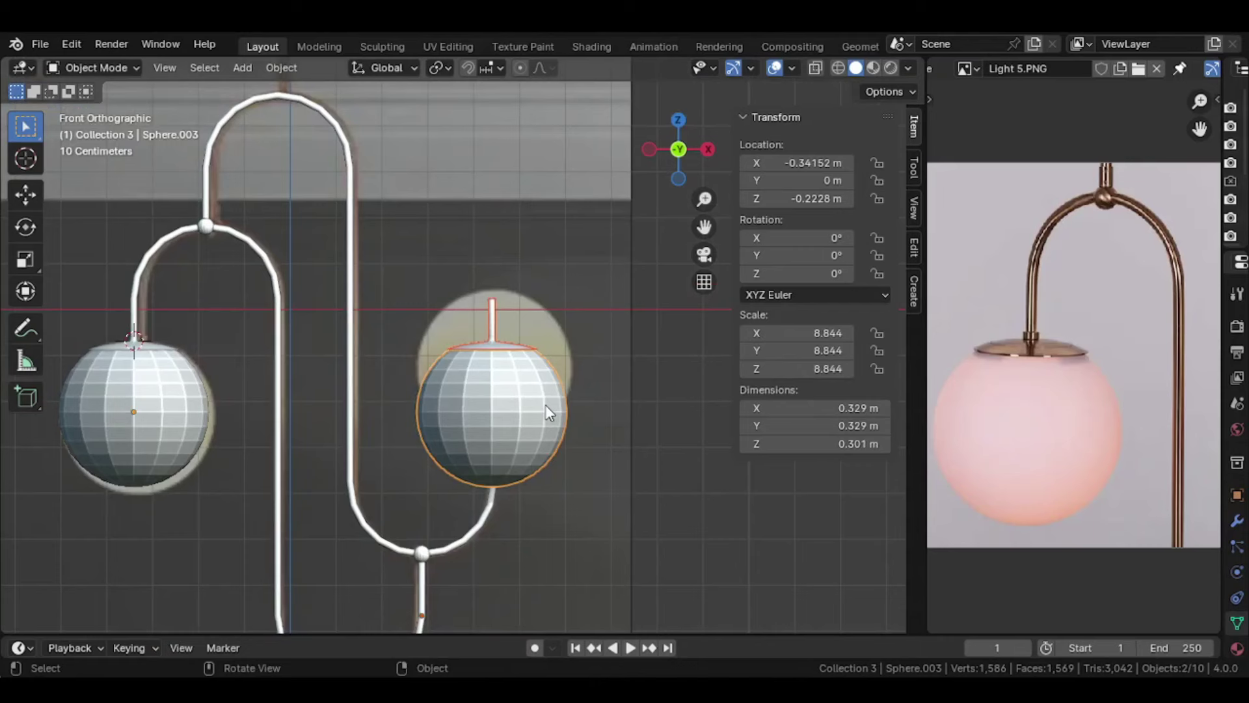
pyautogui.rightClick(546, 405)
pyautogui.click(626, 422)
pyautogui.press('KP_Decimal')
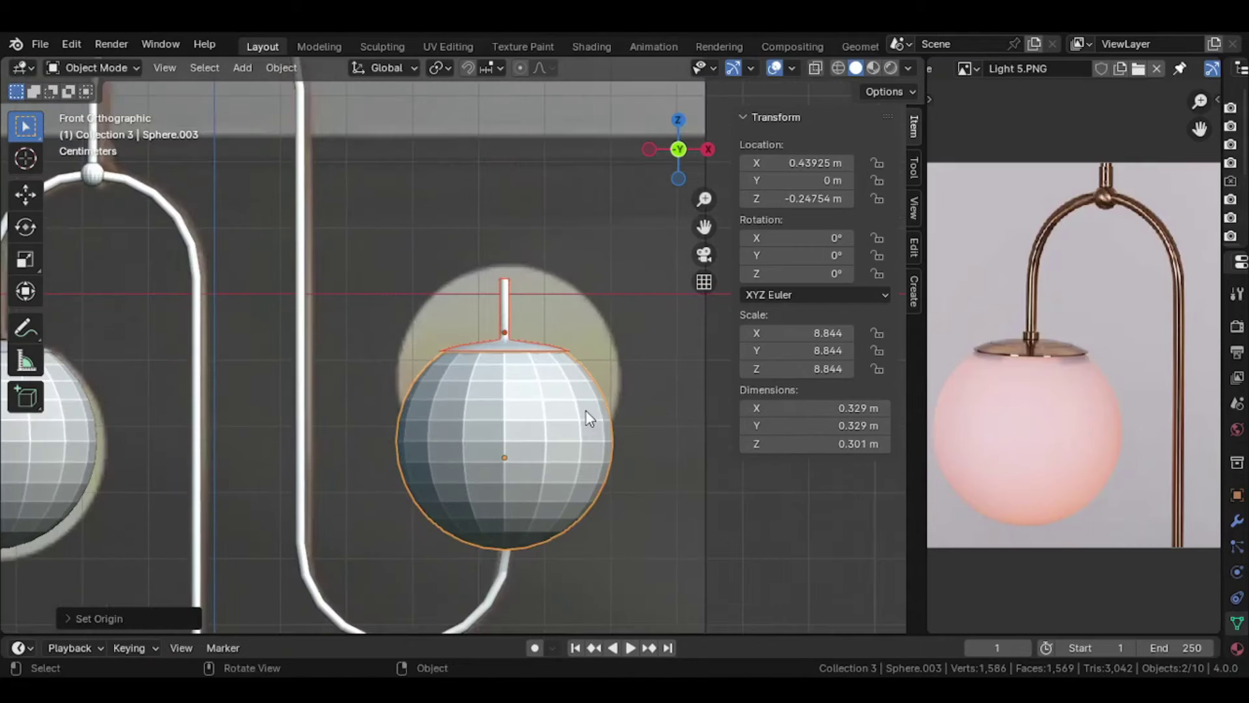
# Step: Rotate the right globe 180° about X so its neck points down
pyautogui.press('r')
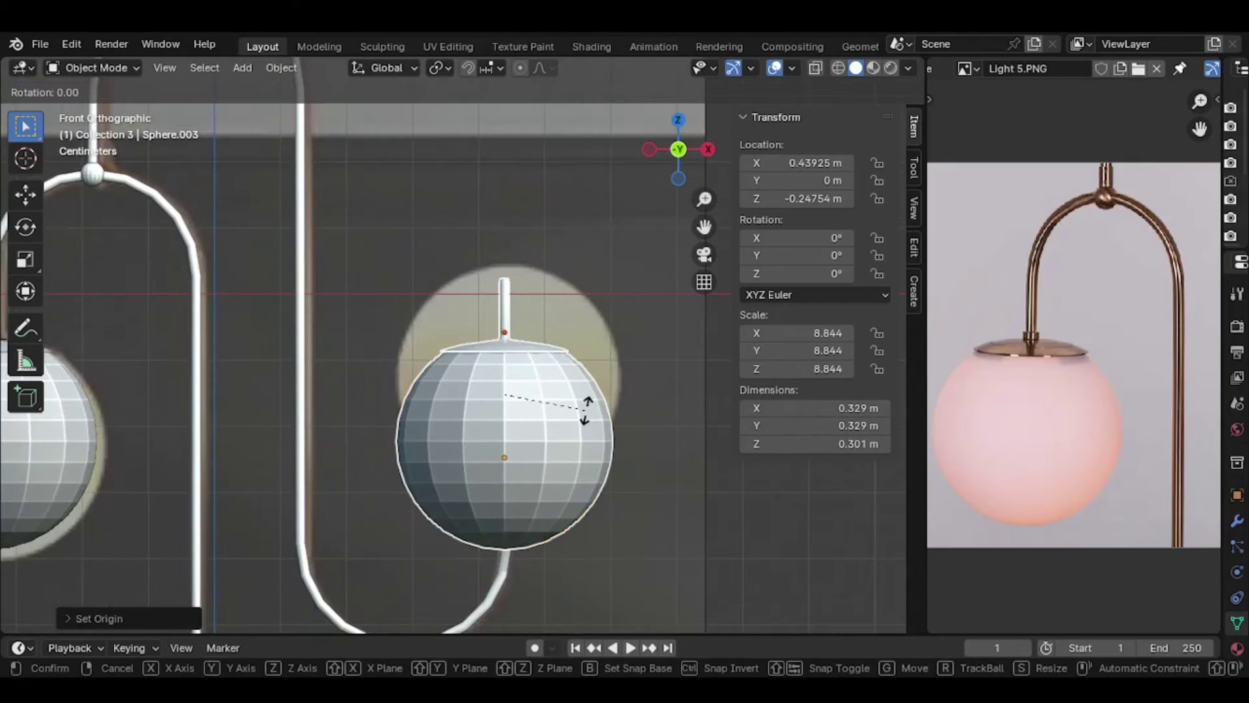
pyautogui.write('x180')
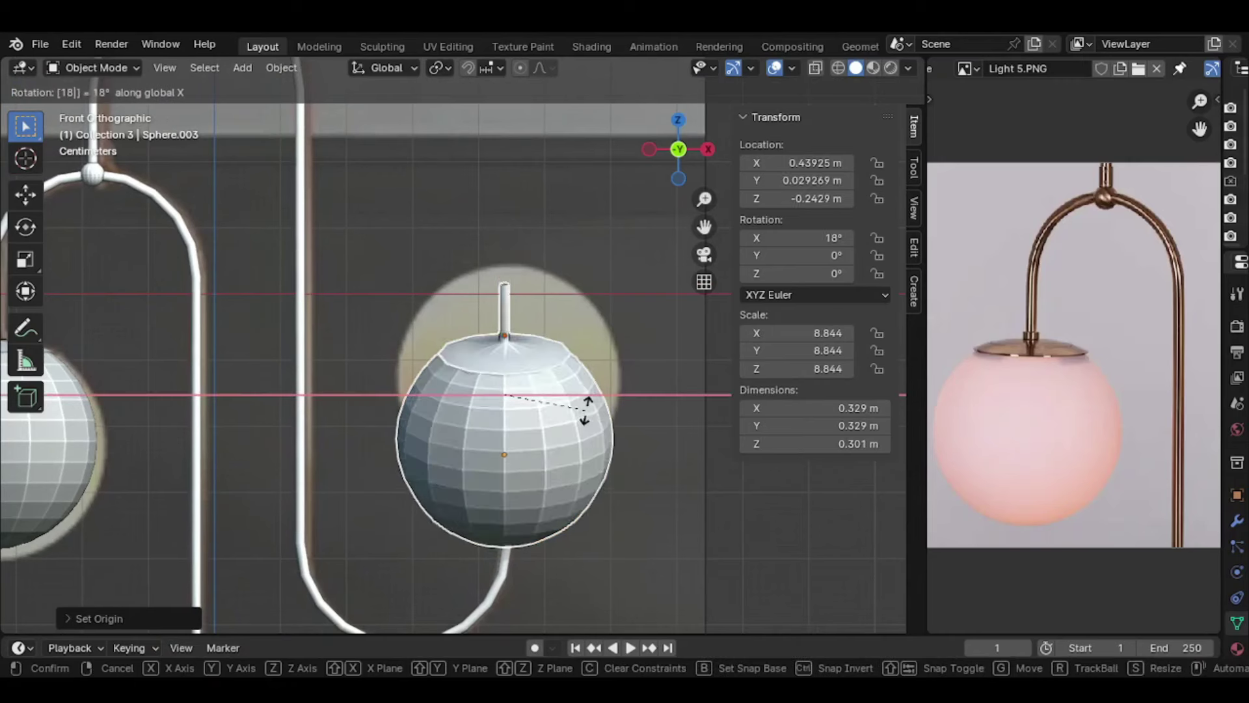
pyautogui.press('Return')
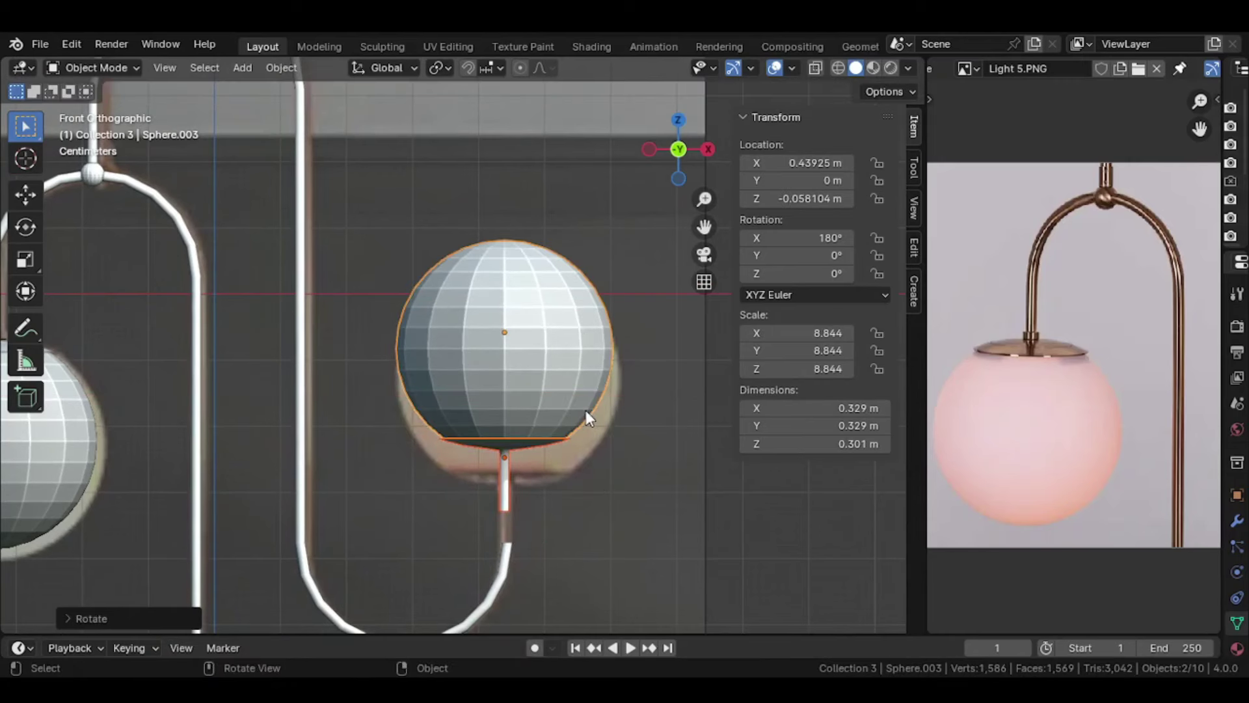
pyautogui.moveTo(585, 409)
pyautogui.keyDown('shift'); pyautogui.mouseDown(button='middle')
pyautogui.moveTo(614, 303)
pyautogui.moveTo(599, 288)
pyautogui.mouseUp(button='middle'); pyautogui.keyUp('shift')
pyautogui.scroll(3, 587, 382)
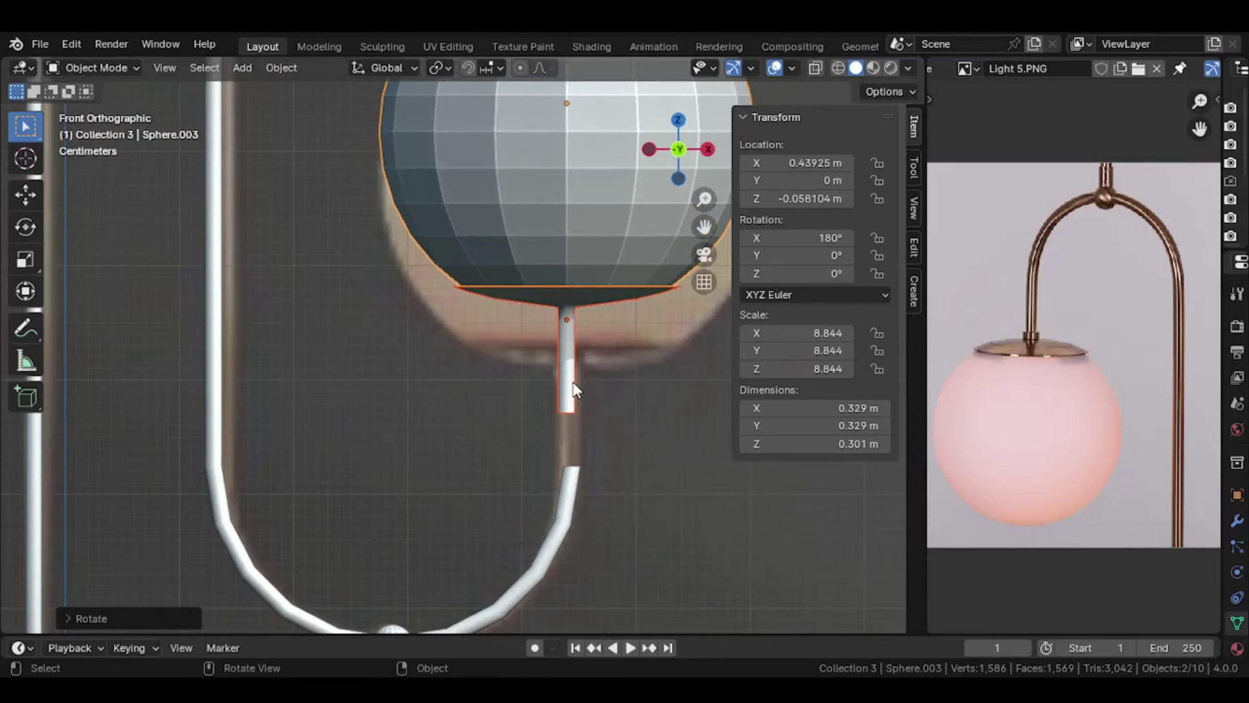
pyautogui.click(573, 389)
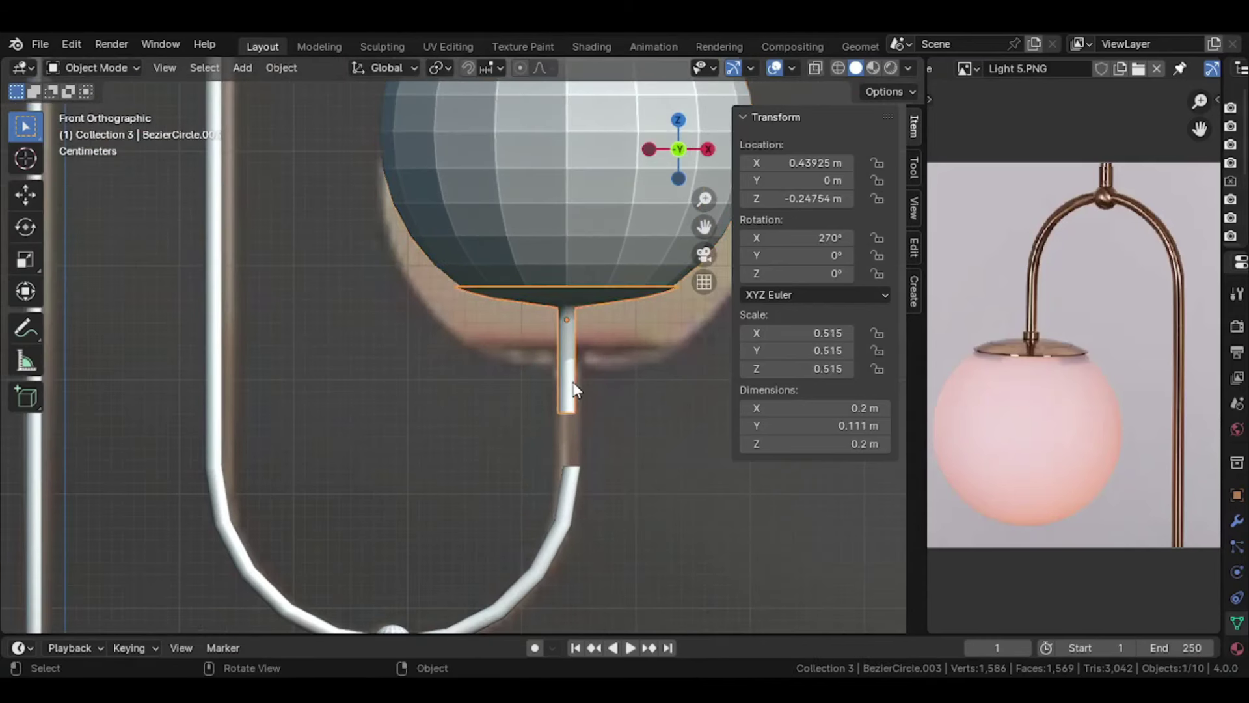
# Step: Shift the flipped globe and its stem together along X to line up with the lower pipe
pyautogui.keyDown('shift'); pyautogui.click(575, 330); pyautogui.keyUp('shift')
pyautogui.press('g')
pyautogui.press('x')
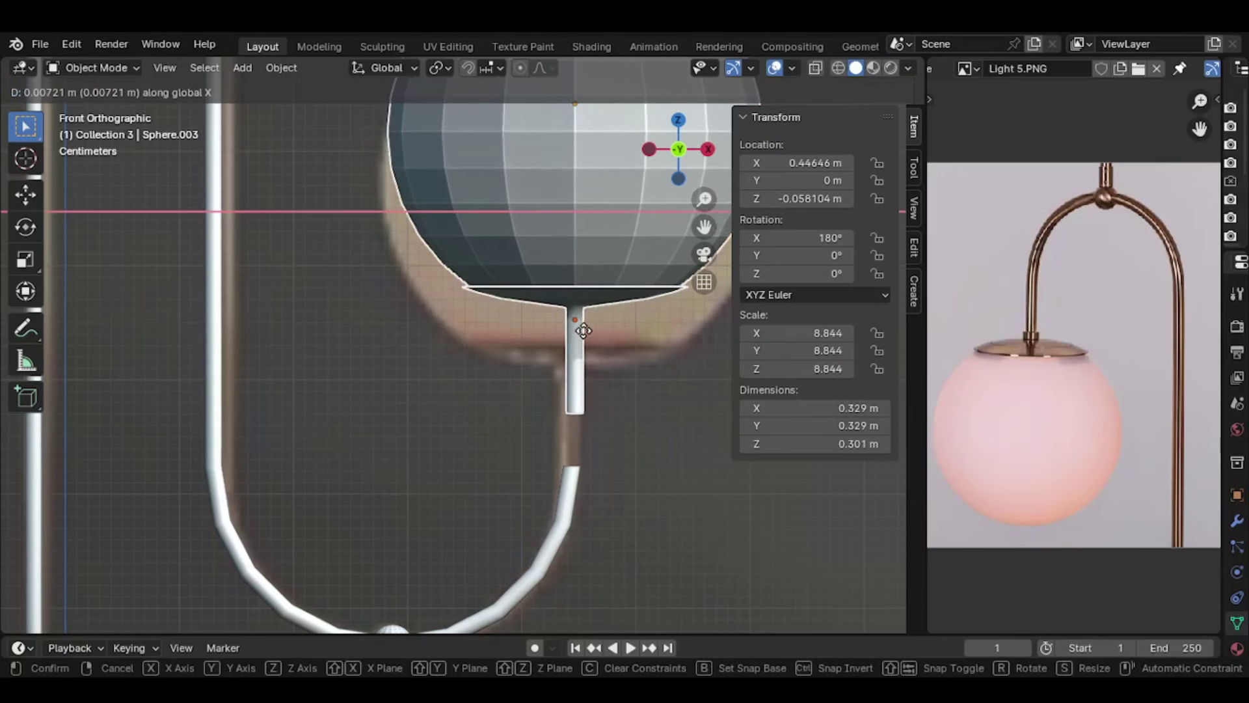
pyautogui.click(583, 331)
# Step: Lower the globe alone vertically along Z toward the pipe
pyautogui.press('Tab')
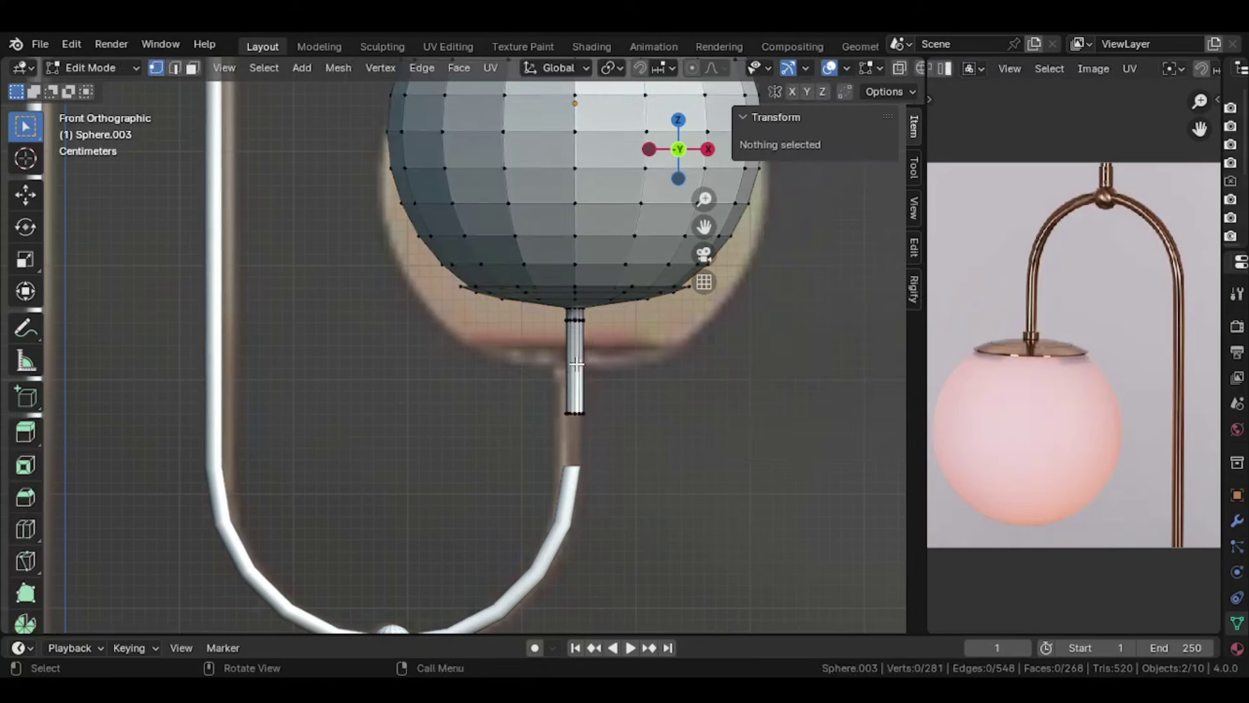
pyautogui.press('Tab')
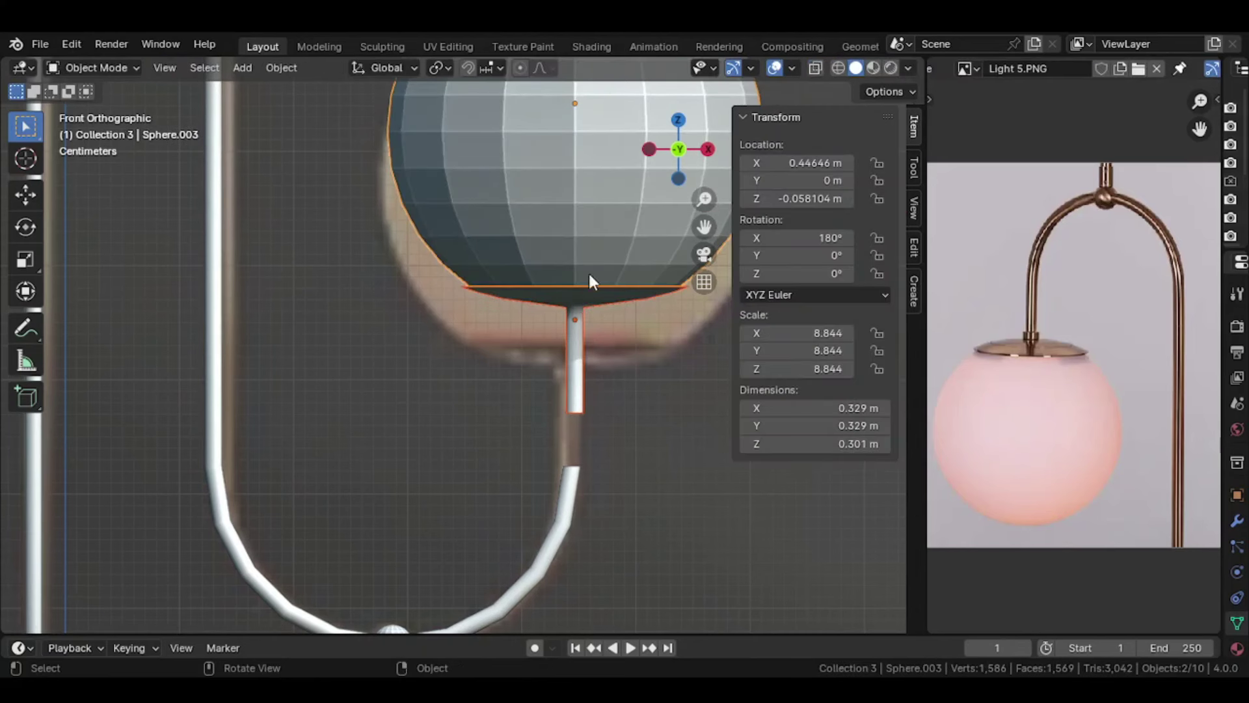
pyautogui.click(592, 284)
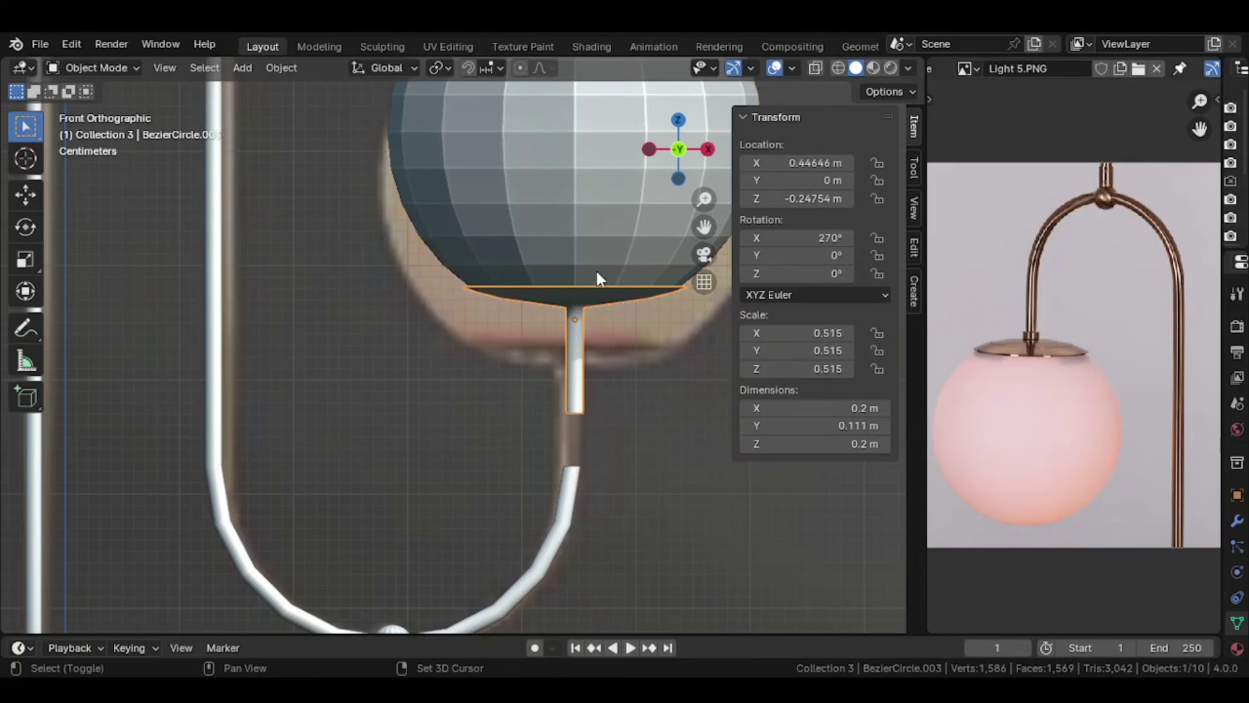
pyautogui.click(596, 243)
pyautogui.press('g')
pyautogui.press('z')
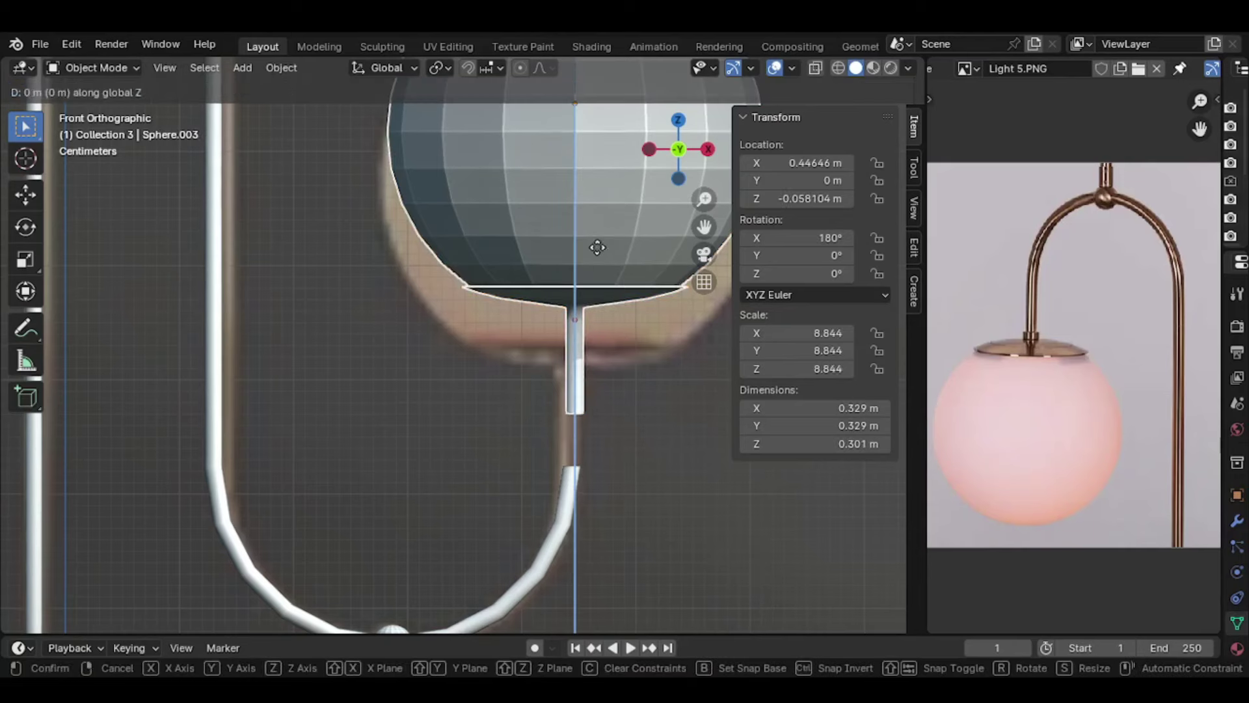
pyautogui.click(604, 280)
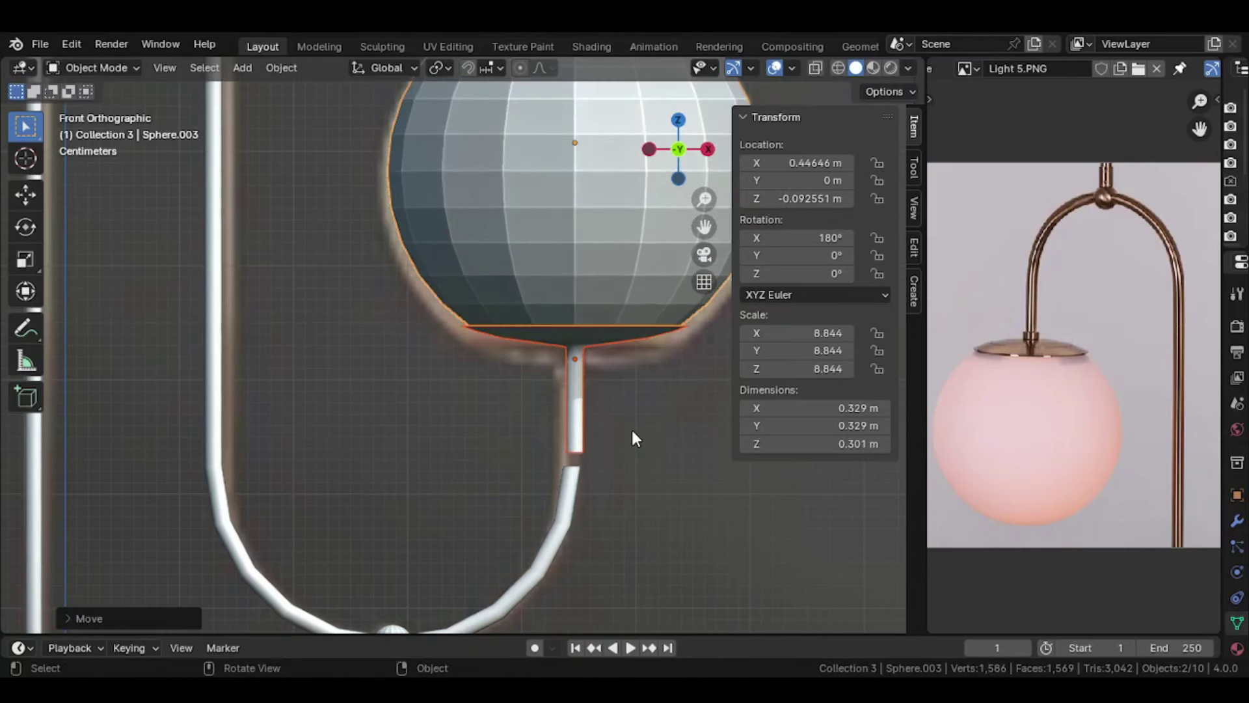
# Step: Place the 3D cursor at the stem's bottom vertex ring
pyautogui.scroll(3, 632, 428)
pyautogui.keyDown('shift'); pyautogui.moveTo(580, 396); pyautogui.dragTo(384, 275, button='middle'); pyautogui.keyUp('shift')
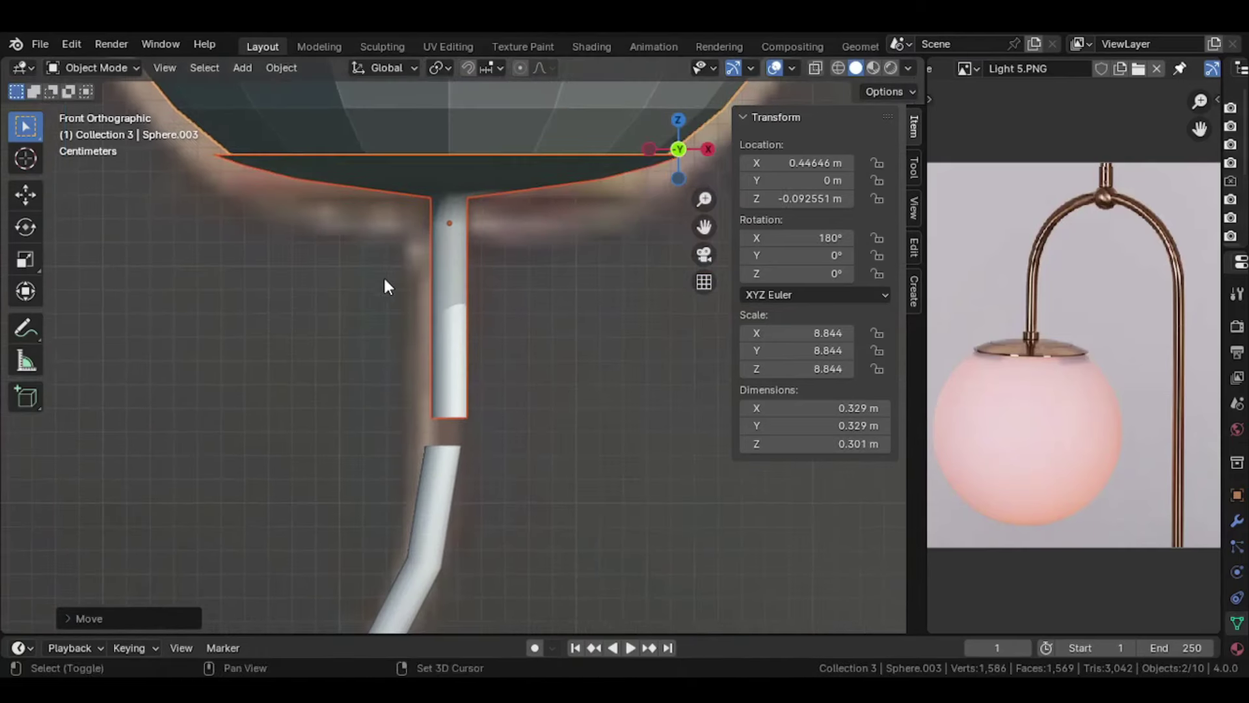
pyautogui.click(452, 338)
pyautogui.press('Tab')
pyautogui.hotkey('alt', 'z')
pyautogui.moveTo(404, 376); pyautogui.dragTo(517, 460)
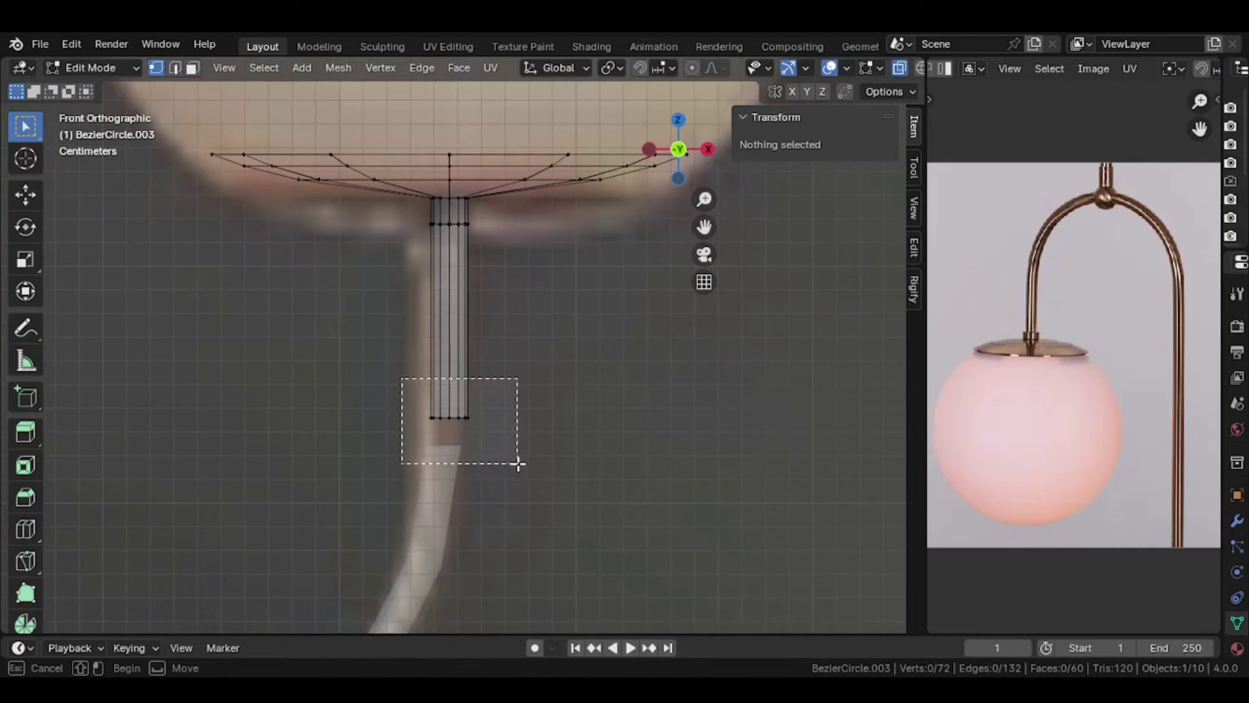
pyautogui.hotkey('shift', 's')
pyautogui.press('2')
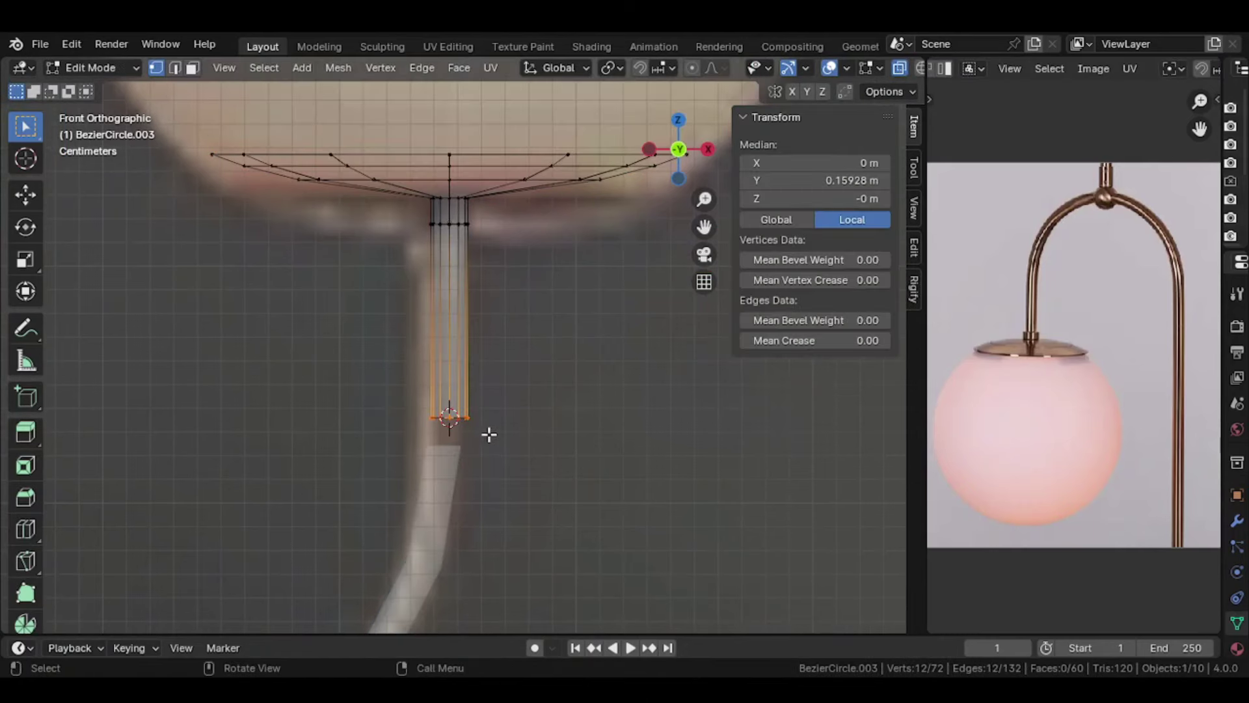
pyautogui.press('Tab')
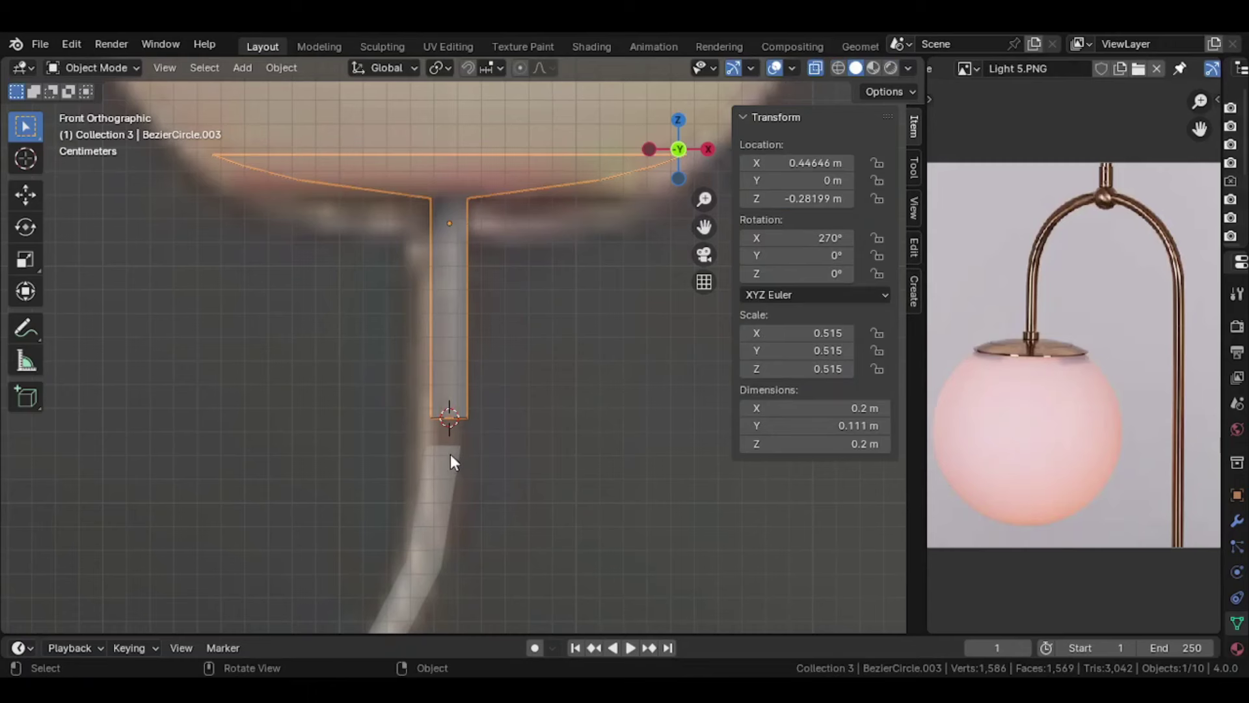
# Step: Place the 3D cursor at the lower curved pipe's top vertex ring
pyautogui.click(453, 462)
pyautogui.press('Tab')
pyautogui.moveTo(410, 433); pyautogui.dragTo(504, 489)
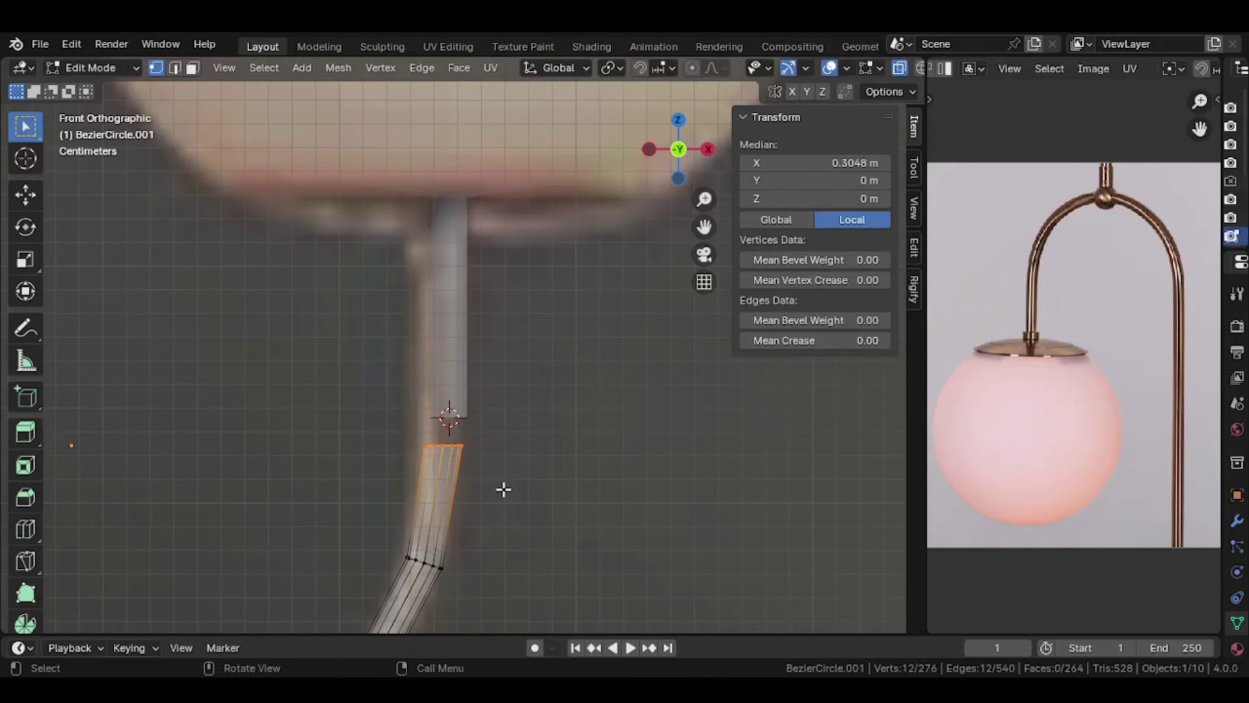
pyautogui.hotkey('shift', 's')
pyautogui.press('2')
pyautogui.press('Tab')
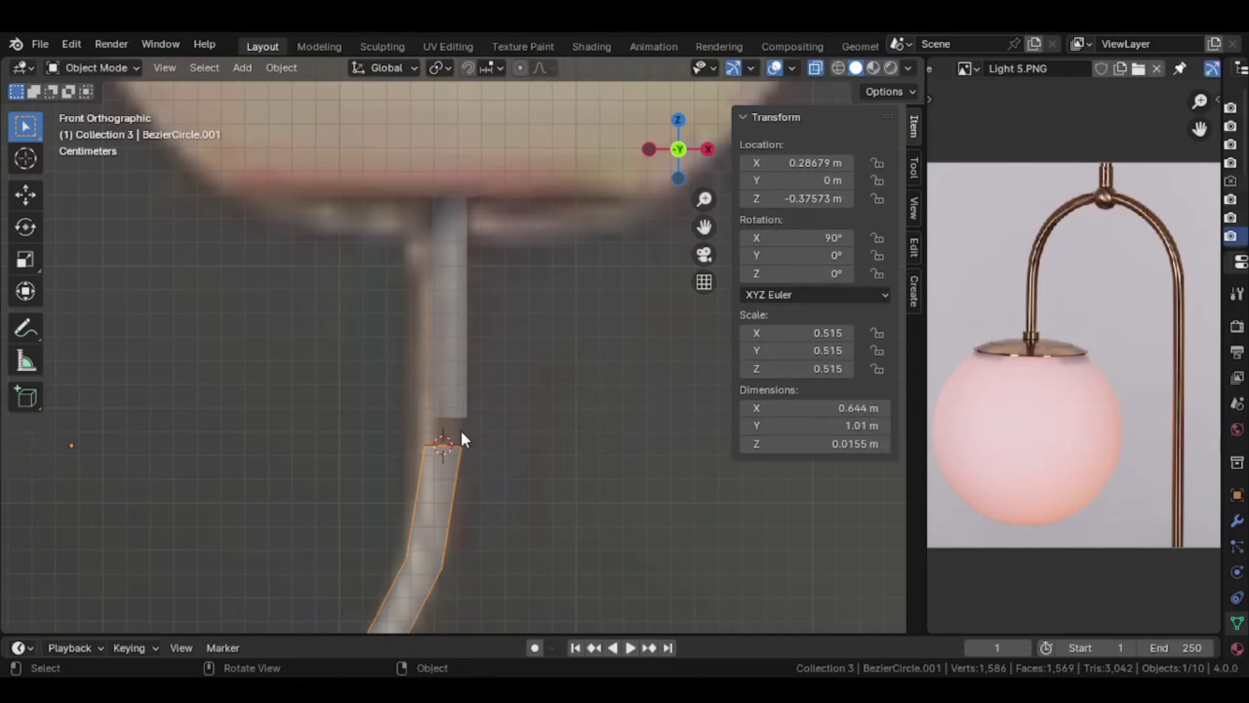
# Step: Set the origins of the lower pipe and the stem to the 3D cursor
pyautogui.click(453, 399)
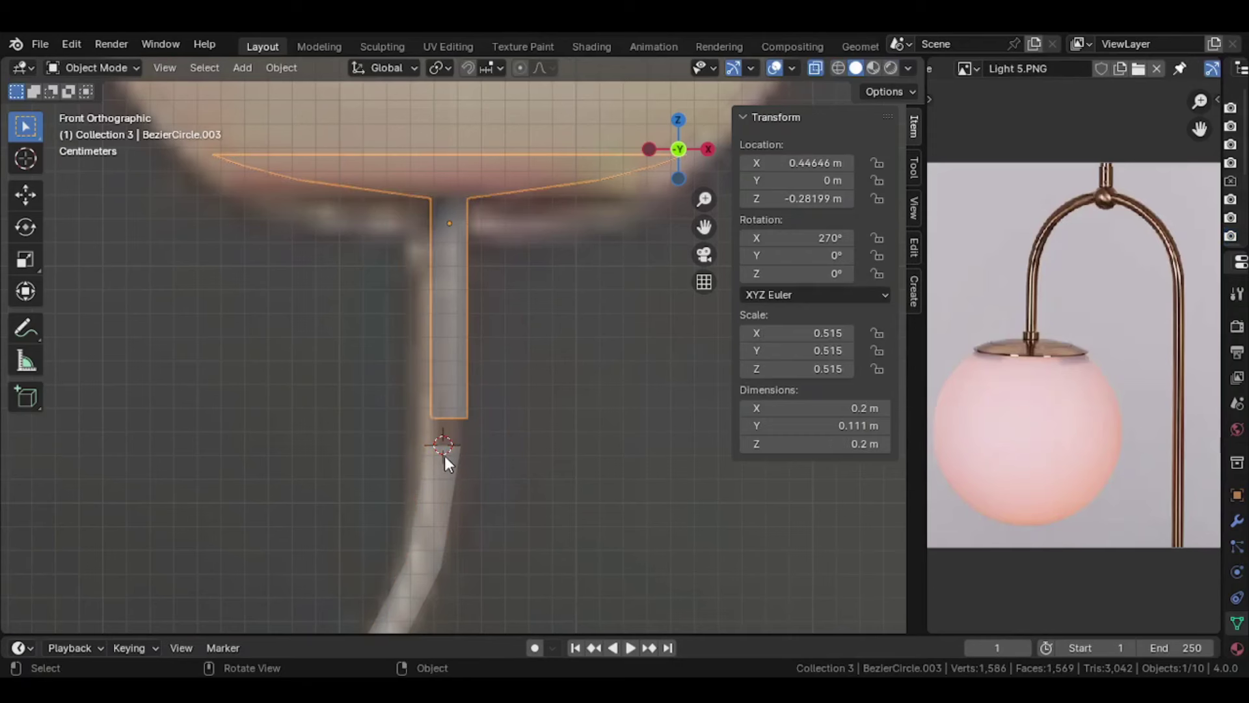
pyautogui.click(443, 455)
pyautogui.rightClick(445, 455)
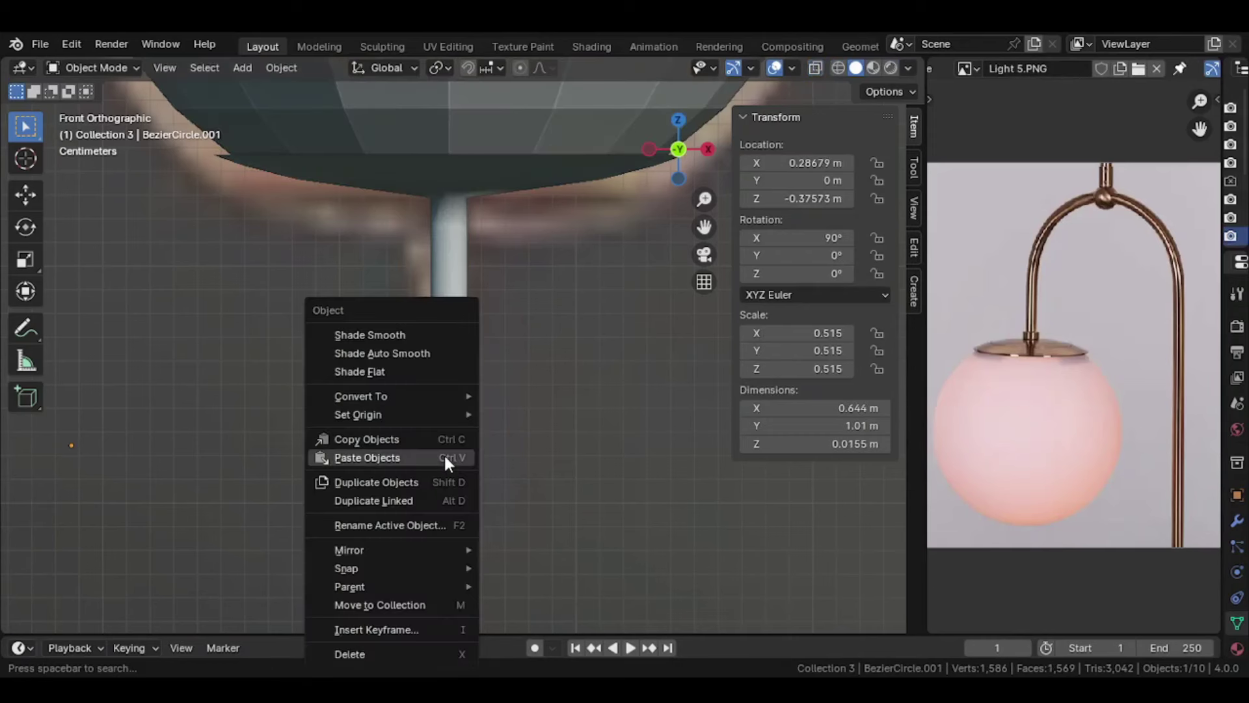
pyautogui.moveTo(358, 414)
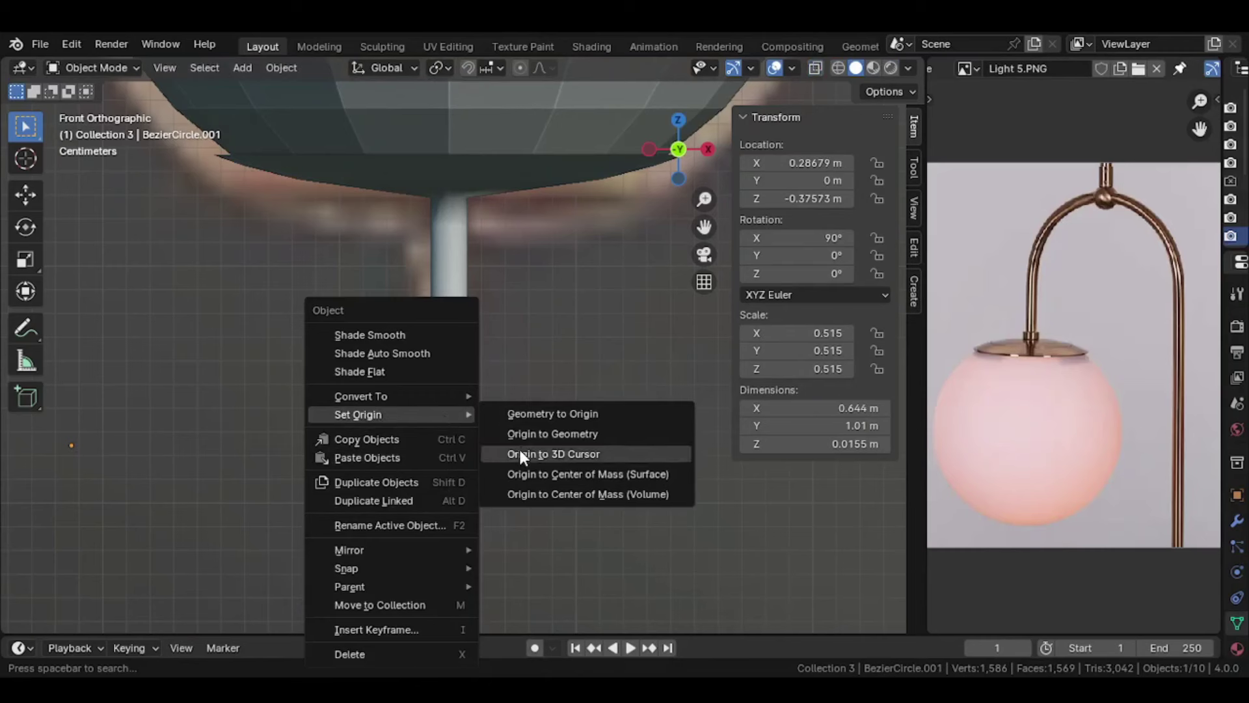
pyautogui.click(521, 454)
pyautogui.click(462, 391)
pyautogui.rightClick(462, 392)
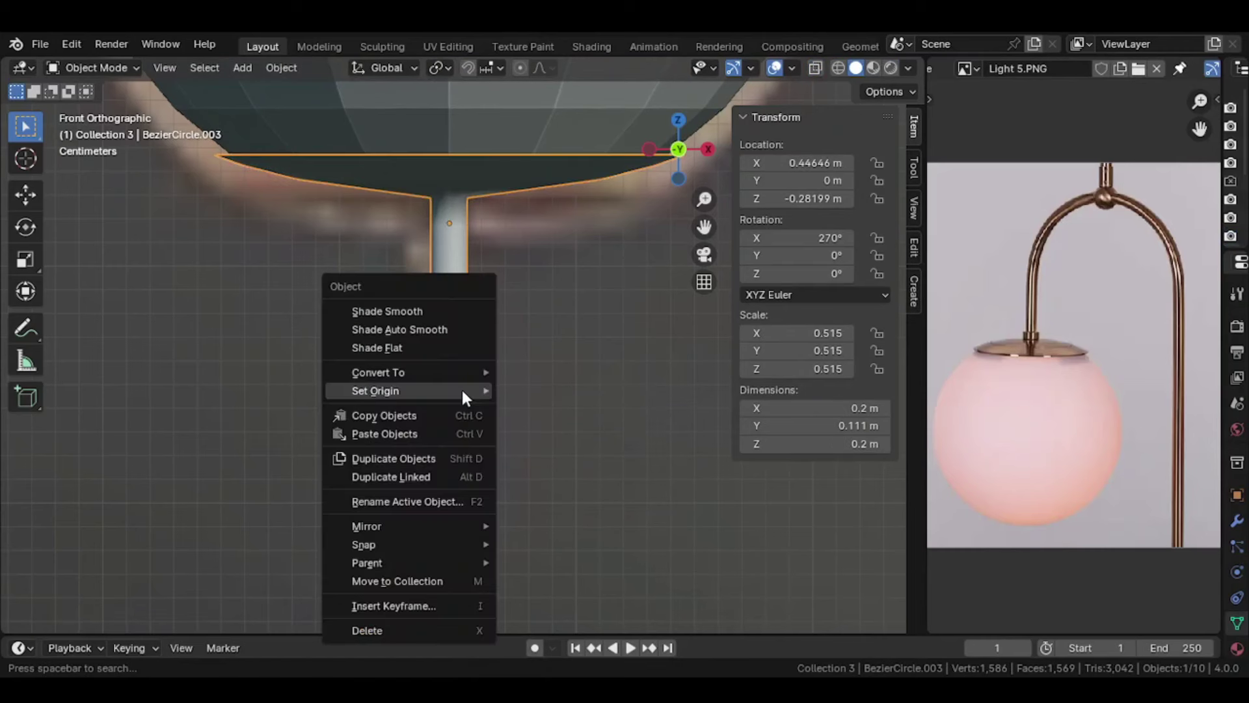
pyautogui.click(537, 430)
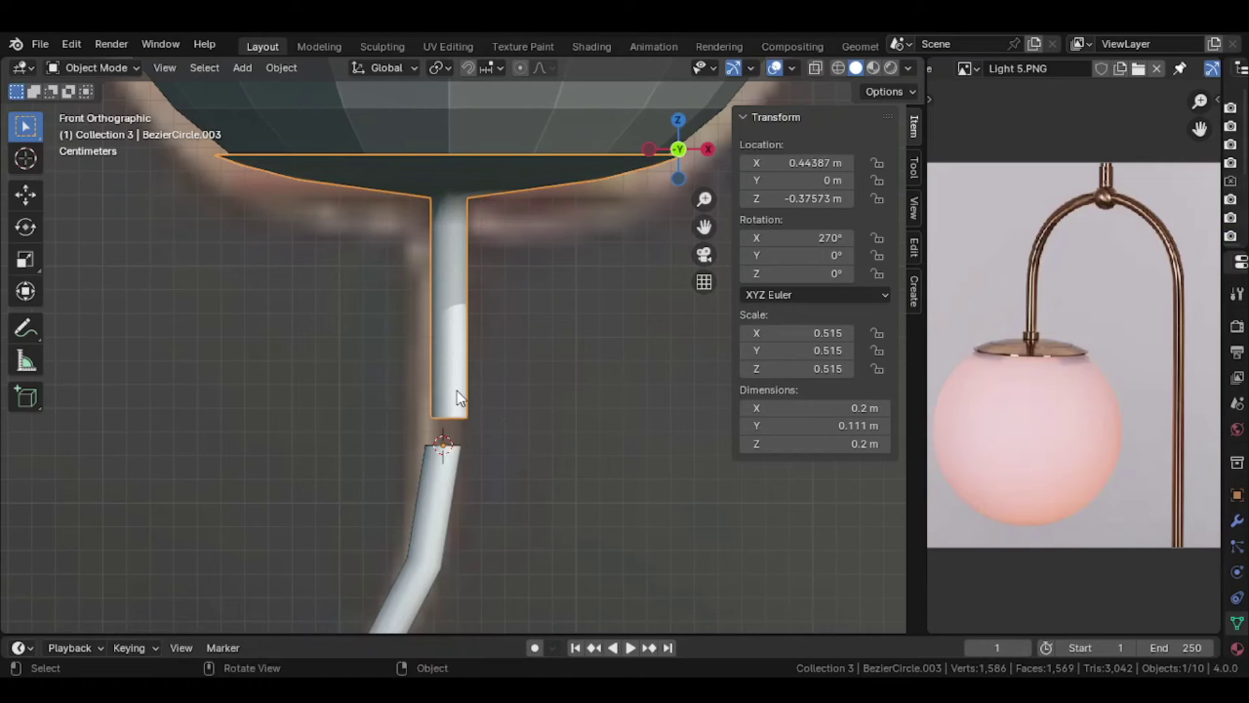
pyautogui.press('Tab')
pyautogui.press('Tab')
pyautogui.rightClick(456, 388)
pyautogui.click(539, 428)
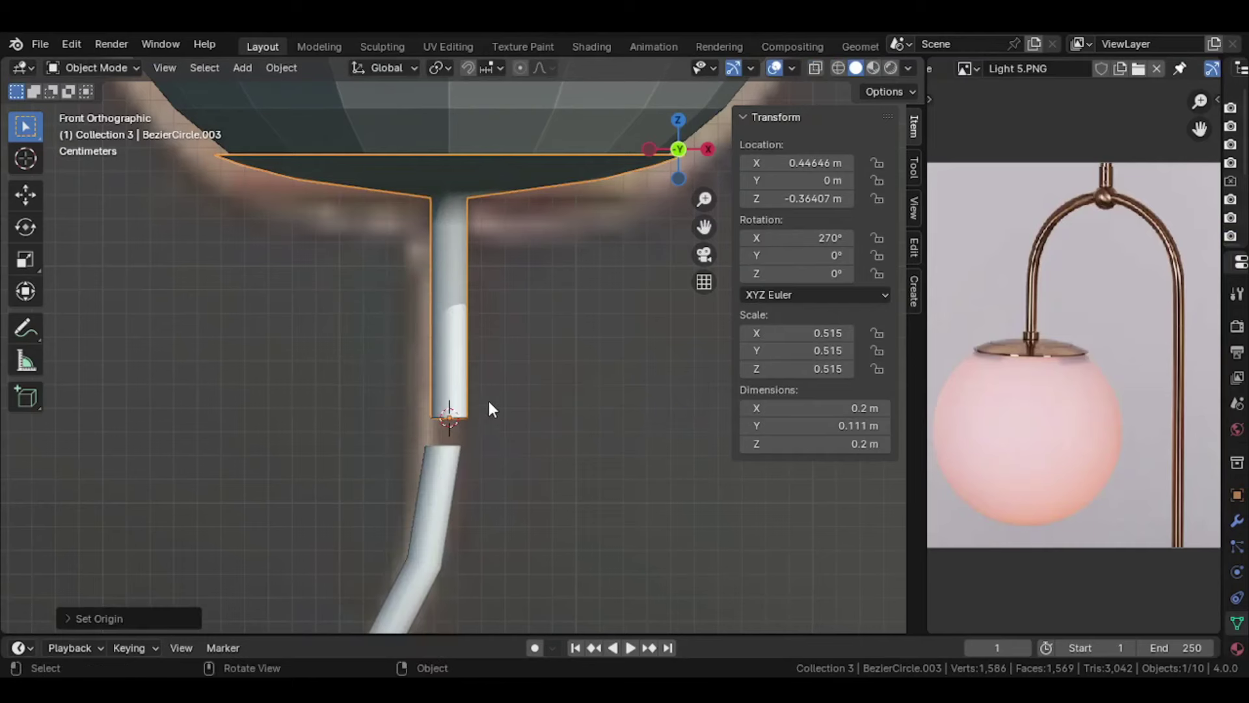
# Step: Snap the stem and cap onto the top of the lower curved pipe
pyautogui.scroll(-3, 455, 345)
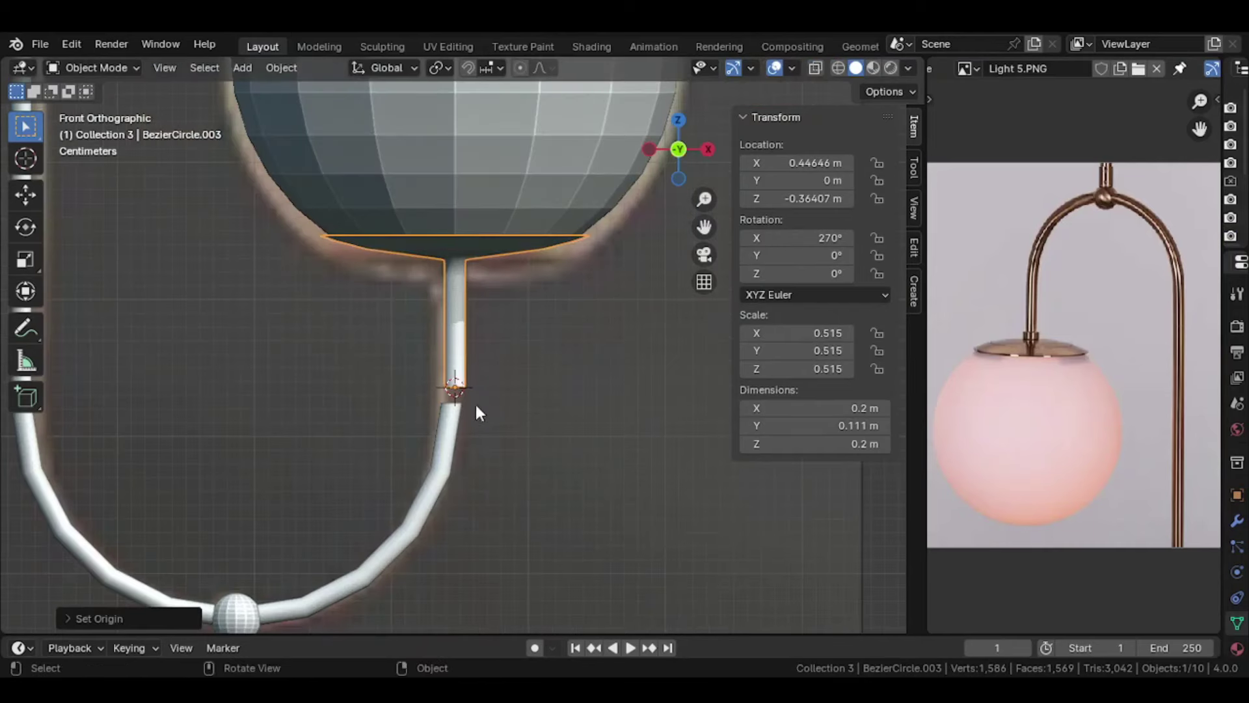
pyautogui.scroll(3, 477, 412)
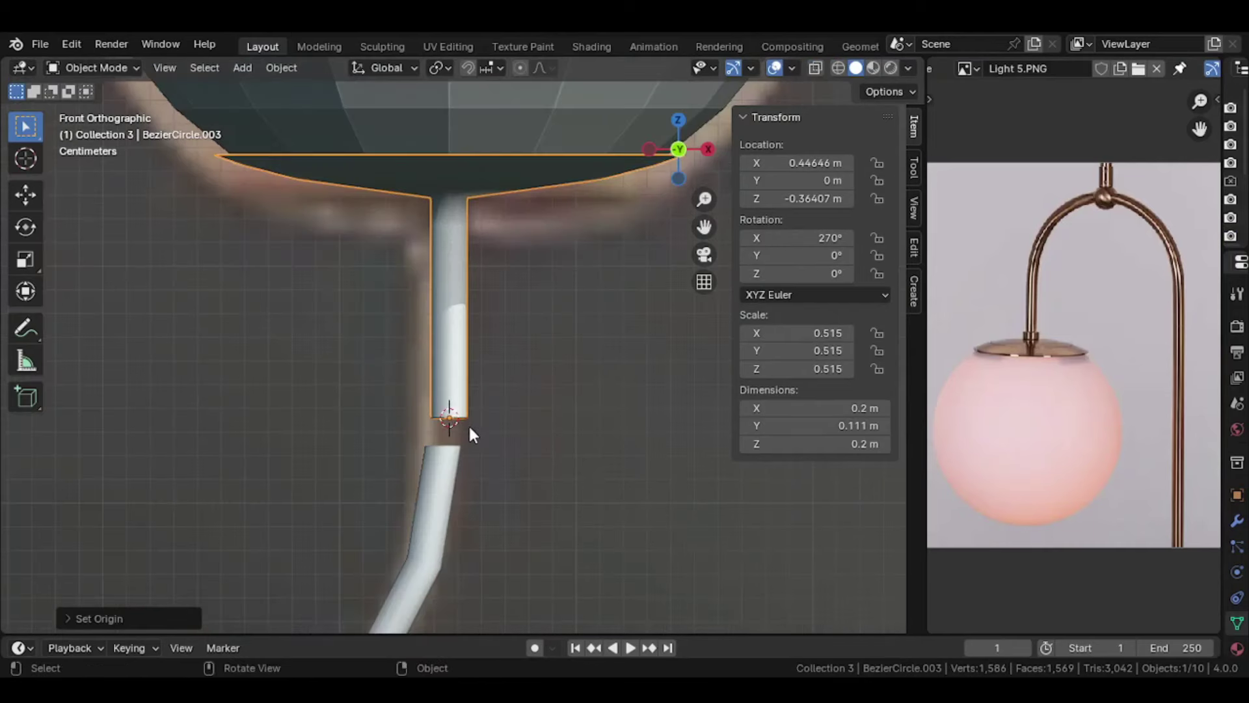
pyautogui.click(444, 458)
pyautogui.hotkey('shift', 's')
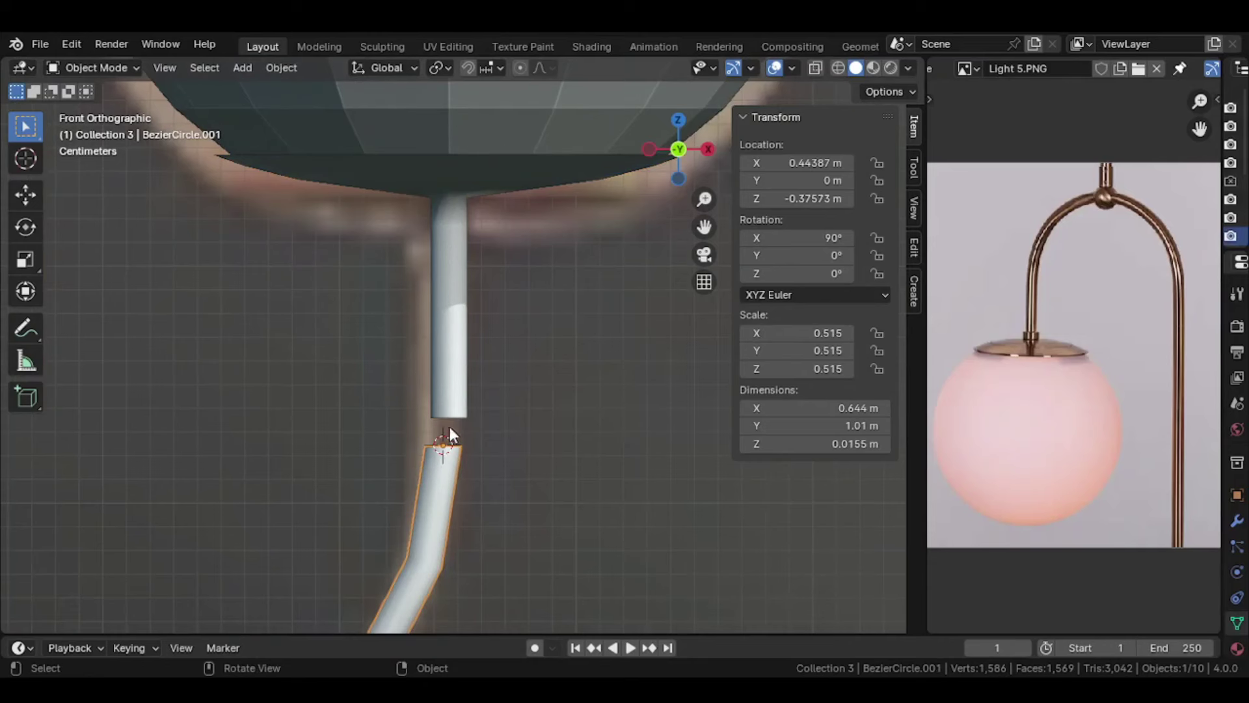
pyautogui.click(456, 404)
pyautogui.hotkey('shift', 's')
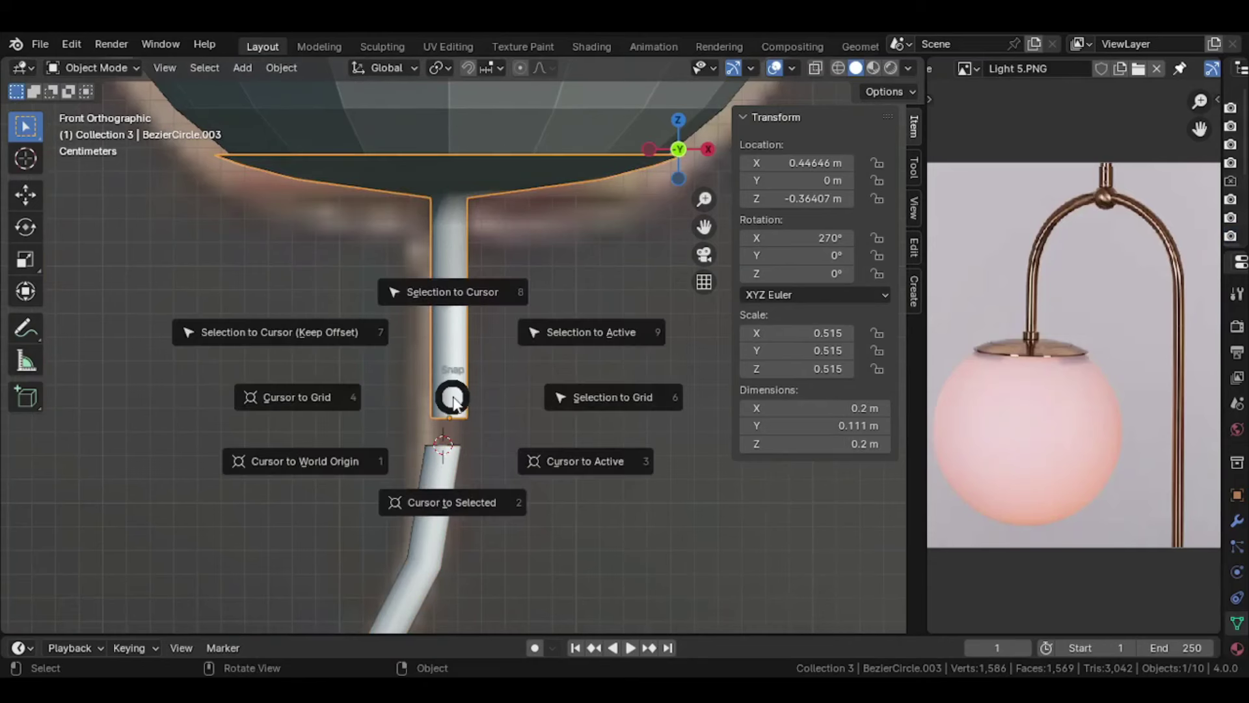
pyautogui.press('KP_8')
pyautogui.scroll(2, 479, 375)
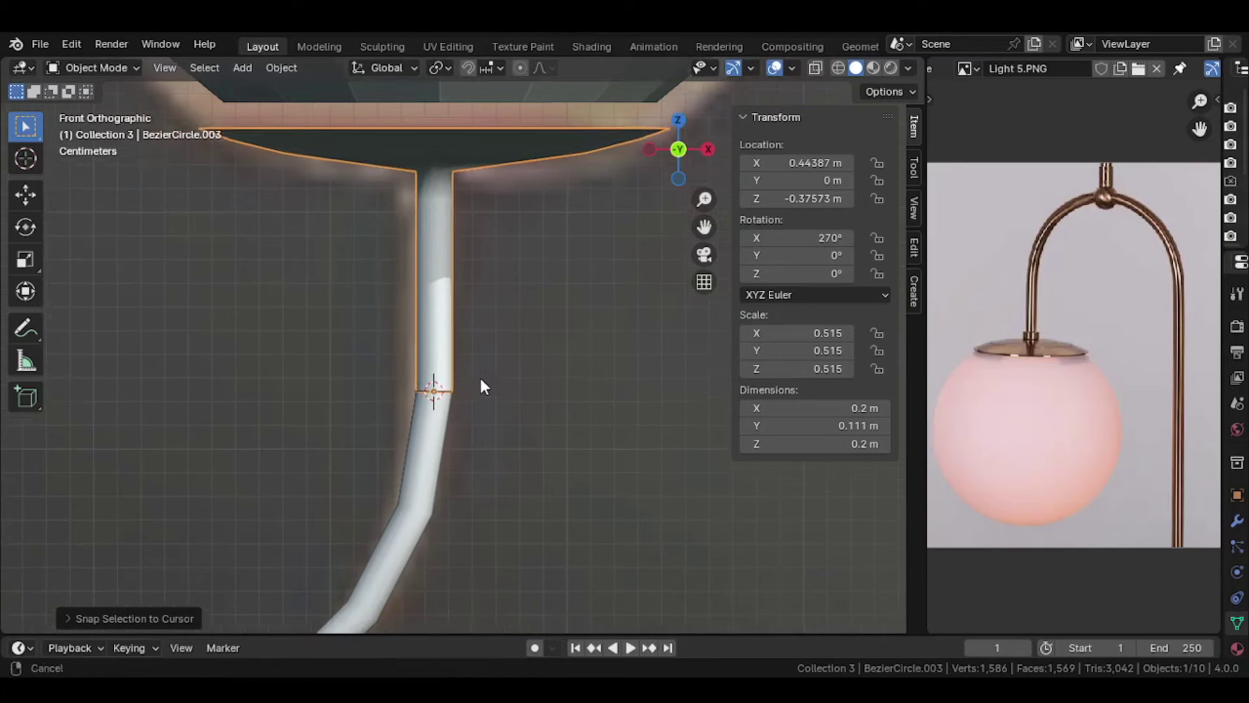
pyautogui.scroll(2, 493, 388)
pyautogui.scroll(1, 494, 394)
pyautogui.press('Tab')
pyautogui.press('Tab')
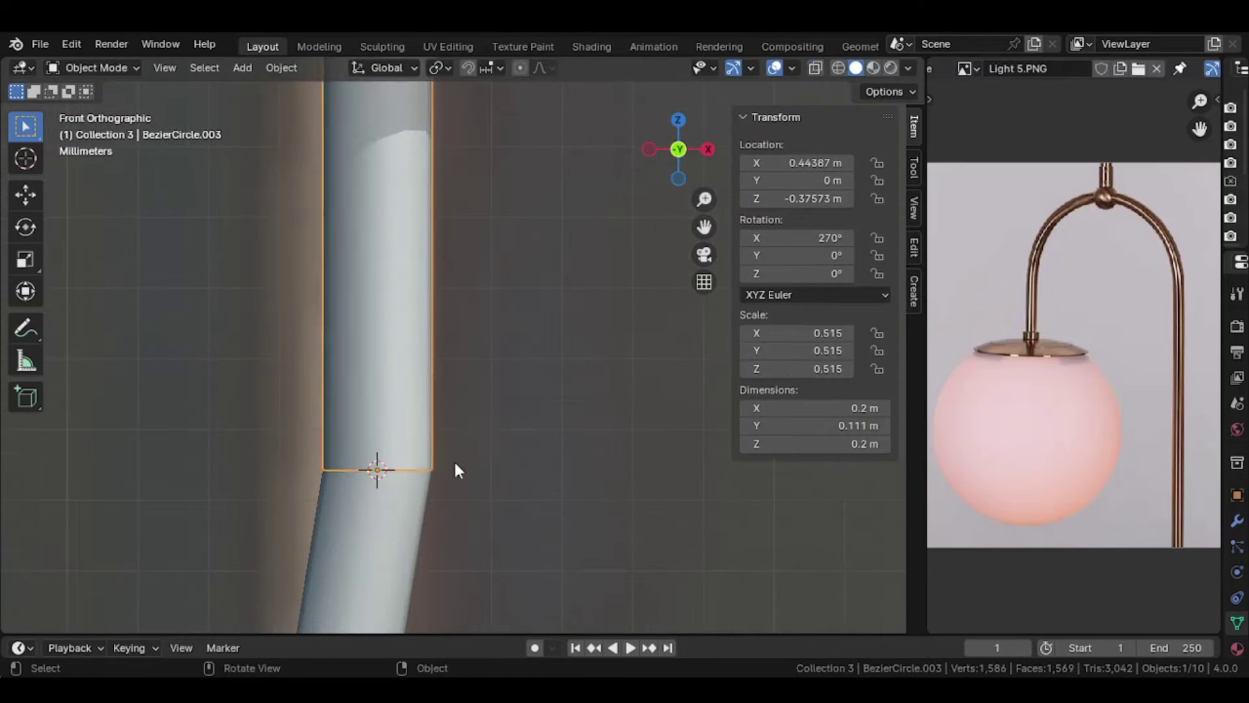
pyautogui.scroll(-4, 454, 459)
pyautogui.scroll(-2, 444, 477)
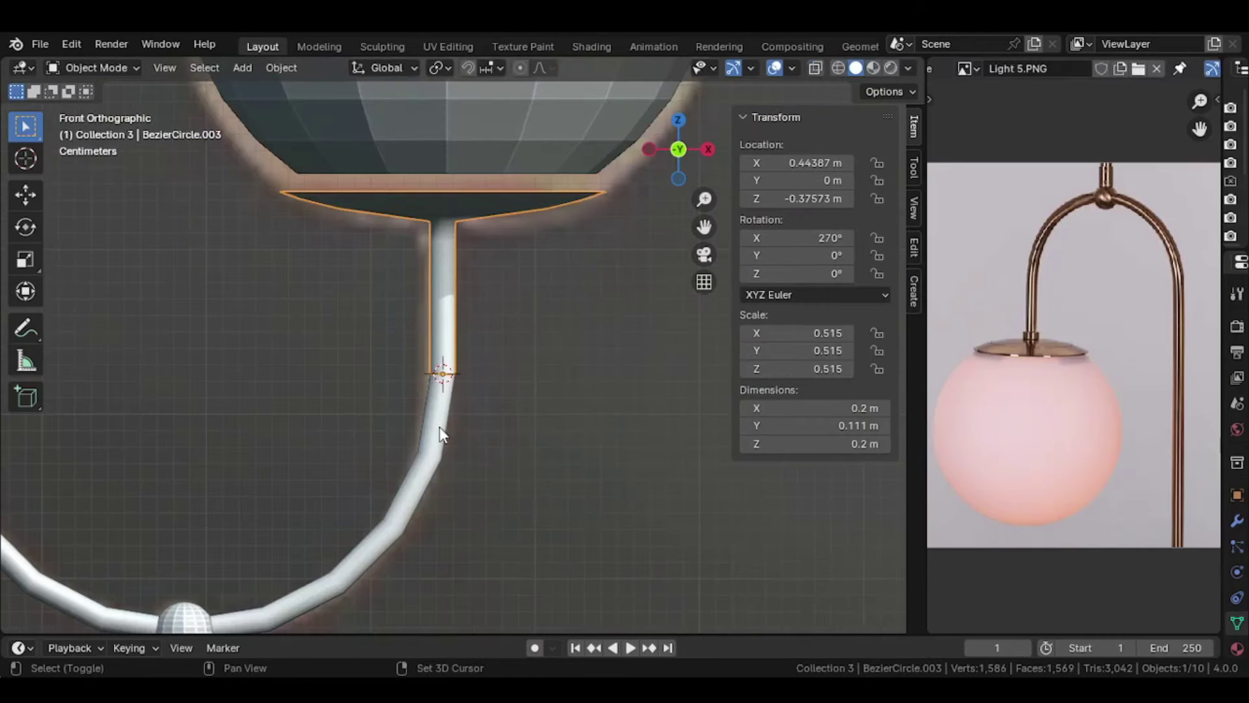
# Step: Join the stem with the lower pipe and merge vertices by distance, removing 12 duplicates
pyautogui.keyDown('shift'); pyautogui.click(441, 435); pyautogui.keyUp('shift')
pyautogui.hotkey('ctrl', 'j')
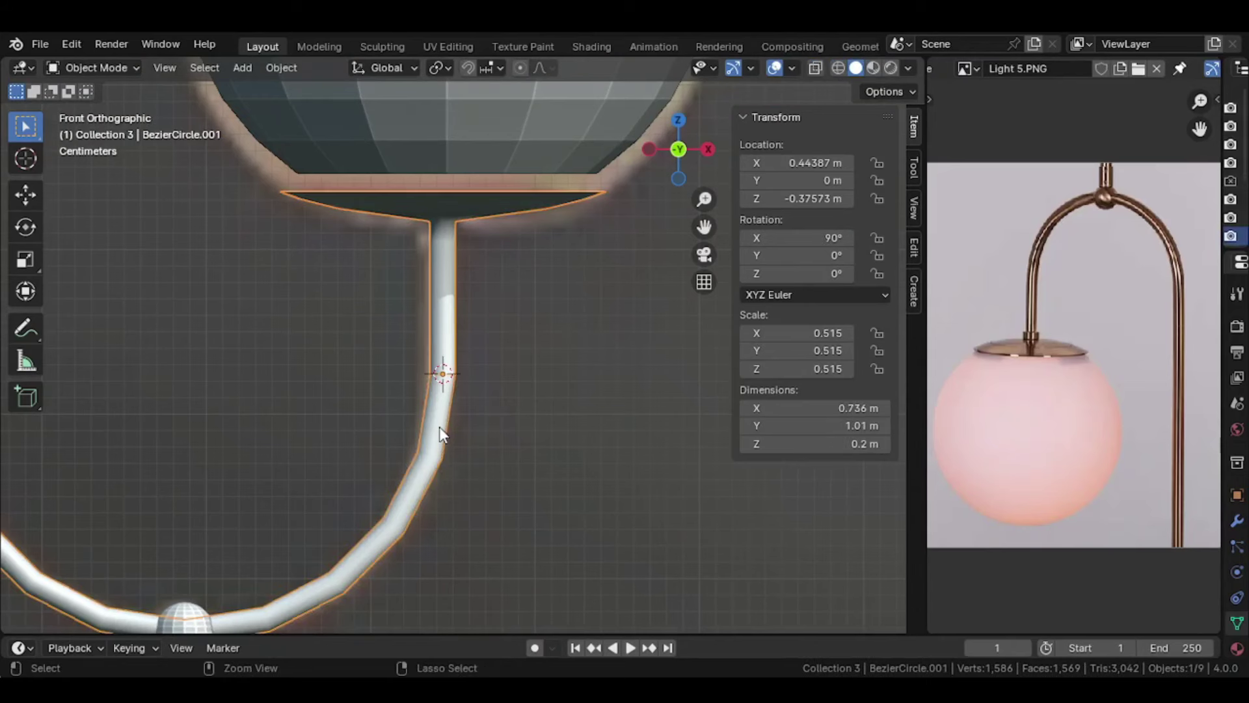
pyautogui.scroll(1, 467, 381)
pyautogui.press('Tab')
pyautogui.press('a')
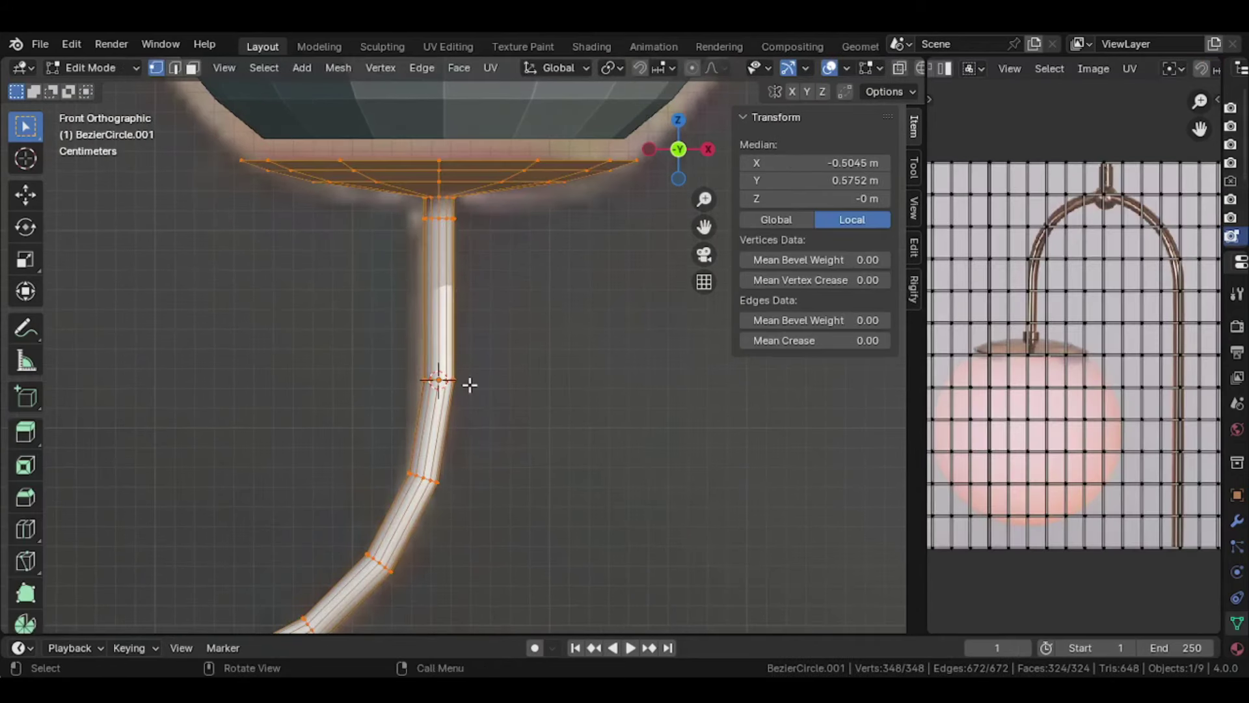
pyautogui.press('m')
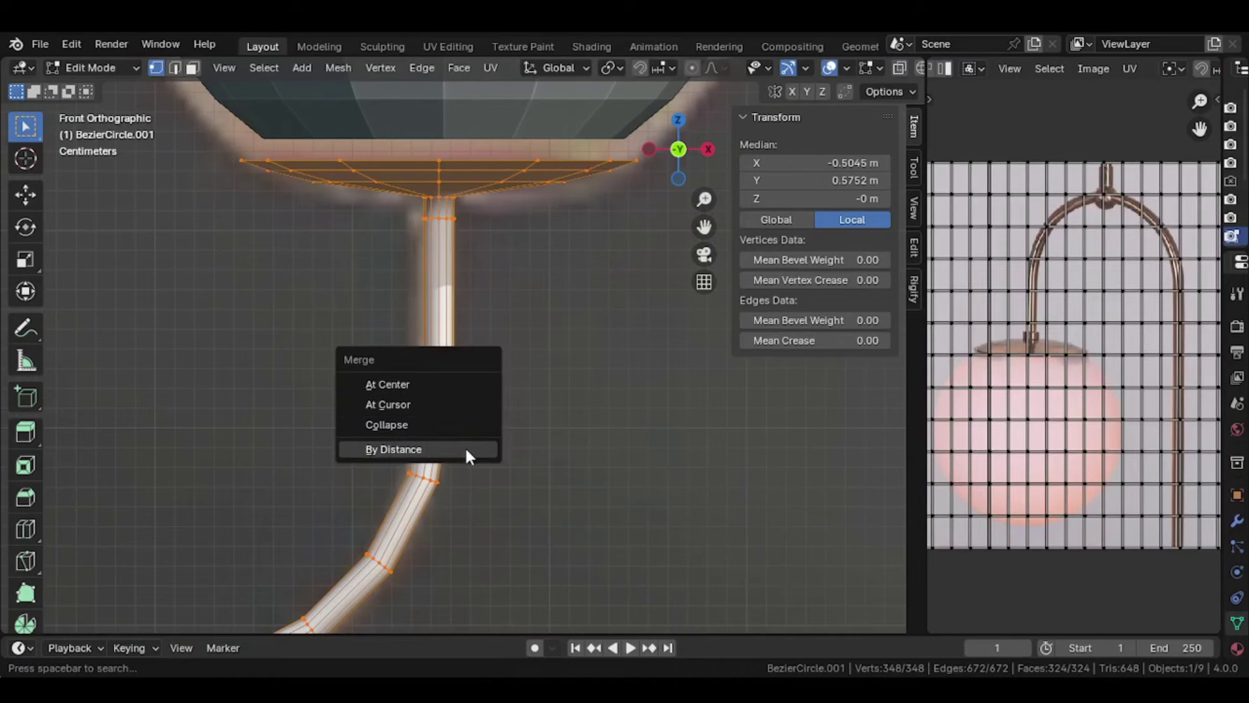
pyautogui.click(465, 448)
# Step: Place the 3D cursor on the cup's top rim vertices
pyautogui.scroll(-2, 466, 448)
pyautogui.moveTo(510, 354)
pyautogui.keyDown('shift'); pyautogui.mouseDown(button='middle')
pyautogui.moveTo(488, 496)
pyautogui.moveTo(490, 335)
pyautogui.mouseUp(button='middle'); pyautogui.keyUp('shift')
pyautogui.press('Tab')
pyautogui.press('Tab')
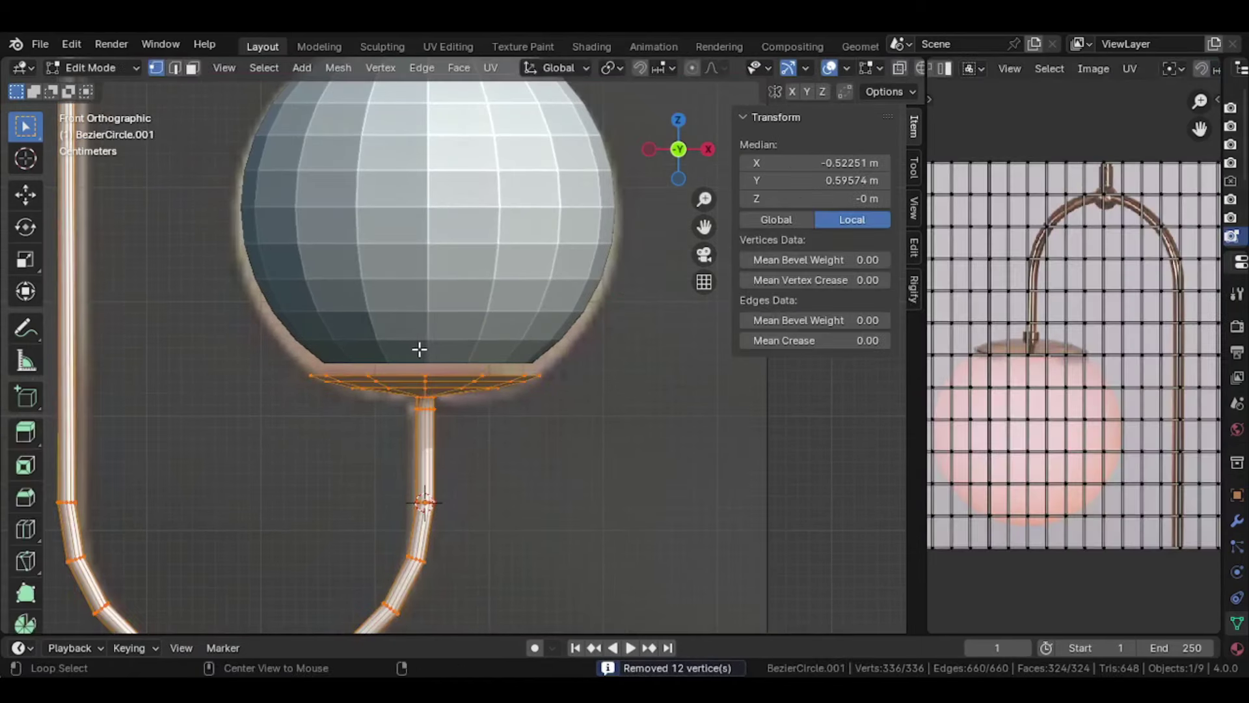
pyautogui.scroll(2, 290, 355)
pyautogui.press('b')
pyautogui.moveTo(223, 358); pyautogui.dragTo(598, 394)
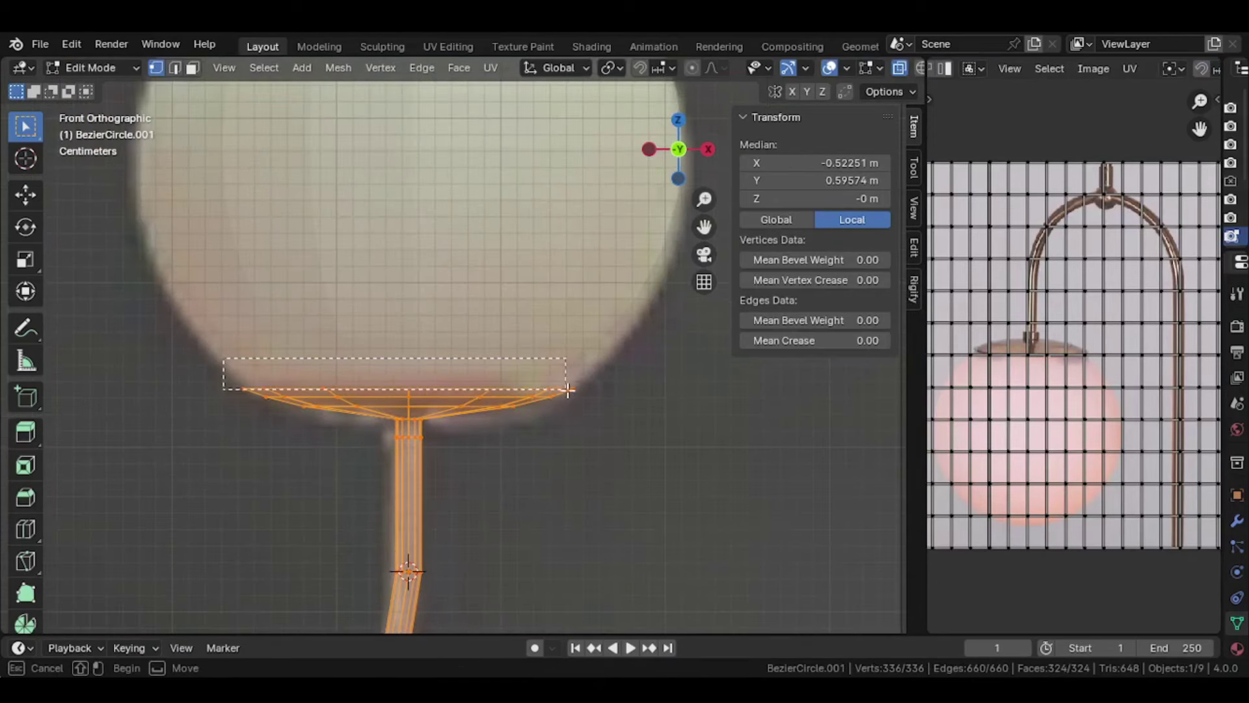
pyautogui.hotkey('shift', 's')
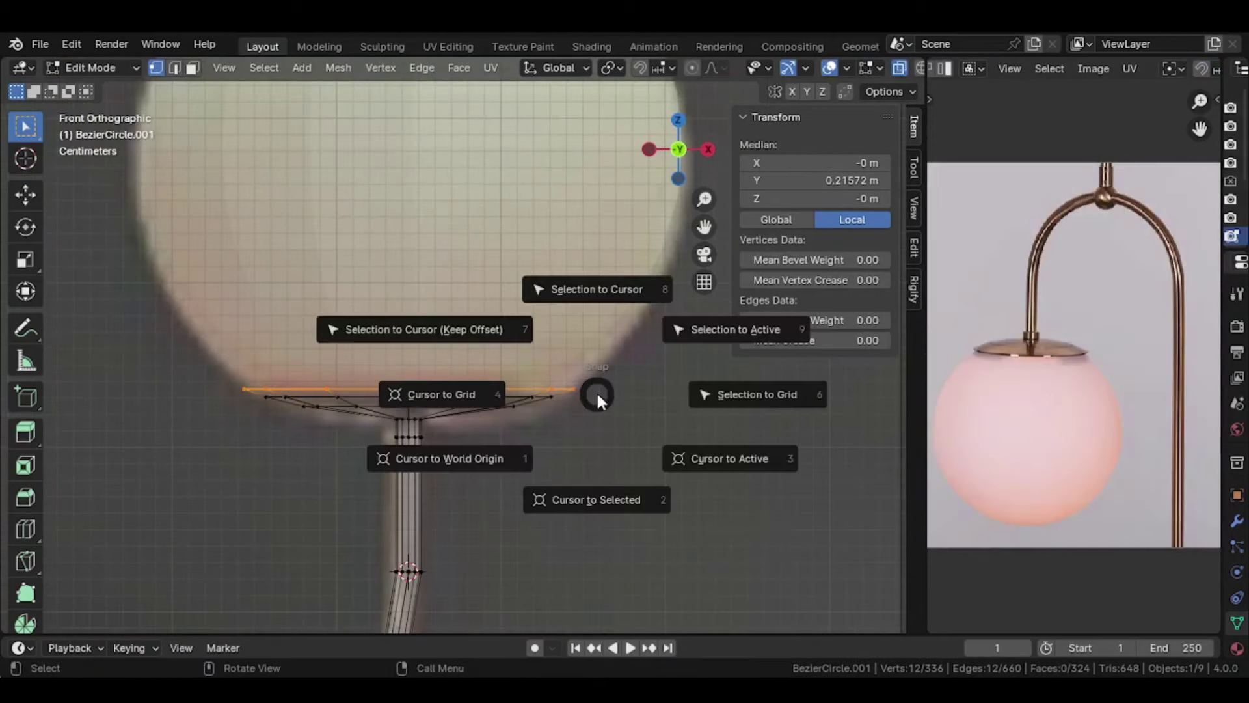
pyautogui.press('2')
pyautogui.press('Tab')
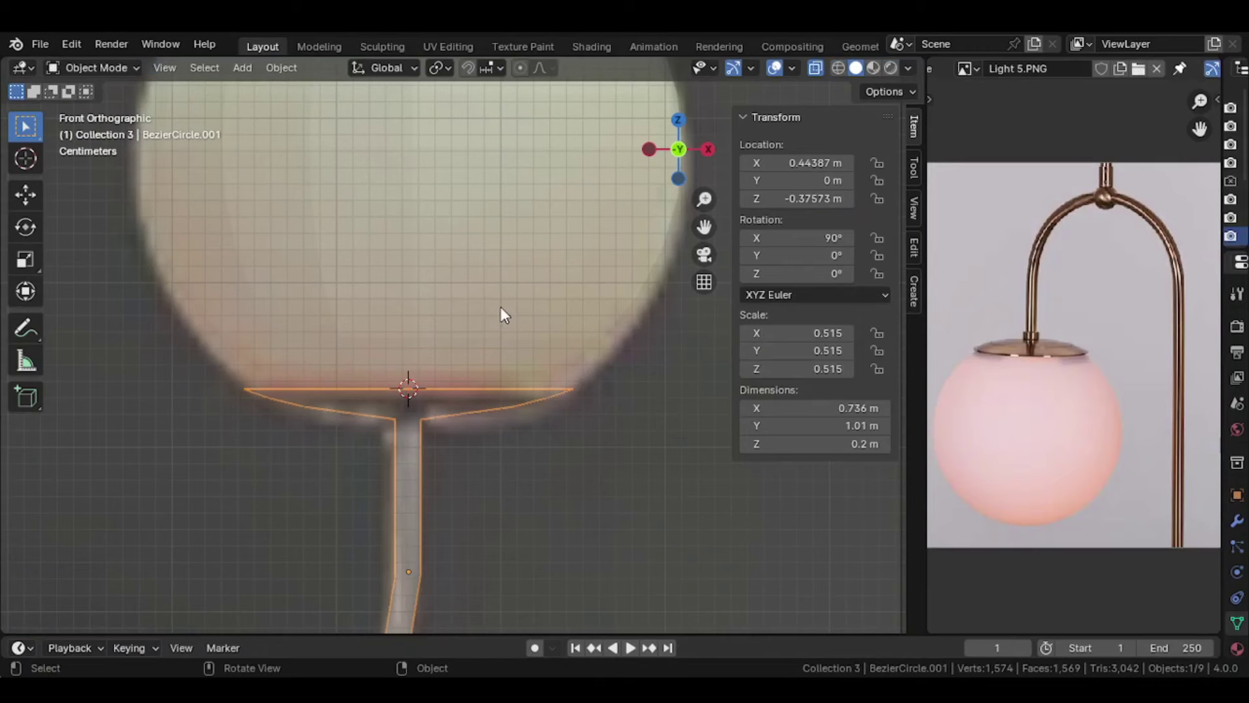
# Step: Move the globe's origin to its open bottom ring via the 3D cursor
pyautogui.click(501, 306)
pyautogui.press('Tab')
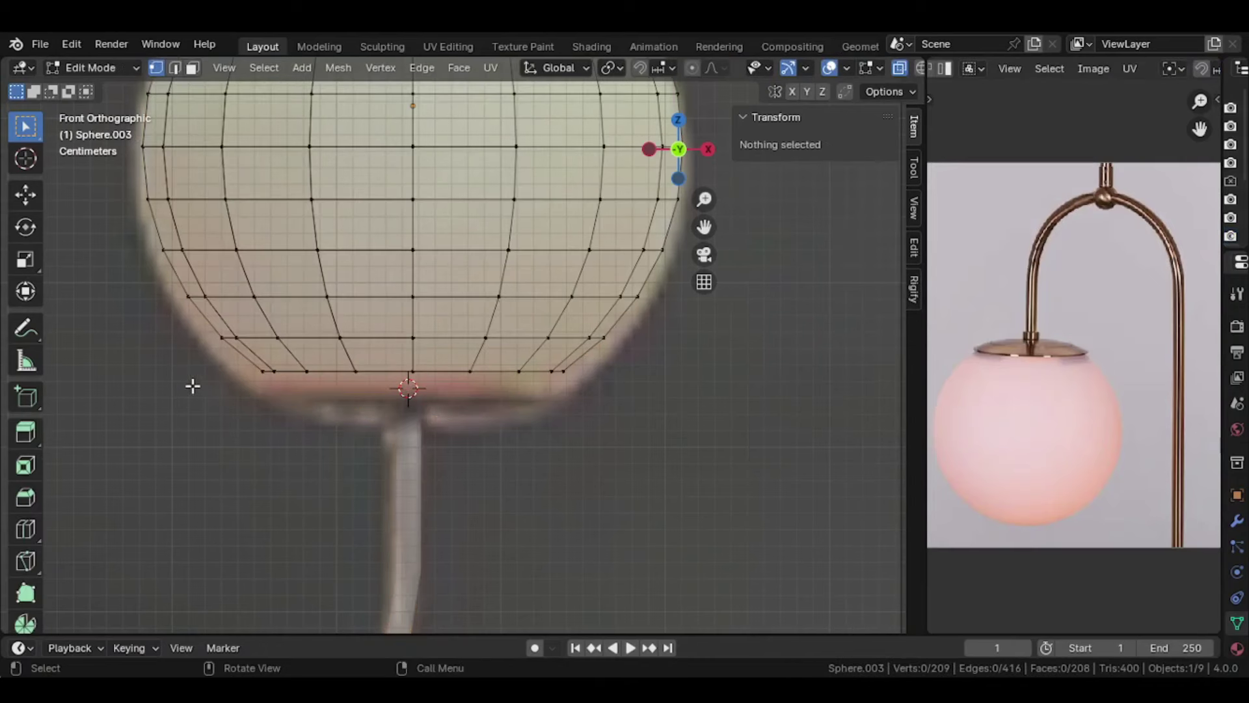
pyautogui.moveTo(217, 357); pyautogui.dragTo(628, 381)
pyautogui.hotkey('shift', 's')
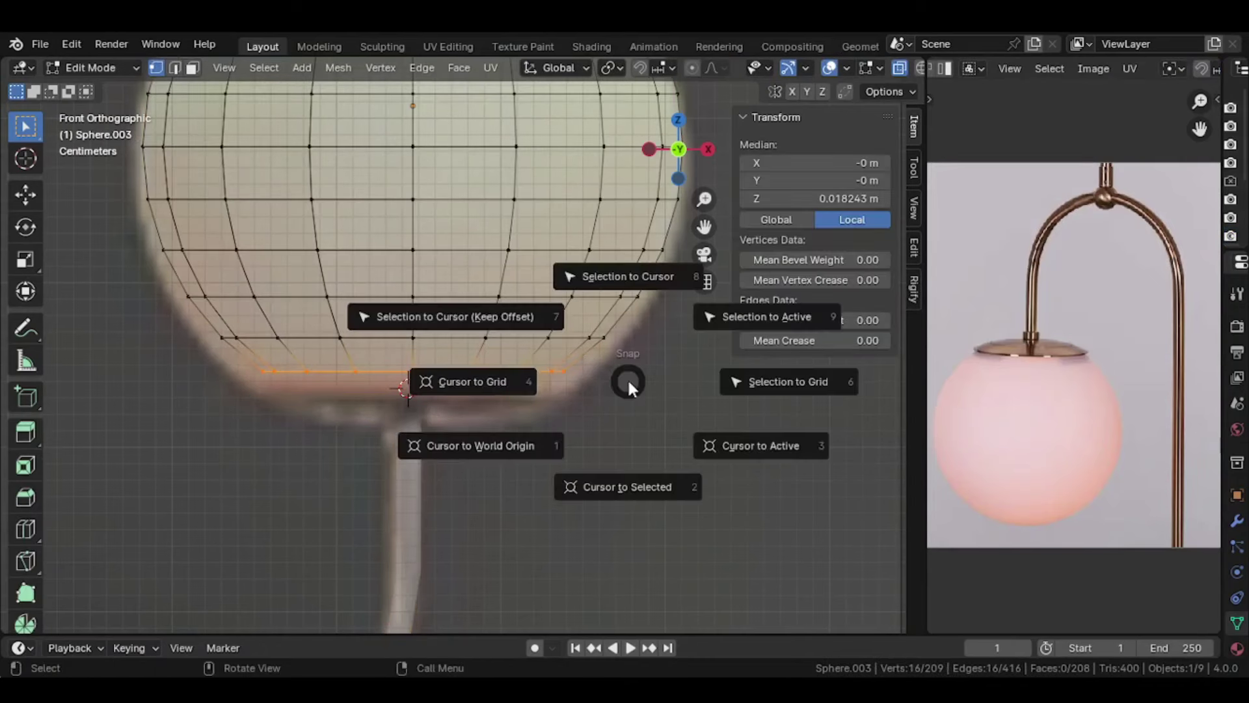
pyautogui.press('2')
pyautogui.press('Tab')
pyautogui.rightClick(585, 347)
pyautogui.click(652, 389)
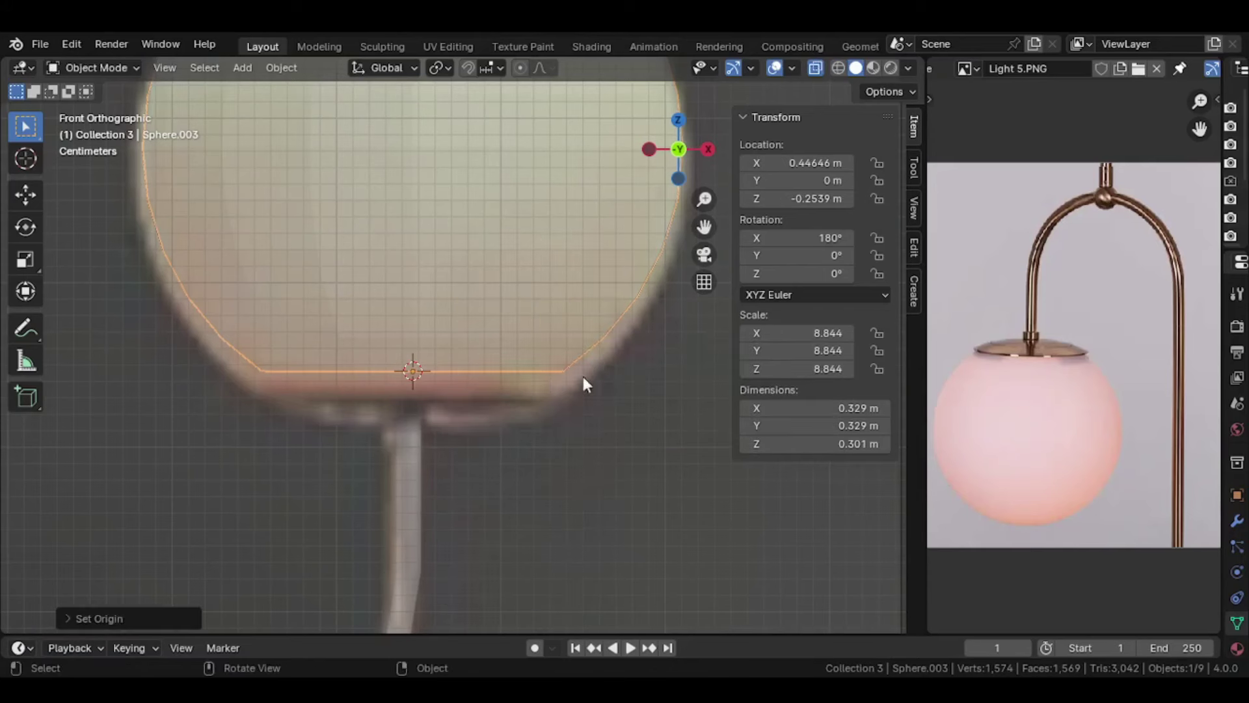
# Step: Snap the globe onto the cup rim, bringing it to Z −0.26456 m
pyautogui.hotkey('alt', 'z')
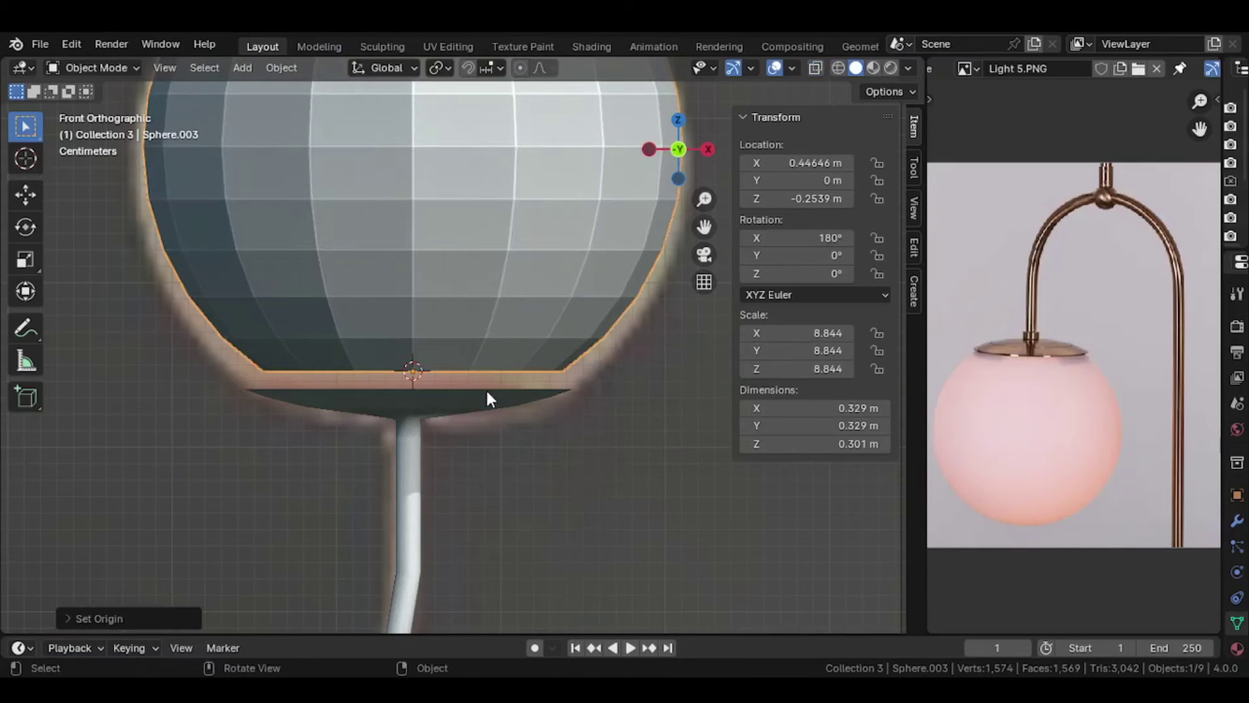
pyautogui.click(486, 393)
pyautogui.press('Tab')
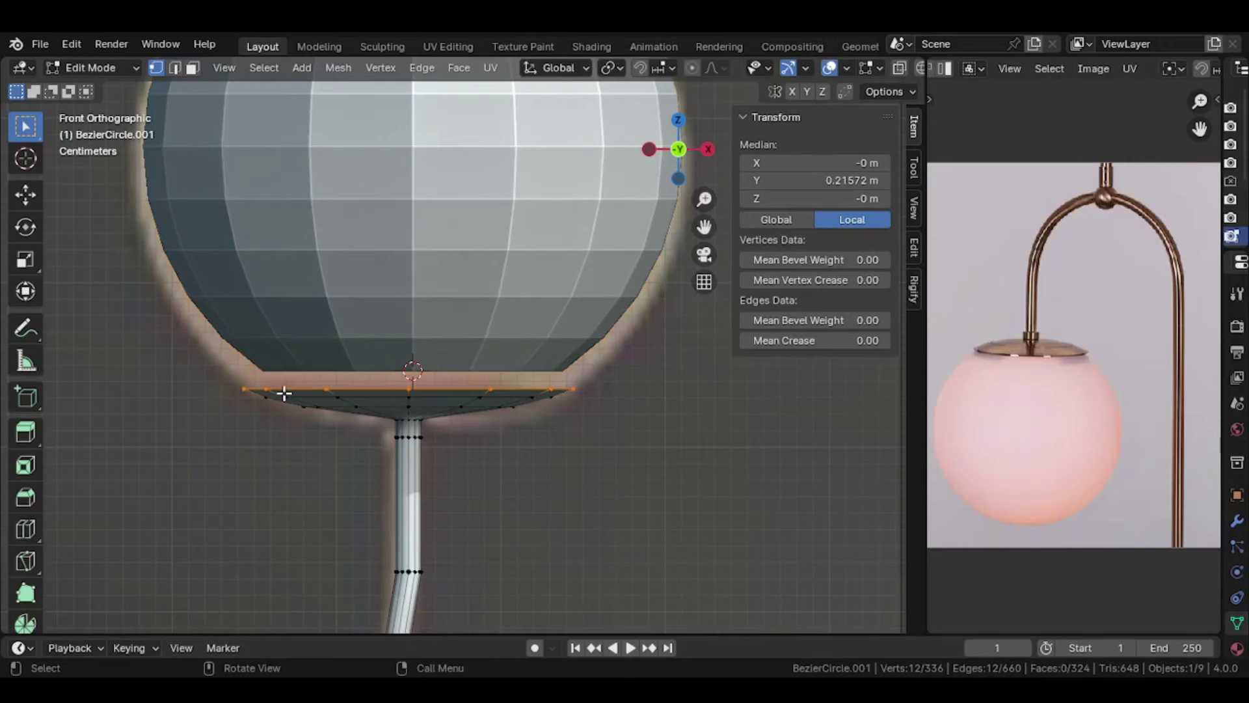
pyautogui.press('Tab')
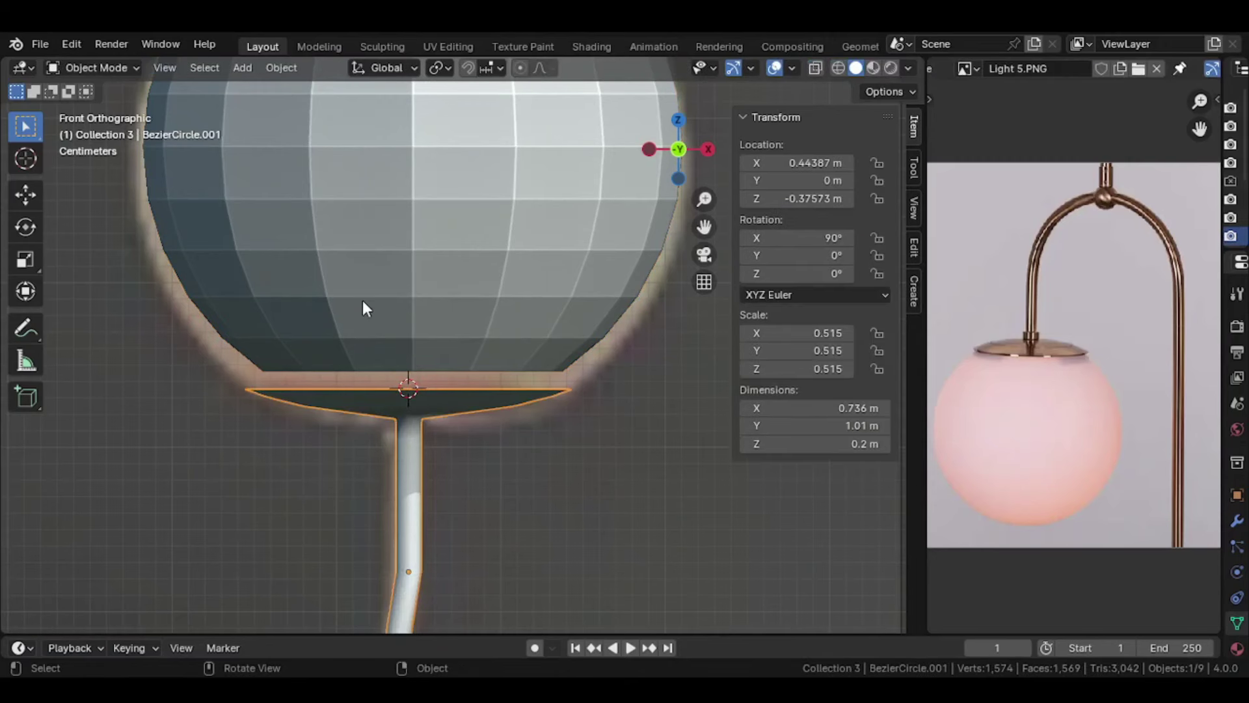
pyautogui.click(385, 310)
pyautogui.hotkey('shift', 's')
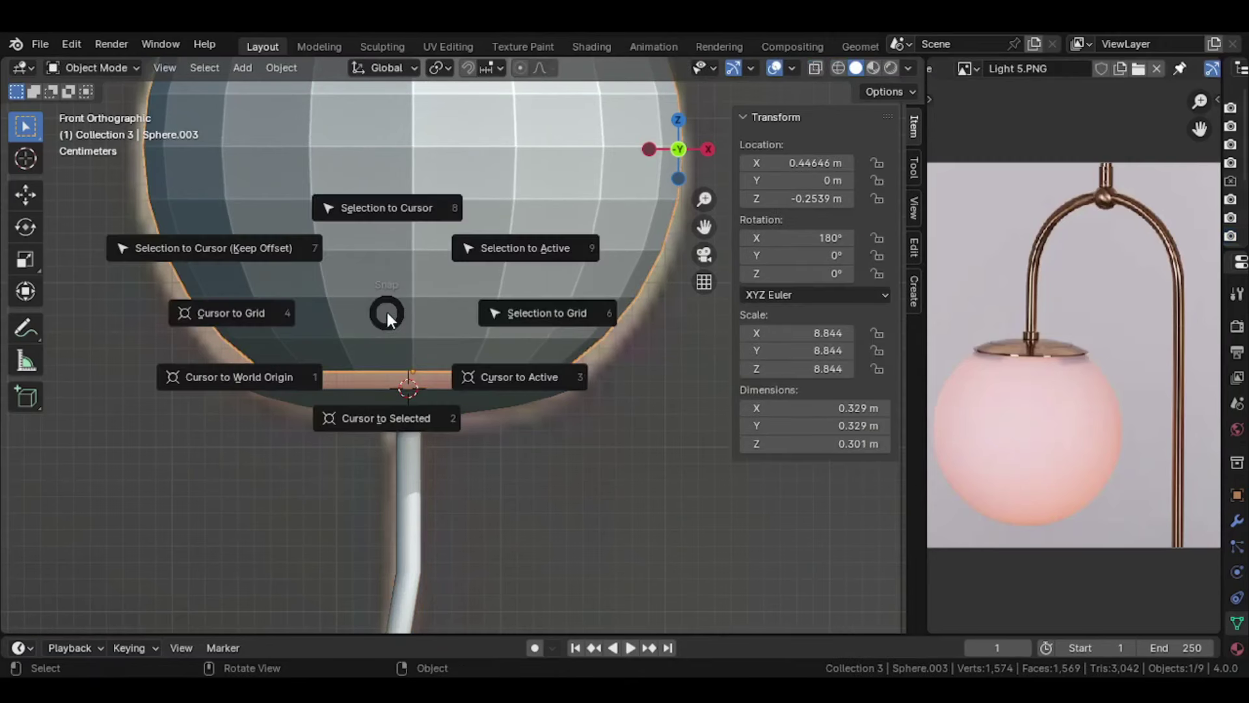
pyautogui.press('8')
pyautogui.scroll(-2, 404, 333)
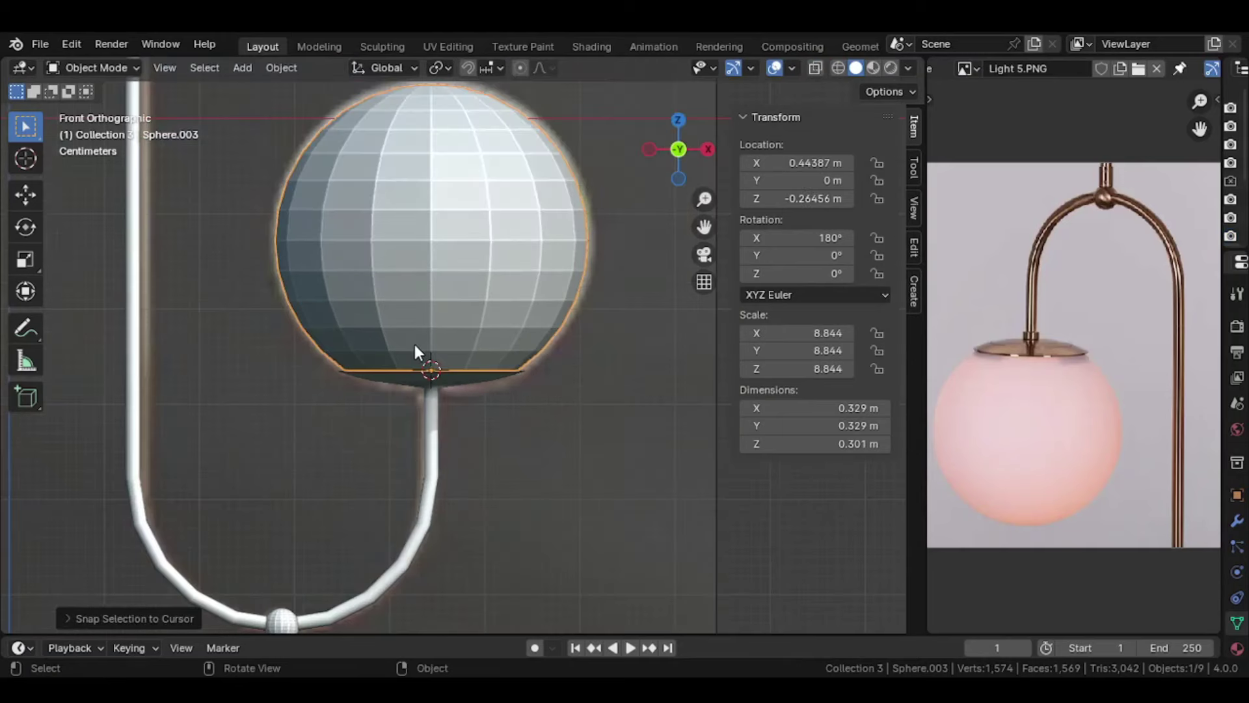
pyautogui.scroll(-2, 415, 345)
pyautogui.scroll(-2, 416, 365)
# Step: Place the 3D cursor at the top vertices of the S-pipe's upper arc
pyautogui.keyDown('shift'); pyautogui.moveTo(466, 361); pyautogui.dragTo(450, 315, button='middle'); pyautogui.keyUp('shift')
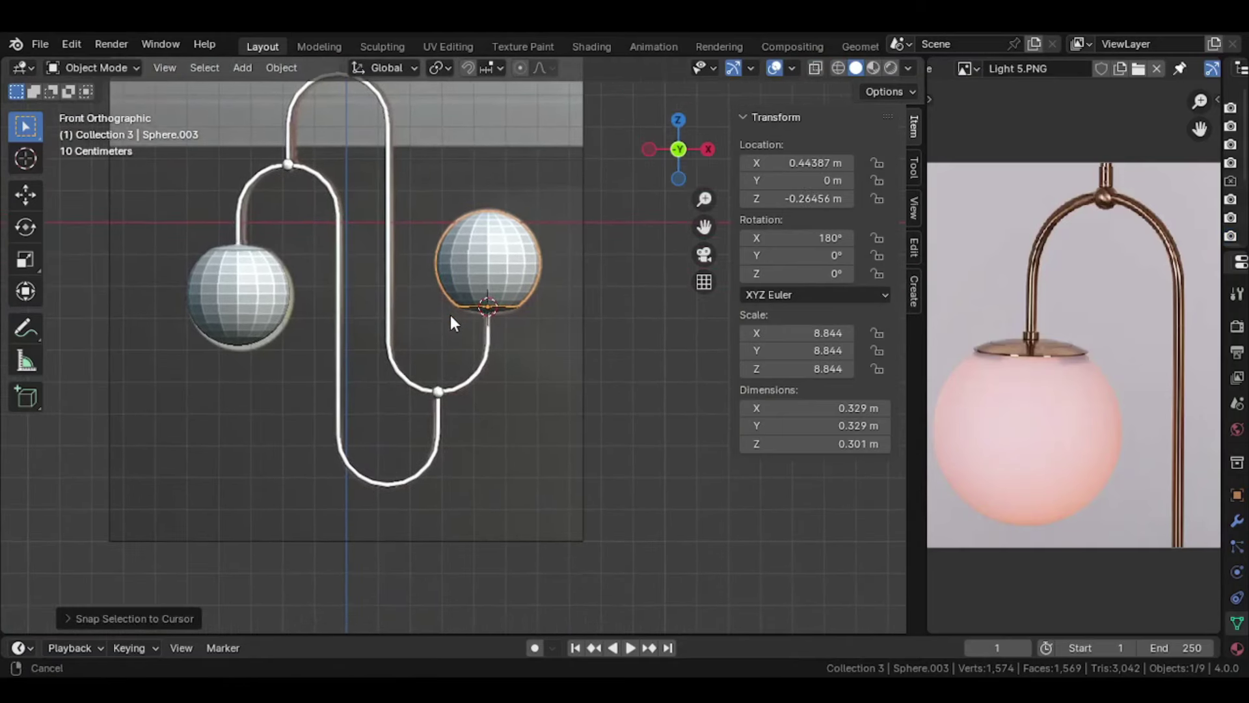
pyautogui.scroll(3, 463, 377)
pyautogui.keyDown('shift'); pyautogui.scroll(3, 465, 488); pyautogui.keyUp('shift')
pyautogui.keyDown('shift'); pyautogui.scroll(2, 440, 382); pyautogui.keyUp('shift')
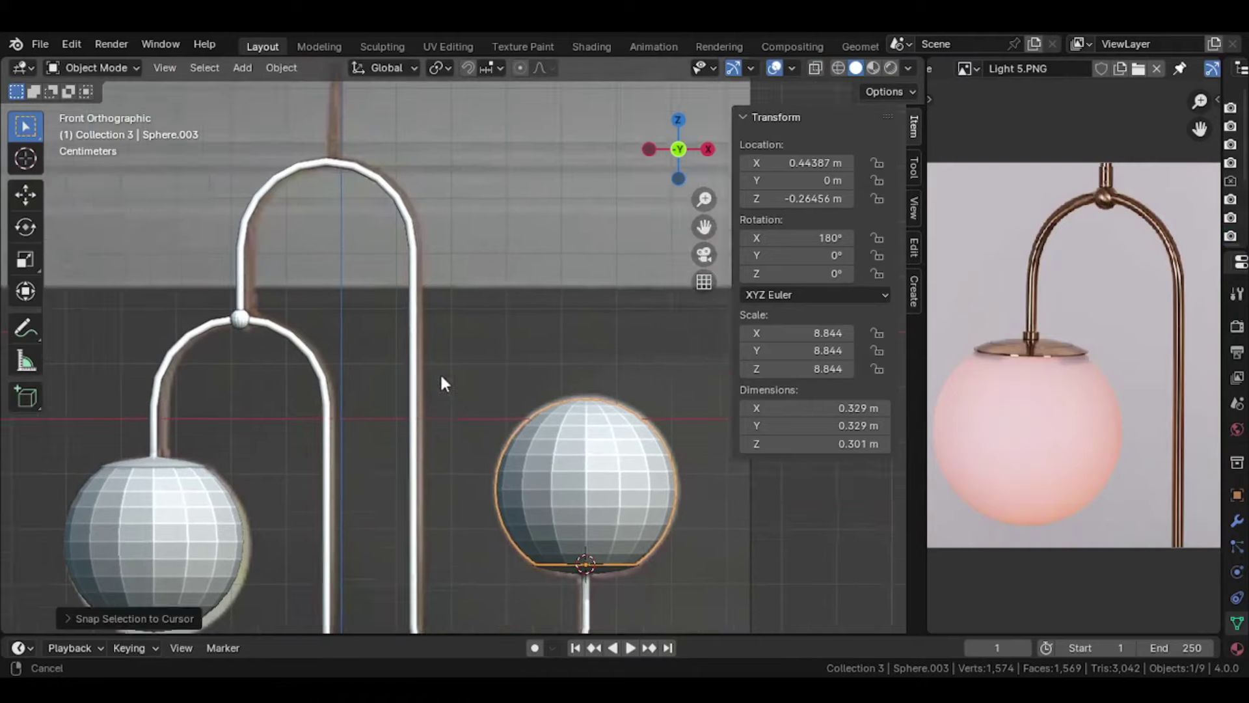
pyautogui.keyDown('shift'); pyautogui.scroll(2, 410, 324); pyautogui.keyUp('shift')
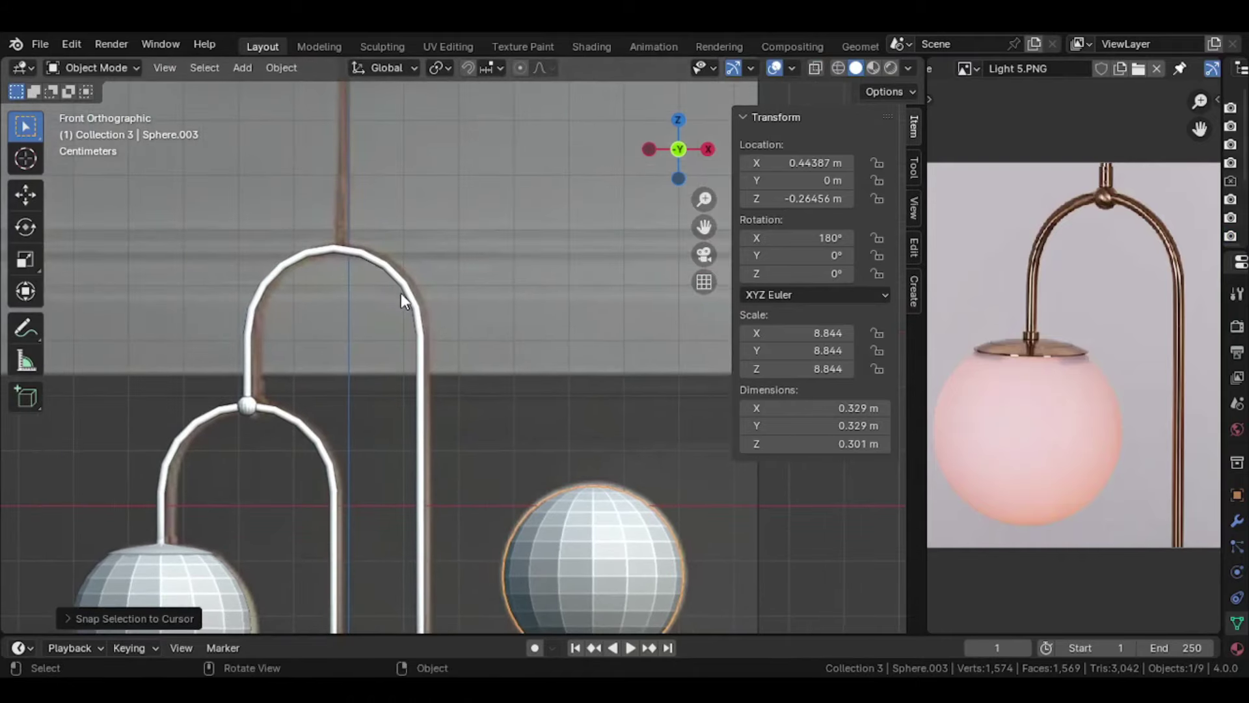
pyautogui.scroll(-3, 401, 295)
pyautogui.scroll(1, 377, 292)
pyautogui.scroll(2, 390, 276)
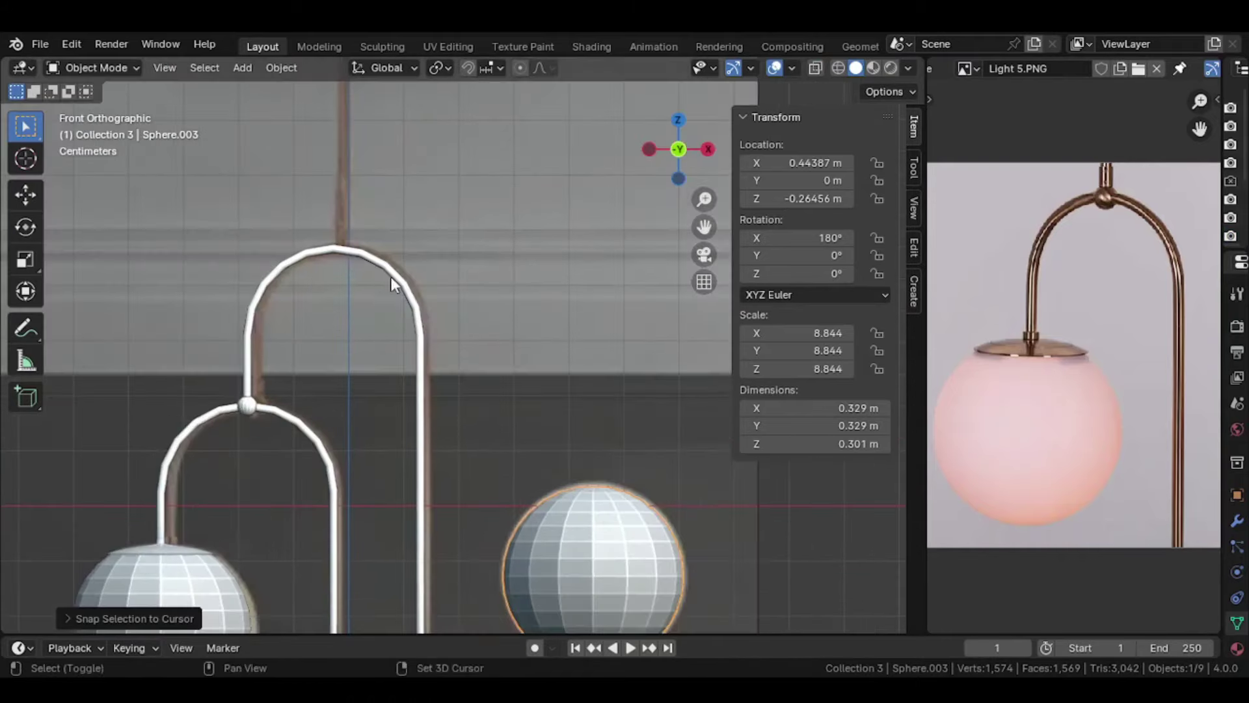
pyautogui.keyDown('shift'); pyautogui.moveTo(391, 280); pyautogui.dragTo(479, 362, button='middle'); pyautogui.keyUp('shift')
pyautogui.scroll(2, 446, 355)
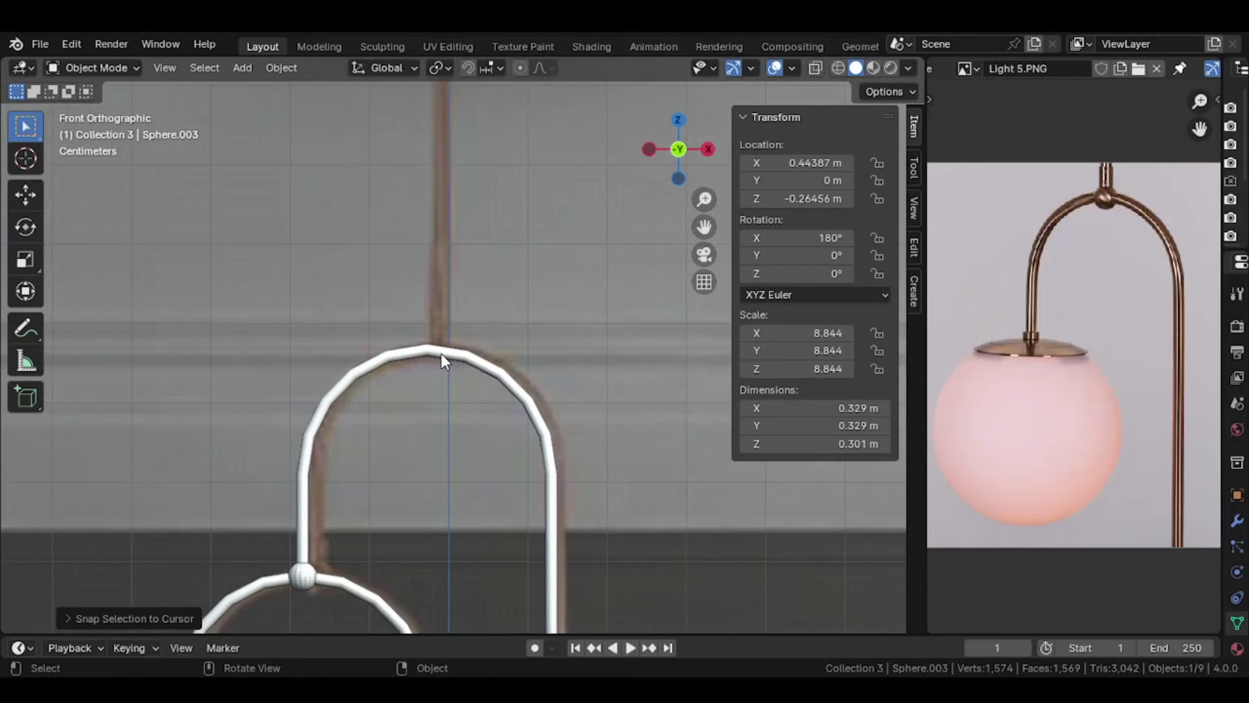
pyautogui.click(442, 353)
pyautogui.press('Tab')
pyautogui.hotkey('alt', 'z')
pyautogui.moveTo(394, 316); pyautogui.dragTo(432, 357)
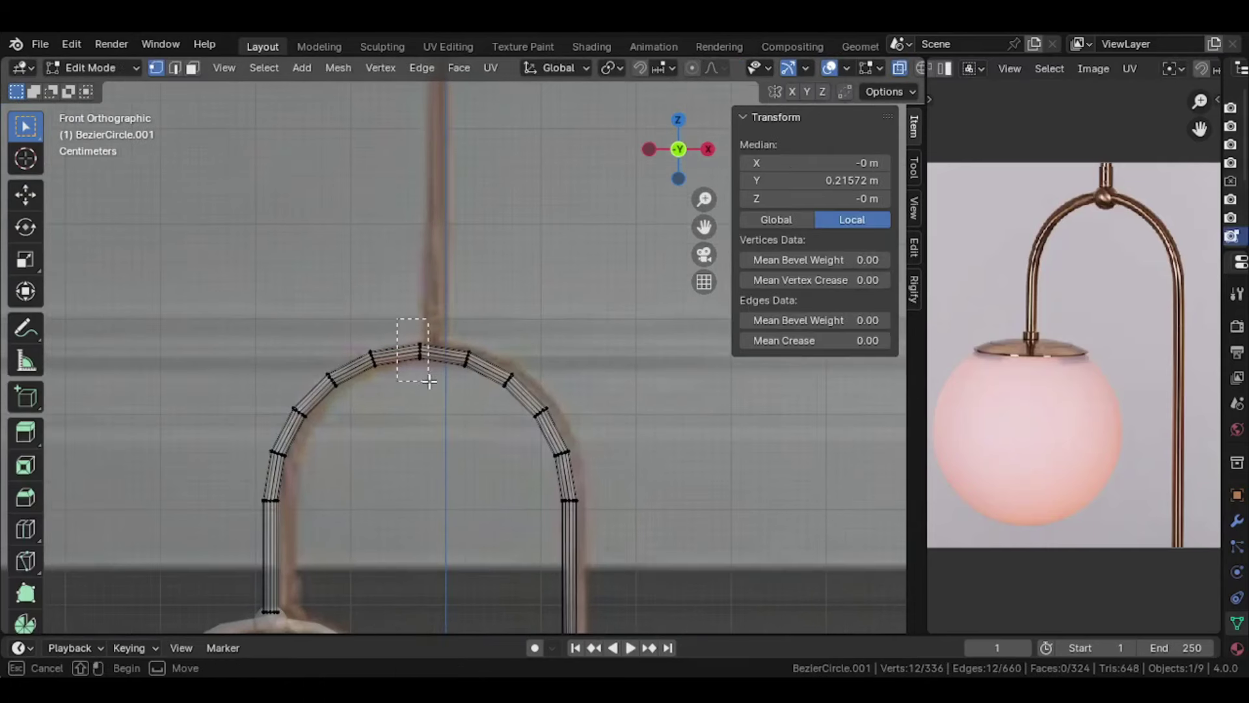
pyautogui.hotkey('shift', 's')
pyautogui.press('2')
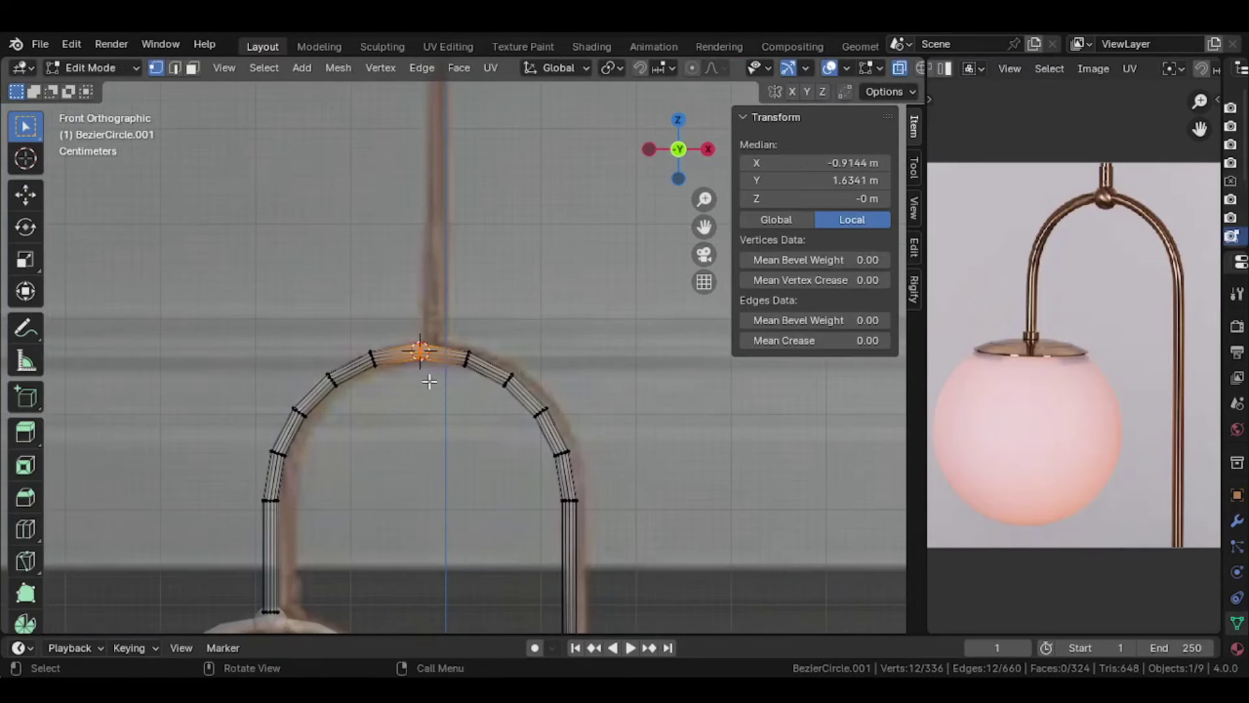
pyautogui.press('Tab')
pyautogui.hotkey('alt', 'z')
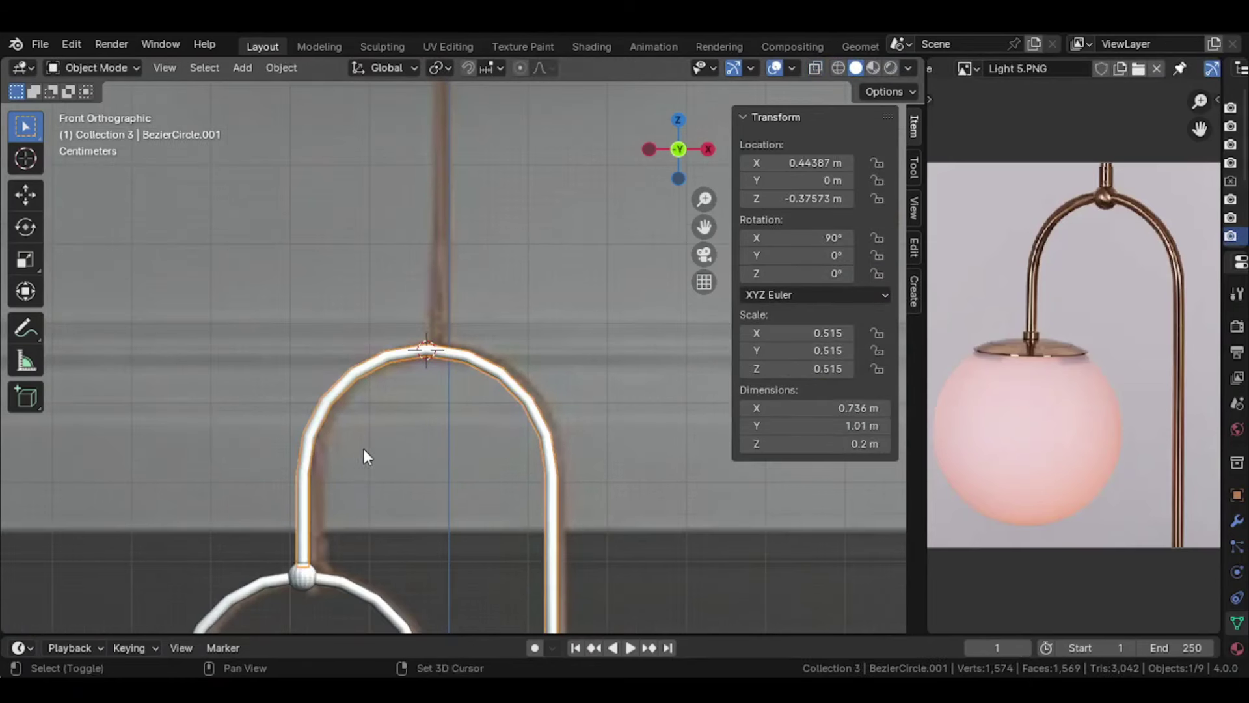
# Step: Duplicate the small ball joint and snap the copy to the arc top
pyautogui.keyDown('shift'); pyautogui.moveTo(363, 448); pyautogui.dragTo(343, 442, button='middle'); pyautogui.keyUp('shift')
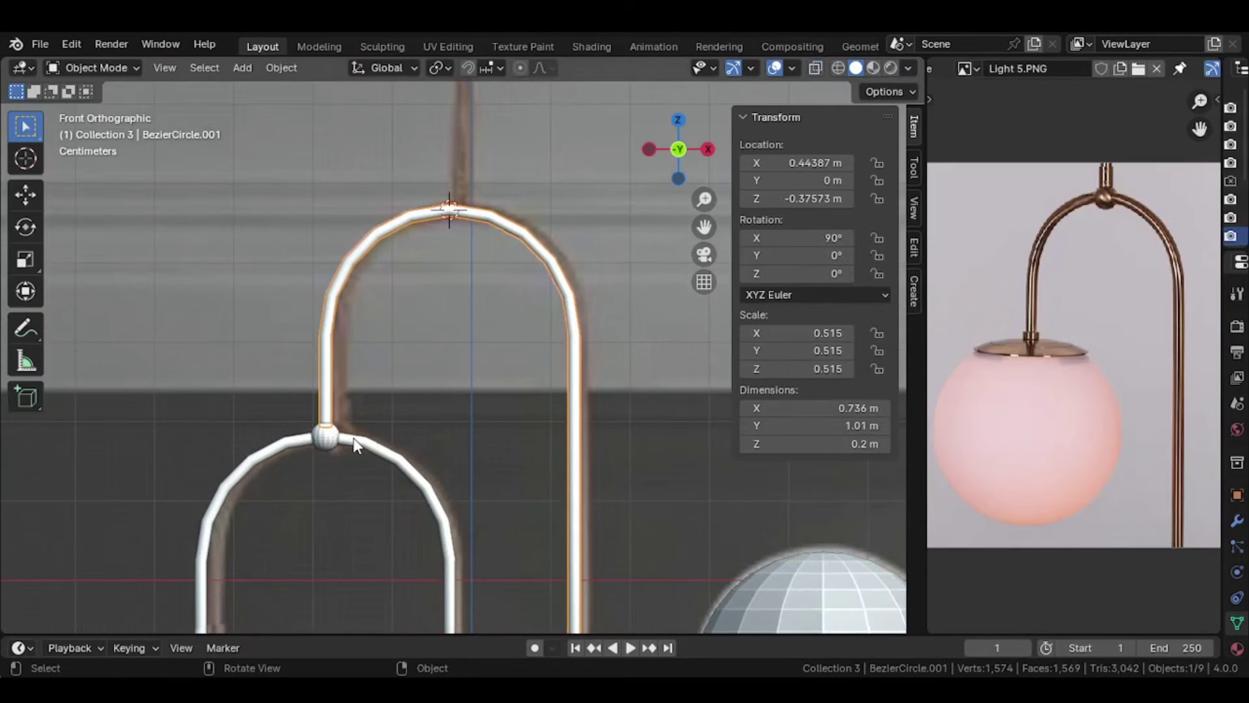
pyautogui.click(328, 439)
pyautogui.press('g')
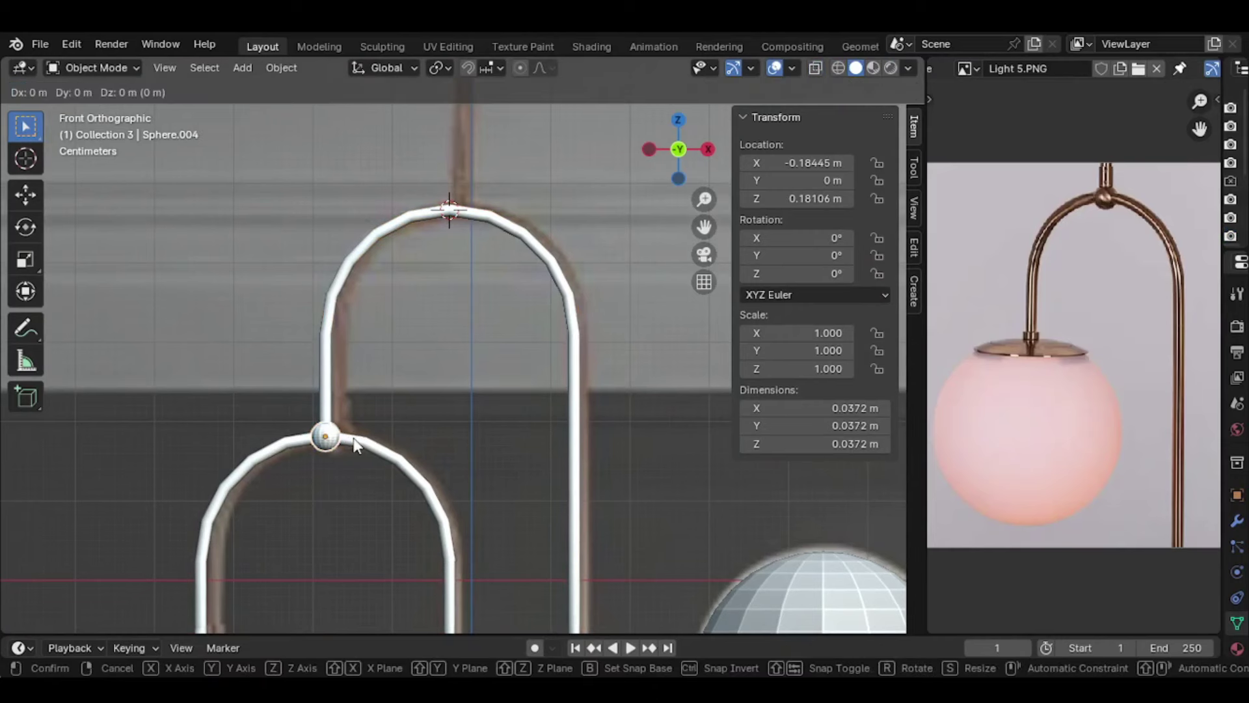
pyautogui.rightClick(353, 438)
pyautogui.hotkey('shift', 's')
pyautogui.click(358, 384)
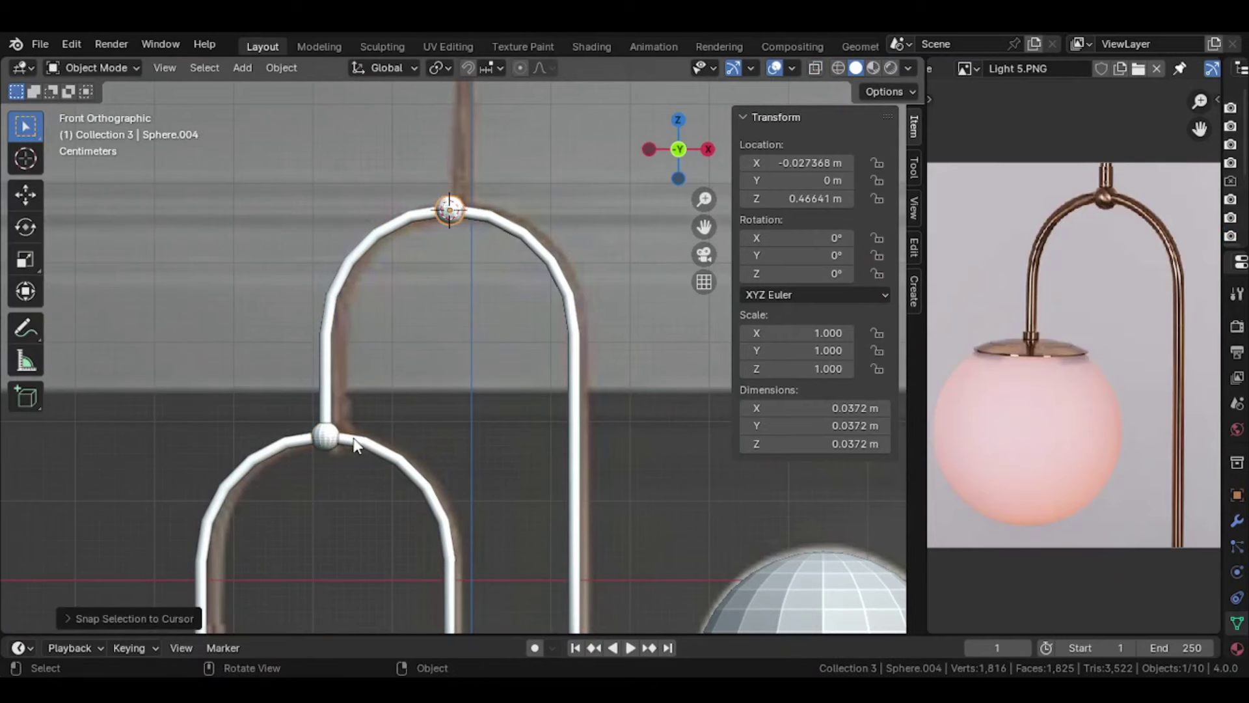
pyautogui.keyDown('shift'); pyautogui.moveTo(428, 350); pyautogui.dragTo(417, 467, button='middle'); pyautogui.keyUp('shift')
pyautogui.scroll(1, 416, 467)
pyautogui.scroll(1, 437, 391)
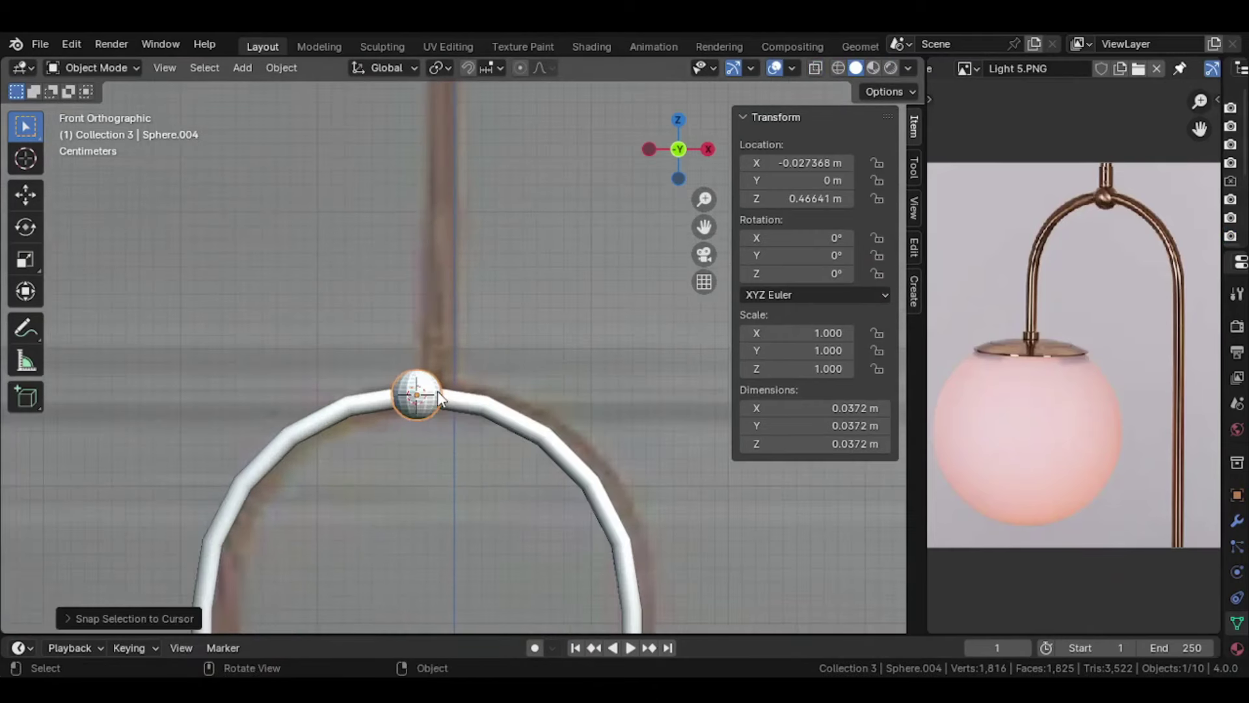
pyautogui.scroll(-2, 437, 390)
pyautogui.scroll(-1, 438, 390)
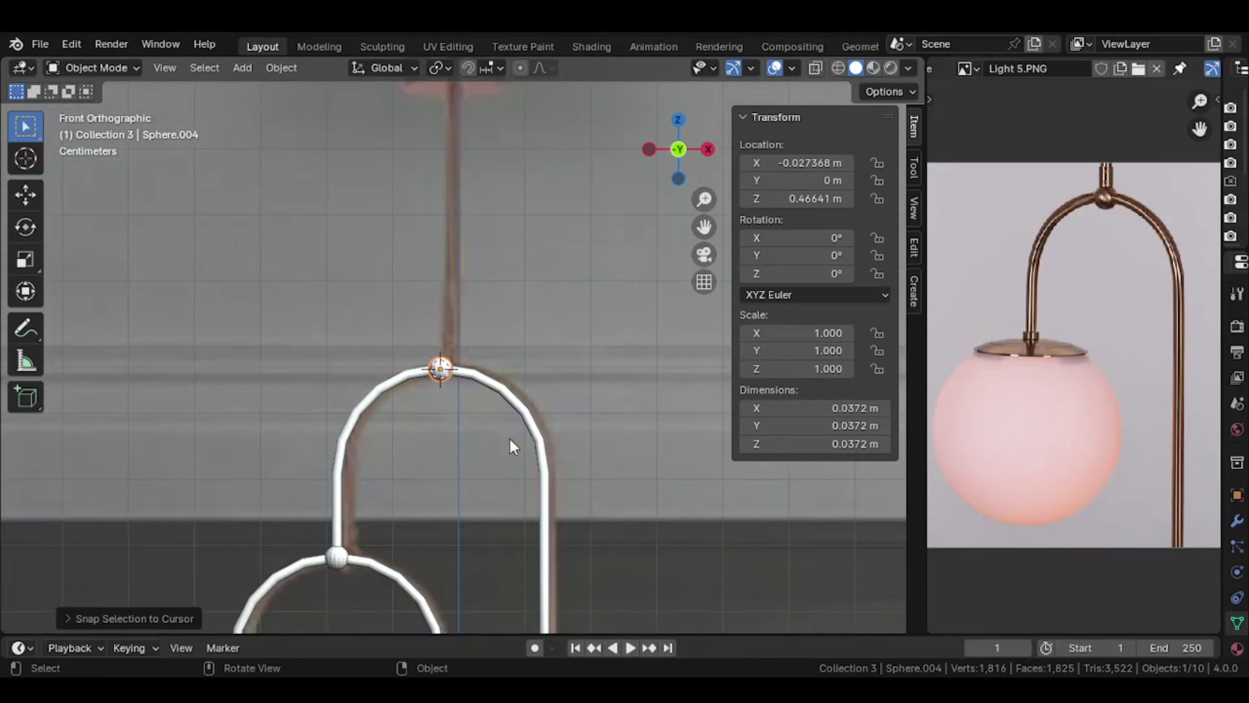
pyautogui.click(547, 498)
pyautogui.scroll(-4, 548, 498)
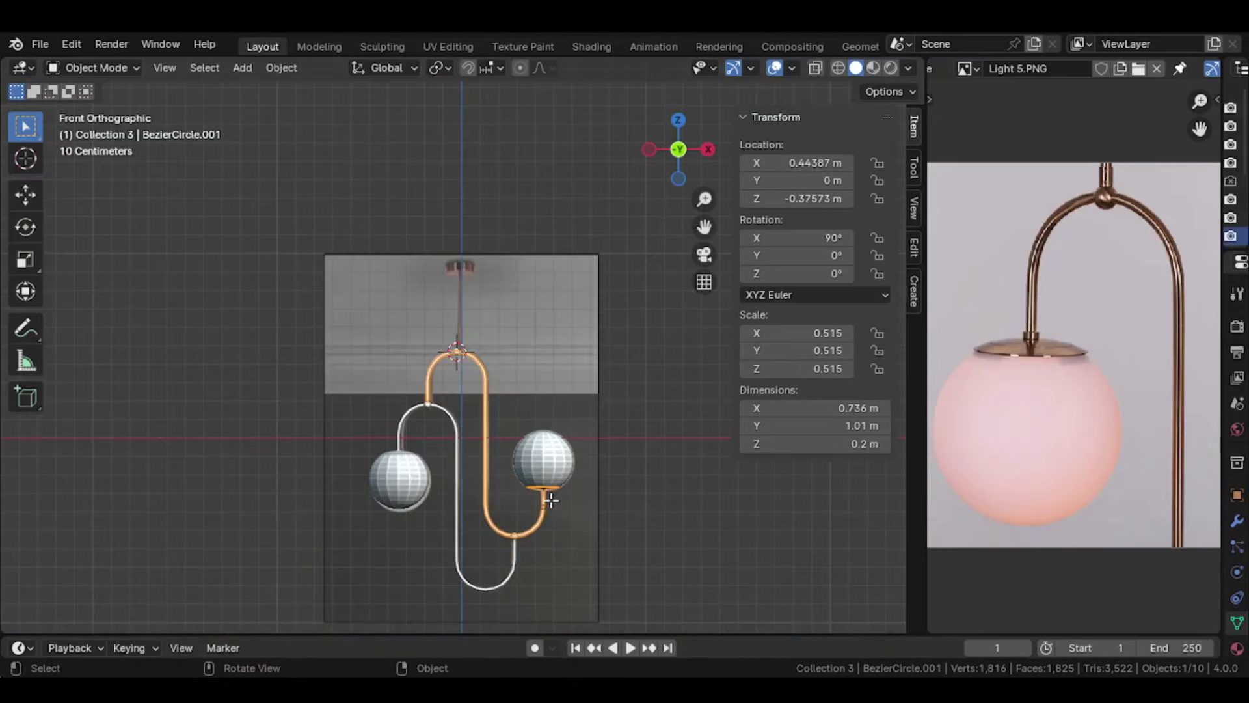
# Step: Duplicate the right vertical tube's faces in place and separate them into a new object
pyautogui.press('Tab')
pyautogui.scroll(2, 540, 488)
pyautogui.press('3')
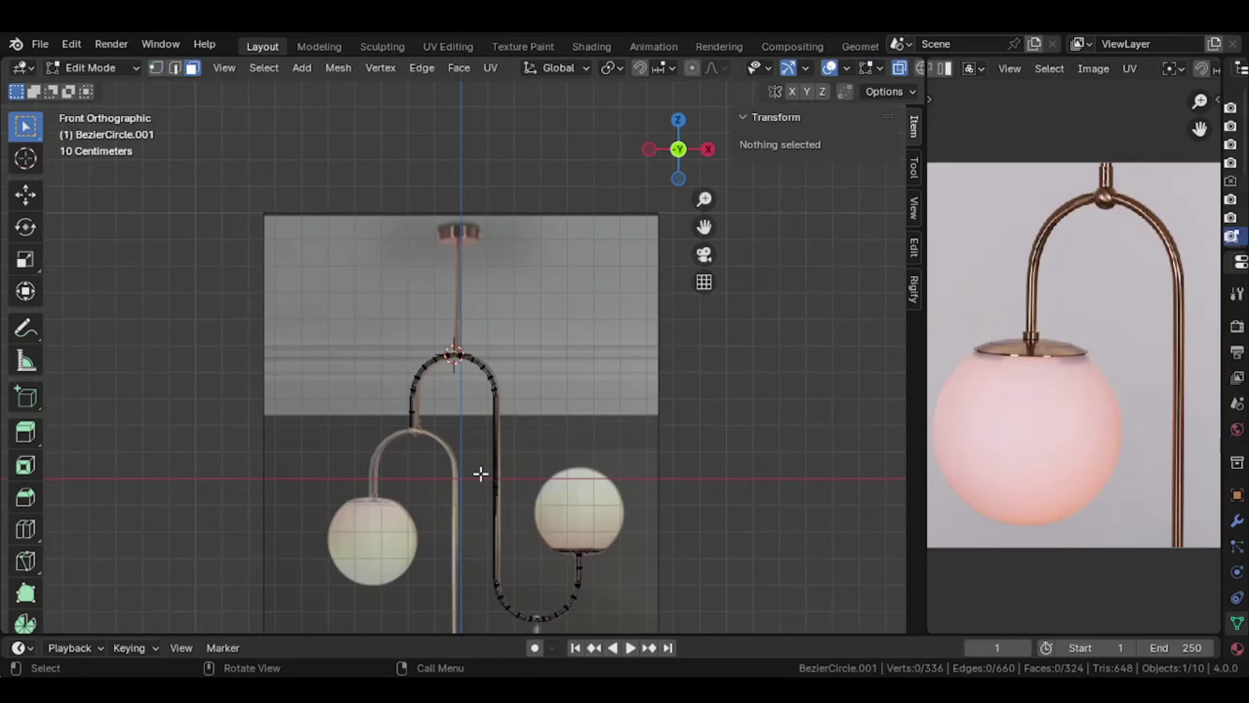
pyautogui.moveTo(482, 473); pyautogui.dragTo(519, 539)
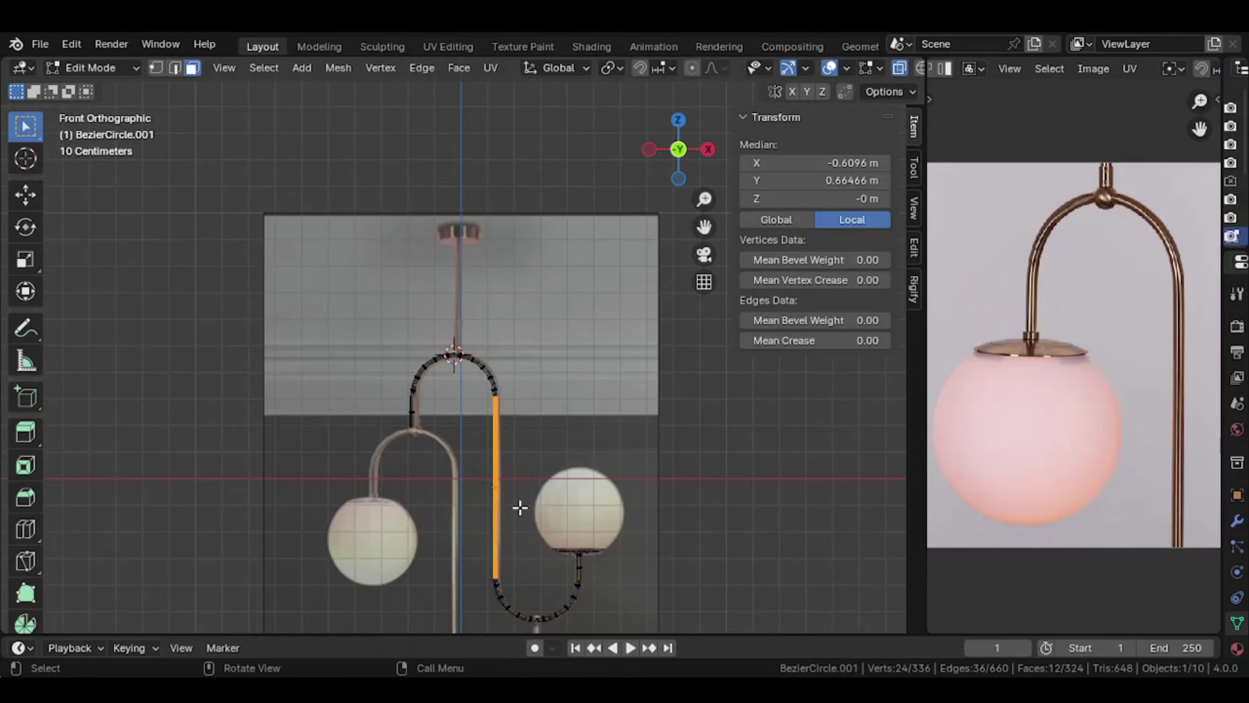
pyautogui.hotkey('shift', 'd')
pyautogui.rightClick(520, 508)
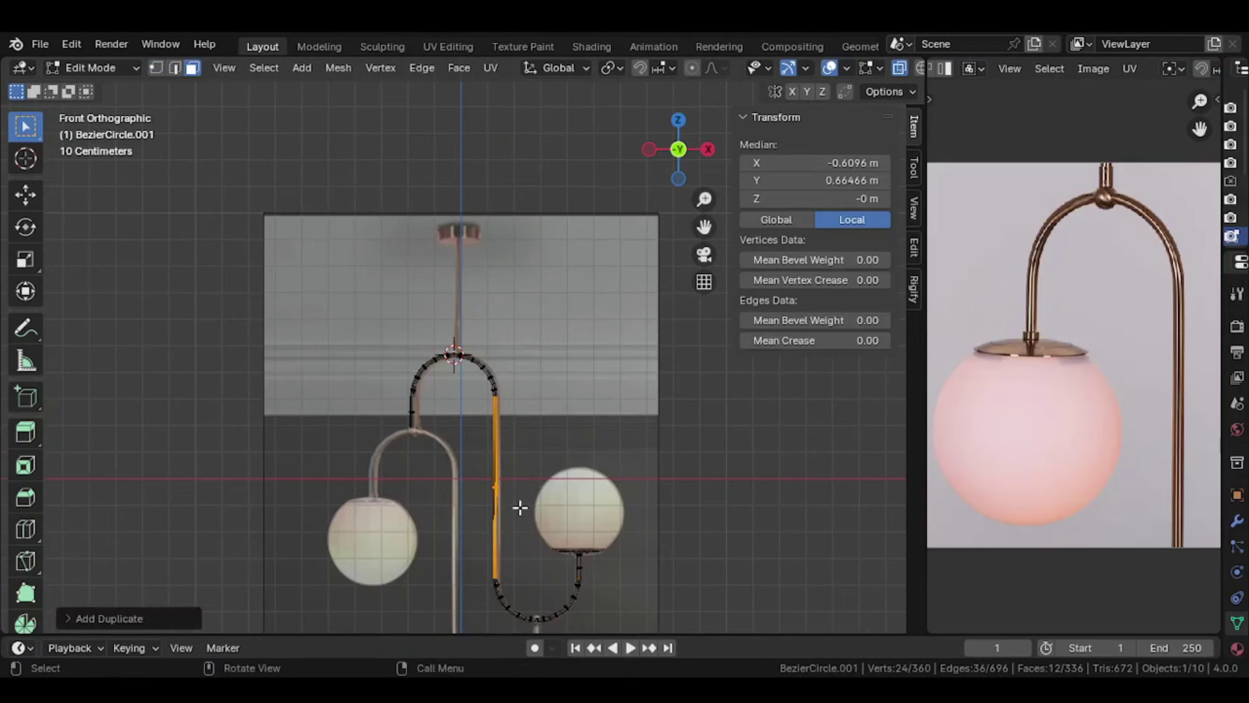
pyautogui.press('p')
pyautogui.click(518, 505)
# Step: Set the separated tube's origin to its geometry
pyautogui.press('Tab')
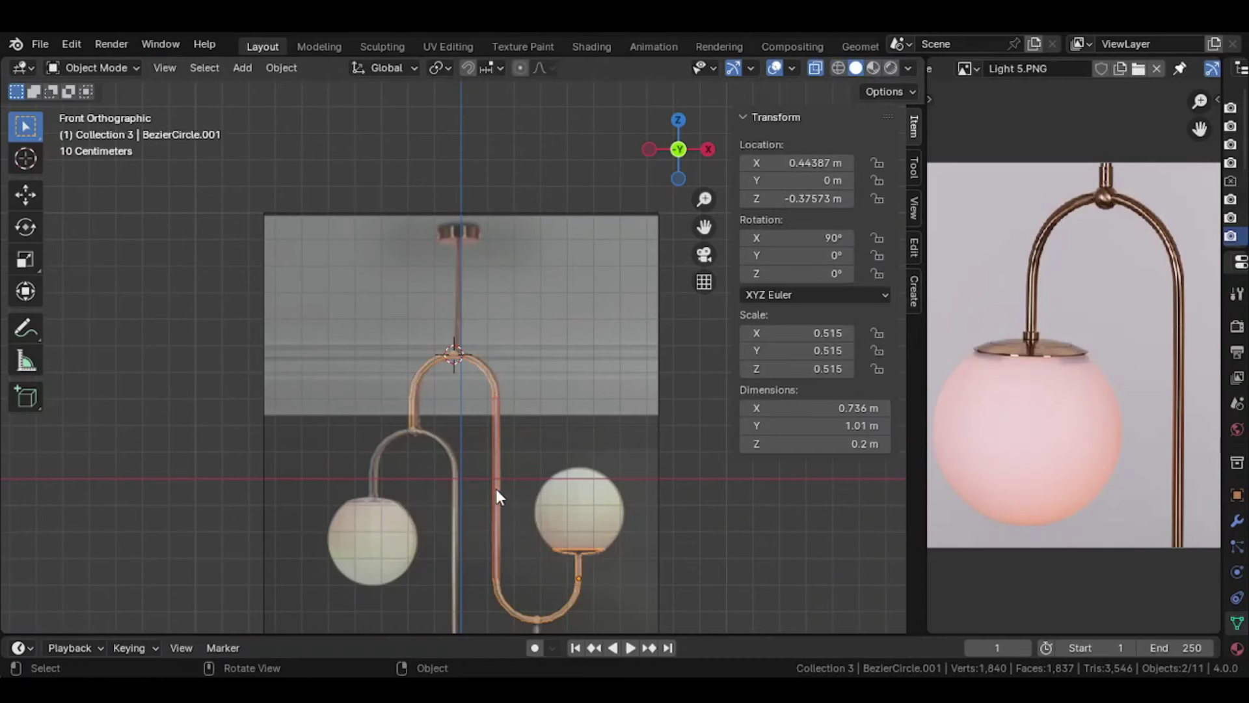
pyautogui.click(497, 488)
pyautogui.rightClick(497, 488)
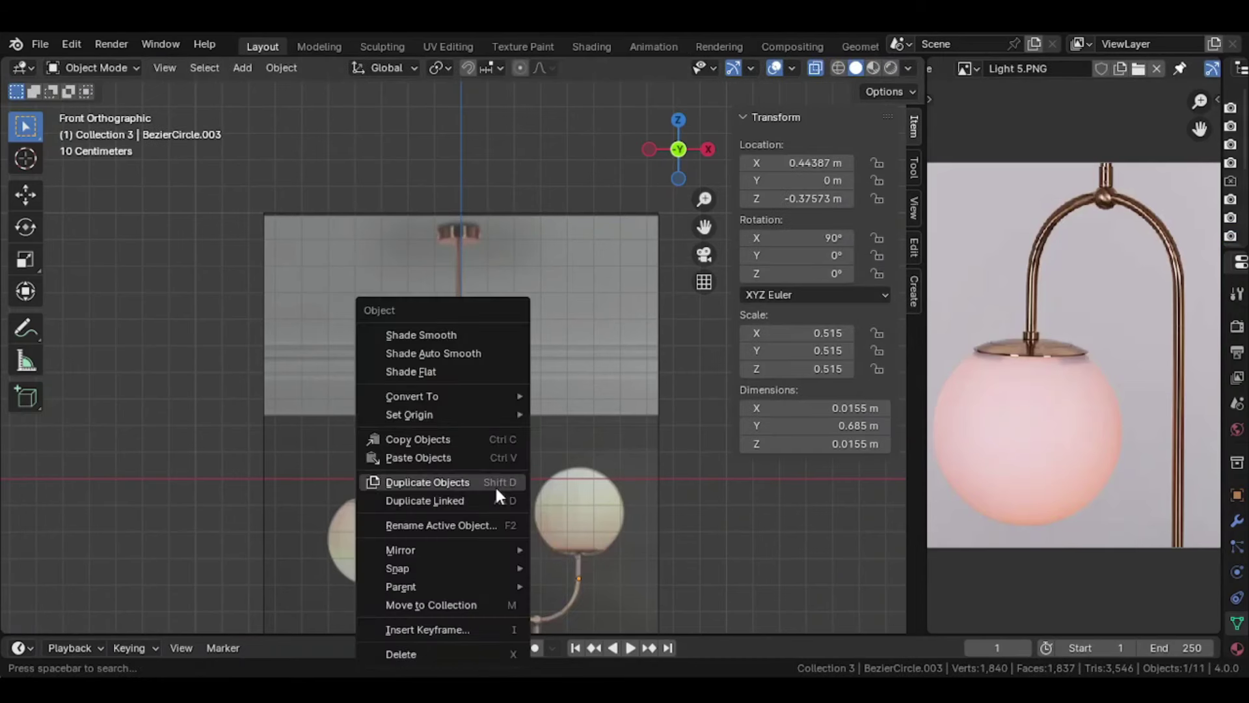
pyautogui.click(579, 431)
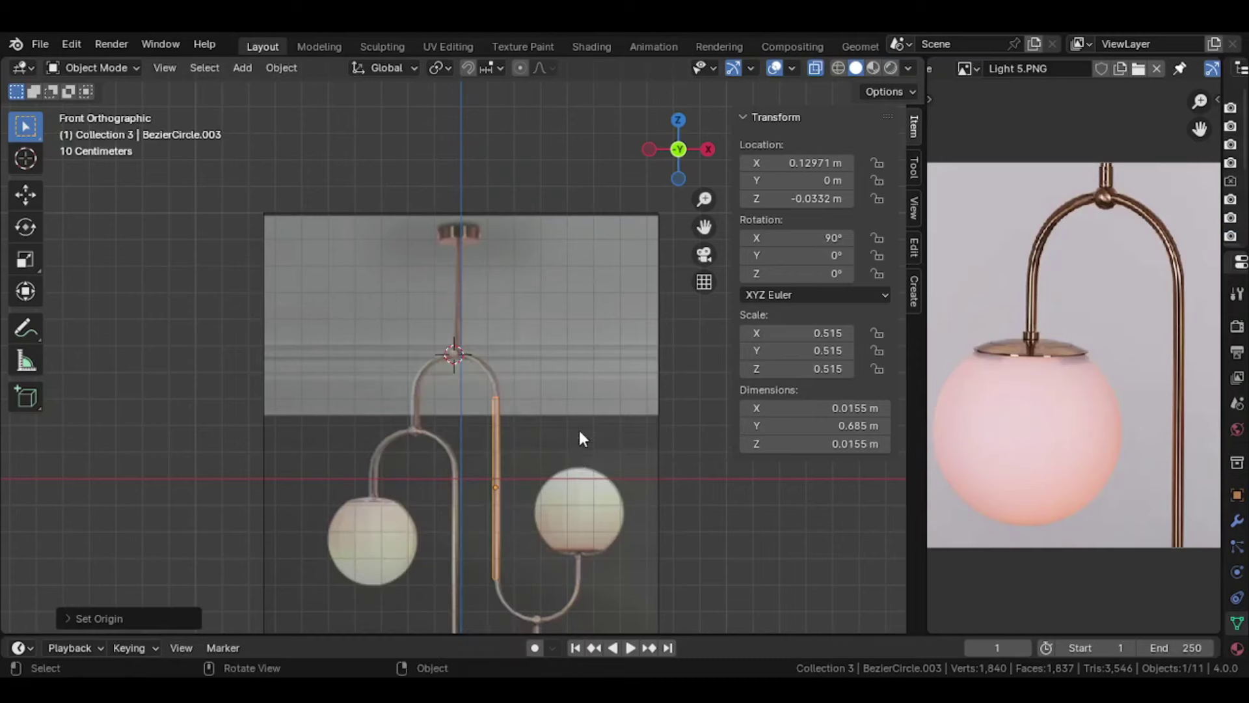
pyautogui.keyDown('shift'); pyautogui.moveTo(570, 451); pyautogui.dragTo(595, 474, button='middle'); pyautogui.keyUp('shift')
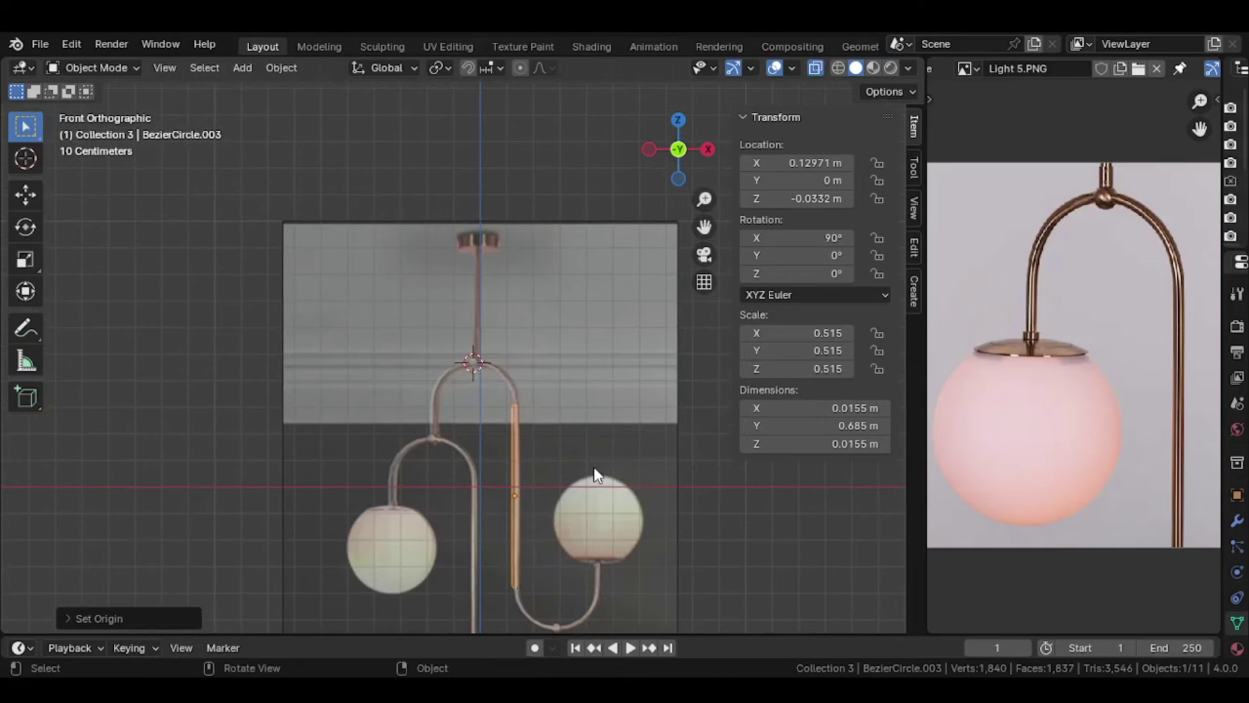
pyautogui.scroll(3, 596, 475)
# Step: Snap the tube to the top of the arch and raise it along Z
pyautogui.hotkey('shift', 's')
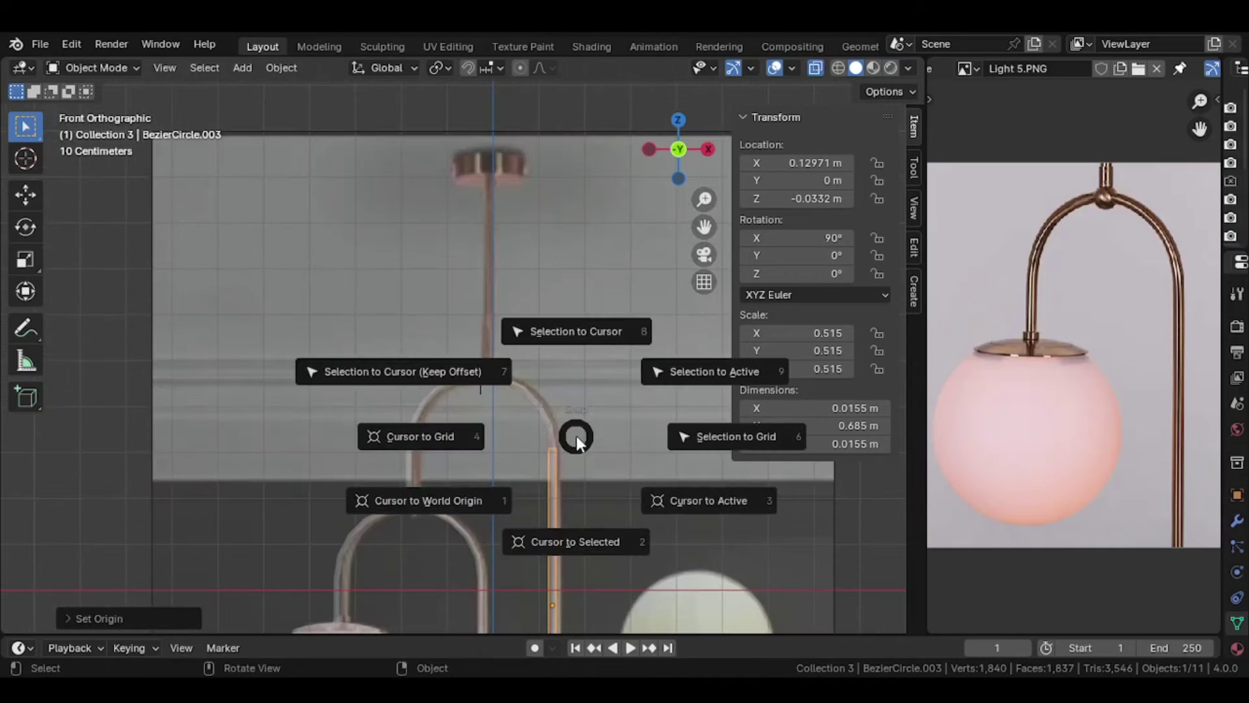
pyautogui.click(540, 373)
pyautogui.scroll(-1, 550, 388)
pyautogui.press('g')
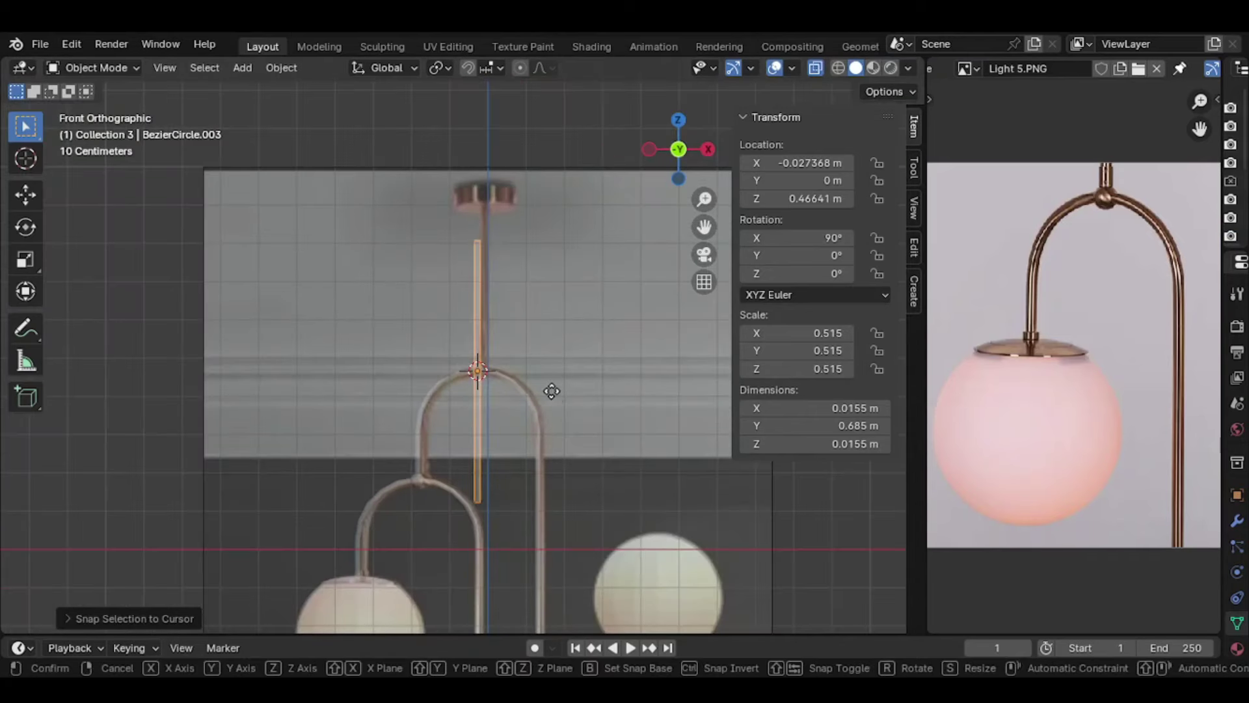
pyautogui.press('z')
pyautogui.click(553, 291)
# Step: Raise the rod further along Z so it sits higher above the arch
pyautogui.hotkey('alt', 'z')
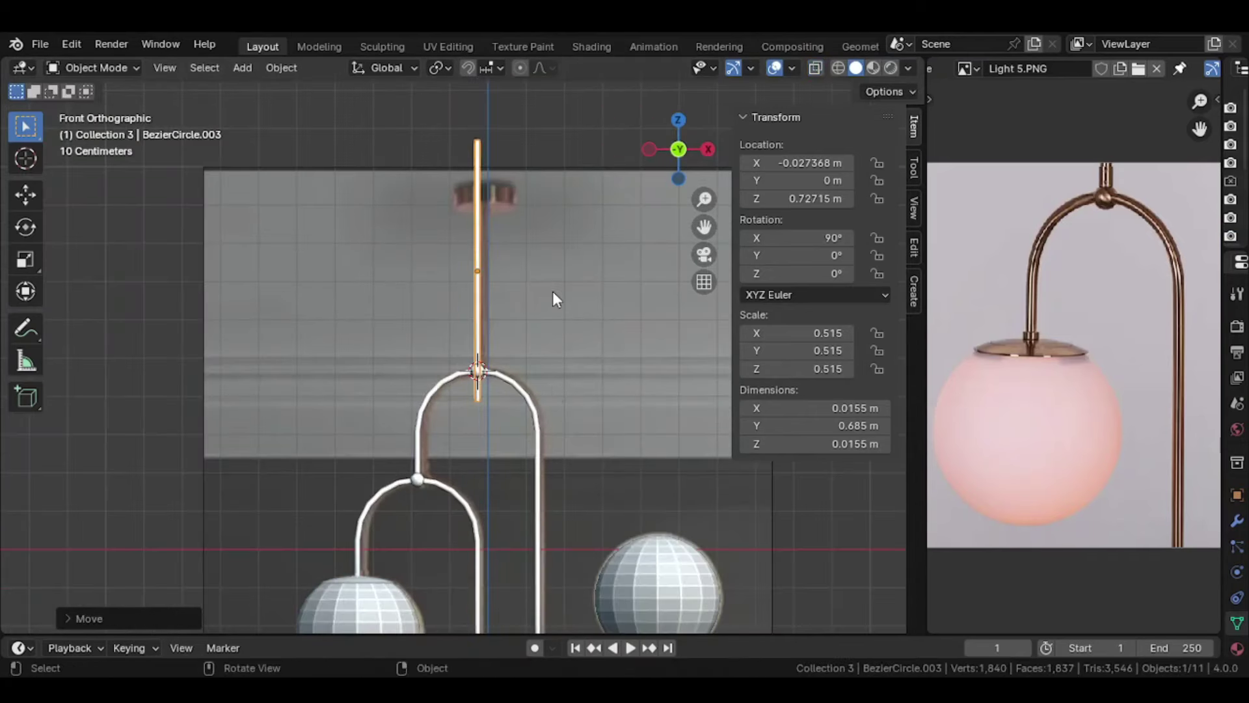
pyautogui.scroll(2, 552, 291)
pyautogui.hotkey('alt', 'z')
pyautogui.scroll(-1, 566, 361)
pyautogui.press('g')
pyautogui.press('z')
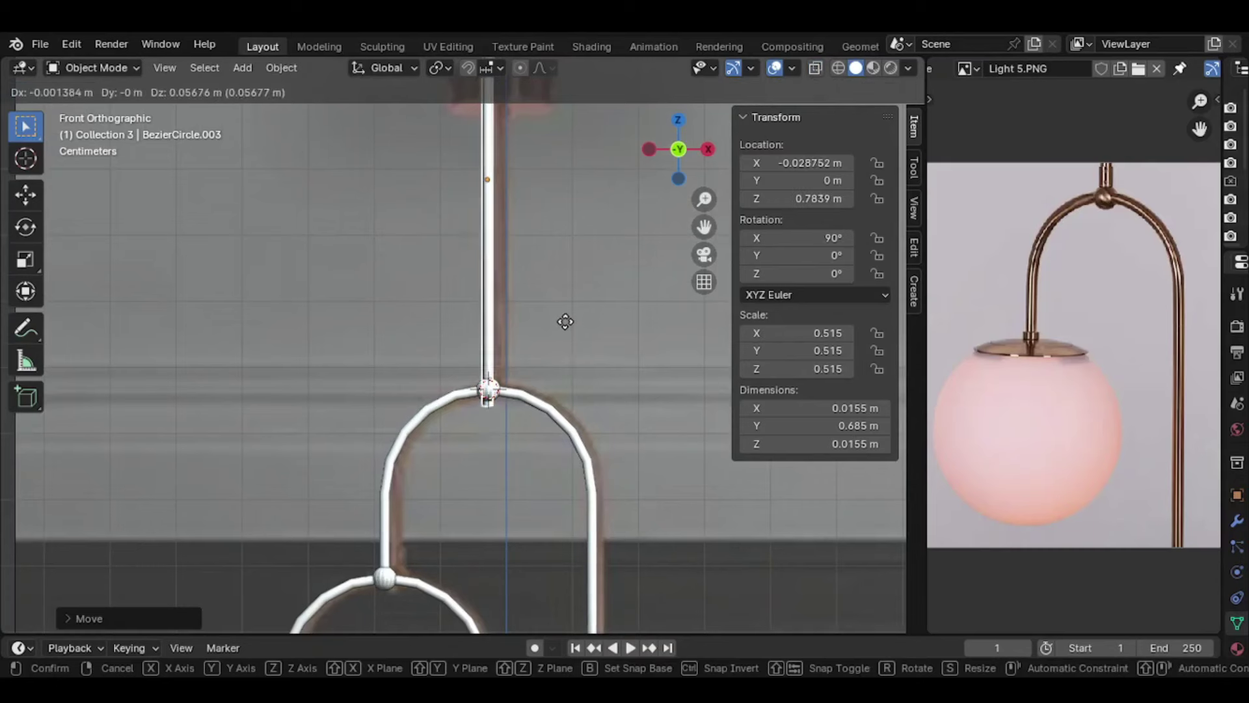
pyautogui.click(568, 310)
pyautogui.hotkey('alt', 'z')
pyautogui.scroll(-1, 569, 321)
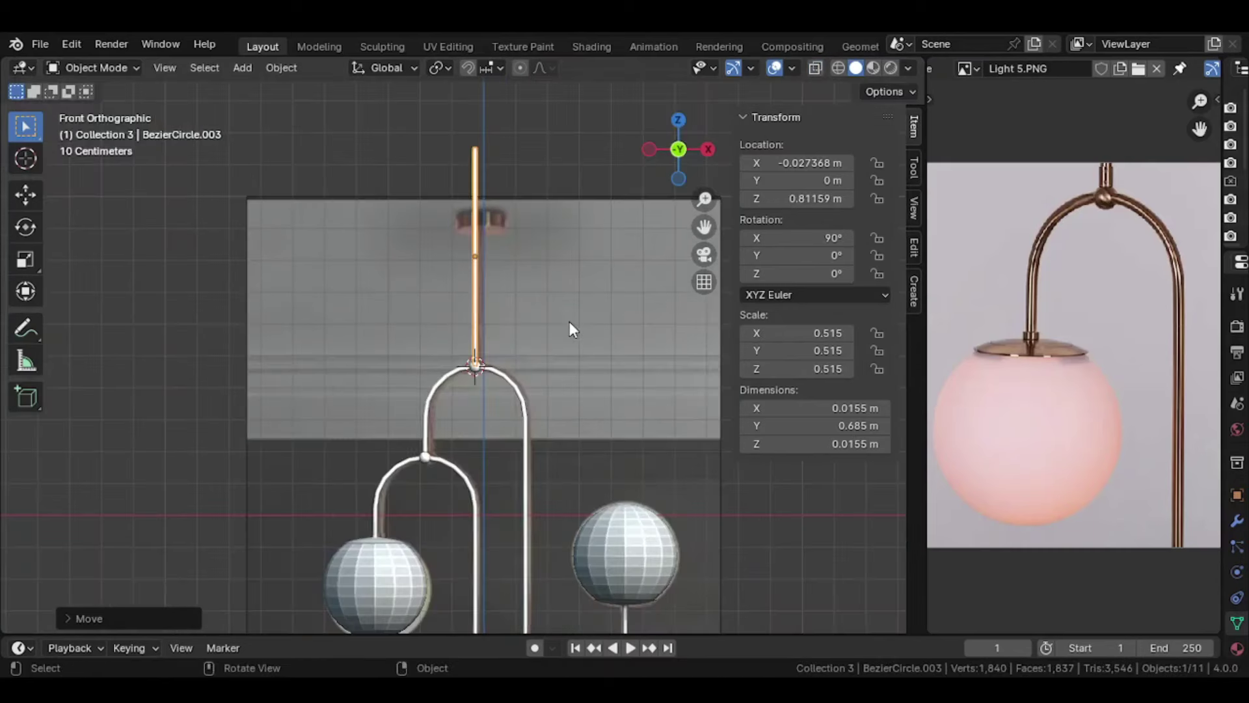
# Step: Move the rod's top vertex ring up in Z to just under the ceiling
pyautogui.press('Tab')
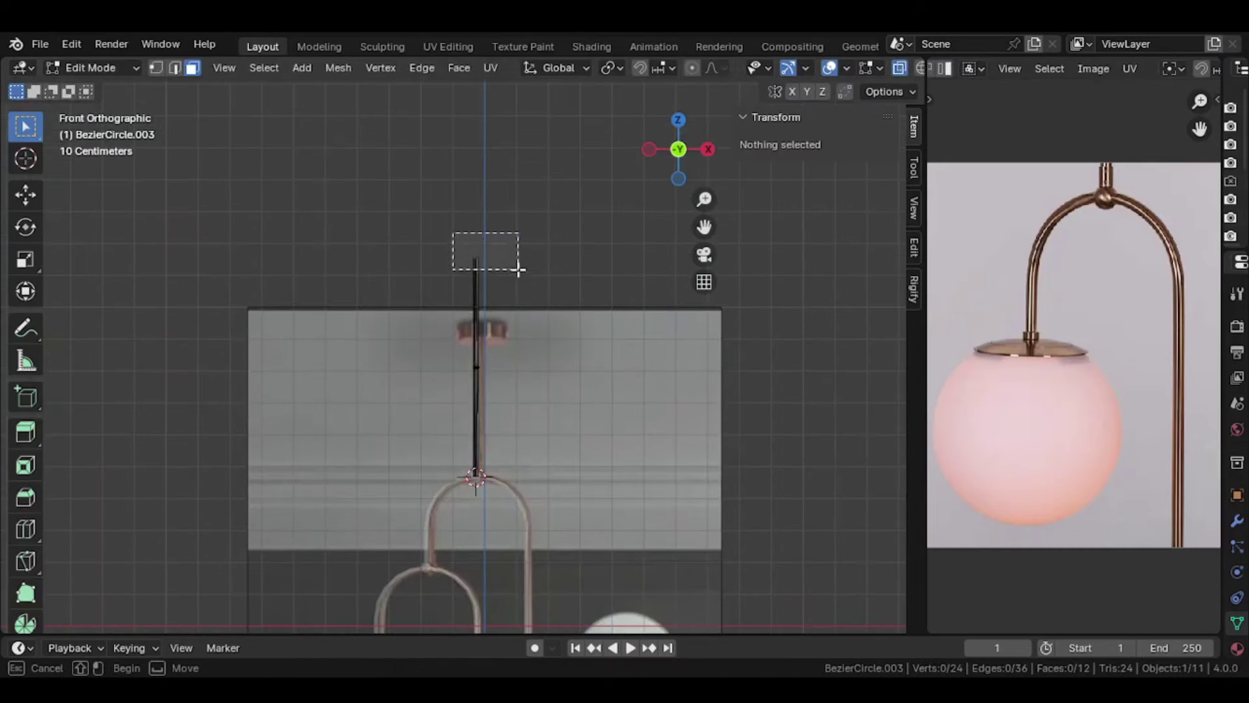
pyautogui.moveTo(454, 235); pyautogui.dragTo(521, 272)
pyautogui.press('1')
pyautogui.moveTo(454, 235); pyautogui.dragTo(521, 289)
pyautogui.scroll(2, 521, 289)
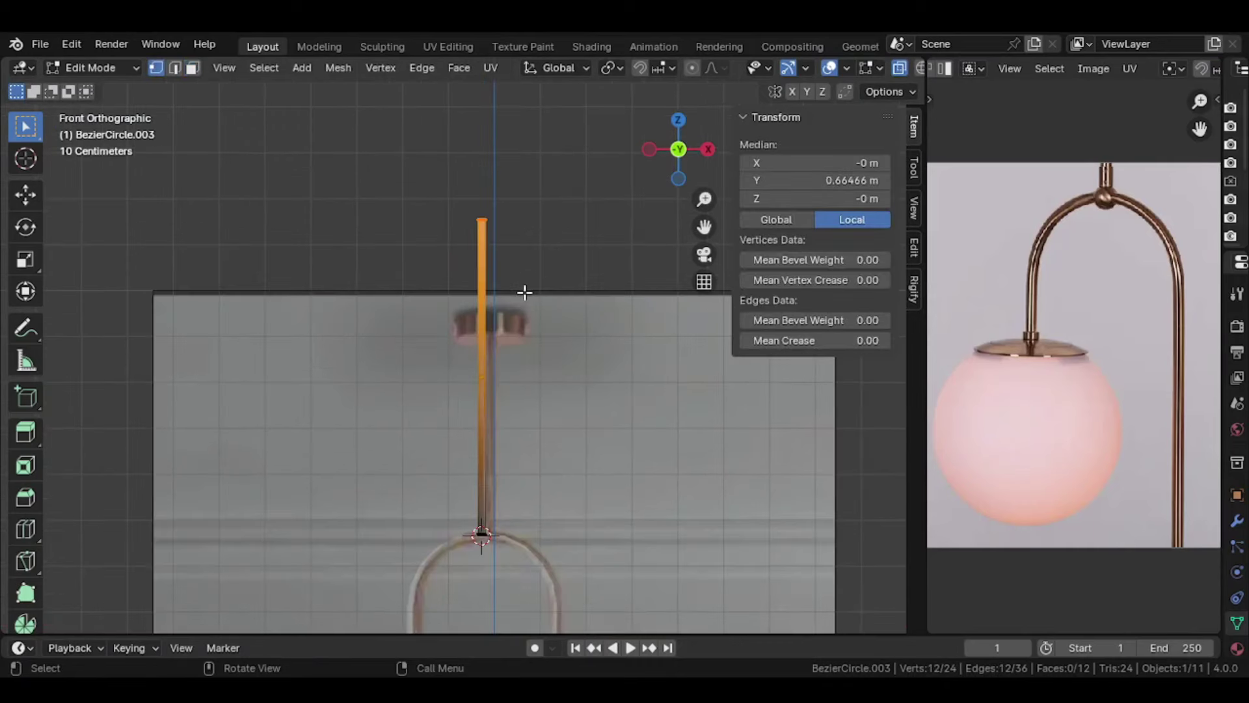
pyautogui.press('g')
pyautogui.press('z')
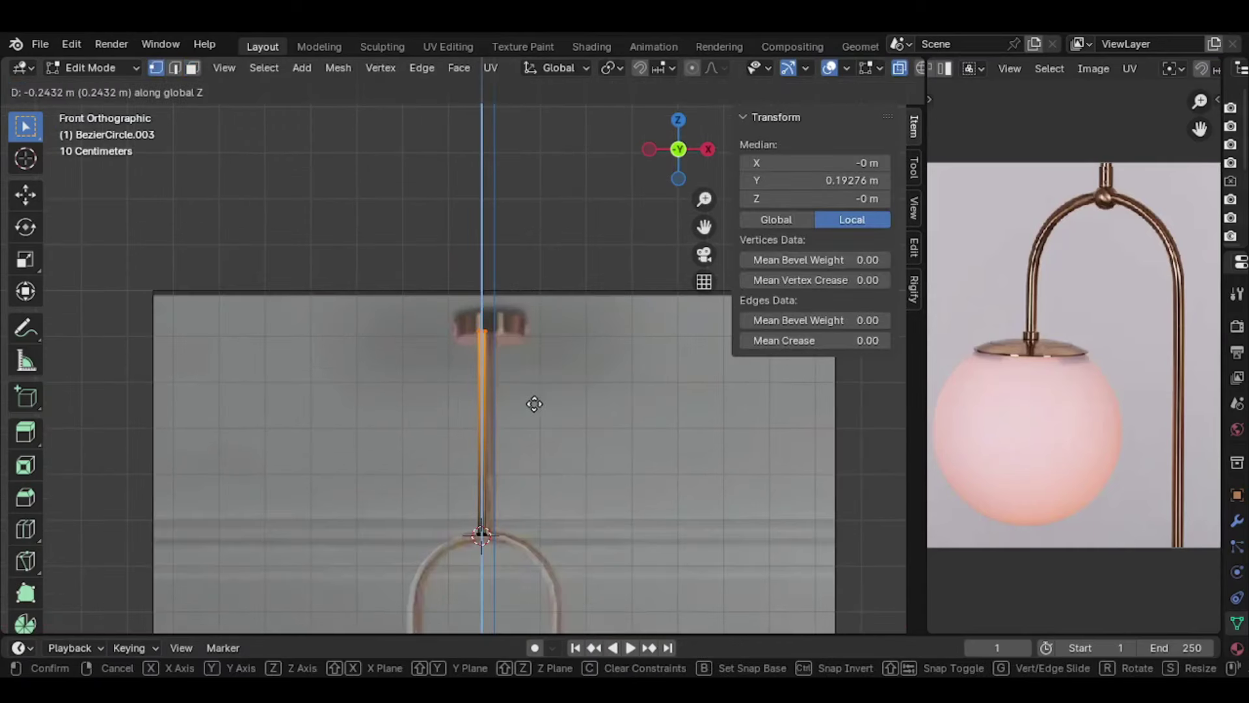
pyautogui.click(539, 412)
pyautogui.scroll(3, 530, 419)
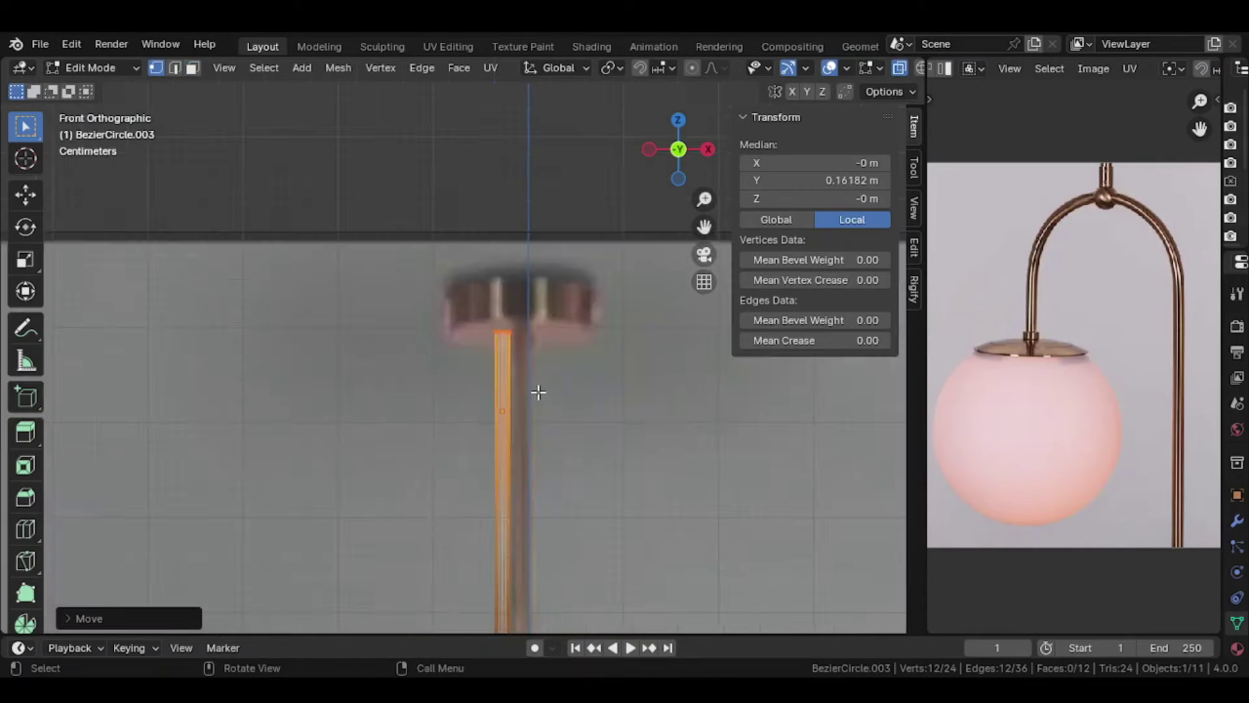
pyautogui.scroll(2, 528, 421)
pyautogui.keyDown('shift'); pyautogui.moveTo(528, 421); pyautogui.dragTo(527, 421, button='middle'); pyautogui.keyUp('shift')
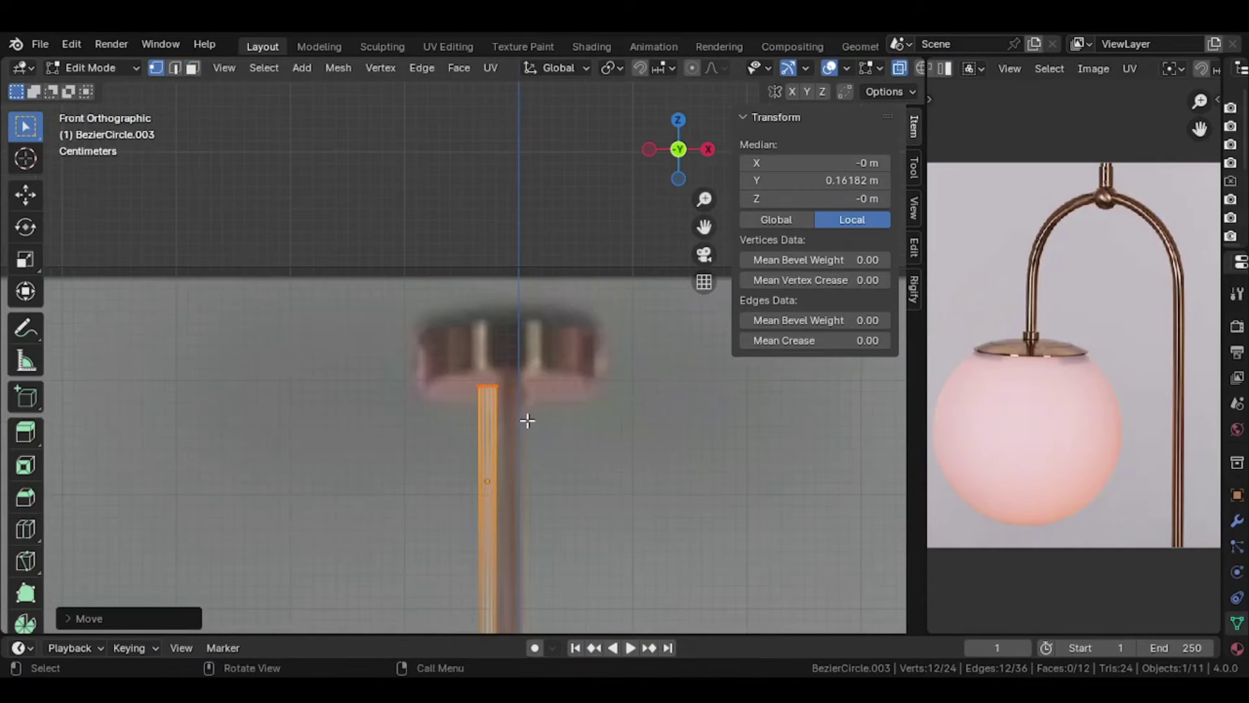
# Step: Extrude the top ring, widen it horizontally, and extrude it upward into the canopy band
pyautogui.press('e')
pyautogui.rightClick(524, 417)
pyautogui.press('s')
pyautogui.hotkey('shift', 'z')
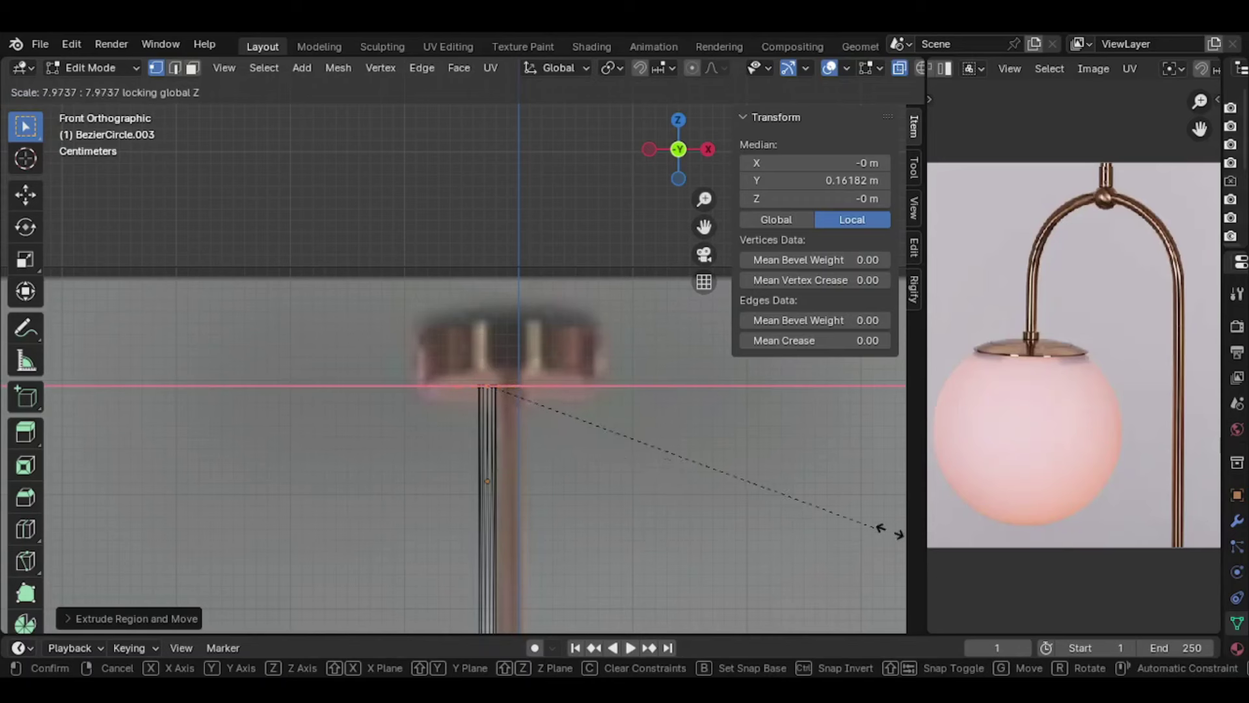
pyautogui.click(41, 551)
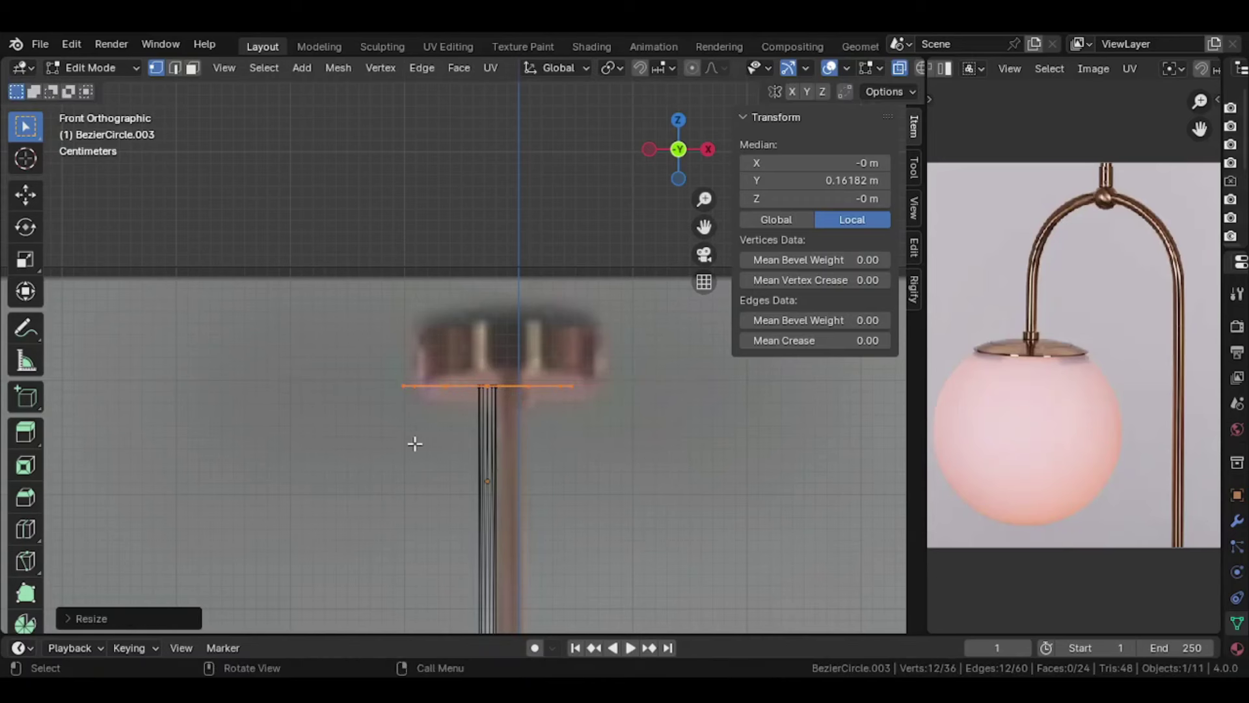
pyautogui.press('s')
pyautogui.hotkey('shift', 'z')
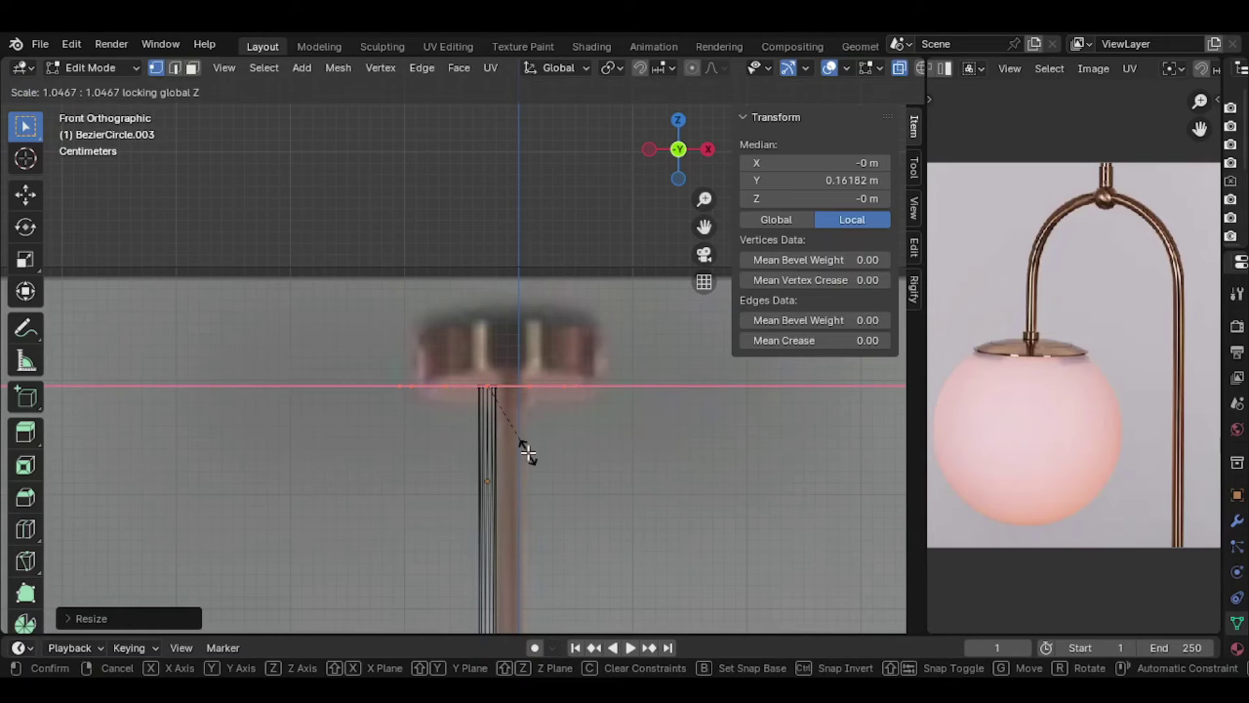
pyautogui.press('g')
pyautogui.press('z')
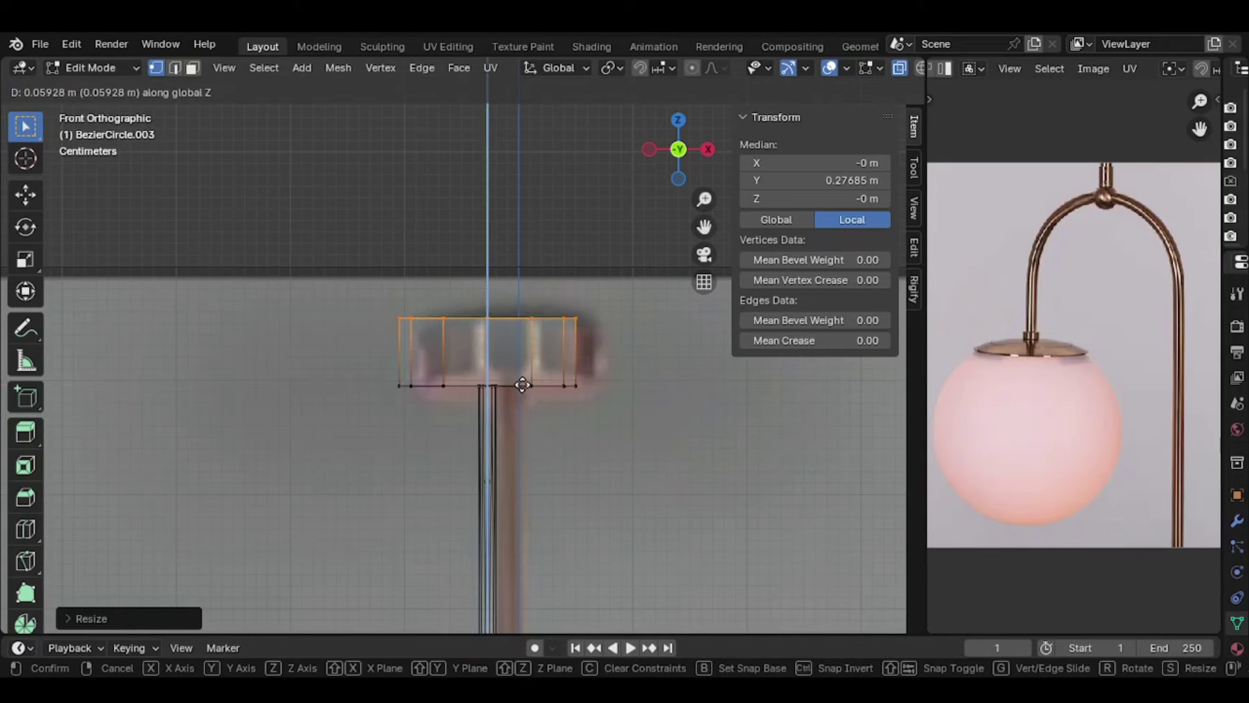
pyautogui.click(522, 385)
# Step: Select the upper arched pipe and enter Edit Mode
pyautogui.press('Tab')
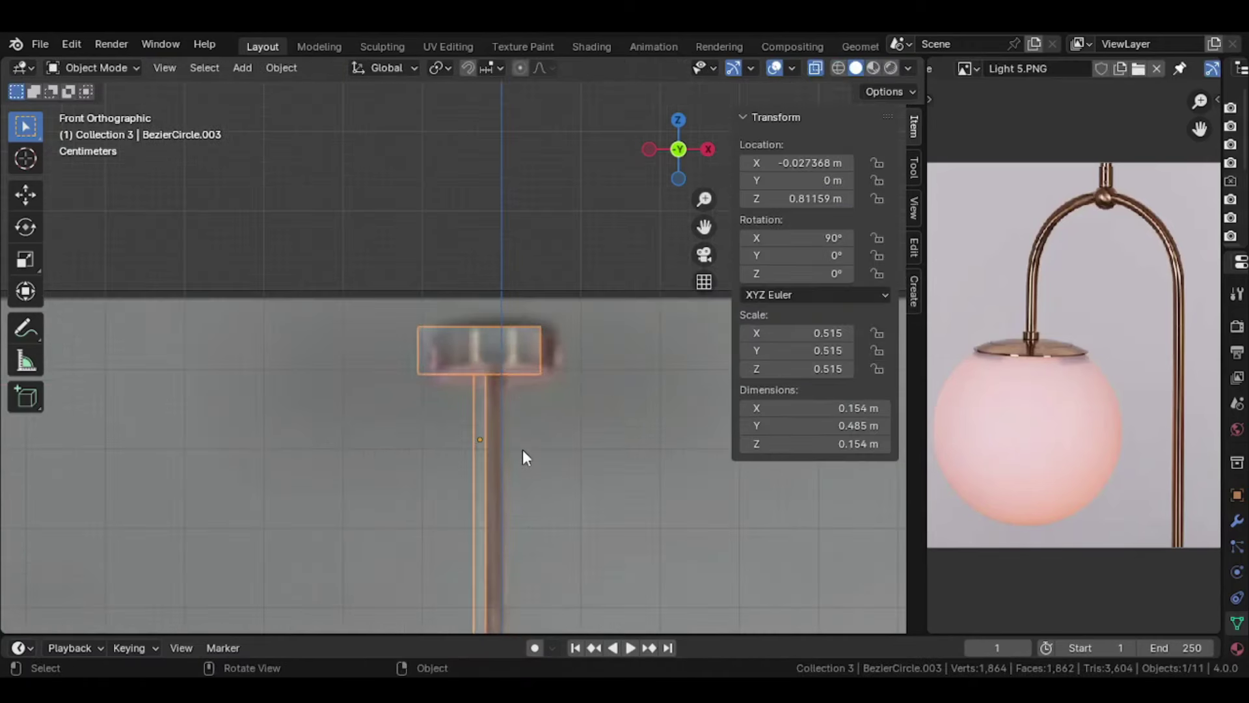
pyautogui.scroll(-5, 521, 483)
pyautogui.keyDown('shift'); pyautogui.moveTo(514, 515); pyautogui.dragTo(448, 170, button='middle'); pyautogui.keyUp('shift')
pyautogui.scroll(3, 419, 241)
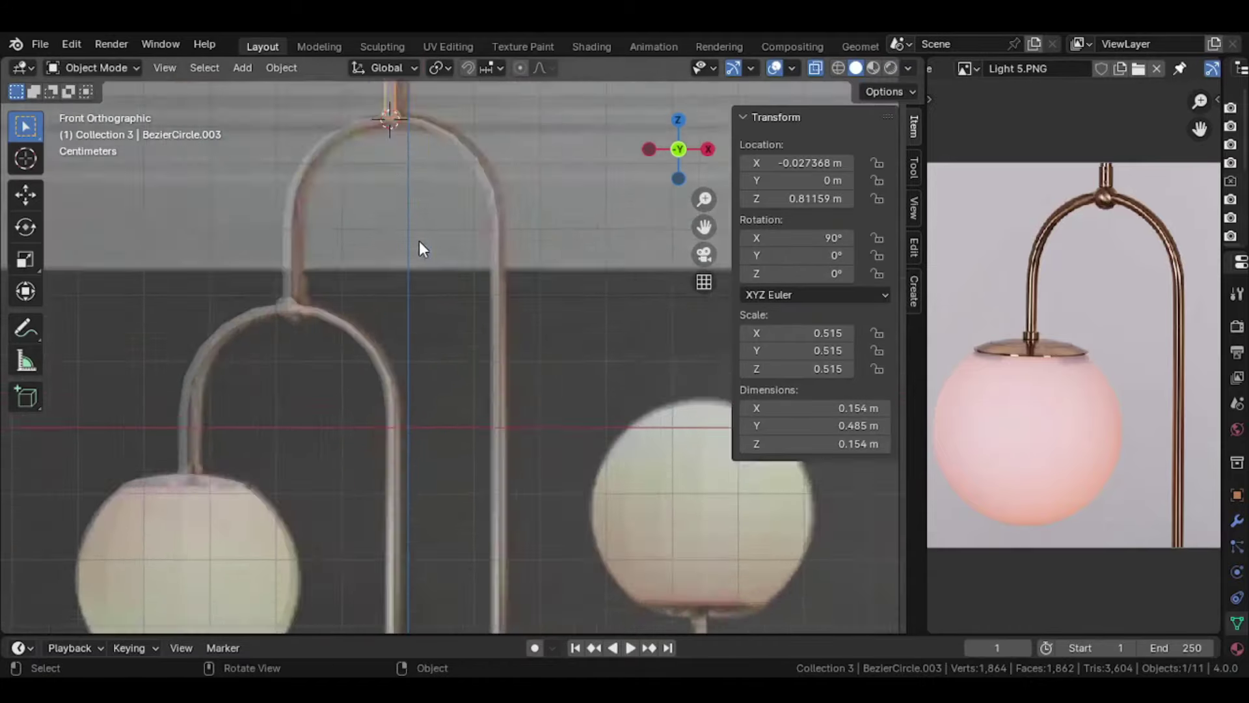
pyautogui.scroll(2, 419, 241)
pyautogui.keyDown('shift'); pyautogui.moveTo(419, 241); pyautogui.dragTo(612, 387, button='middle'); pyautogui.keyUp('shift')
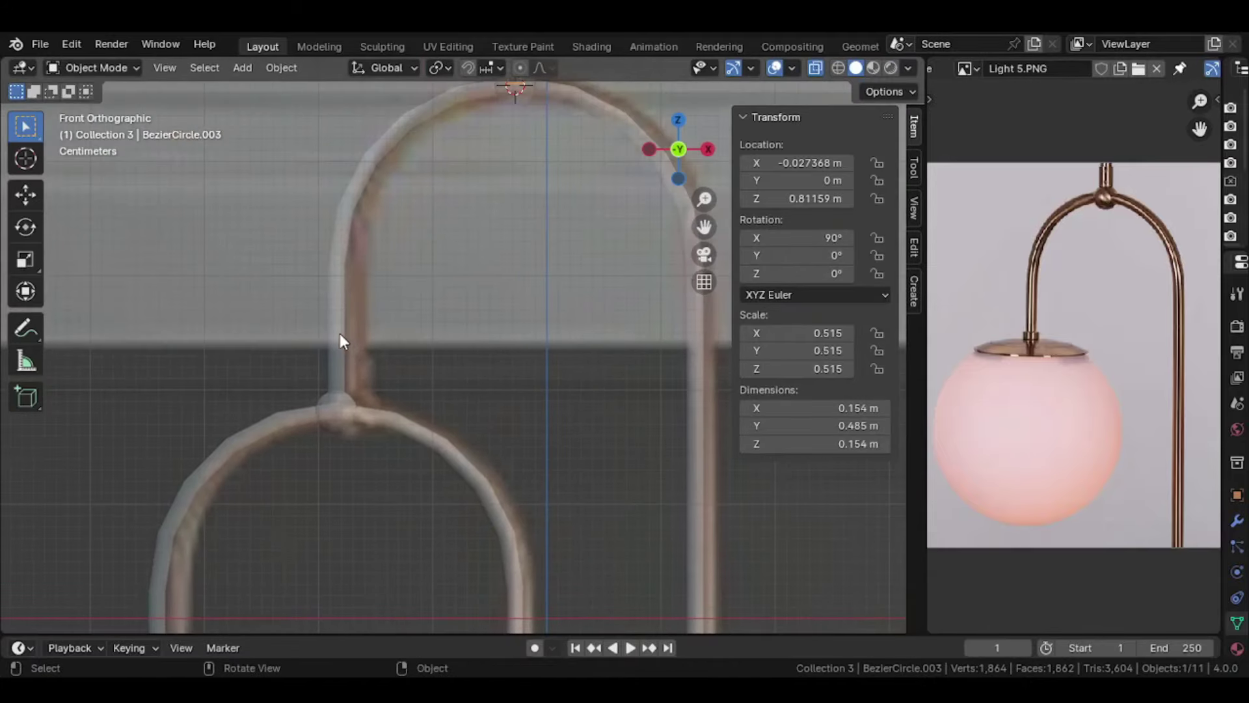
pyautogui.click(339, 333)
pyautogui.press('Tab')
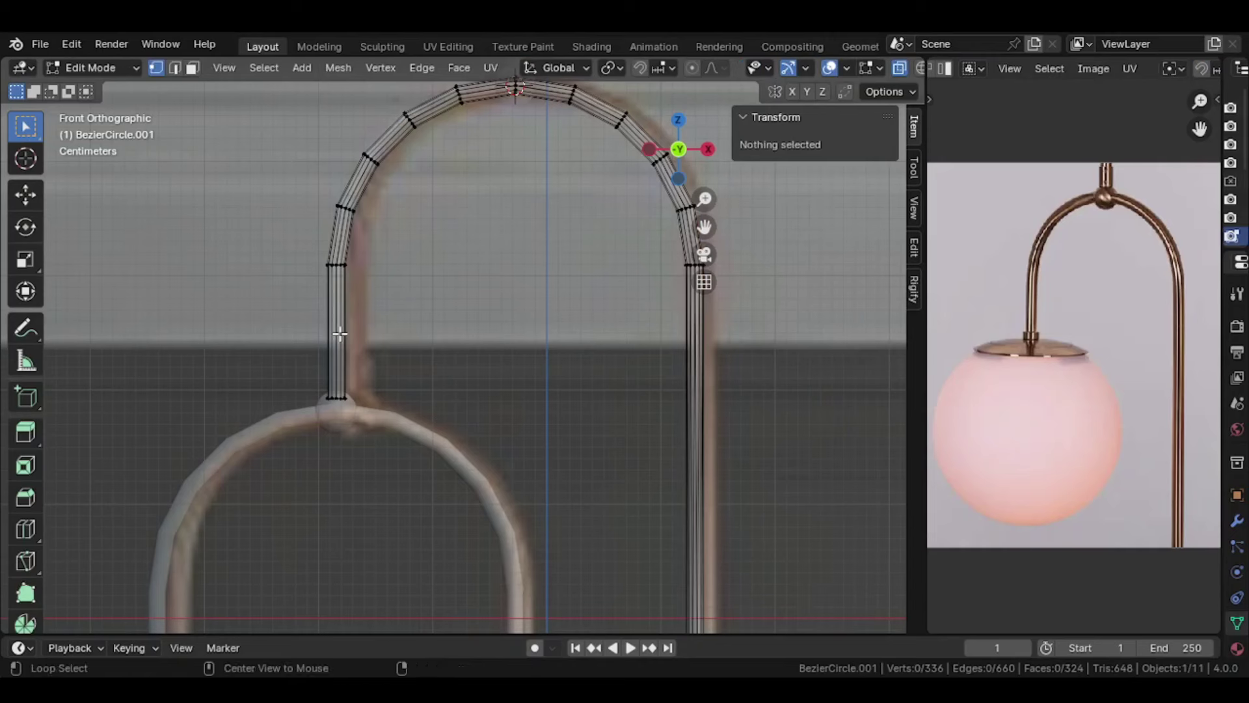
# Step: With X-ray on, add an edge loop above the joint and select the section between loop and joint
pyautogui.hotkey('alt', 'z')
pyautogui.scroll(2, 312, 355)
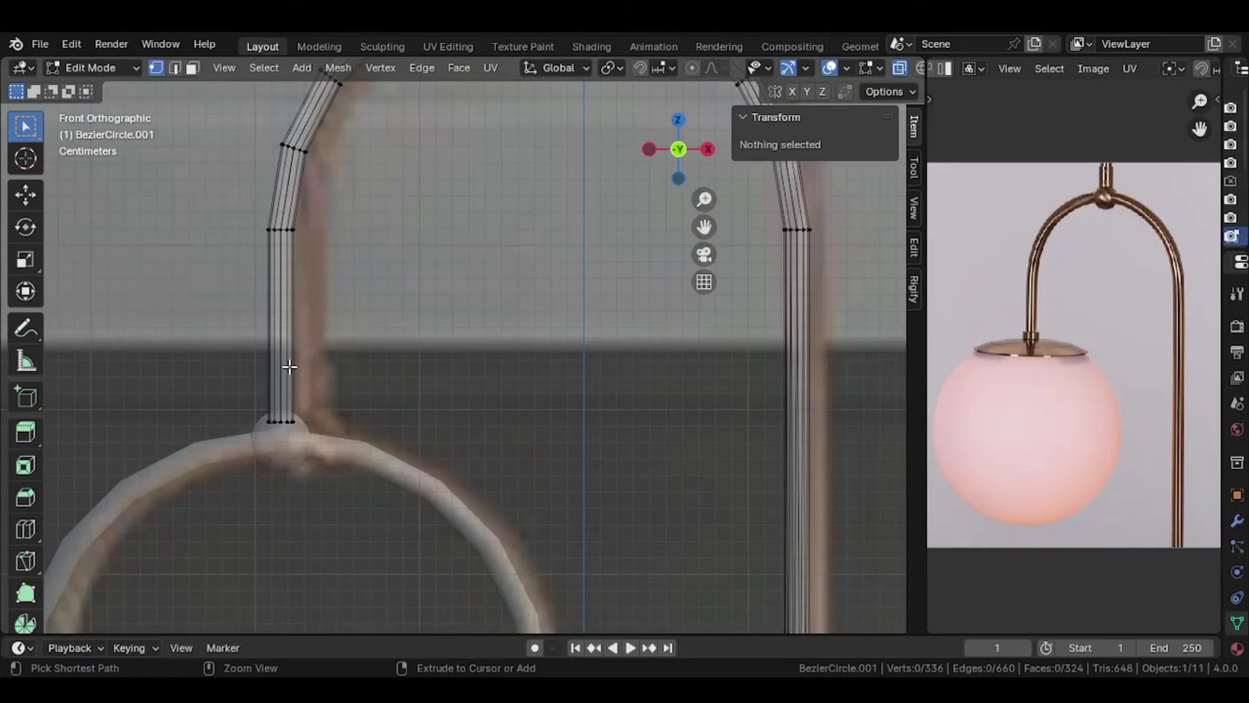
pyautogui.hotkey('ctrl', 'r')
pyautogui.click(290, 367)
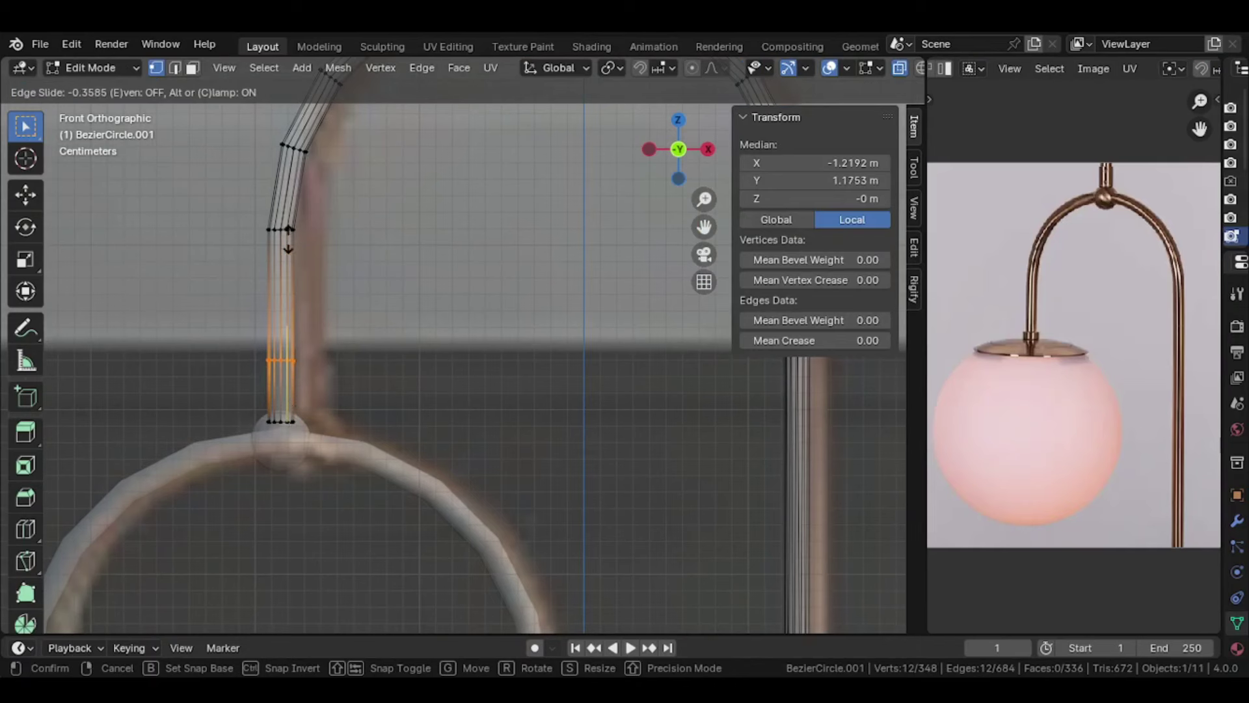
pyautogui.click(286, 225)
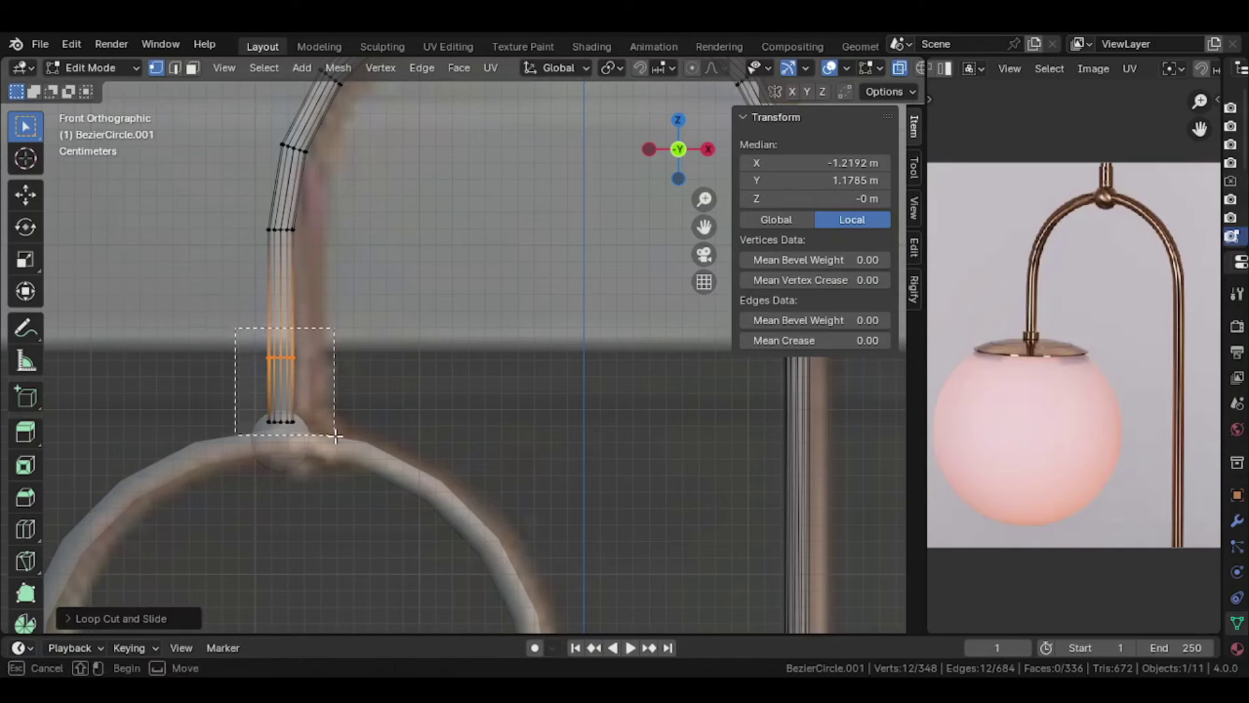
pyautogui.moveTo(236, 328); pyautogui.dragTo(338, 441)
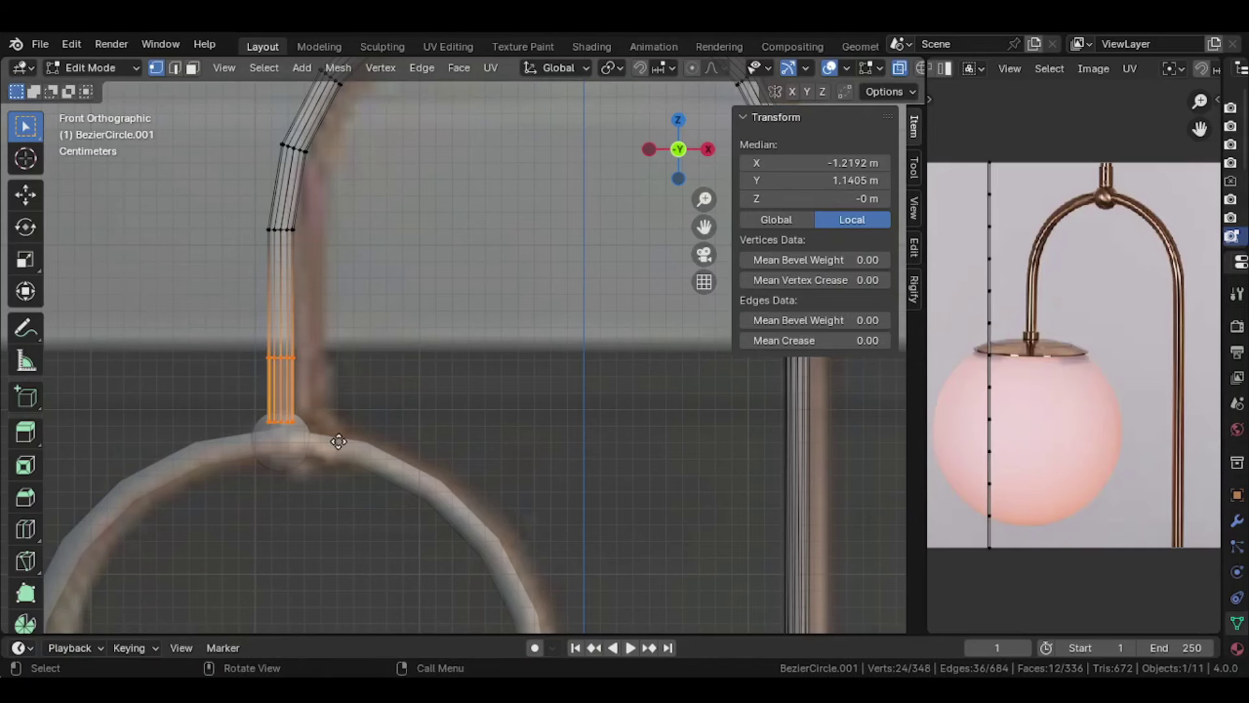
# Step: Extrude that section and scale it 1.326× horizontally into a sleeve ring, then return to Object Mode
pyautogui.press('e')
pyautogui.rightClick(338, 441)
pyautogui.press('s')
pyautogui.hotkey('shift', 'z')
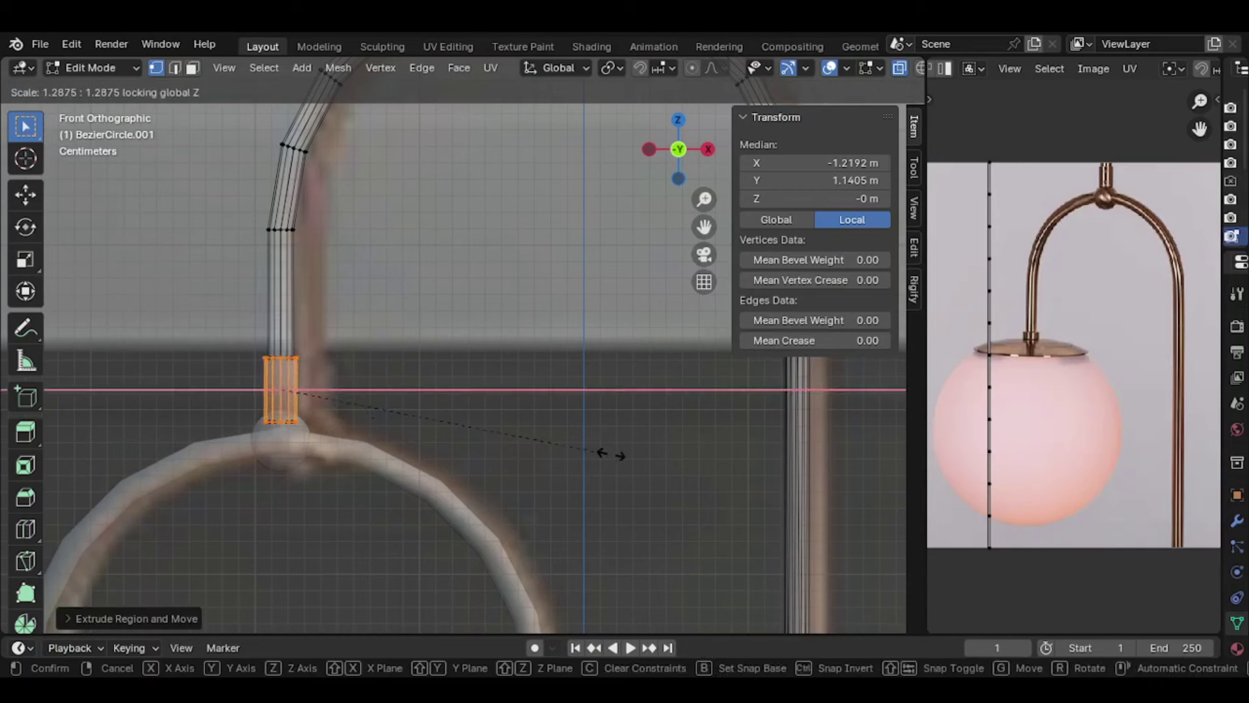
pyautogui.click(643, 455)
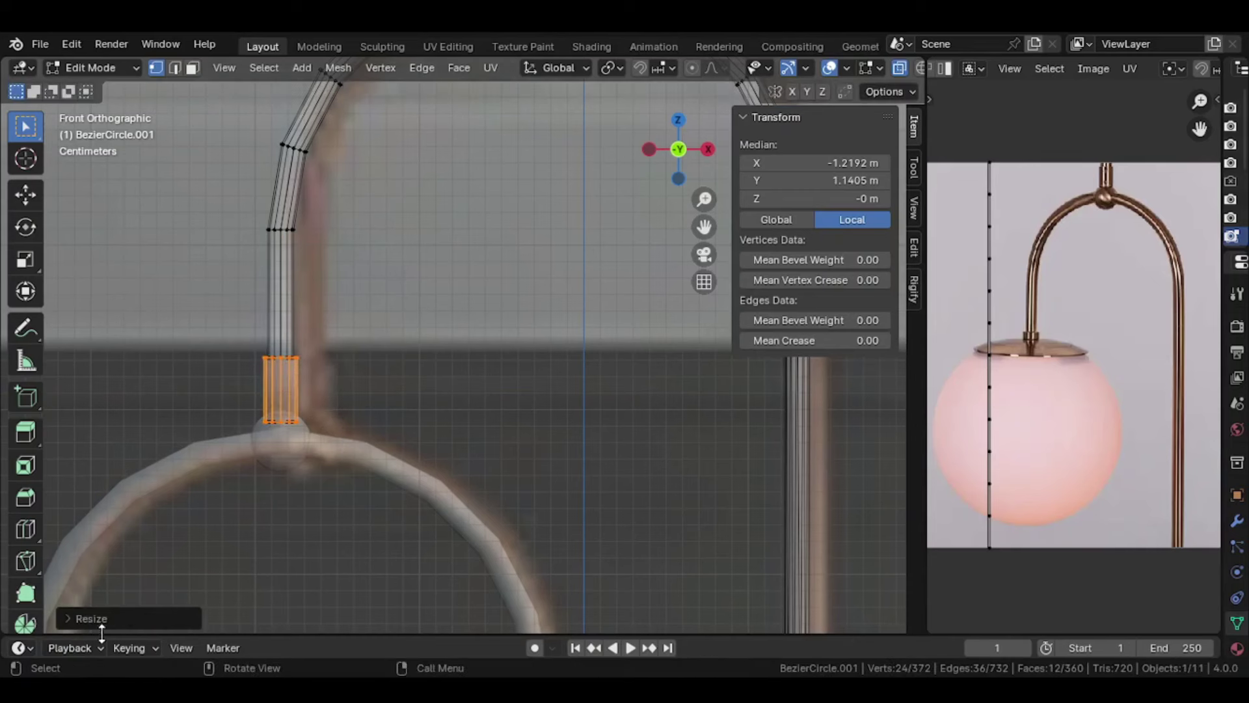
pyautogui.click(84, 615)
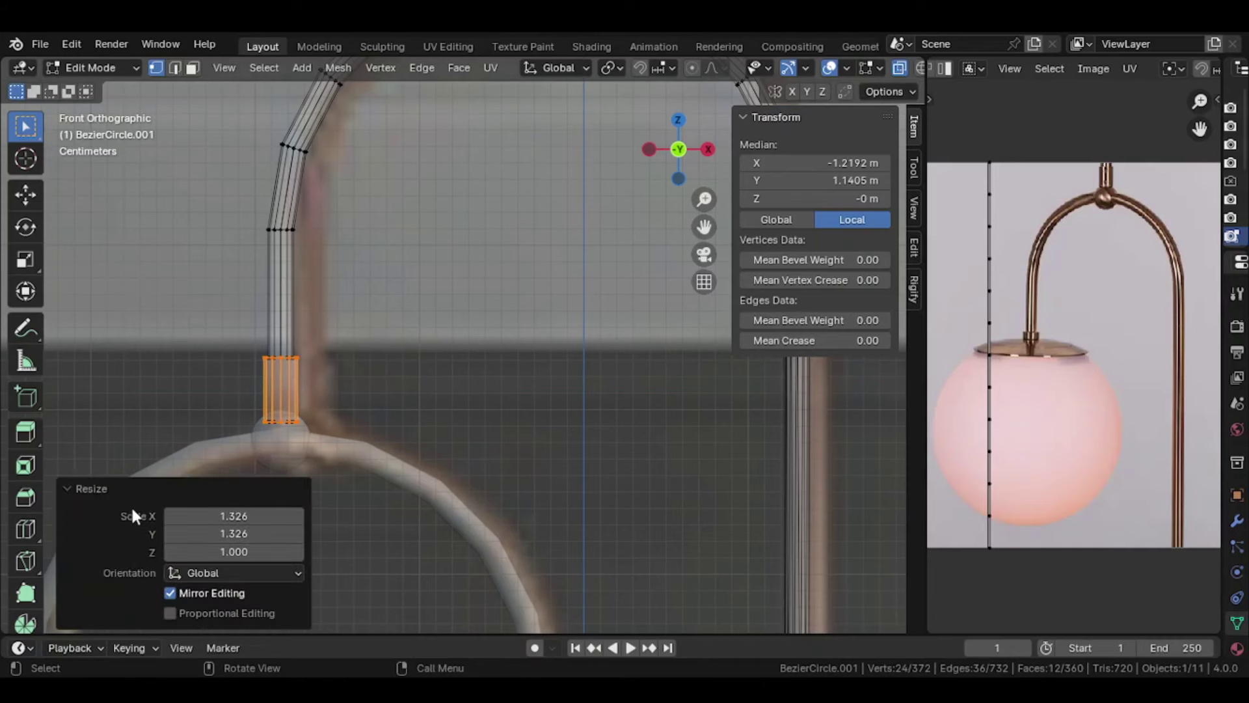
pyautogui.click(69, 488)
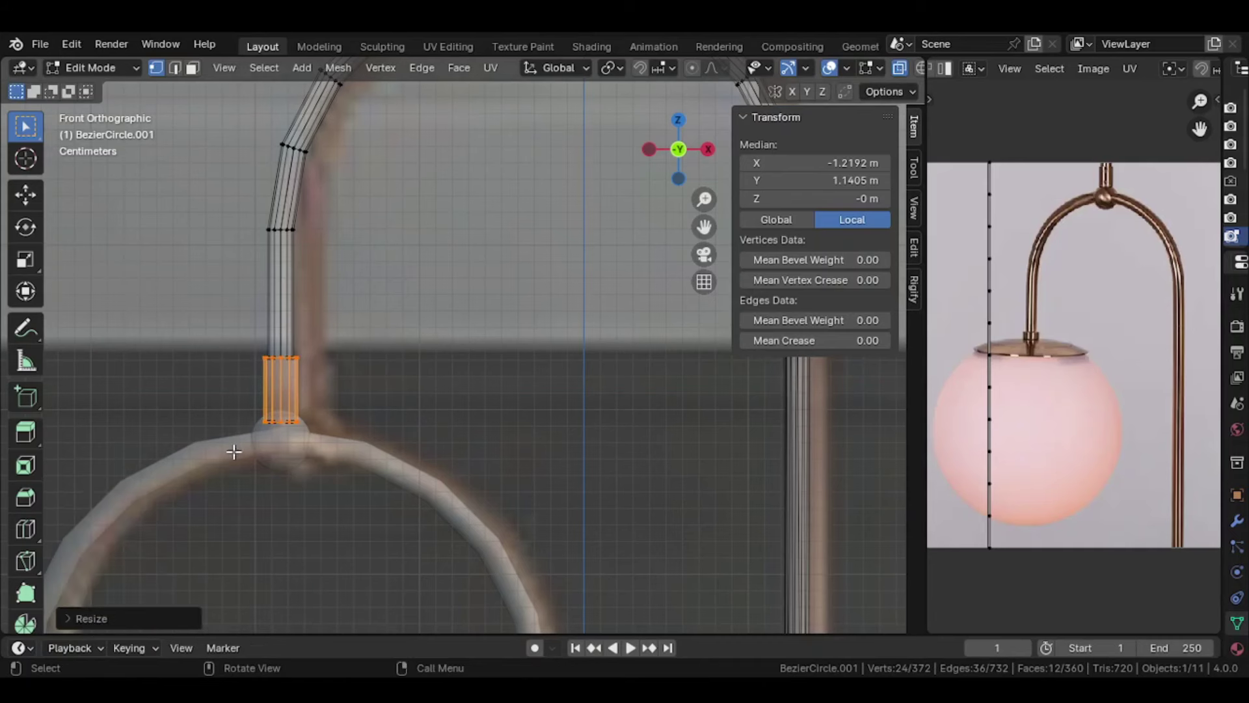
pyautogui.press('Tab')
pyautogui.scroll(-3, 398, 436)
pyautogui.scroll(-2, 397, 428)
# Step: Select the lower pipe stem (BezierCircle.002) and enter Edit Mode
pyautogui.scroll(-1, 557, 444)
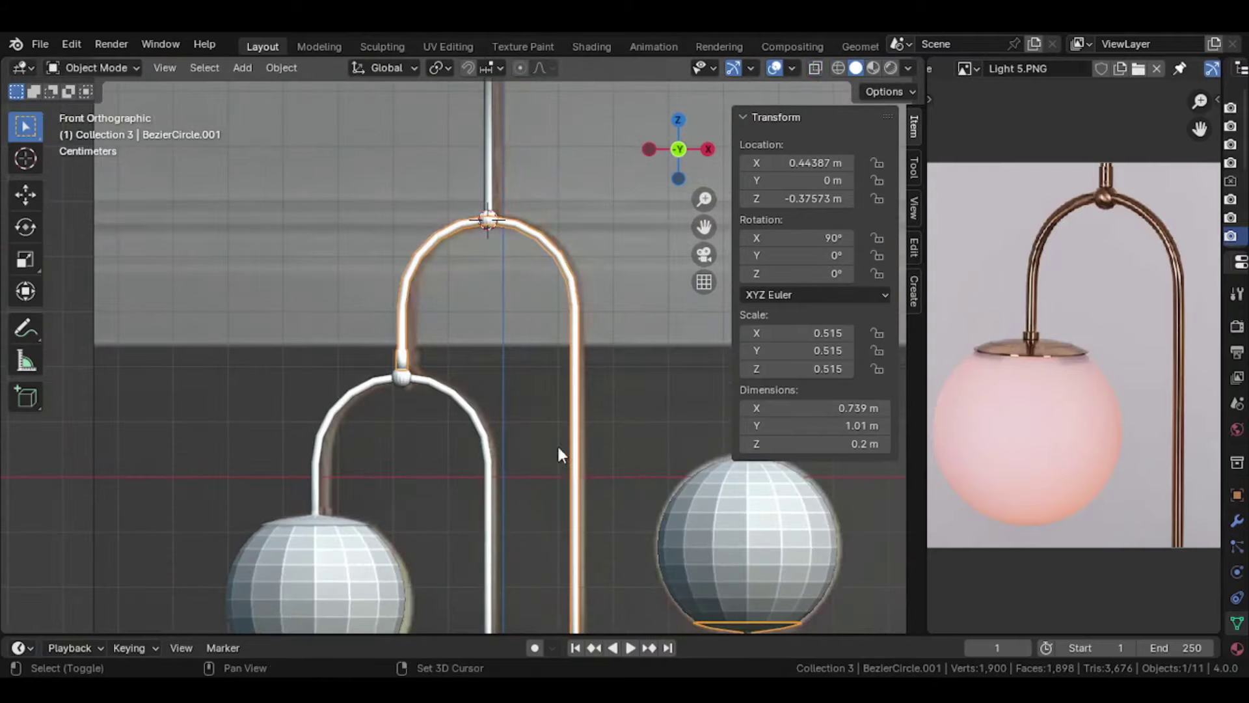
pyautogui.moveTo(557, 444)
pyautogui.keyDown('shift'); pyautogui.mouseDown(button='middle')
pyautogui.moveTo(588, 376)
pyautogui.moveTo(525, 319)
pyautogui.mouseUp(button='middle'); pyautogui.keyUp('shift')
pyautogui.scroll(2, 513, 513)
pyautogui.scroll(1, 502, 298)
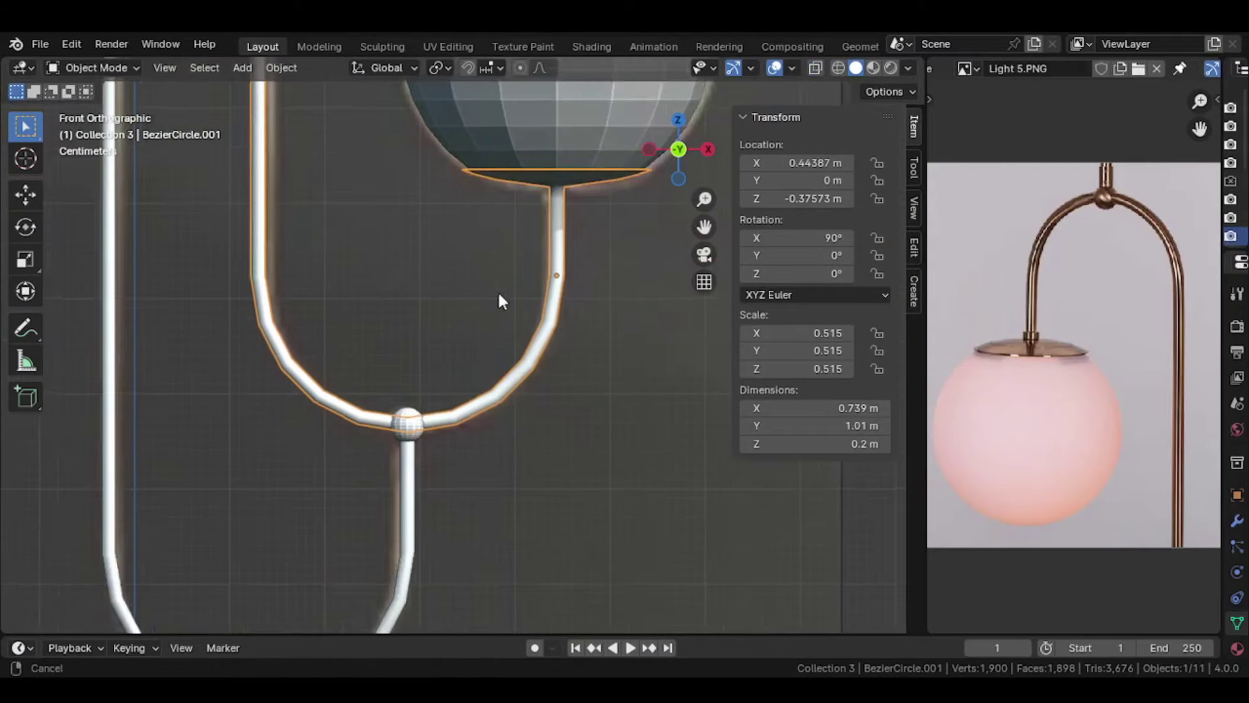
pyautogui.scroll(1, 444, 366)
pyautogui.click(432, 373)
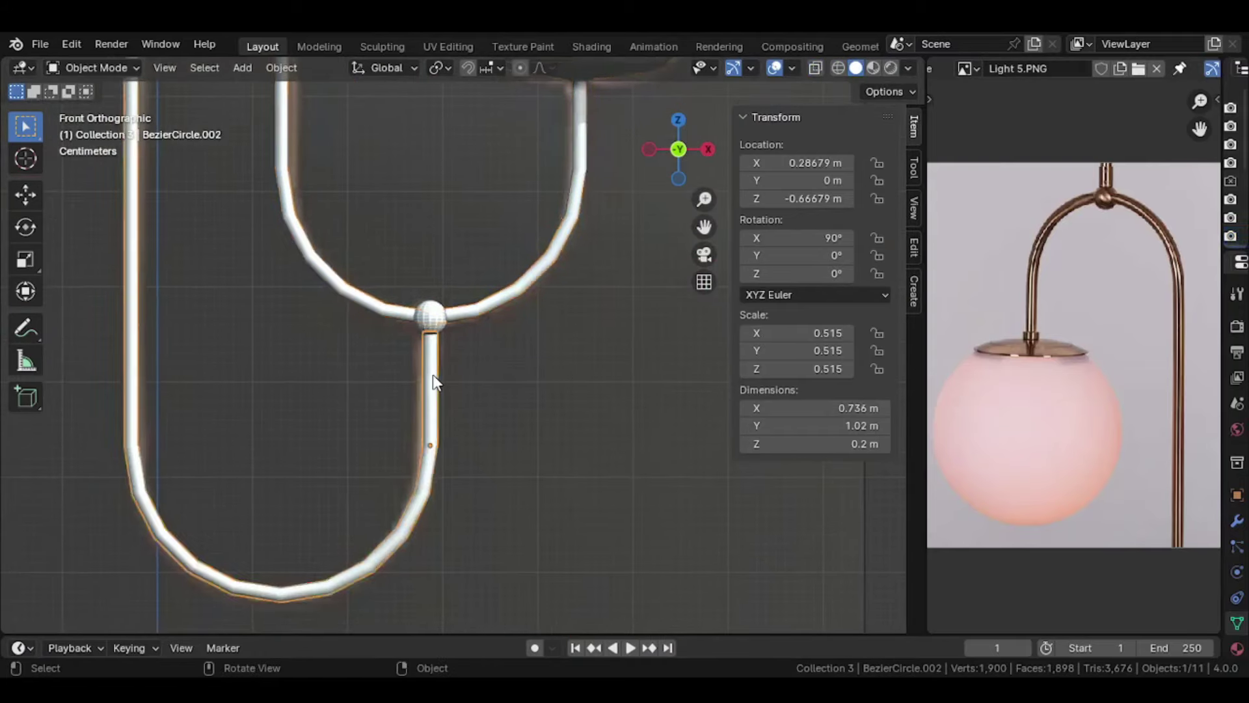
pyautogui.scroll(3, 432, 372)
pyautogui.press('Tab')
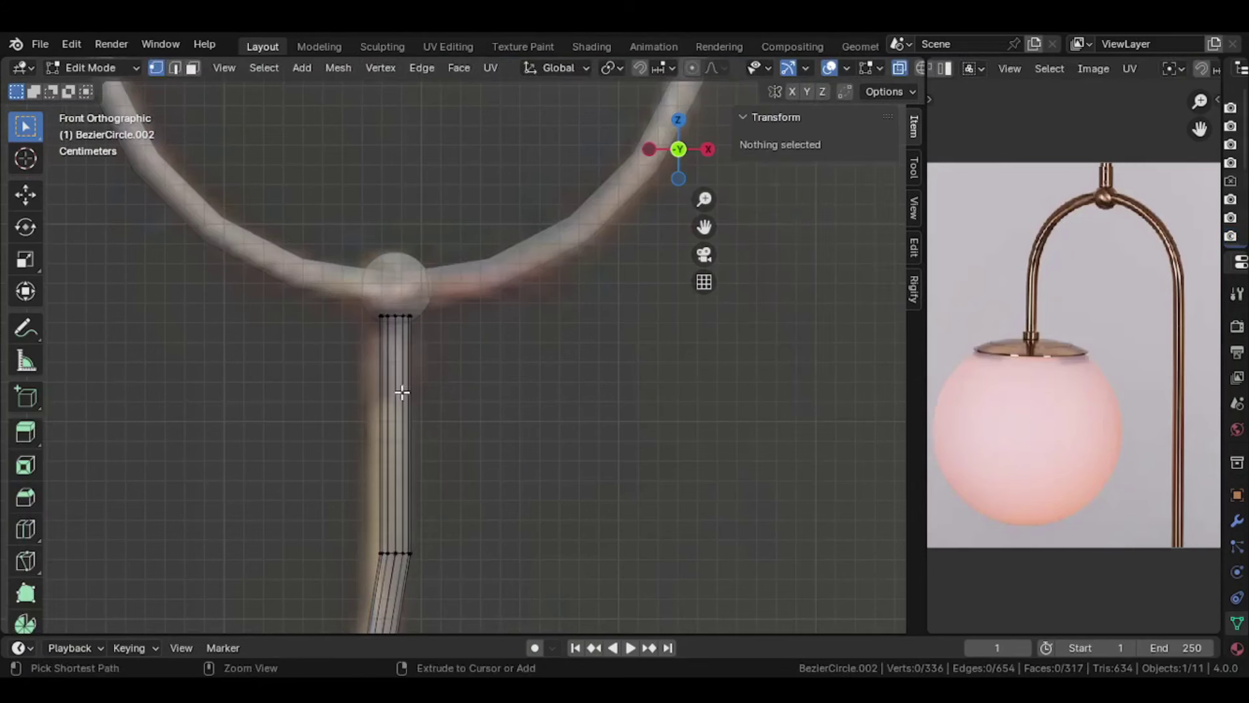
# Step: Add an edge loop just below the ball joint and select the faces between them
pyautogui.hotkey('ctrl', 'r')
pyautogui.click(403, 393)
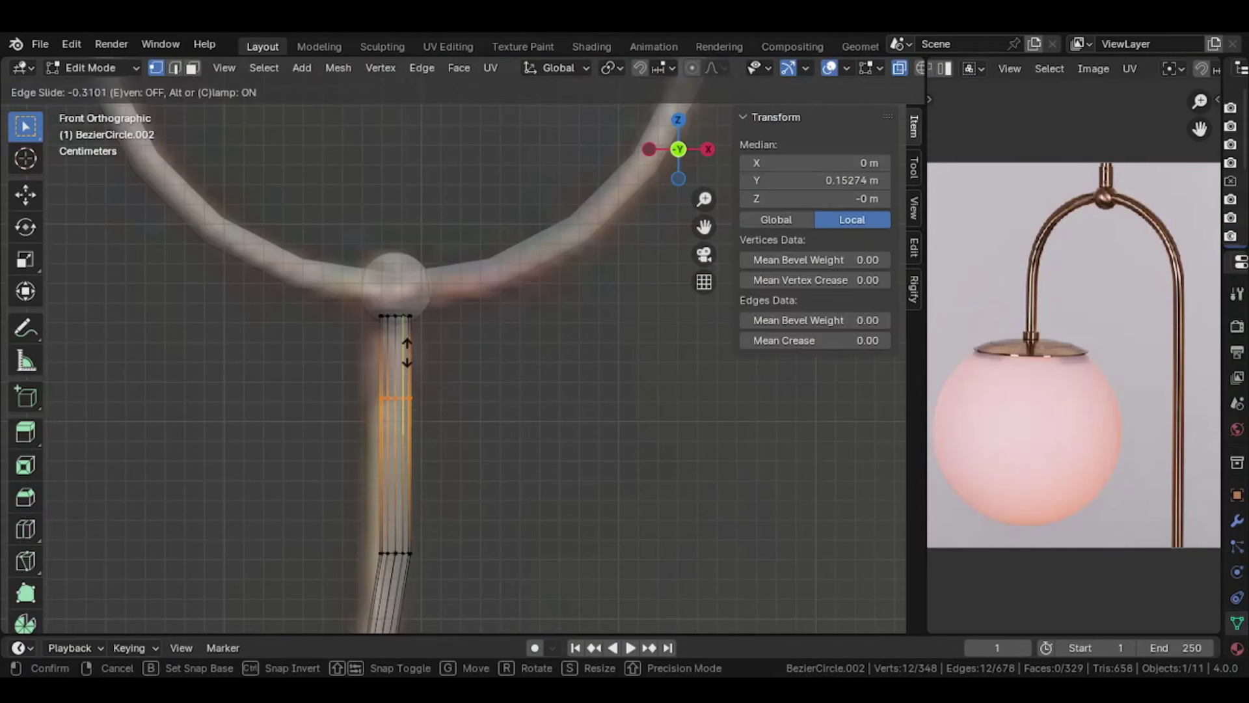
pyautogui.click(406, 348)
pyautogui.moveTo(361, 299); pyautogui.dragTo(456, 408)
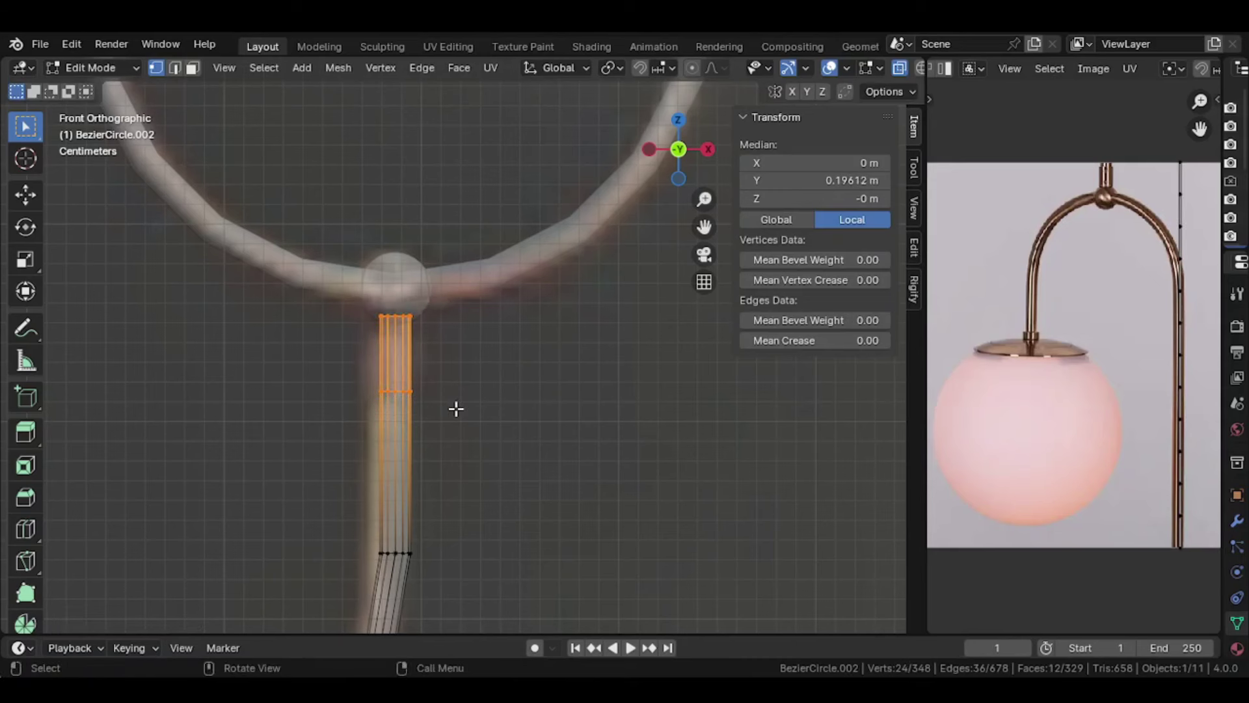
# Step: Extrude the selected faces and scale them outward with Z locked
pyautogui.press('e')
pyautogui.rightClick(457, 409)
pyautogui.press('s')
pyautogui.hotkey('shift', 'z')
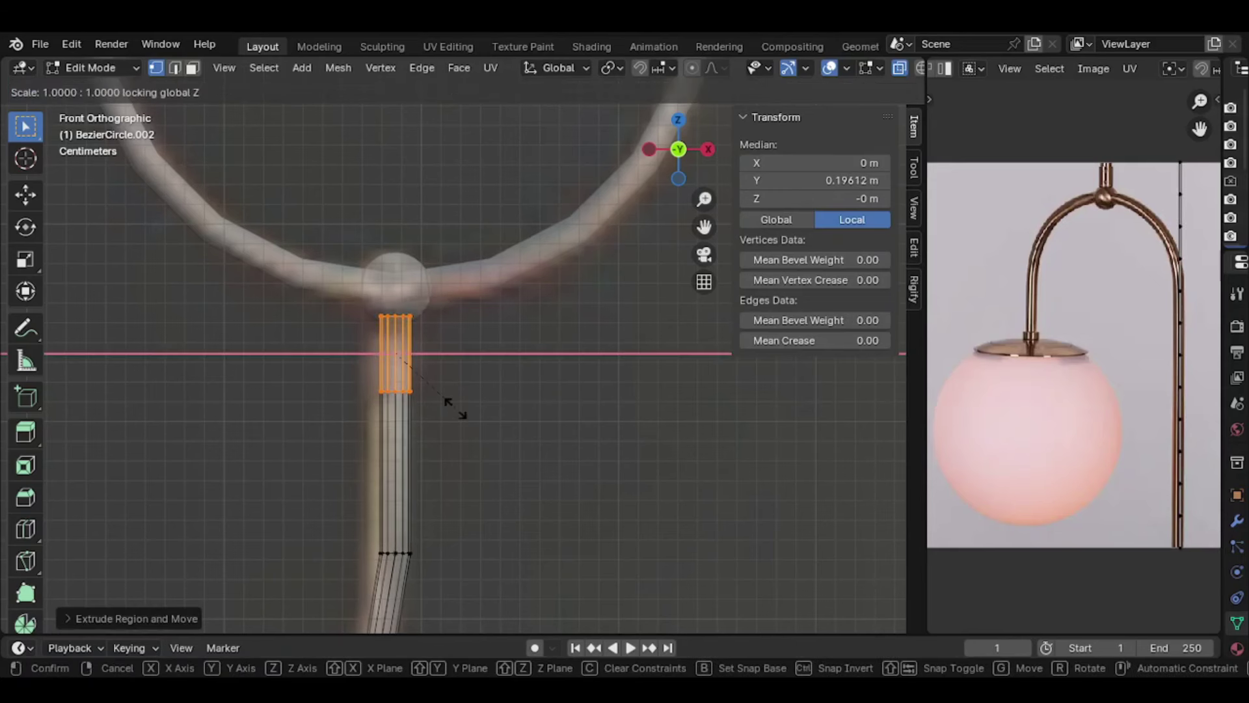
pyautogui.click(525, 424)
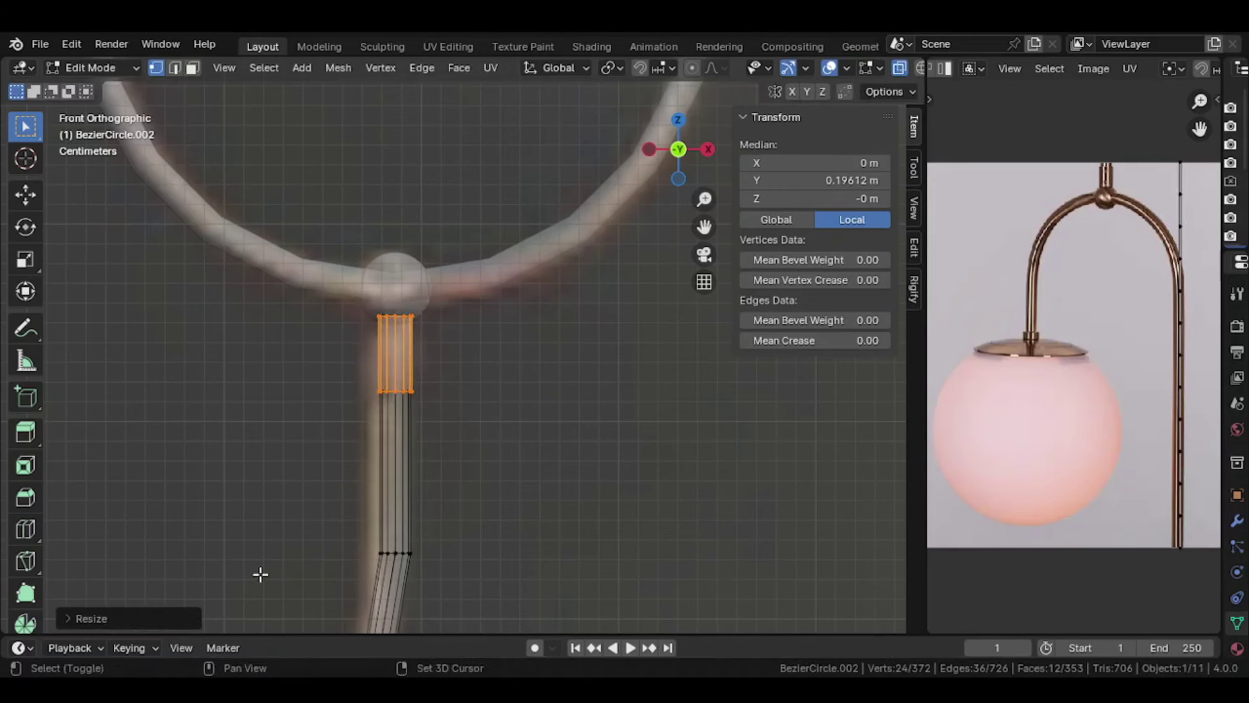
# Step: Set the Resize scale X/Y to 1.326 and return to Object Mode
pyautogui.click(116, 620)
pyautogui.click(205, 516)
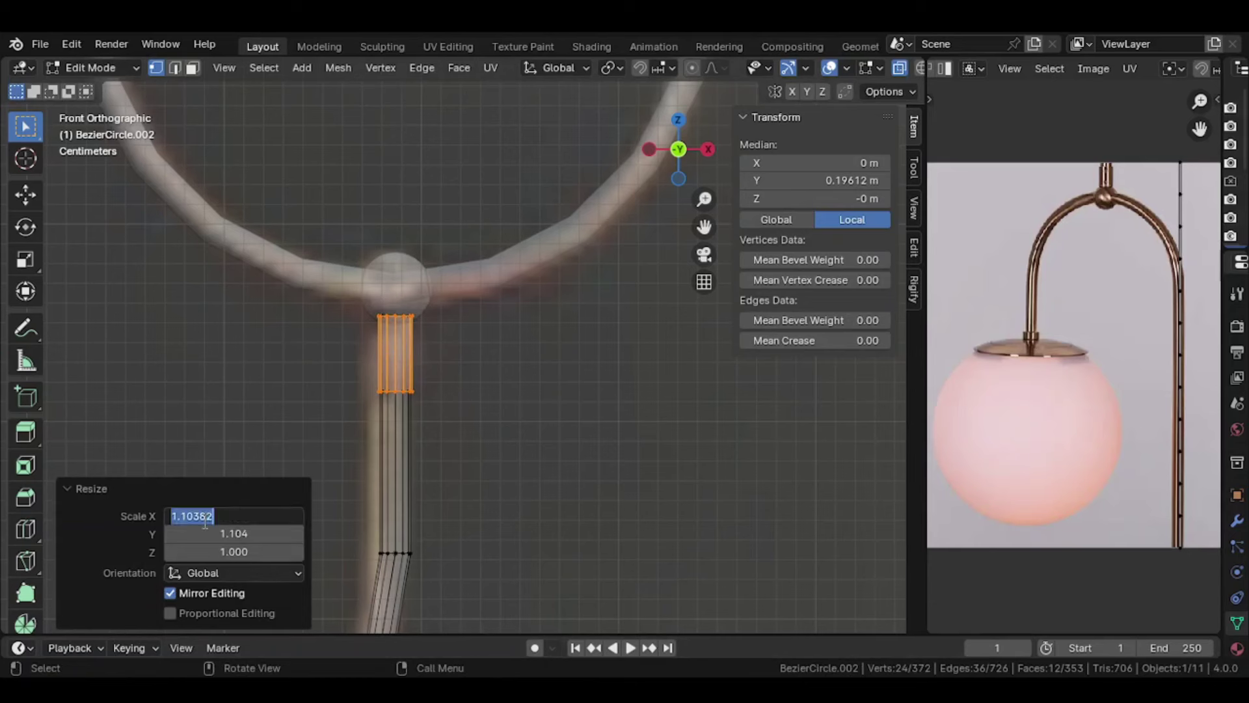
pyautogui.click(223, 514)
pyautogui.press('Return')
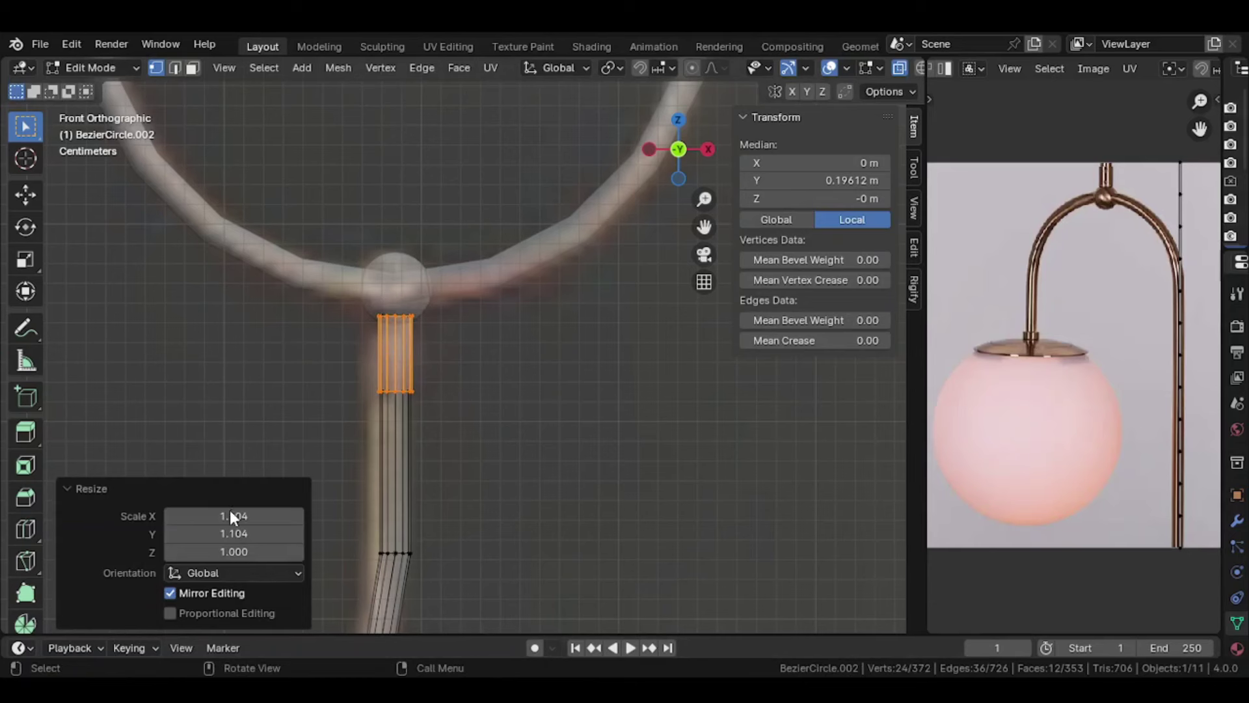
pyautogui.moveTo(218, 516); pyautogui.dragTo(222, 517)
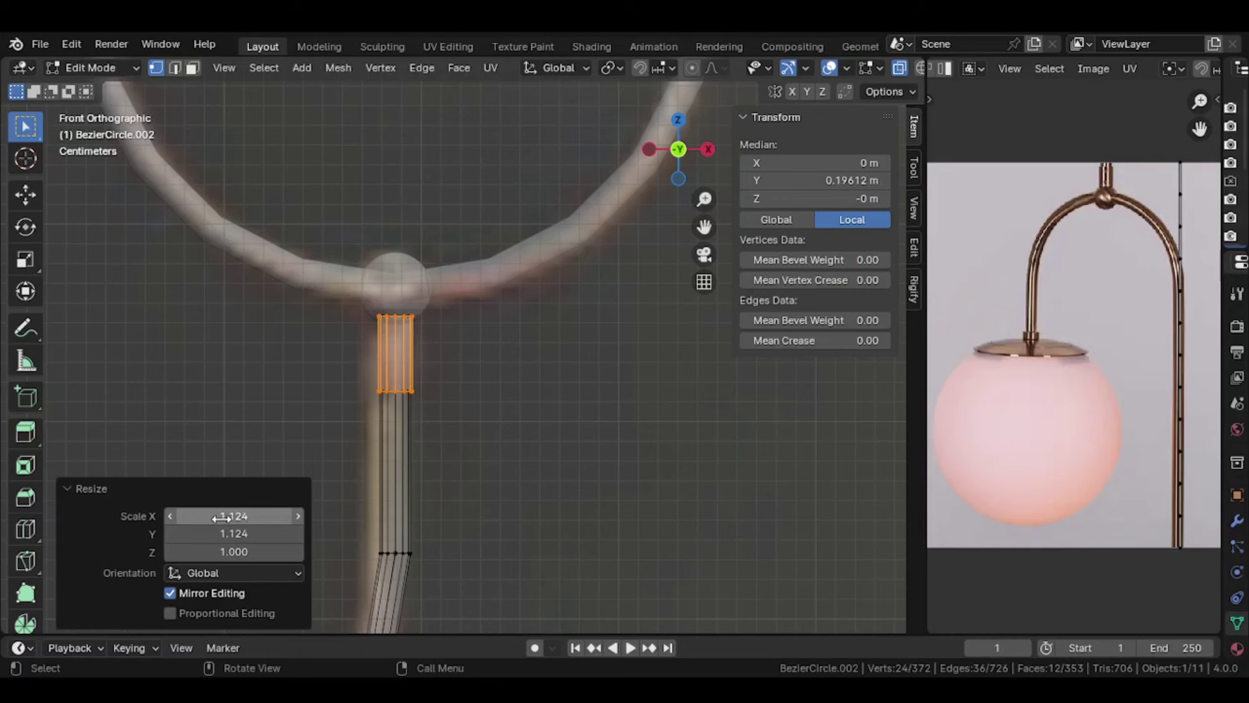
pyautogui.click(221, 518)
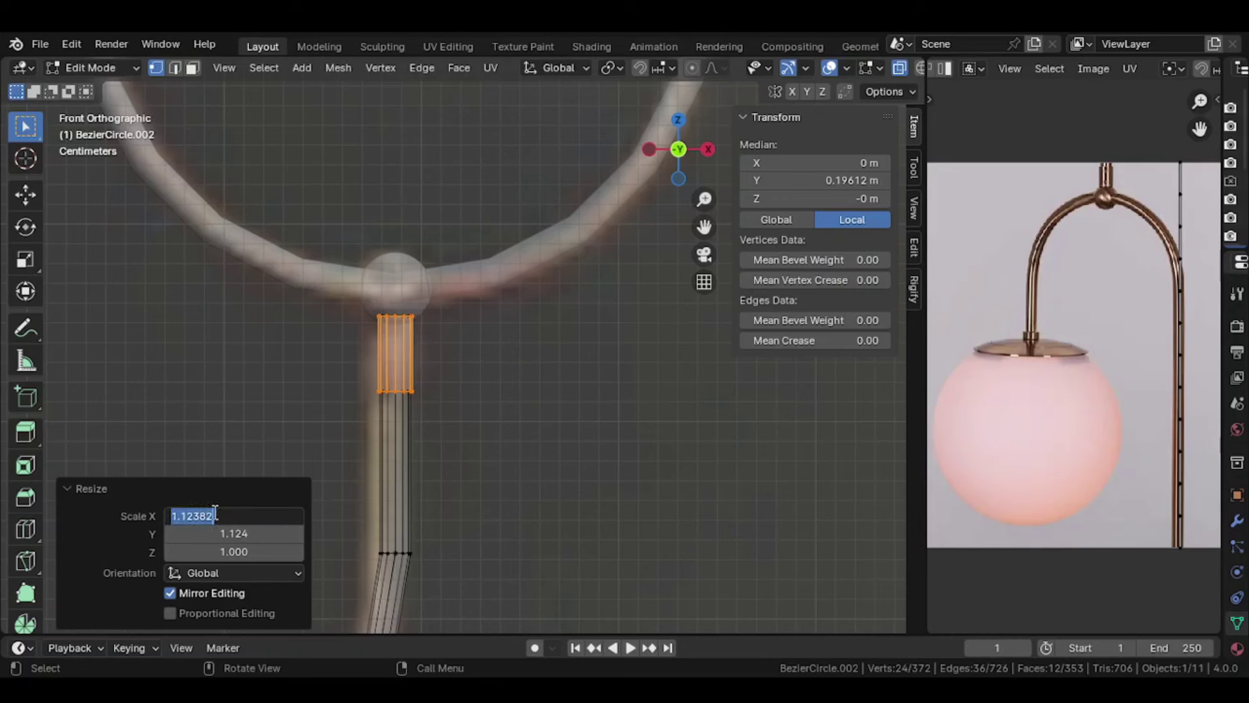
pyautogui.write('1.326')
pyautogui.press('Return')
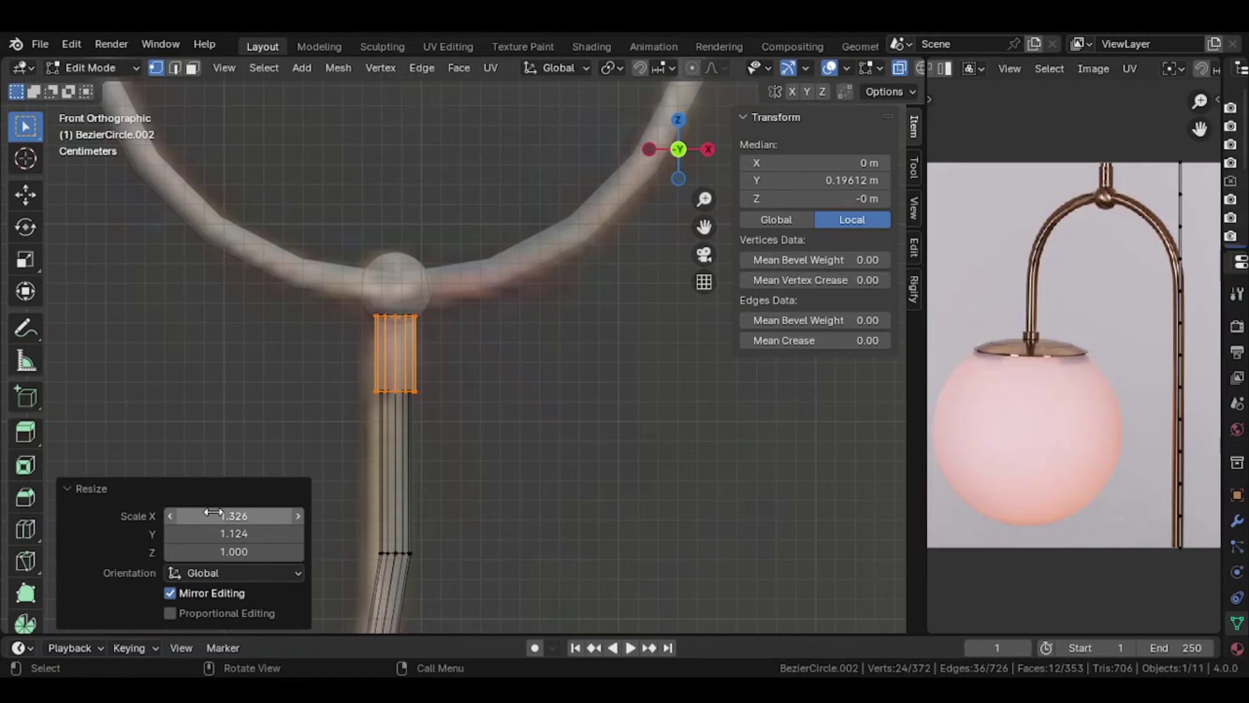
pyautogui.press('Tab')
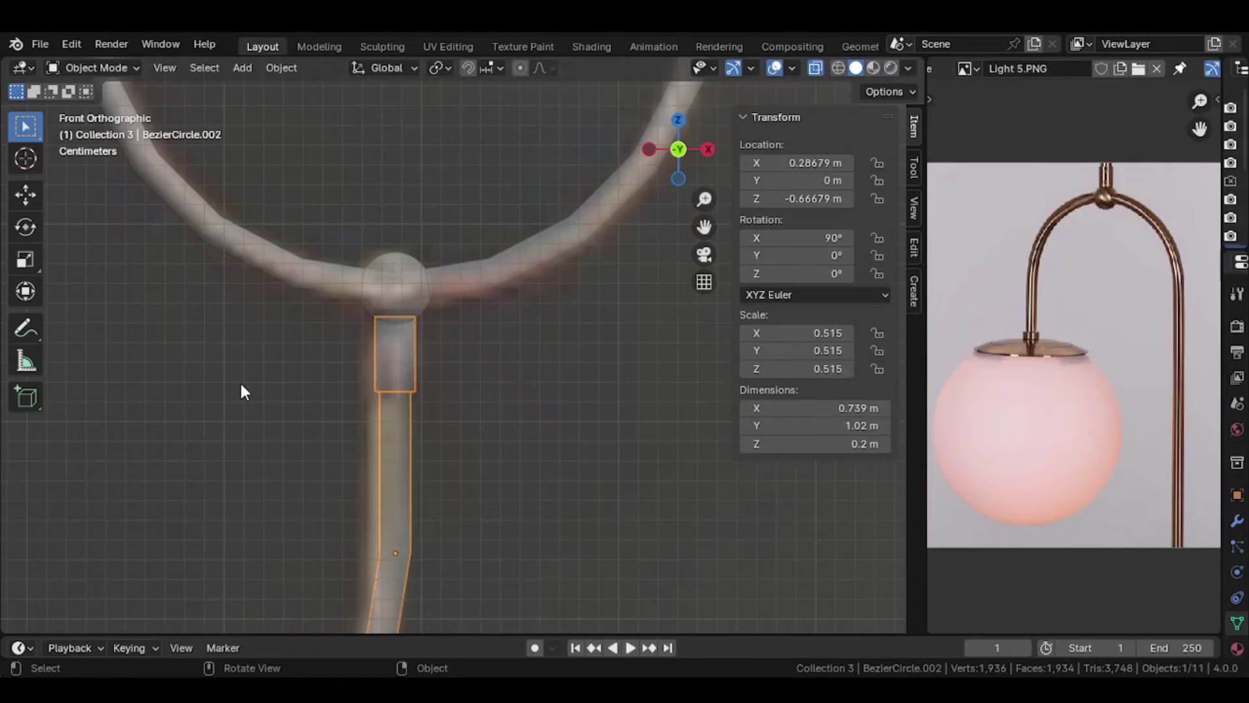
# Step: Apply Shade Smooth to the right sphere globe
pyautogui.click(255, 388)
pyautogui.scroll(-6, 255, 394)
pyautogui.scroll(-2, 261, 402)
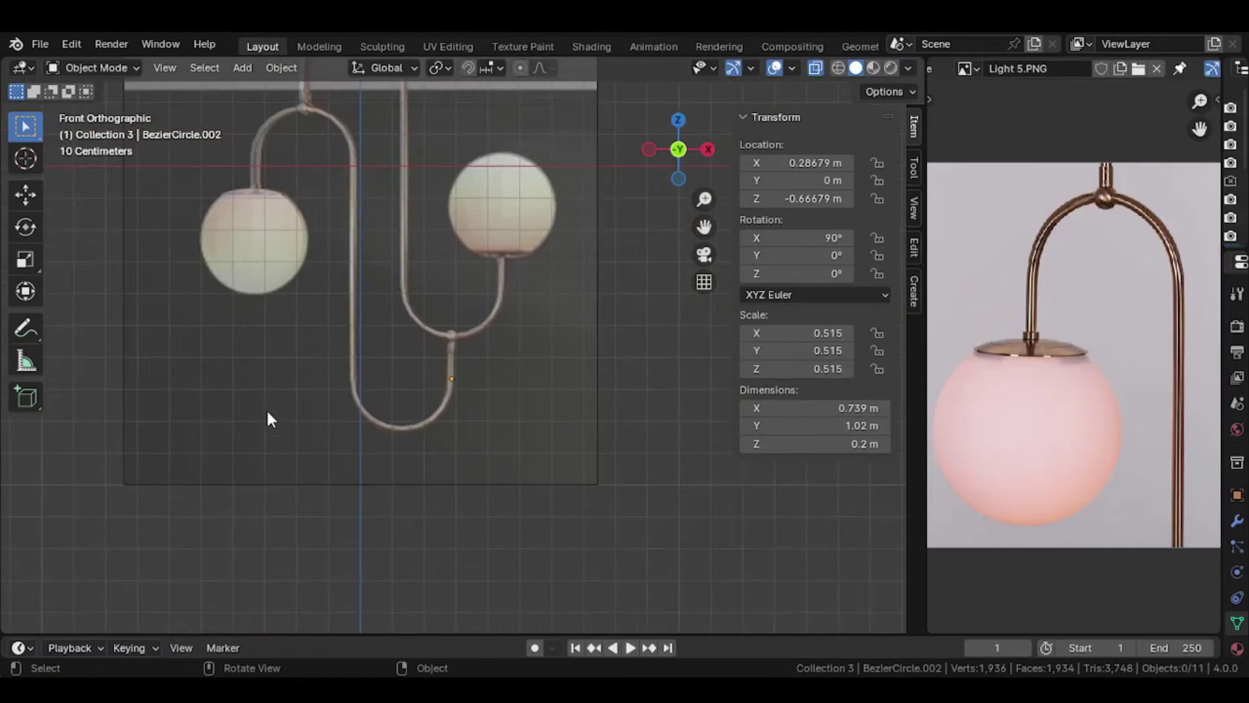
pyautogui.moveTo(268, 408)
pyautogui.keyDown('shift'); pyautogui.mouseDown(button='middle')
pyautogui.moveTo(388, 220)
pyautogui.moveTo(443, 294)
pyautogui.moveTo(453, 438)
pyautogui.moveTo(443, 307)
pyautogui.mouseUp(button='middle'); pyautogui.keyUp('shift')
pyautogui.scroll(-1, 462, 438)
pyautogui.scroll(-1, 459, 435)
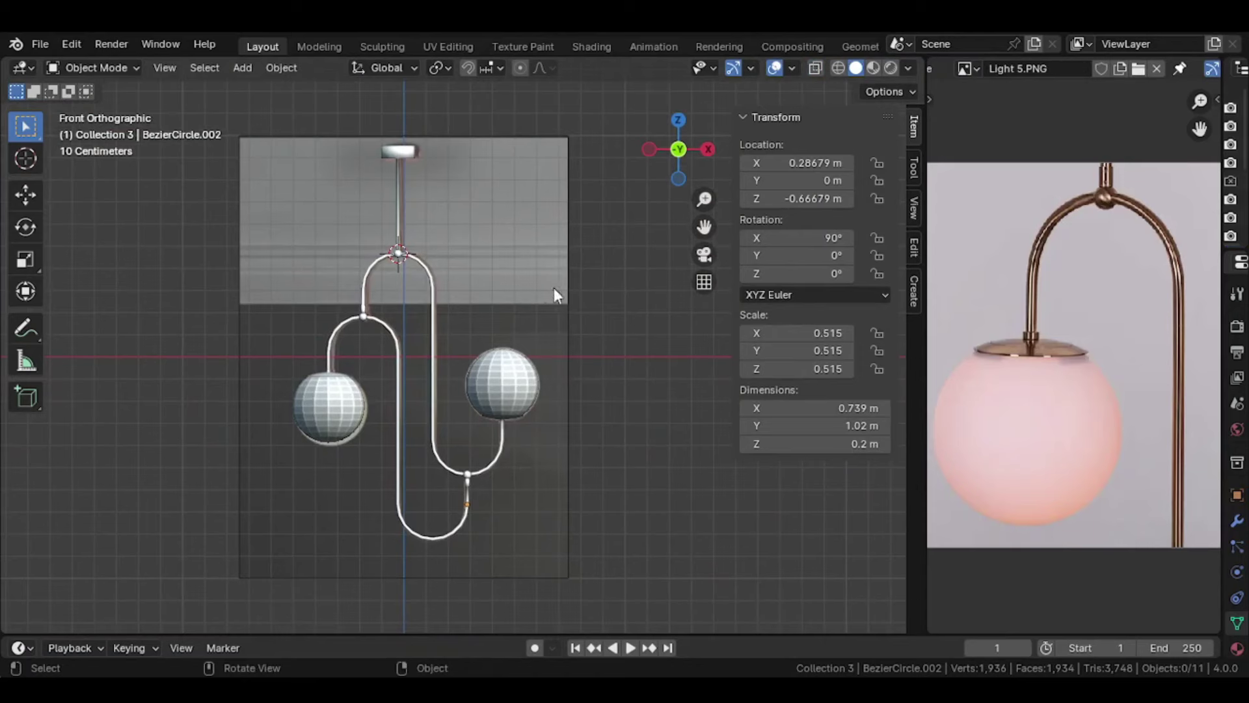
pyautogui.moveTo(477, 351)
pyautogui.mouseDown(button='middle')
pyautogui.moveTo(566, 329)
pyautogui.moveTo(490, 330)
pyautogui.moveTo(356, 261)
pyautogui.moveTo(558, 268)
pyautogui.moveTo(530, 371)
pyautogui.mouseUp(button='middle')
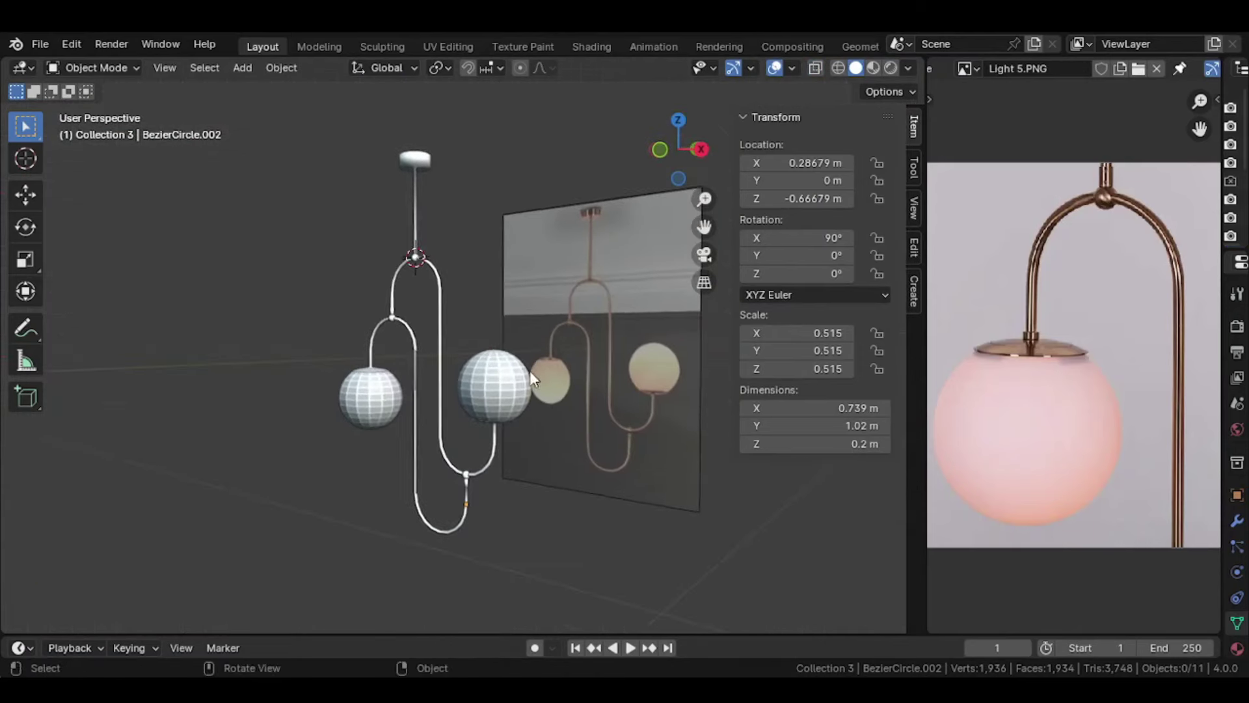
pyautogui.click(522, 377)
pyautogui.rightClick(517, 371)
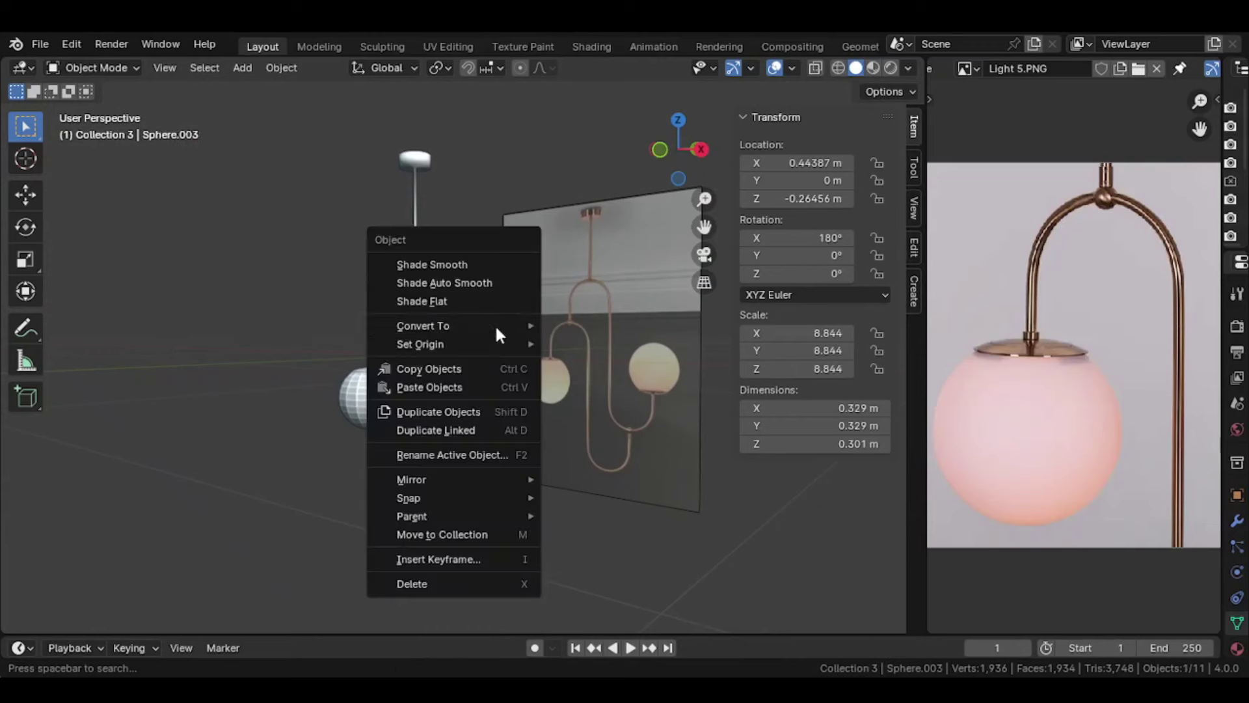
pyautogui.click(471, 264)
# Step: Apply Shade Smooth to the left sphere globe
pyautogui.moveTo(305, 497); pyautogui.dragTo(309, 447, button='middle')
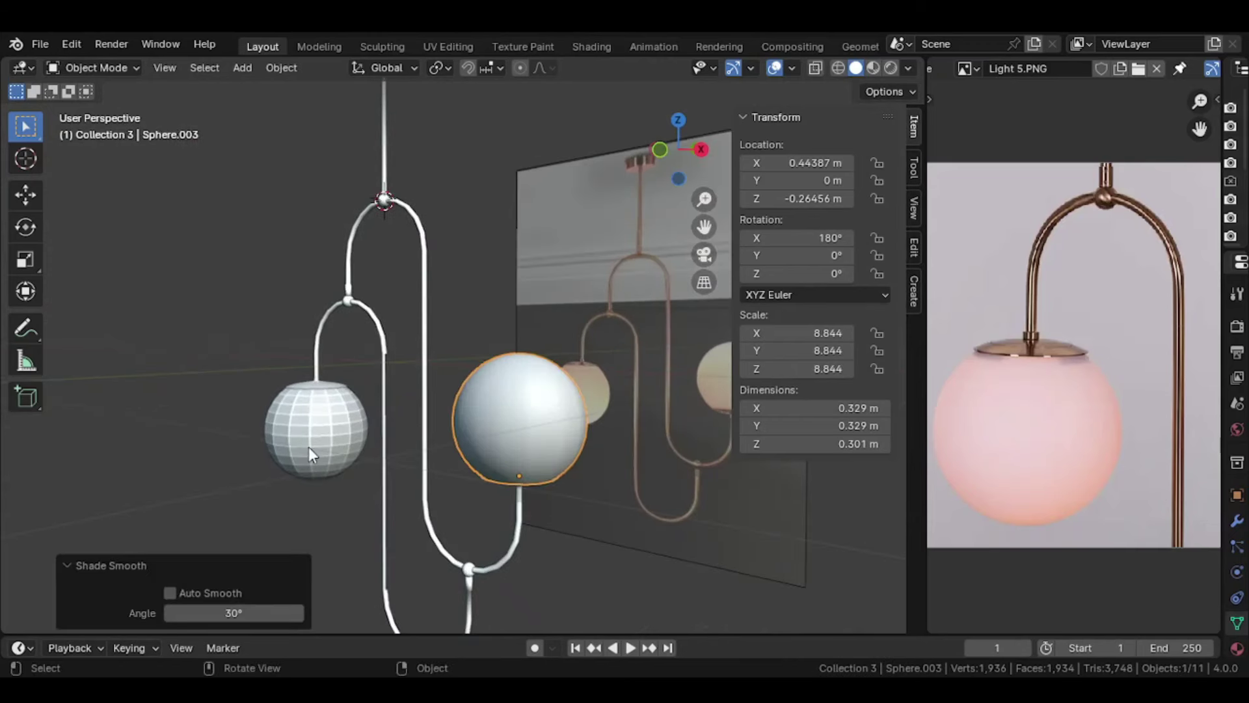
pyautogui.click(310, 417)
pyautogui.rightClick(310, 393)
pyautogui.click(287, 335)
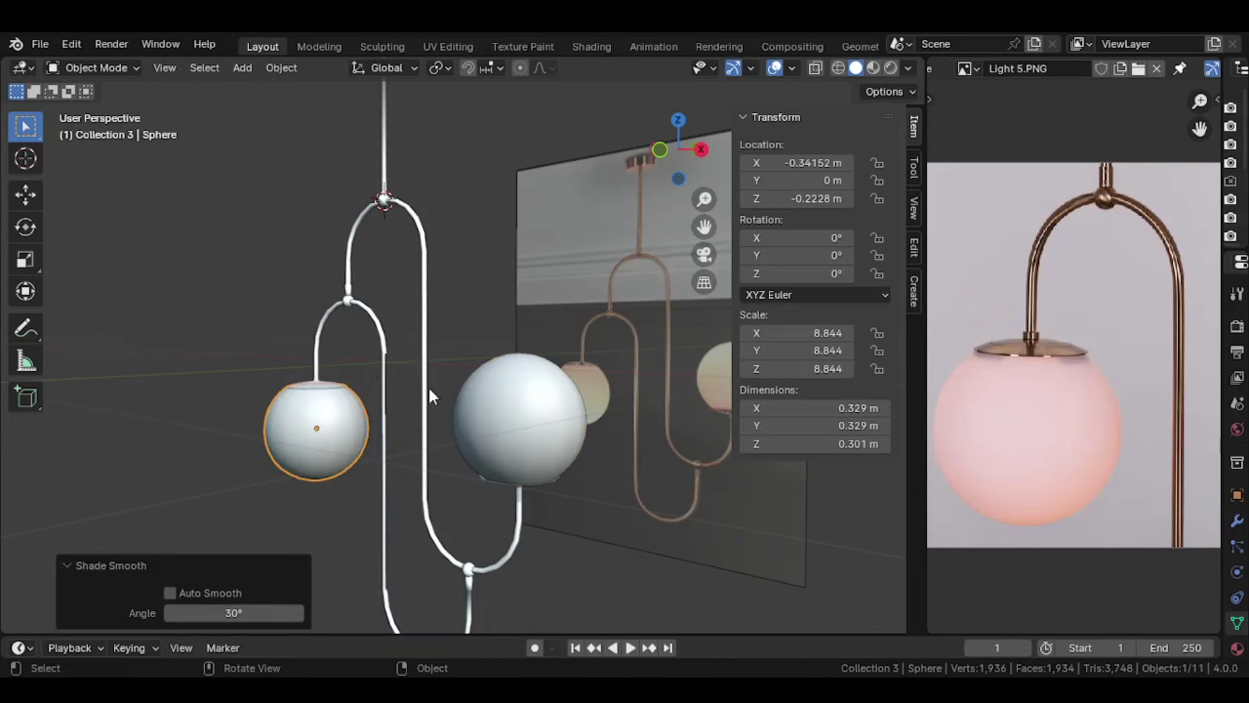
# Step: Select the lower pipe object and orbit around it
pyautogui.scroll(2, 428, 386)
pyautogui.scroll(2, 411, 394)
pyautogui.scroll(1, 326, 387)
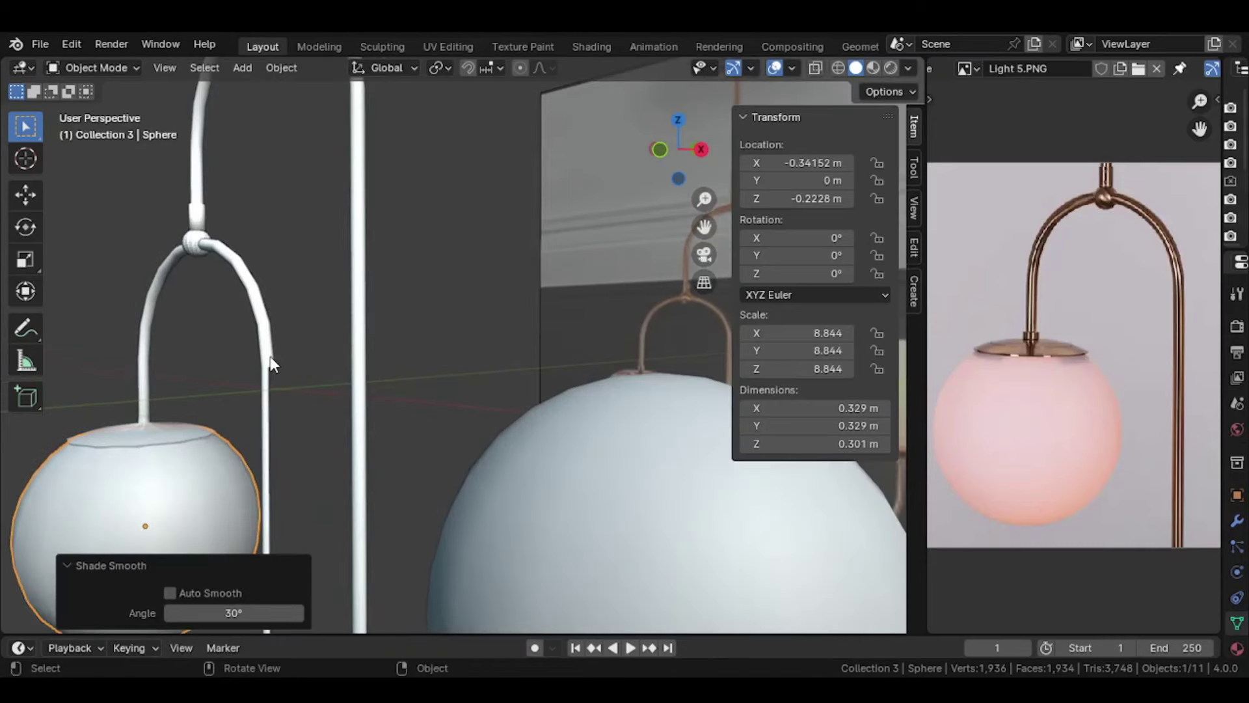
pyautogui.click(338, 357)
pyautogui.moveTo(361, 369)
pyautogui.mouseDown(button='middle')
pyautogui.moveTo(410, 435)
pyautogui.moveTo(337, 397)
pyautogui.mouseUp(button='middle')
pyautogui.scroll(2, 335, 401)
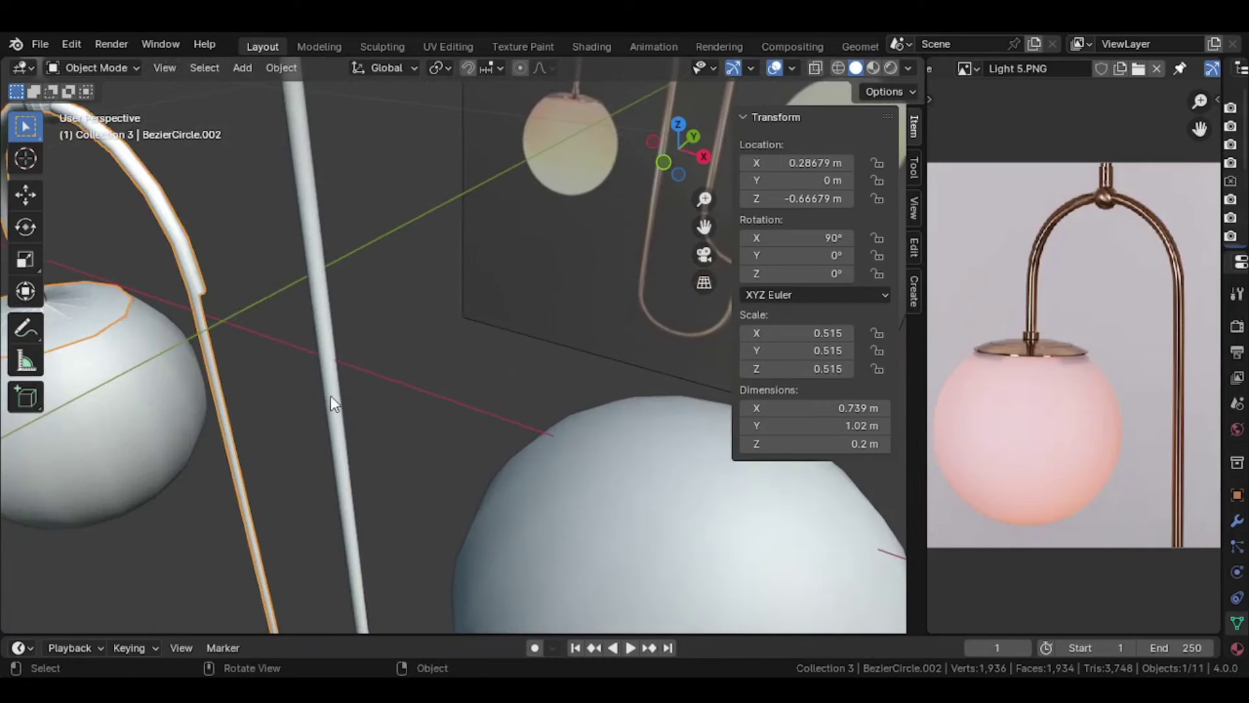
# Step: Delete the faces of the lower pipe's long descending stretch
pyautogui.press('Tab')
pyautogui.moveTo(245, 360)
pyautogui.mouseDown(button='middle')
pyautogui.moveTo(270, 423)
pyautogui.moveTo(352, 442)
pyautogui.moveTo(458, 410)
pyautogui.moveTo(396, 362)
pyautogui.moveTo(315, 482)
pyautogui.mouseUp(button='middle')
pyautogui.press('3')
pyautogui.hotkey('alt', 'z')
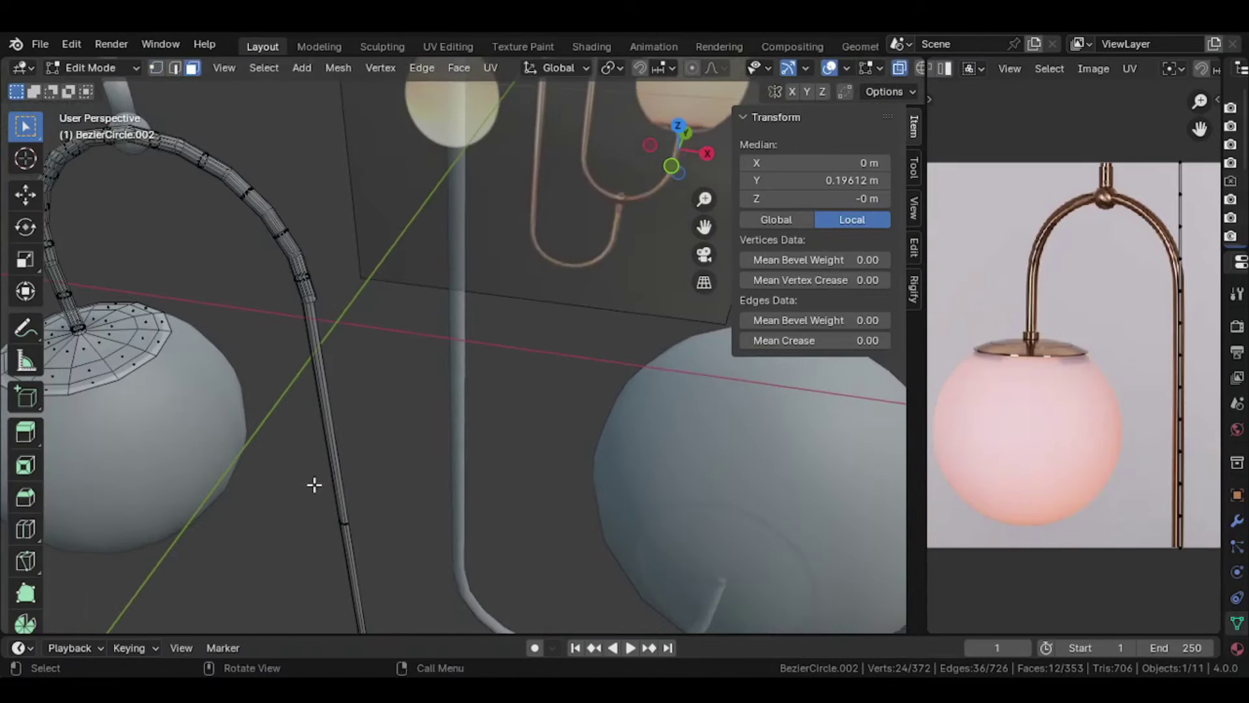
pyautogui.moveTo(312, 488); pyautogui.dragTo(385, 527)
pyautogui.press('x')
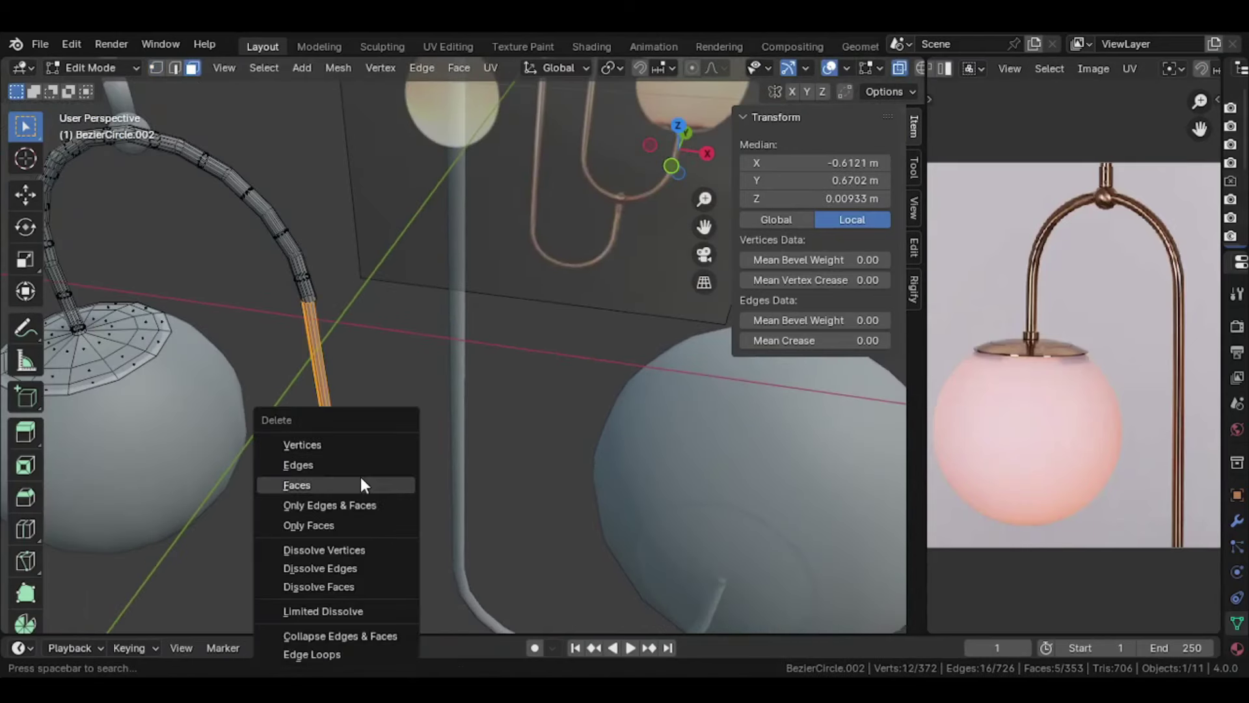
pyautogui.click(362, 485)
pyautogui.scroll(-3, 369, 460)
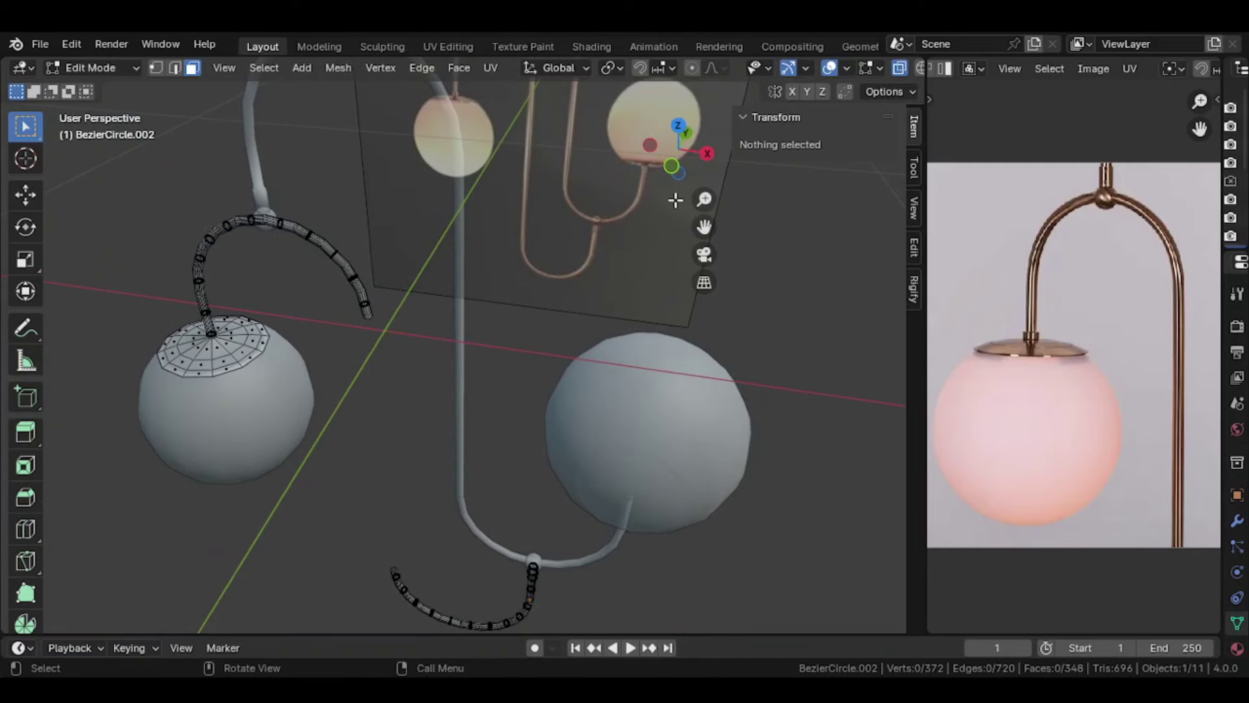
# Step: Bridge the upper and lower open tube ends with LoopTools in front view, then return to Object Mode
pyautogui.click(672, 166)
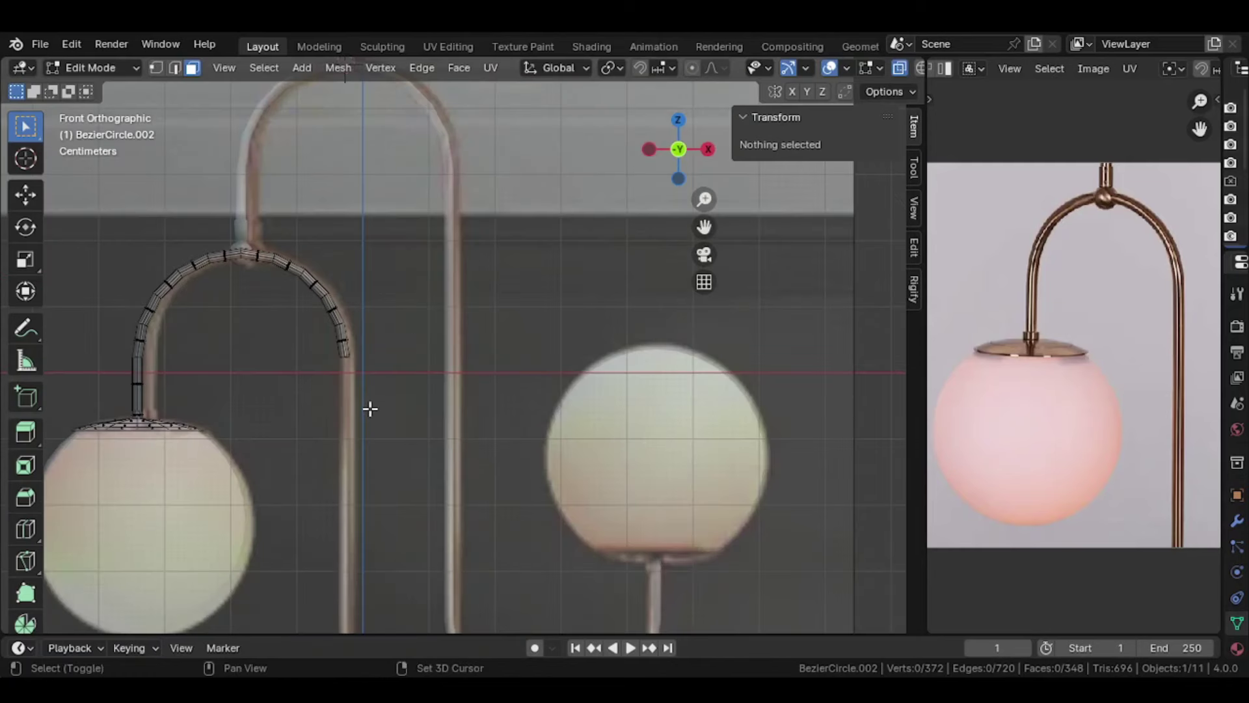
pyautogui.keyDown('shift'); pyautogui.moveTo(368, 407); pyautogui.dragTo(501, 201, button='middle'); pyautogui.keyUp('shift')
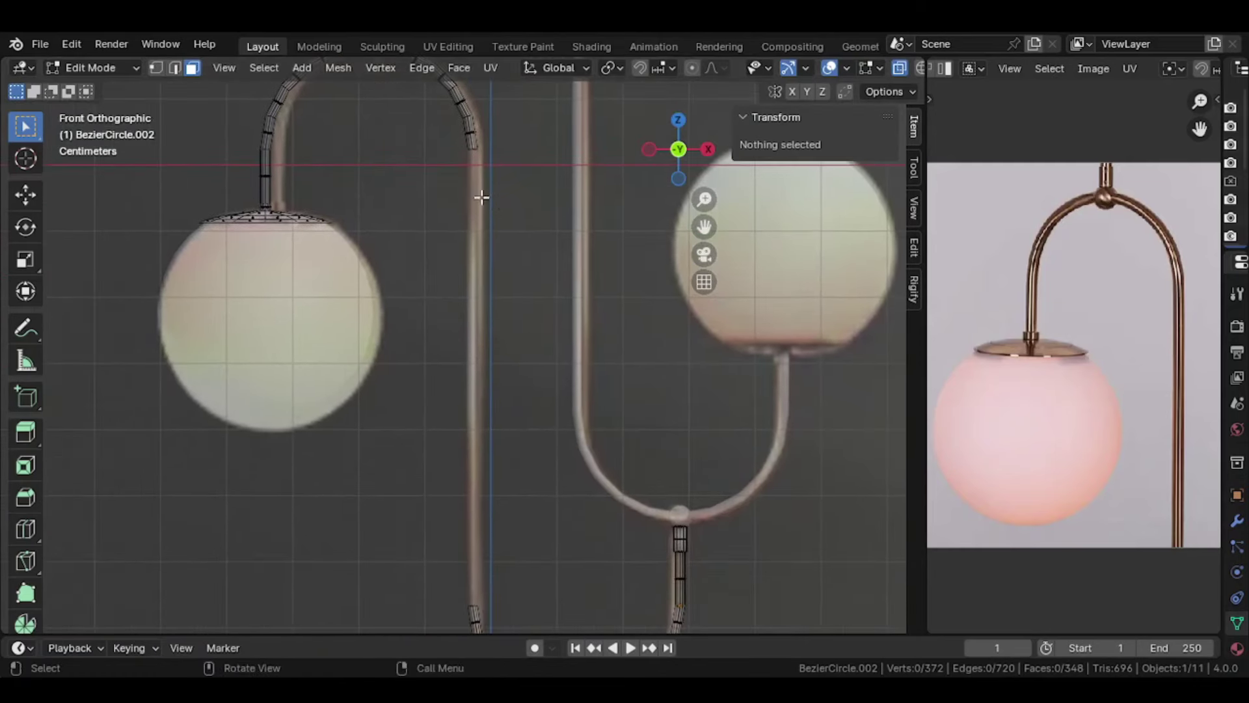
pyautogui.press('1')
pyautogui.moveTo(451, 137); pyautogui.dragTo(519, 179)
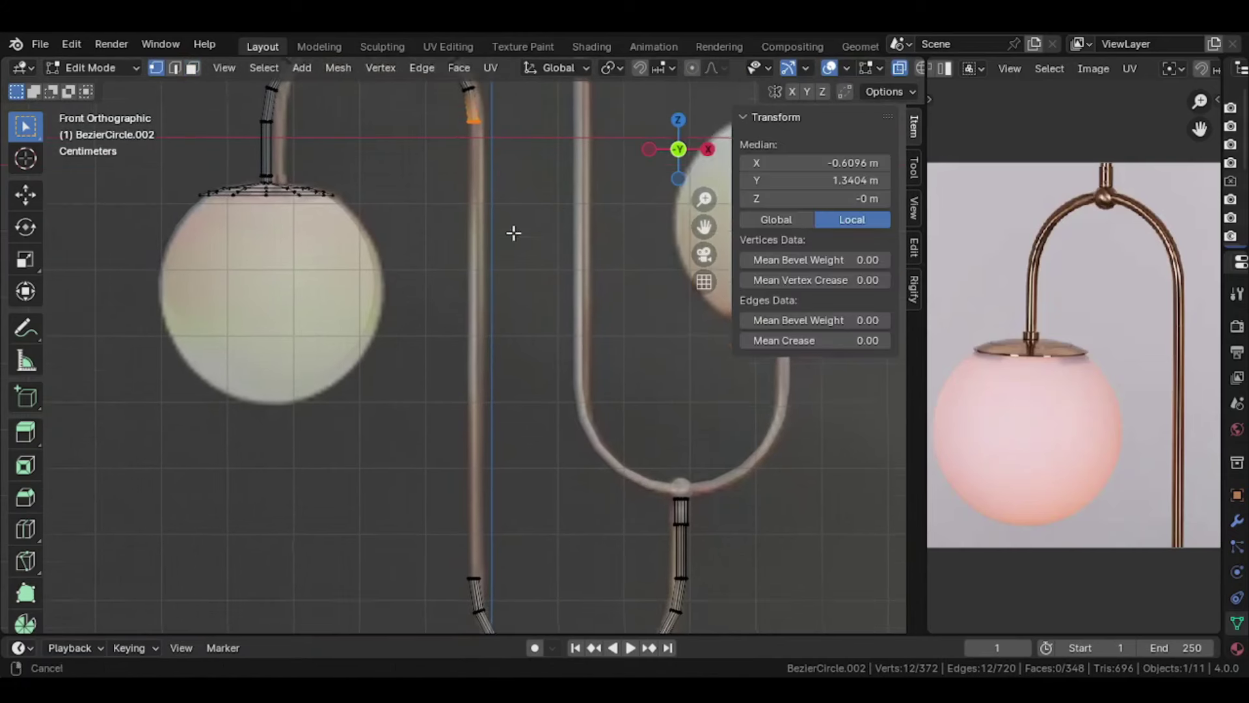
pyautogui.keyDown('shift'); pyautogui.scroll(-5, 513, 232); pyautogui.keyUp('shift')
pyautogui.keyDown('shift'); pyautogui.moveTo(452, 429); pyautogui.dragTo(505, 459); pyautogui.keyUp('shift')
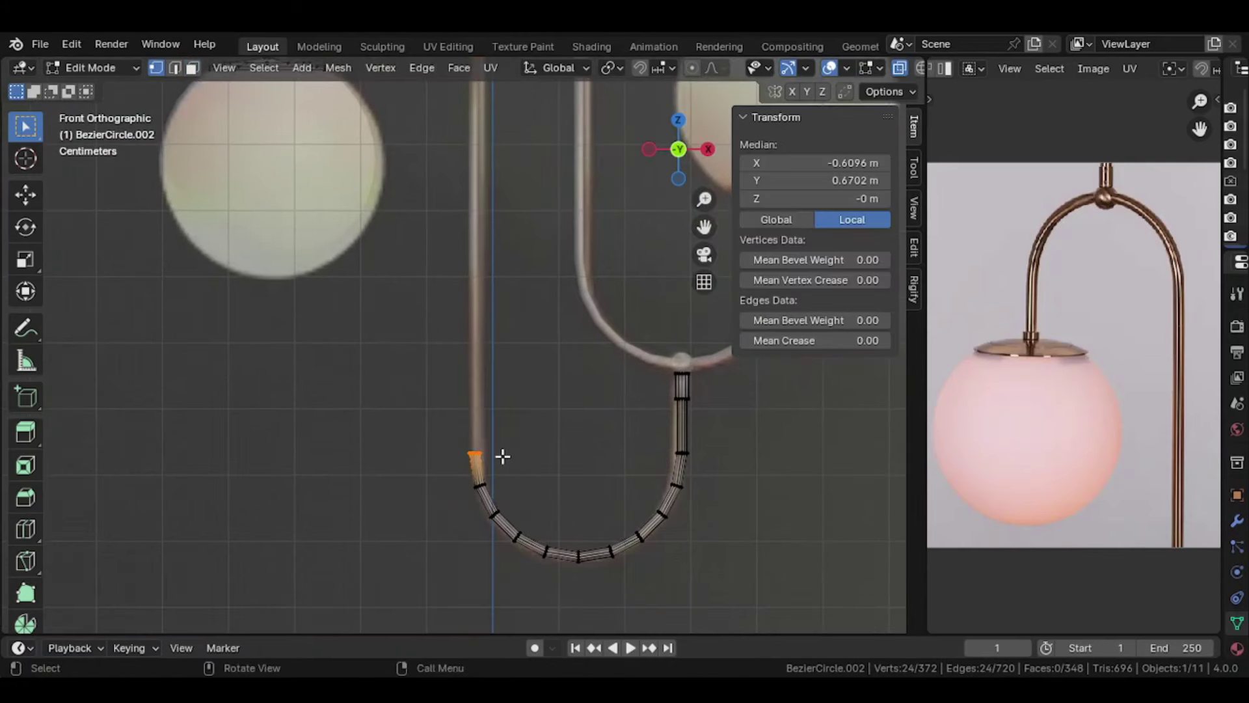
pyautogui.rightClick(503, 457)
pyautogui.moveTo(400, 200)
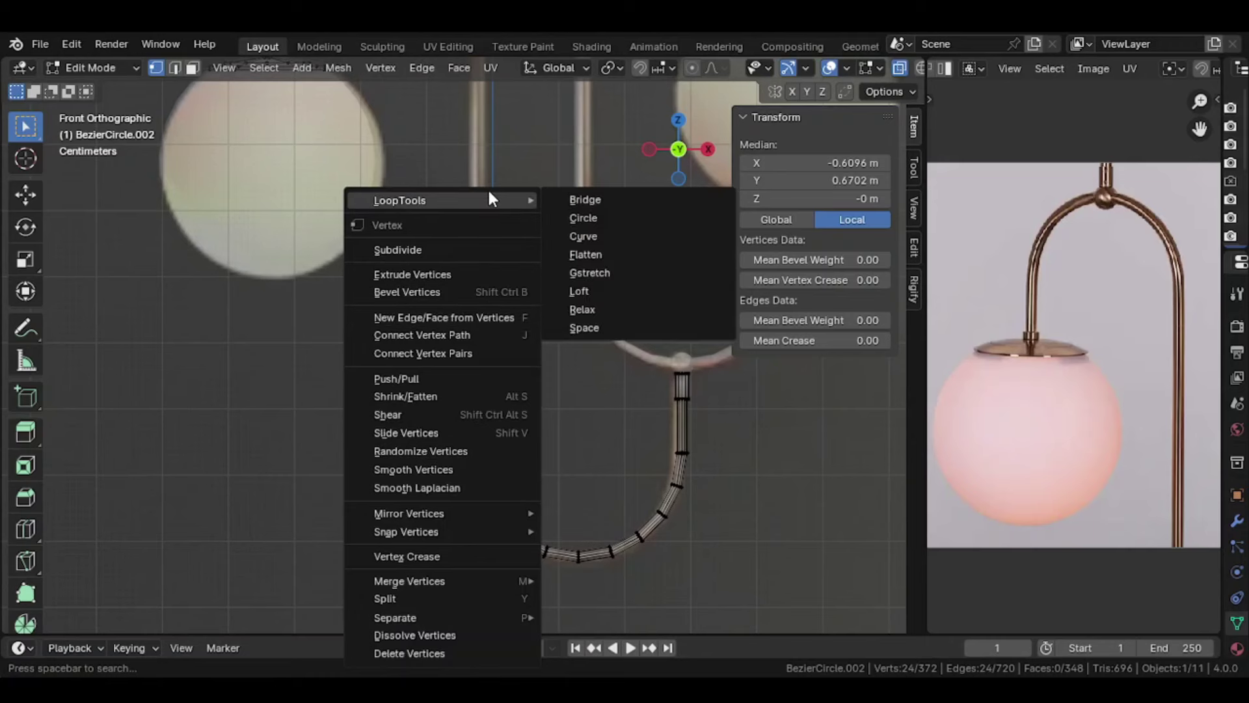
pyautogui.click(557, 201)
pyautogui.press('Tab')
pyautogui.moveTo(583, 245)
pyautogui.mouseDown(button='middle')
pyautogui.moveTo(516, 354)
pyautogui.moveTo(465, 405)
pyautogui.moveTo(589, 306)
pyautogui.moveTo(552, 506)
pyautogui.moveTo(505, 498)
pyautogui.mouseUp(button='middle')
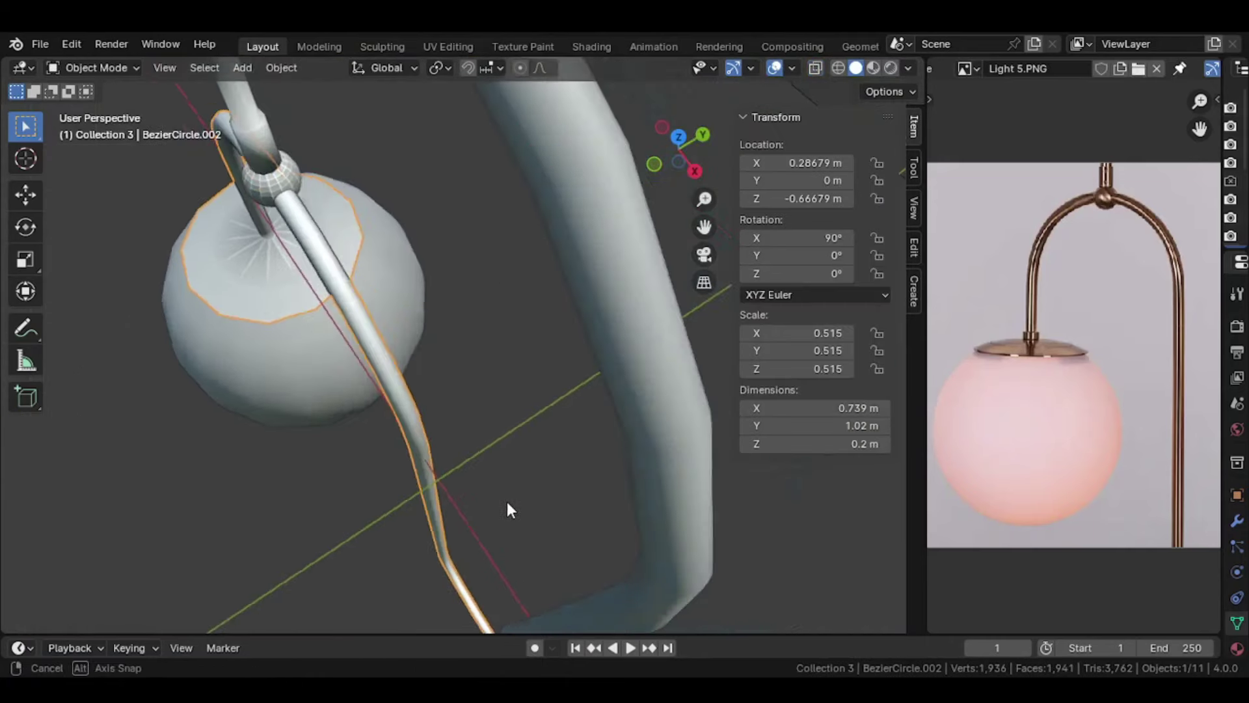